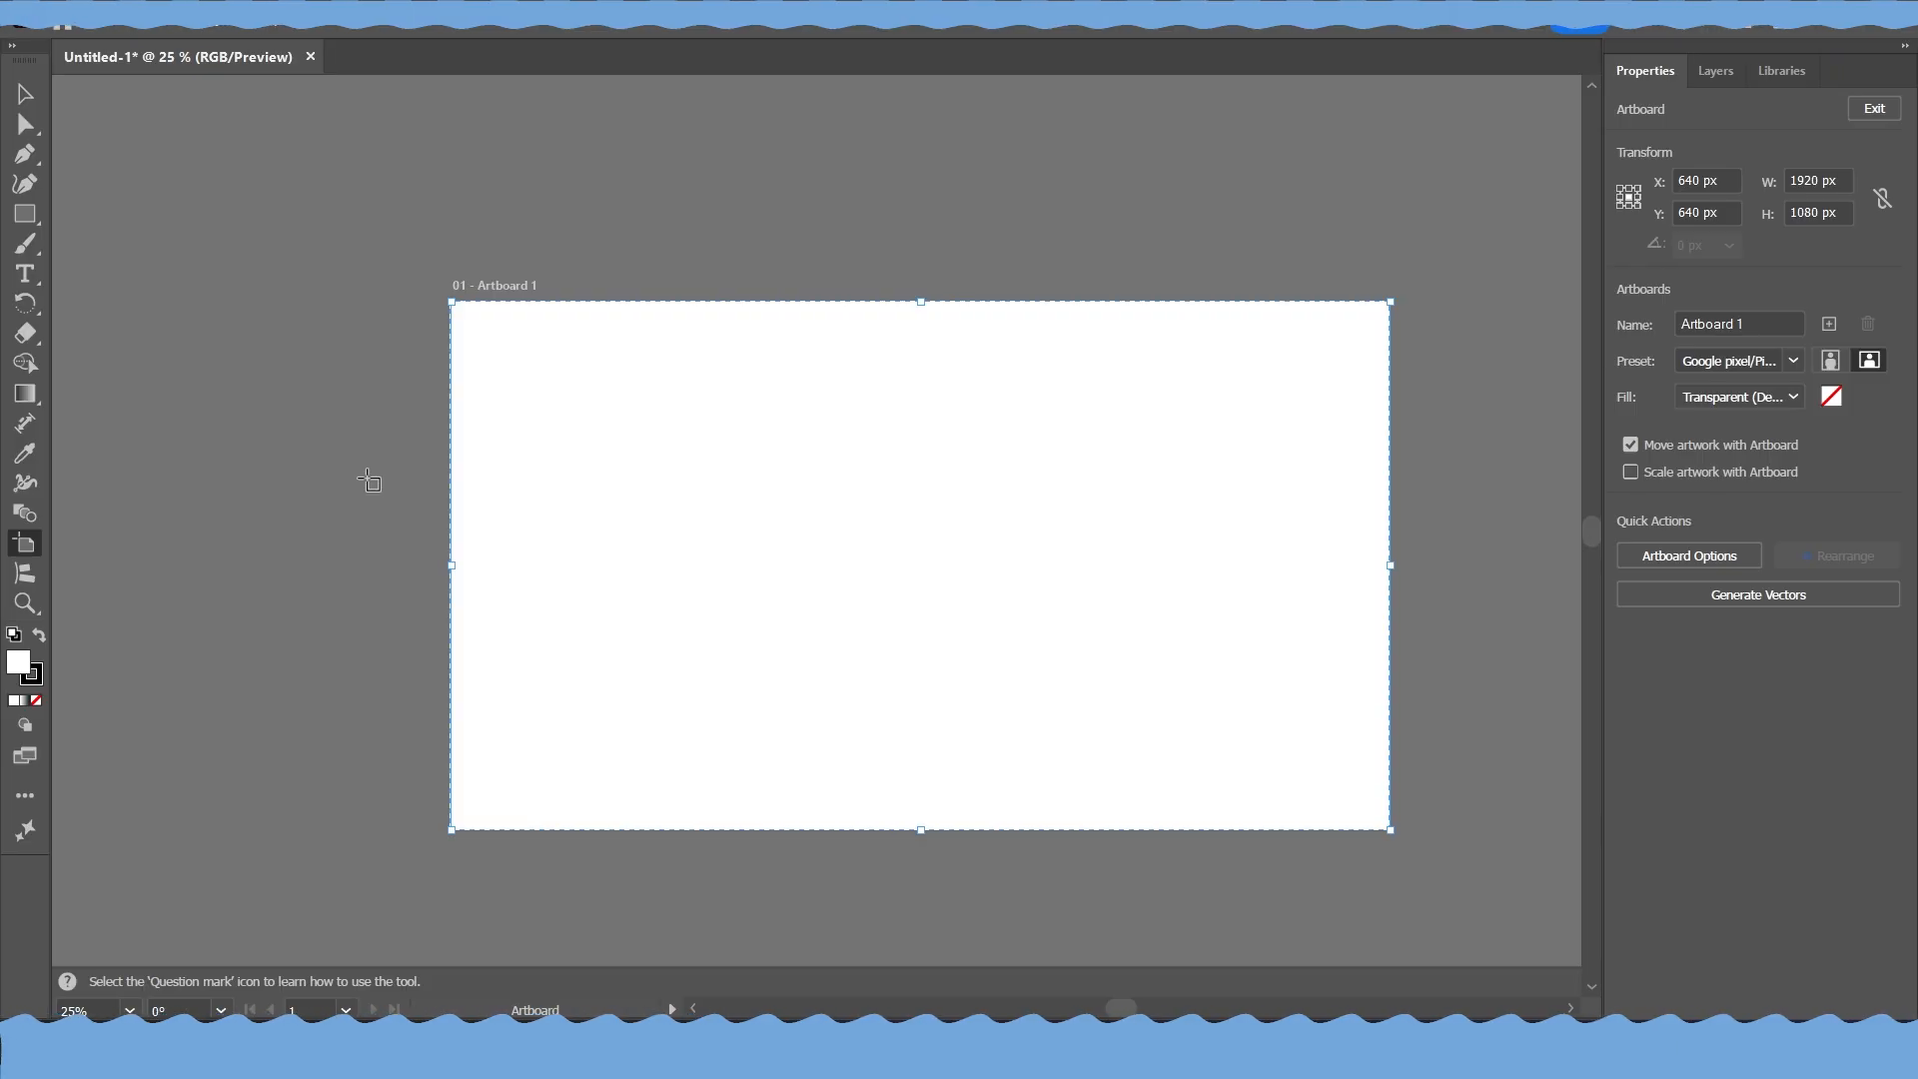
Place the blue citrus slice over the artboard's upper-left corner and enlarge it
{"action": "left_click", "coordinate": [25, 95]}
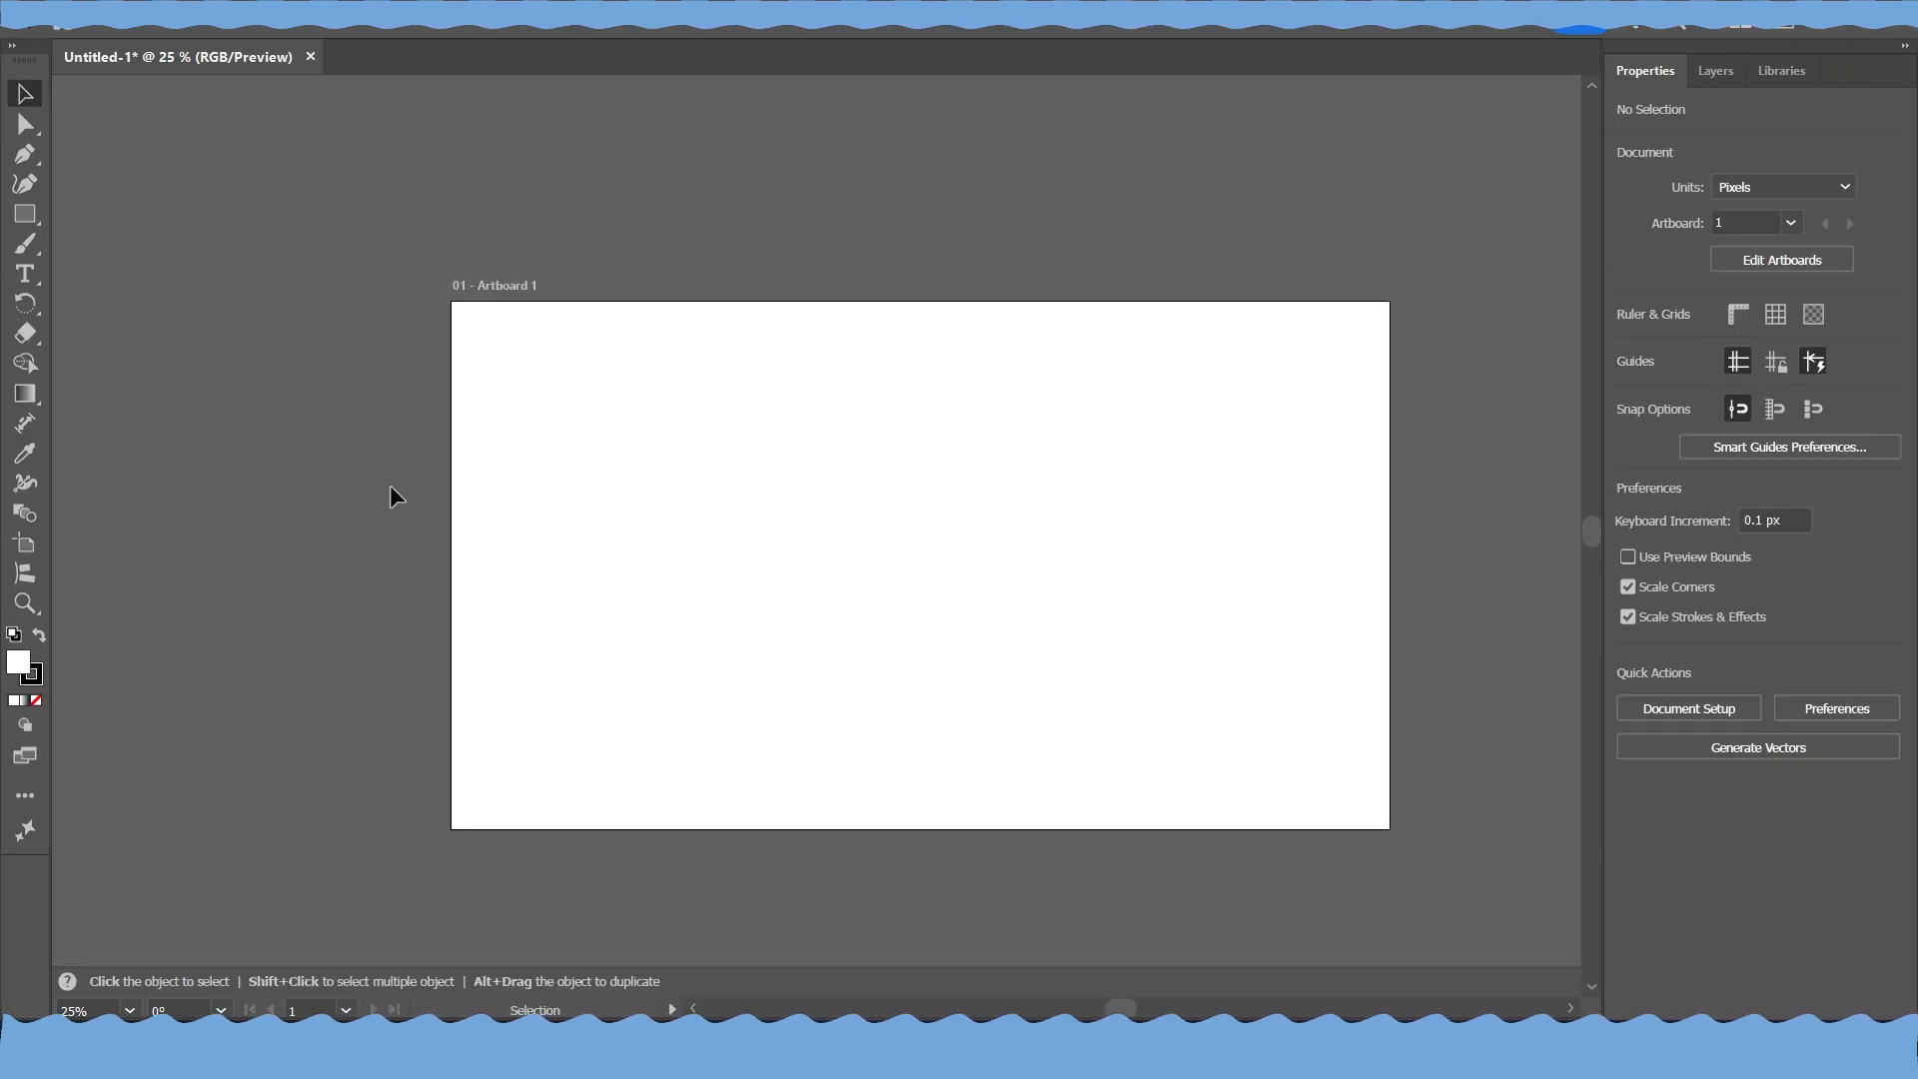
{"action": "scroll", "coordinate": [479, 579], "scroll_direction": "down", "scroll_amount": 1}
{"action": "left_click_drag", "start_coordinate": [190, 137], "coordinate": [459, 457]}
{"action": "scroll", "coordinate": [560, 513], "scroll_direction": "up", "scroll_amount": 2}
{"action": "left_click_drag", "start_coordinate": [560, 516], "coordinate": [270, 372]}
{"action": "left_click_drag", "start_coordinate": [125, 165], "coordinate": [268, 283]}
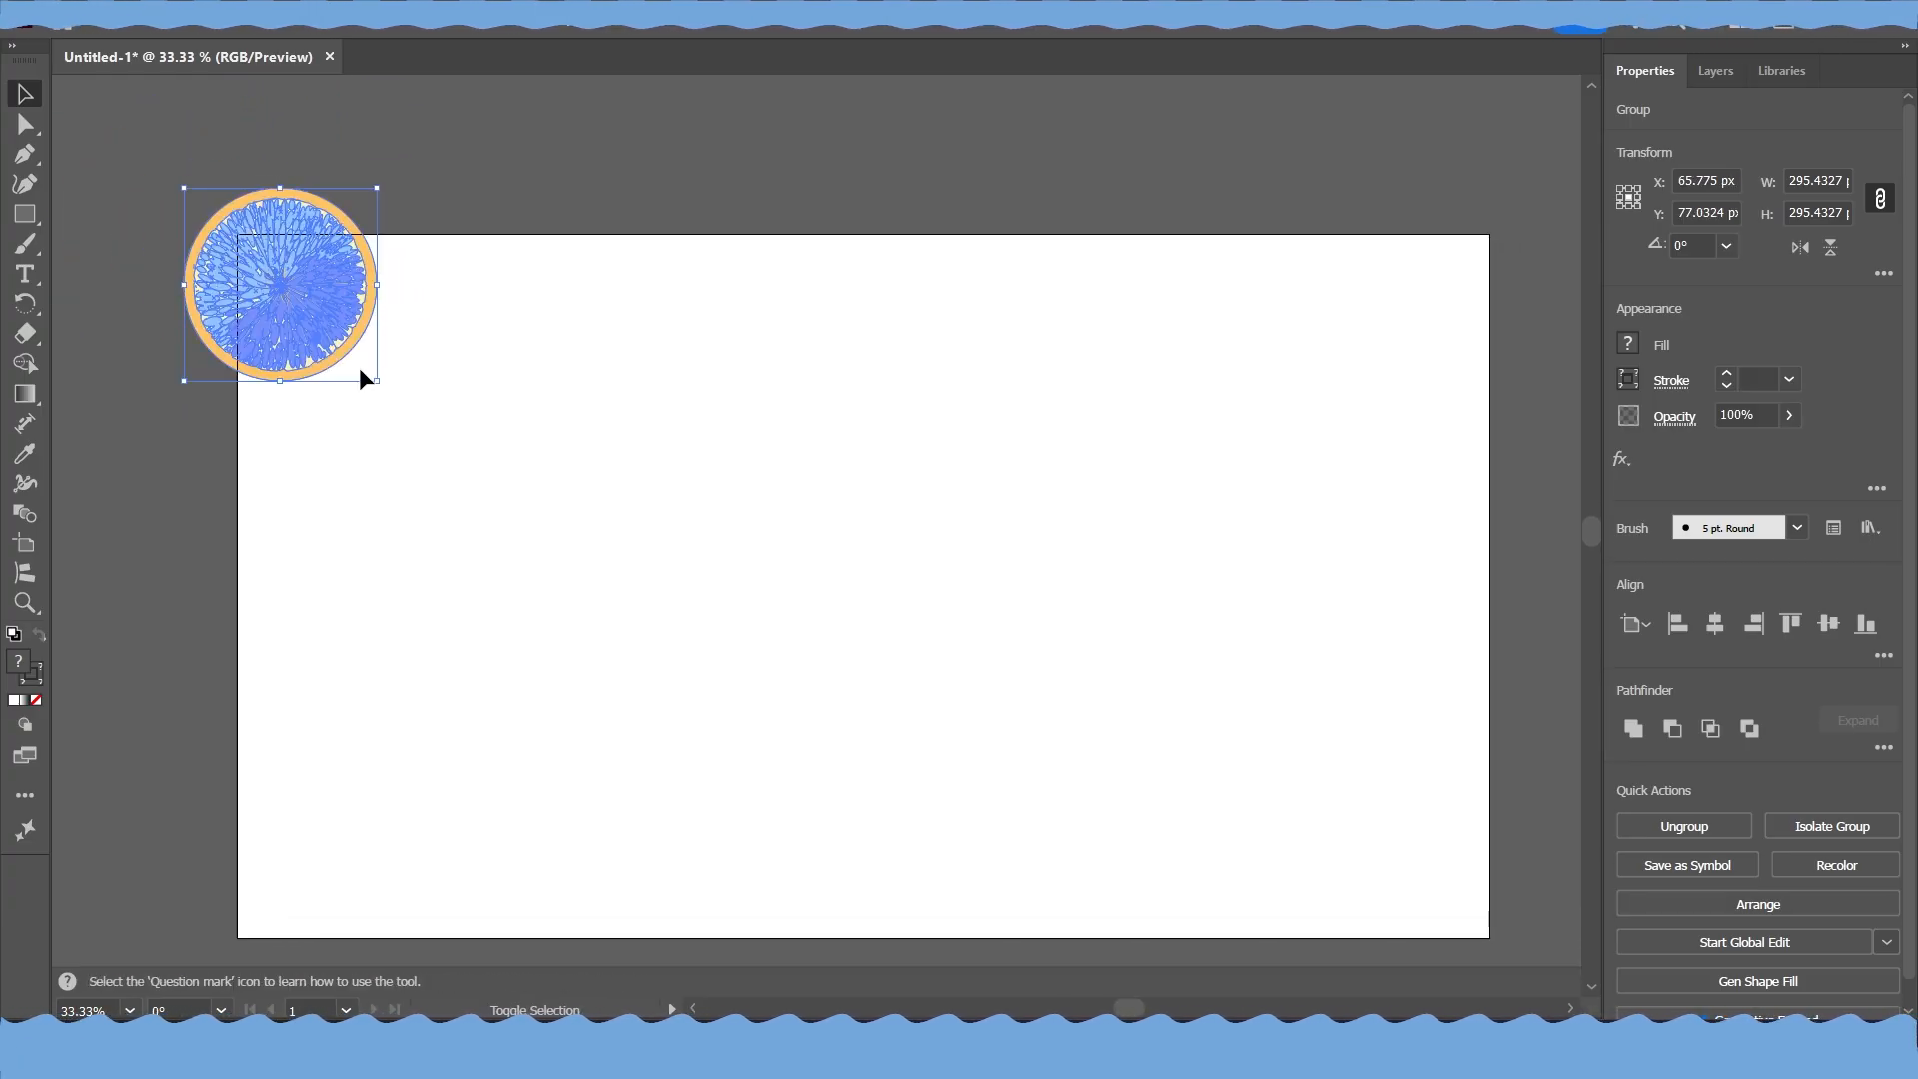
{"action": "mouse_move", "coordinate": [379, 386]}
{"action": "left_mouse_down"}
{"action": "mouse_move", "coordinate": [479, 480]}
{"action": "mouse_move", "coordinate": [377, 415]}
{"action": "left_mouse_up"}
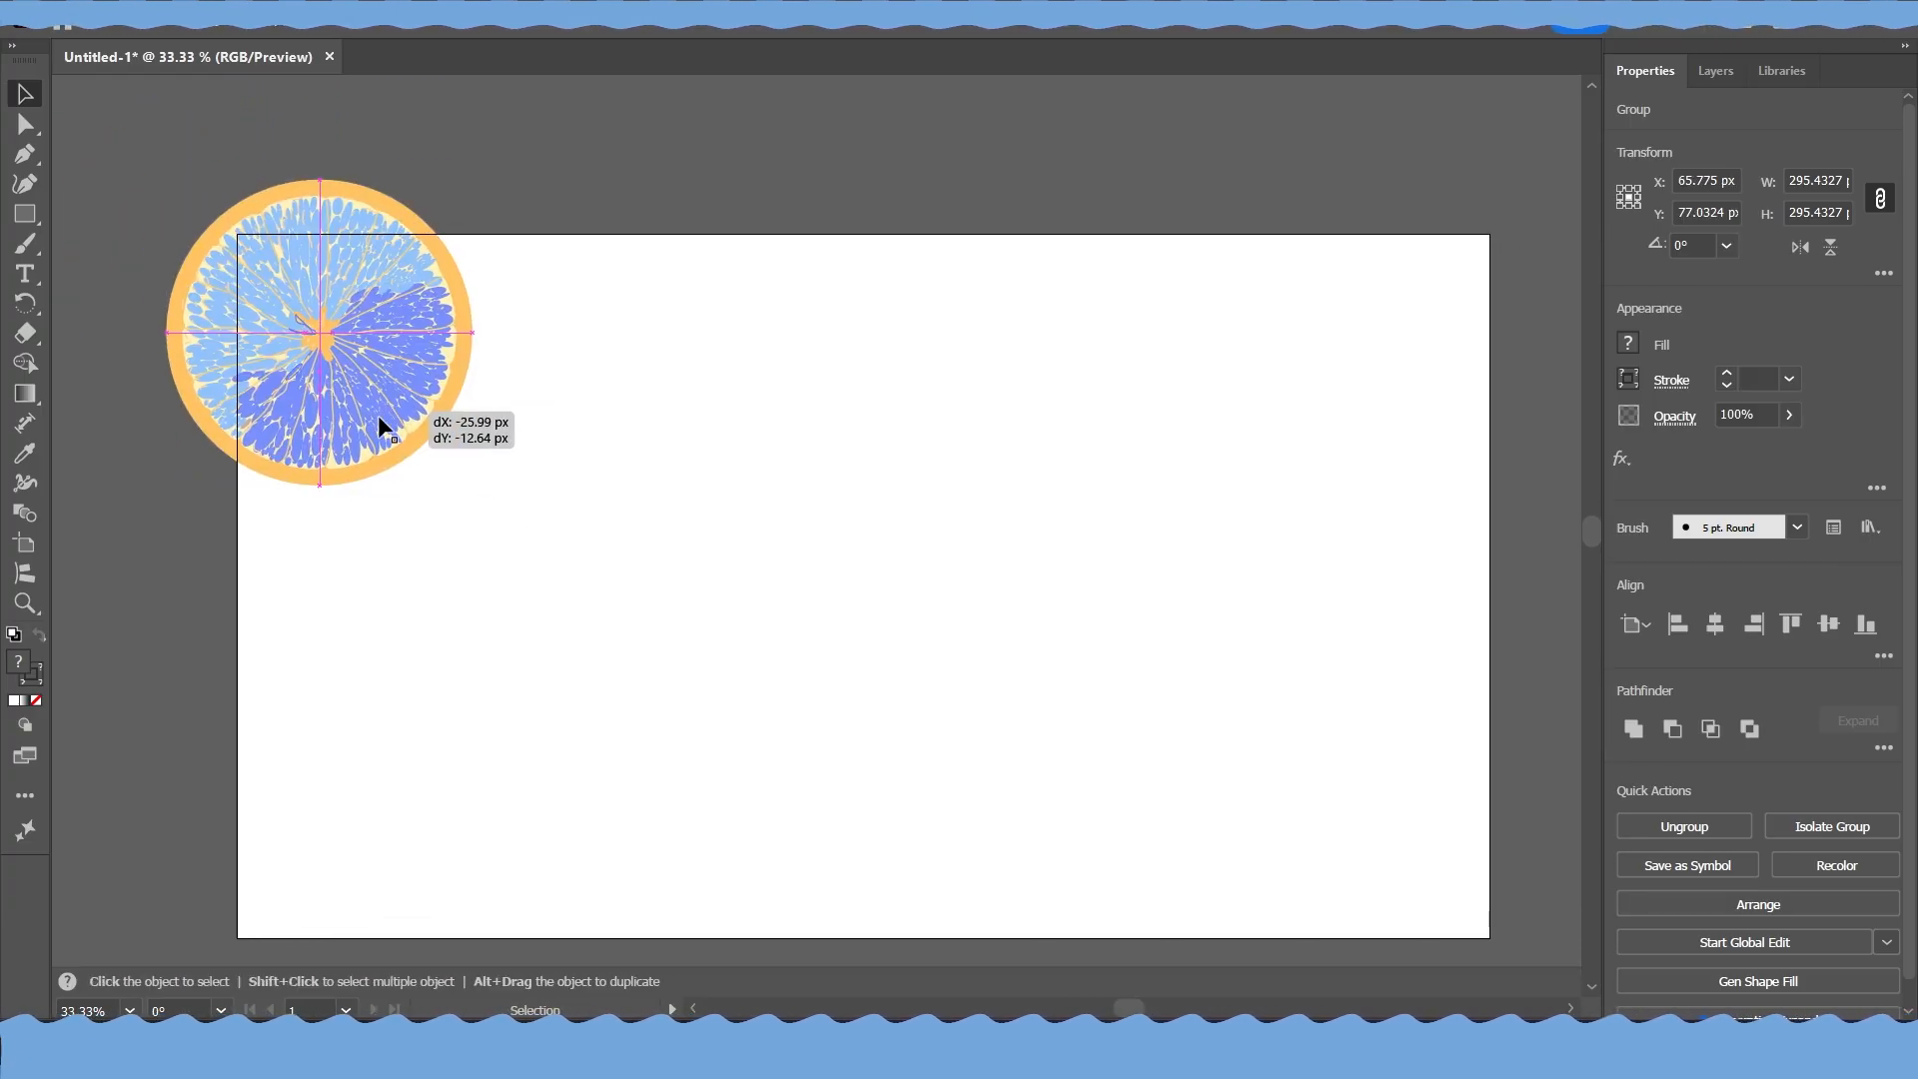
{"action": "scroll", "coordinate": [224, 498], "scroll_direction": "down", "scroll_amount": 2}
Place the large orange kiwi-like slice over the artboard's lower-right corner
{"action": "left_click", "coordinate": [240, 568]}
{"action": "left_click_drag", "start_coordinate": [214, 202], "coordinate": [764, 669]}
{"action": "scroll", "coordinate": [727, 659], "scroll_direction": "up", "scroll_amount": 1}
{"action": "left_click_drag", "start_coordinate": [723, 546], "coordinate": [624, 443]}
{"action": "left_click_drag", "start_coordinate": [750, 611], "coordinate": [1014, 708]}
{"action": "left_click", "coordinate": [579, 769]}
{"action": "left_click_drag", "start_coordinate": [571, 767], "coordinate": [880, 788]}
{"action": "scroll", "coordinate": [565, 660], "scroll_direction": "down", "scroll_amount": 1}
{"action": "left_click_drag", "start_coordinate": [453, 644], "coordinate": [581, 670]}
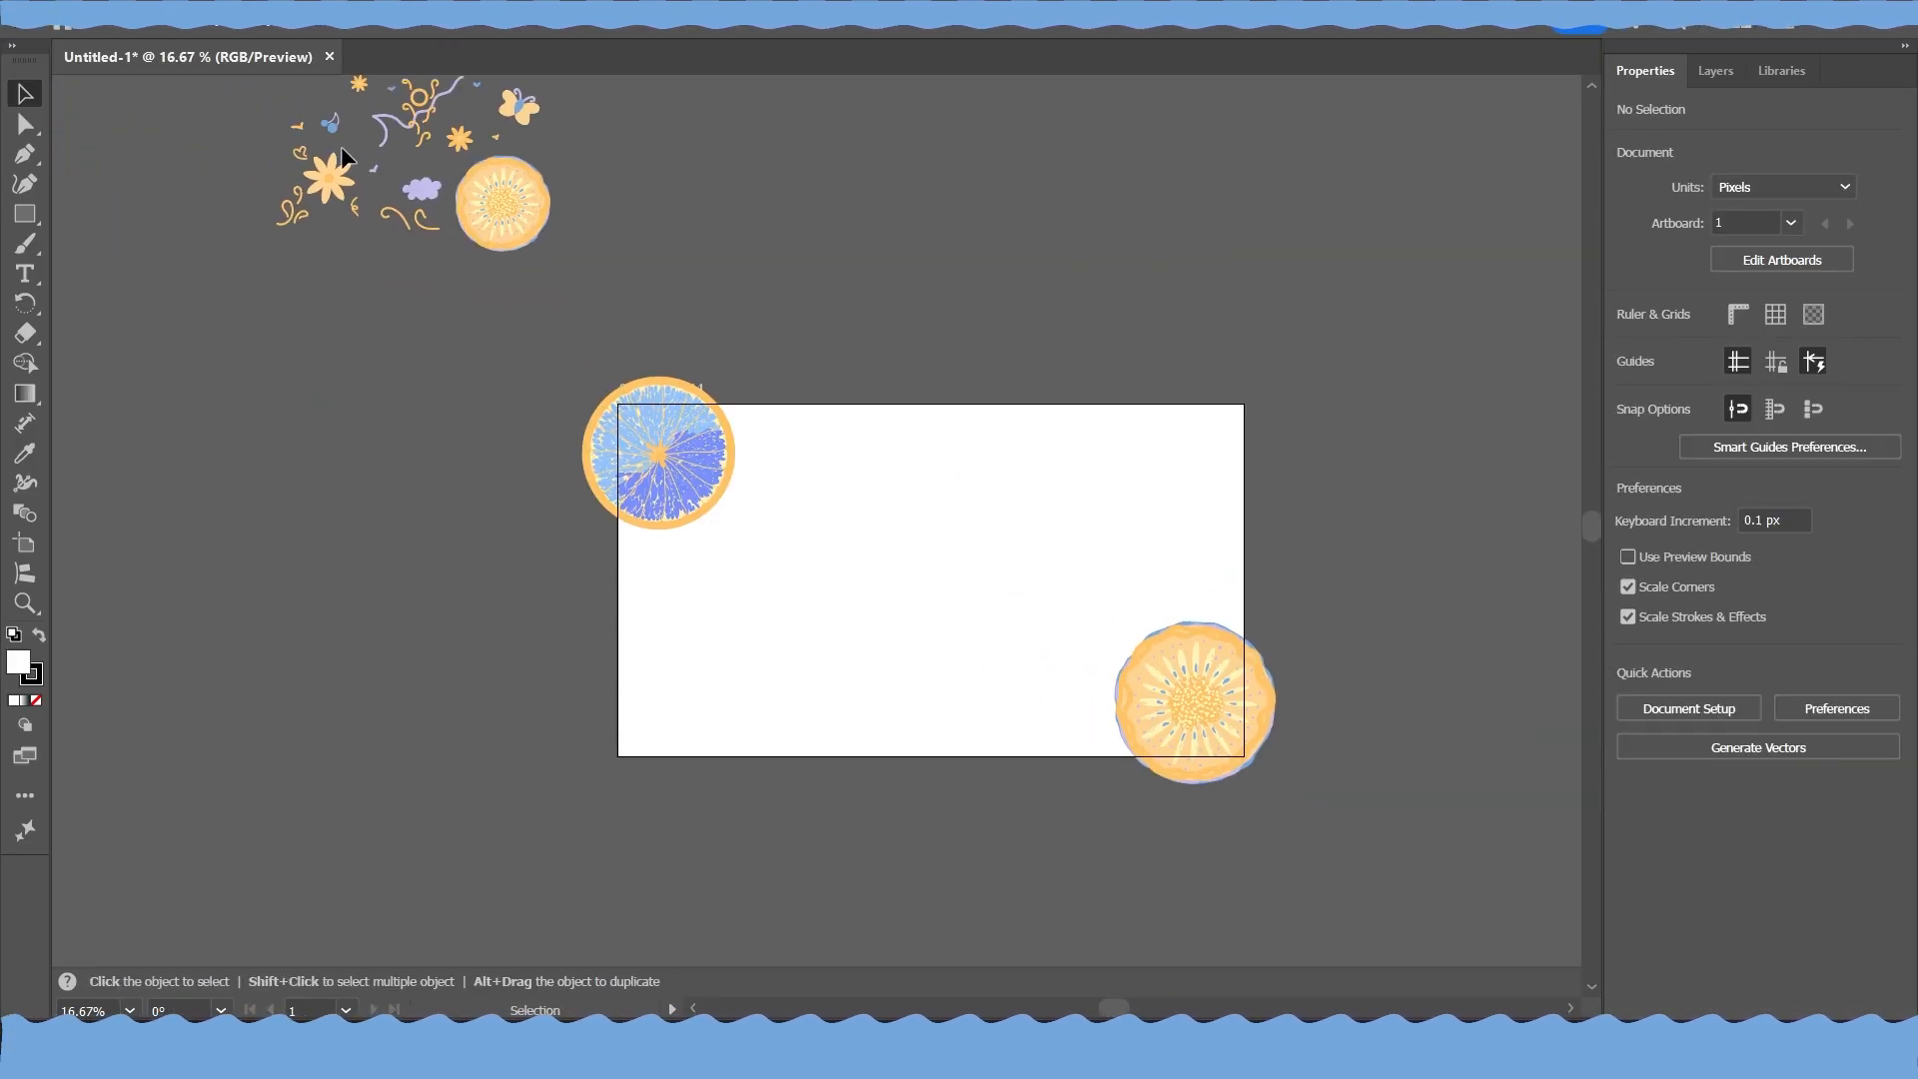
Move the purple cloud onto the lower-left area of the artboard
{"action": "left_click_drag", "start_coordinate": [360, 240], "coordinate": [382, 279]}
{"action": "left_click_drag", "start_coordinate": [667, 723], "coordinate": [690, 707]}
{"action": "scroll", "coordinate": [699, 714], "scroll_direction": "up", "scroll_amount": 2}
{"action": "left_click_drag", "start_coordinate": [725, 613], "coordinate": [858, 553]}
{"action": "scroll", "coordinate": [819, 700], "scroll_direction": "down", "scroll_amount": 2}
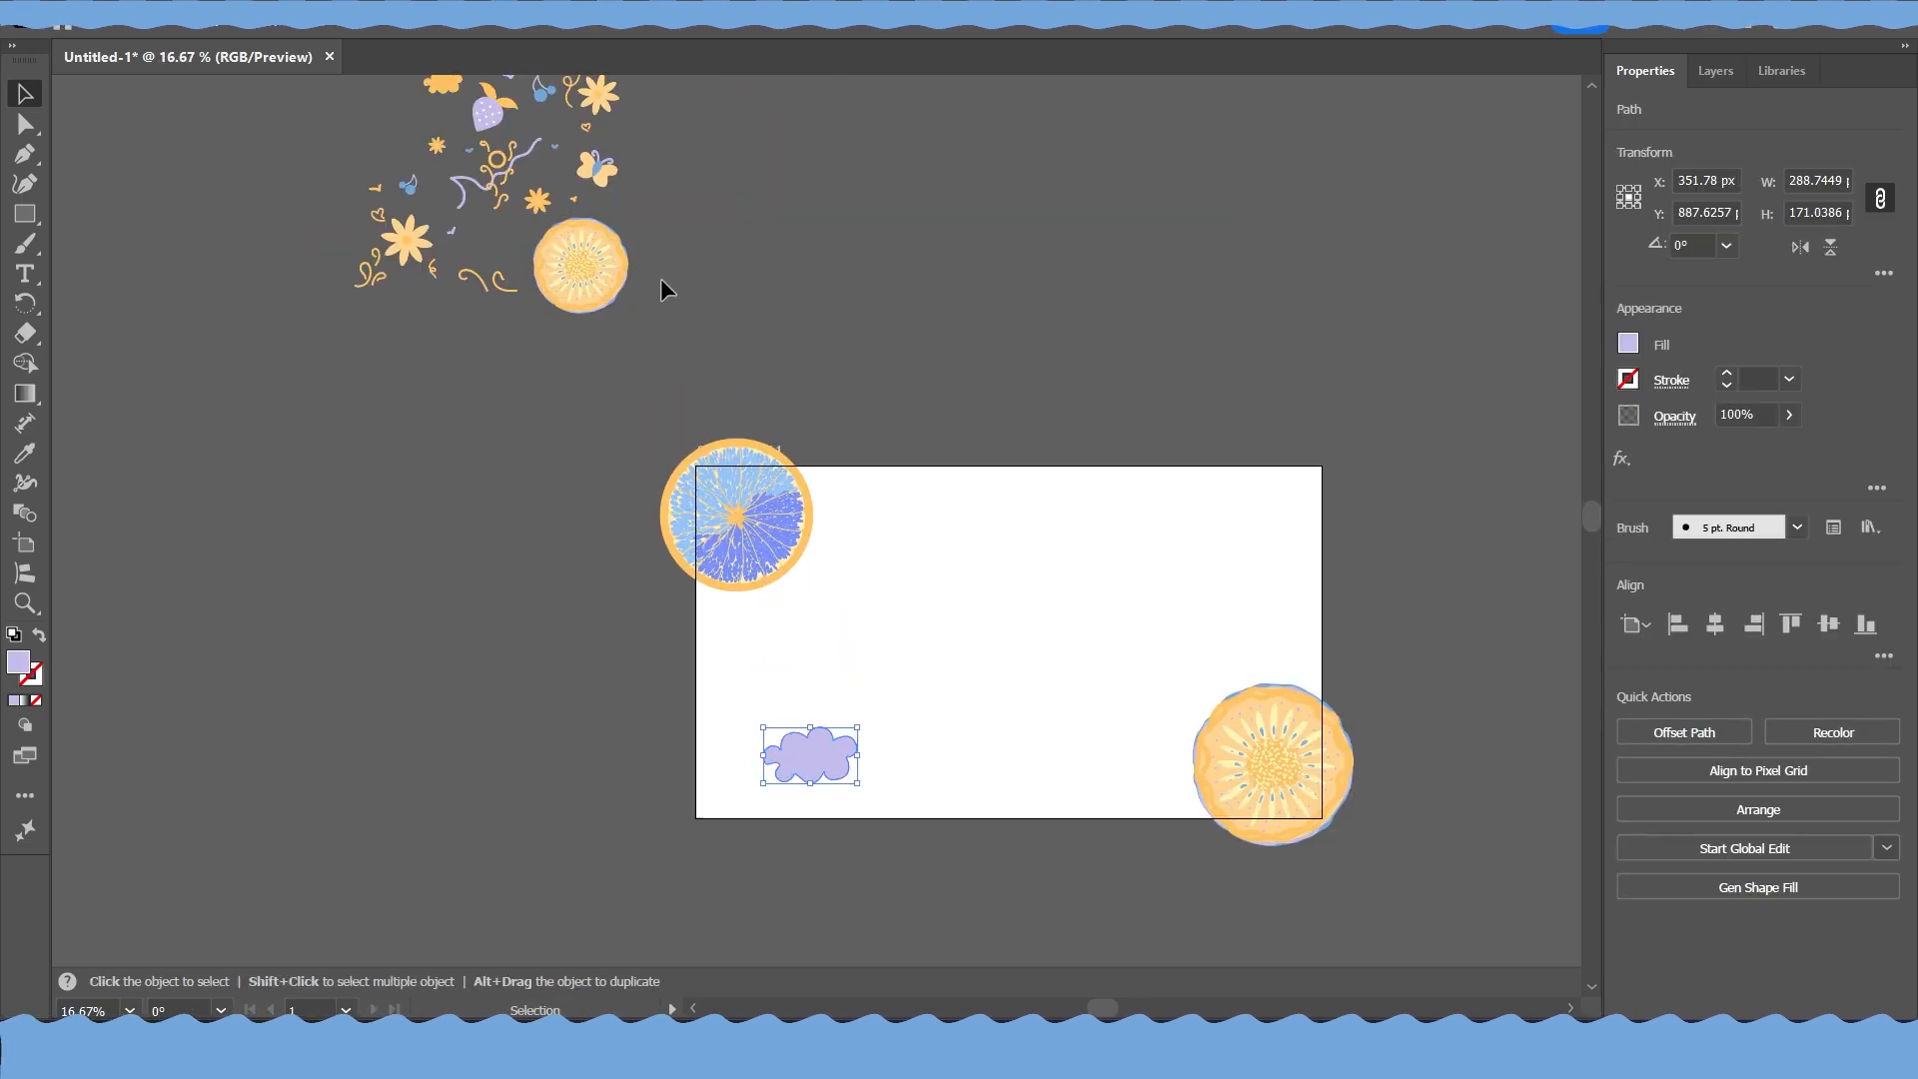
Enlarge the purple cloud and arrange the peach cloud, butterfly, strawberry and smaller fruit slices across the artboard
{"action": "scroll", "coordinate": [689, 400], "scroll_direction": "up", "scroll_amount": 1}
{"action": "left_click_drag", "start_coordinate": [693, 398], "coordinate": [899, 719]}
{"action": "left_click_drag", "start_coordinate": [599, 769], "coordinate": [1224, 340]}
{"action": "left_click_drag", "start_coordinate": [650, 330], "coordinate": [1273, 385]}
{"action": "left_click_drag", "start_coordinate": [1390, 728], "coordinate": [869, 592]}
{"action": "scroll", "coordinate": [859, 520], "scroll_direction": "down", "scroll_amount": 1}
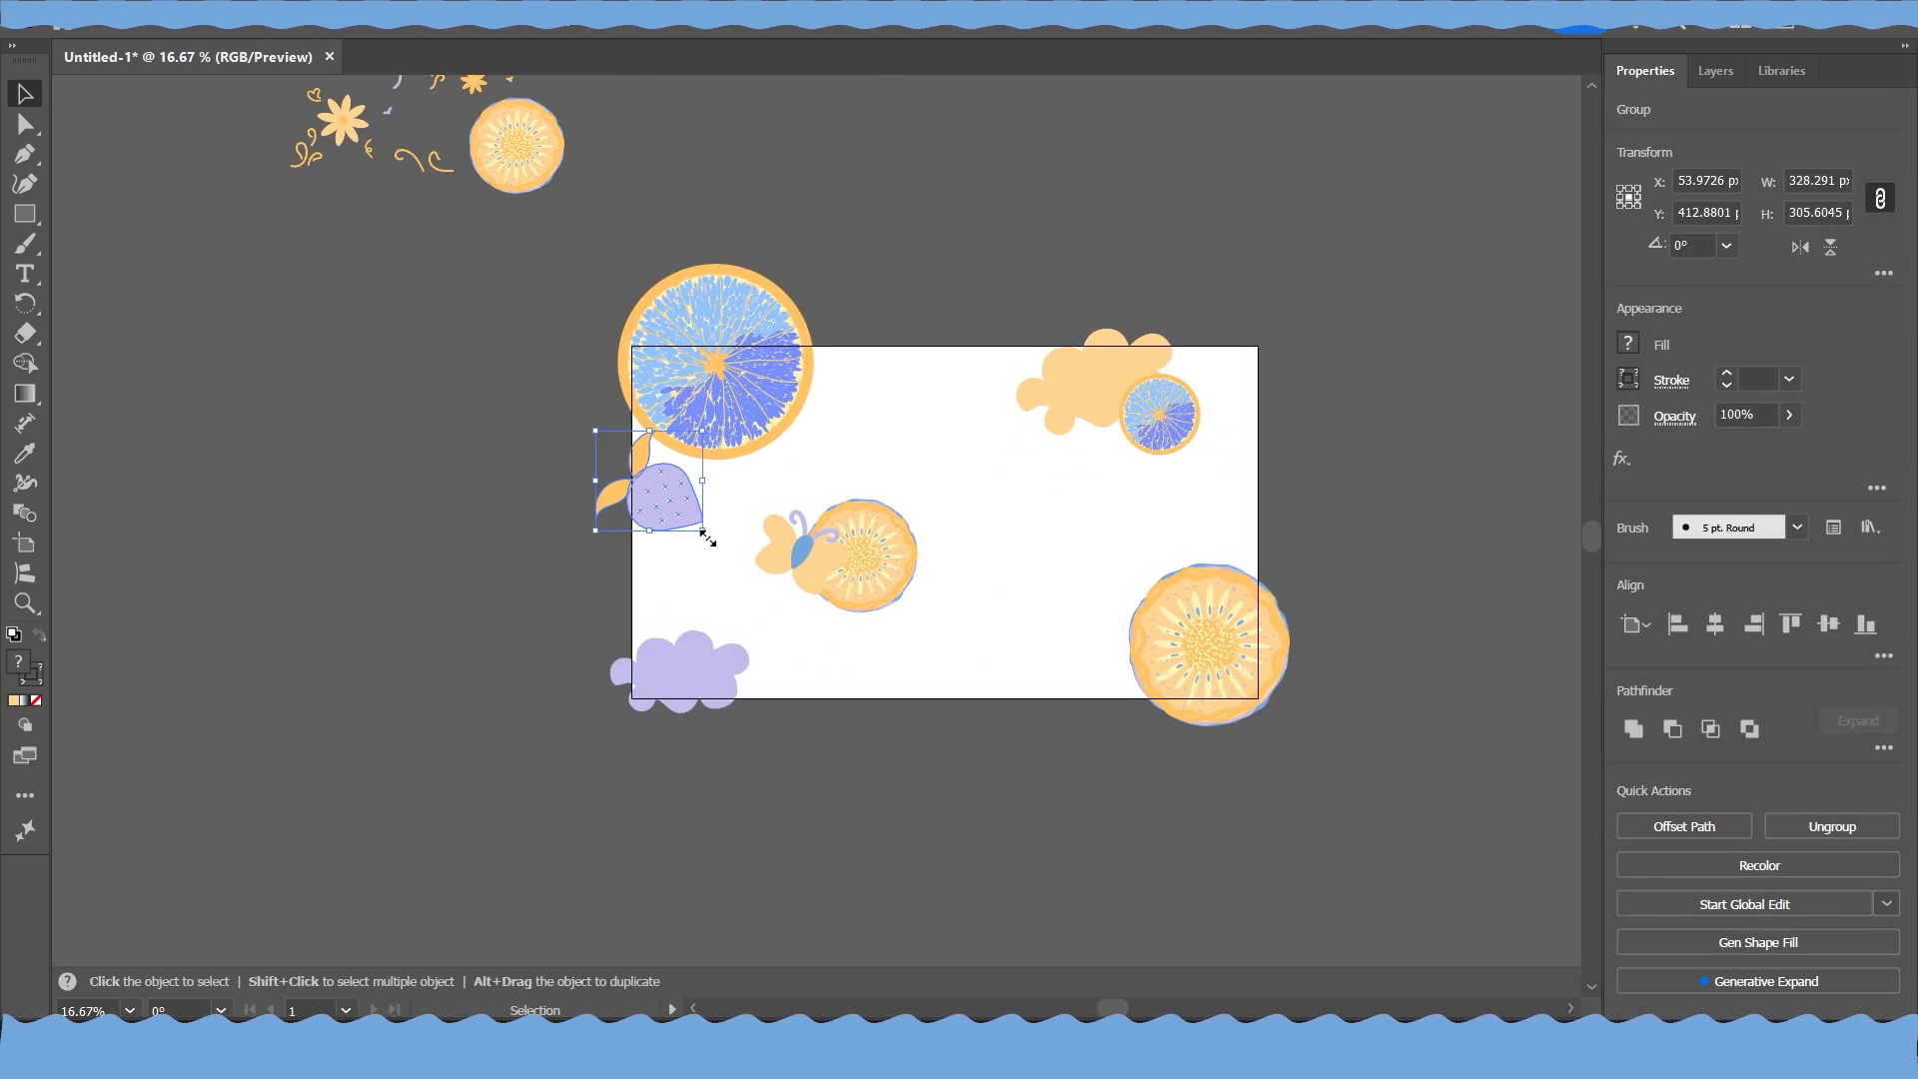
Place the peach daisy beside the lower-right fruit slice and the blue cherries beside the upper-left citrus slice
{"action": "left_click_drag", "start_coordinate": [343, 124], "coordinate": [1104, 684]}
{"action": "scroll", "coordinate": [789, 429], "scroll_direction": "up", "scroll_amount": 1}
{"action": "left_click_drag", "start_coordinate": [779, 449], "coordinate": [754, 370]}
{"action": "left_click", "coordinate": [744, 617]}
{"action": "left_click", "coordinate": [768, 709]}
{"action": "scroll", "coordinate": [687, 662], "scroll_direction": "up", "scroll_amount": 1}
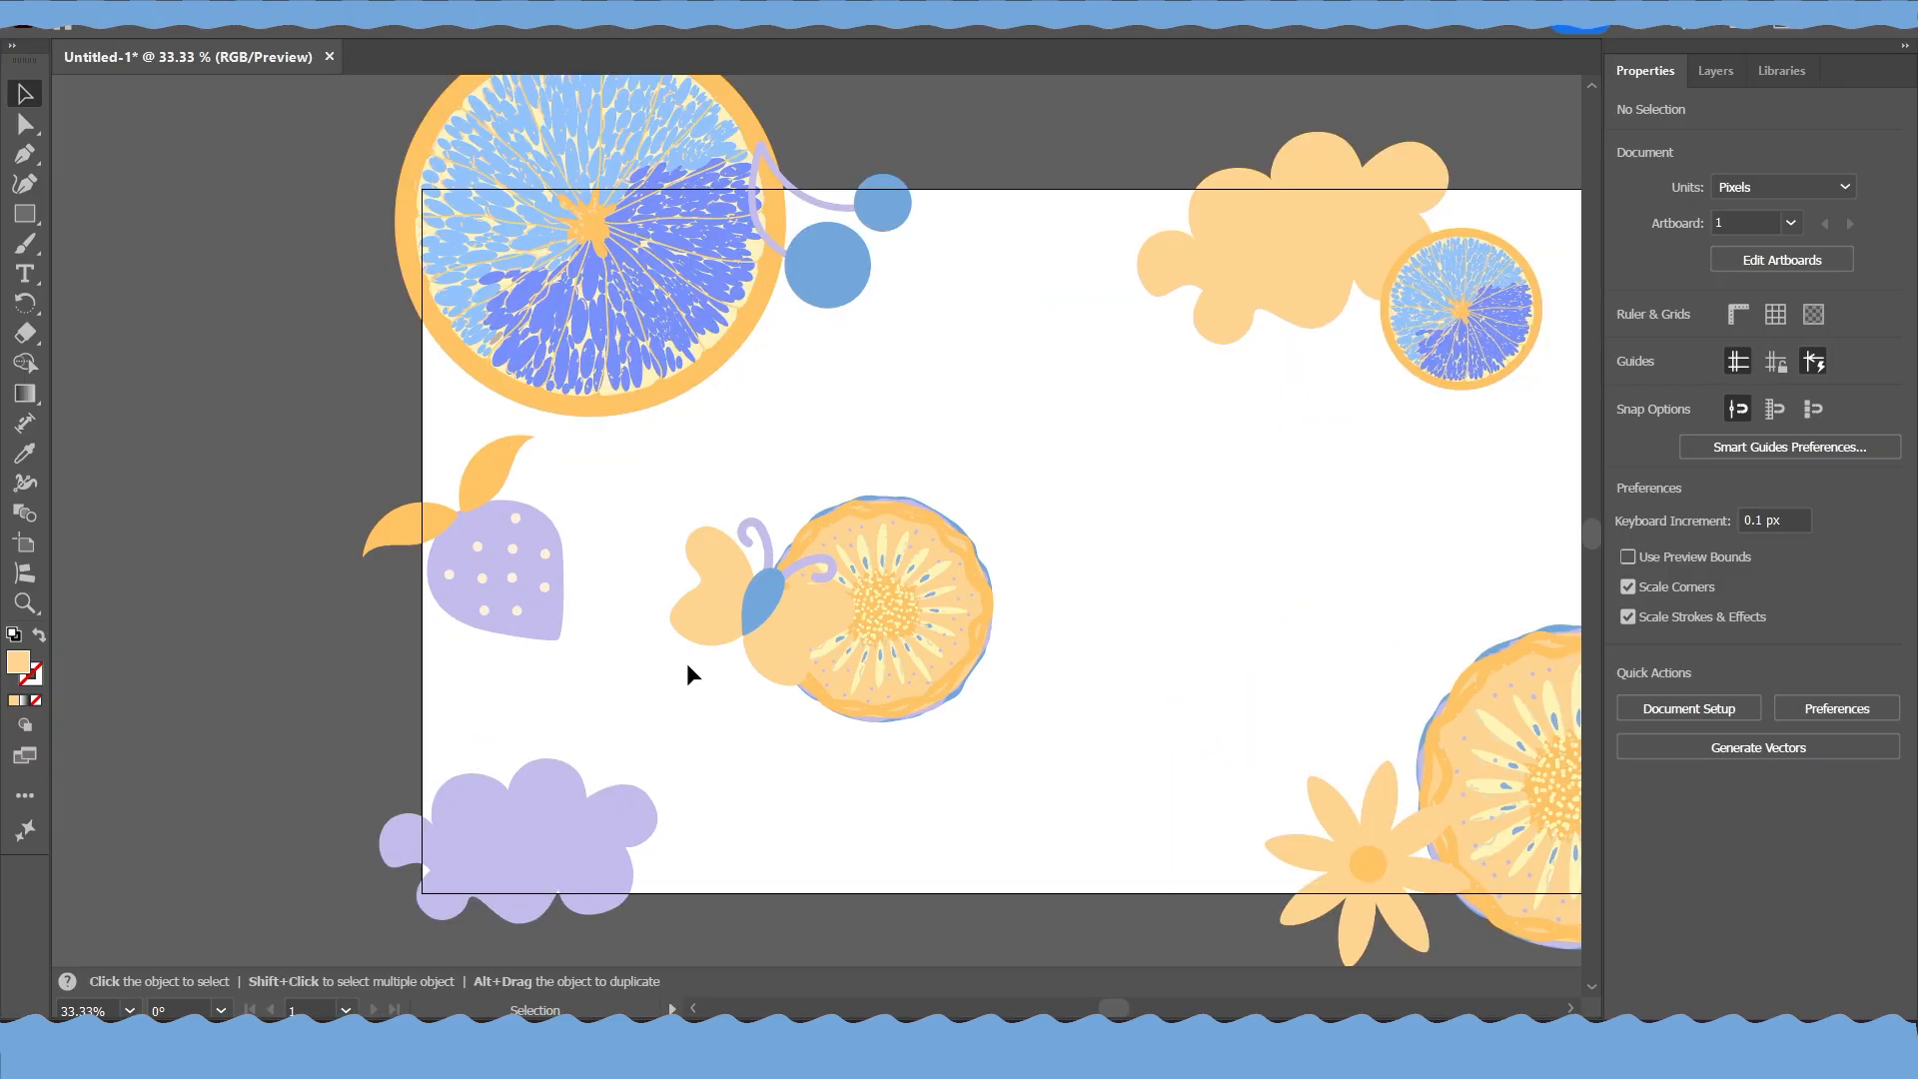
{"action": "scroll", "coordinate": [760, 639], "scroll_direction": "left", "scroll_amount": 1}
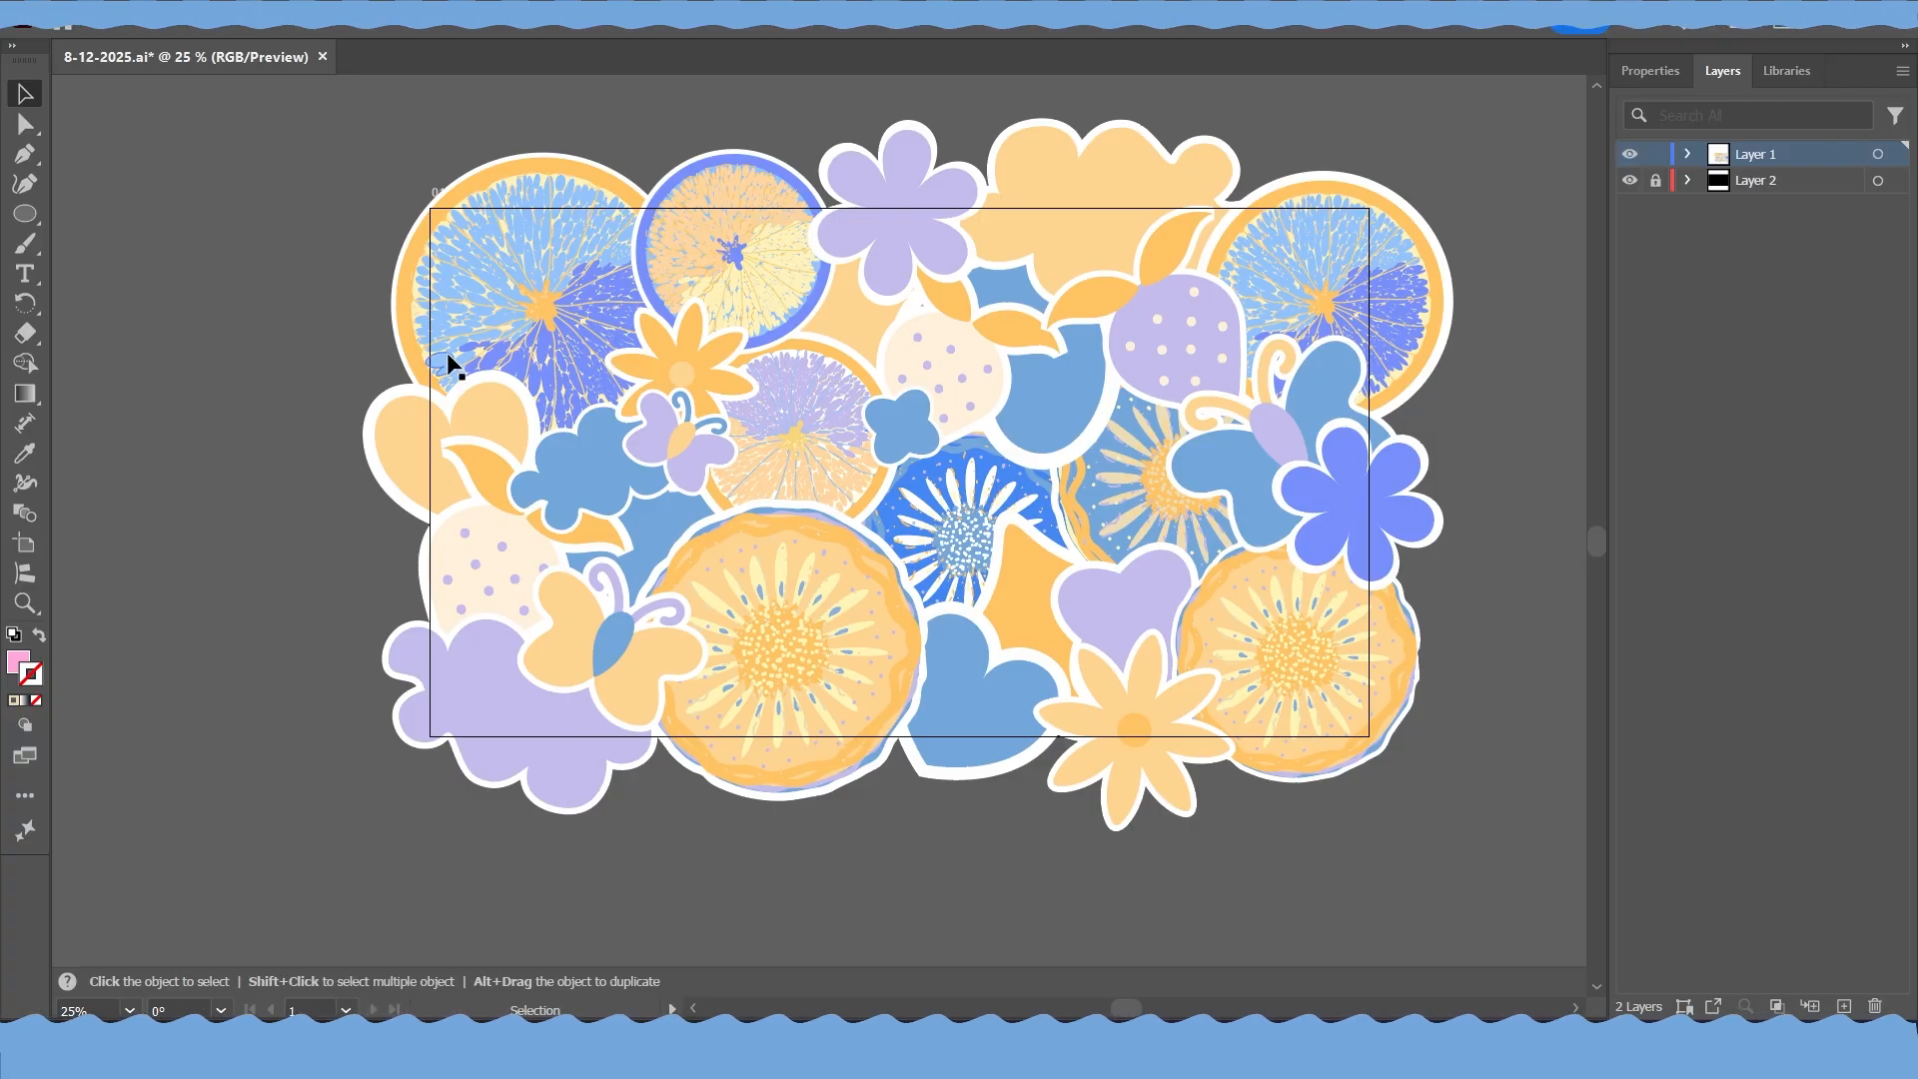
Recolor the purple flower on the artboard's upper edge with the blue sampled from the heart shape near the lower edge
{"action": "left_click", "coordinate": [430, 189]}
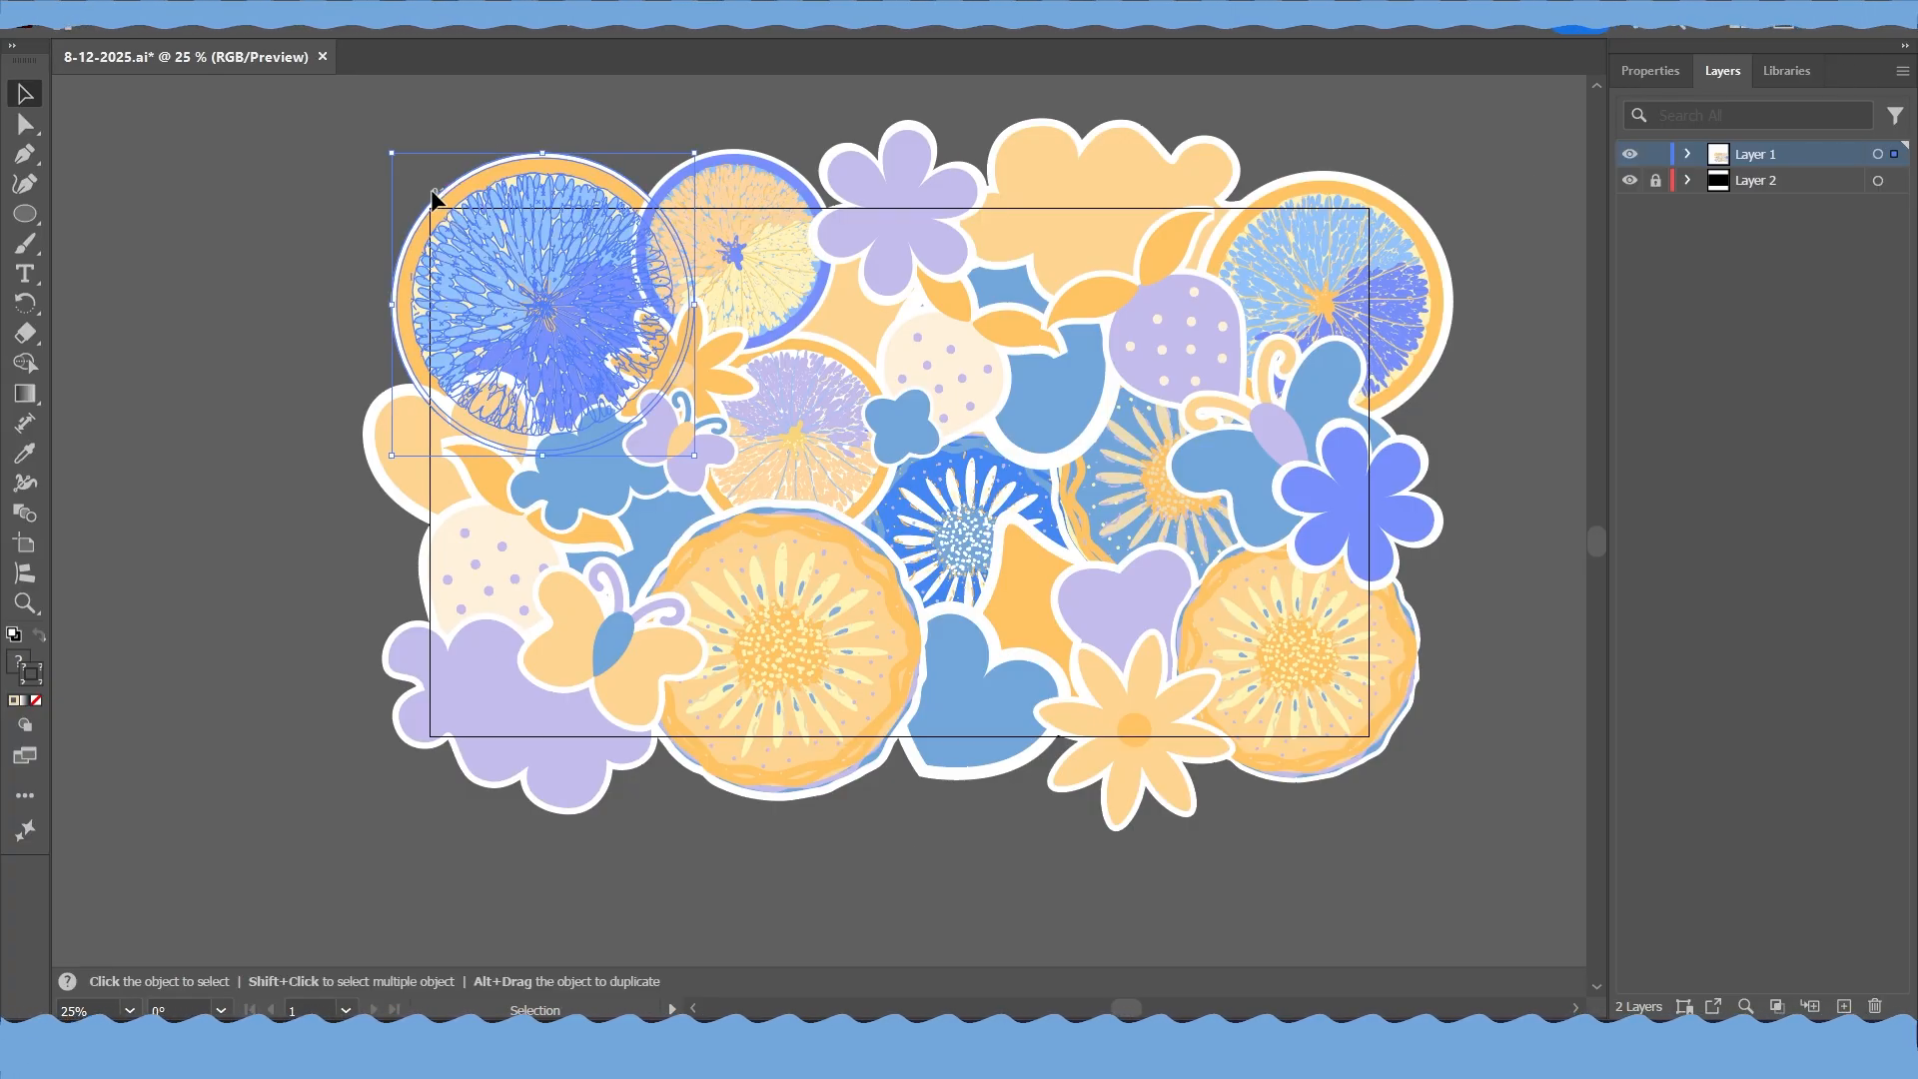
{"action": "left_click", "coordinate": [310, 225]}
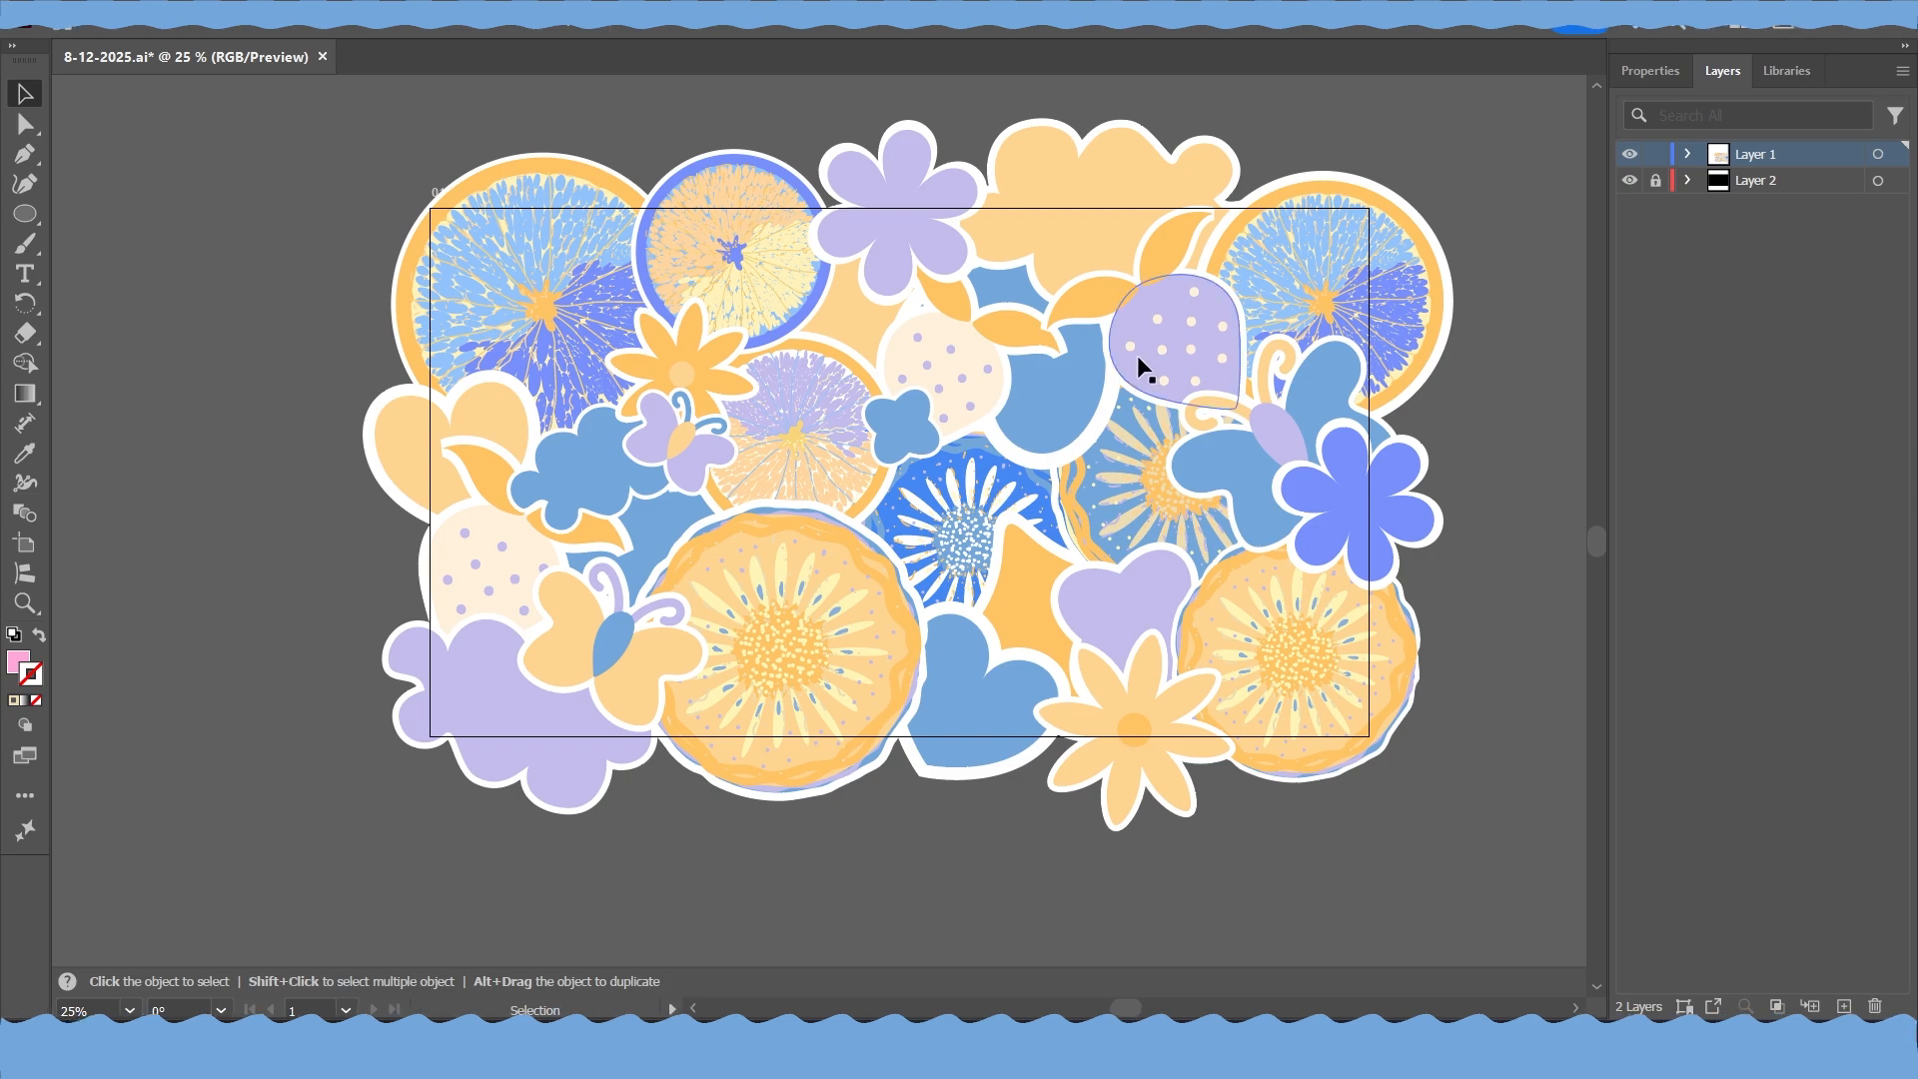
{"action": "double_click", "coordinate": [924, 245]}
{"action": "left_click", "coordinate": [25, 453]}
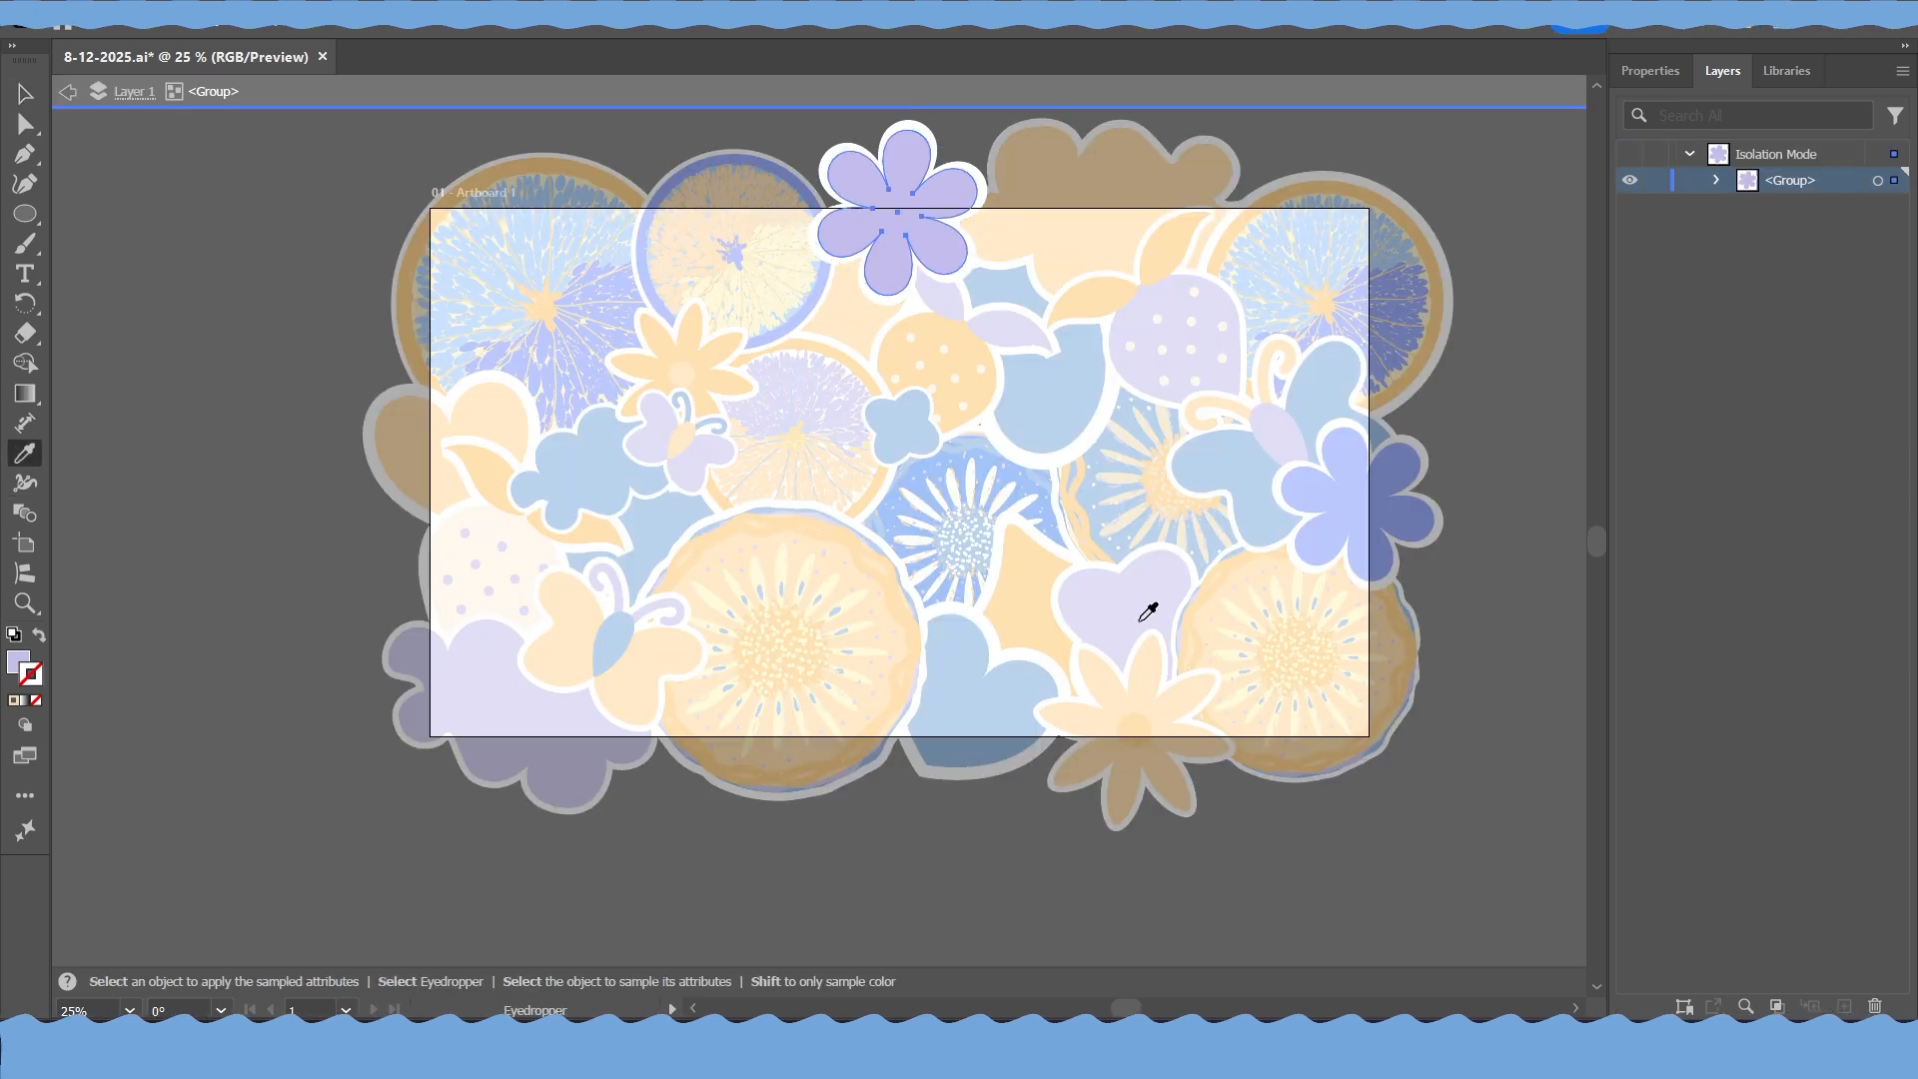
{"action": "left_click", "coordinate": [908, 651]}
{"action": "left_click", "coordinate": [25, 93]}
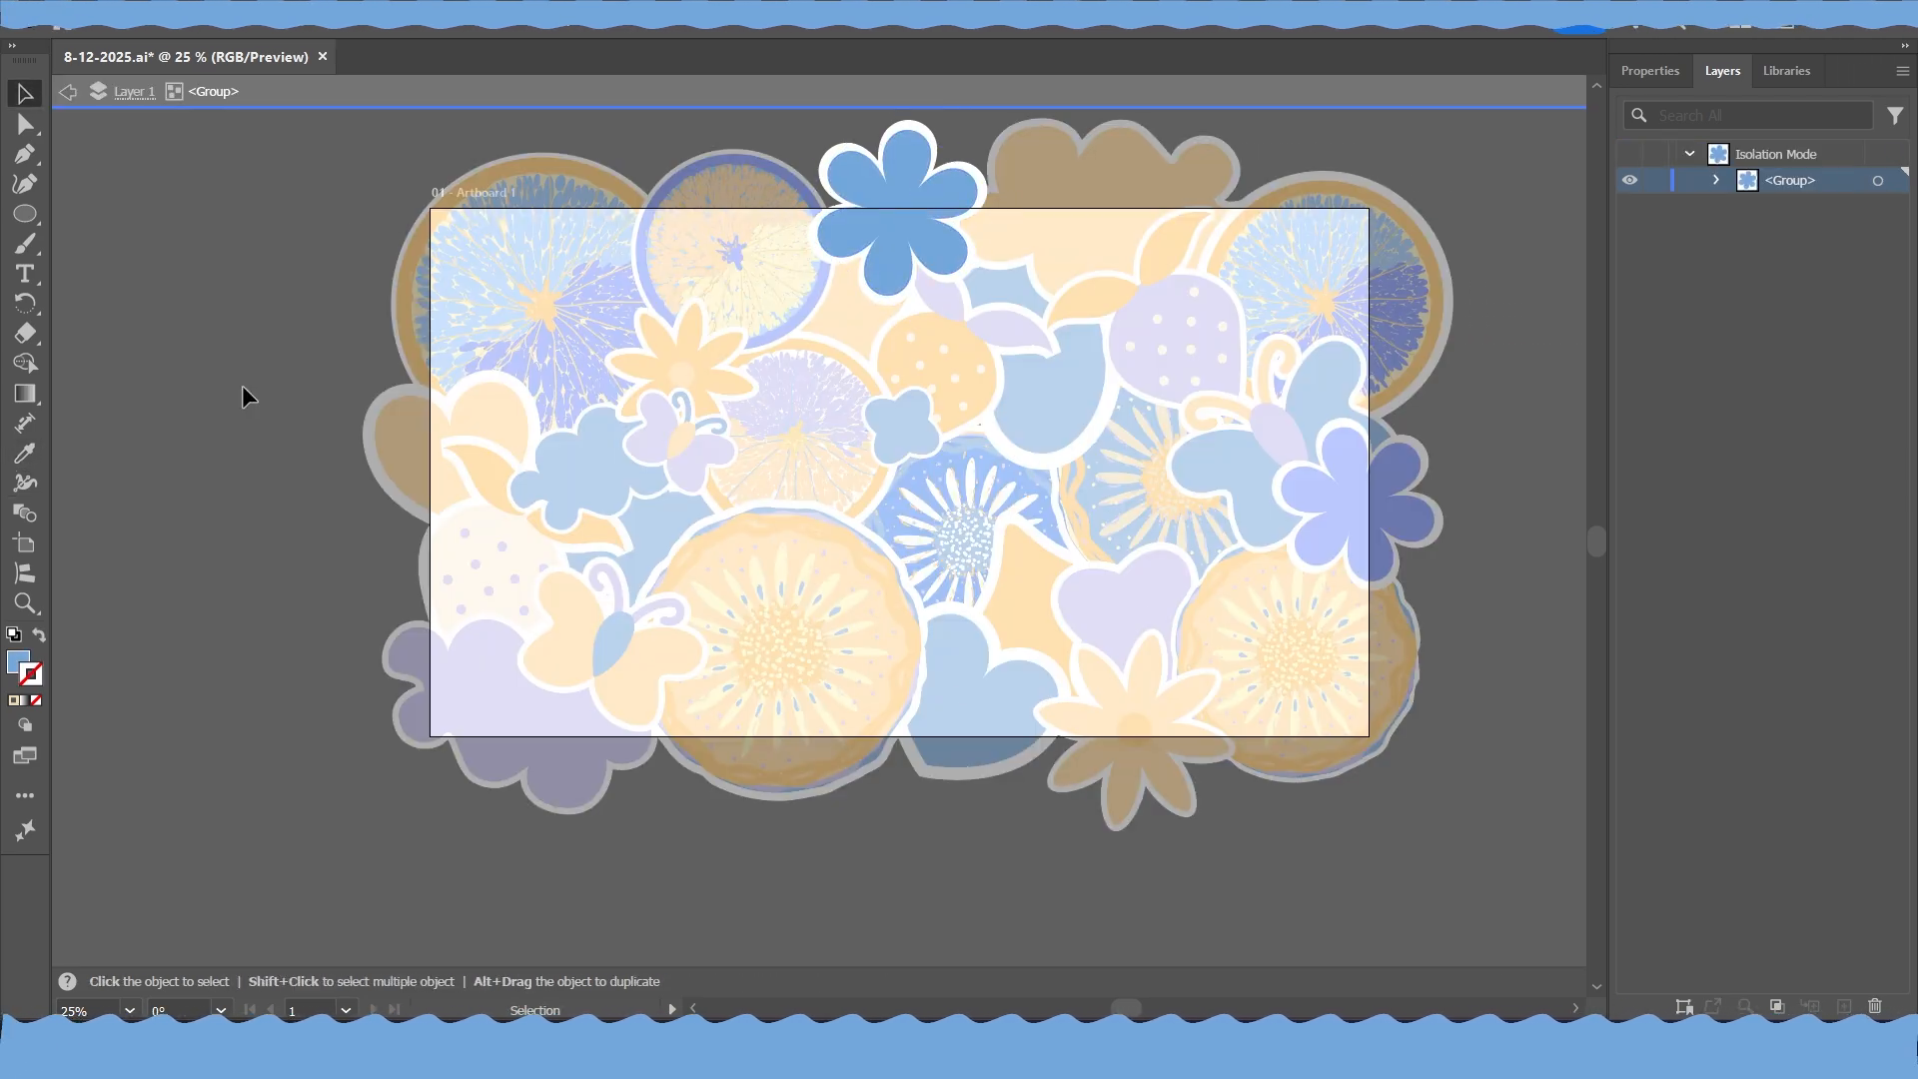
{"action": "double_click", "coordinate": [242, 386]}
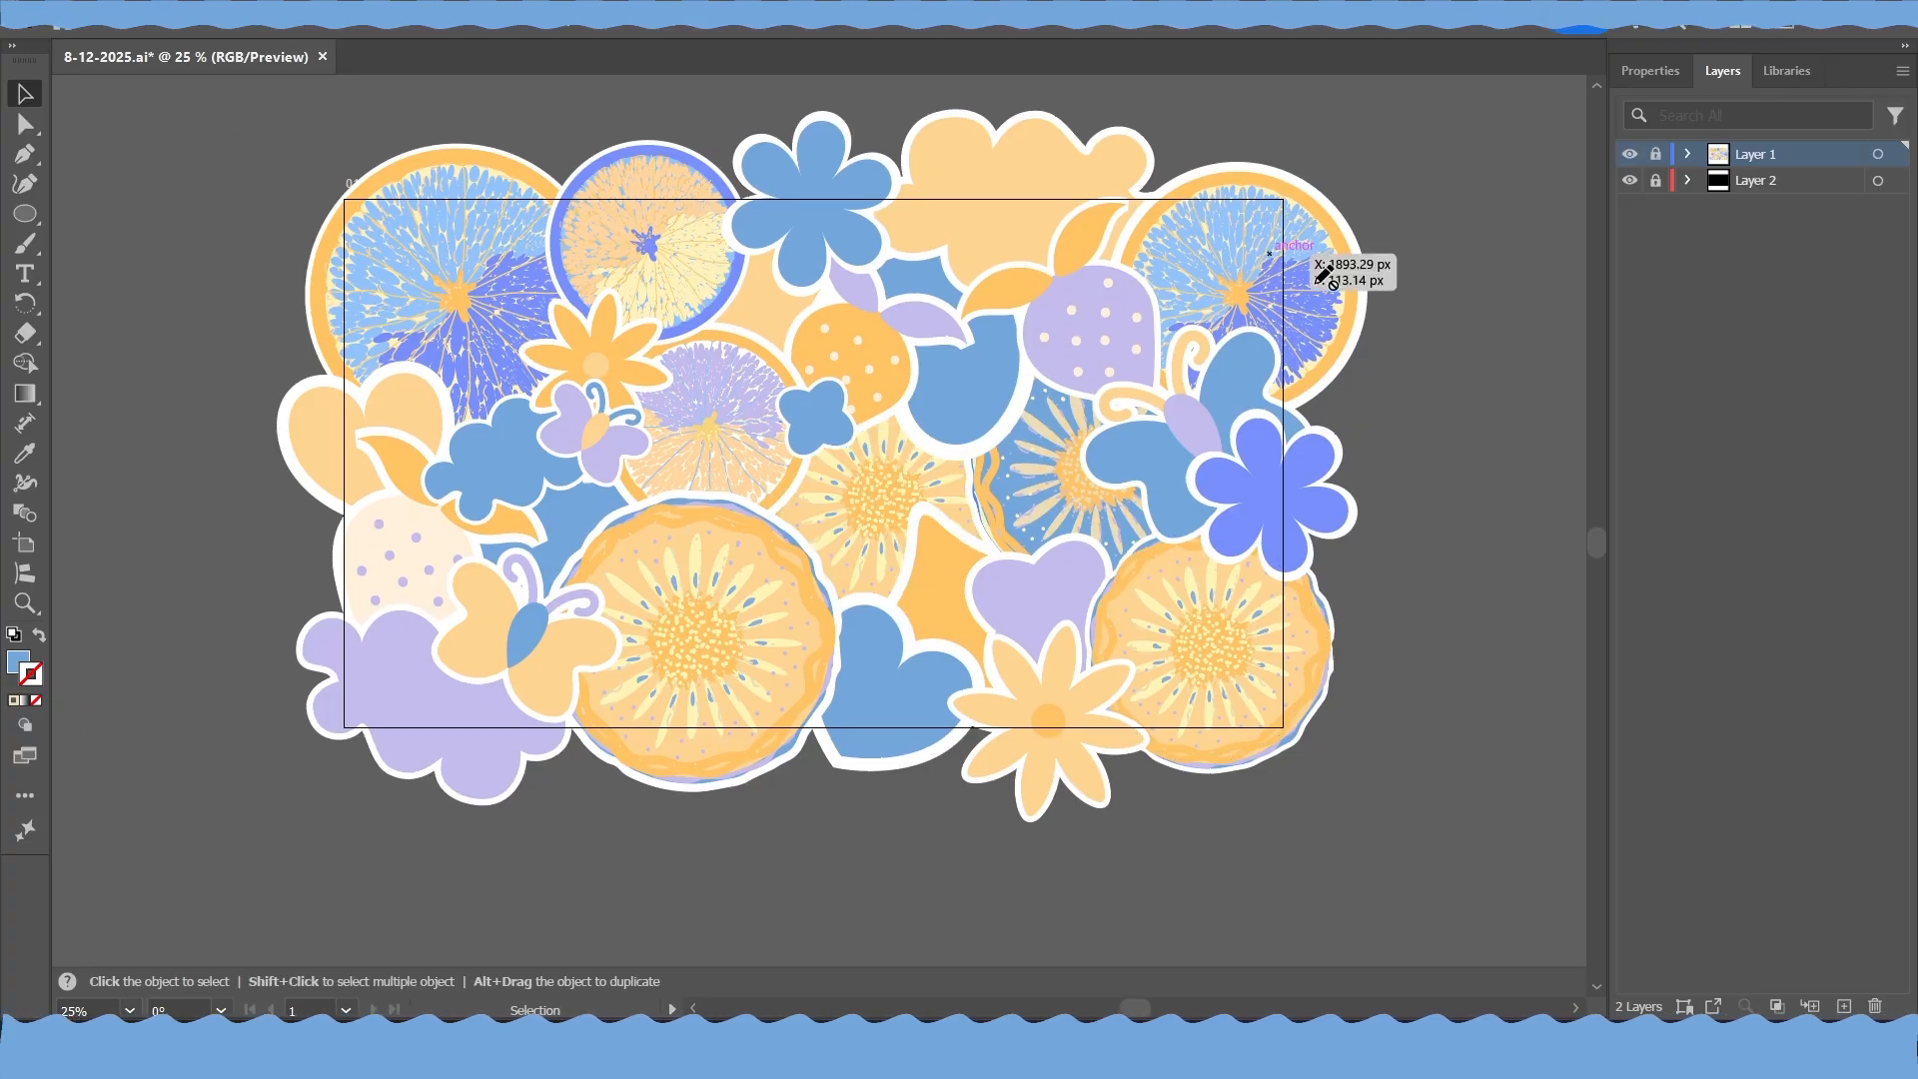
Unlock Layer 1, select all of its artwork and add a new layer above it
{"action": "left_click", "coordinate": [1656, 155]}
{"action": "left_click_drag", "start_coordinate": [318, 146], "coordinate": [1431, 770]}
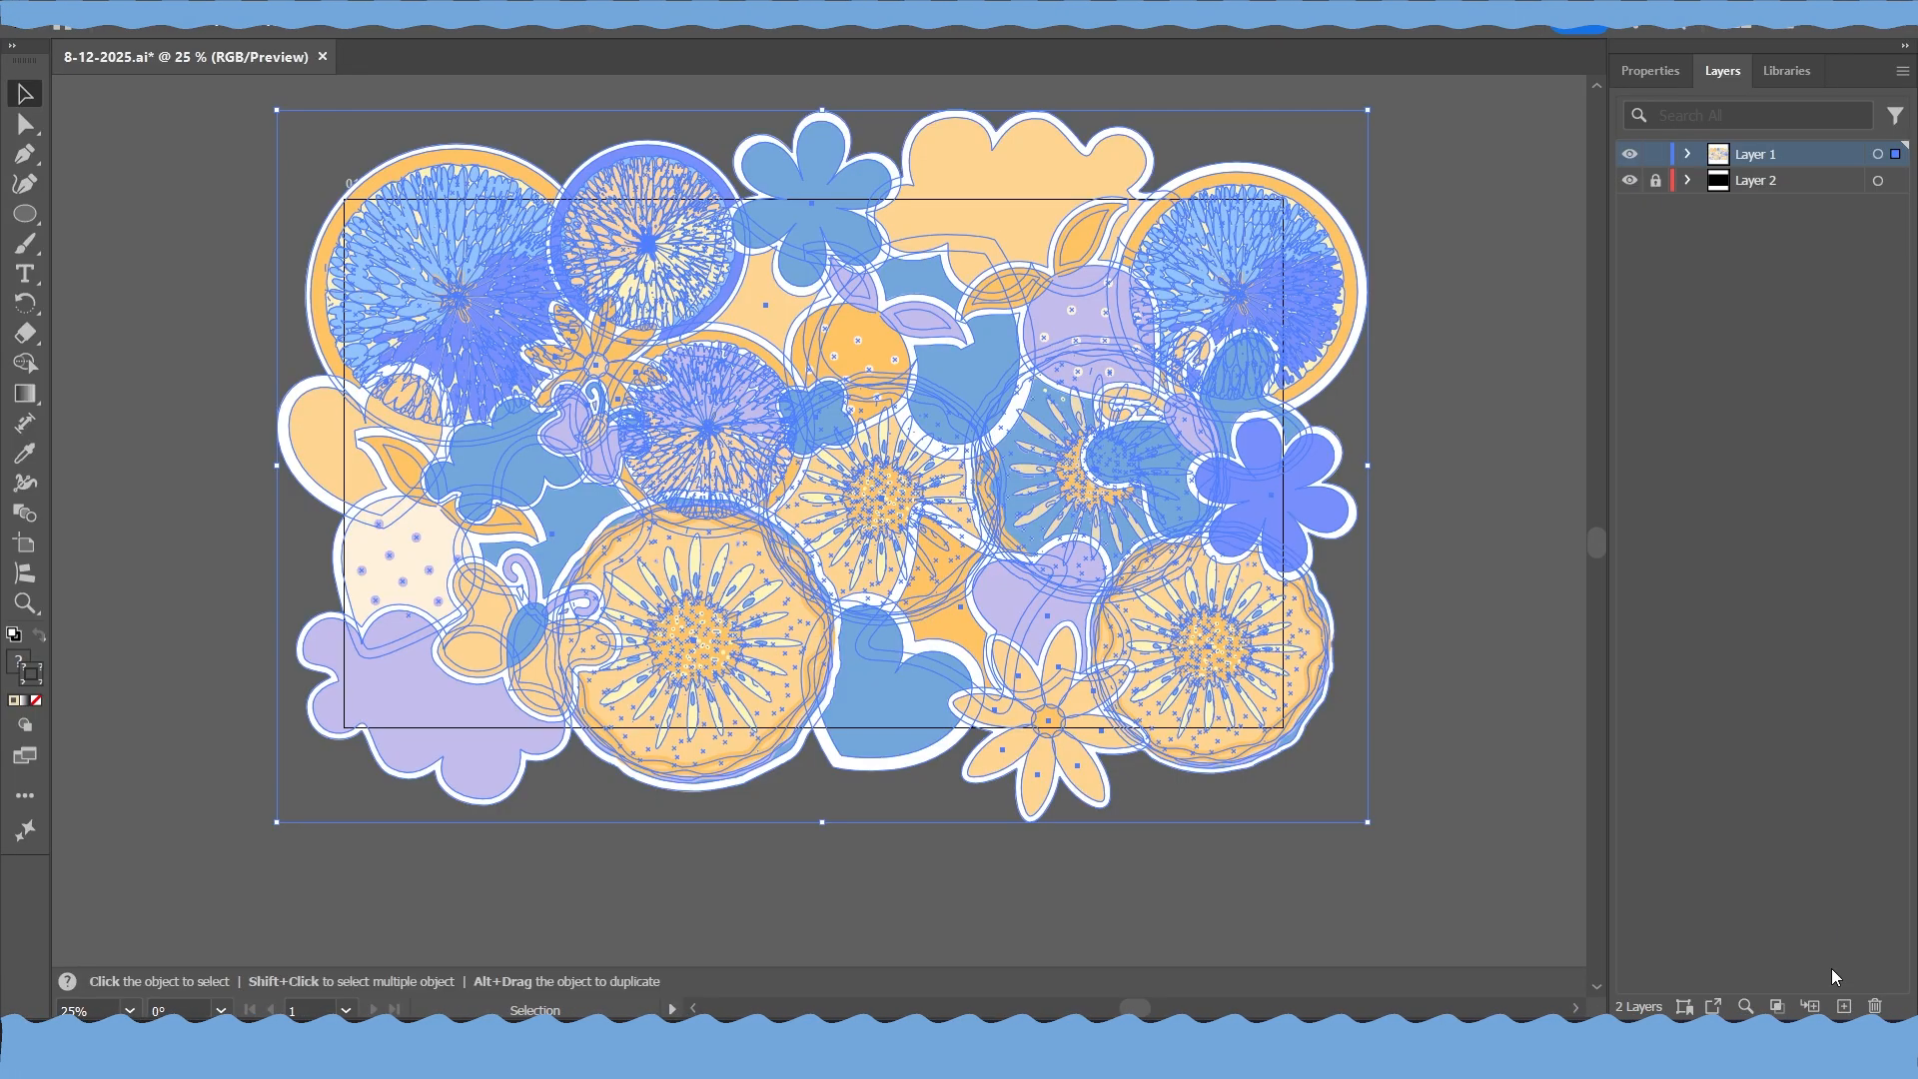
{"action": "left_click", "coordinate": [1843, 1006]}
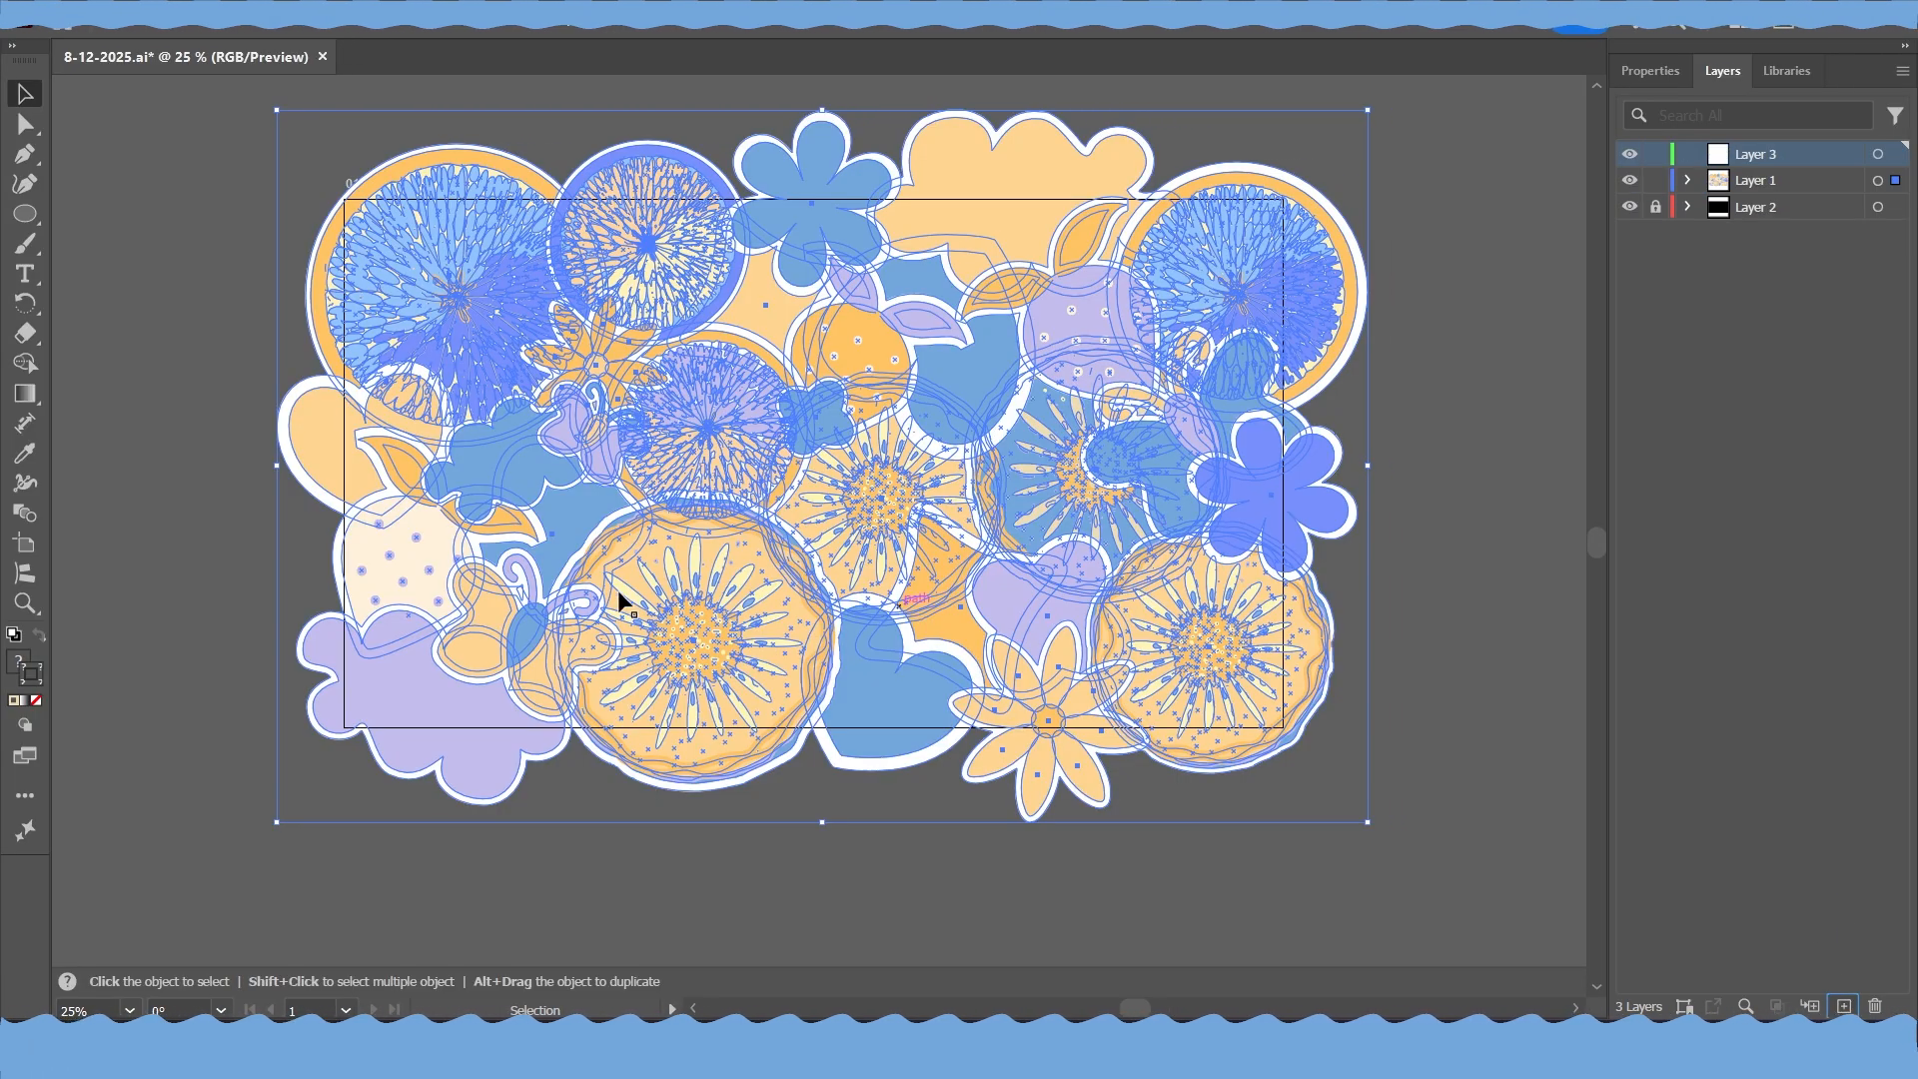
{"action": "left_click", "coordinate": [243, 274]}
{"action": "left_click", "coordinate": [487, 202]}
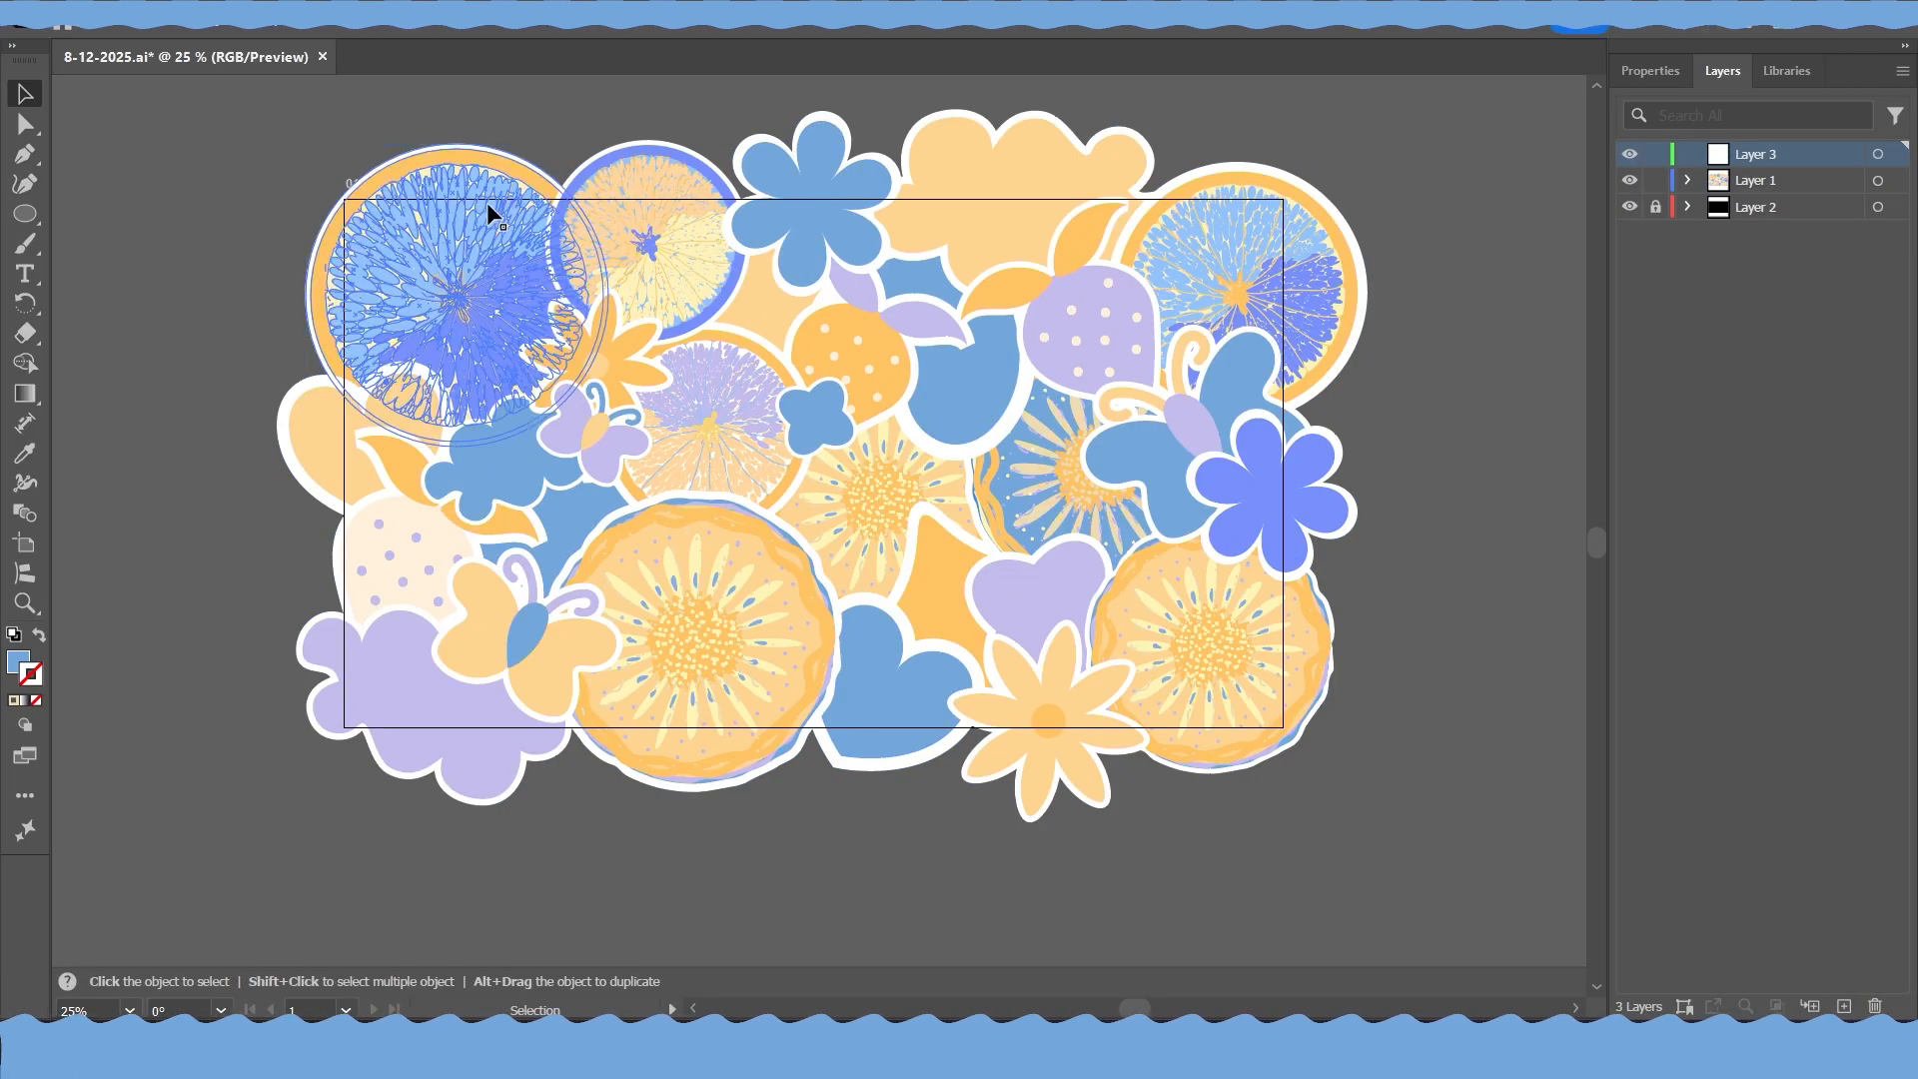
{"action": "left_click_drag", "start_coordinate": [487, 201], "coordinate": [1267, 291]}
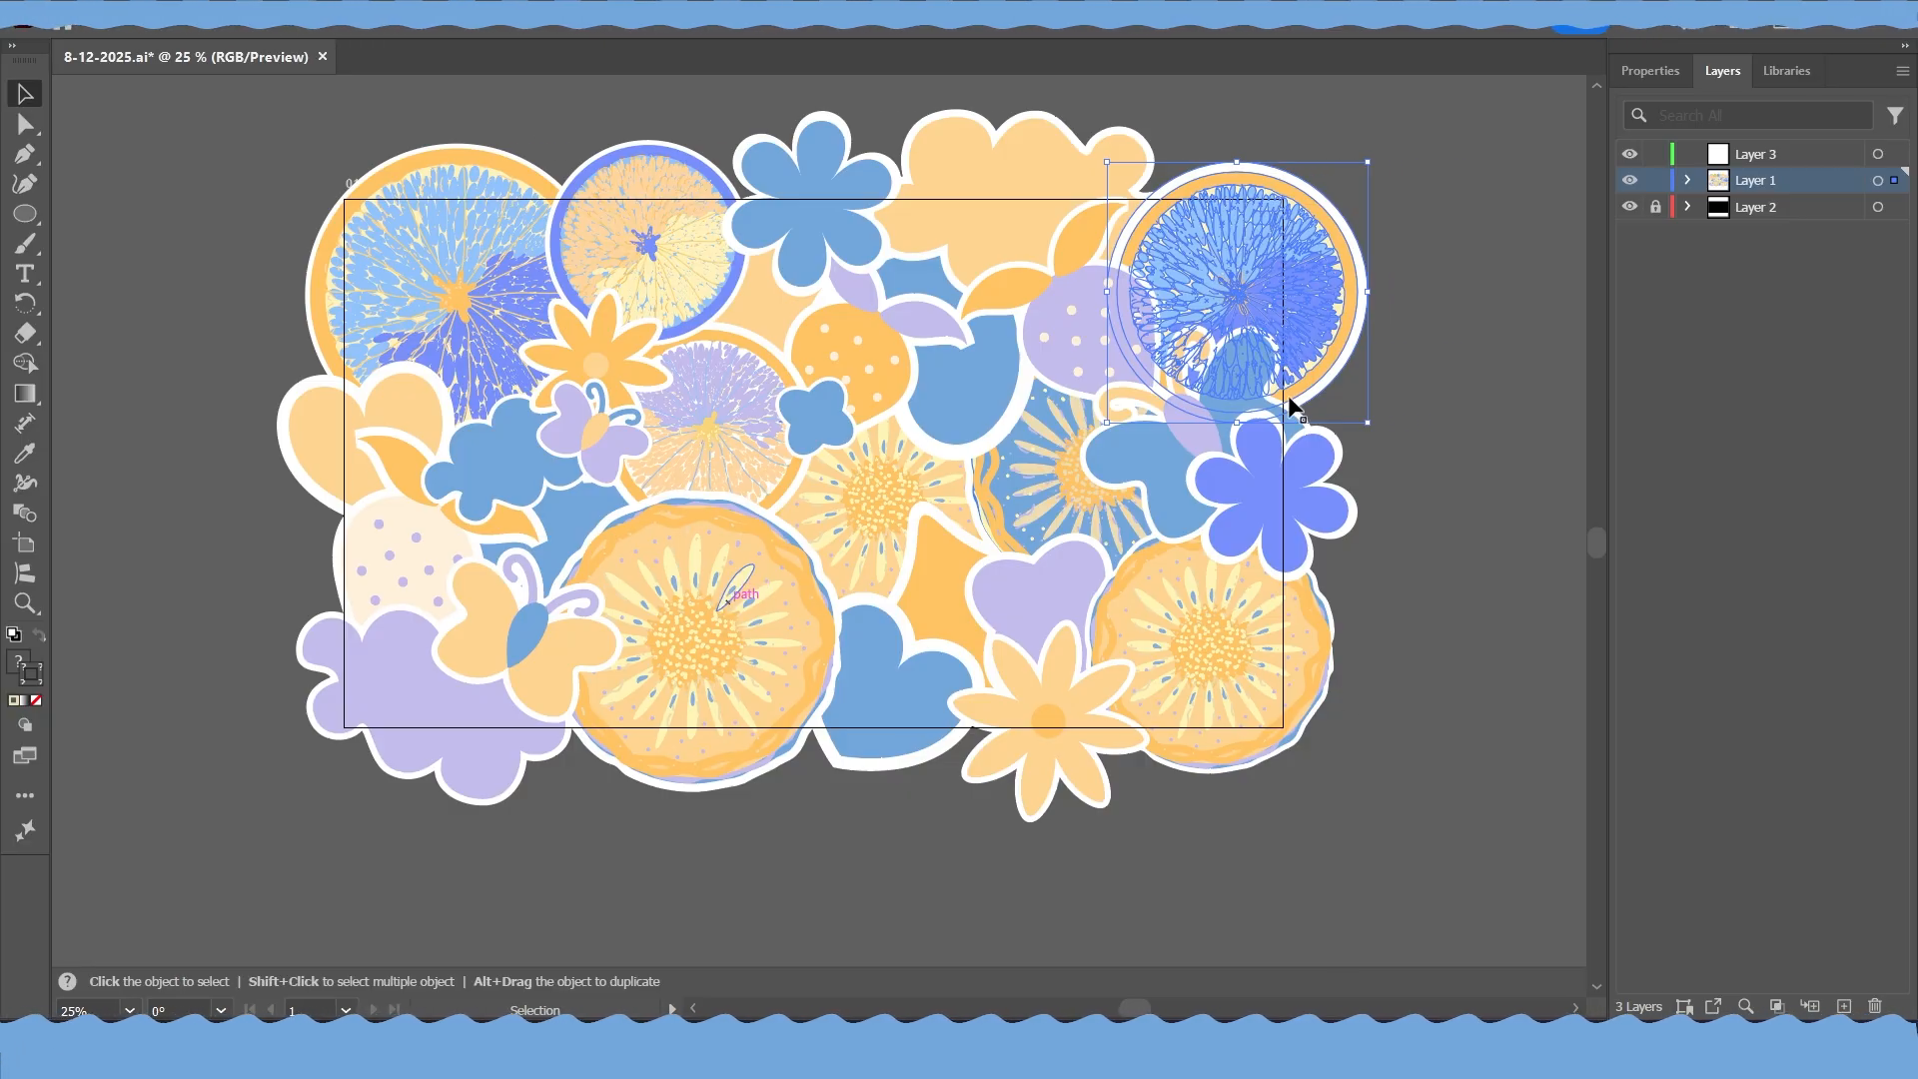
{"action": "left_click", "coordinate": [1338, 685]}
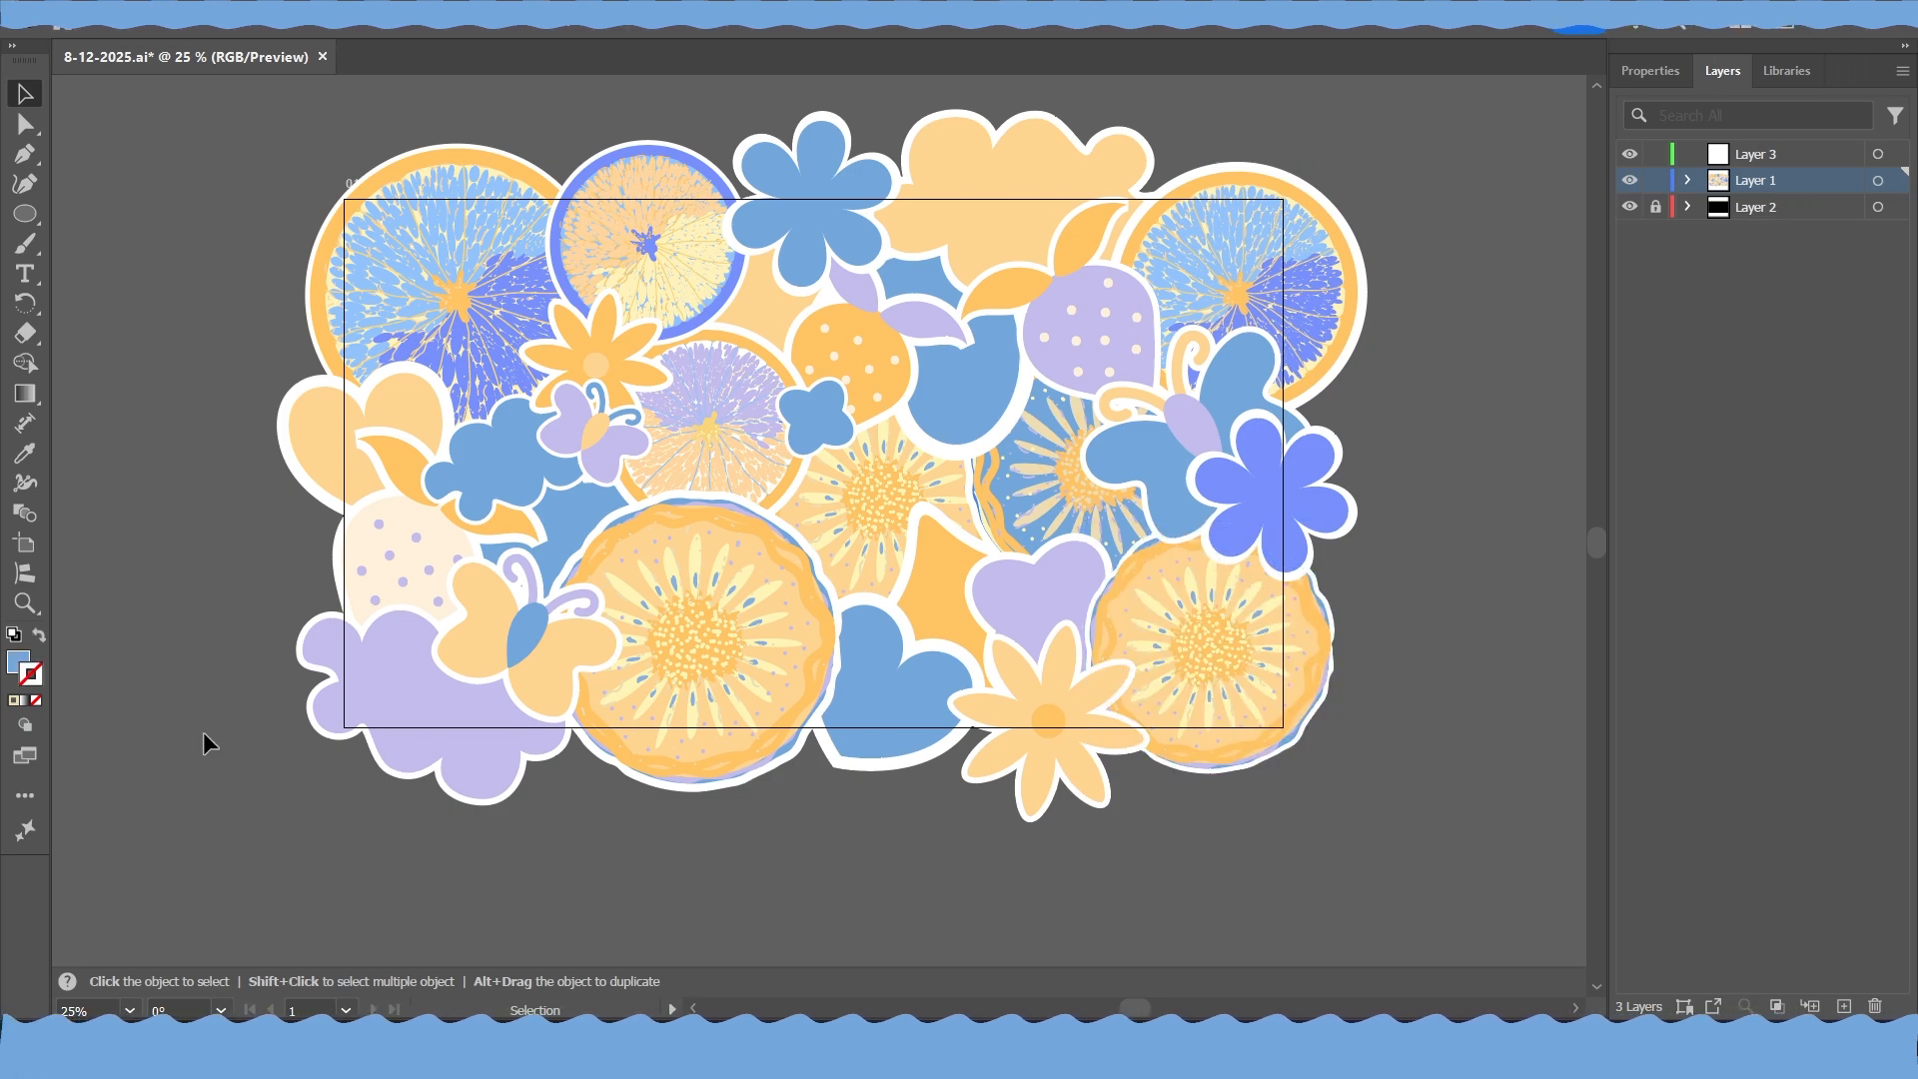
{"action": "left_click_drag", "start_coordinate": [326, 199], "coordinate": [340, 209]}
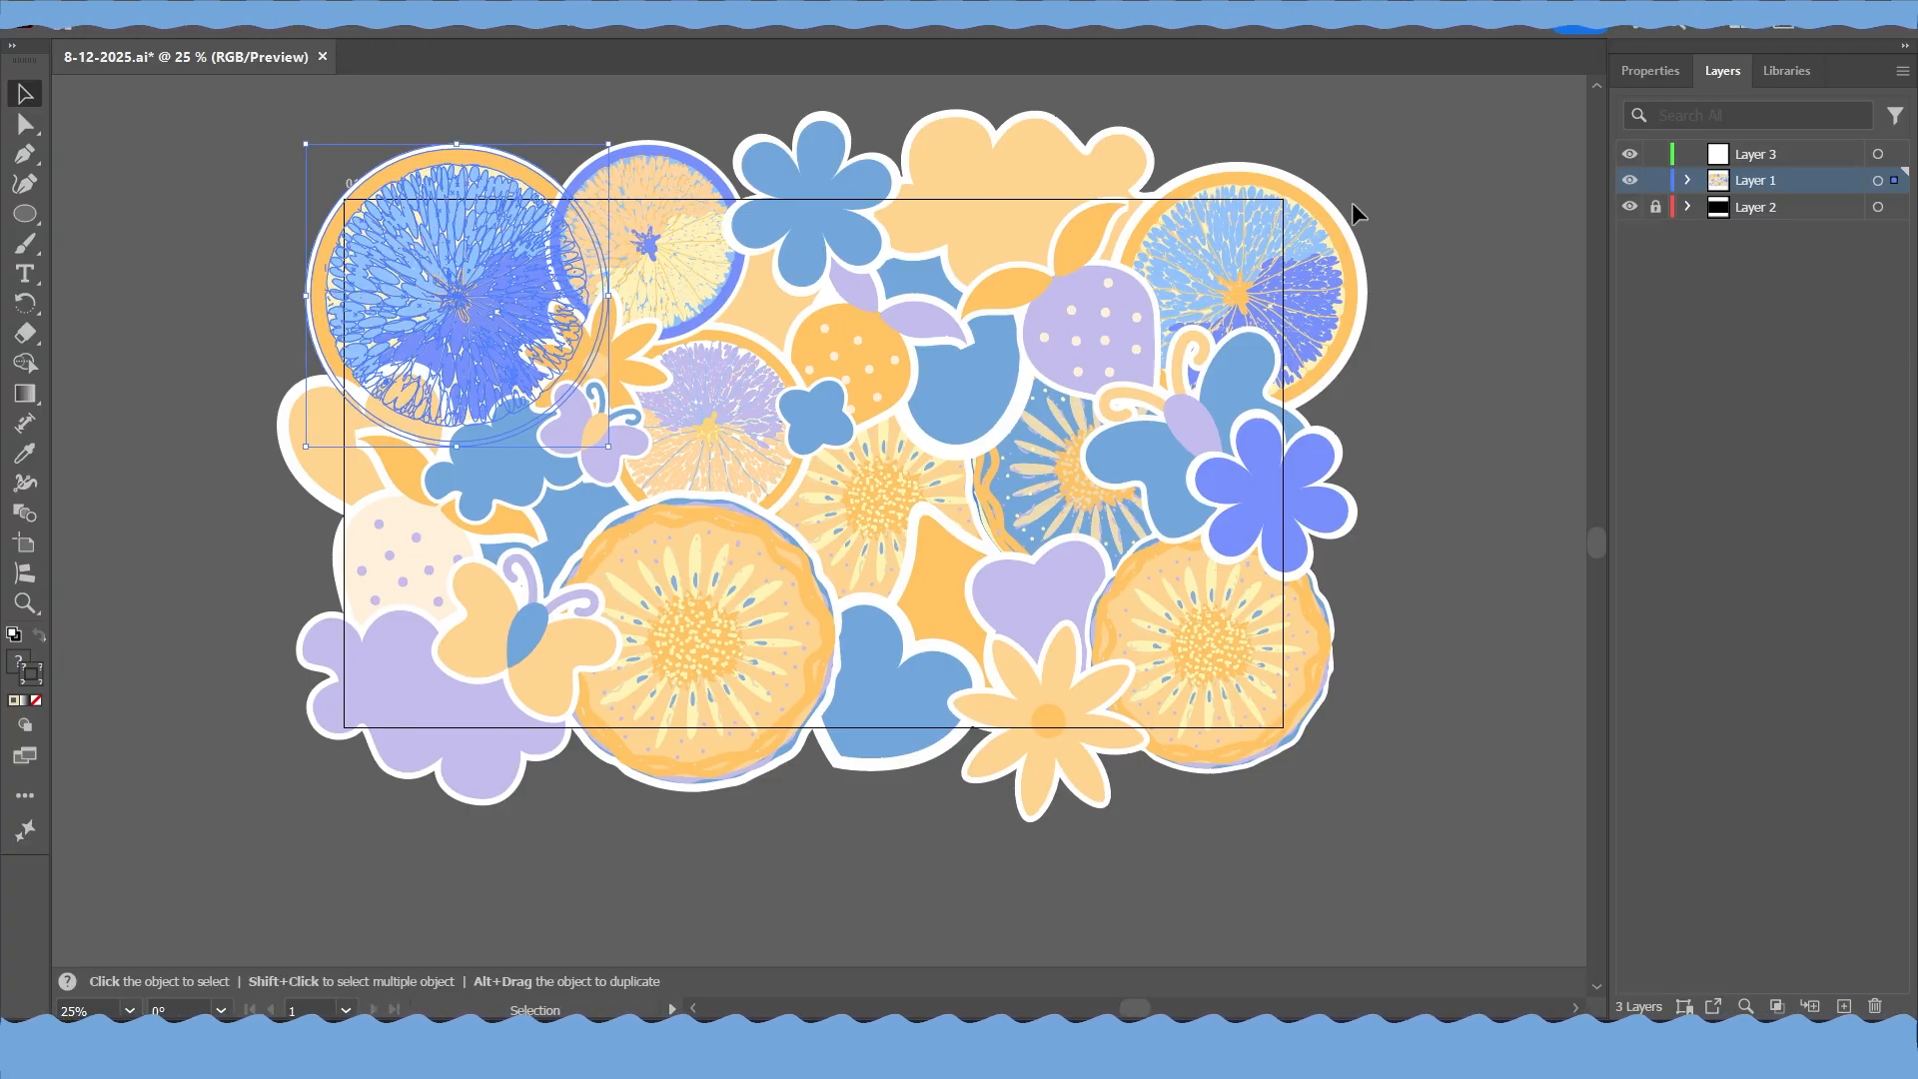
Duplicate all the Layer 1 artwork into Layer 3, and lock and hide Layer 1
{"action": "left_click_drag", "start_coordinate": [976, 667], "coordinate": [120, 90]}
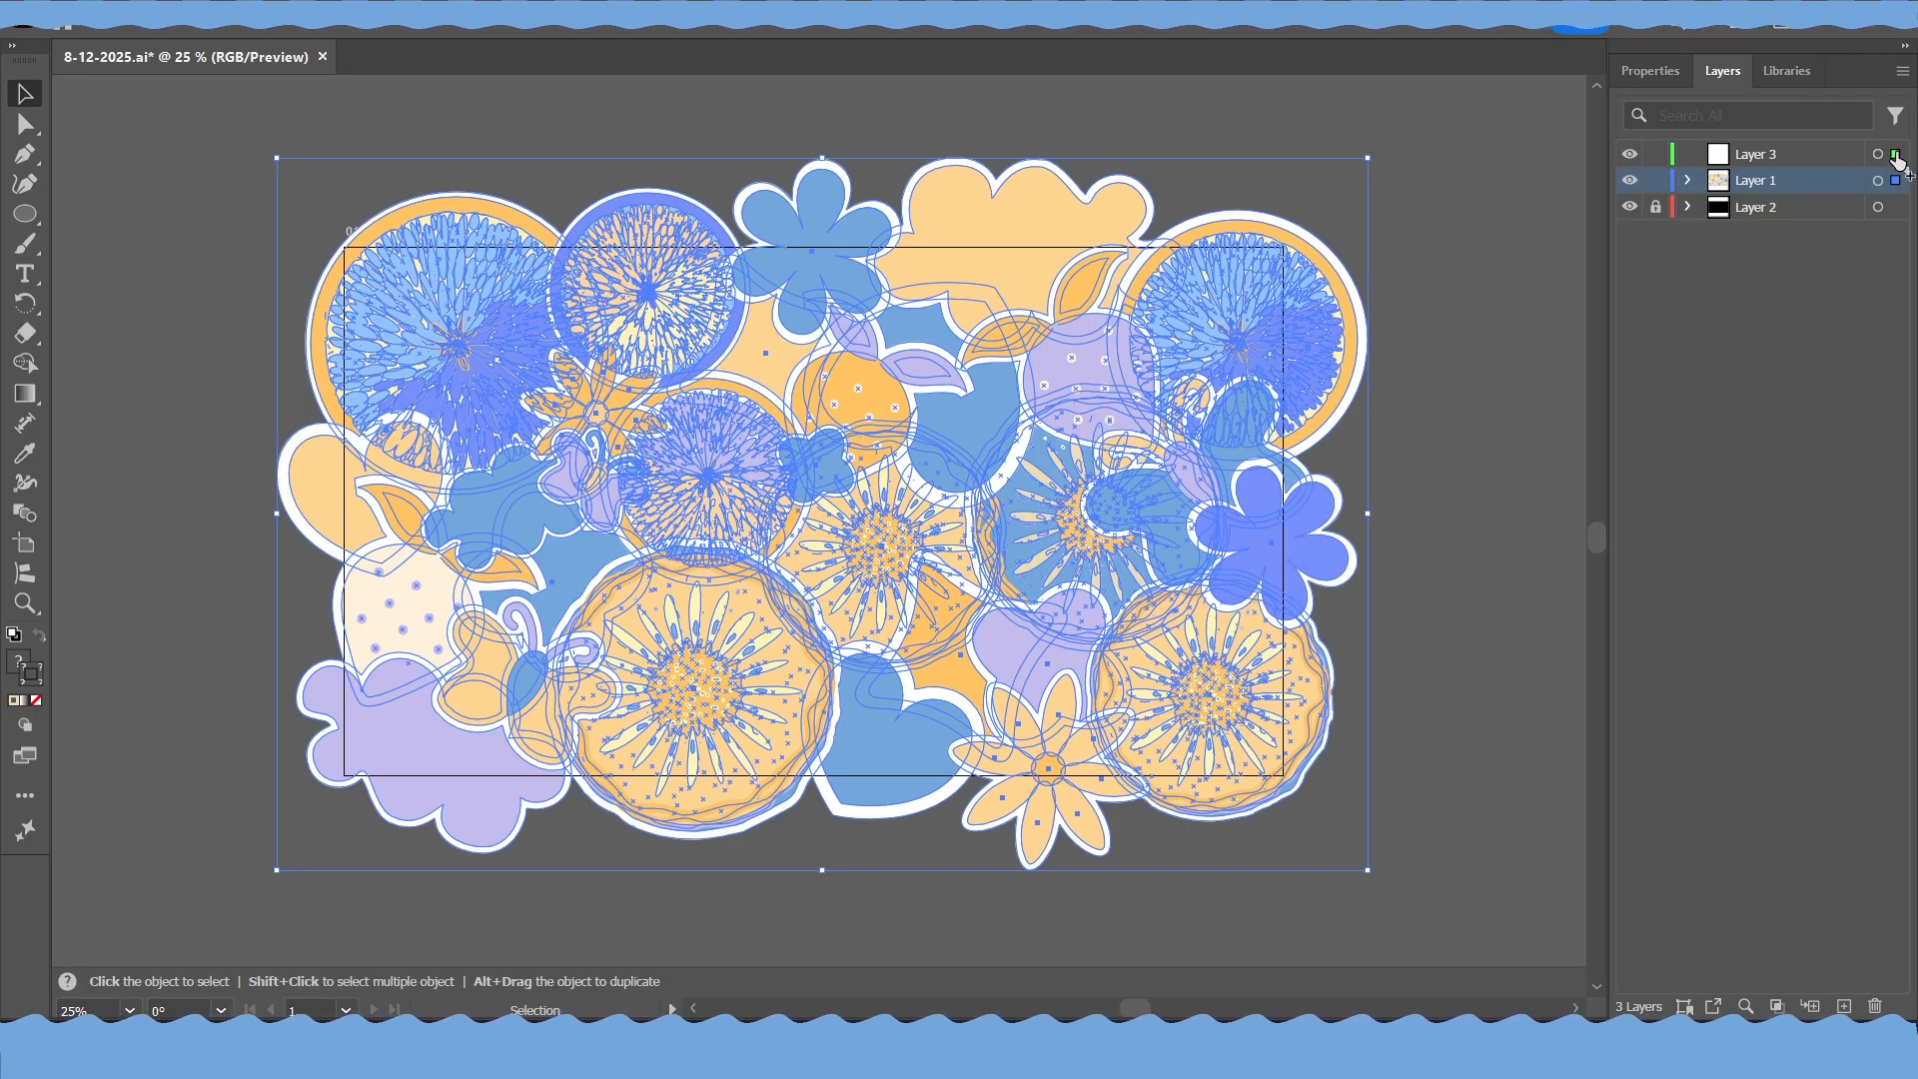
{"action": "left_click_drag", "start_coordinate": [1897, 160], "coordinate": [1895, 155]}
{"action": "left_click", "coordinate": [1655, 180]}
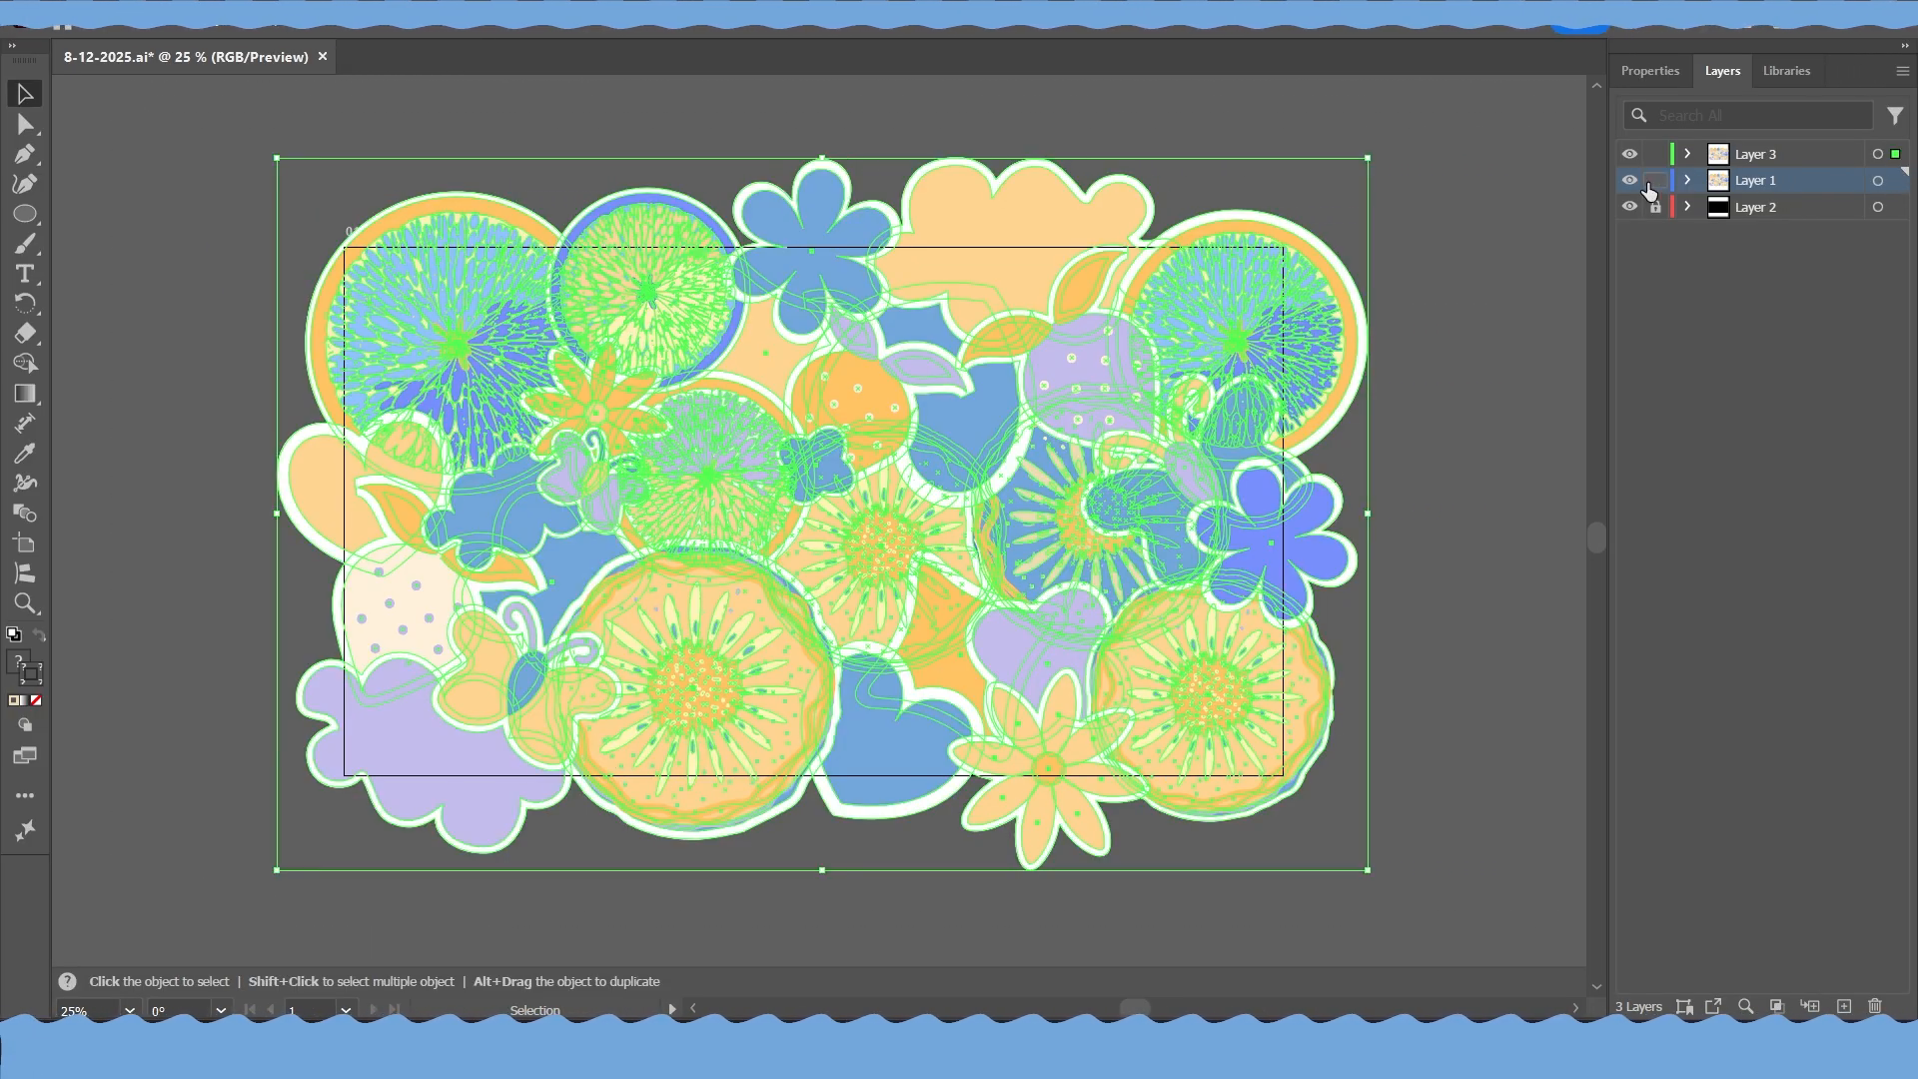
{"action": "left_click", "coordinate": [1498, 281]}
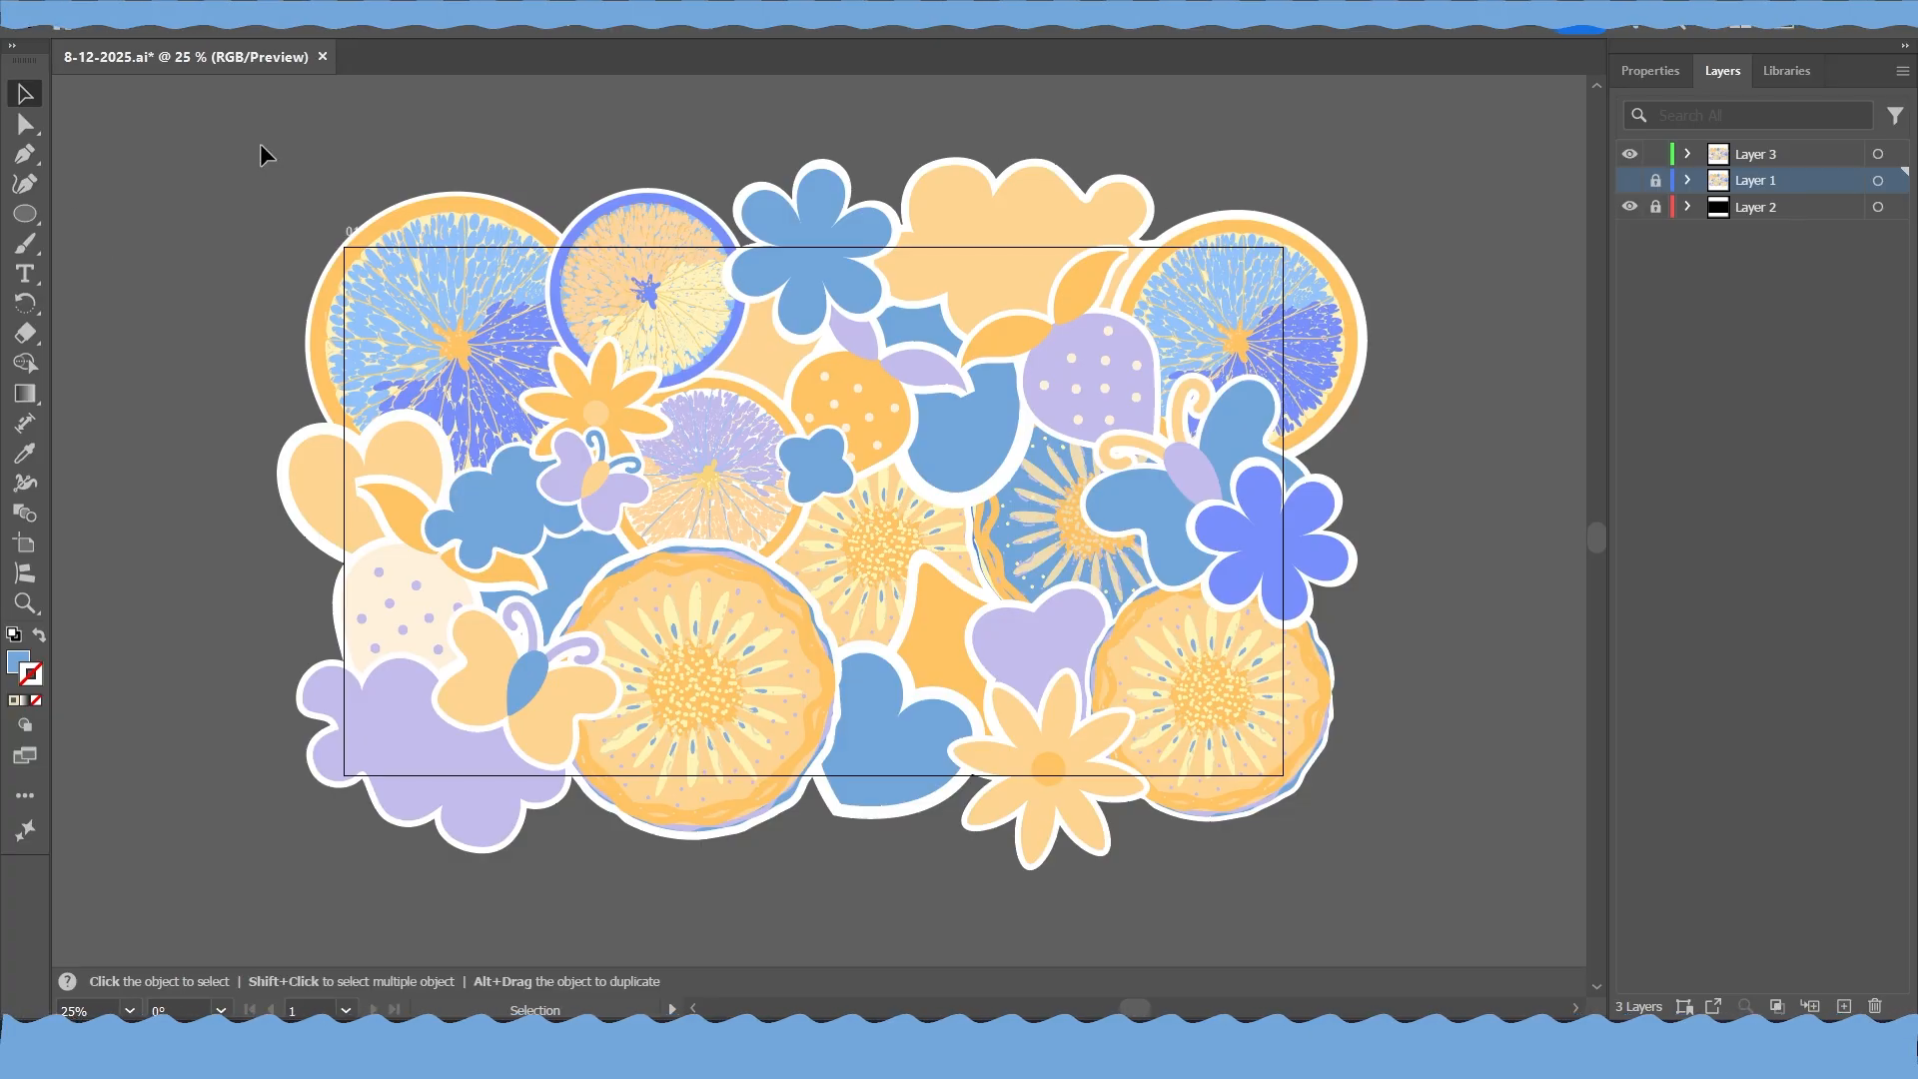
{"action": "key", "text": "ctrl+a"}
{"action": "left_click", "coordinate": [1406, 681]}
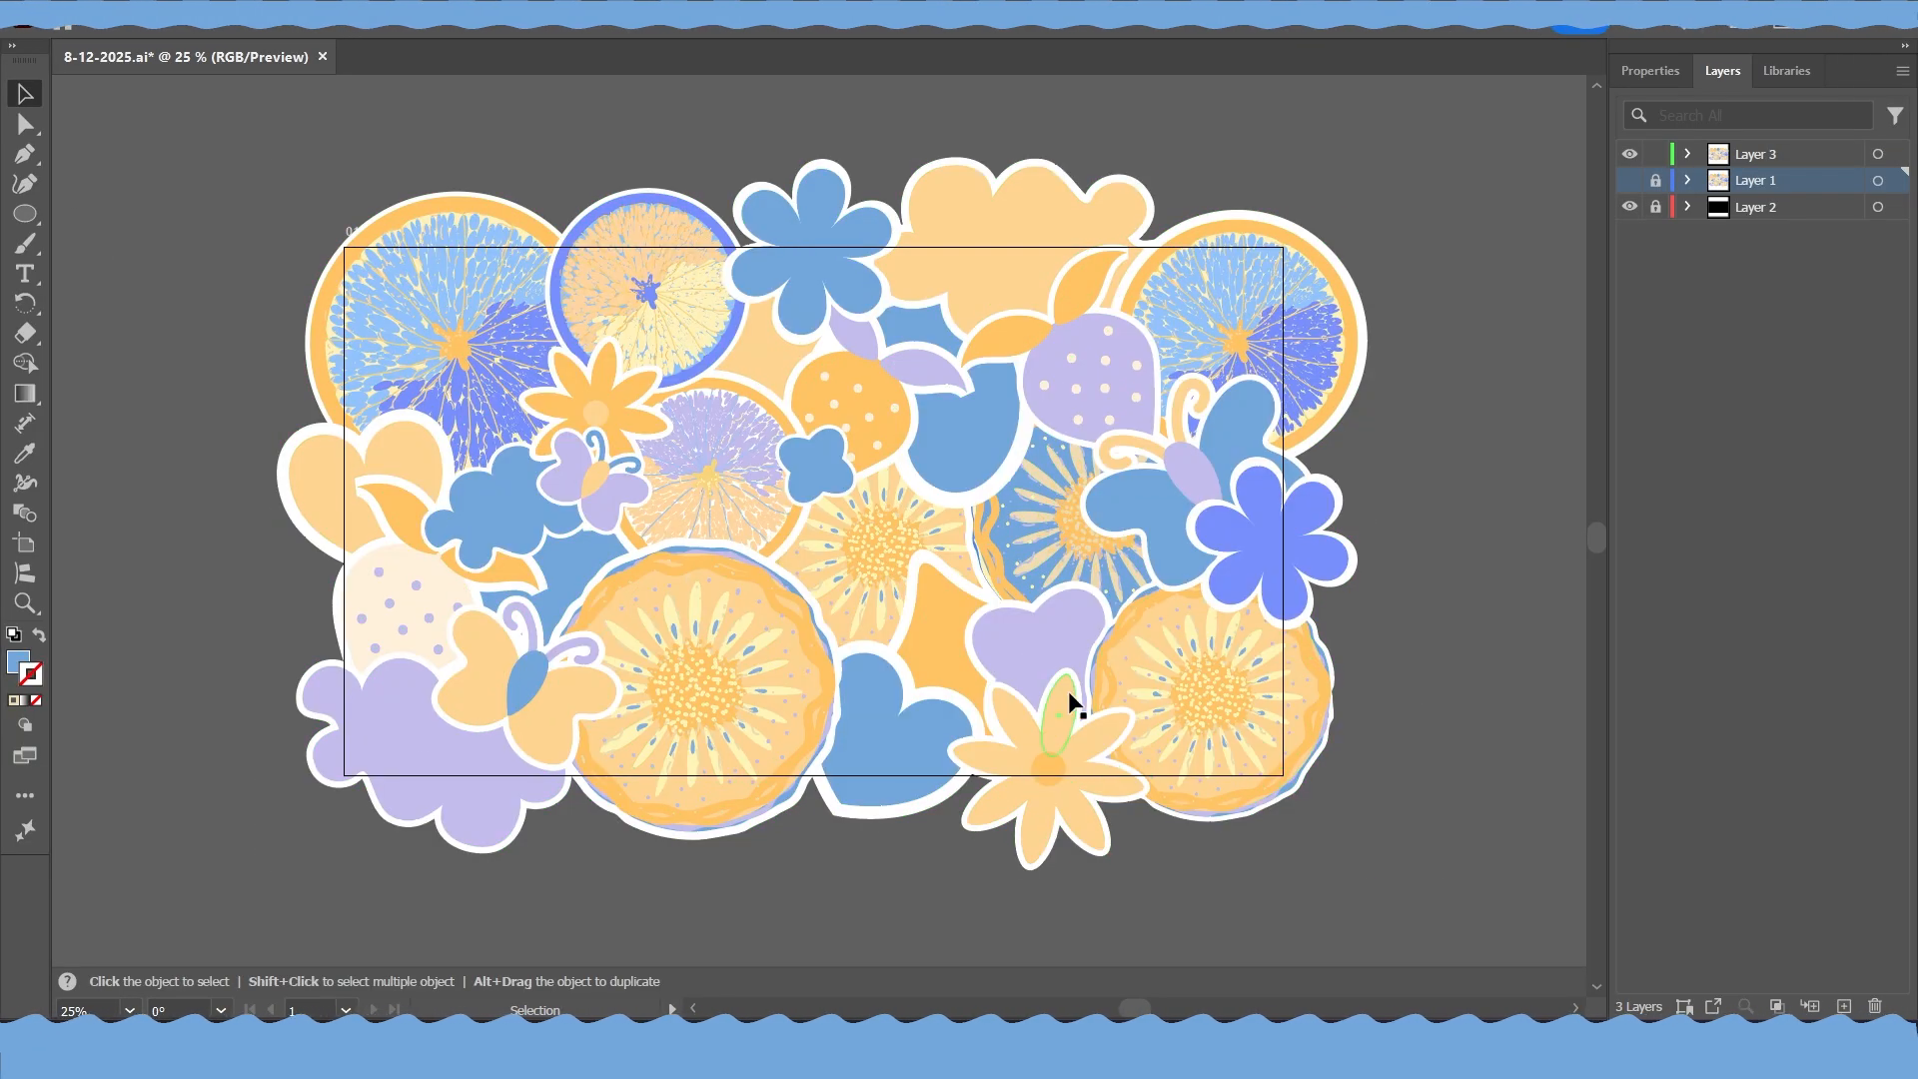
{"action": "left_click_drag", "start_coordinate": [1009, 760], "coordinate": [1027, 826]}
{"action": "key", "text": "ctrl+z"}
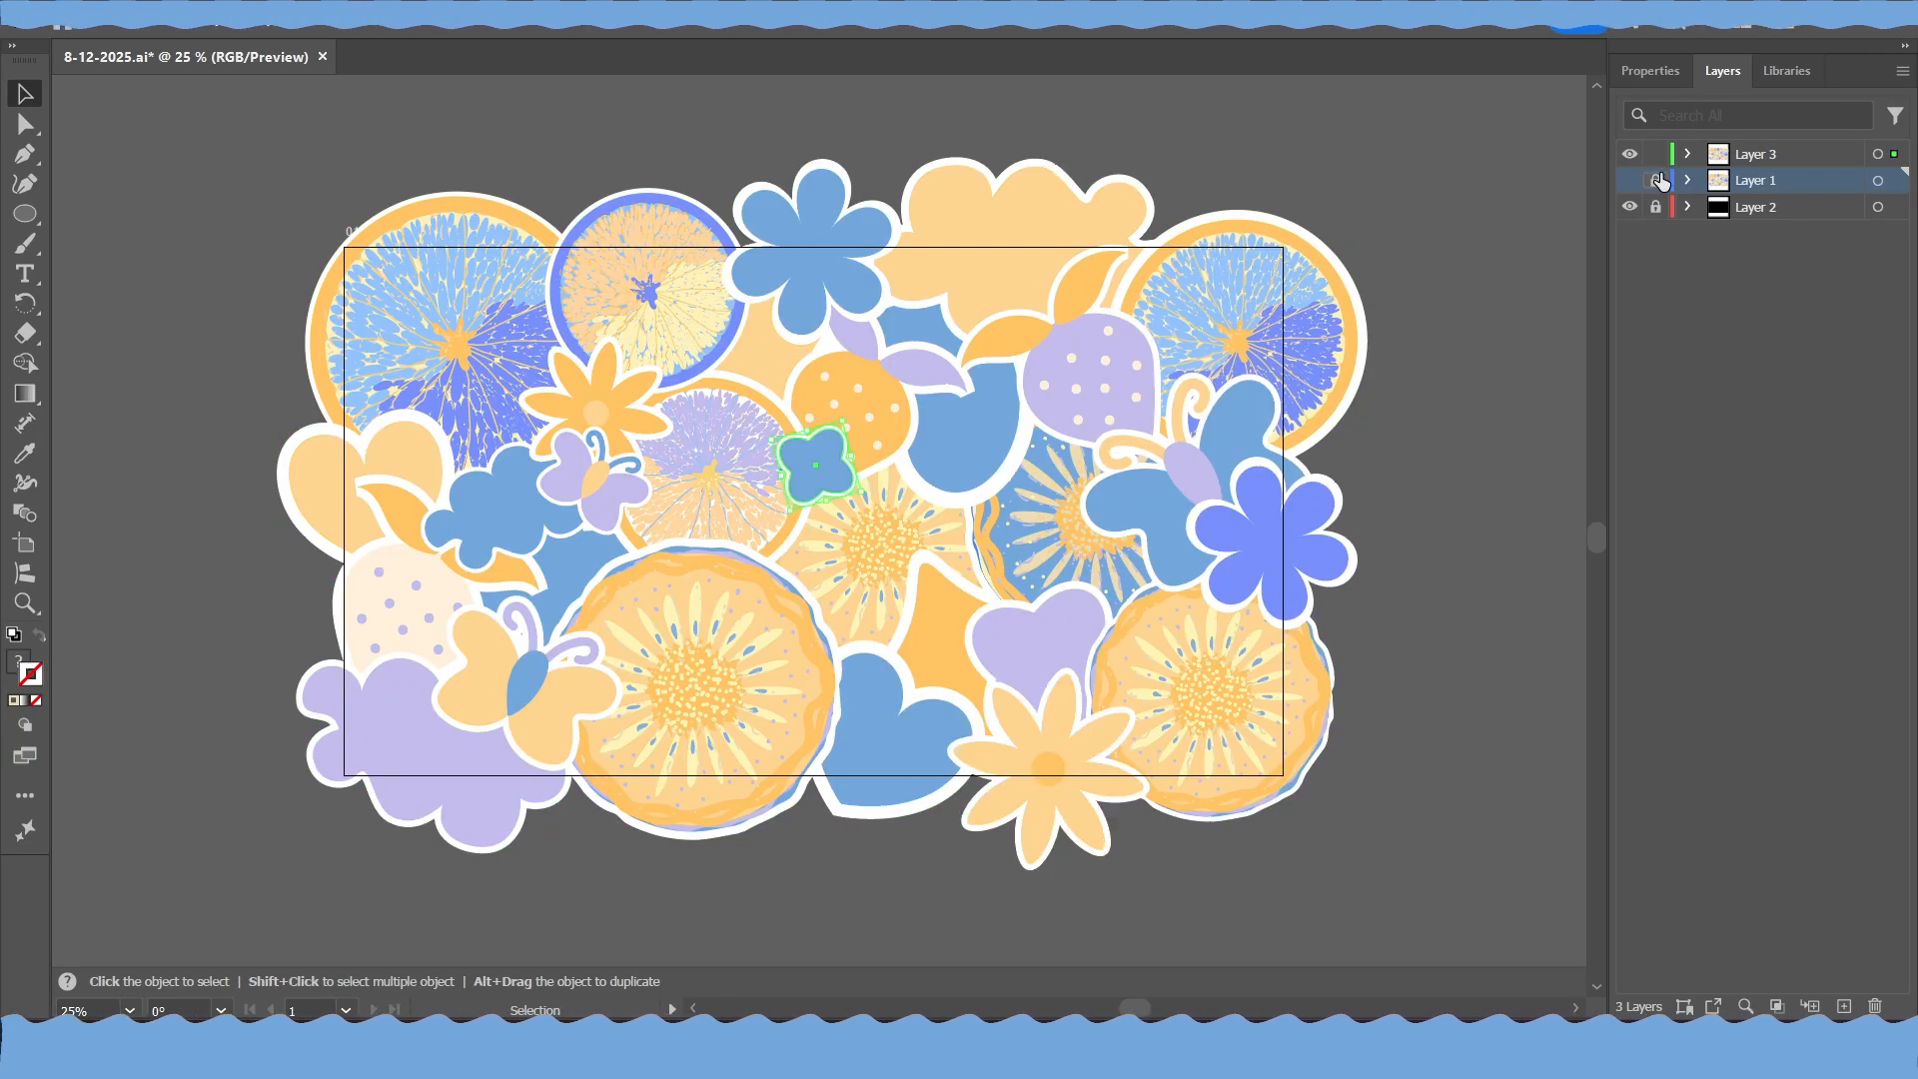
Expand Layer 3 and collapse the open groups inside it so each object shows as one row
{"action": "left_click", "coordinate": [1688, 154]}
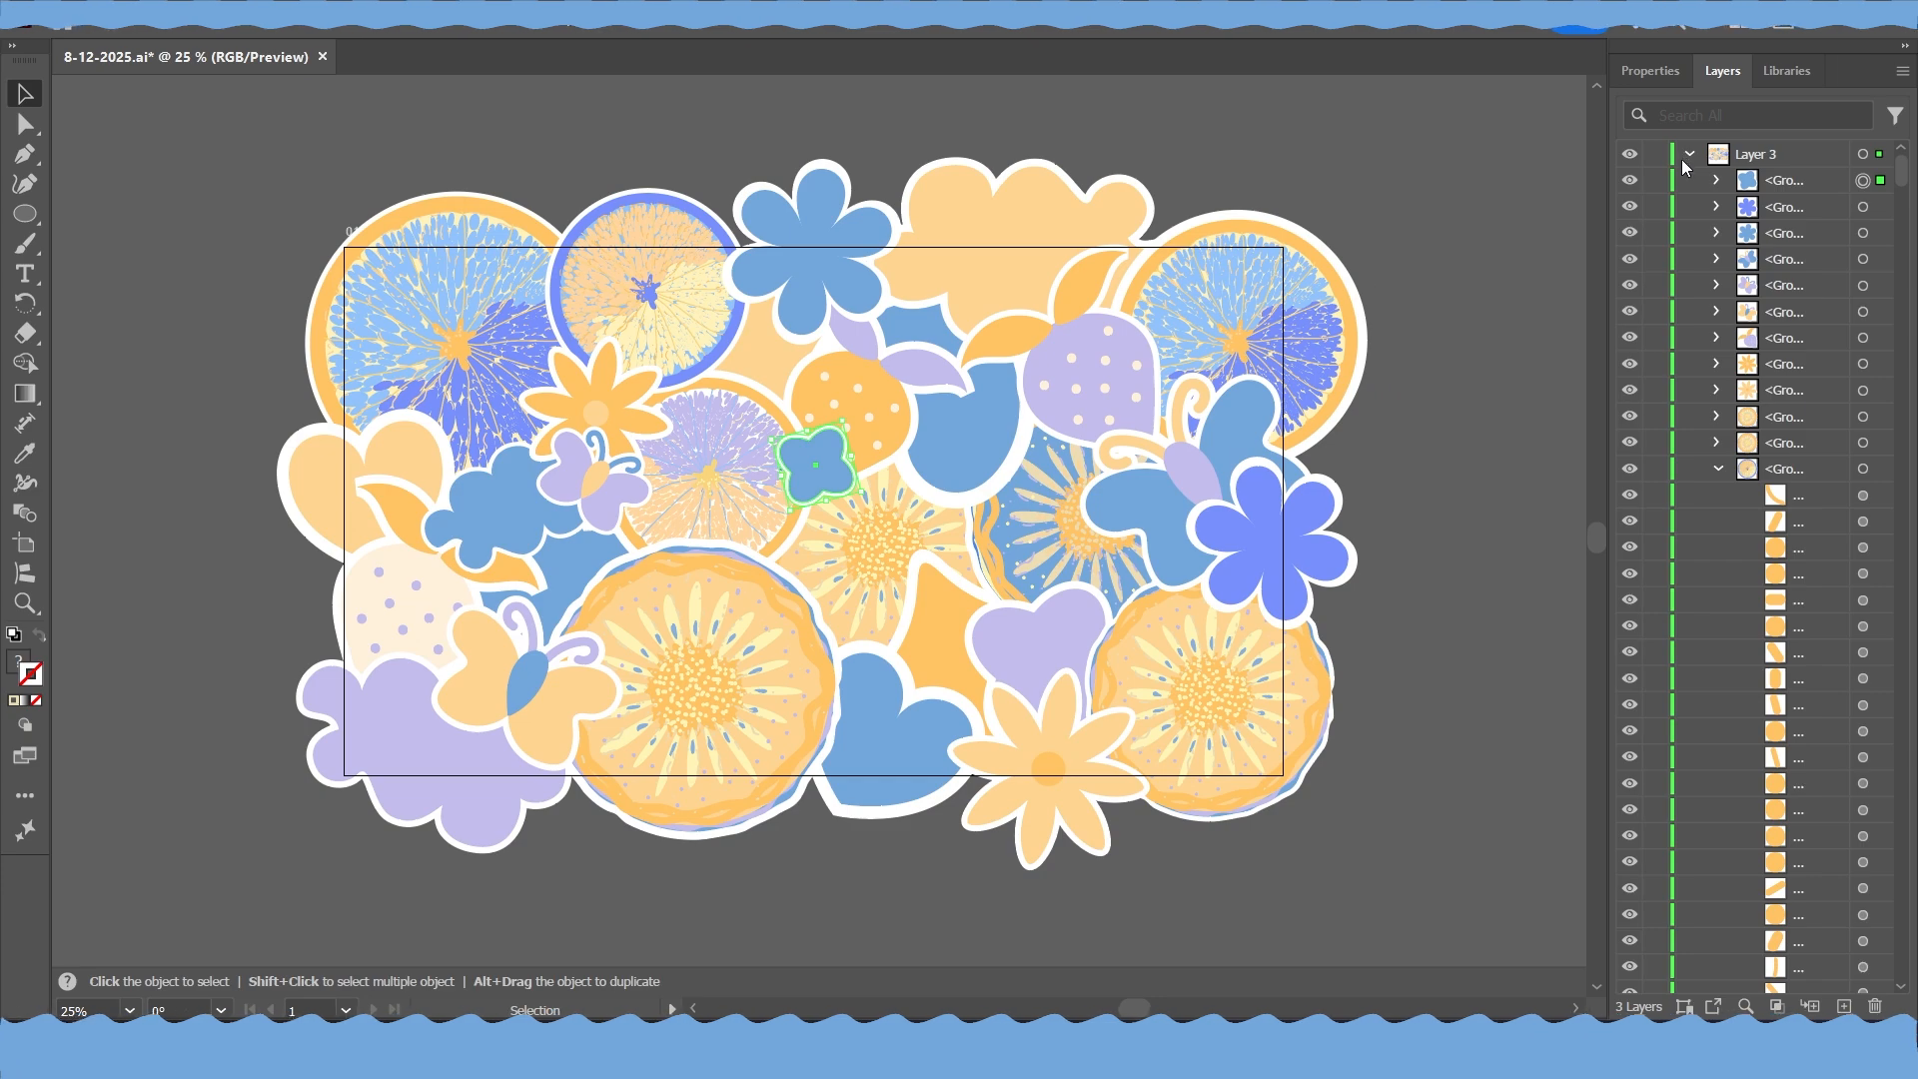
{"action": "left_click", "coordinate": [1718, 468]}
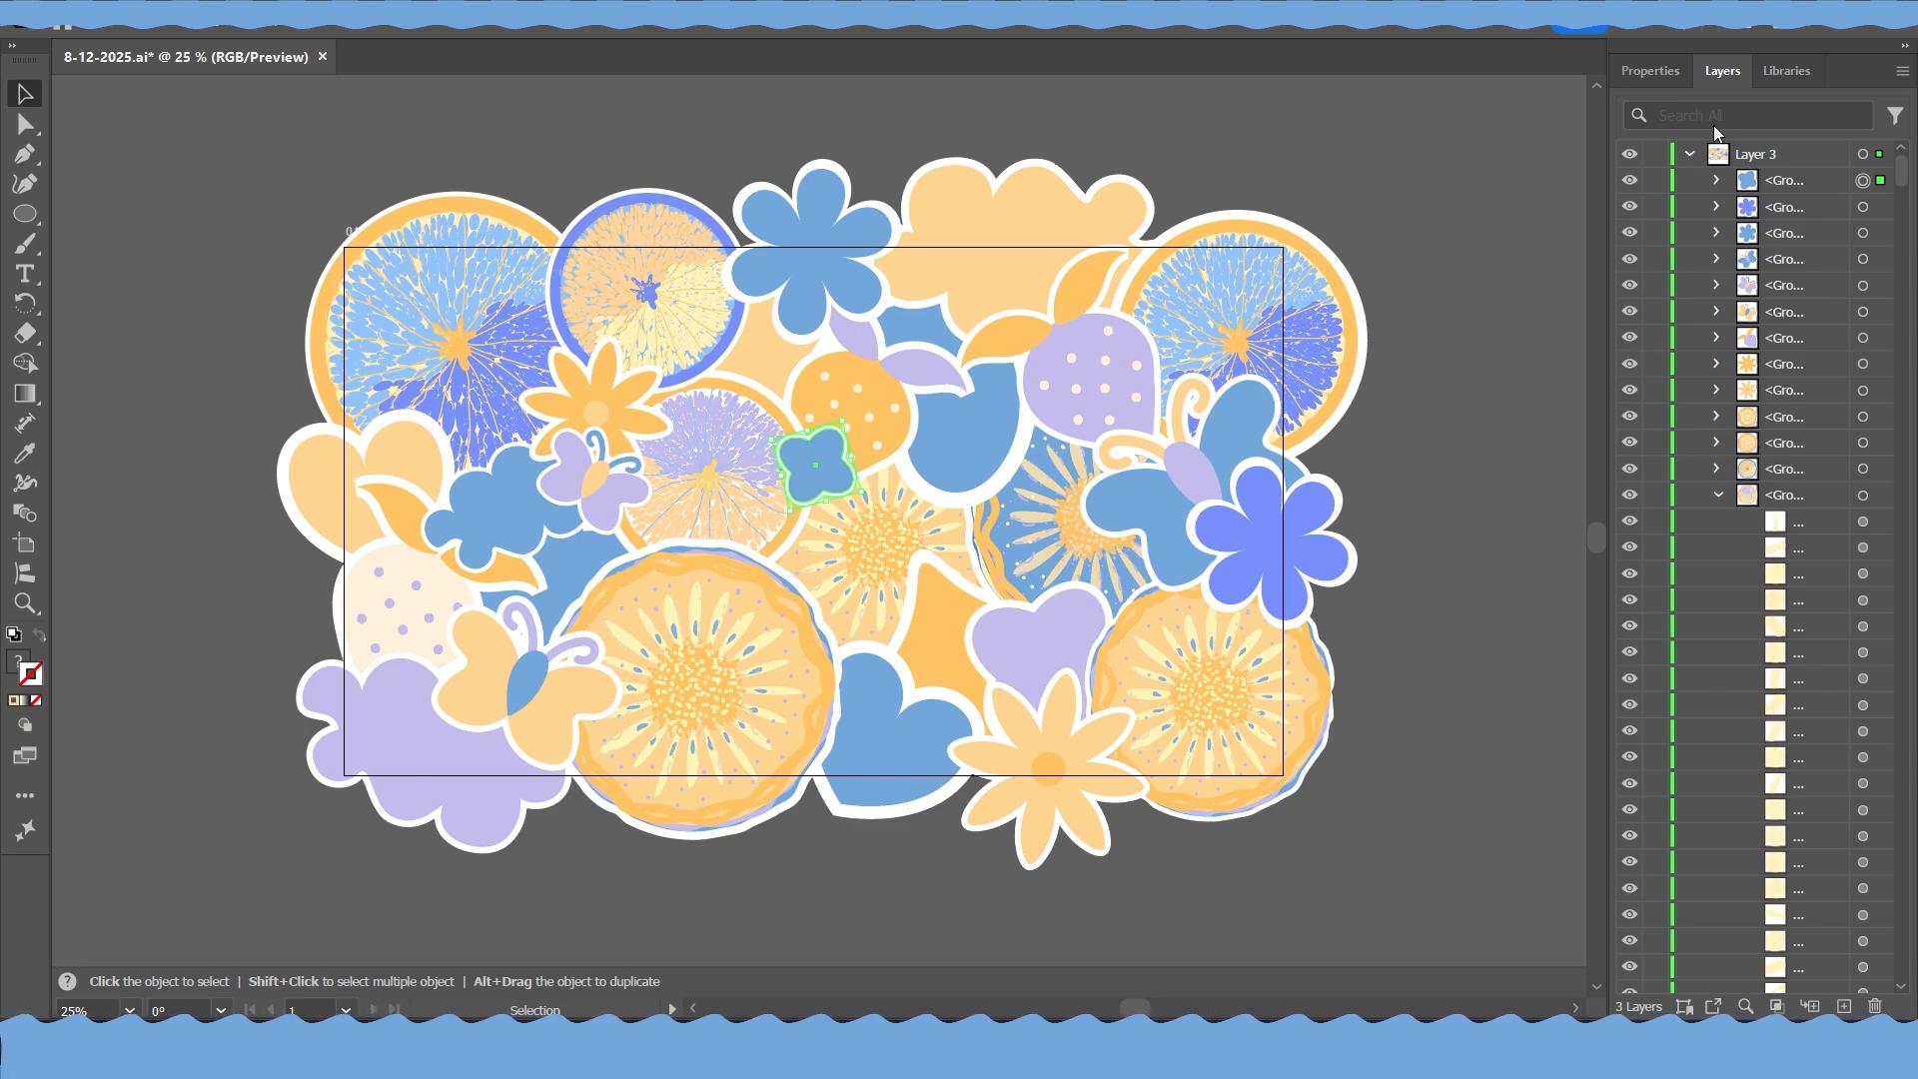
{"action": "left_click", "coordinate": [1718, 495]}
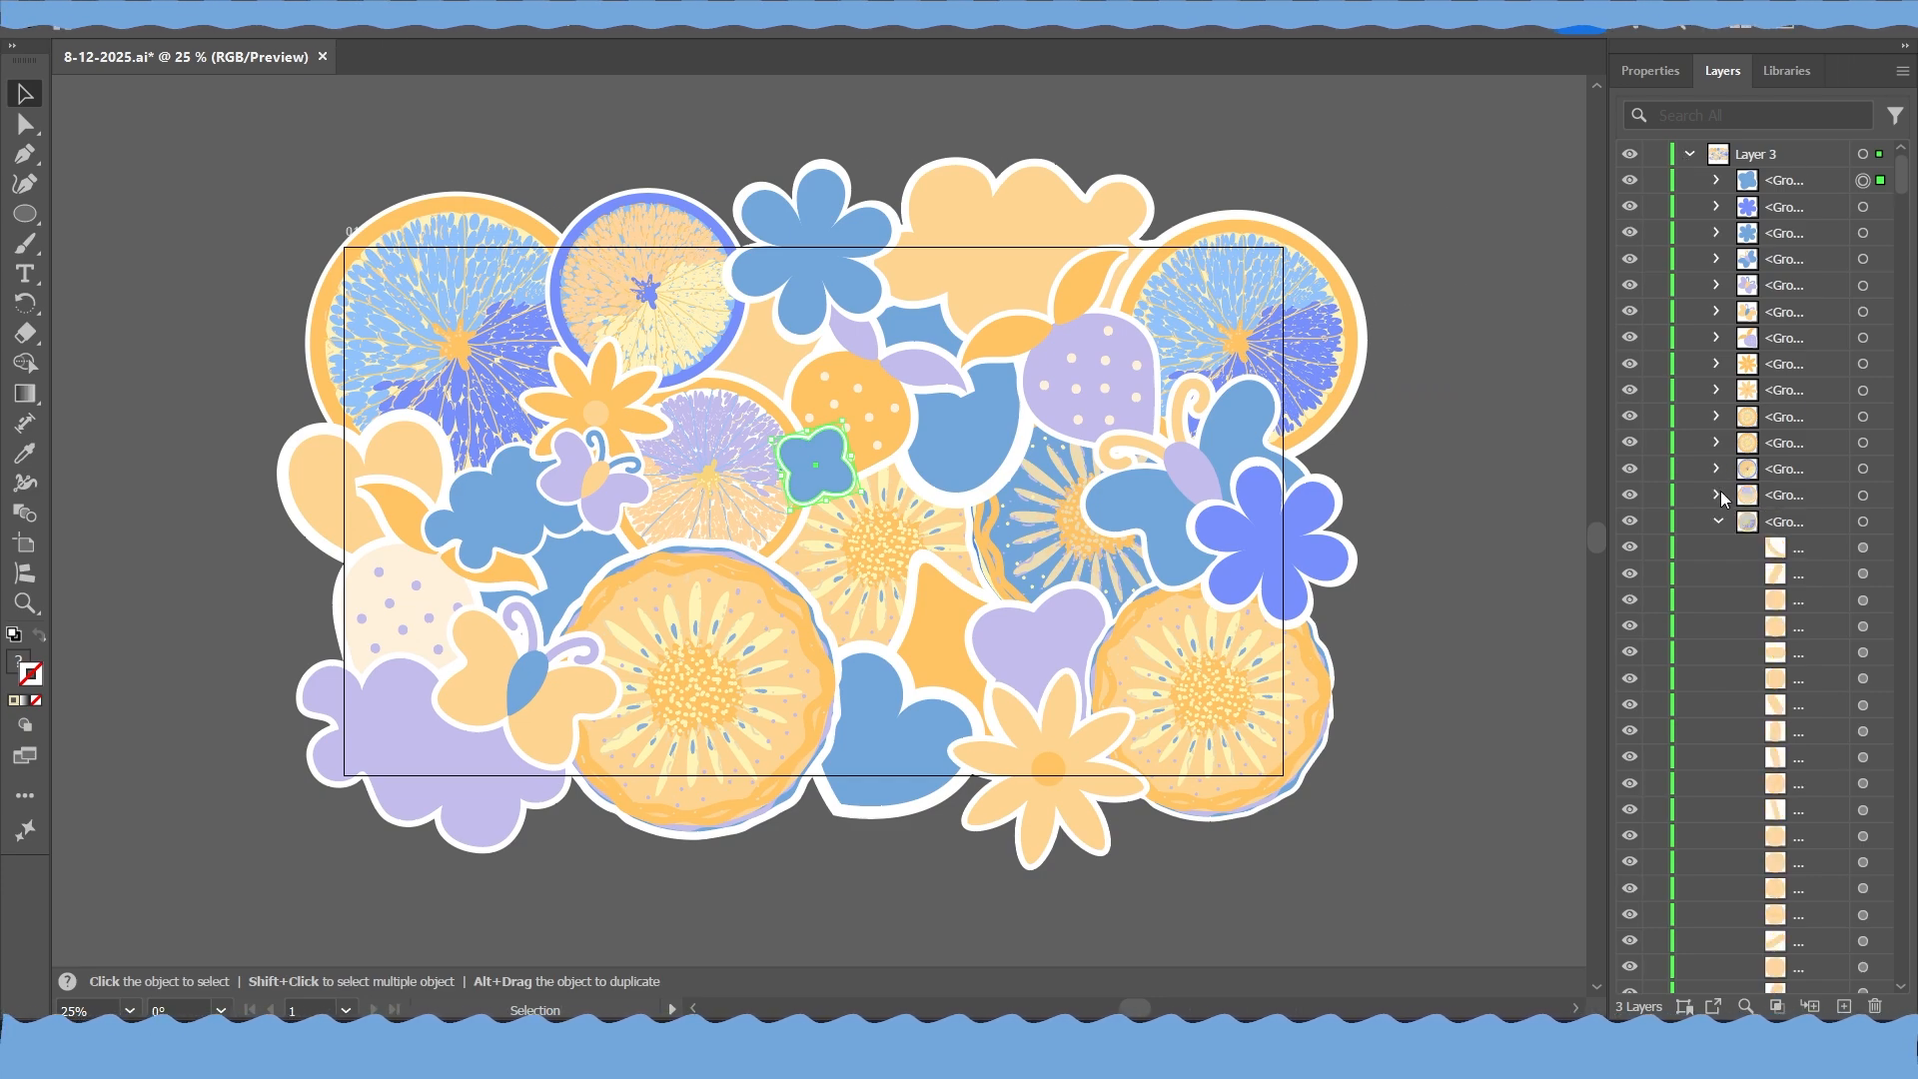
{"action": "left_click", "coordinate": [1719, 757]}
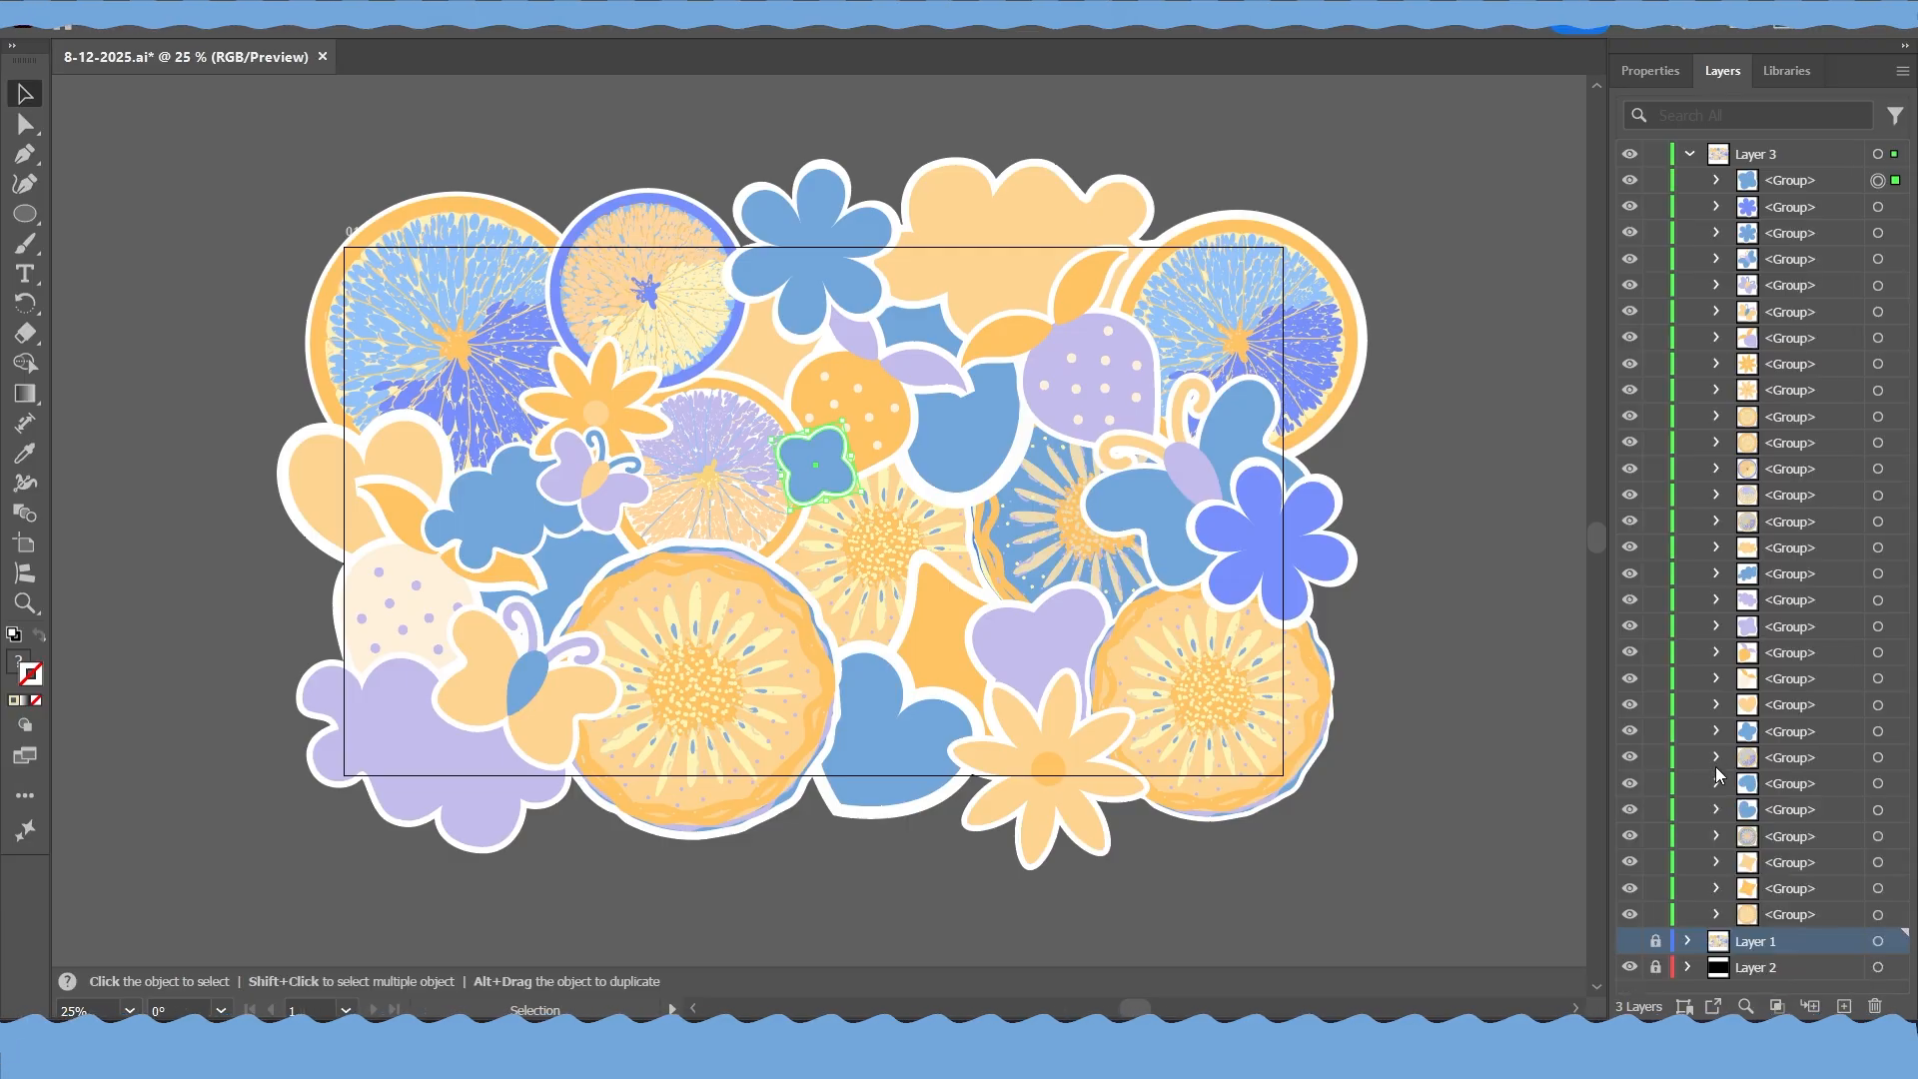
{"action": "left_click", "coordinate": [1792, 917]}
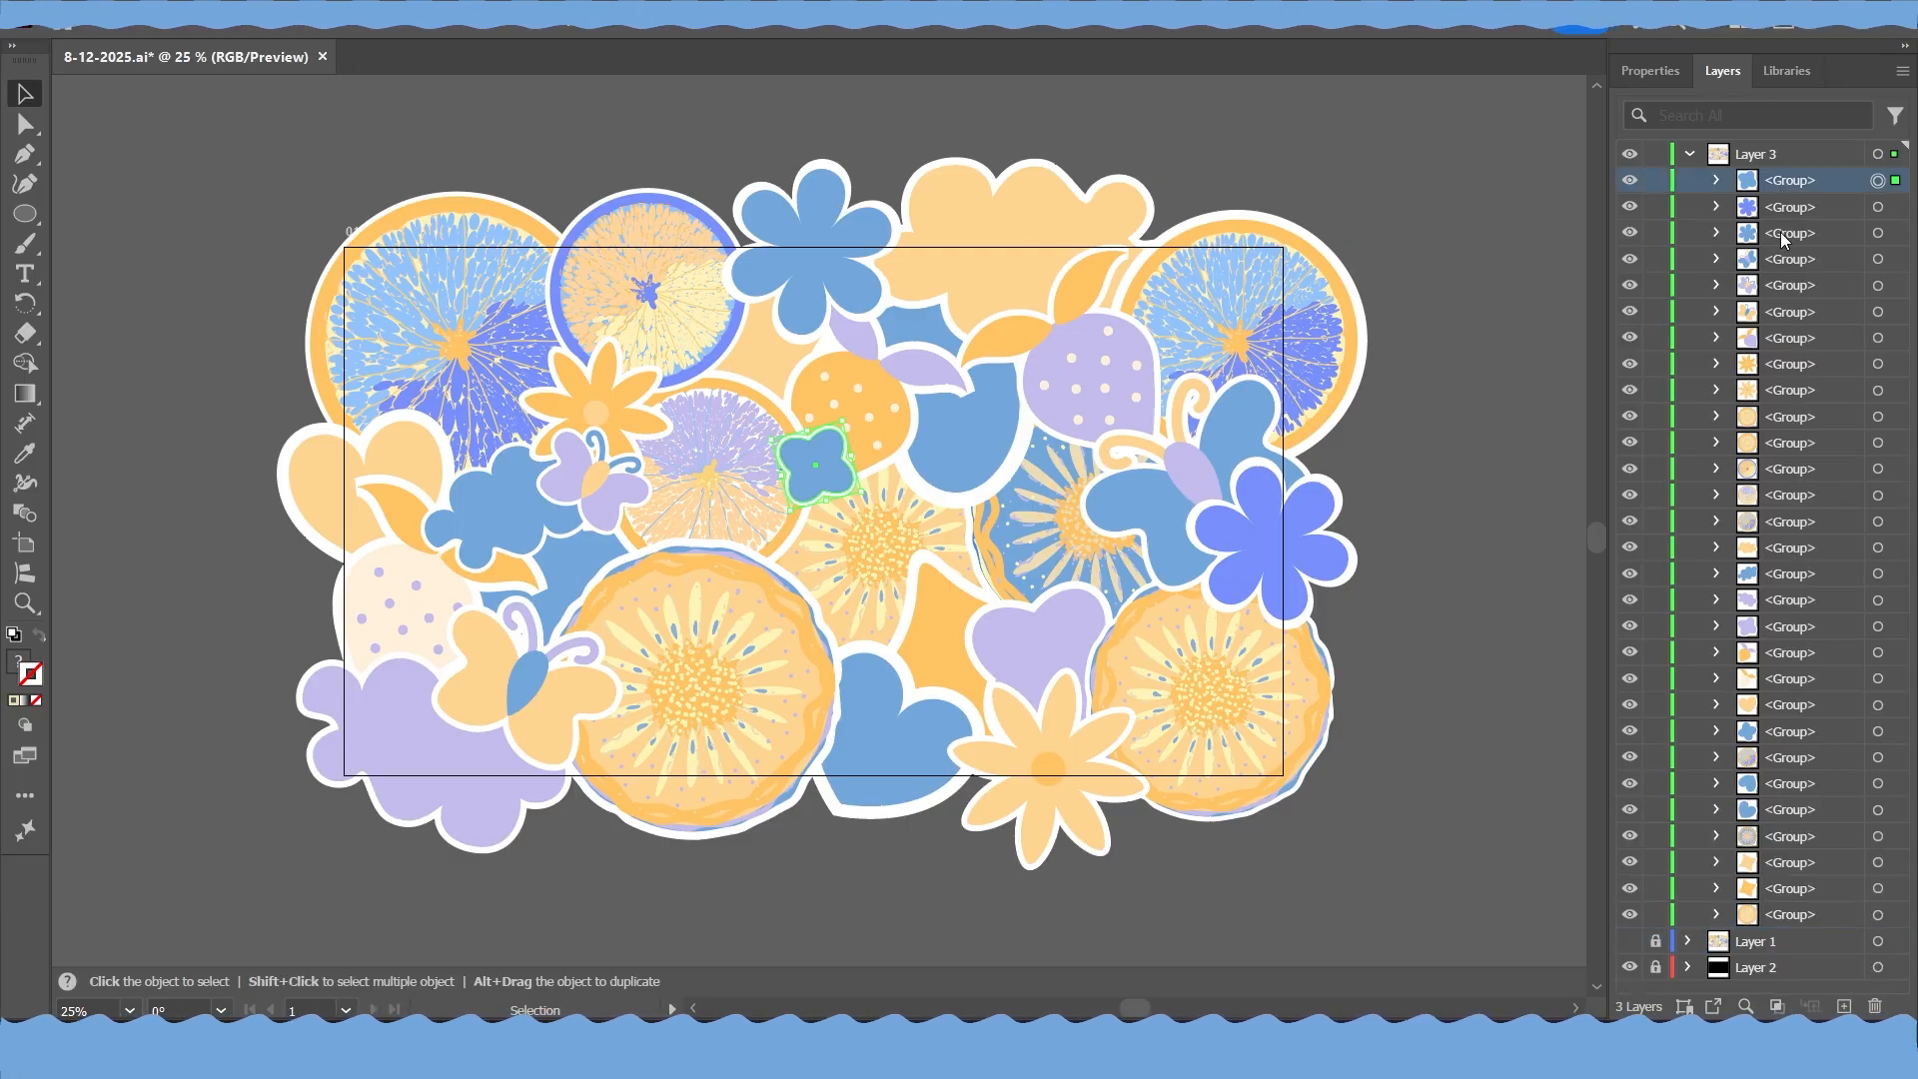
{"action": "left_click", "coordinate": [1791, 442]}
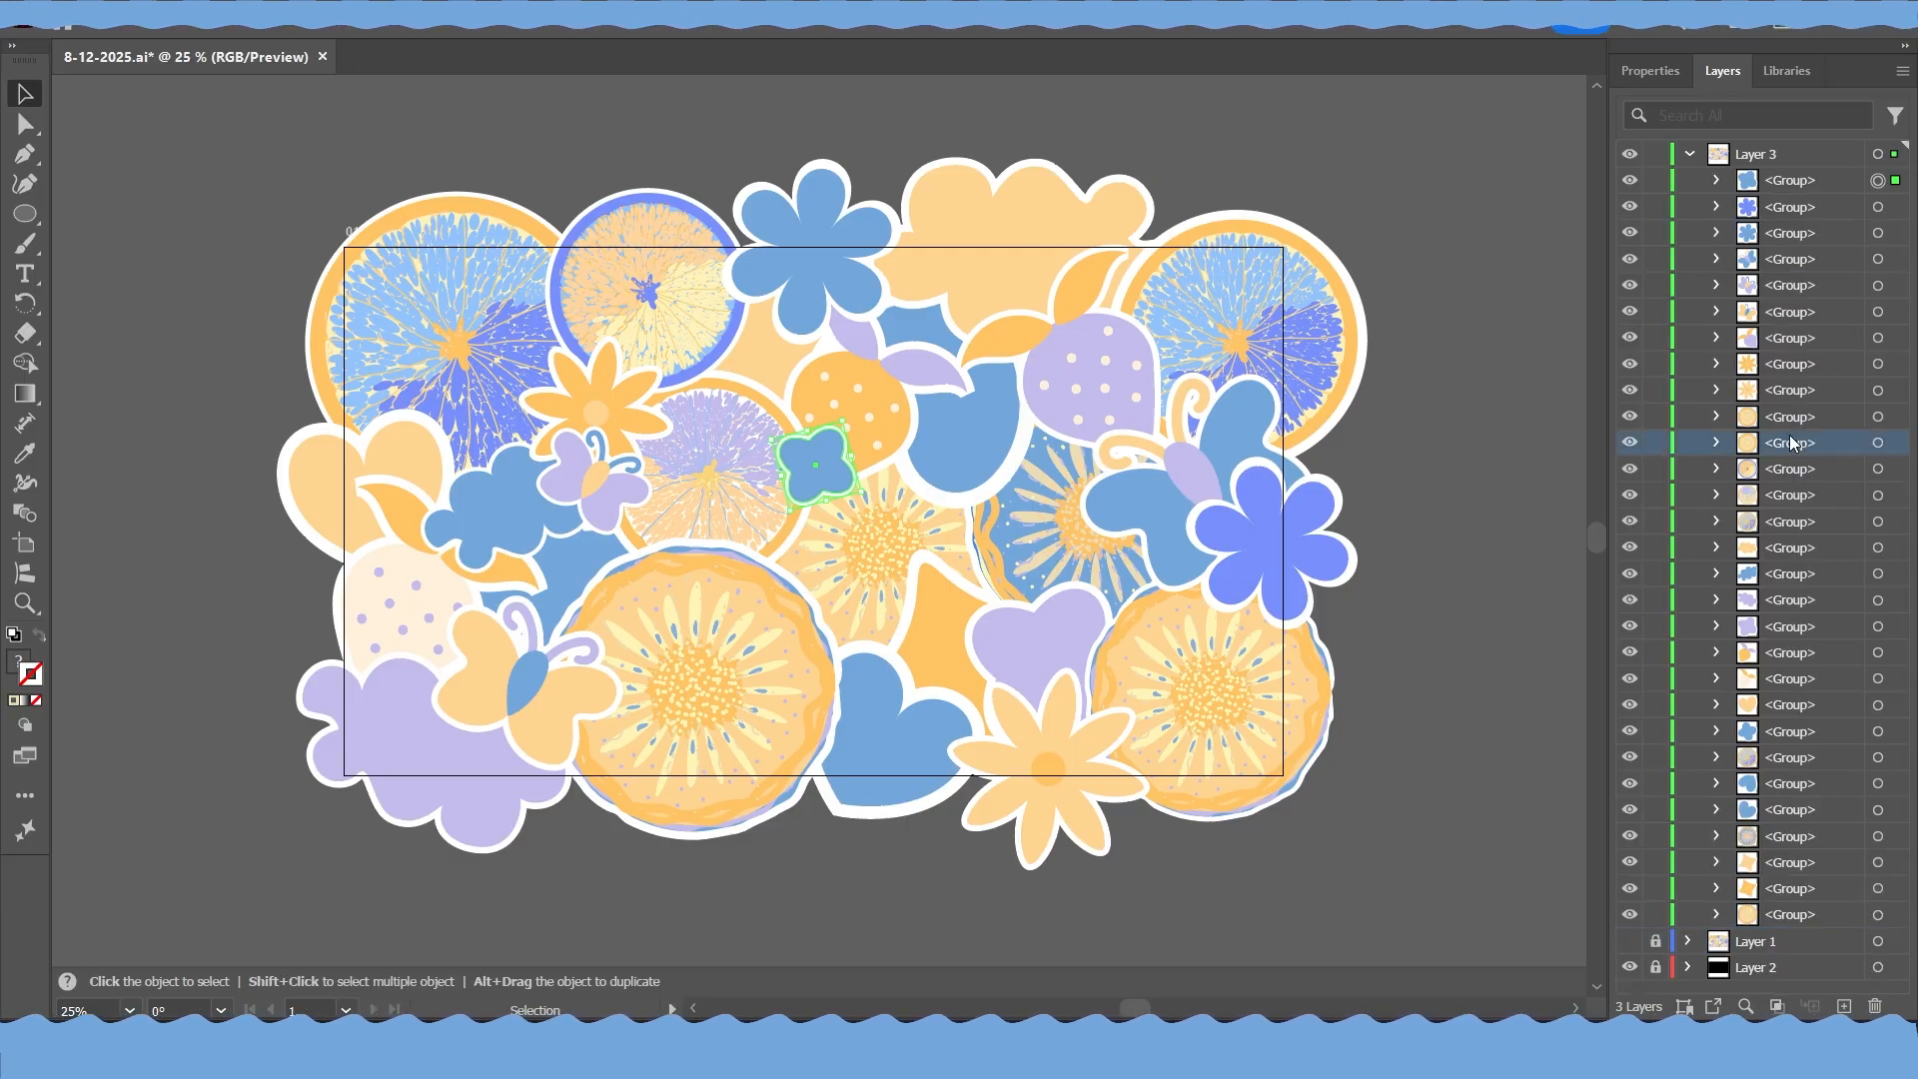
{"action": "left_click", "coordinate": [1783, 207]}
{"action": "left_click", "coordinate": [1785, 262]}
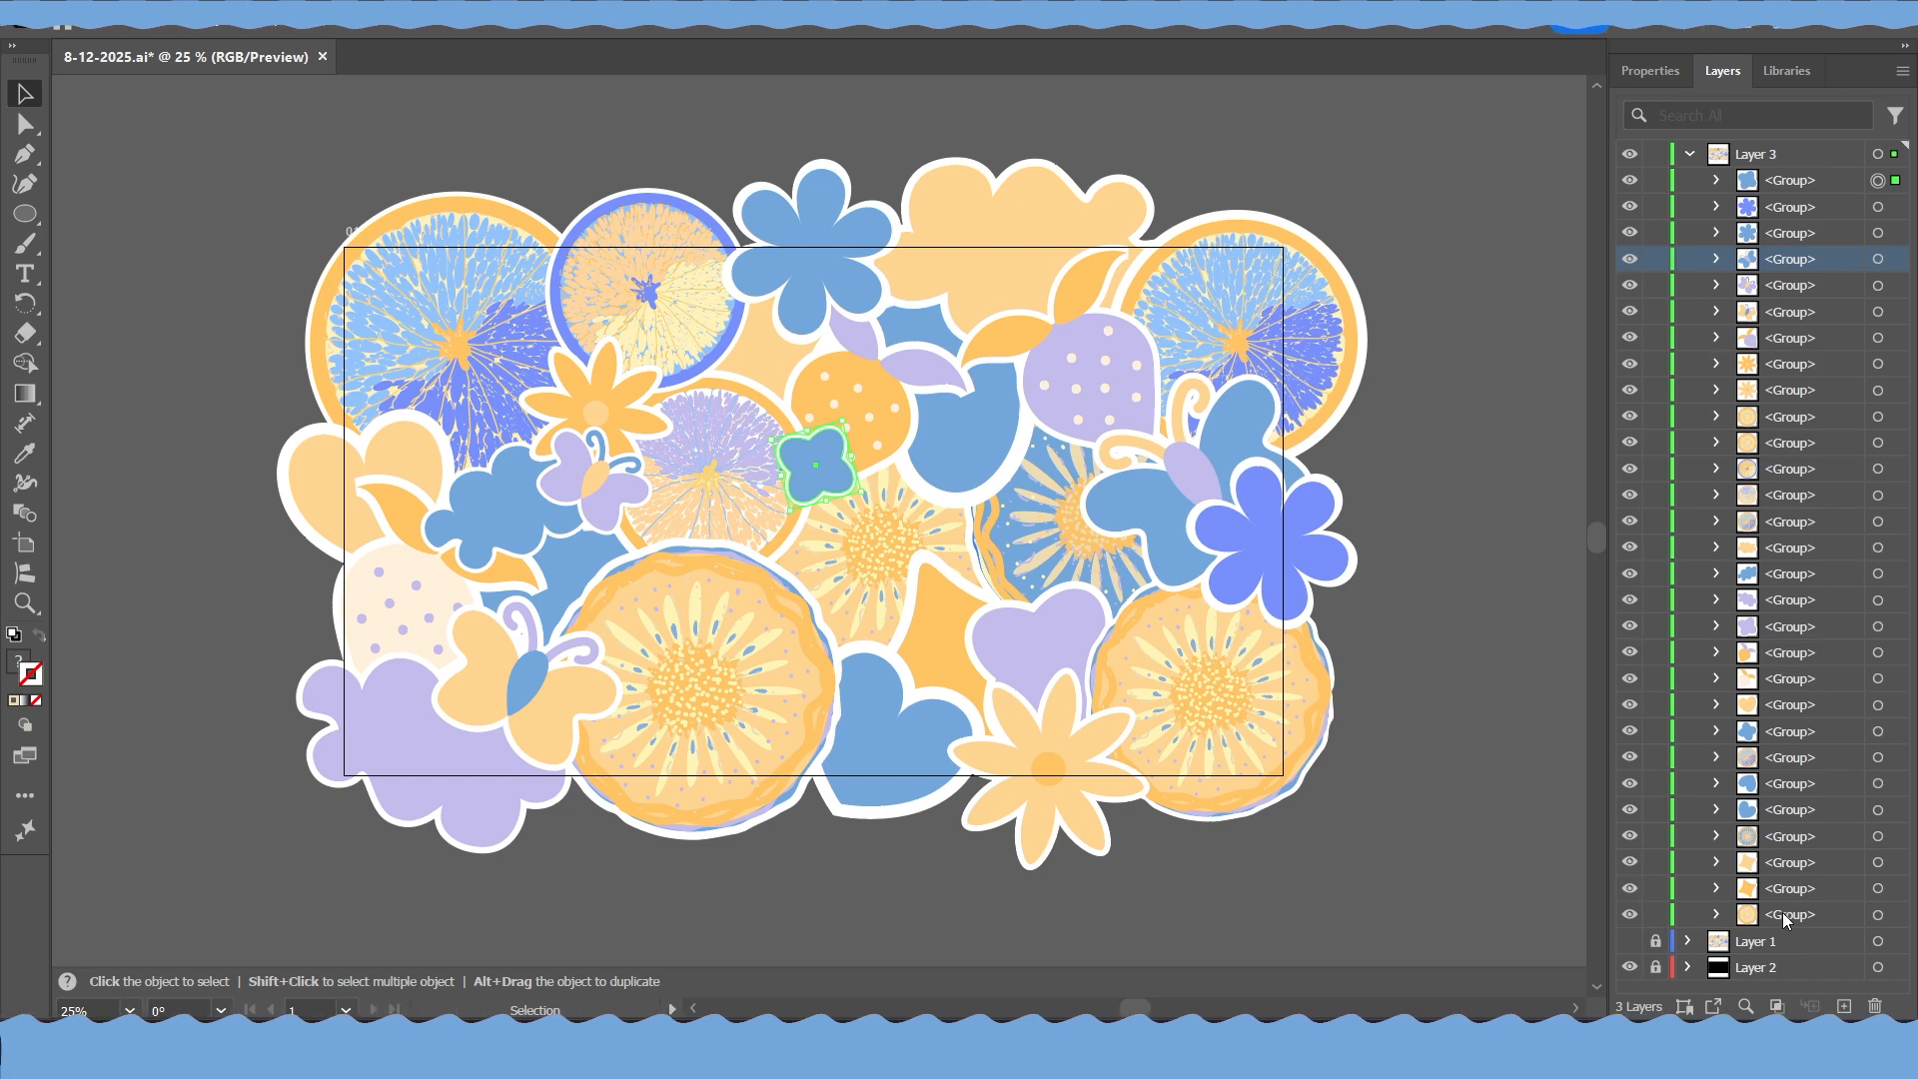
Release all groups in Layer 3 to separate sublayers using Release to Layers (Sequence), and highlight the first sublayer
{"action": "left_click", "coordinate": [1756, 156]}
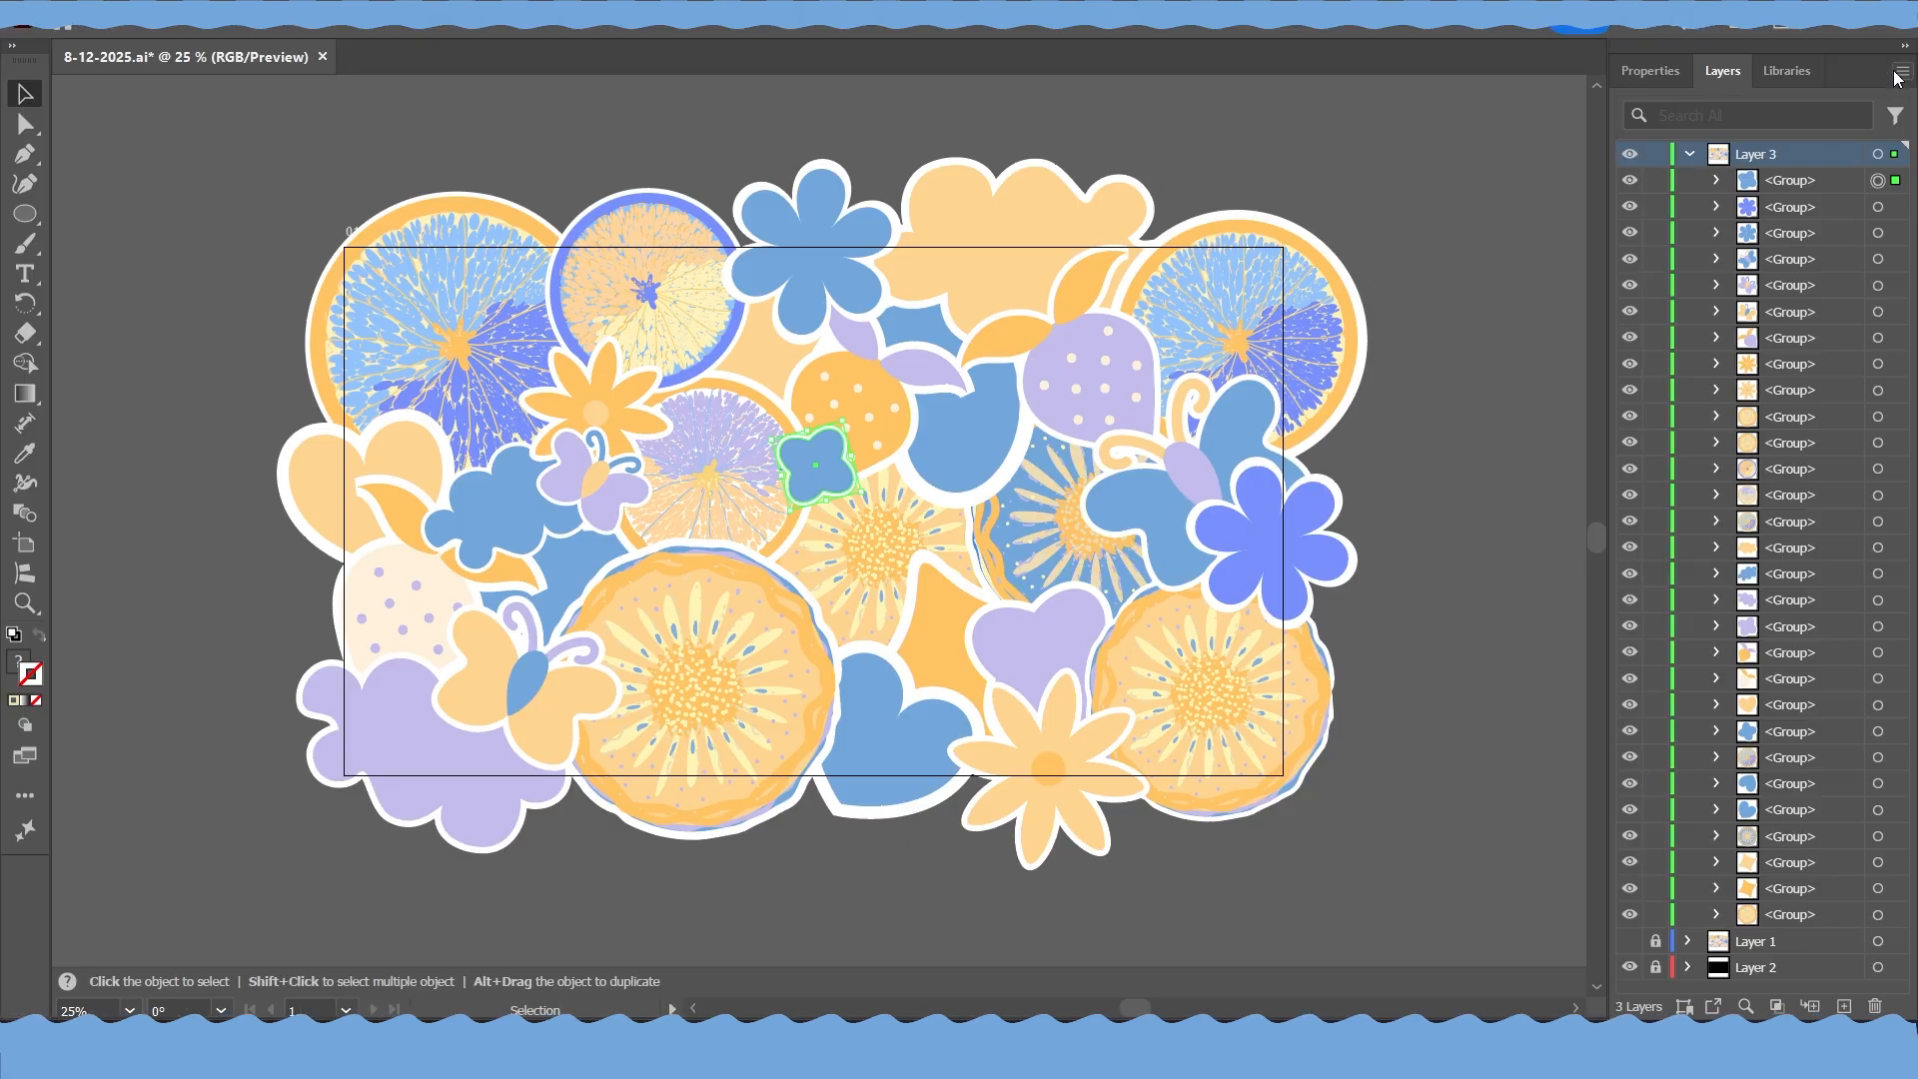
{"action": "left_click", "coordinate": [1901, 74]}
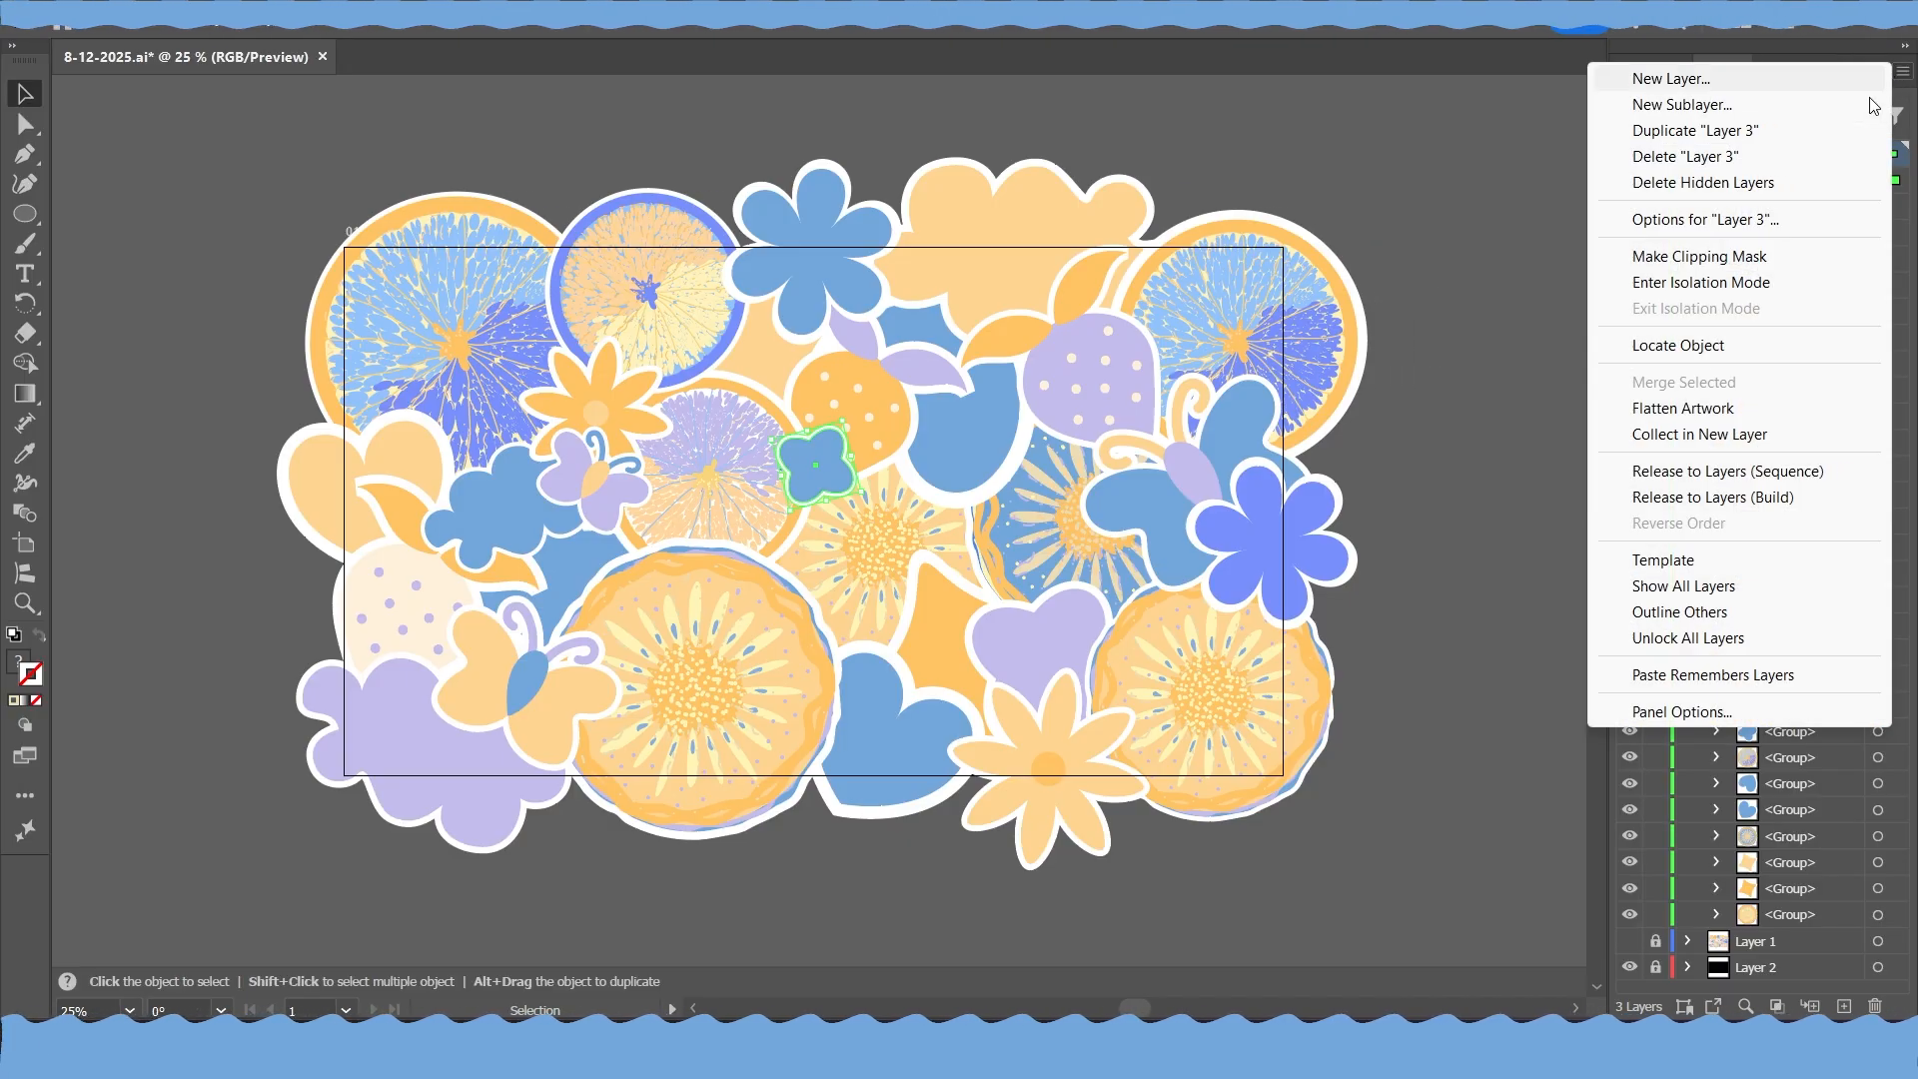
{"action": "left_click", "coordinate": [1666, 473]}
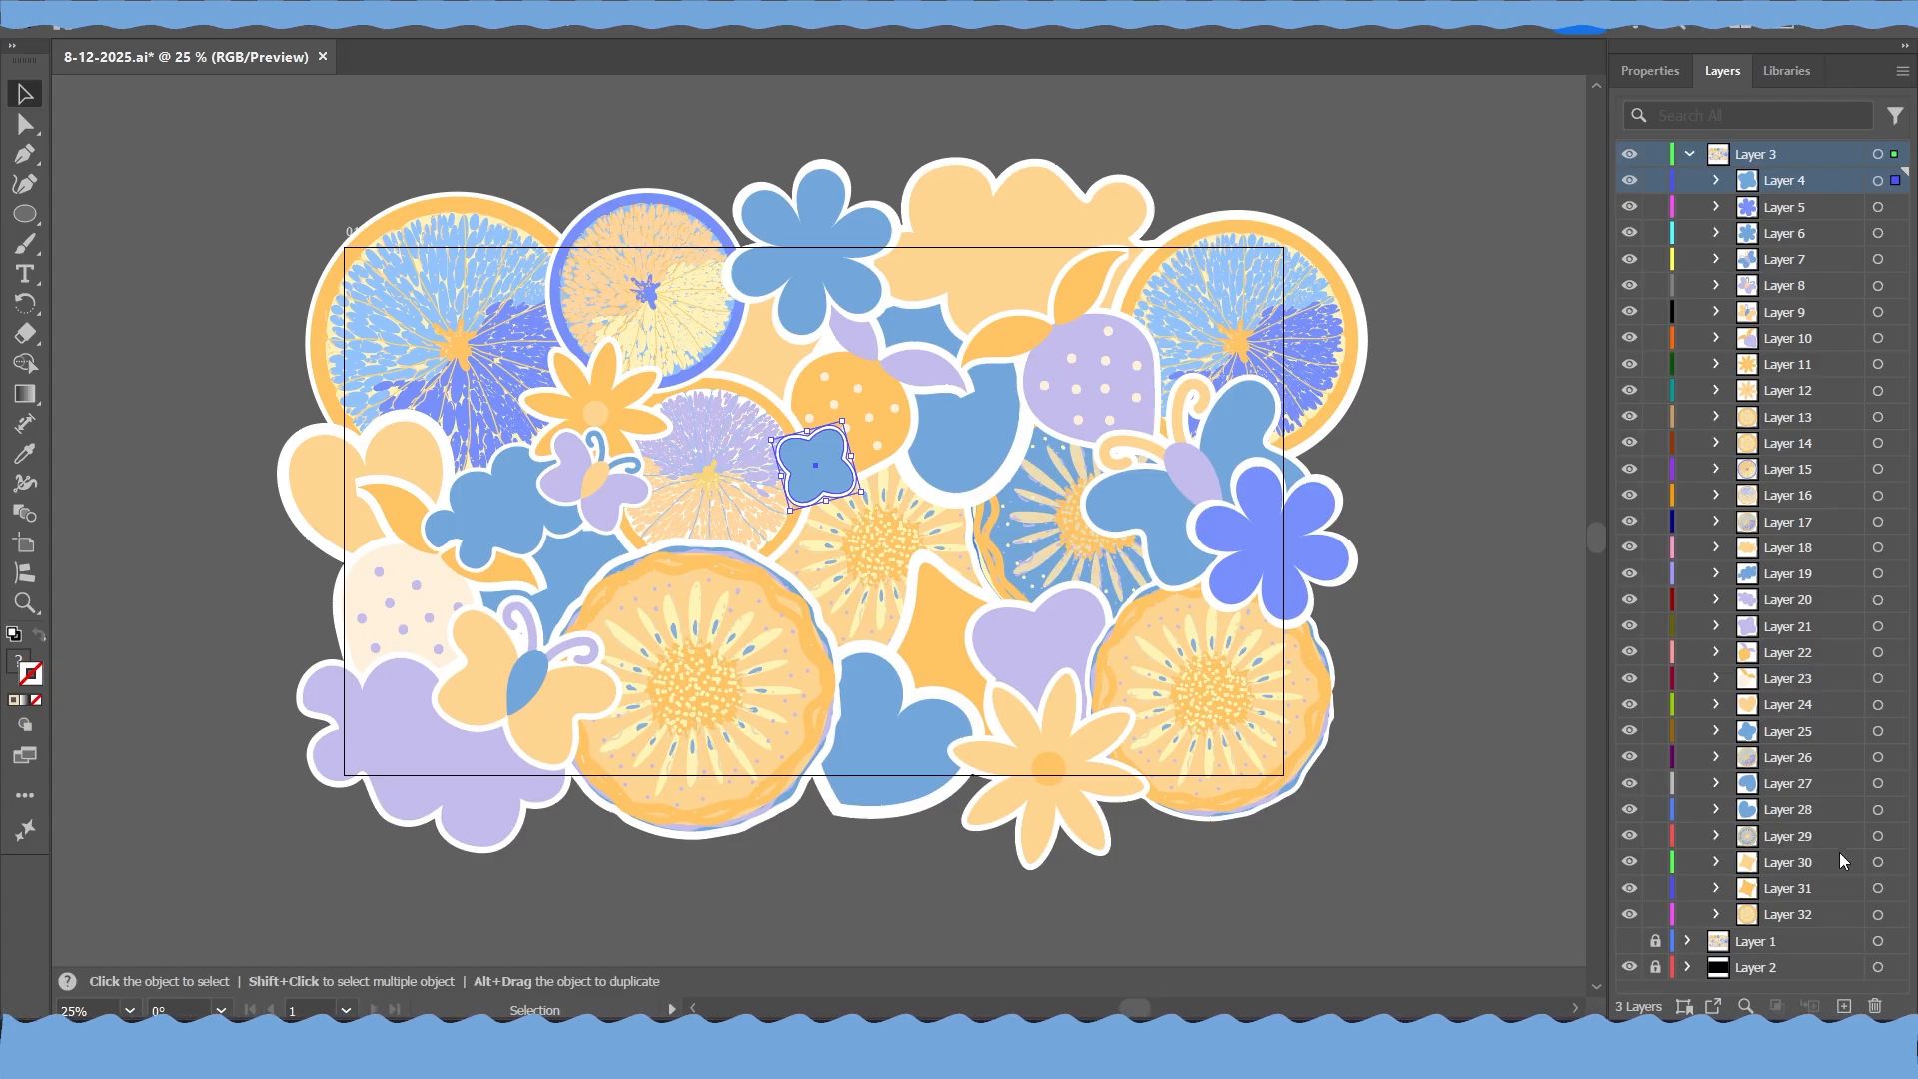
{"action": "left_click", "coordinate": [1796, 184]}
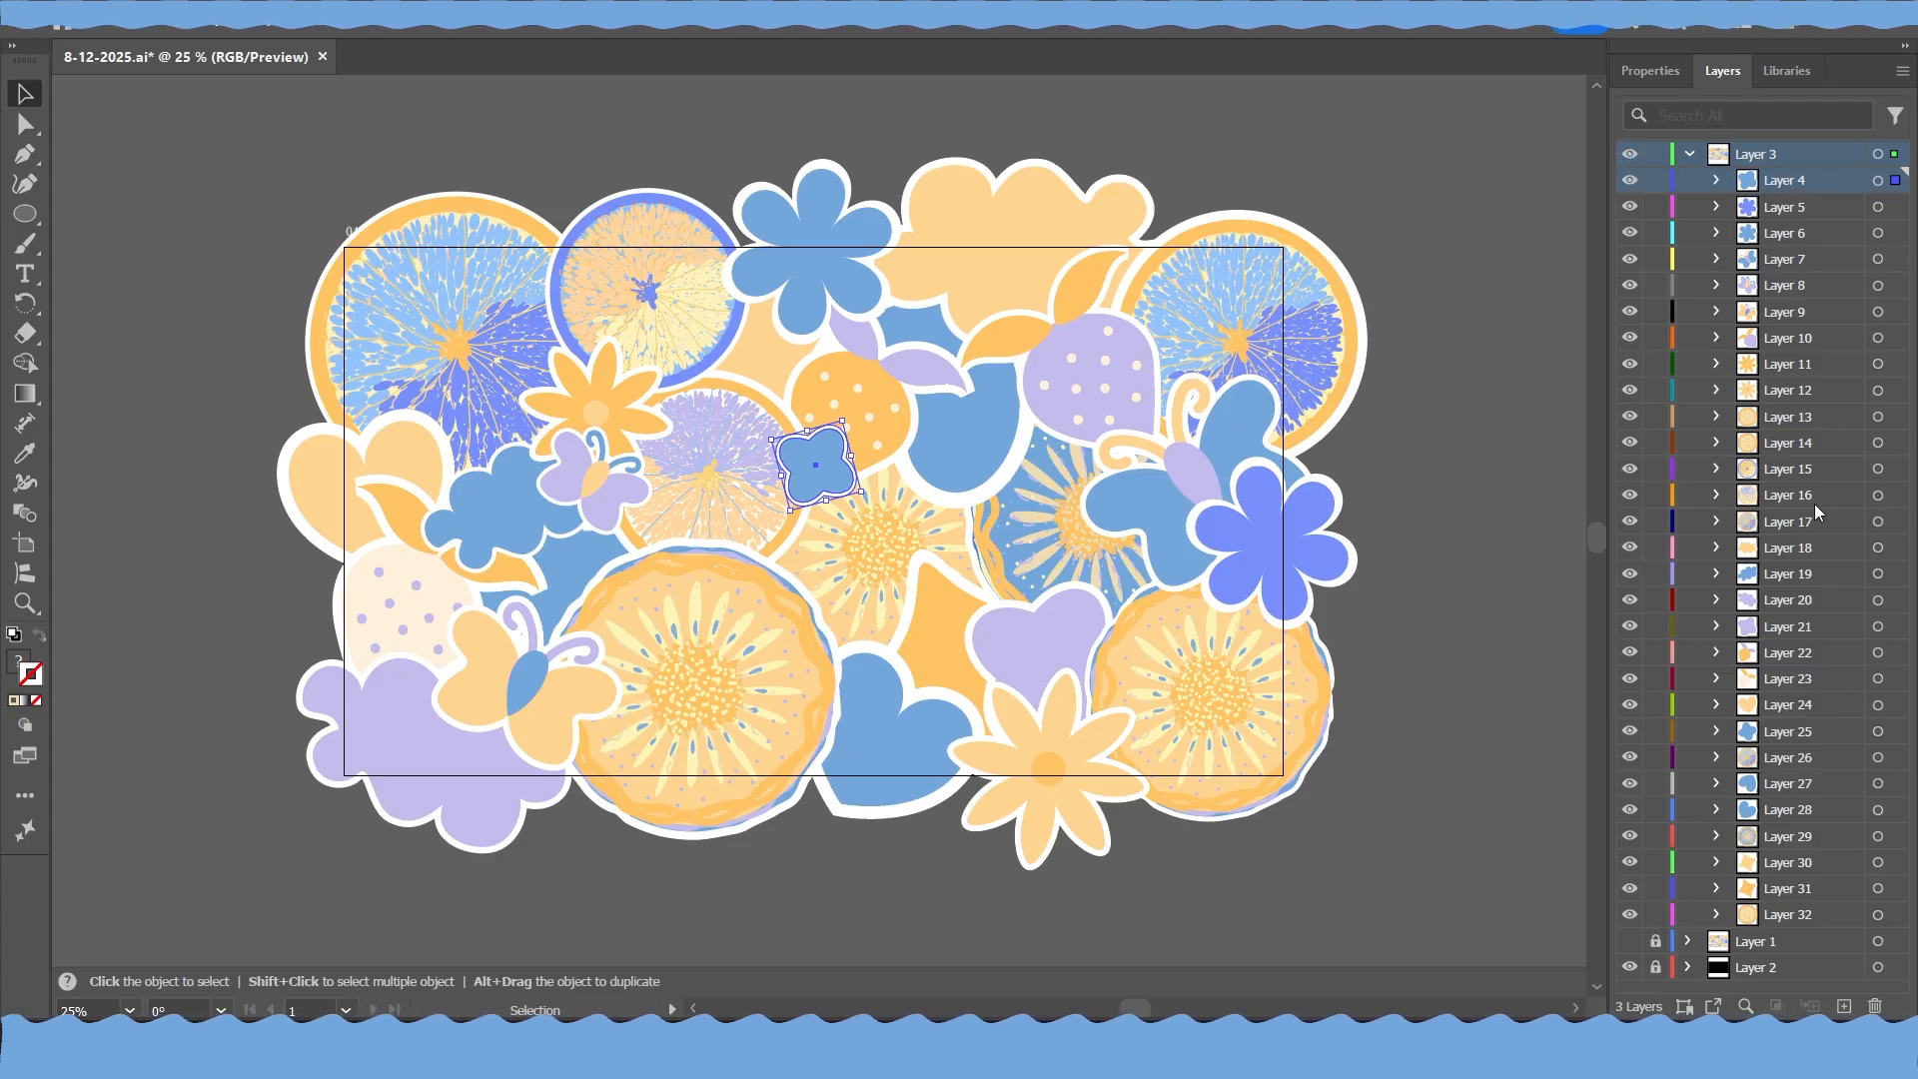
Move sublayers Layer 4 through Layer 32 out of Layer 3 to the top level and delete the empty Layer 3
{"action": "left_click", "coordinate": [1789, 915], "text": "shift"}
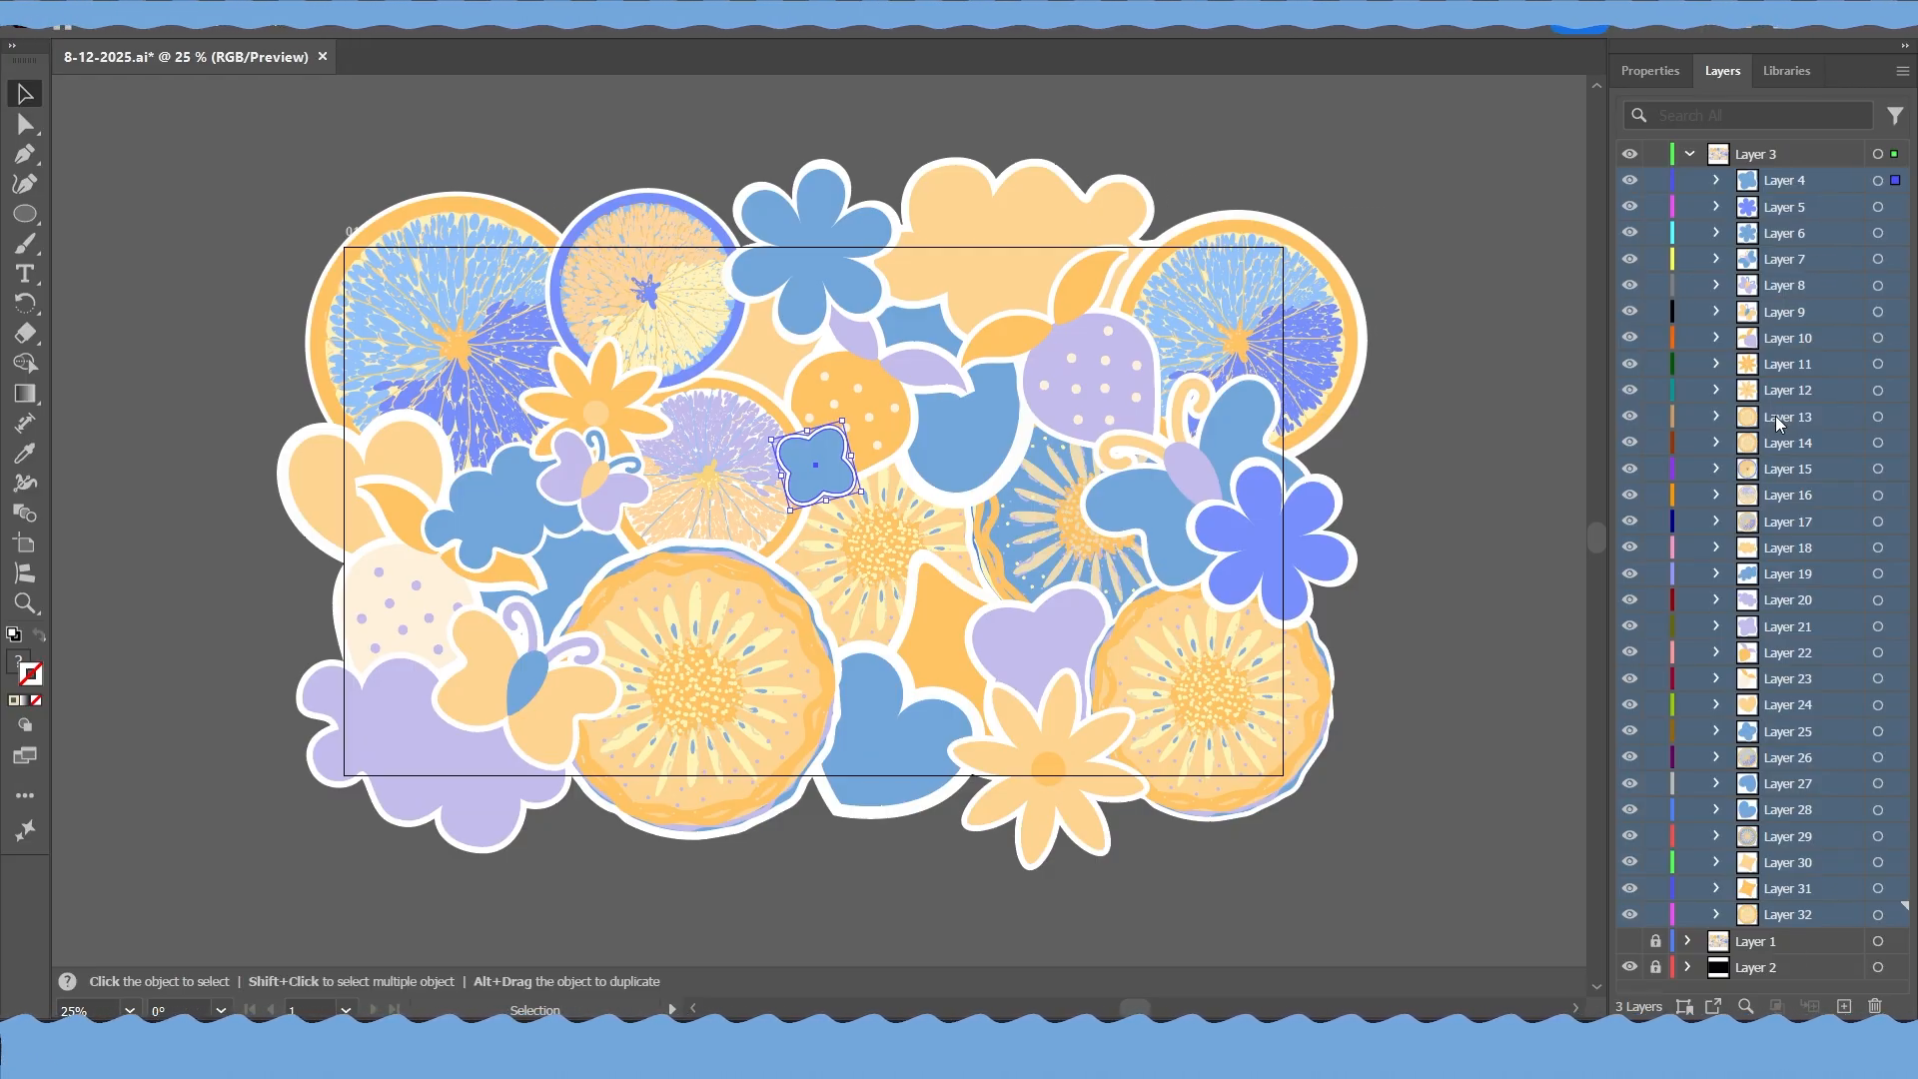
{"action": "left_click_drag", "start_coordinate": [1778, 424], "coordinate": [1759, 145]}
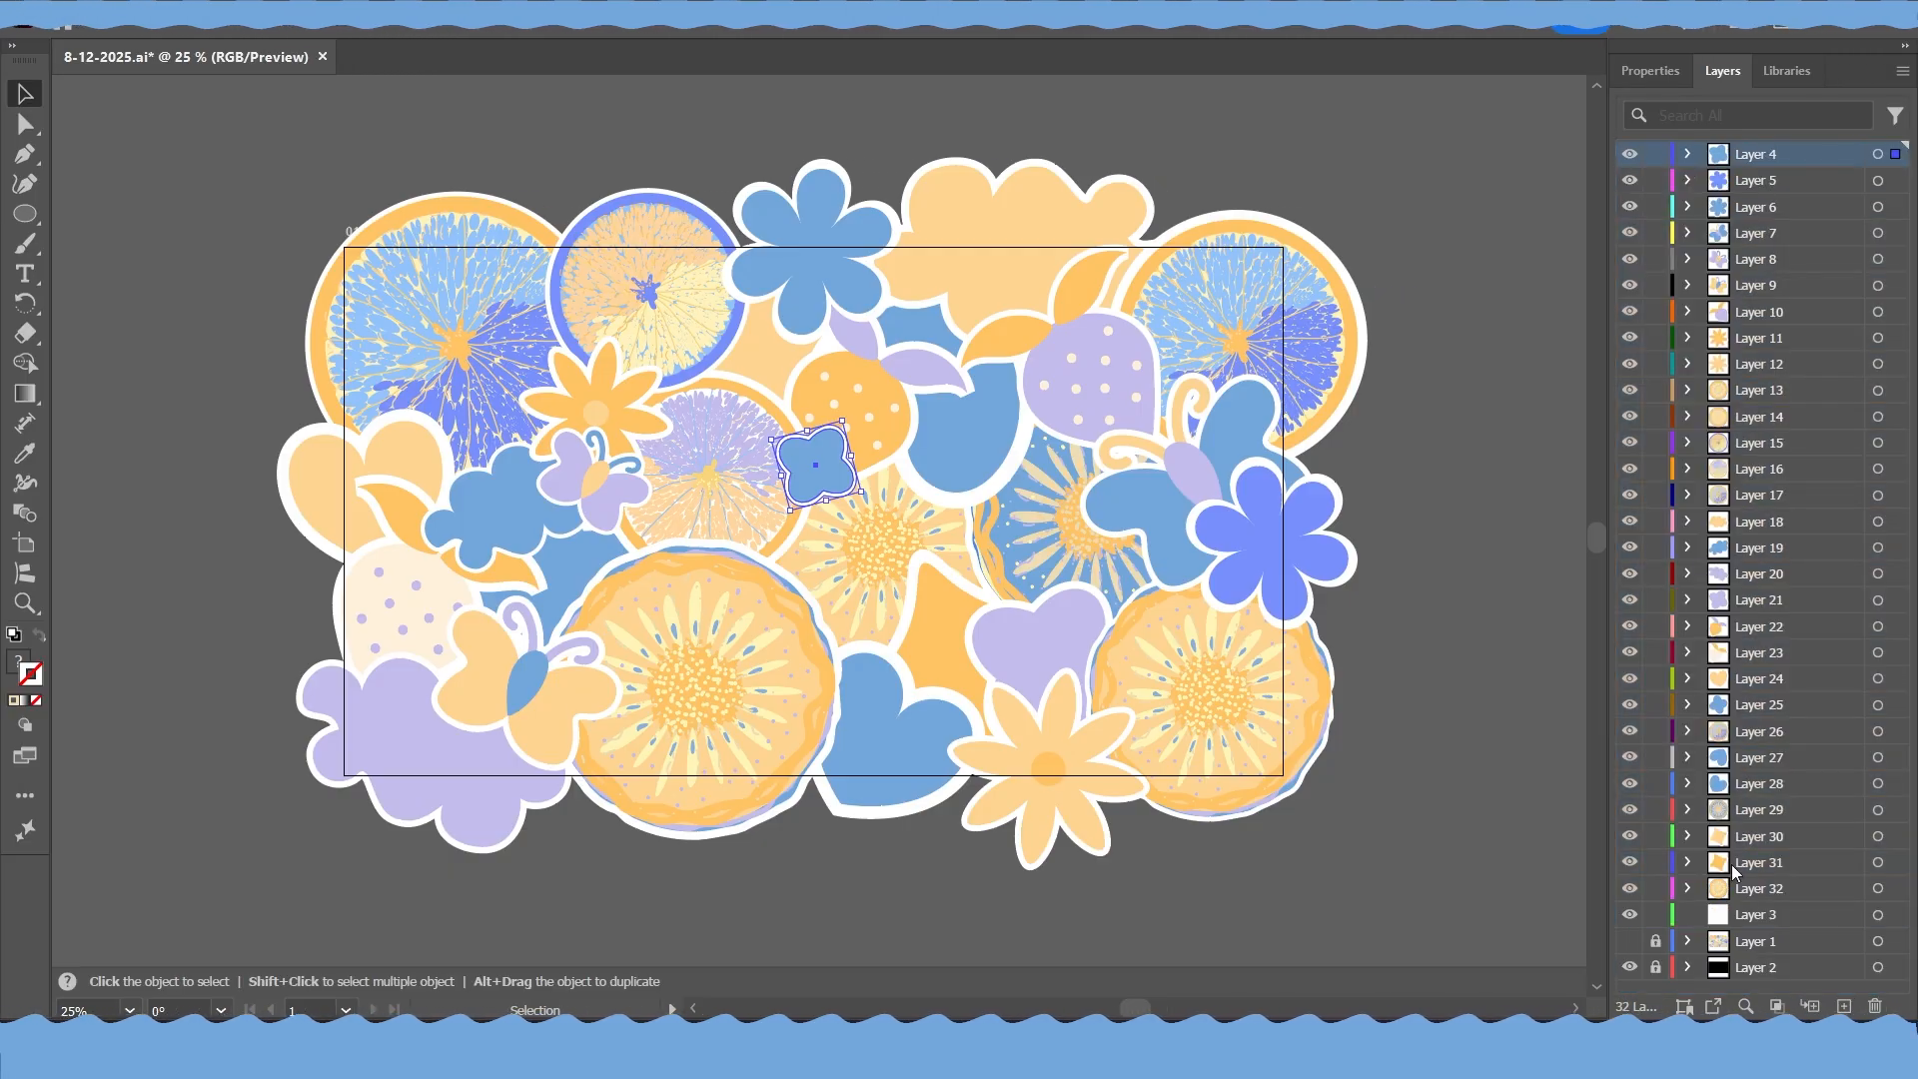
{"action": "left_click", "coordinate": [1693, 915]}
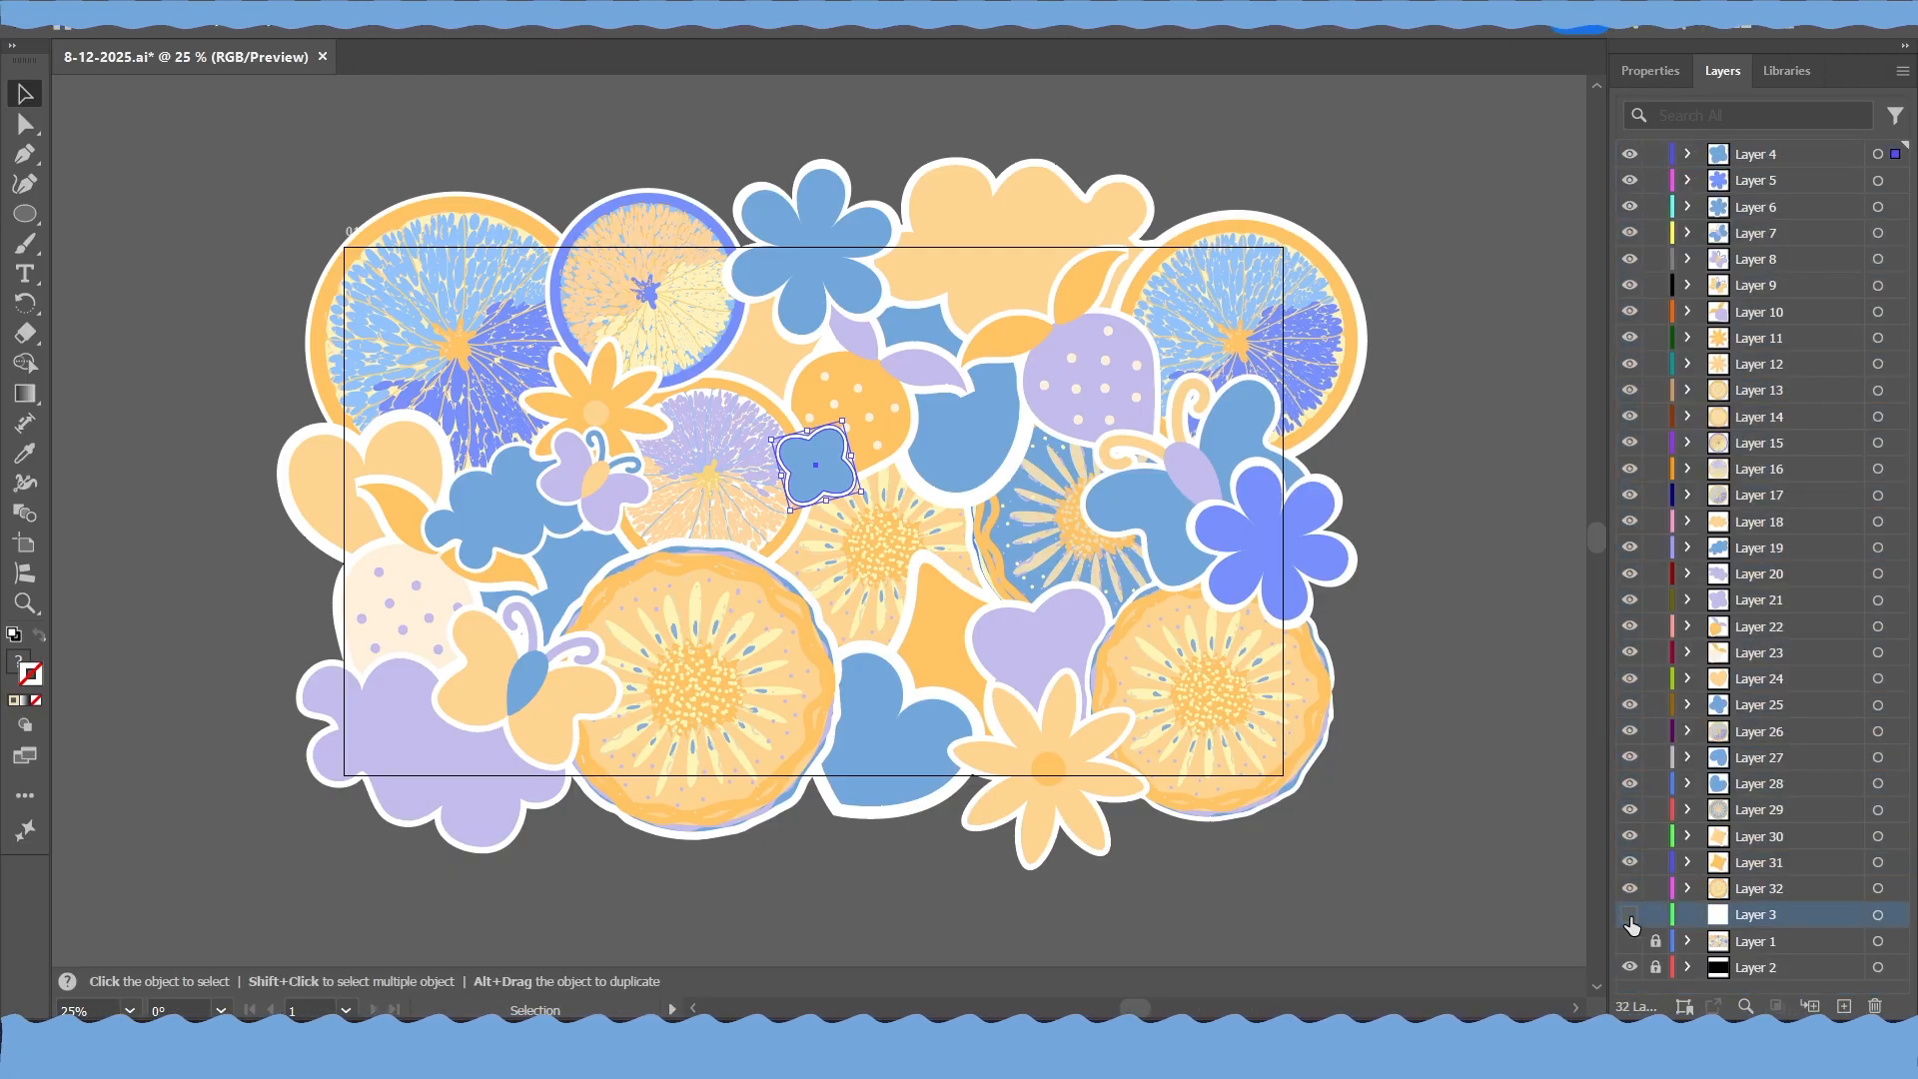
Save the Illustrator document with its separated layers
{"action": "left_click_drag", "start_coordinate": [530, 526], "coordinate": [539, 567]}
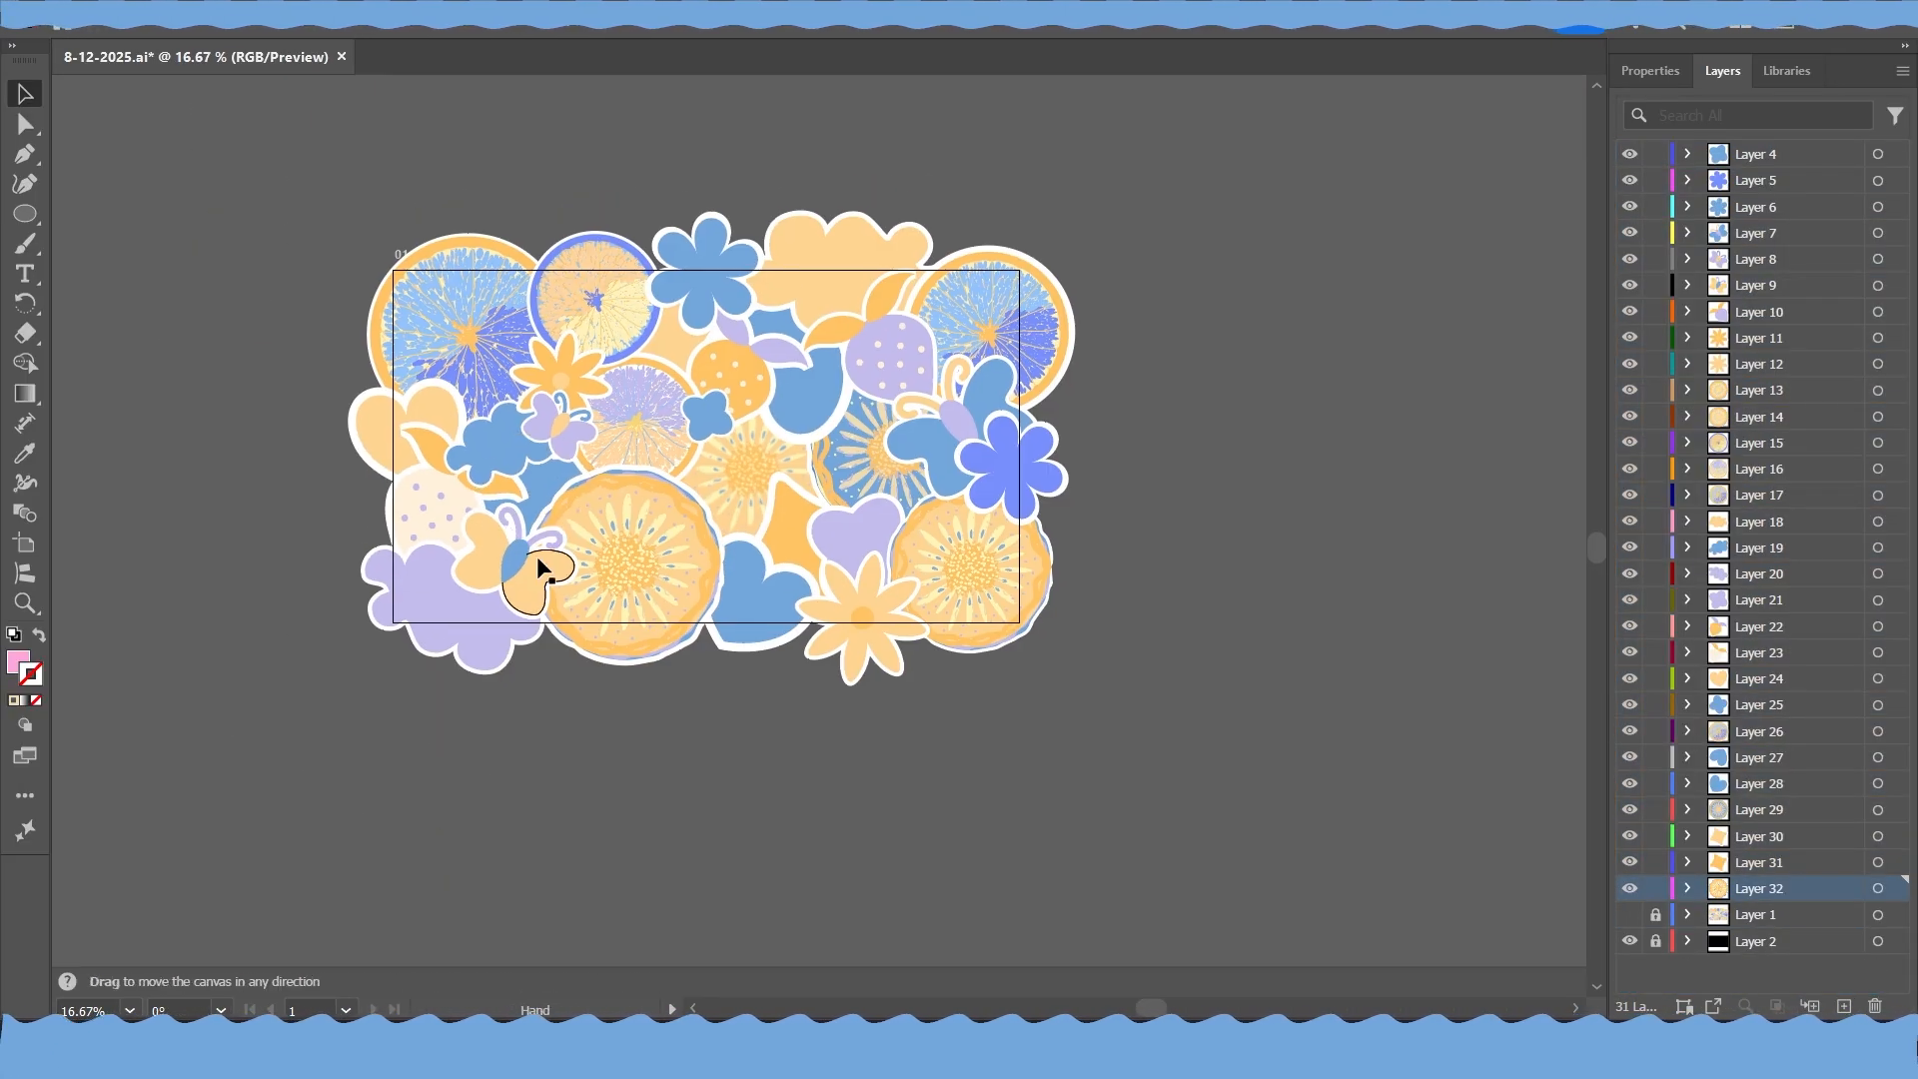
{"action": "scroll", "coordinate": [475, 438], "scroll_direction": "up", "scroll_amount": 1}
{"action": "scroll", "coordinate": [1233, 791], "scroll_direction": "up", "scroll_amount": 1}
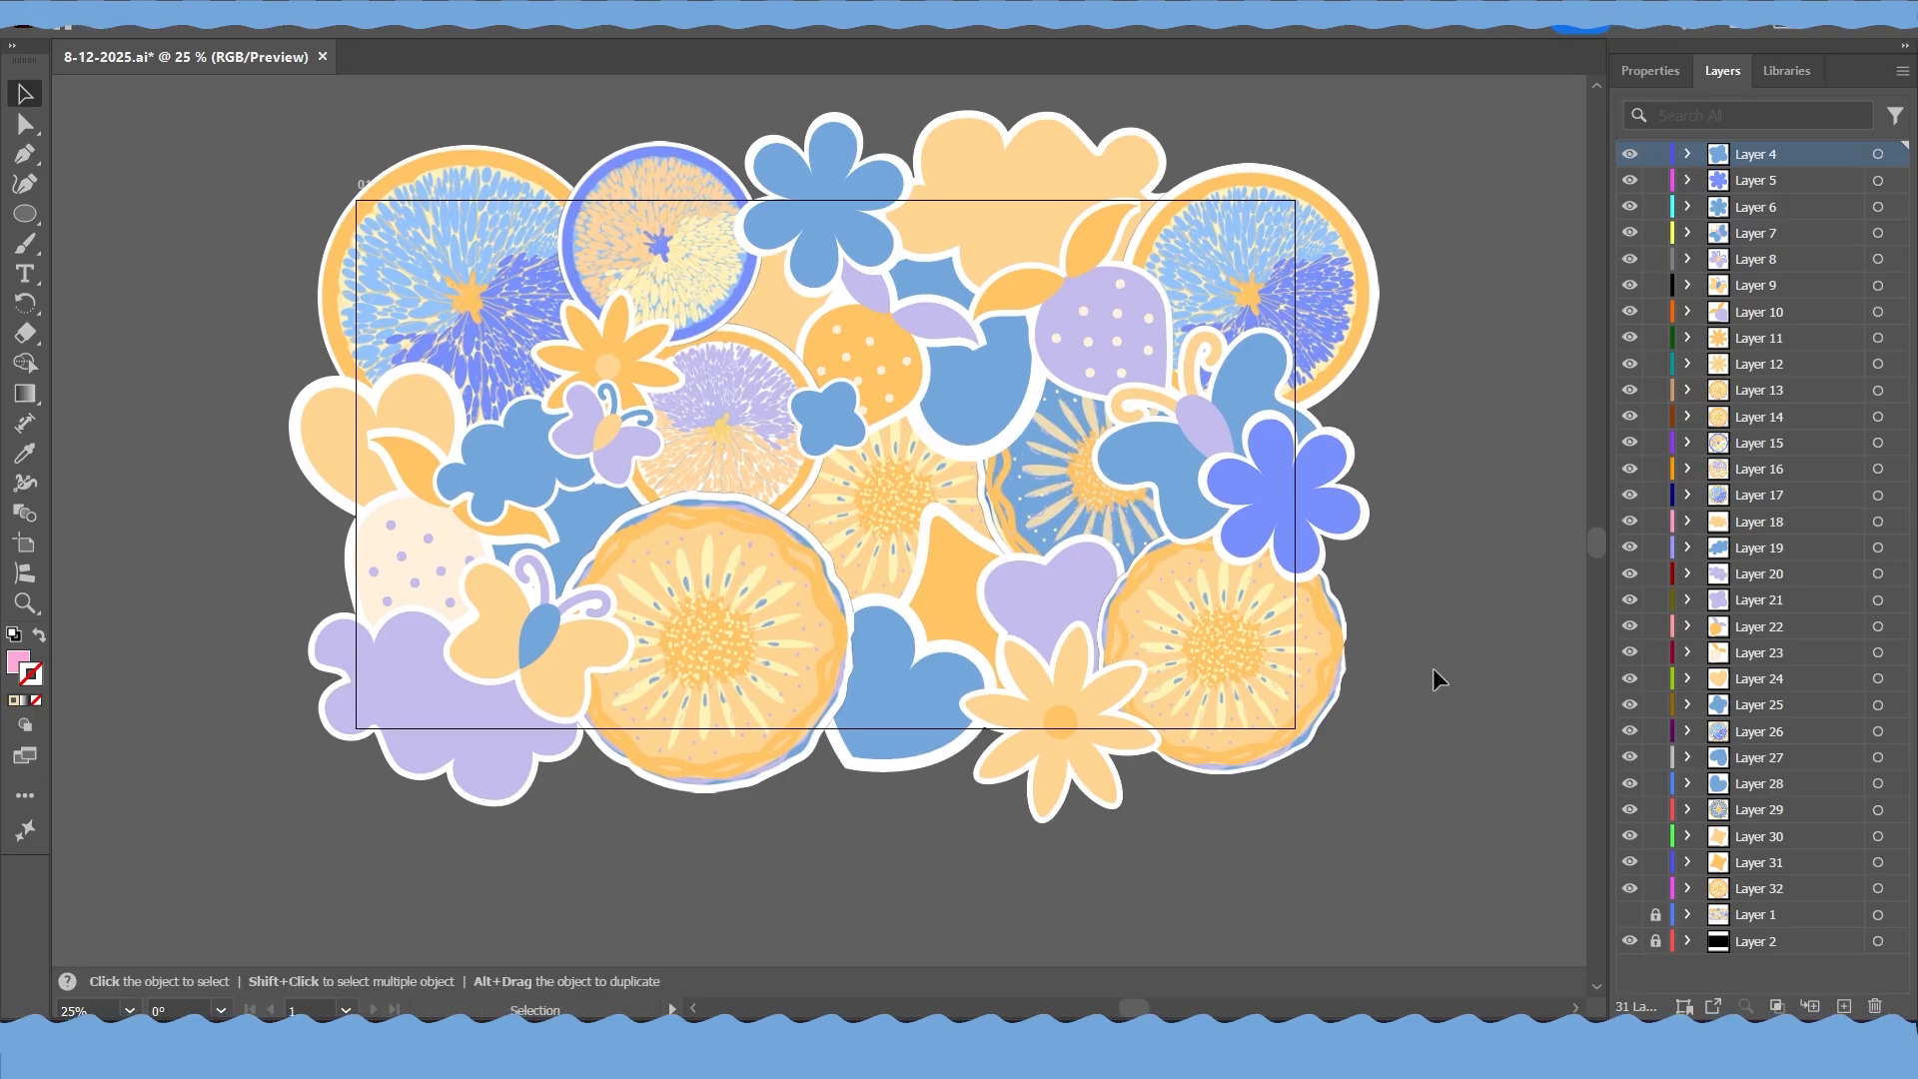
{"action": "key", "text": "ctrl+s"}
{"action": "key", "text": "v"}
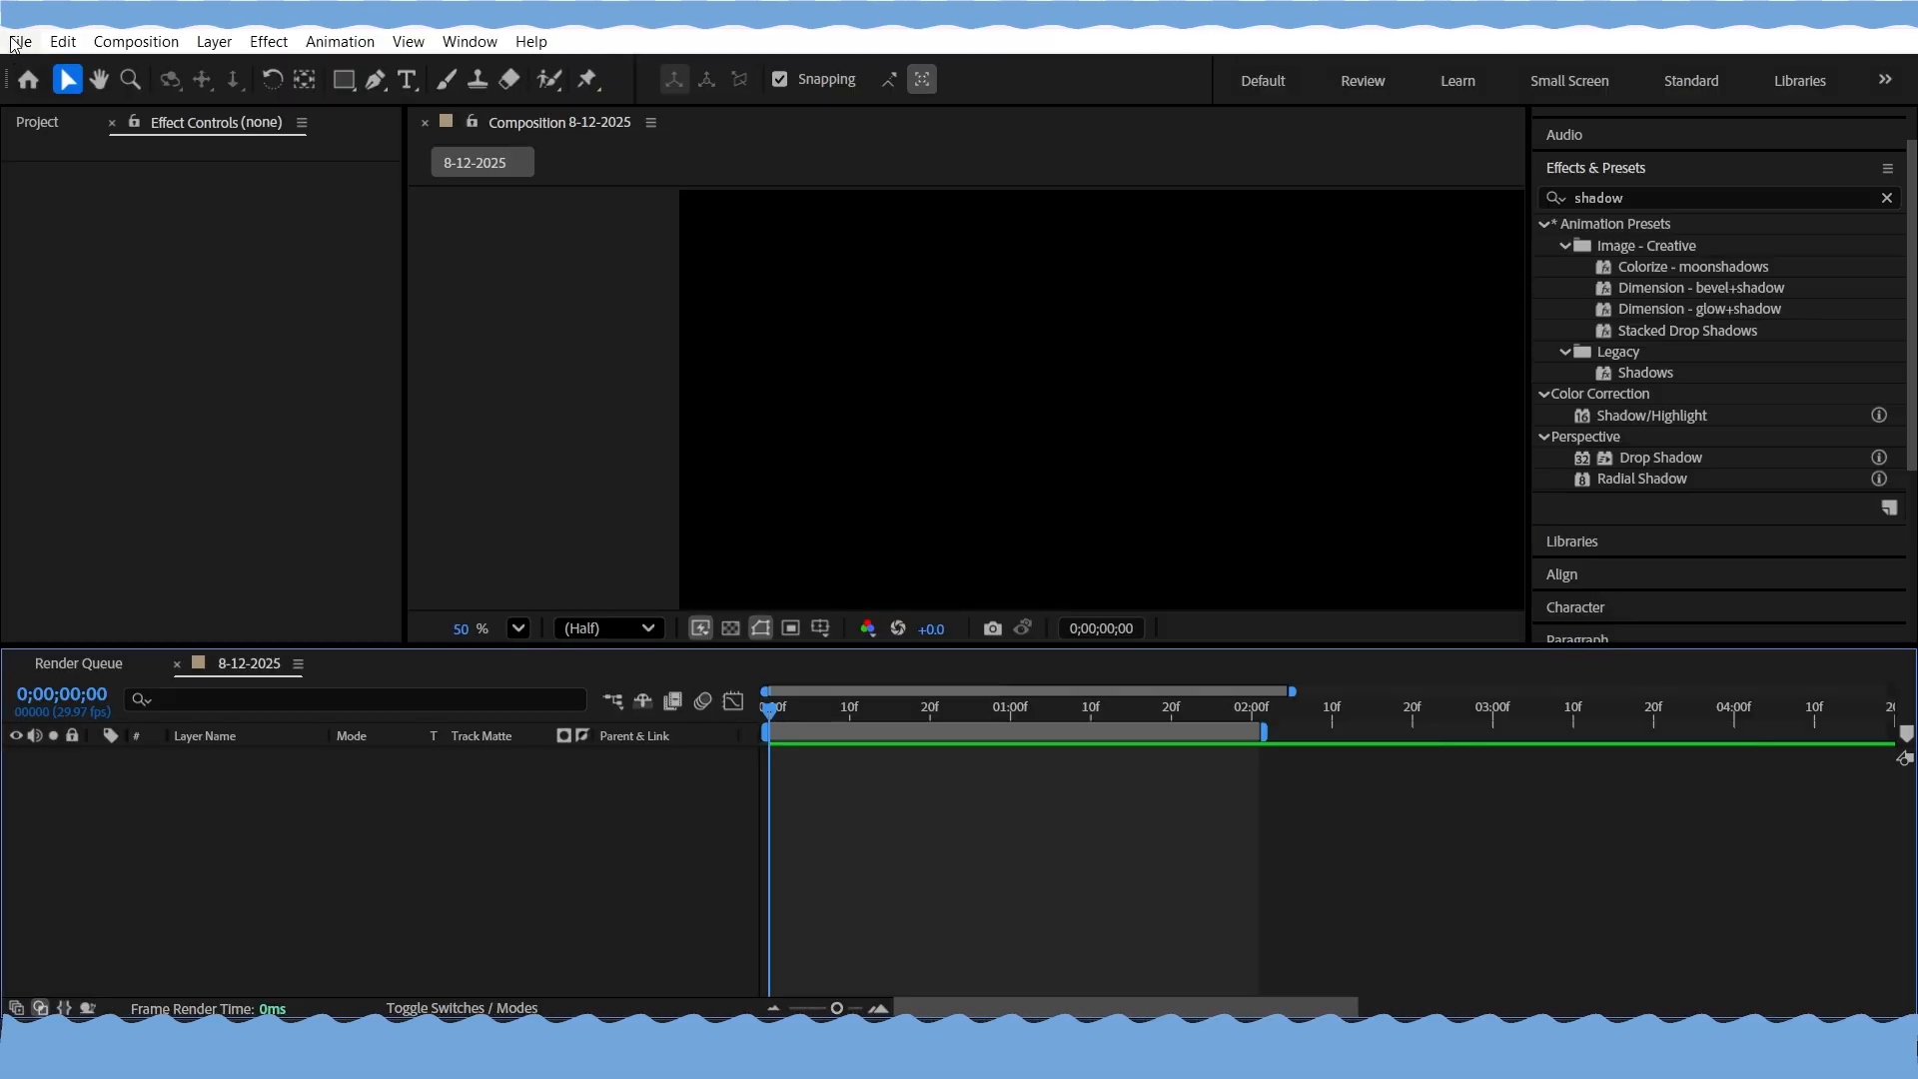
Switch to After Effects, start a new project and set up a new composition at 1920 × 1080 px
{"action": "left_click", "coordinate": [14, 45]}
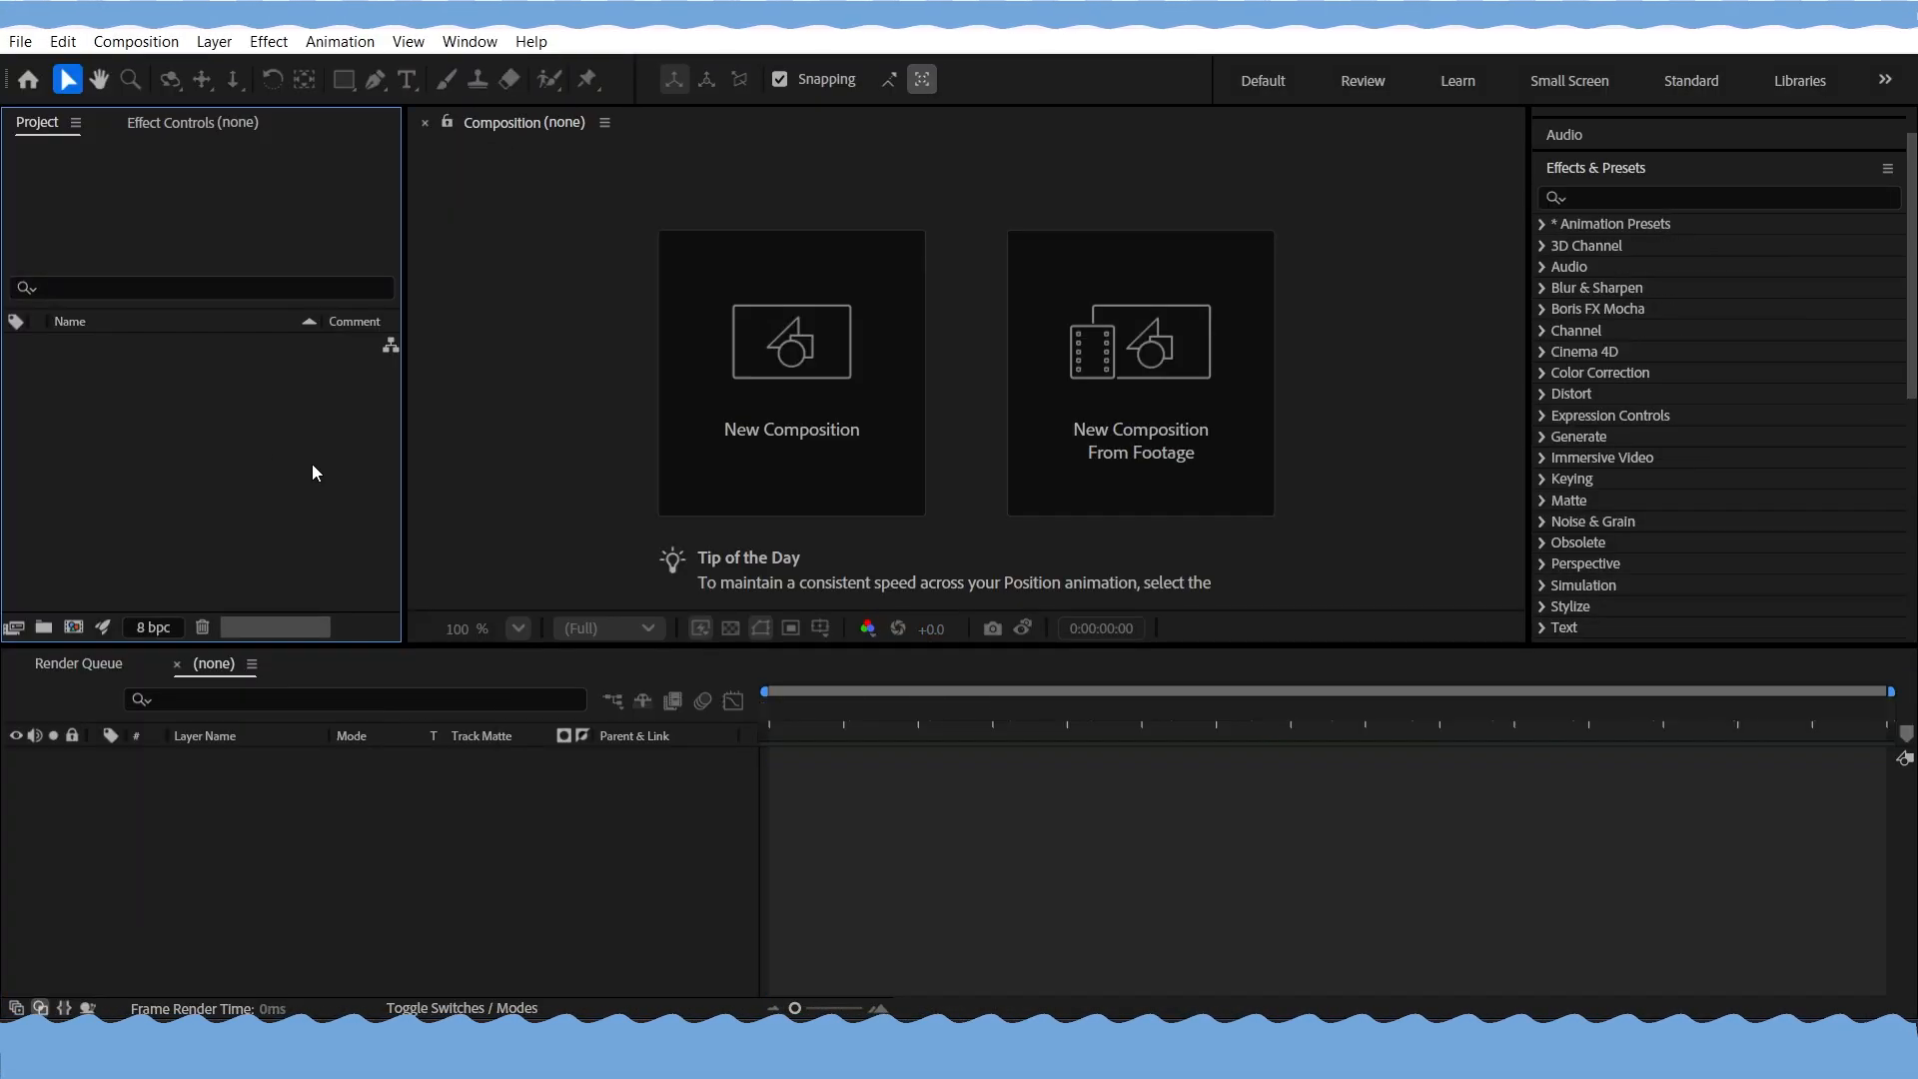
{"action": "left_click", "coordinate": [762, 411]}
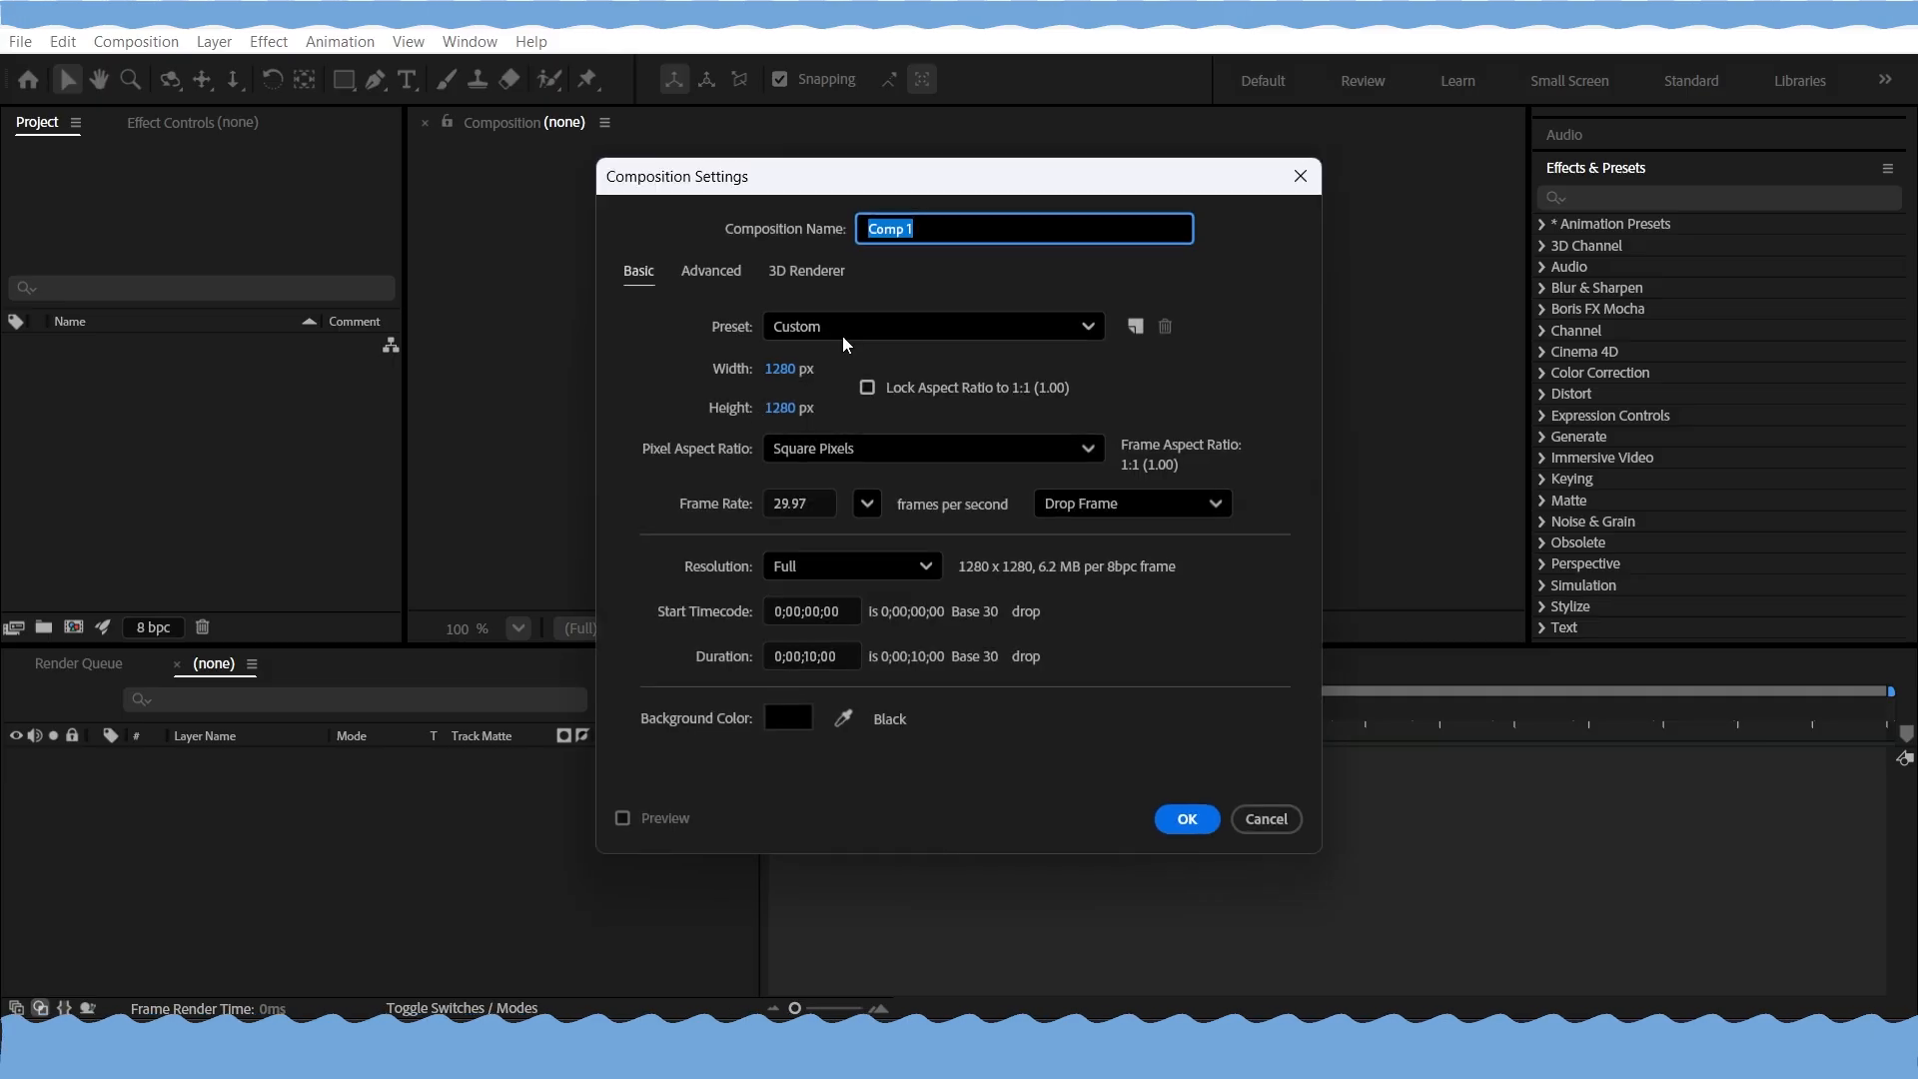
{"action": "key", "text": "Tab"}
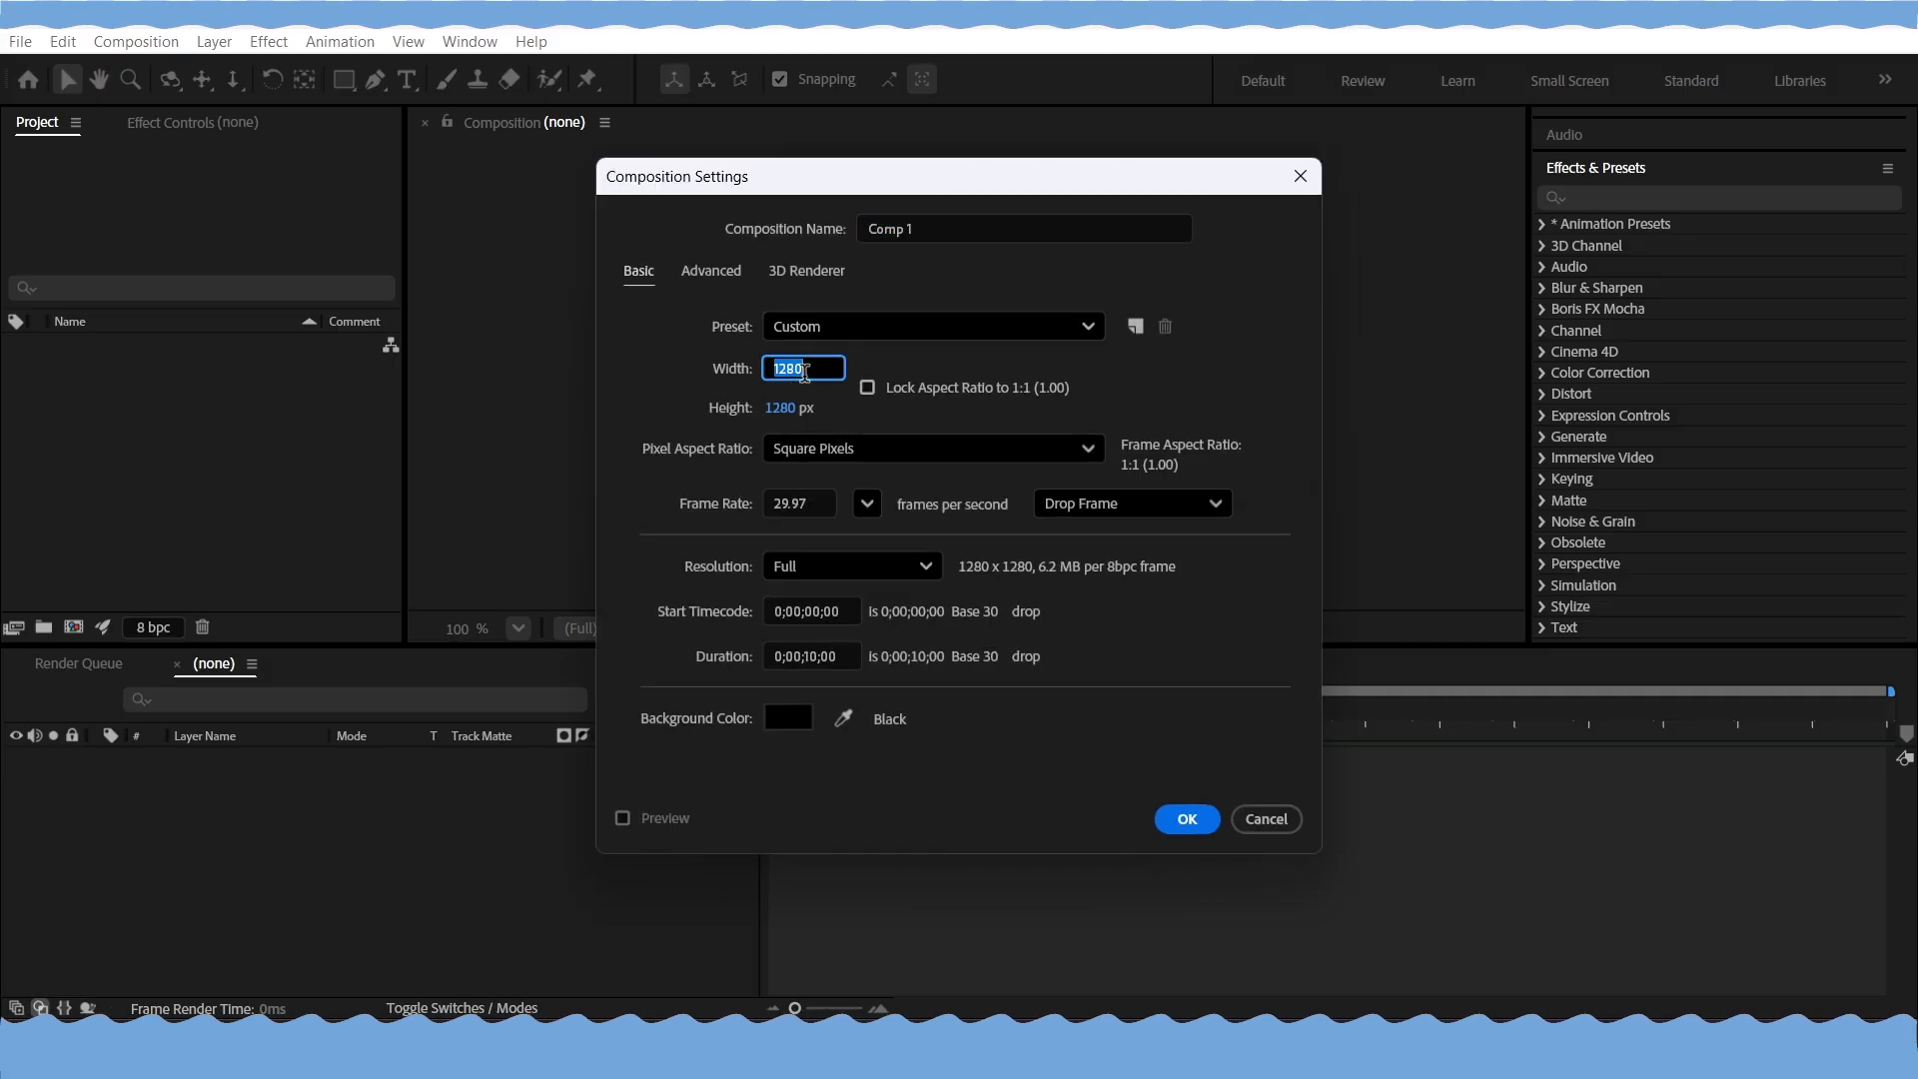
{"action": "type", "text": "1920"}
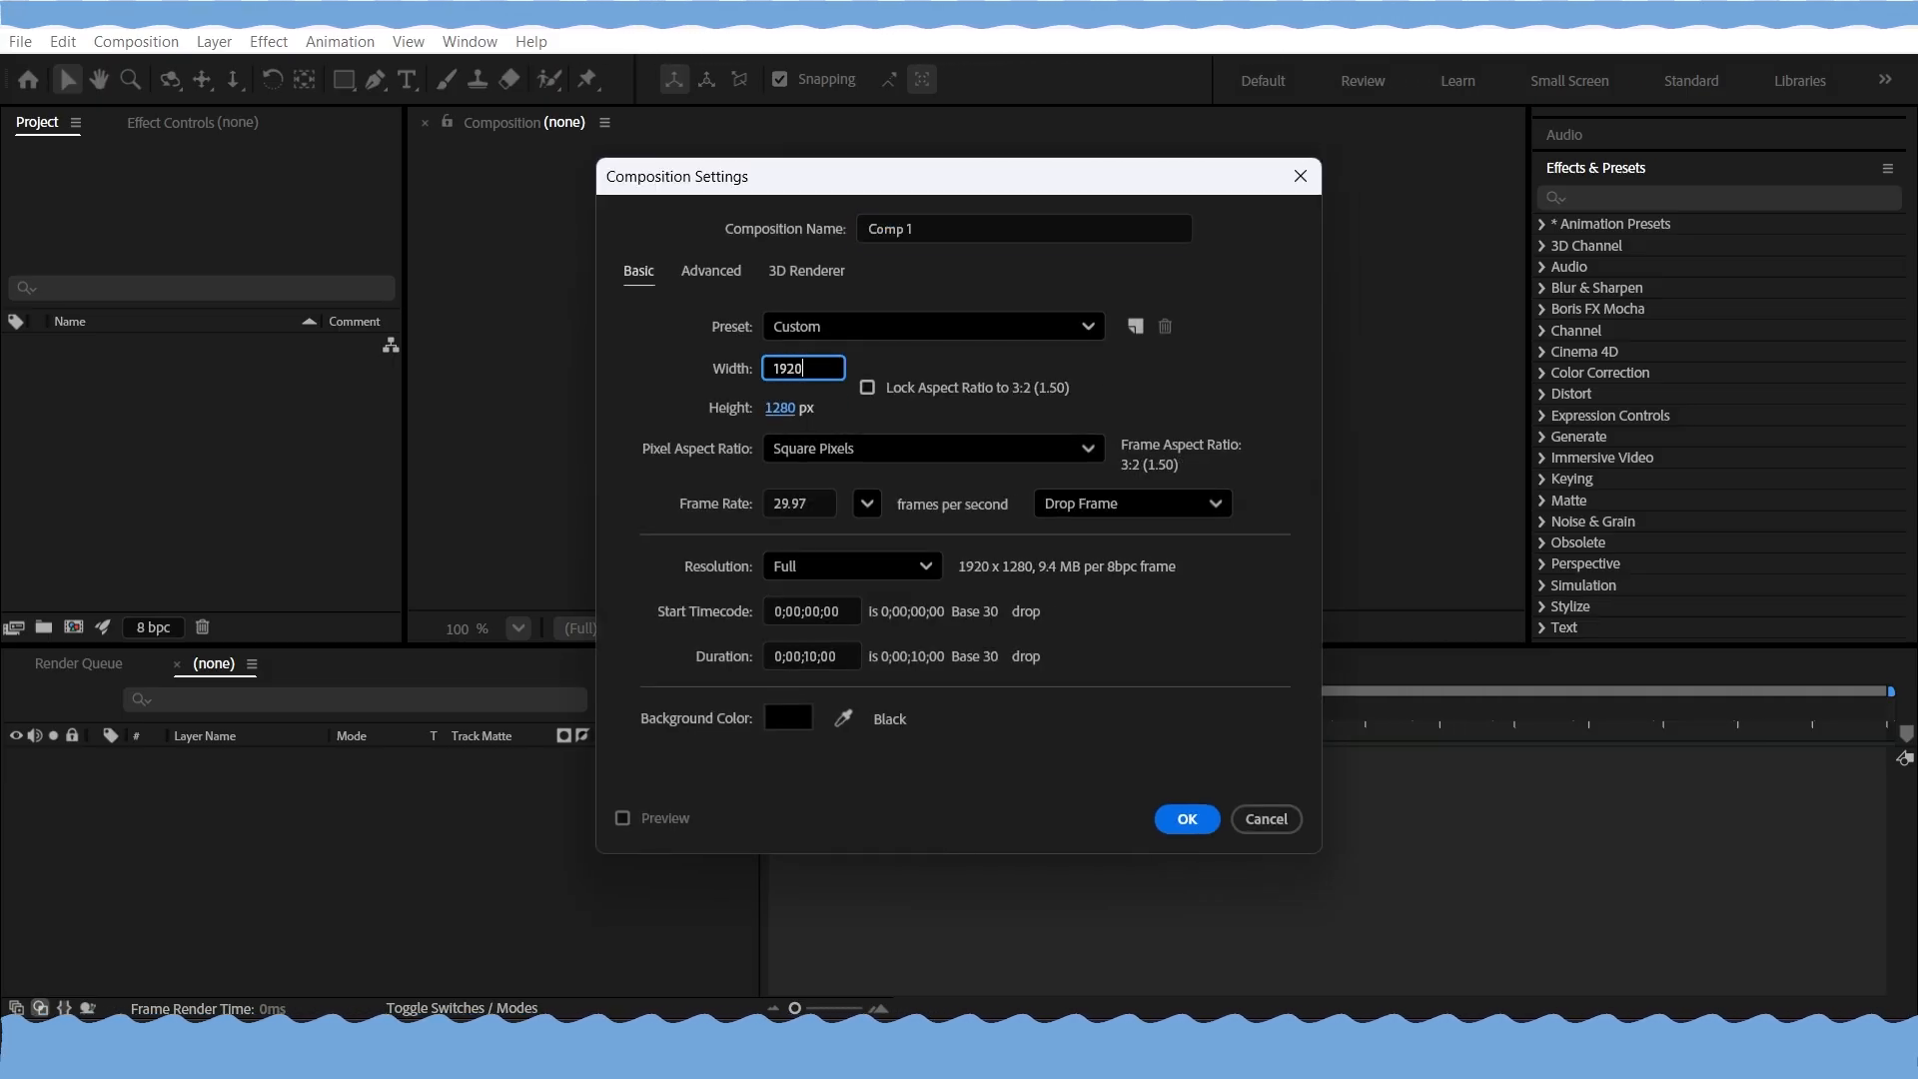
{"action": "key", "text": "Tab"}
{"action": "type", "text": "1080"}
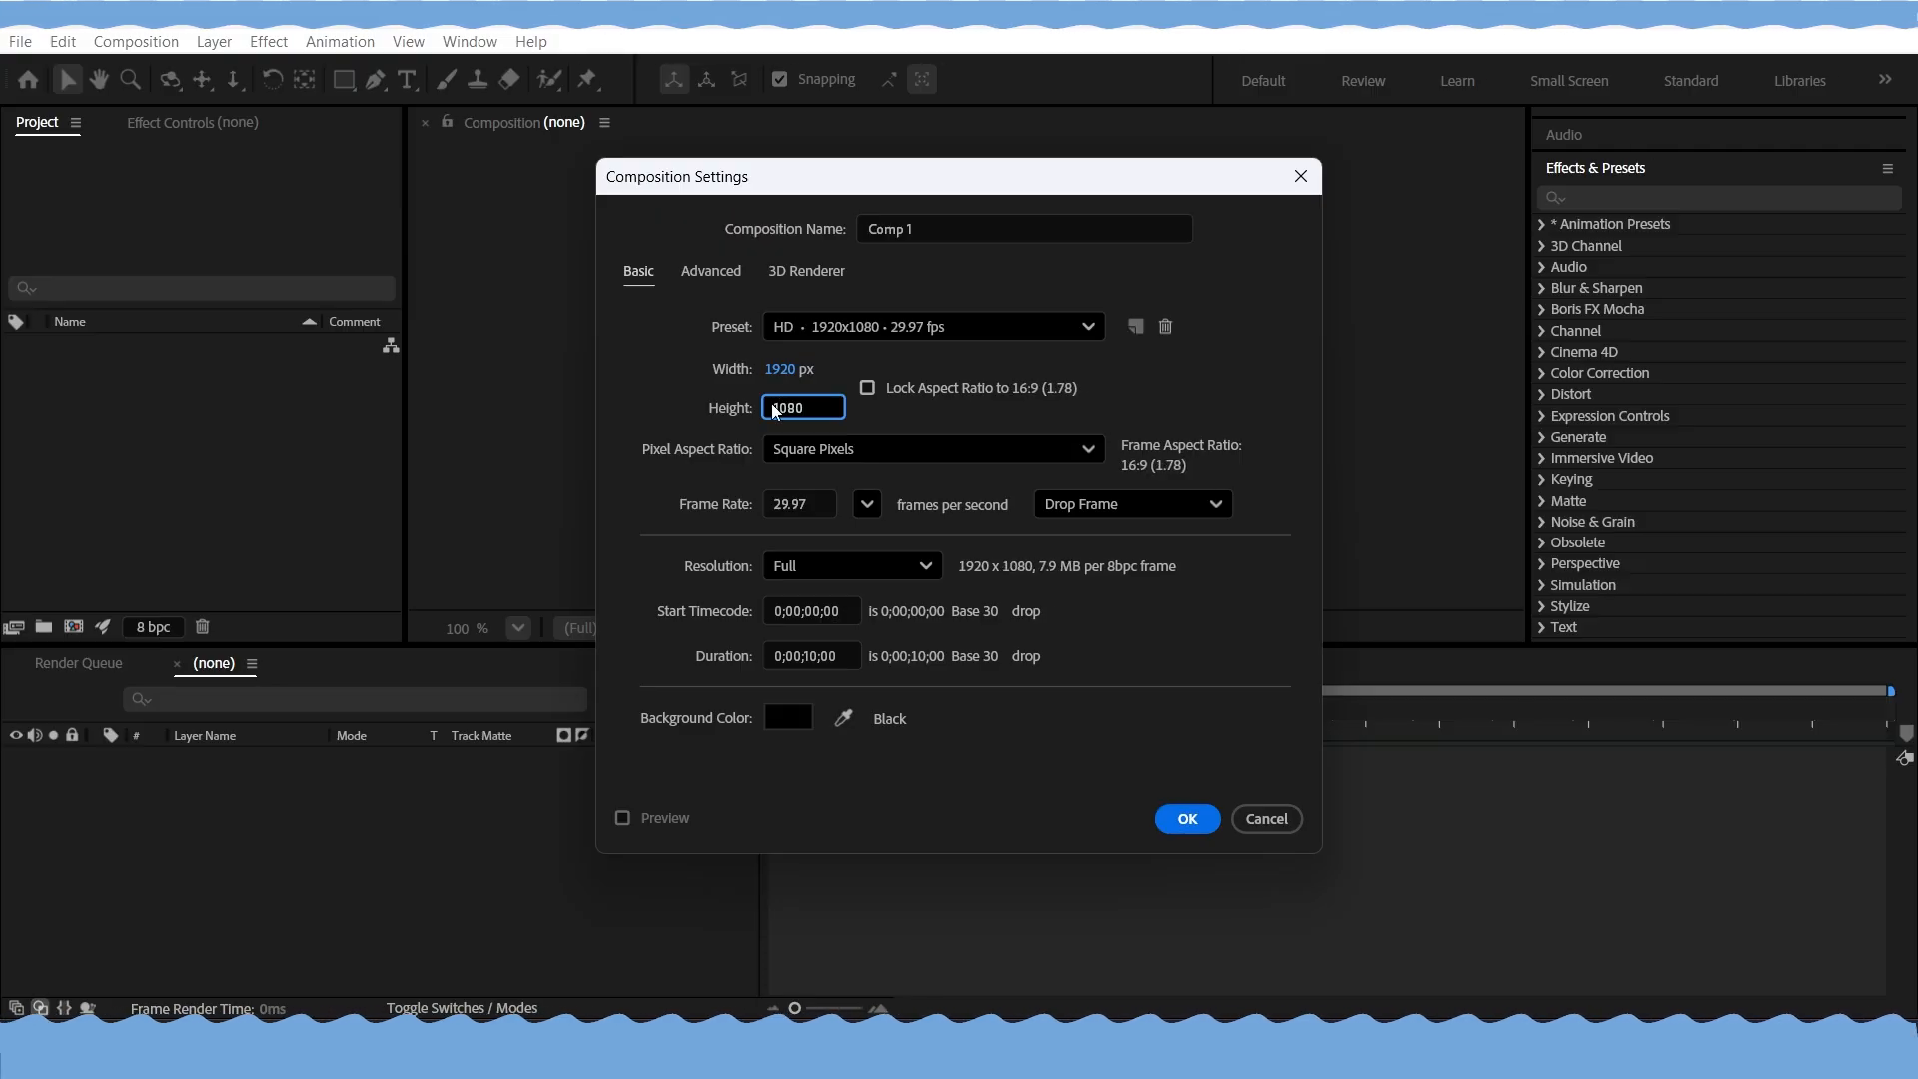
Set the new composition's duration to 5 seconds and create it
{"action": "left_click", "coordinate": [809, 656]}
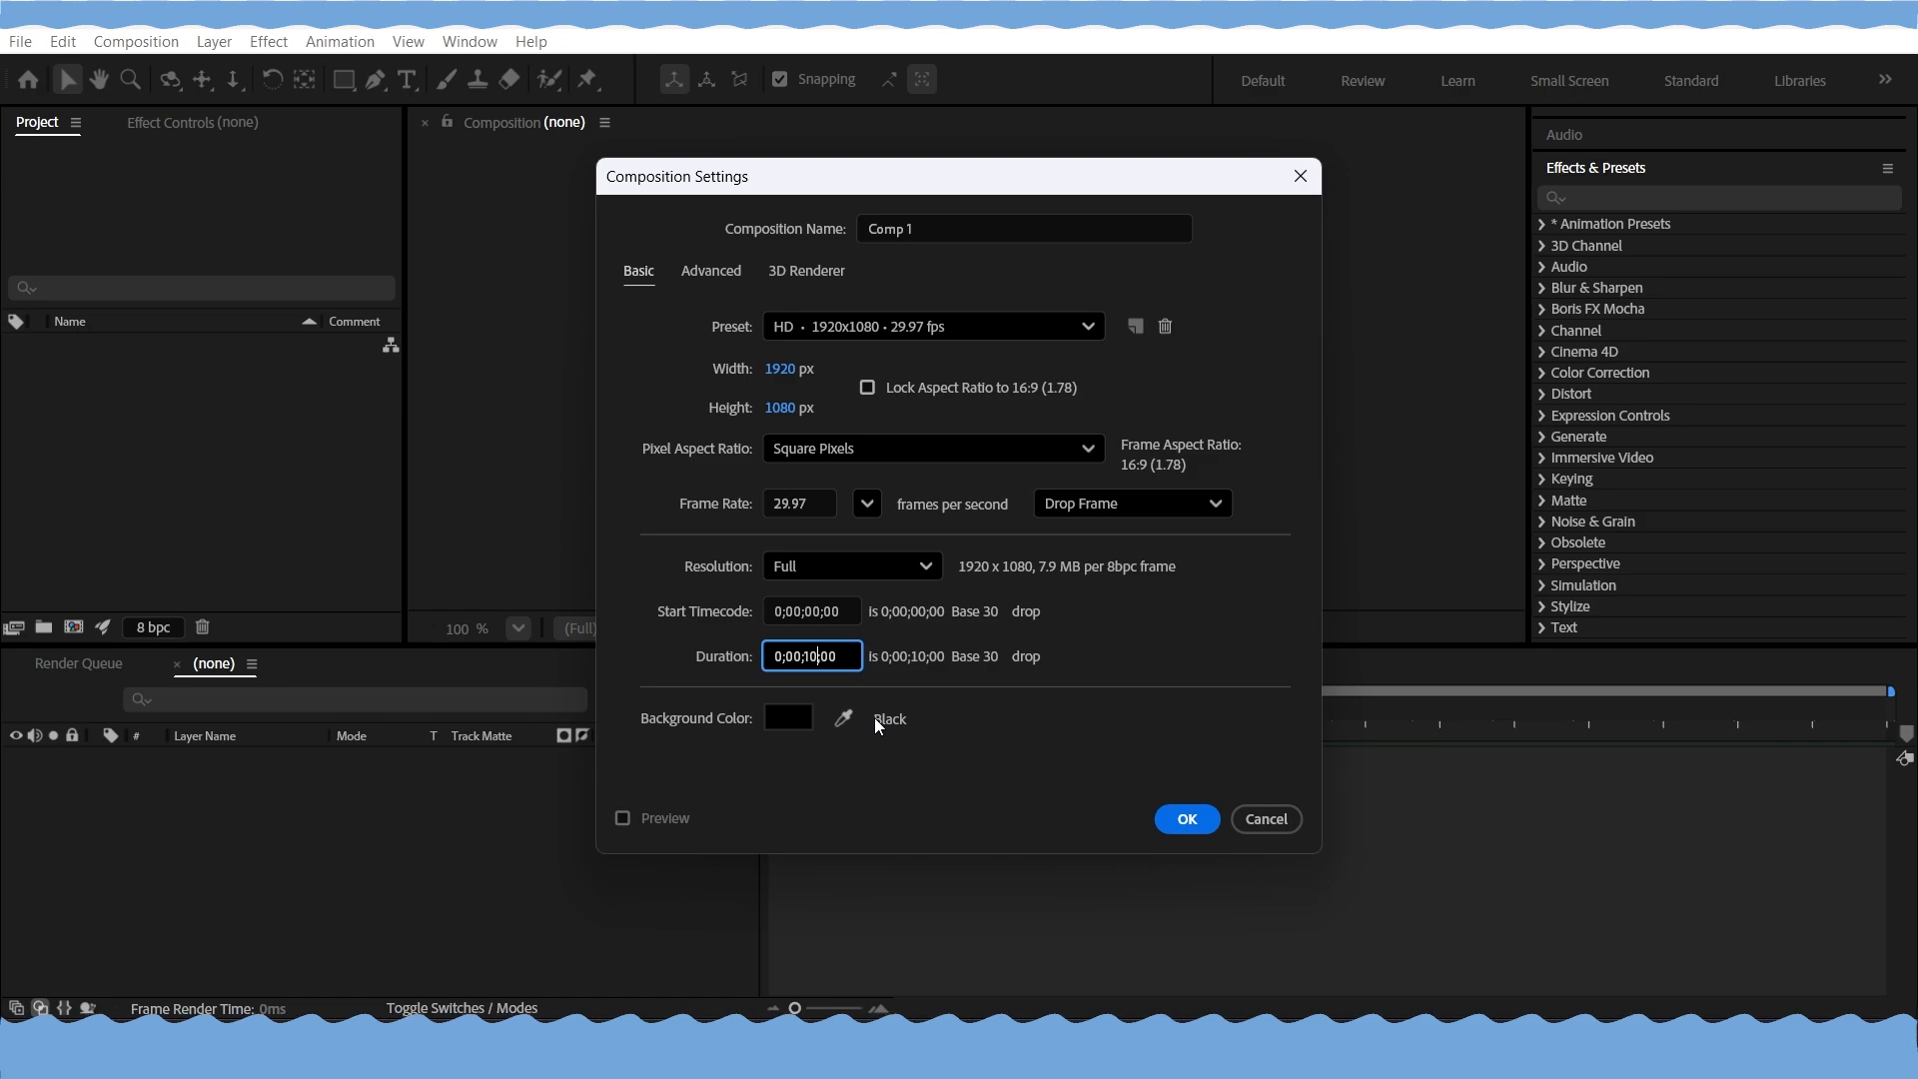
{"action": "key", "text": "Delete"}
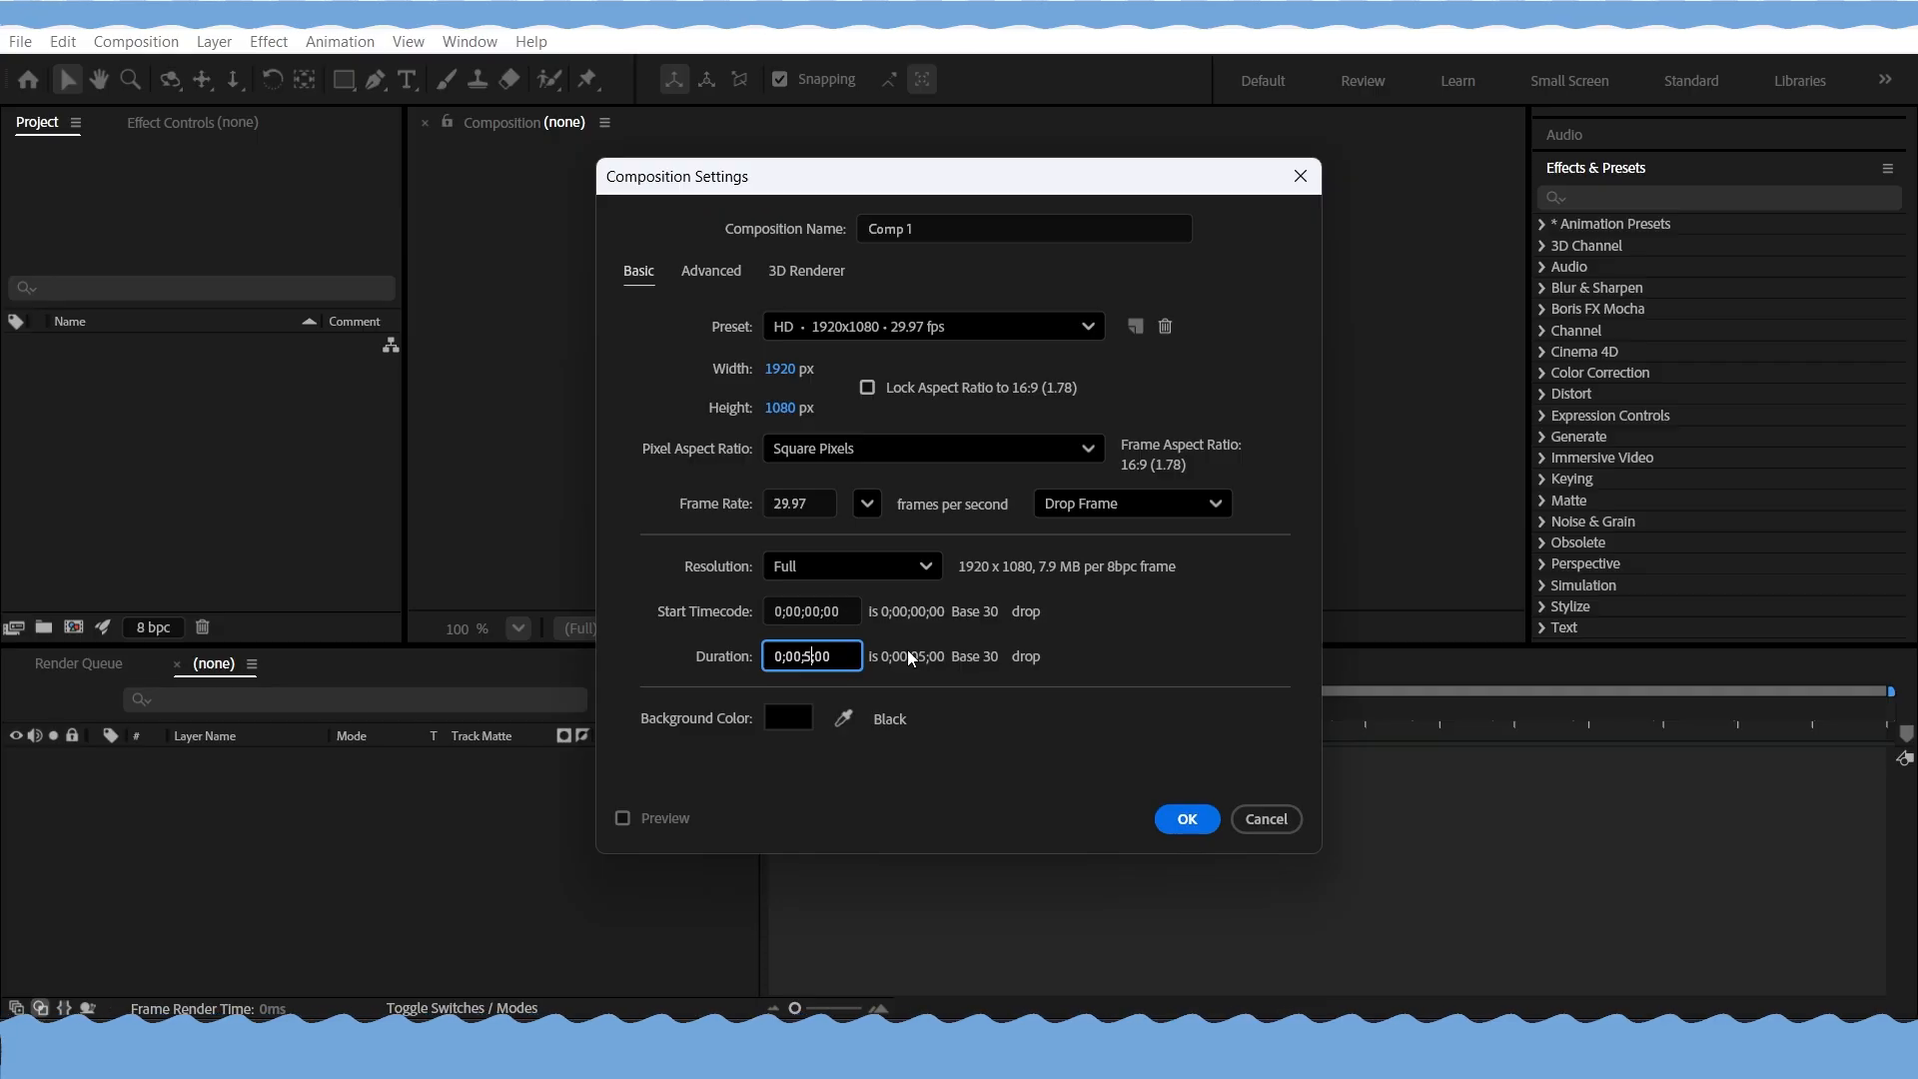
{"action": "left_click", "coordinate": [1187, 820]}
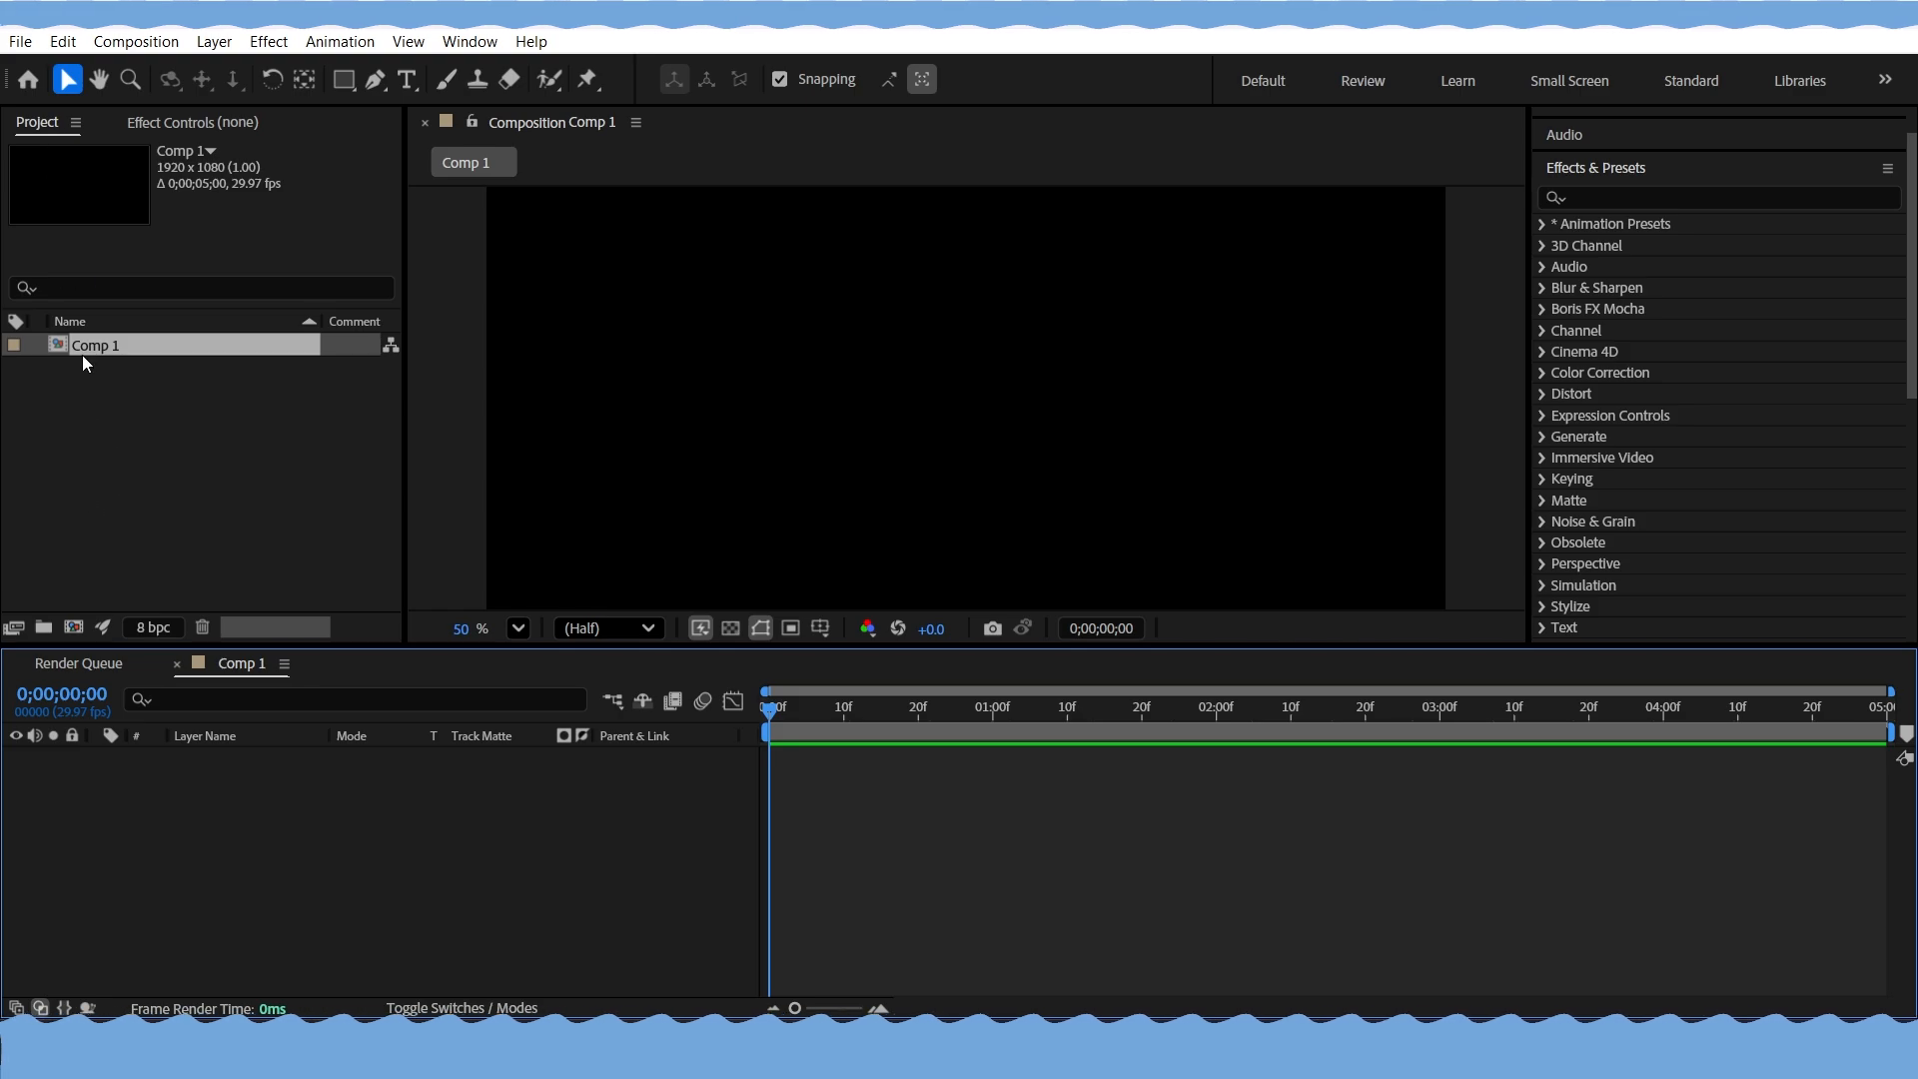
Import 8-12-2025.ai from Downloads as a Composition with footage dimensions set to Document Size
{"action": "double_click", "coordinate": [108, 432]}
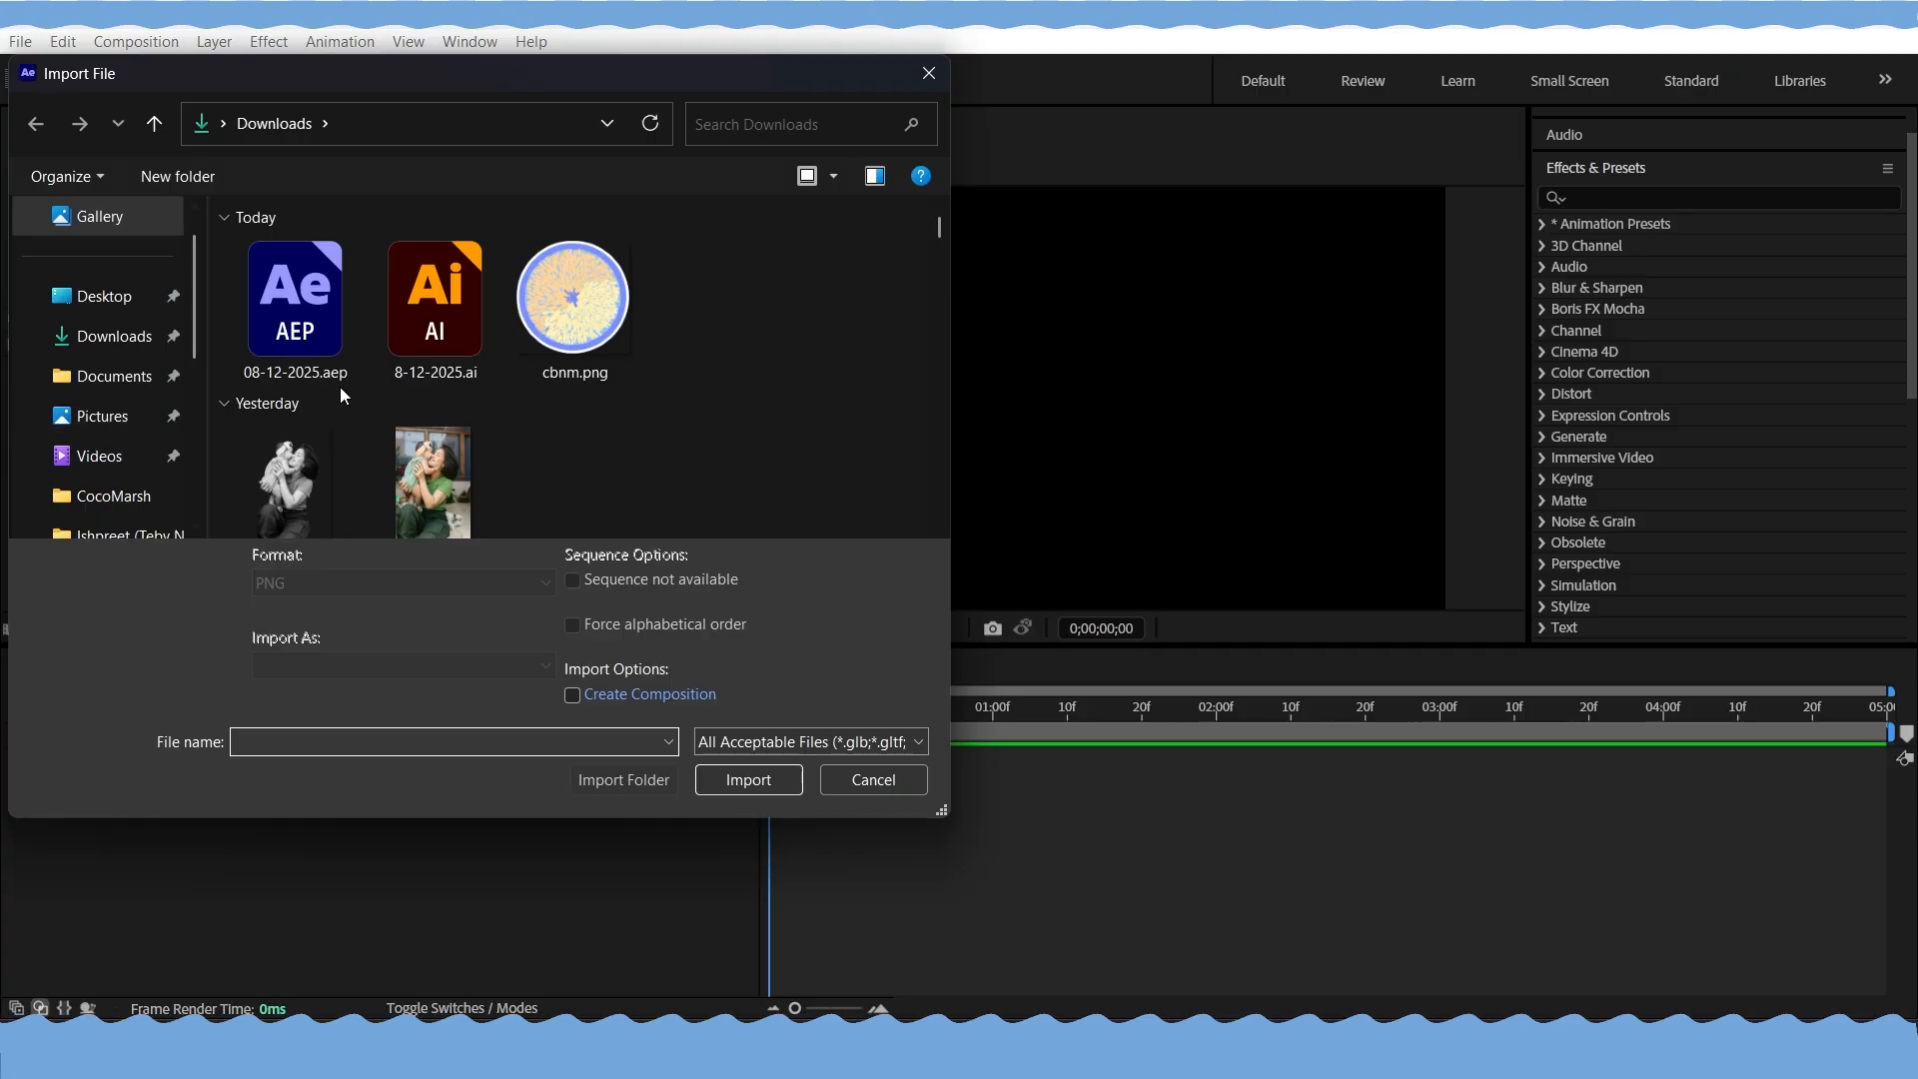
{"action": "left_click", "coordinate": [448, 304]}
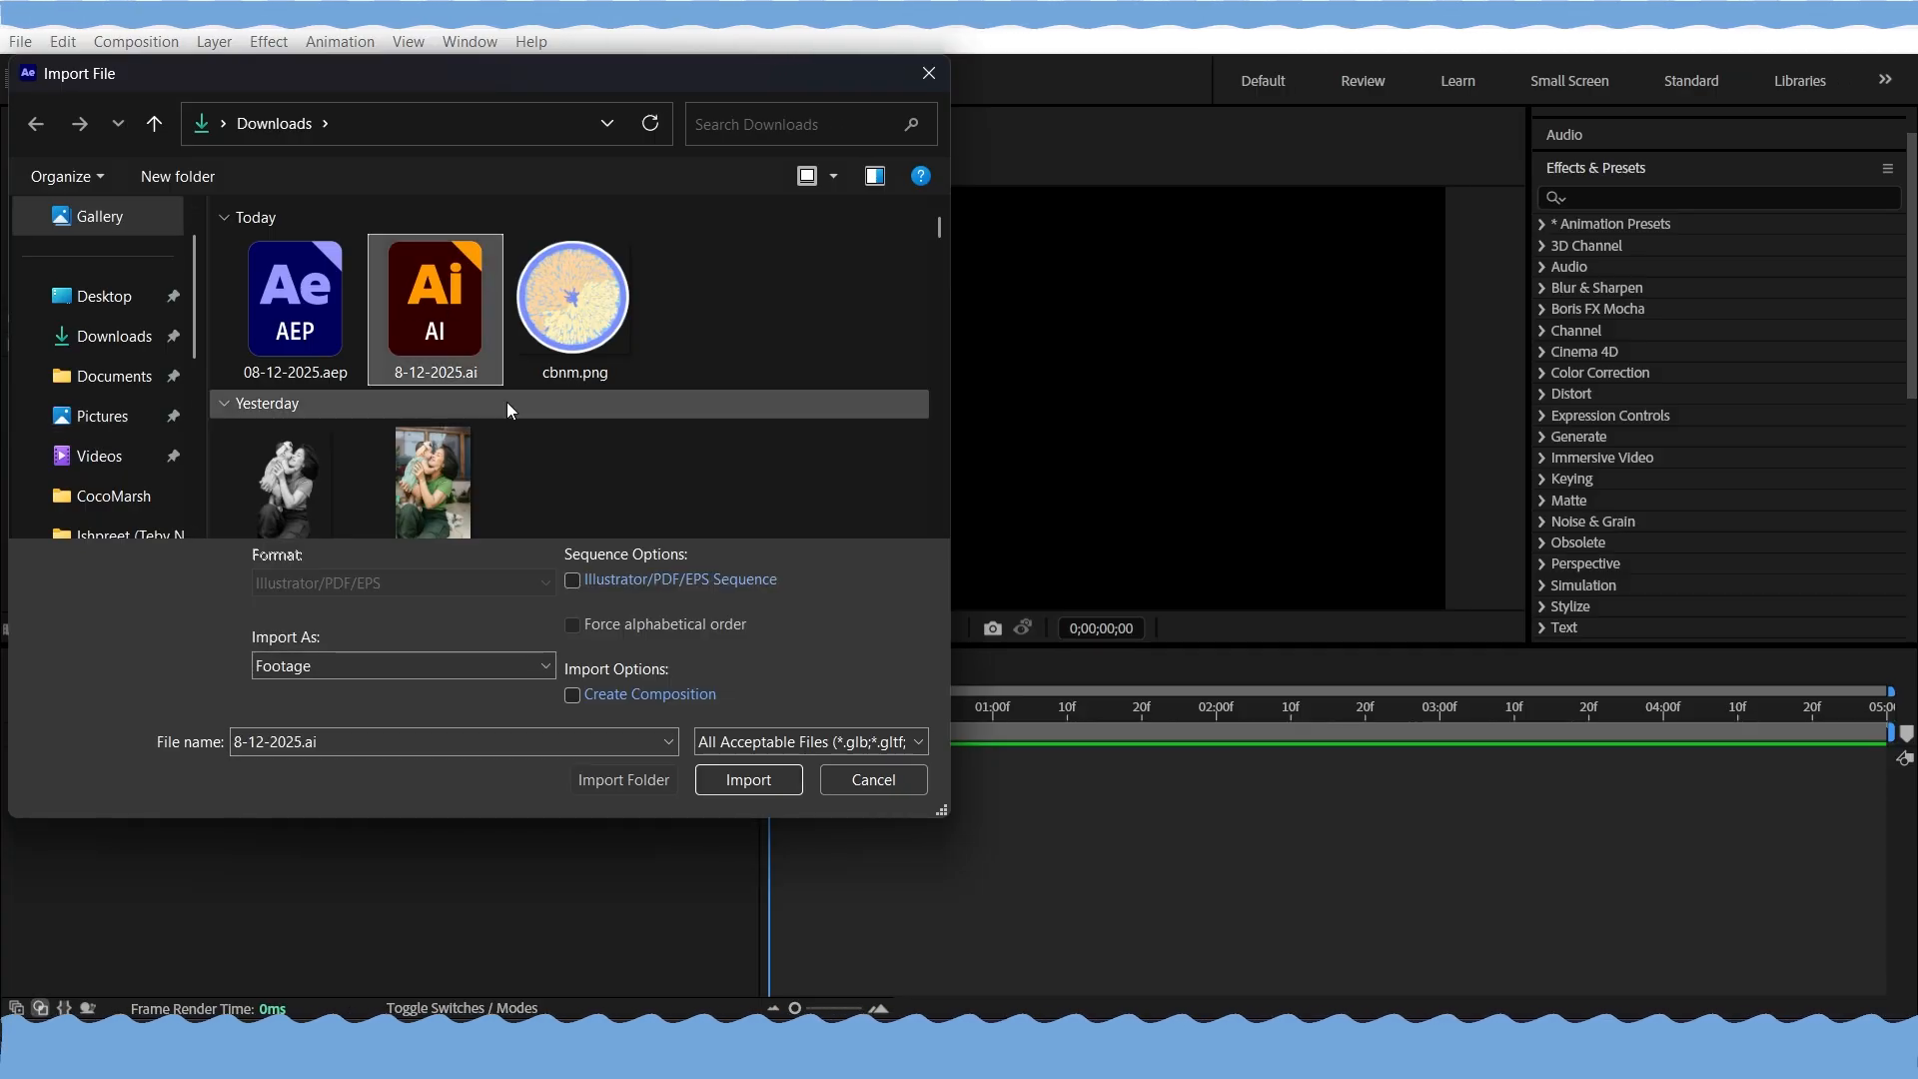
{"action": "left_click", "coordinate": [755, 779]}
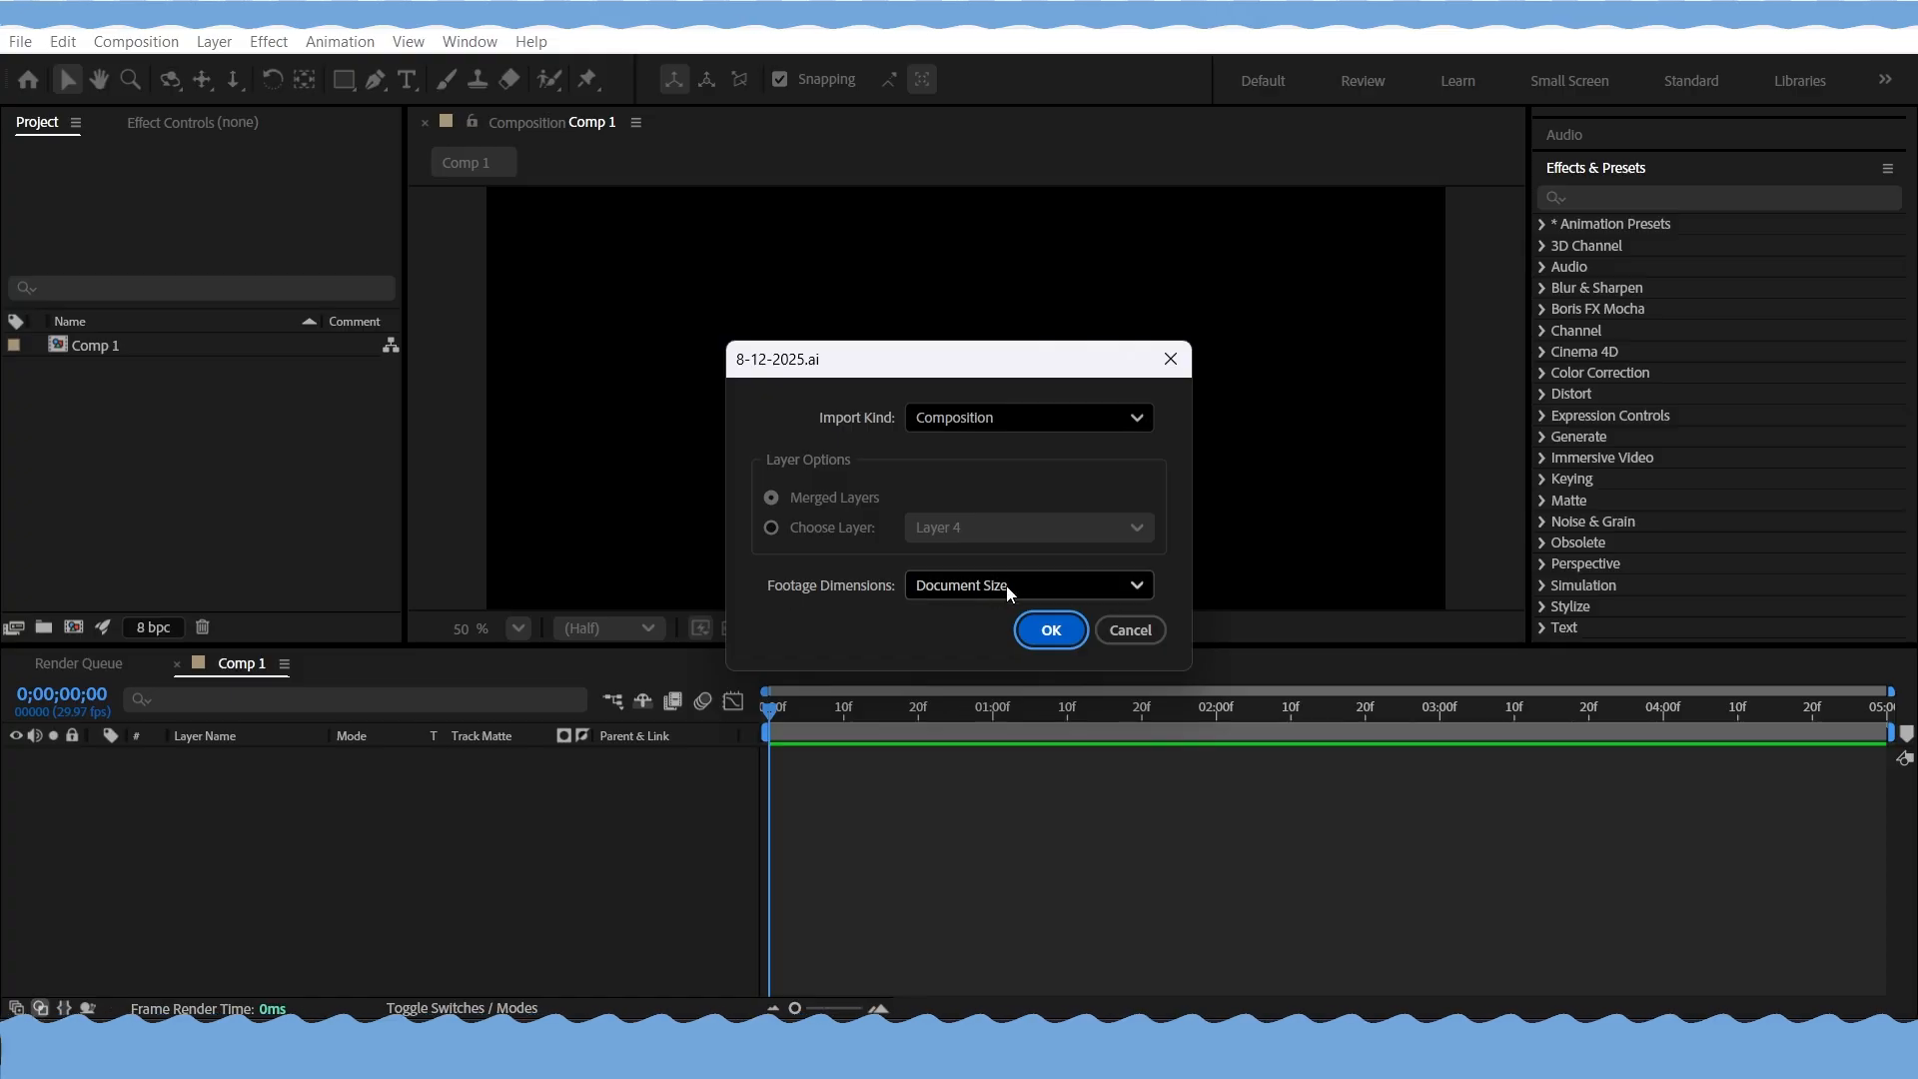
{"action": "left_click", "coordinate": [1047, 649]}
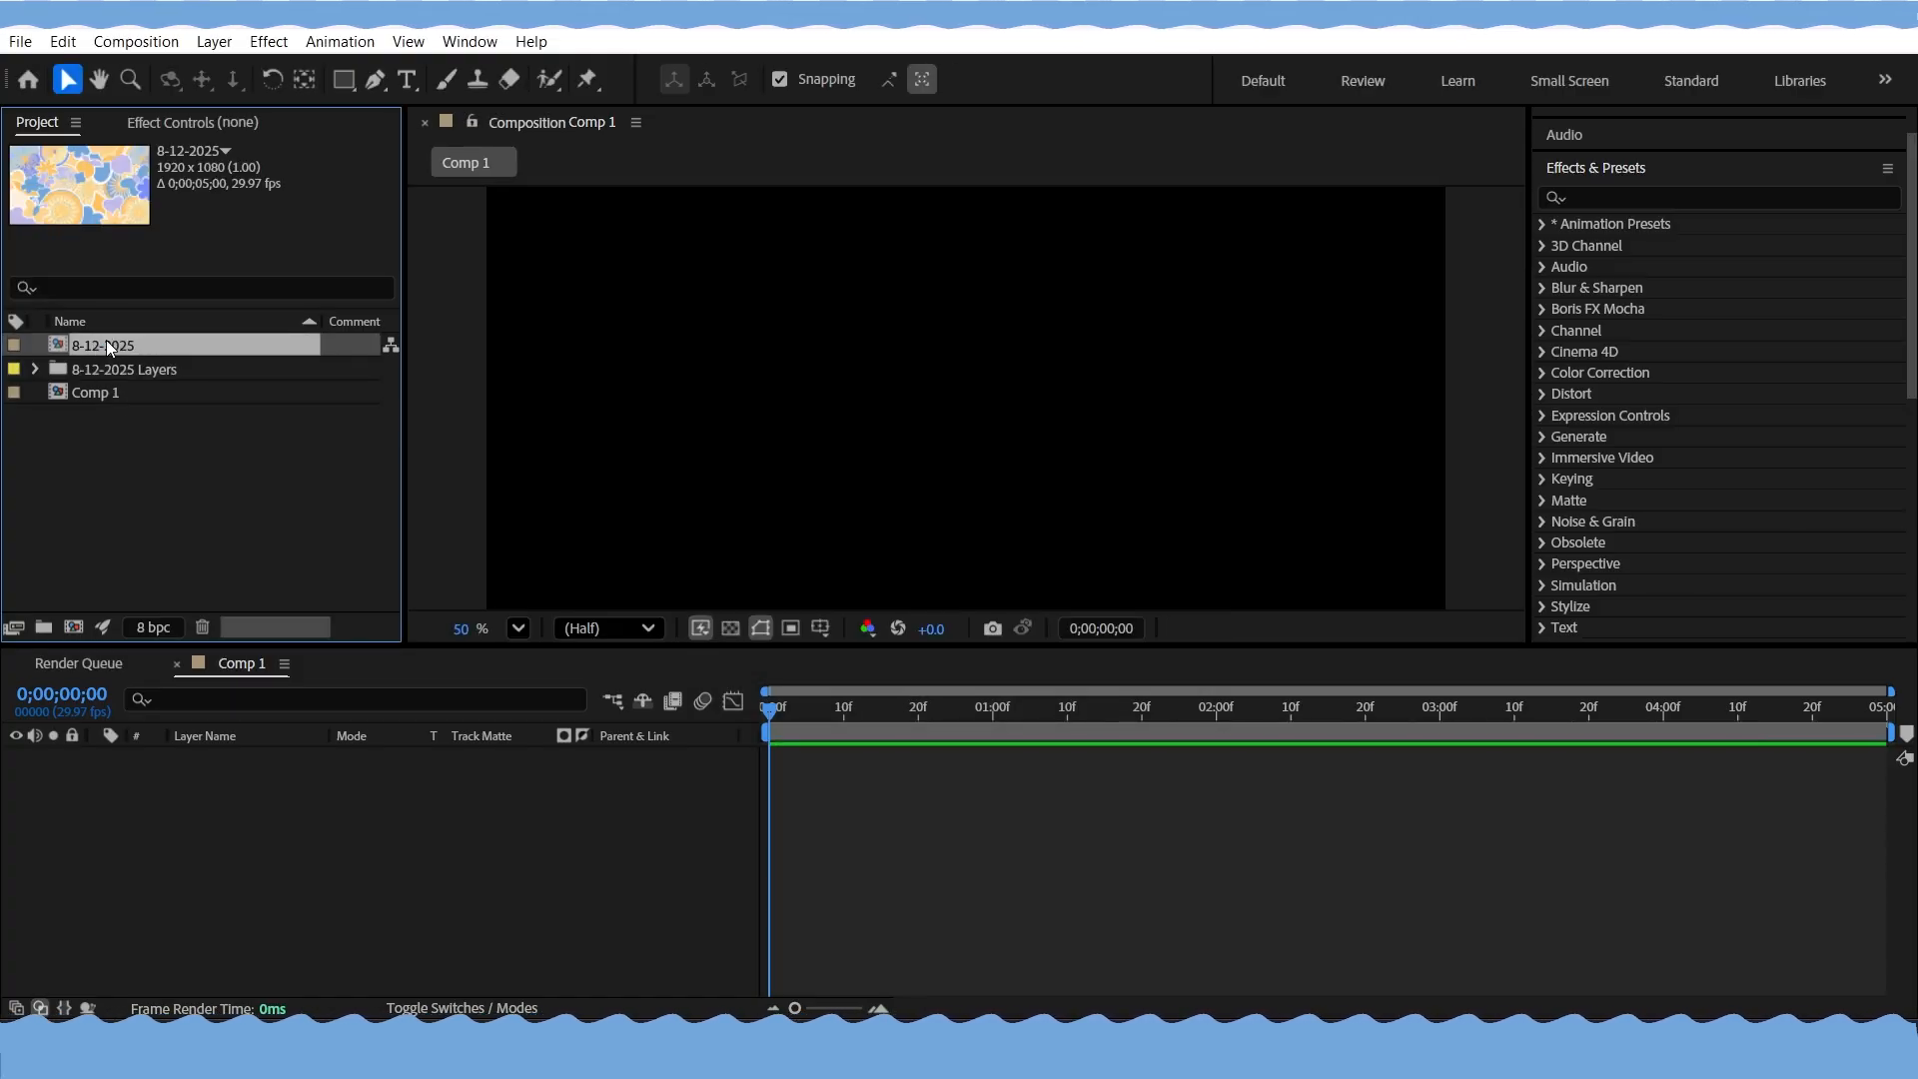
Add the imported 8-12-2025 composition to the Comp 1 timeline and fit the artwork in the viewer
{"action": "left_click_drag", "start_coordinate": [106, 345], "coordinate": [188, 767]}
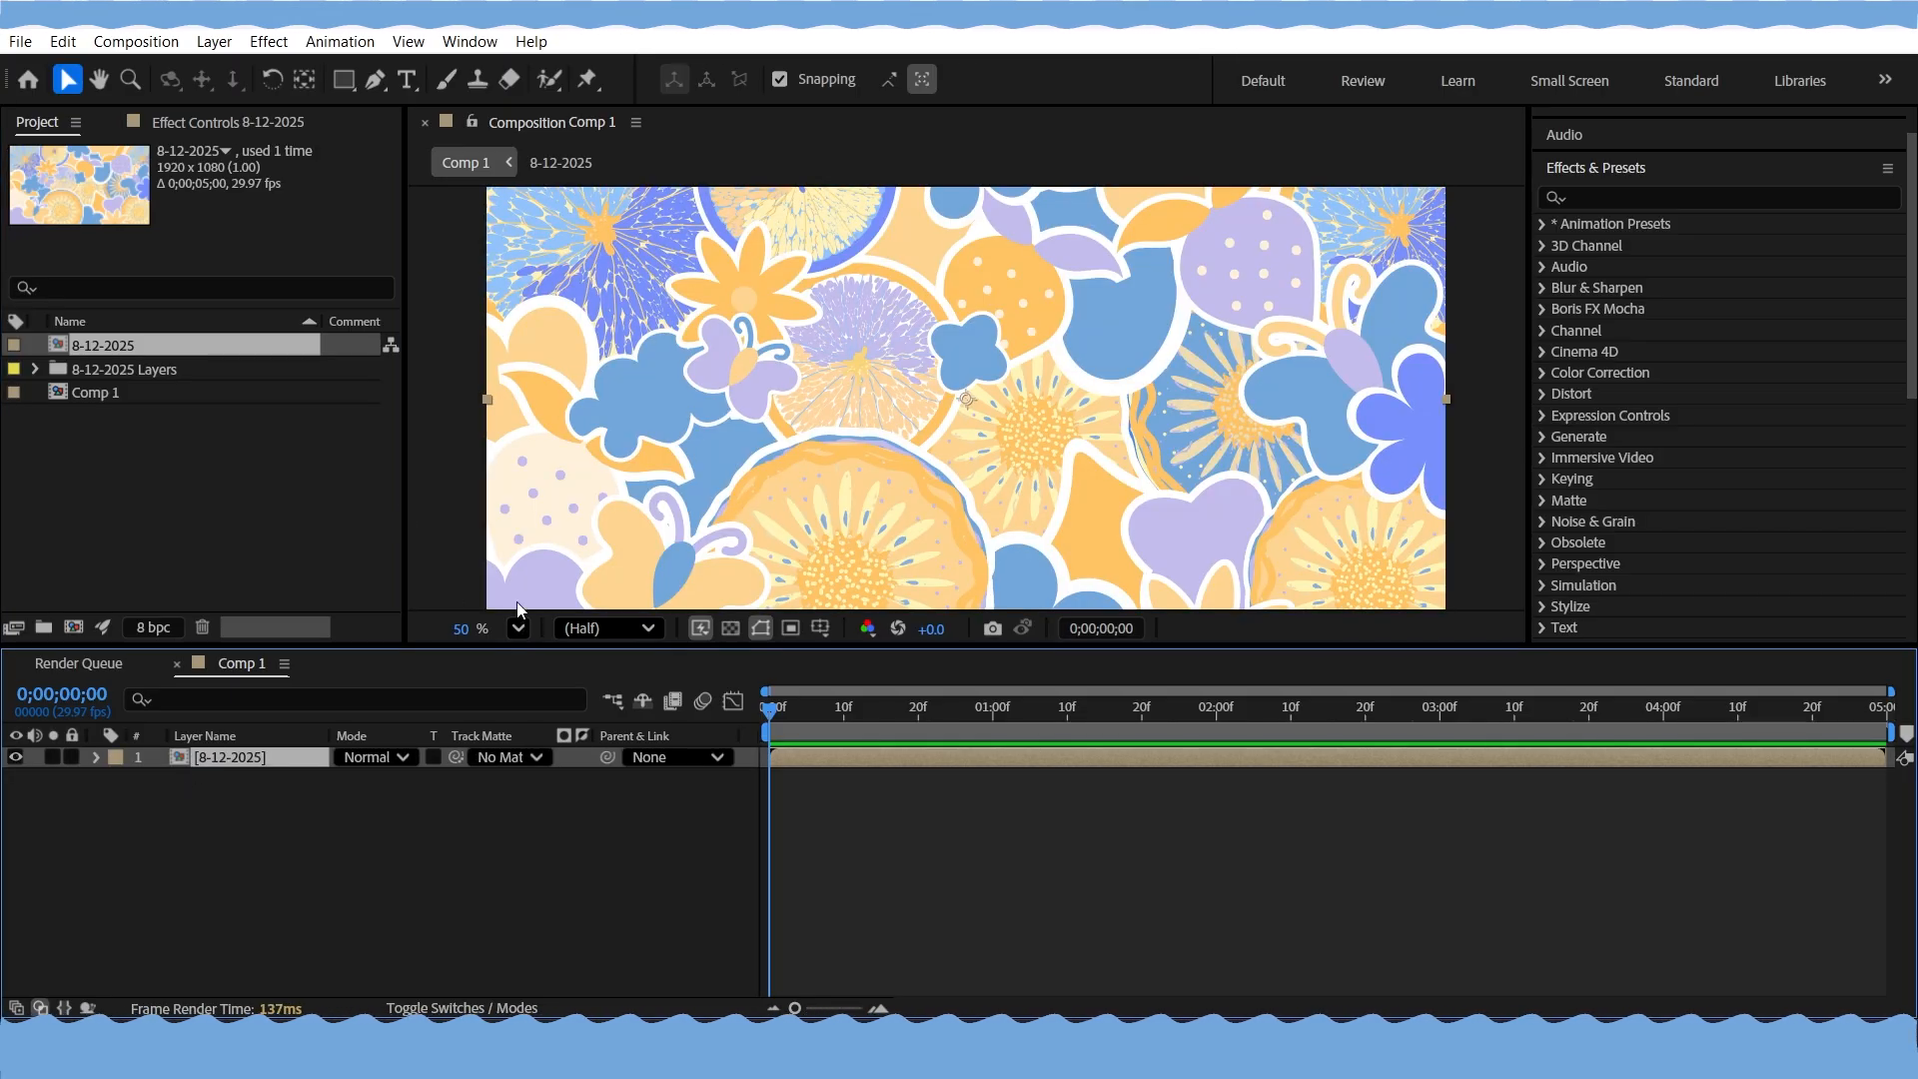
{"action": "left_click", "coordinate": [518, 630]}
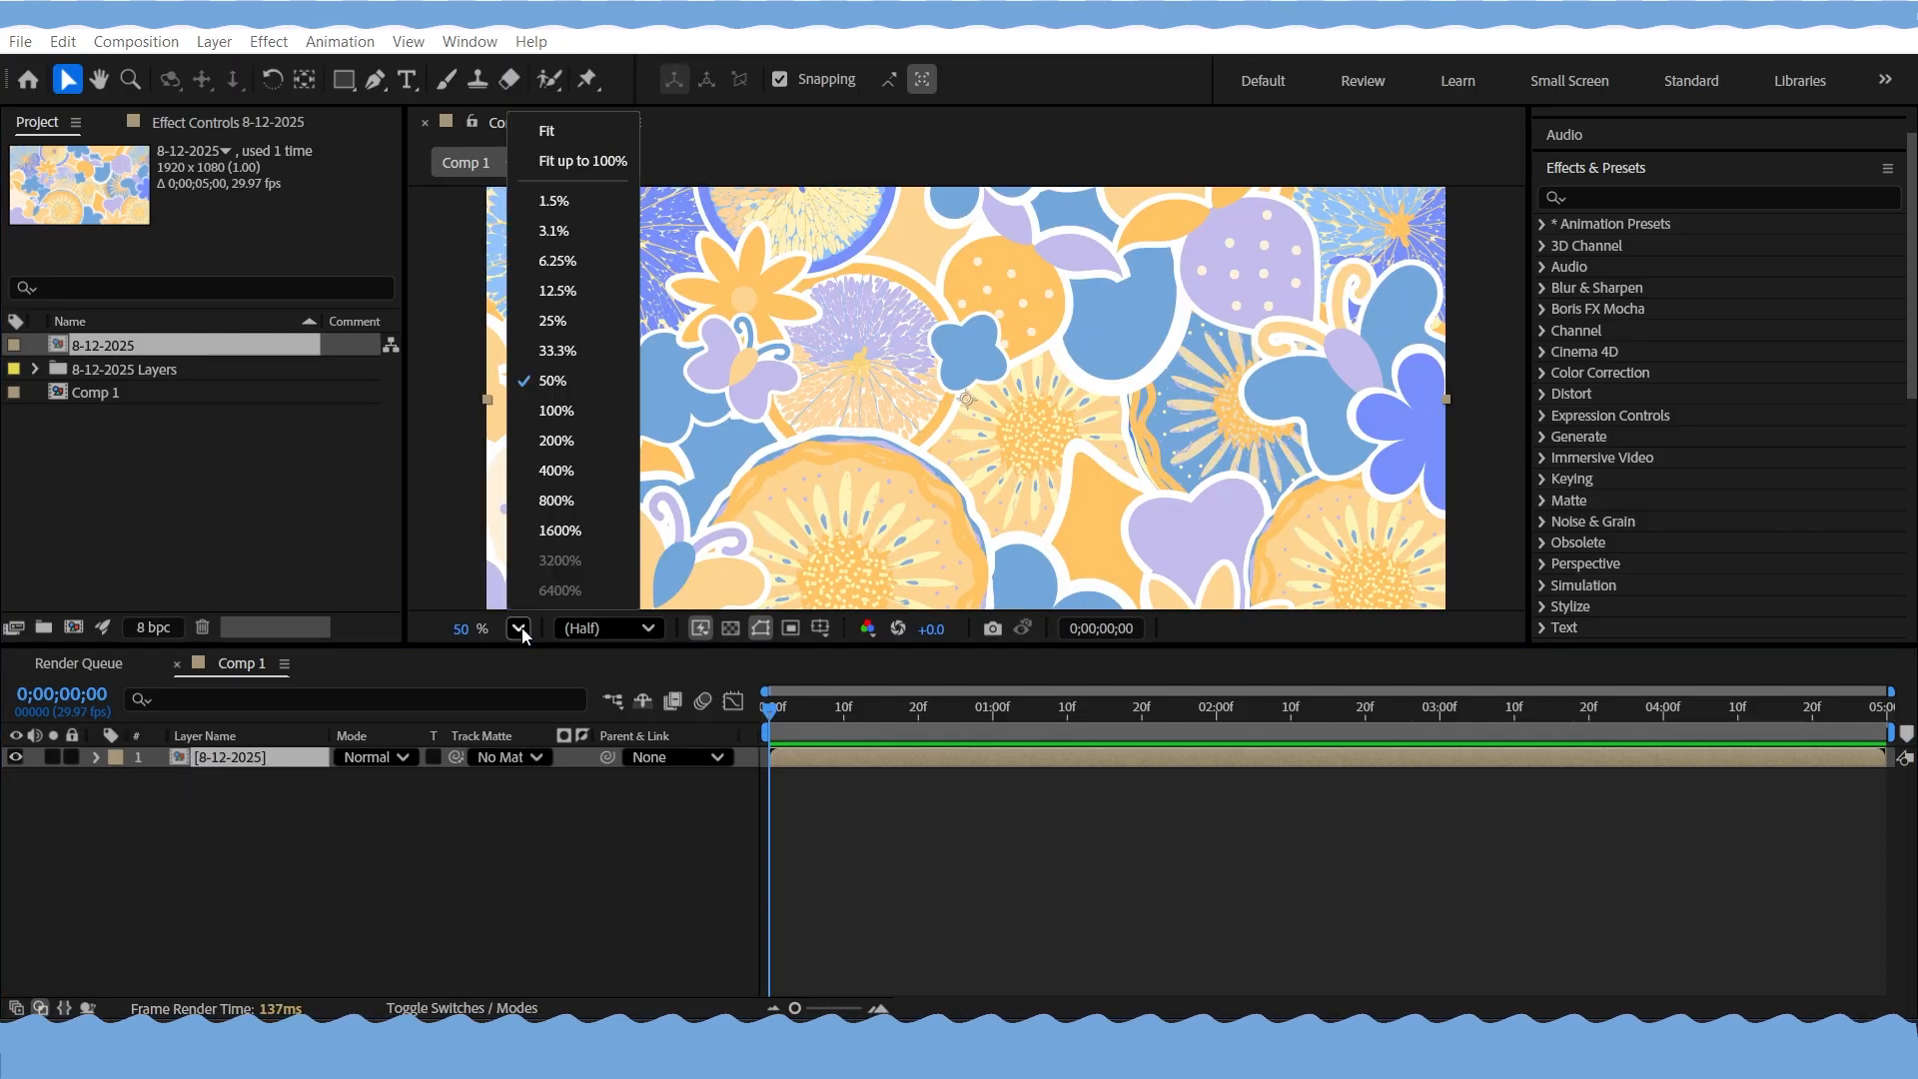
{"action": "left_click", "coordinate": [547, 130]}
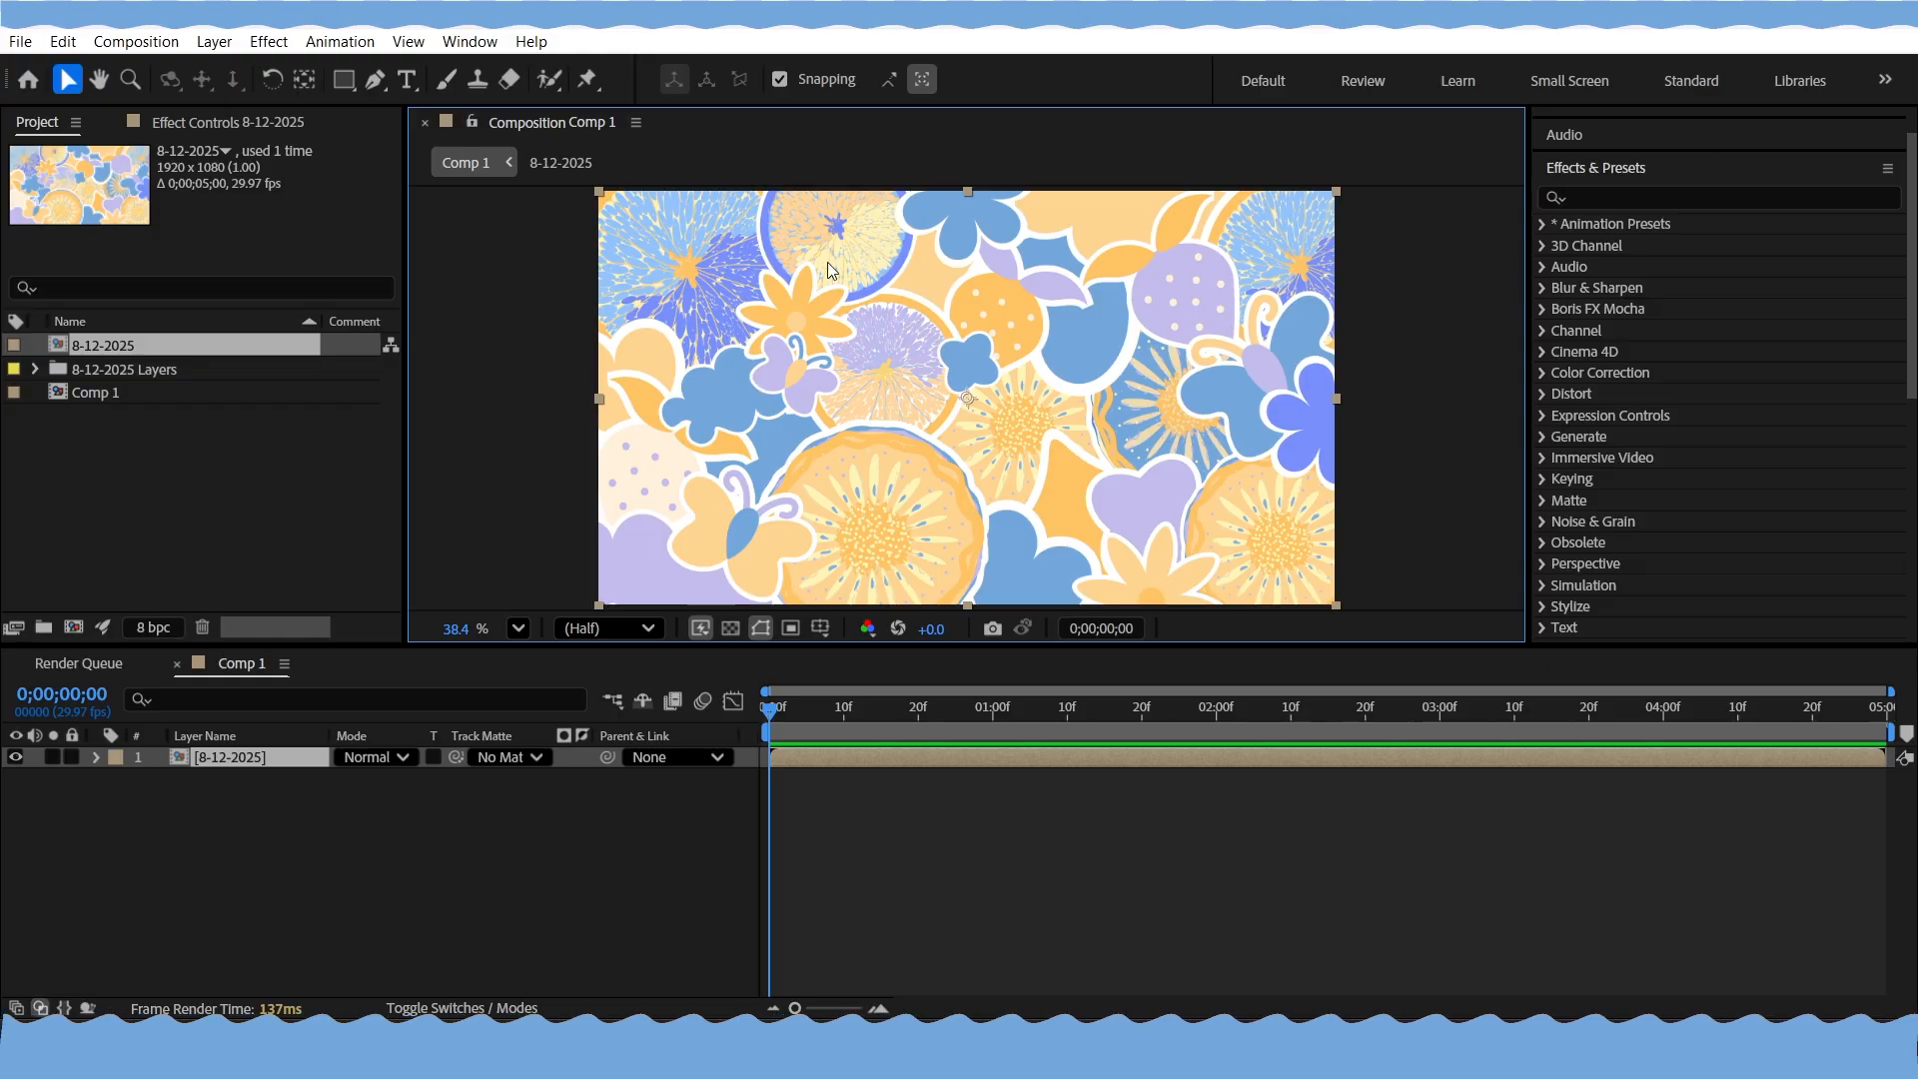
Open the nested 8-12-2025 composition from Comp 1 to show its individual layers
{"action": "left_click", "coordinate": [466, 477]}
{"action": "left_click", "coordinate": [213, 758]}
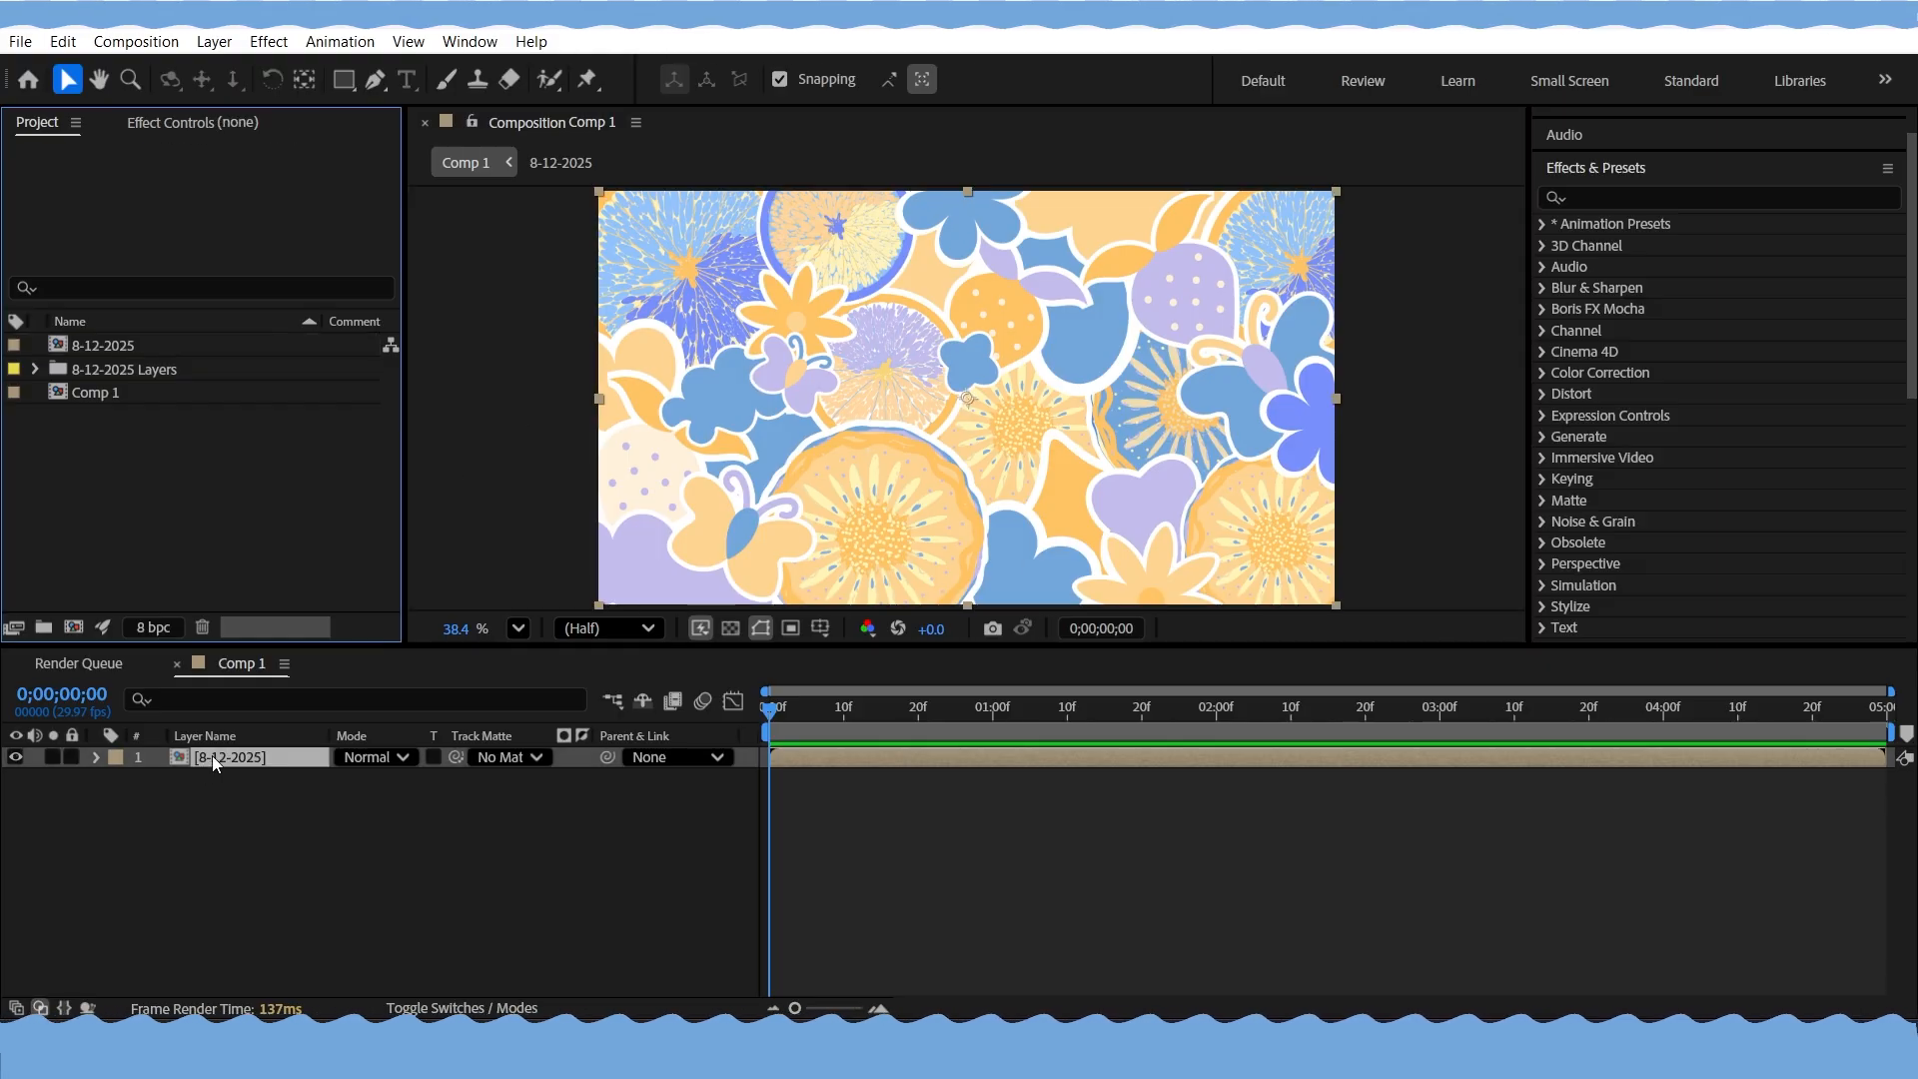
{"action": "double_click", "coordinate": [212, 756]}
{"action": "scroll", "coordinate": [240, 794], "scroll_direction": "down", "scroll_amount": 6}
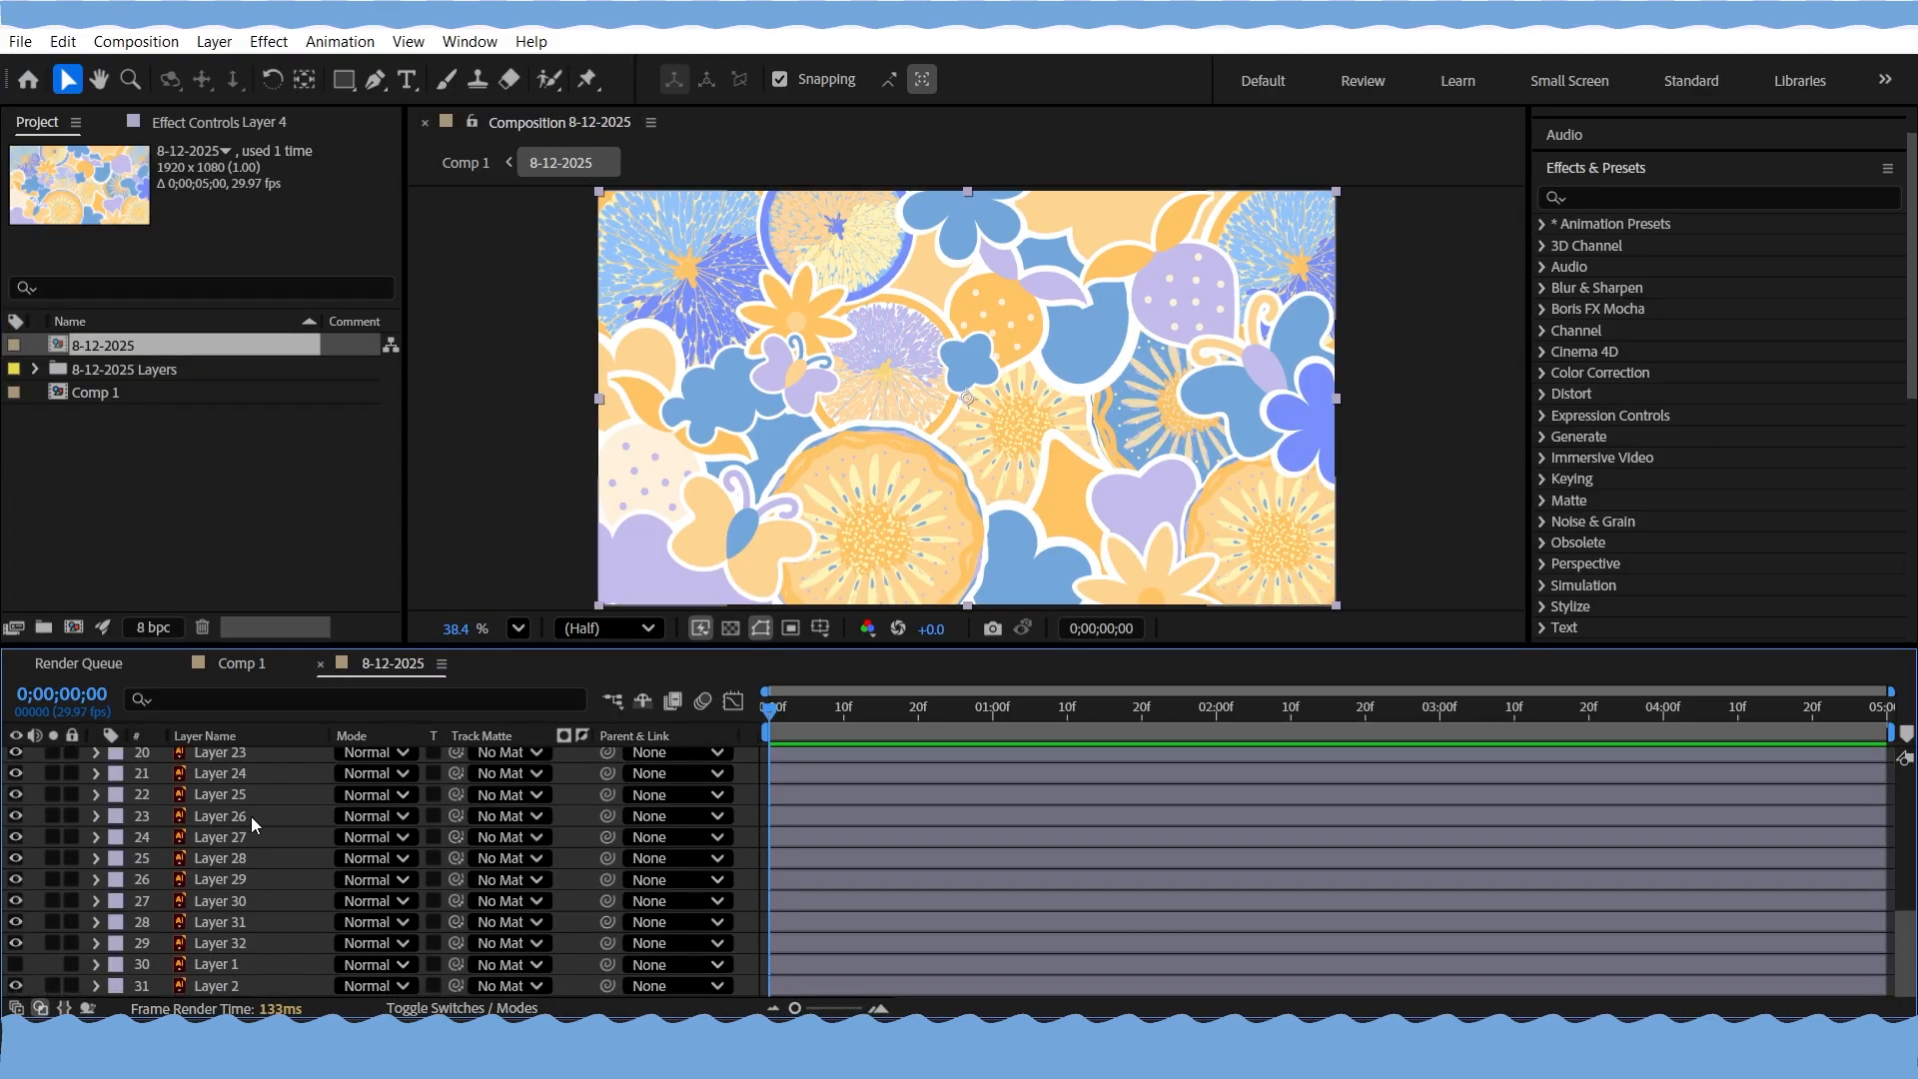
Lock and hide all the artwork layers above Layer 32, leaving Layer 32 visible and unlocked
{"action": "left_click", "coordinate": [216, 940]}
{"action": "scroll", "coordinate": [229, 907], "scroll_direction": "up", "scroll_amount": 6}
{"action": "left_click", "coordinate": [231, 756], "text": "shift"}
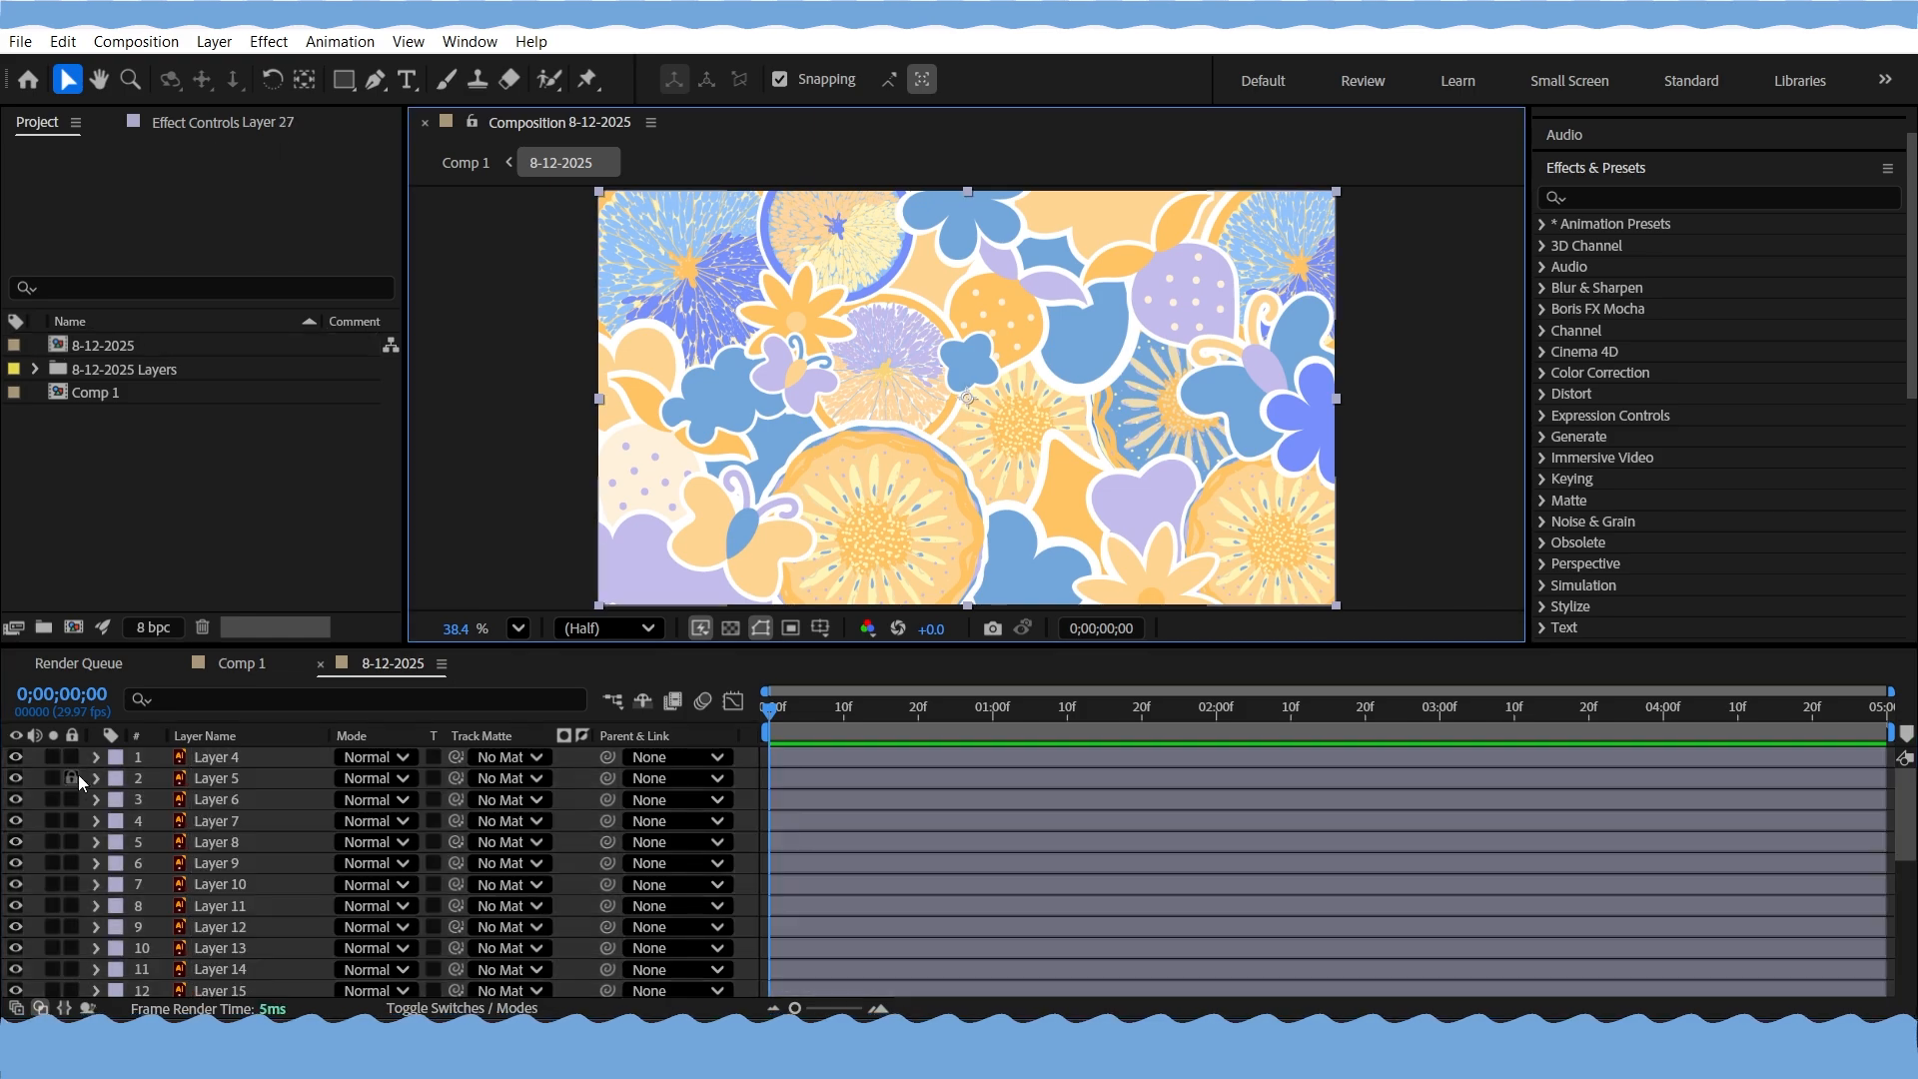
{"action": "scroll", "coordinate": [70, 939], "scroll_direction": "down", "scroll_amount": 6}
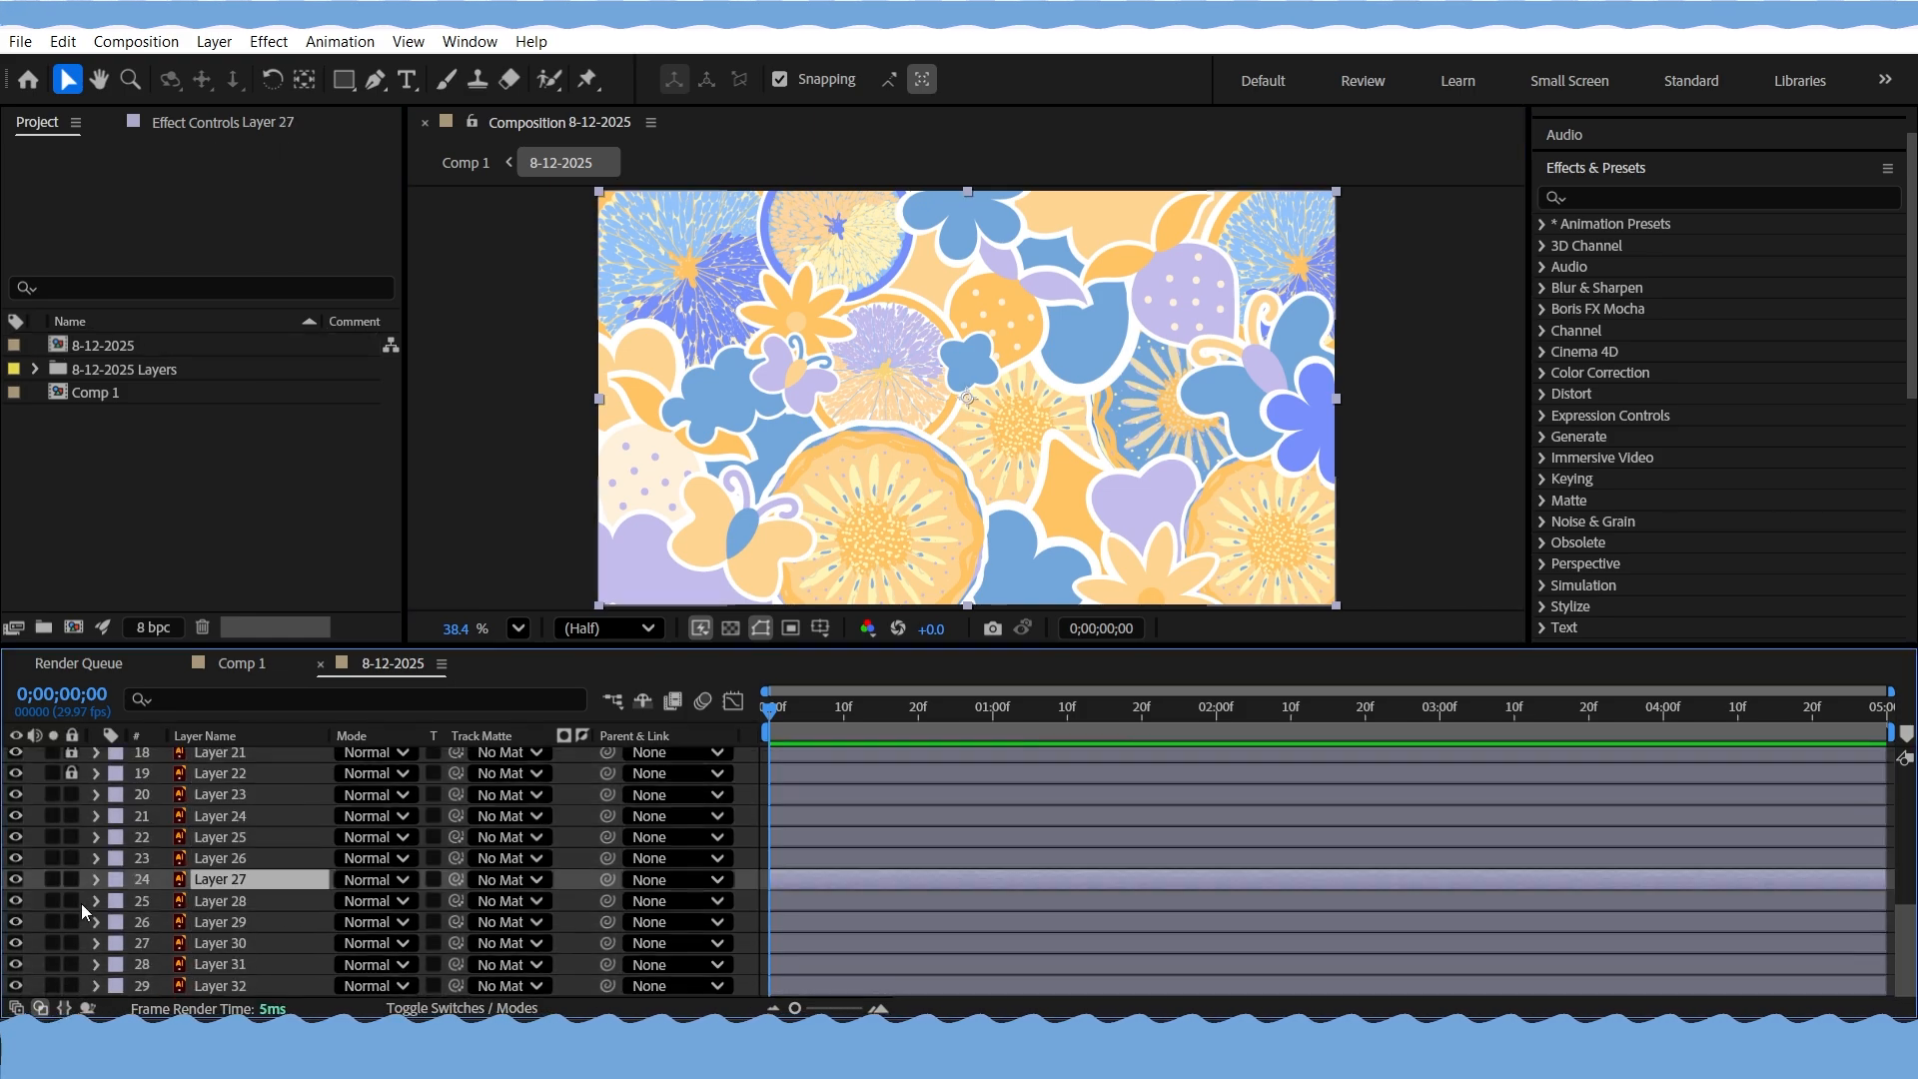
{"action": "left_click_drag", "start_coordinate": [82, 904], "coordinate": [15, 756]}
{"action": "scroll", "coordinate": [12, 879], "scroll_direction": "up", "scroll_amount": 6}
{"action": "scroll", "coordinate": [30, 799], "scroll_direction": "down", "scroll_amount": 6}
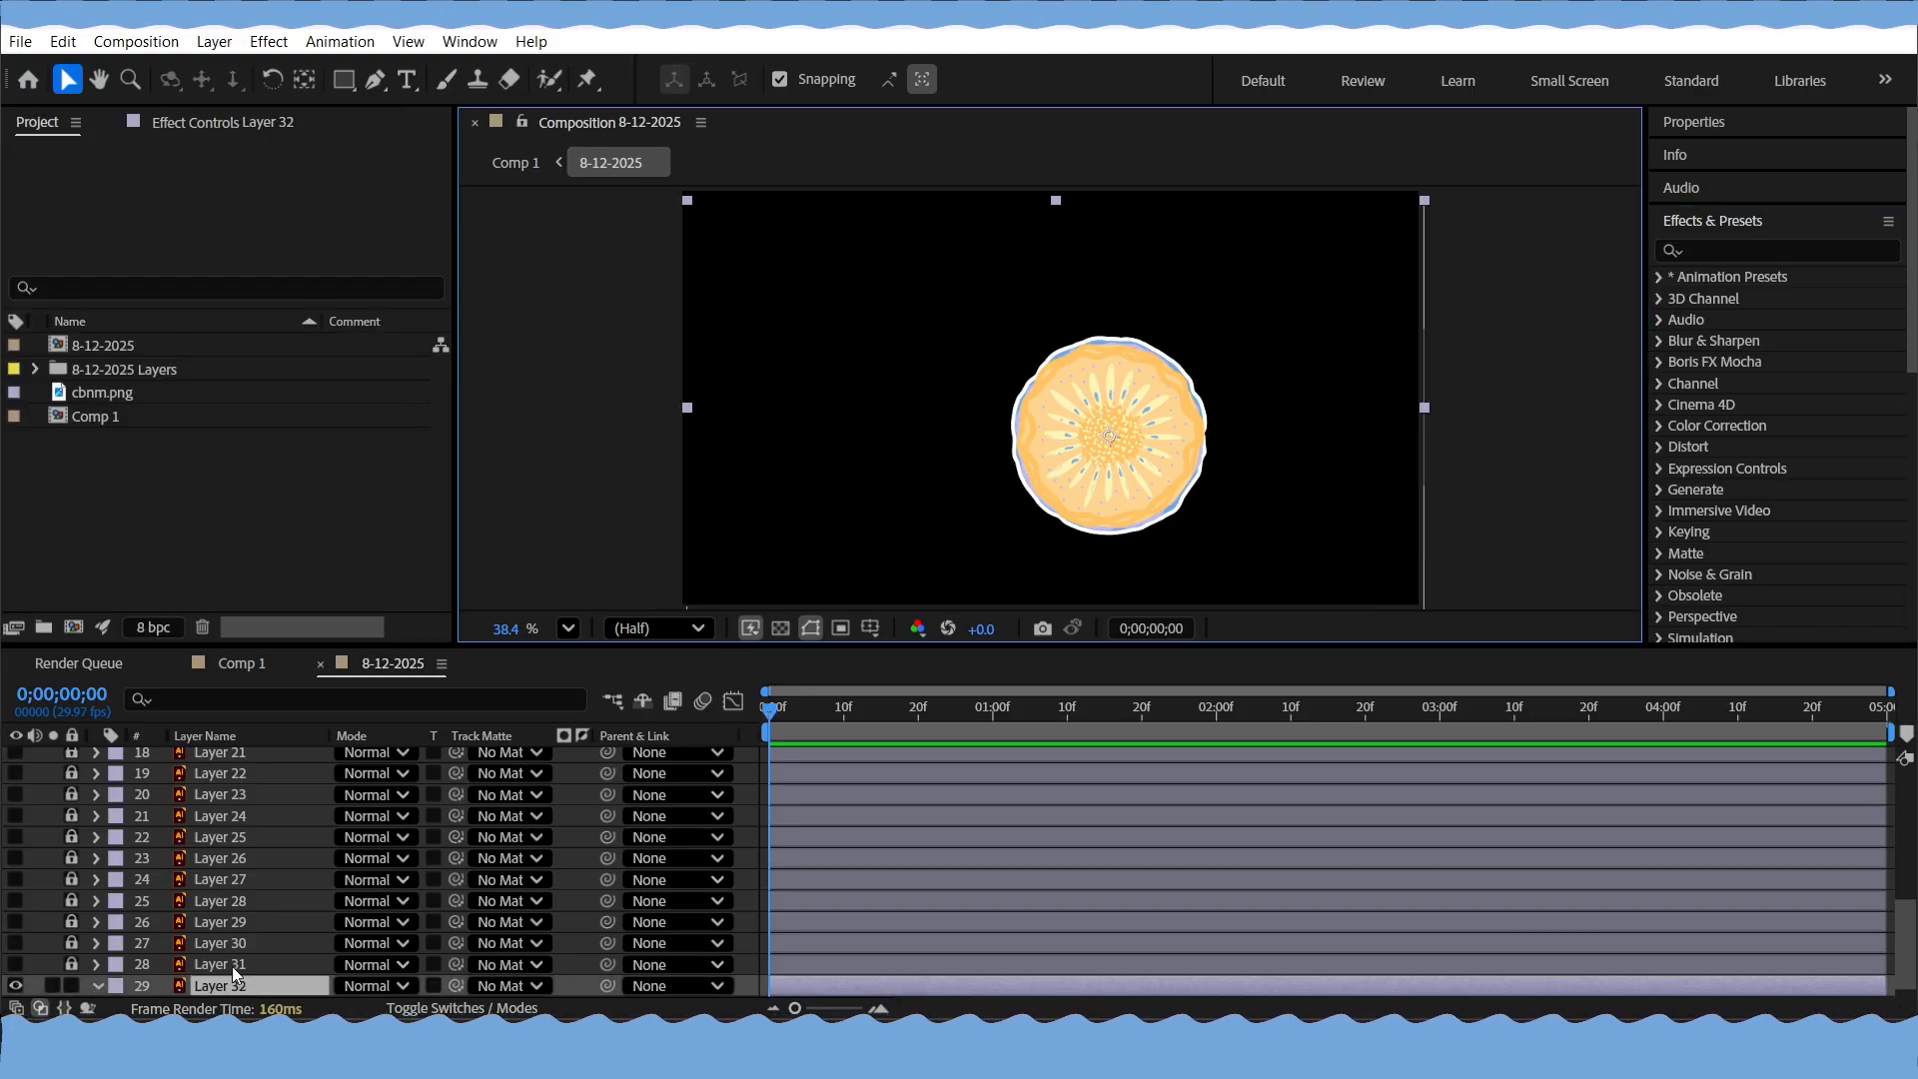
Reveal Layer 32's Rotation property, its Scale property, and its full set of Transform properties
{"action": "key", "text": "r"}
{"action": "key", "text": "s"}
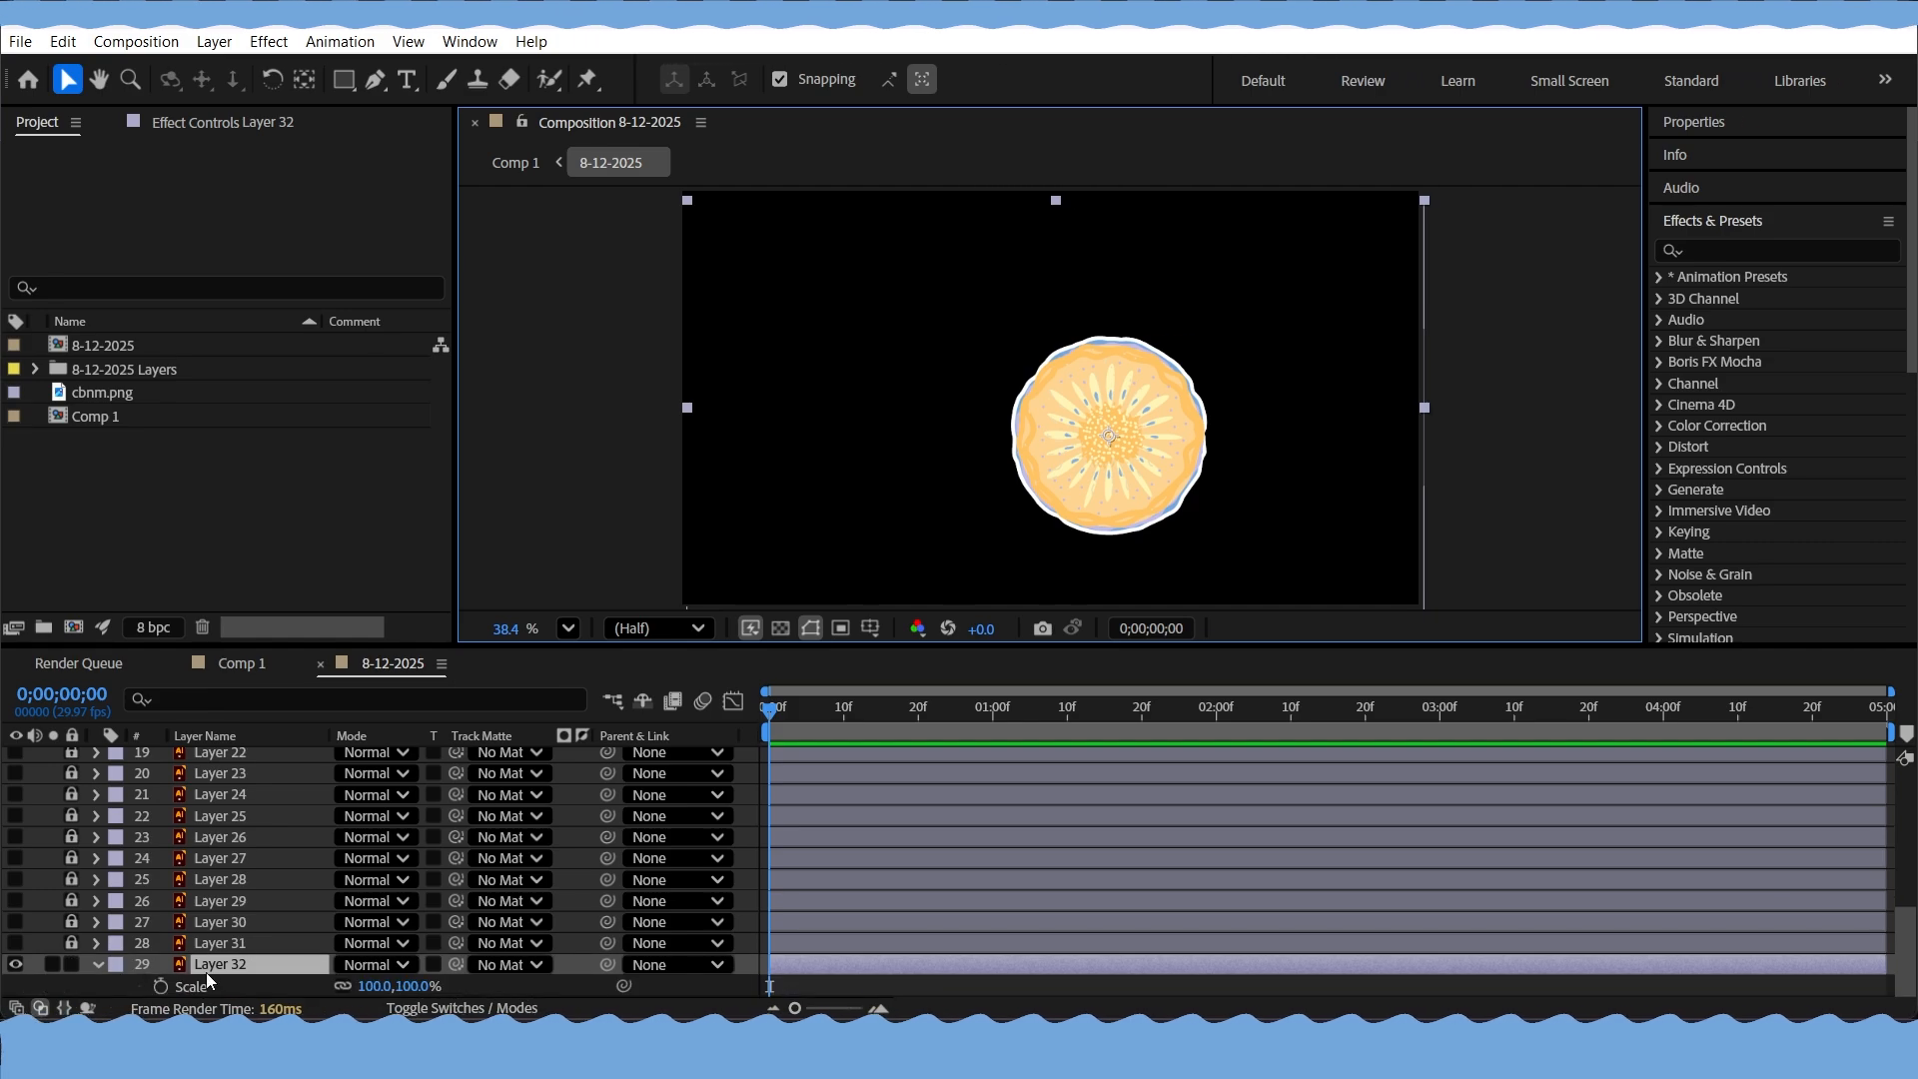
{"action": "left_click", "coordinate": [98, 964]}
{"action": "left_click", "coordinate": [98, 985]}
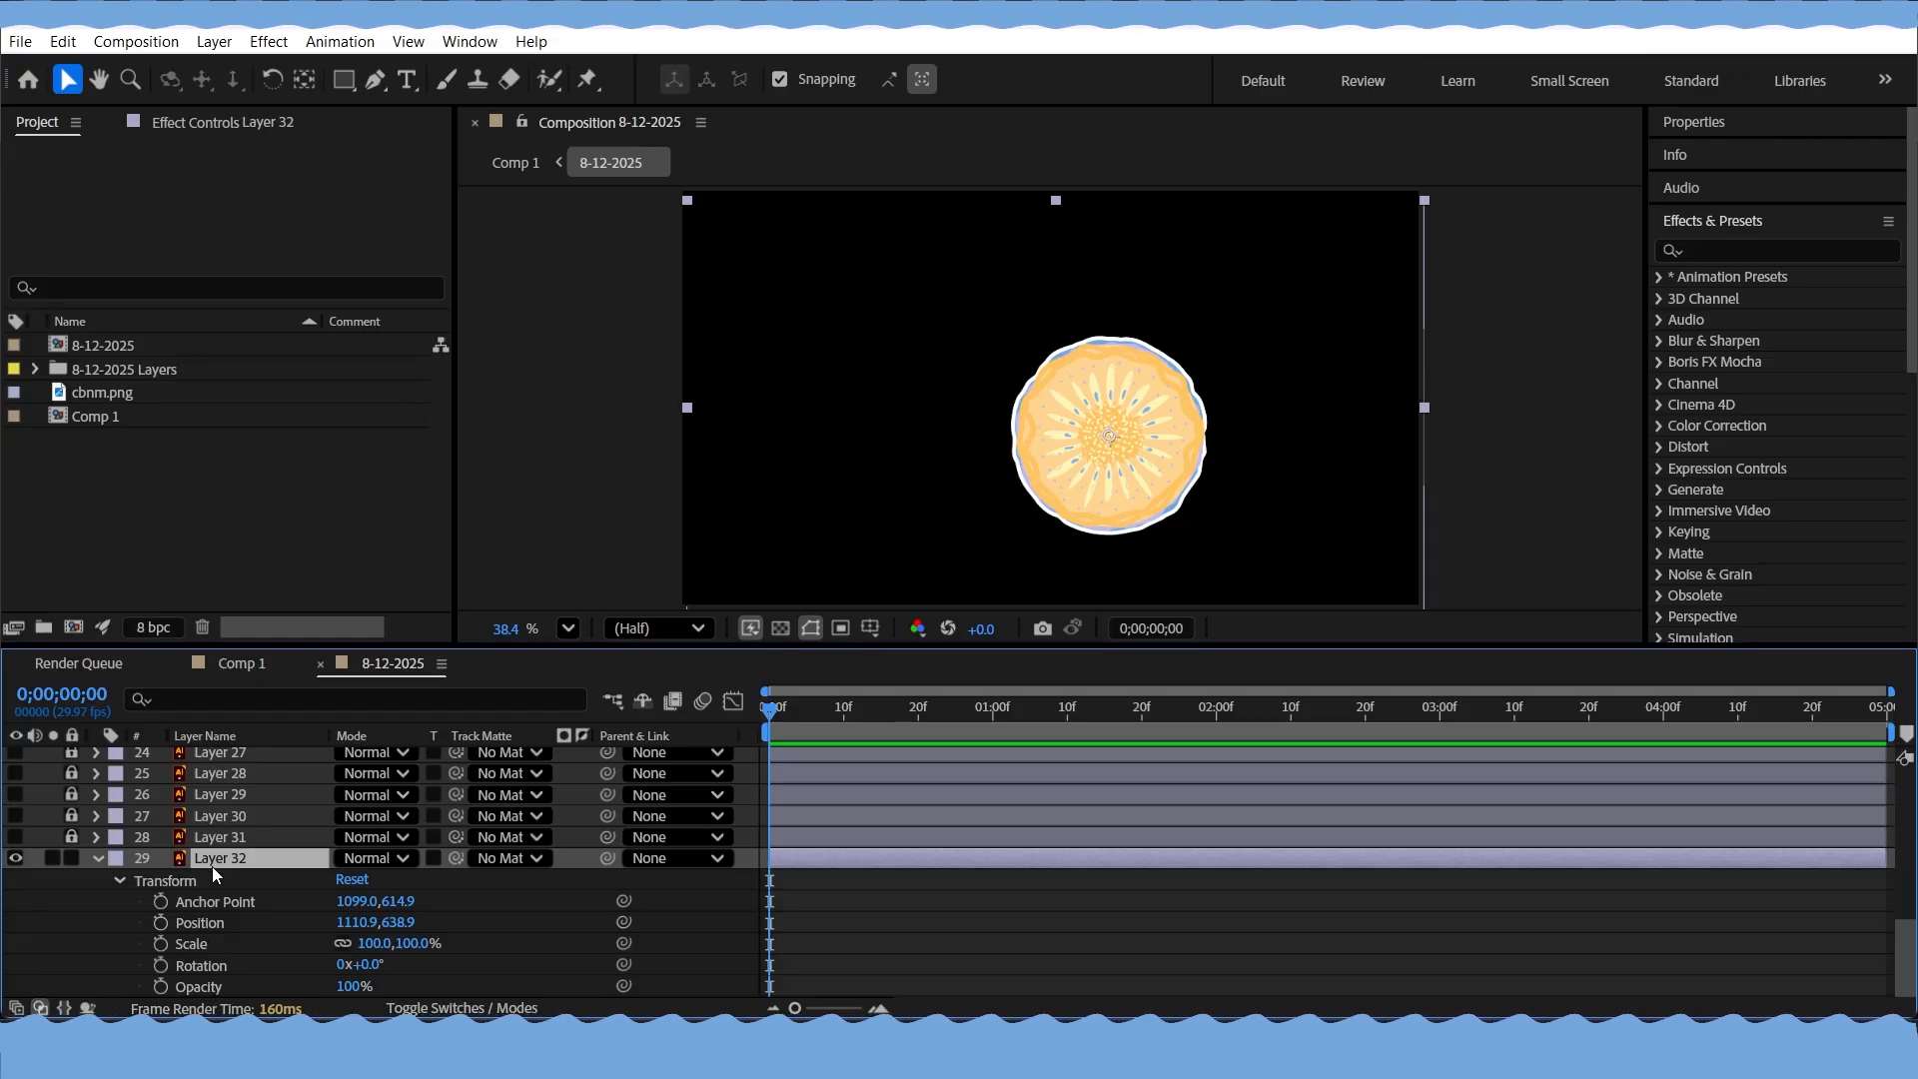
Collapse Layer 32's property list and expand its Transform properties again, repeating this twice
{"action": "key", "text": "u"}
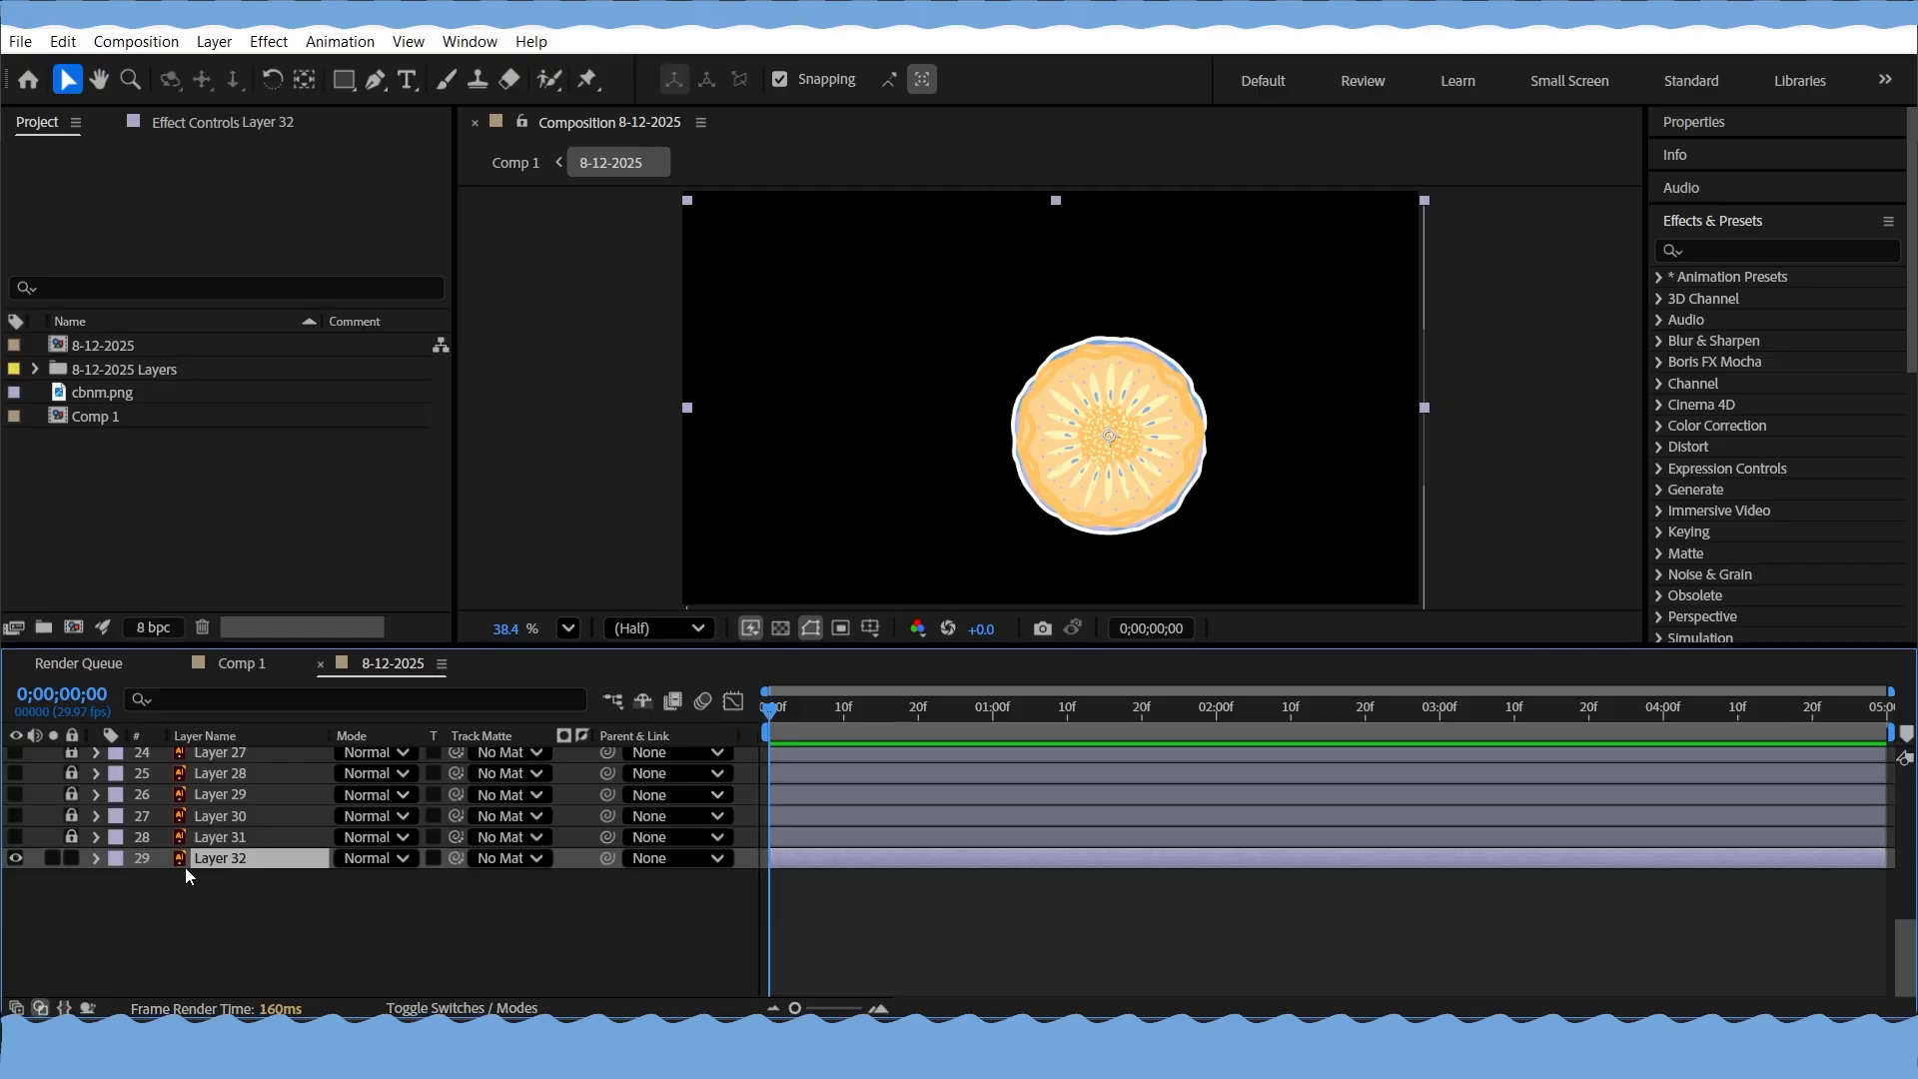
{"action": "left_click", "coordinate": [96, 858]}
{"action": "left_click", "coordinate": [115, 880]}
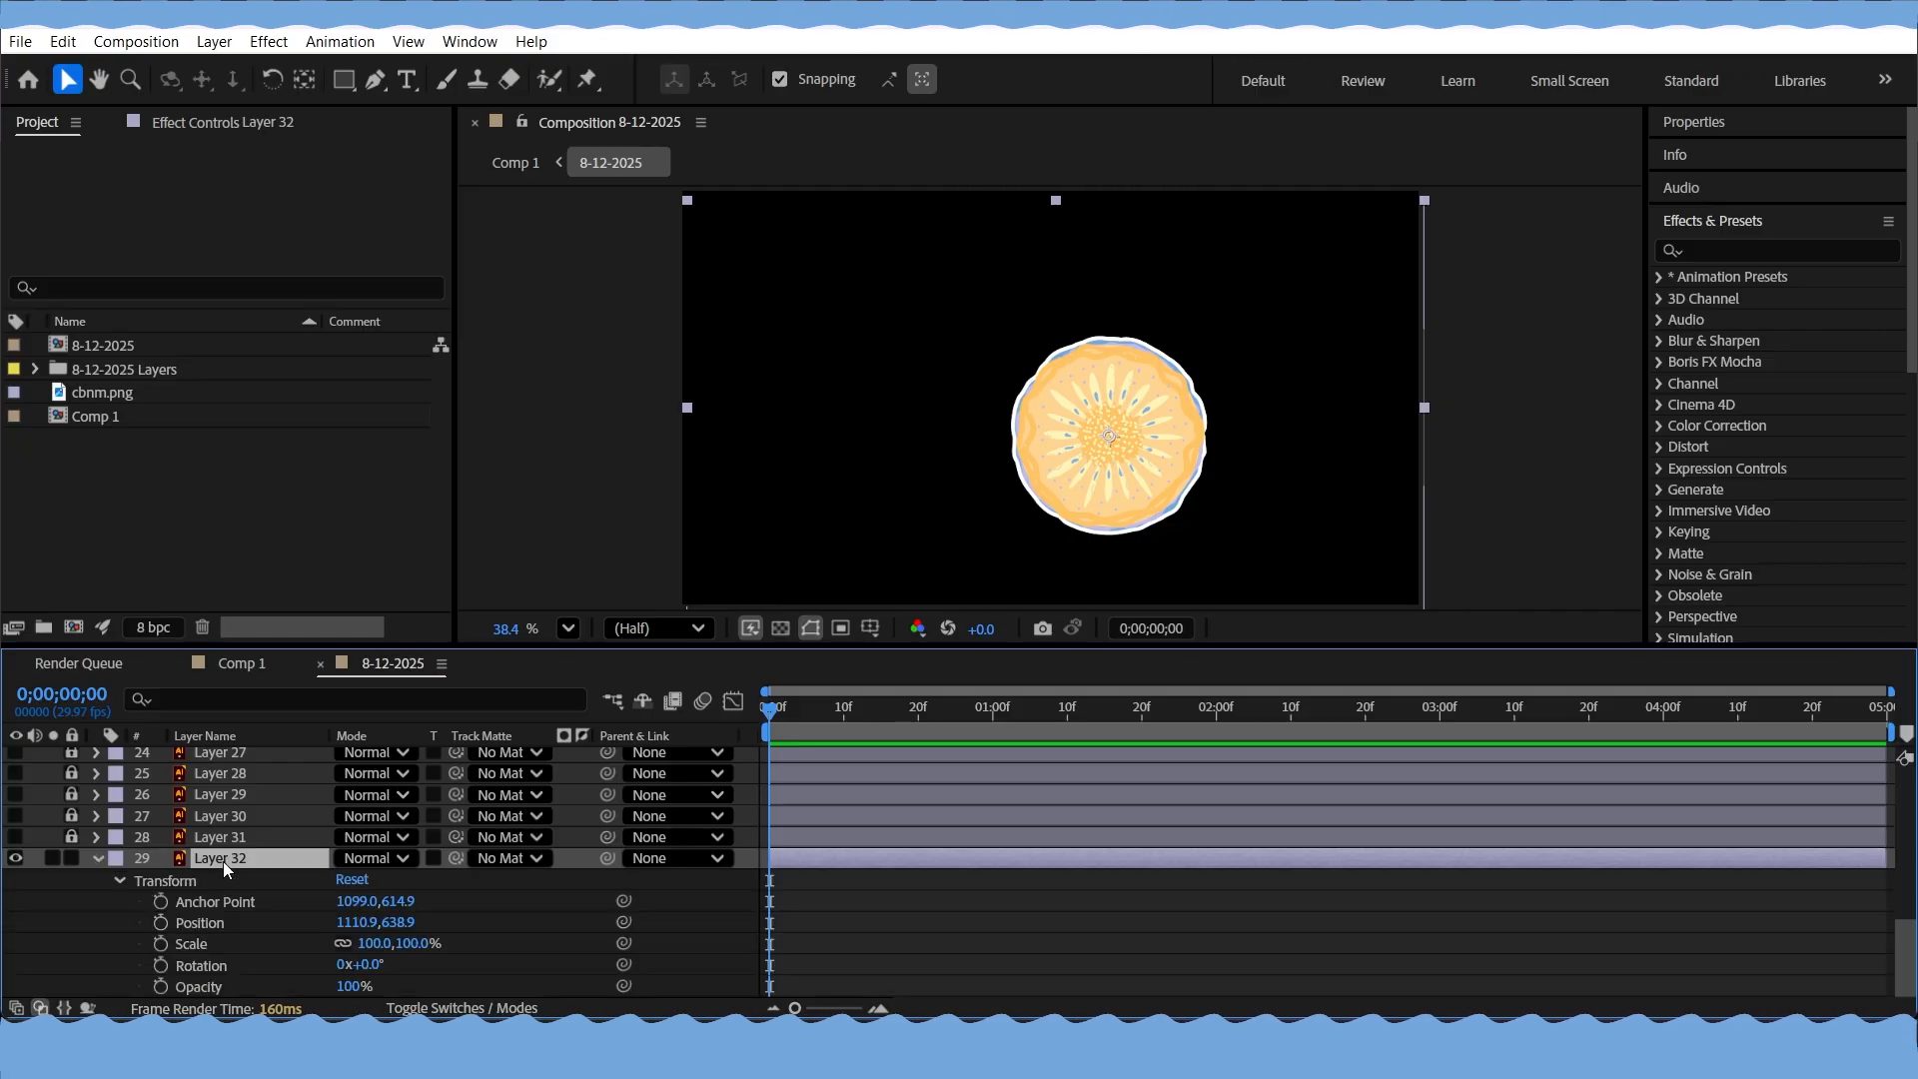
{"action": "key", "text": "u"}
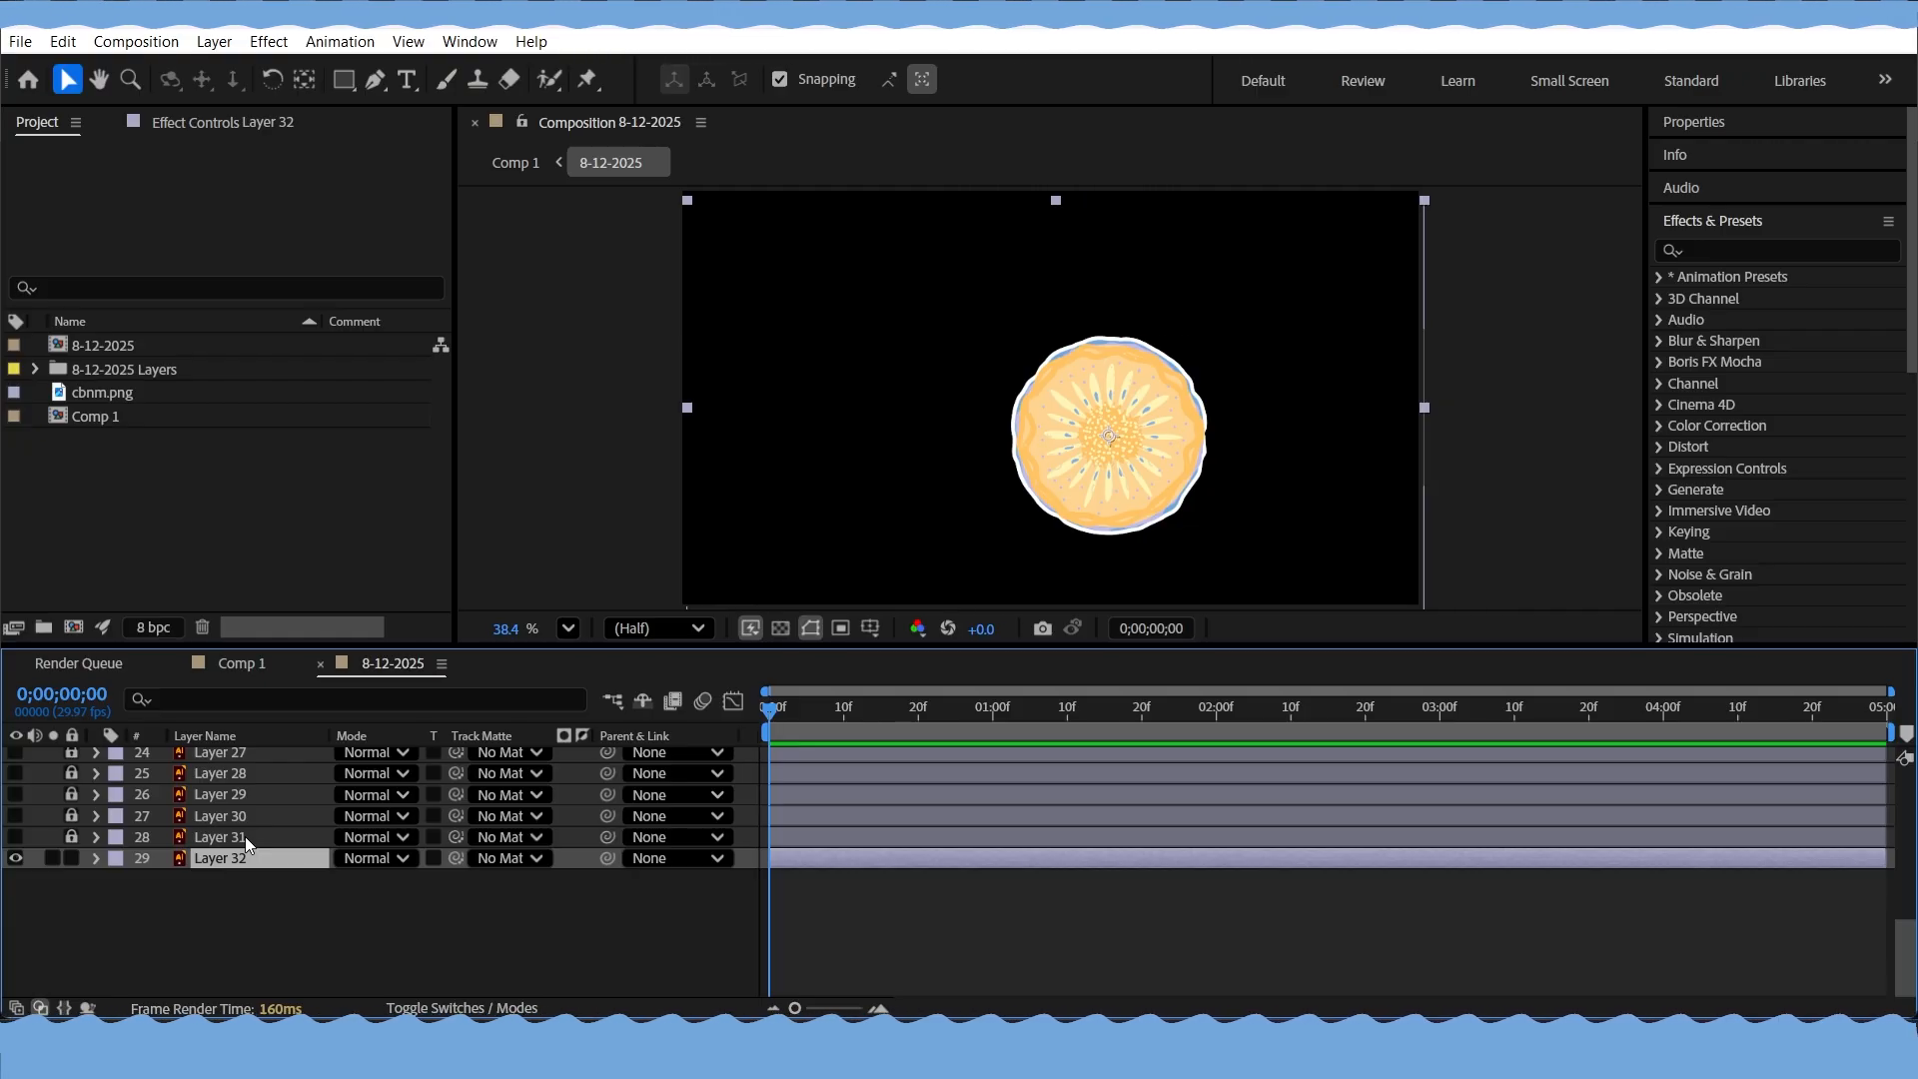
{"action": "left_click", "coordinate": [96, 858]}
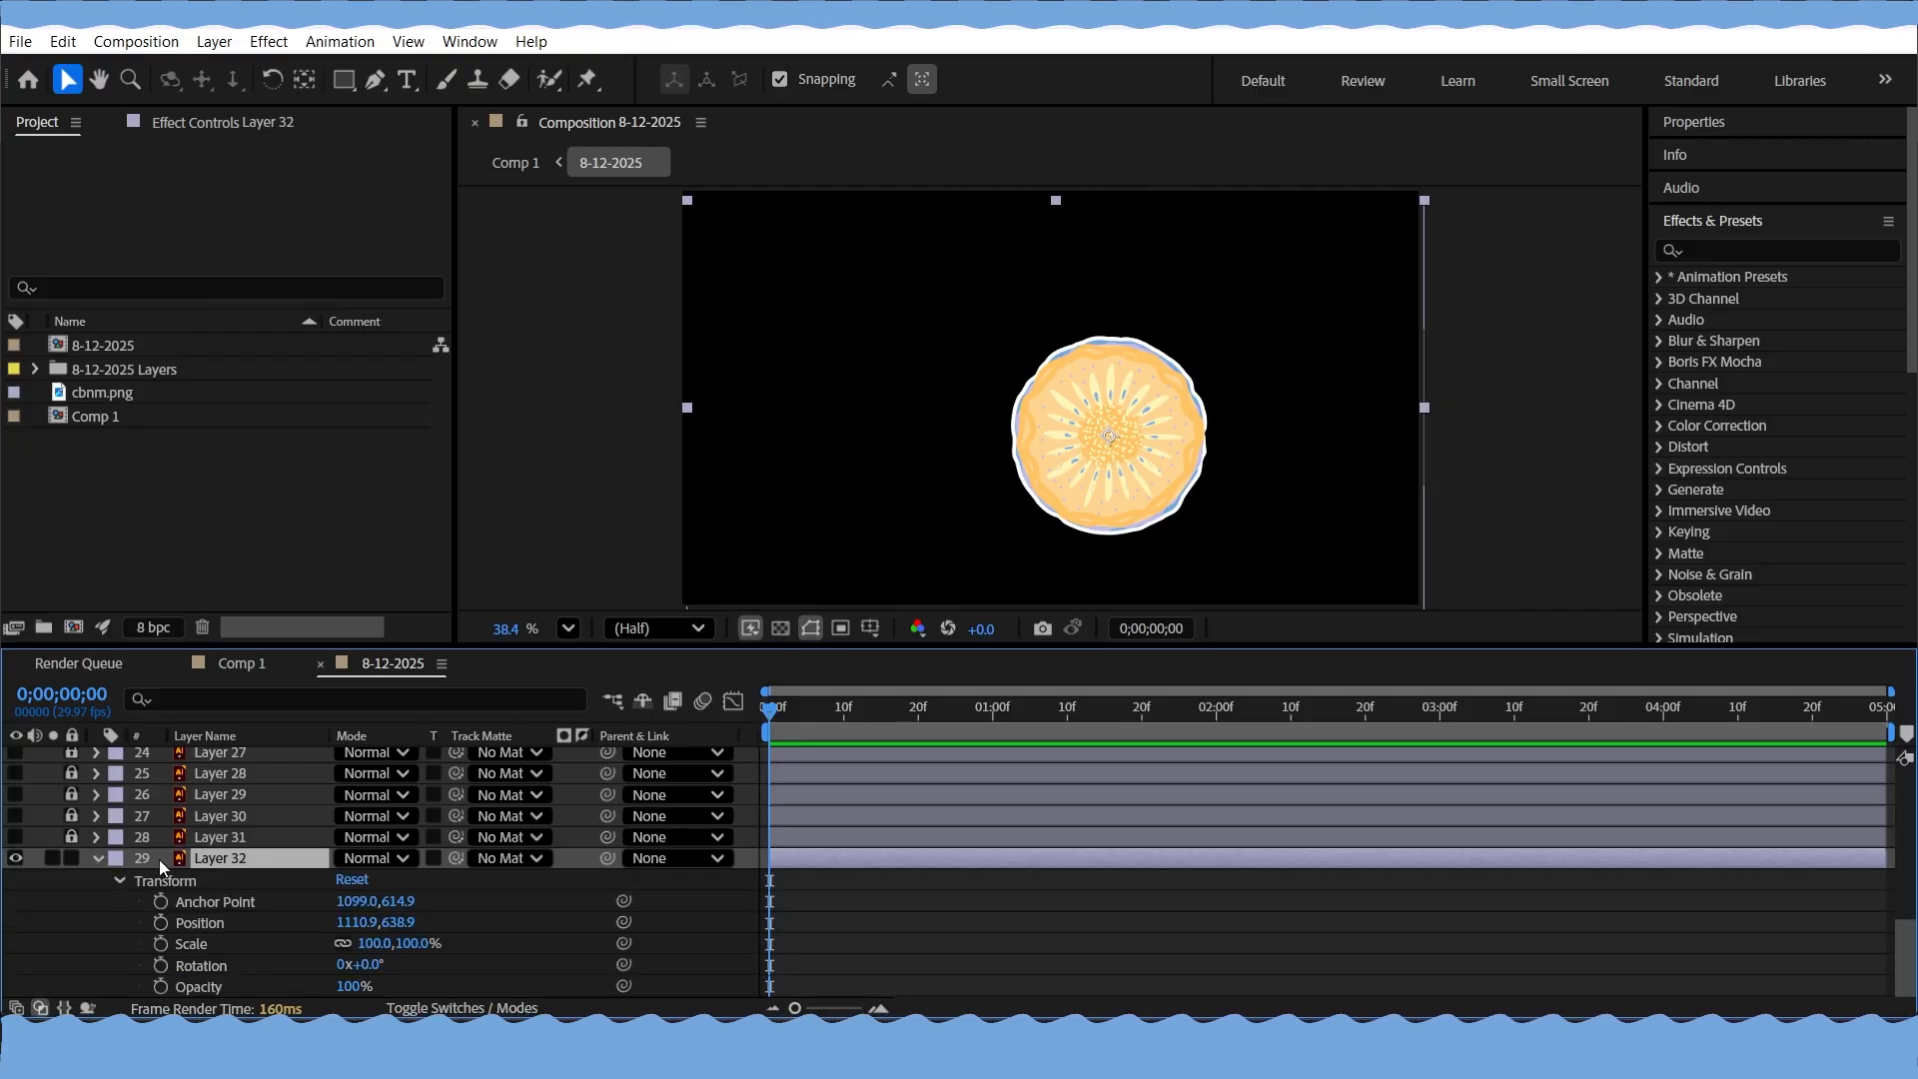
Isolate Layer 32's Position, Scale and Anchor Point properties in turn, ending with only Anchor Point shown
{"action": "key", "text": "p"}
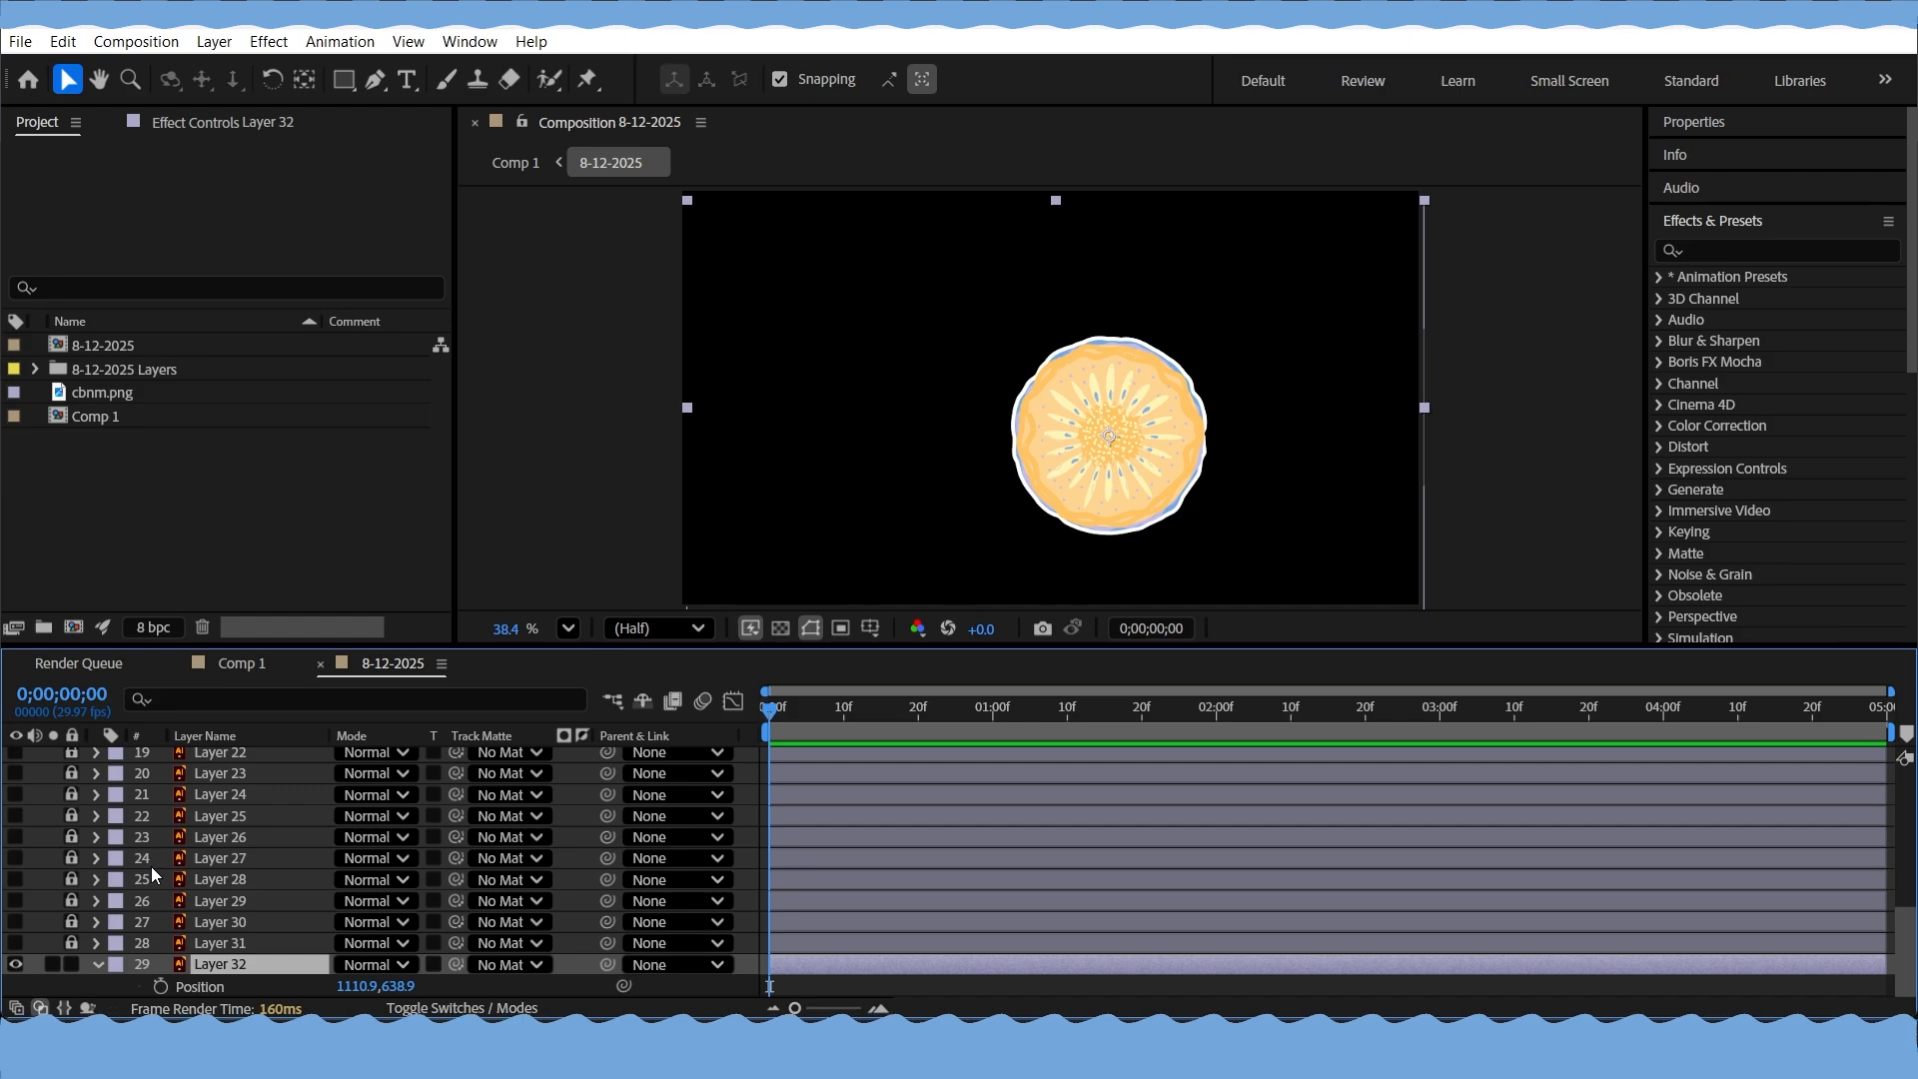
{"action": "key", "text": "s"}
{"action": "left_click", "coordinate": [97, 966]}
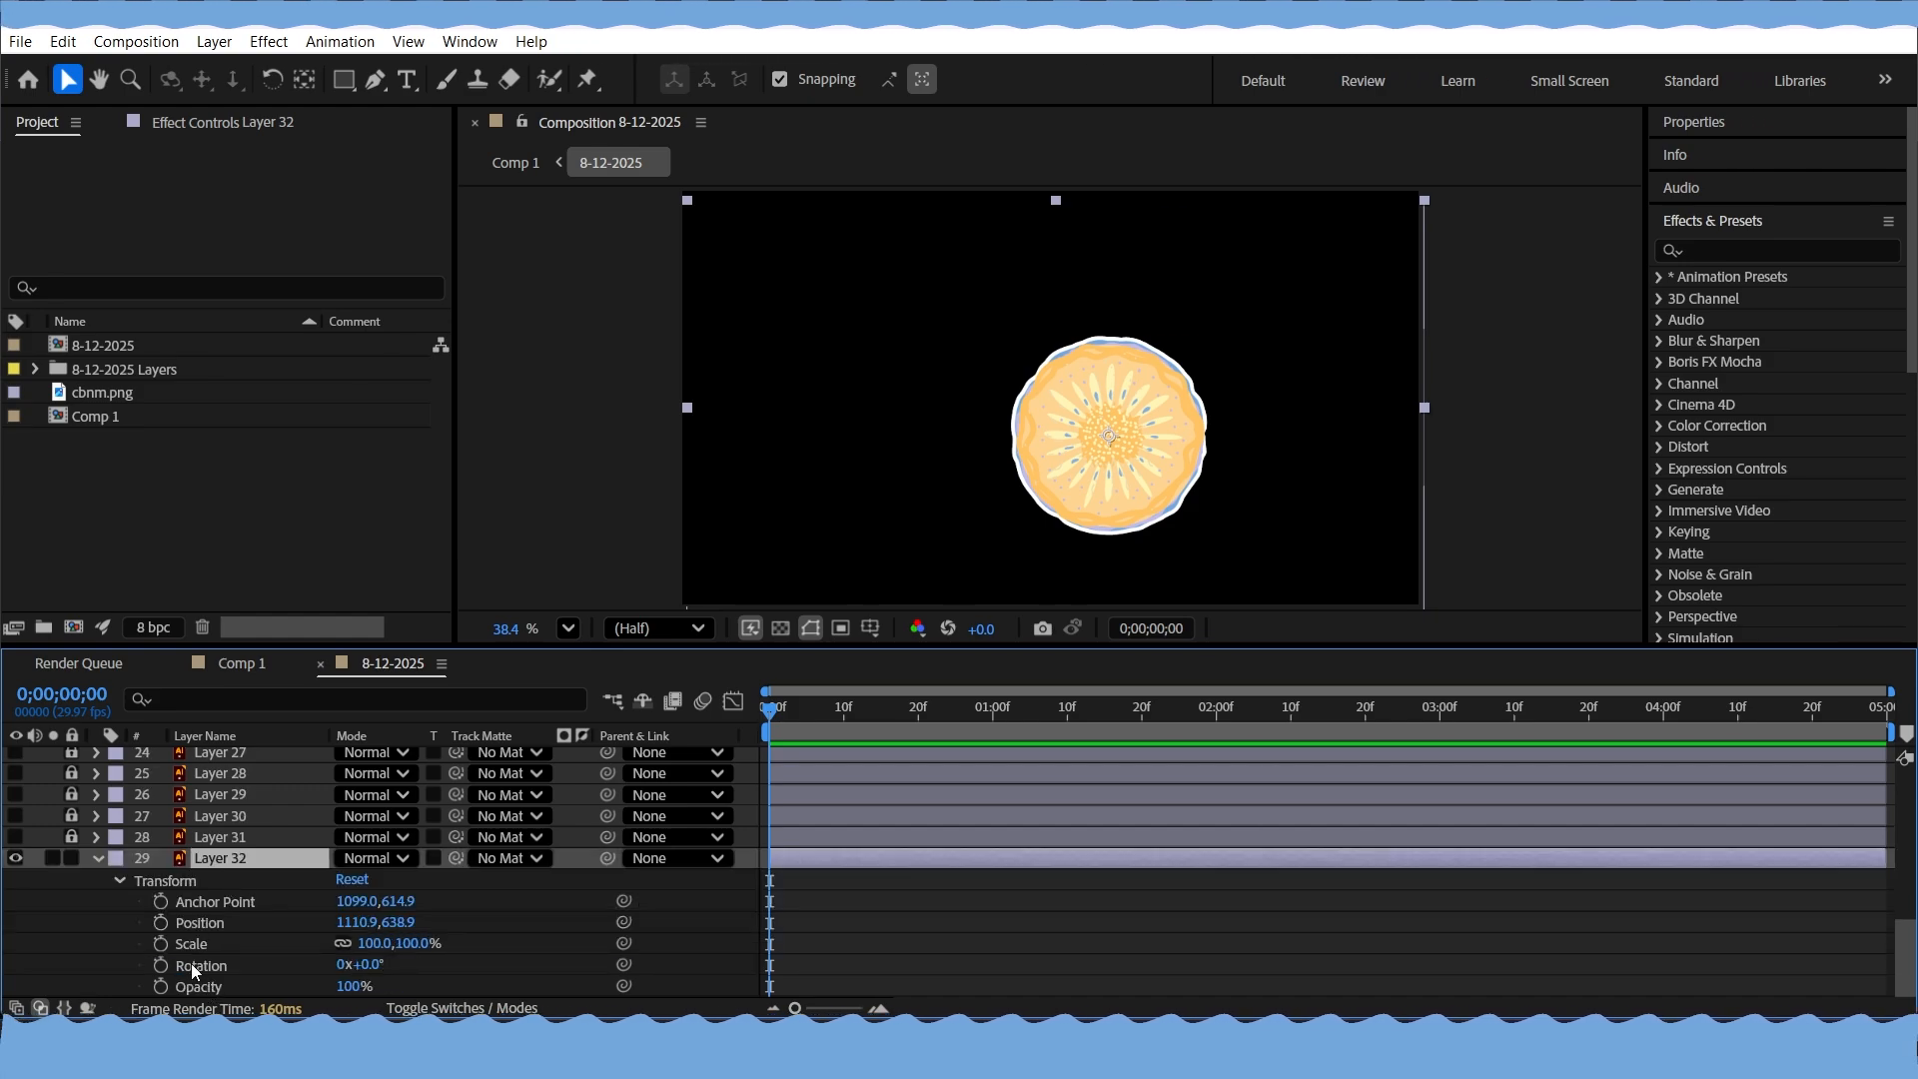
{"action": "key", "text": "a"}
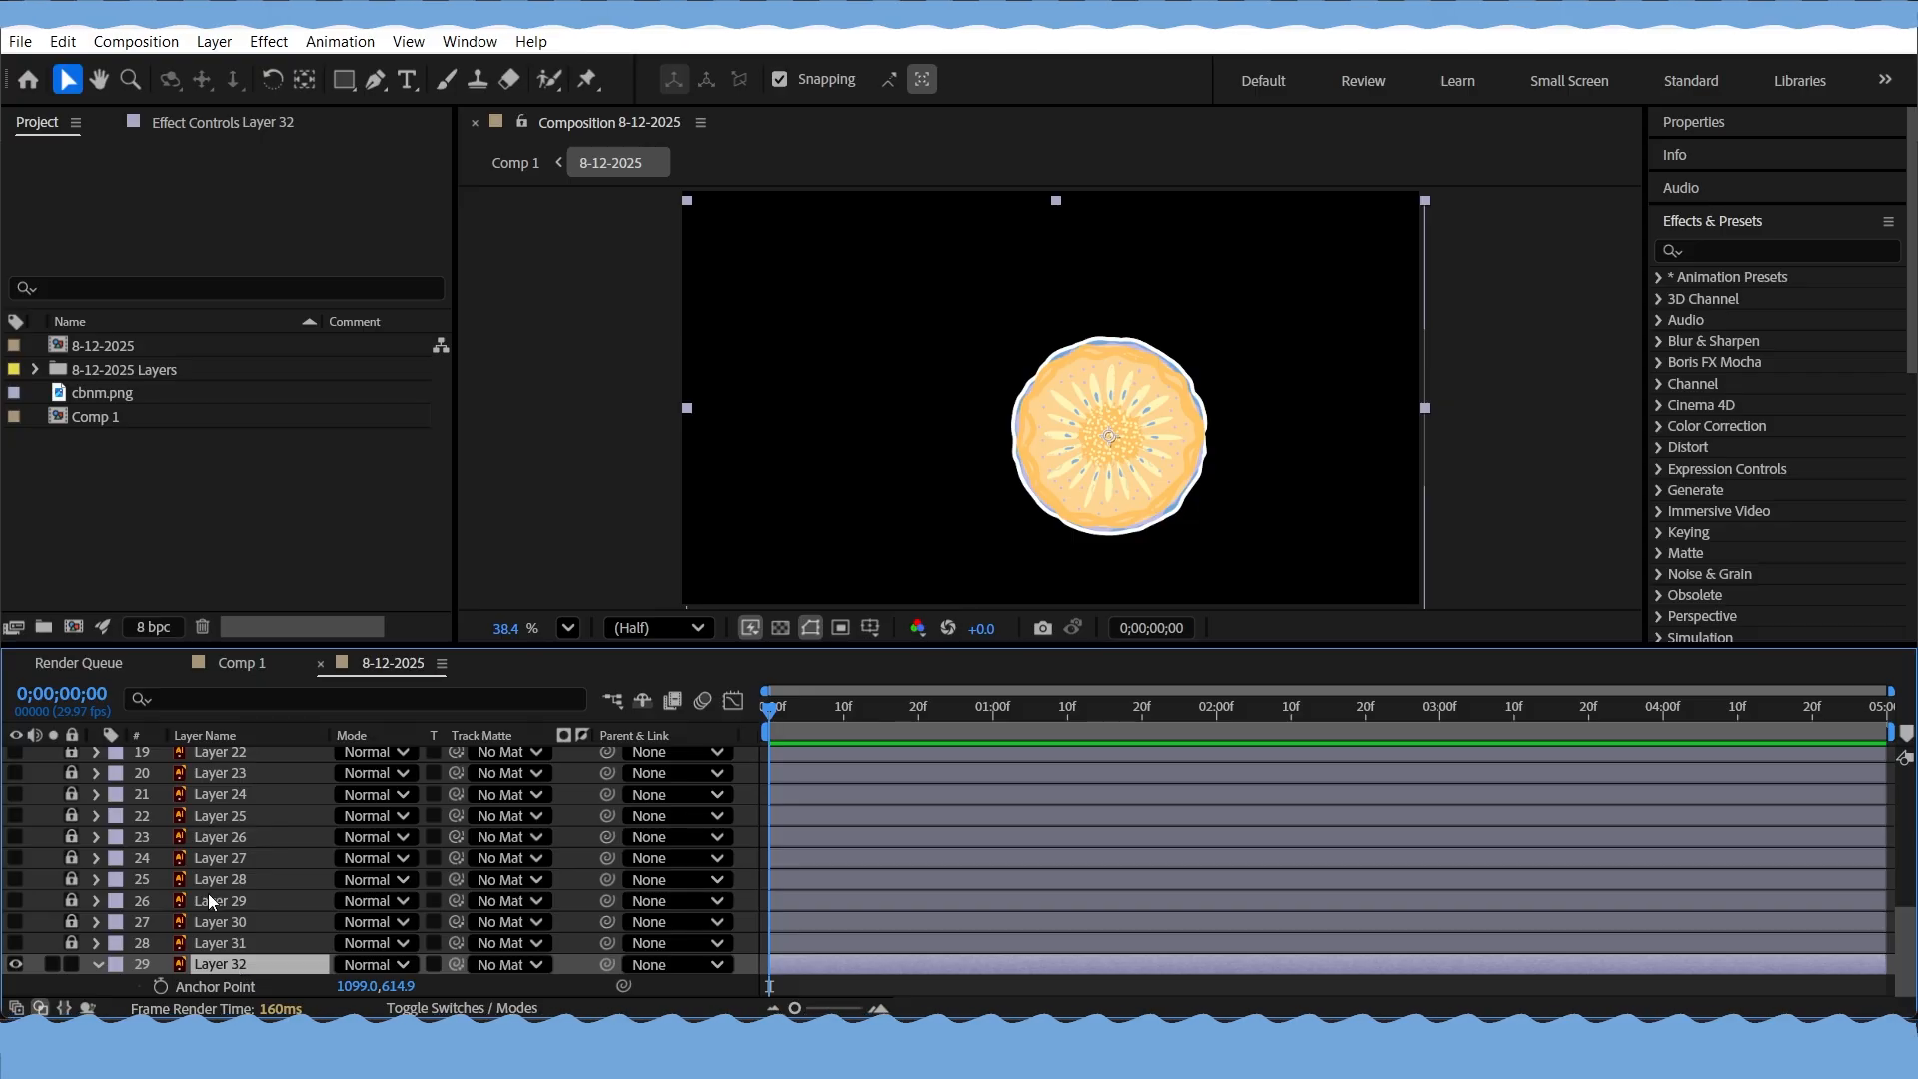
Show only Layer 32's Scale property and keyframe it at 100% at frames 0 and 20
{"action": "key", "text": "s"}
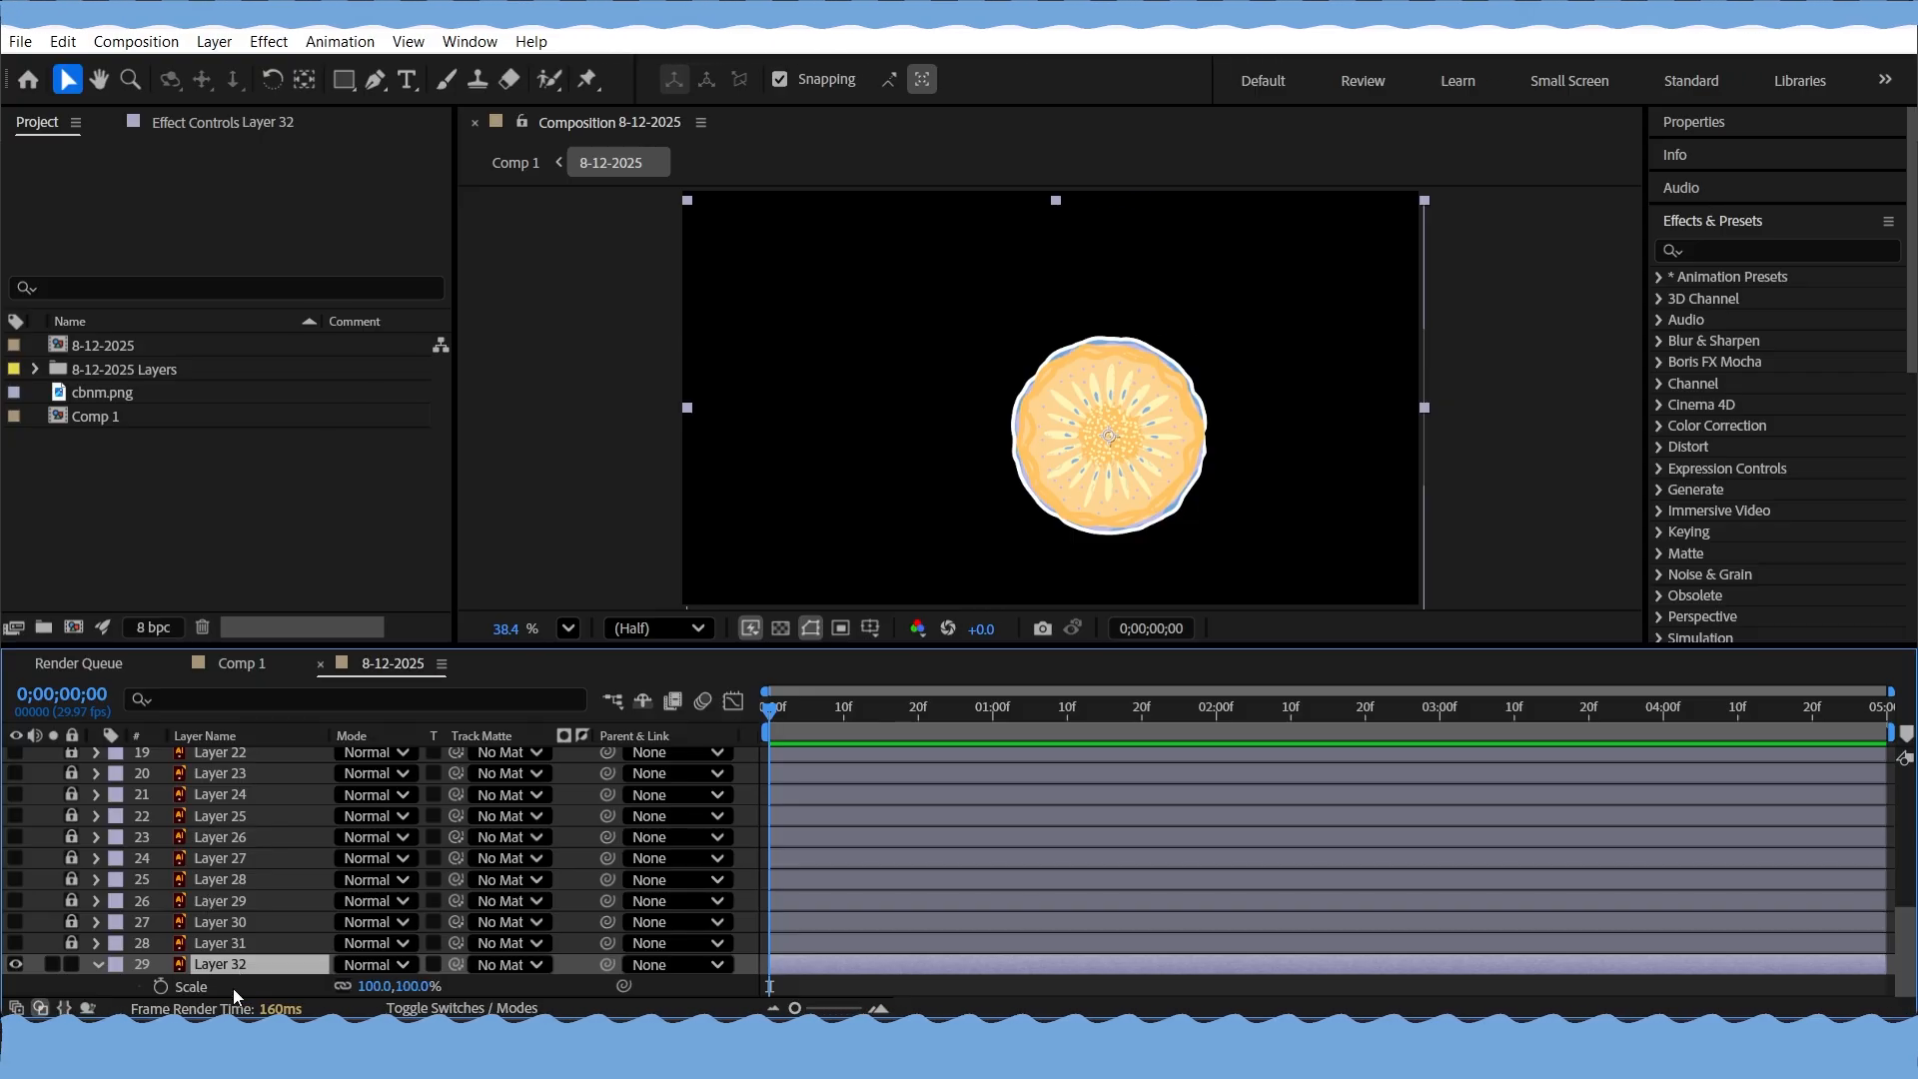
{"action": "left_click", "coordinate": [160, 985]}
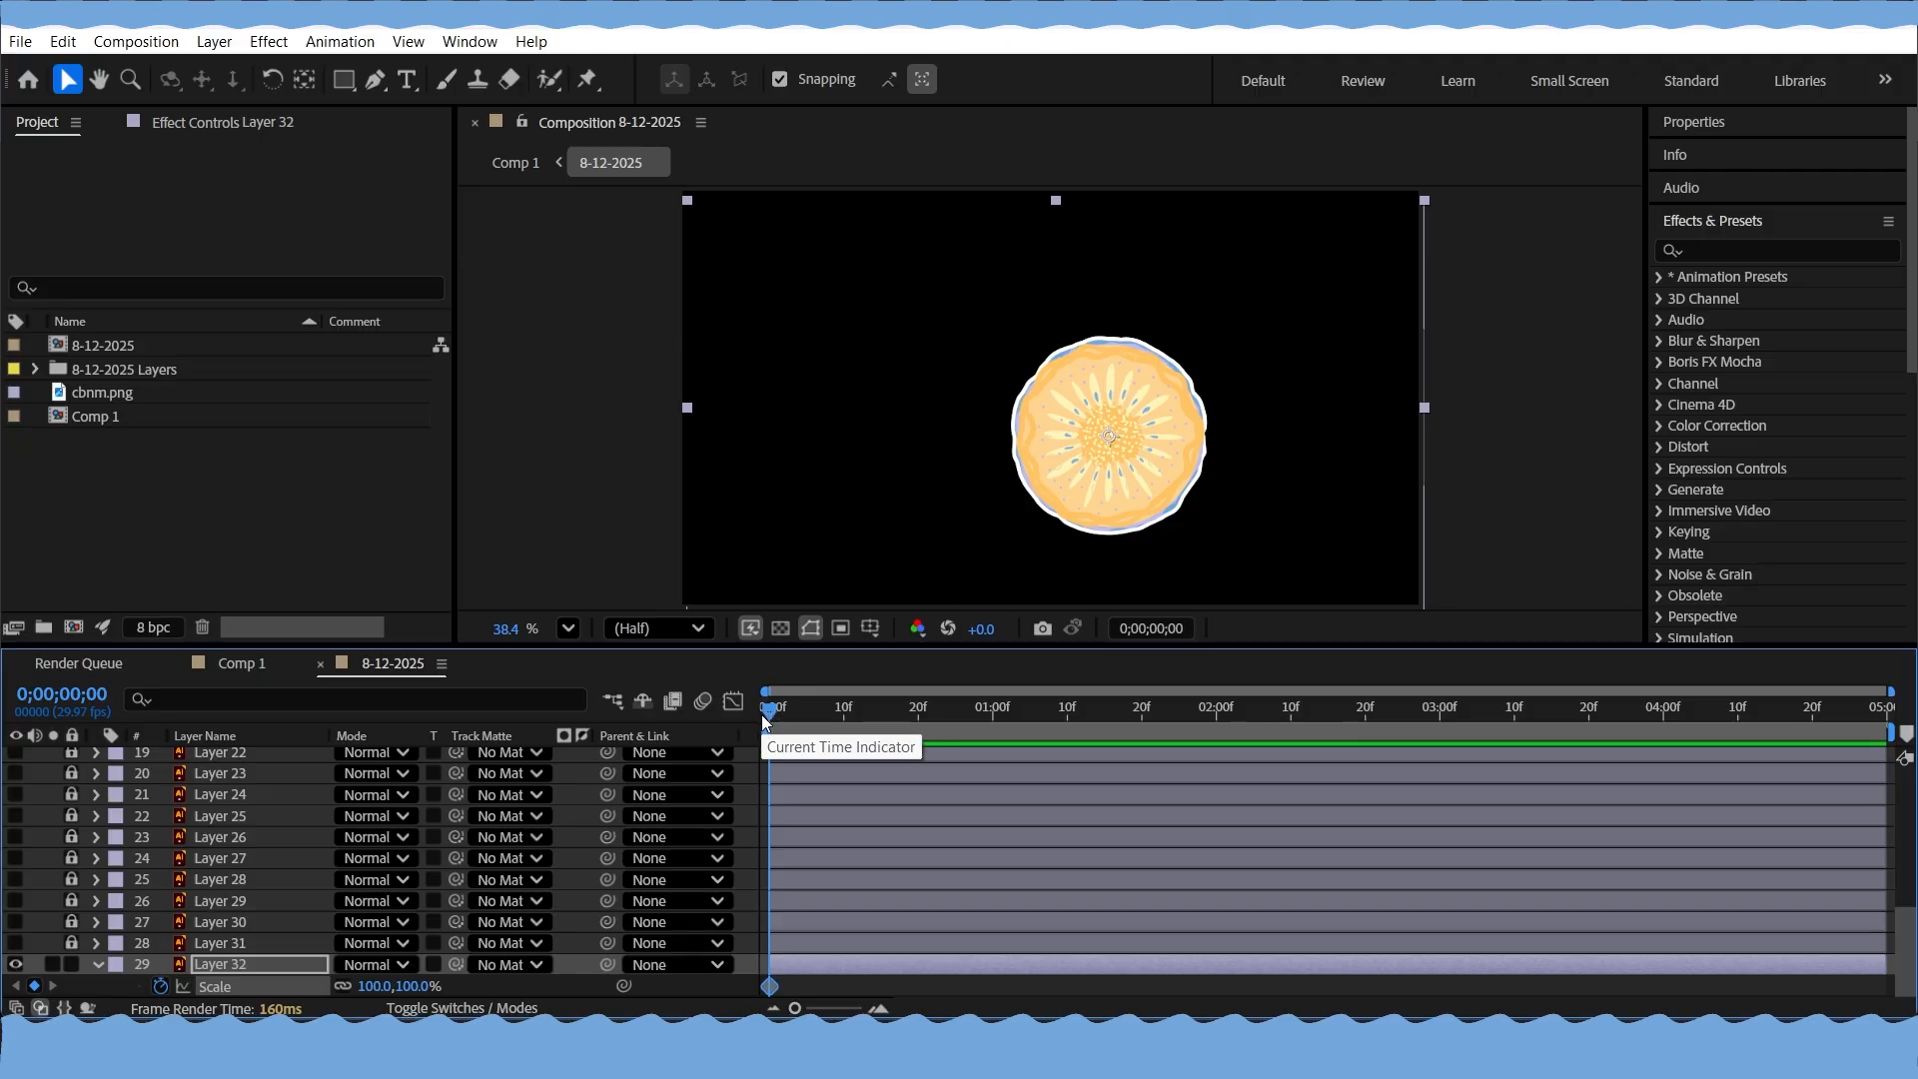
{"action": "left_click_drag", "start_coordinate": [772, 713], "coordinate": [919, 737]}
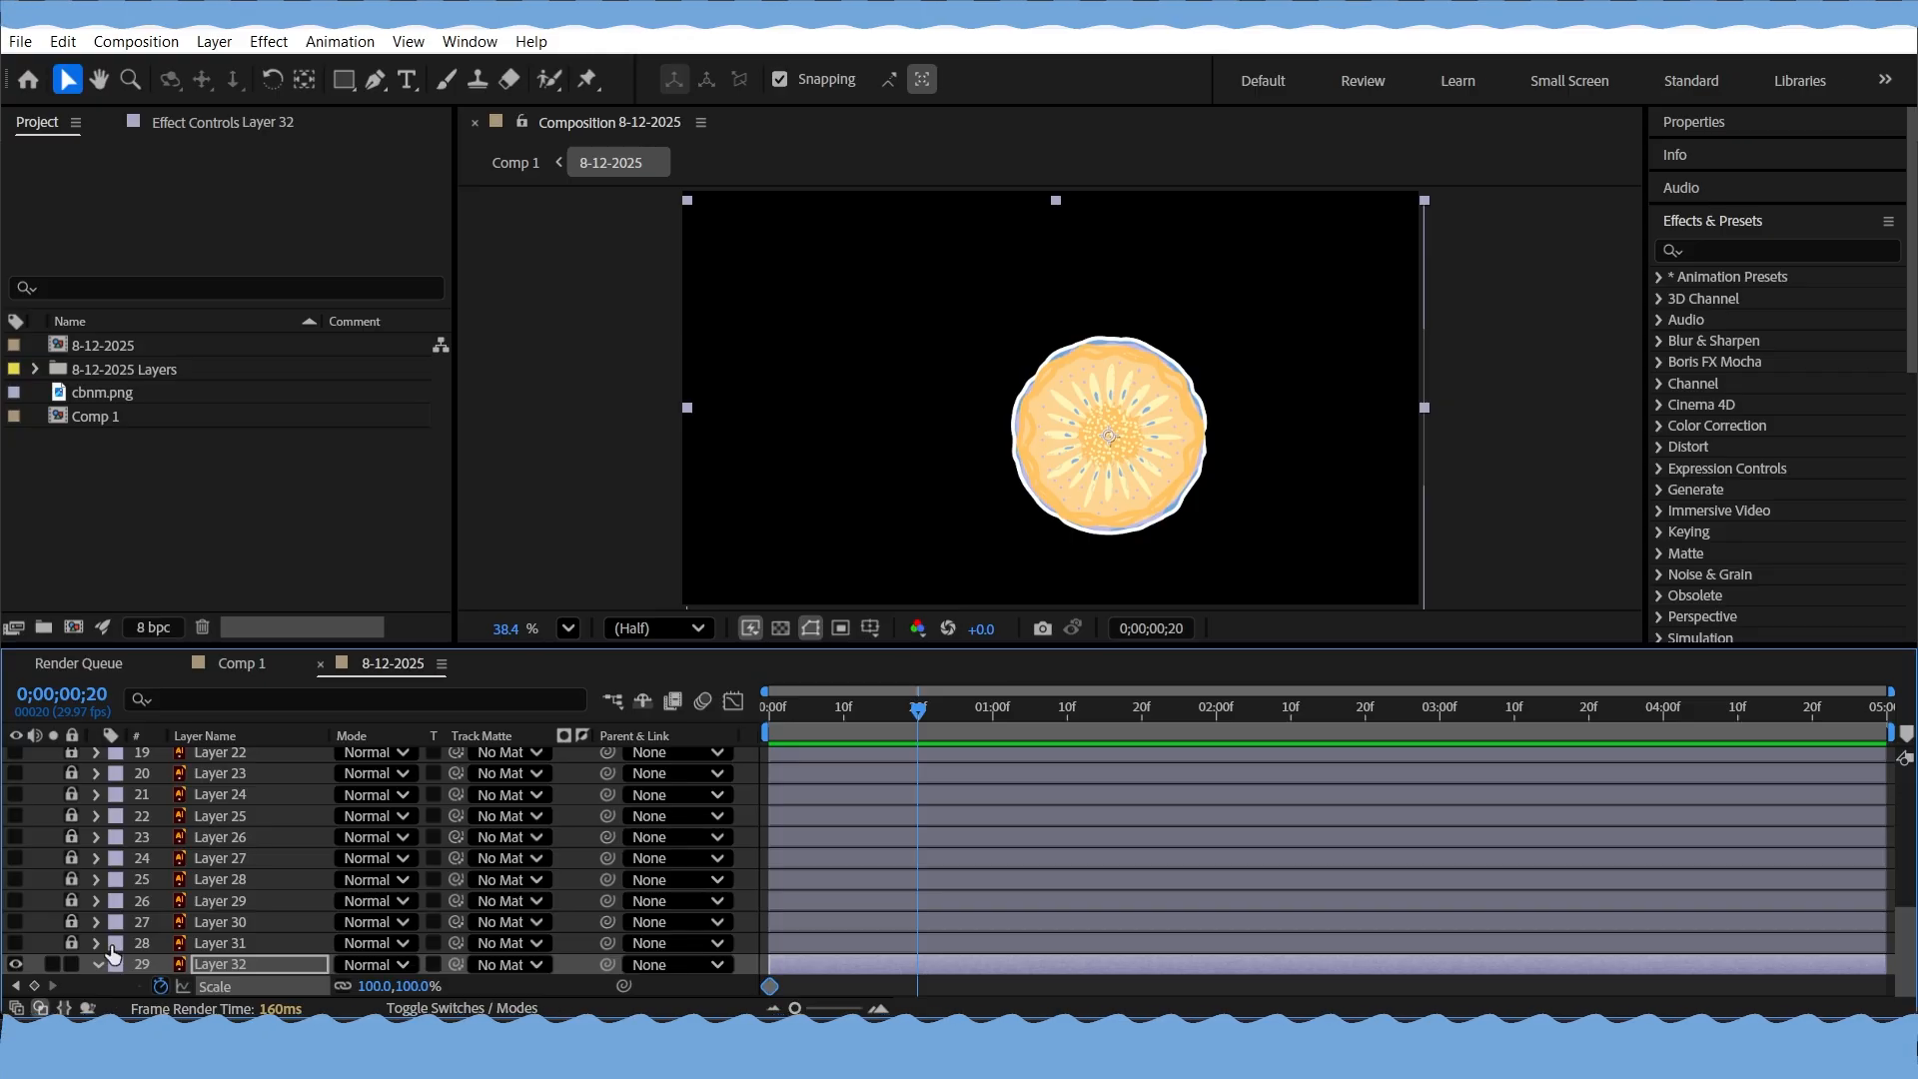
{"action": "left_click", "coordinate": [34, 987]}
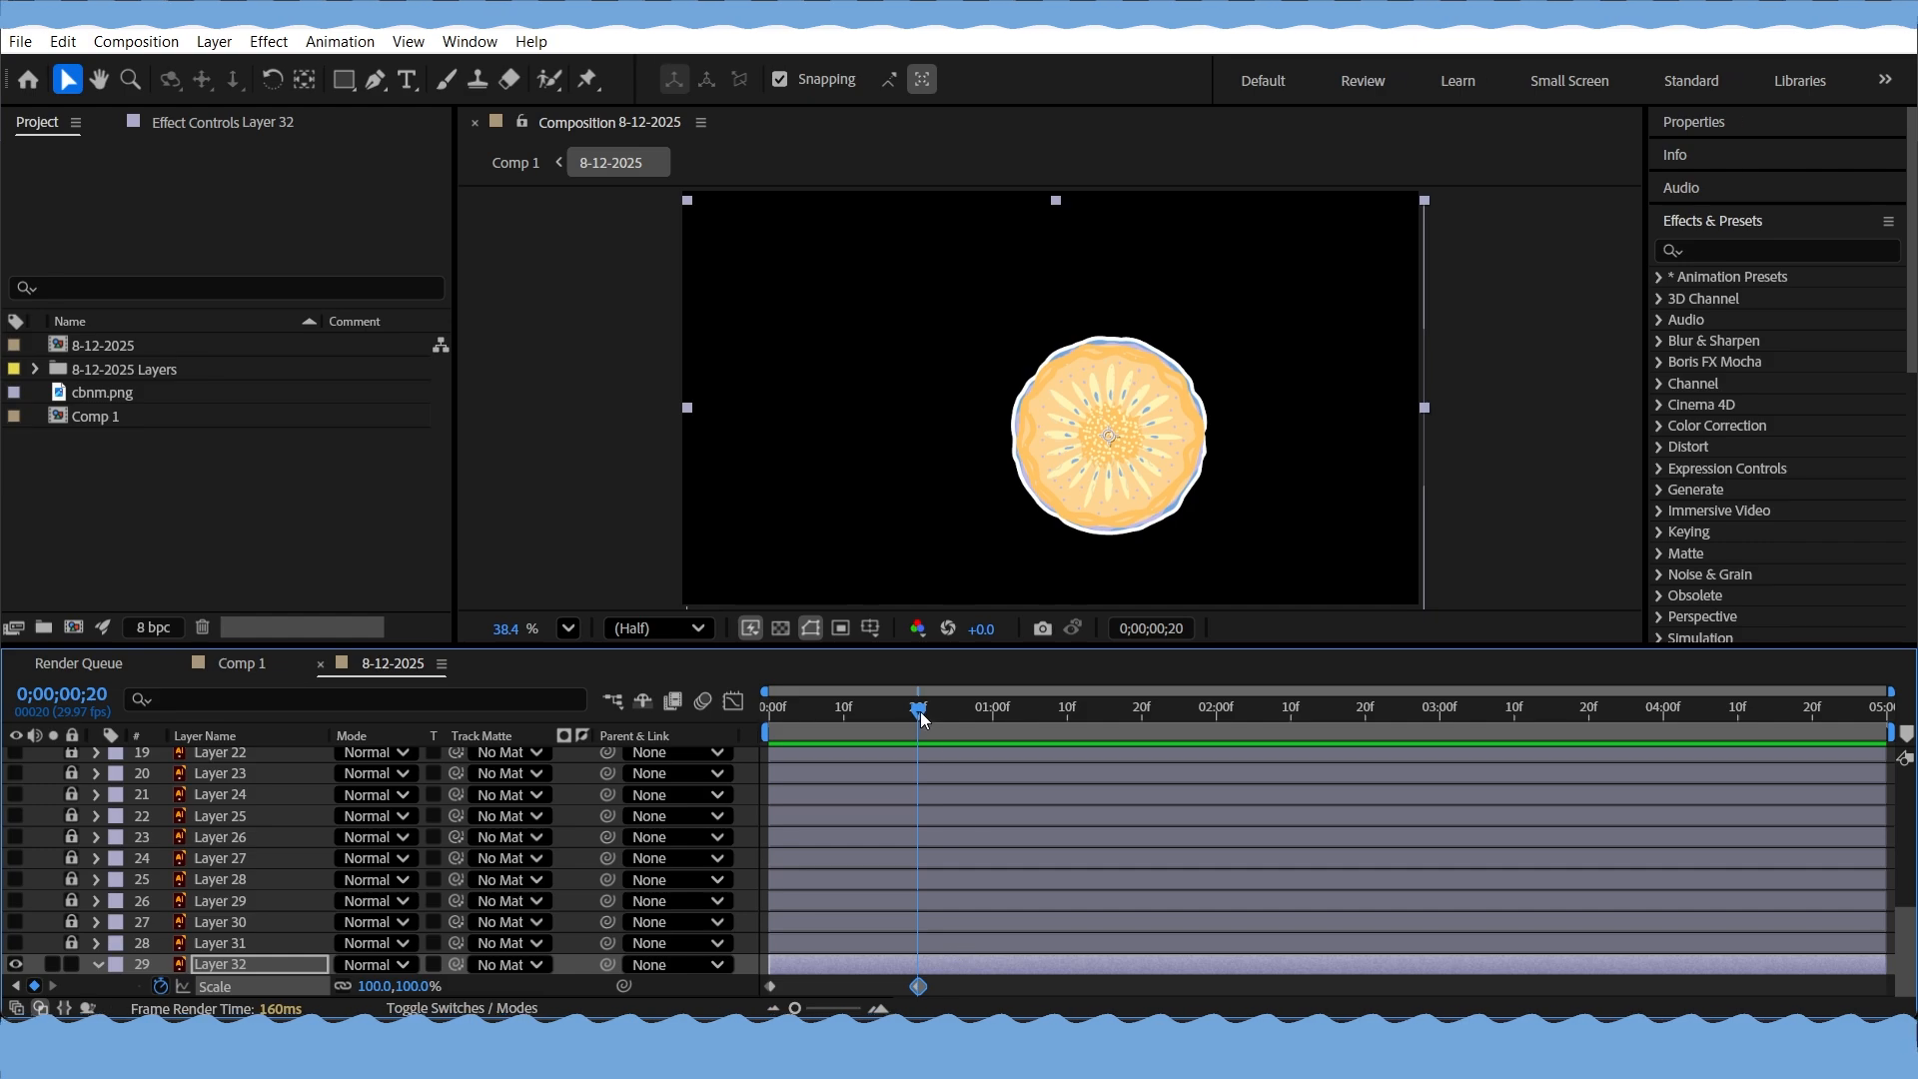
Play back Layer 32 and scrub between its Scale keyframes, returning to the start of the composition
{"action": "key", "text": "space"}
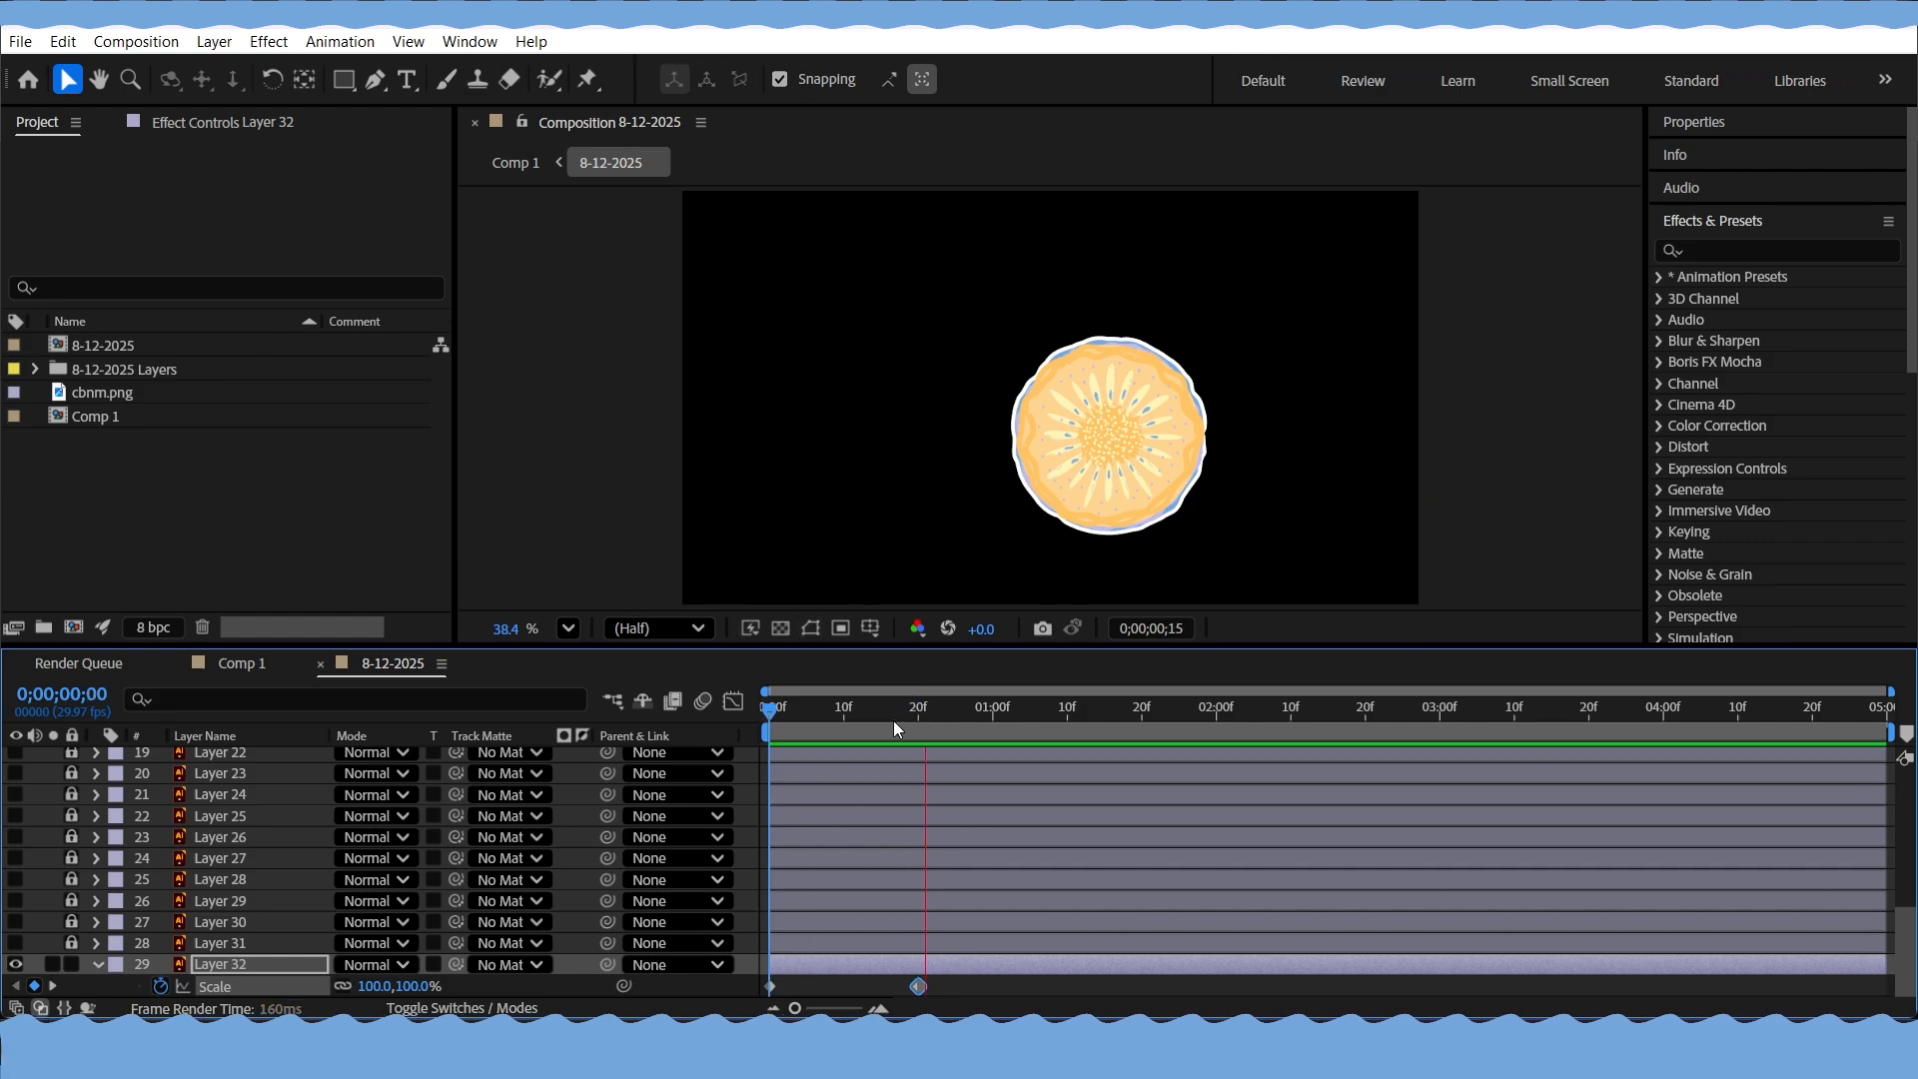
{"action": "key", "text": "space"}
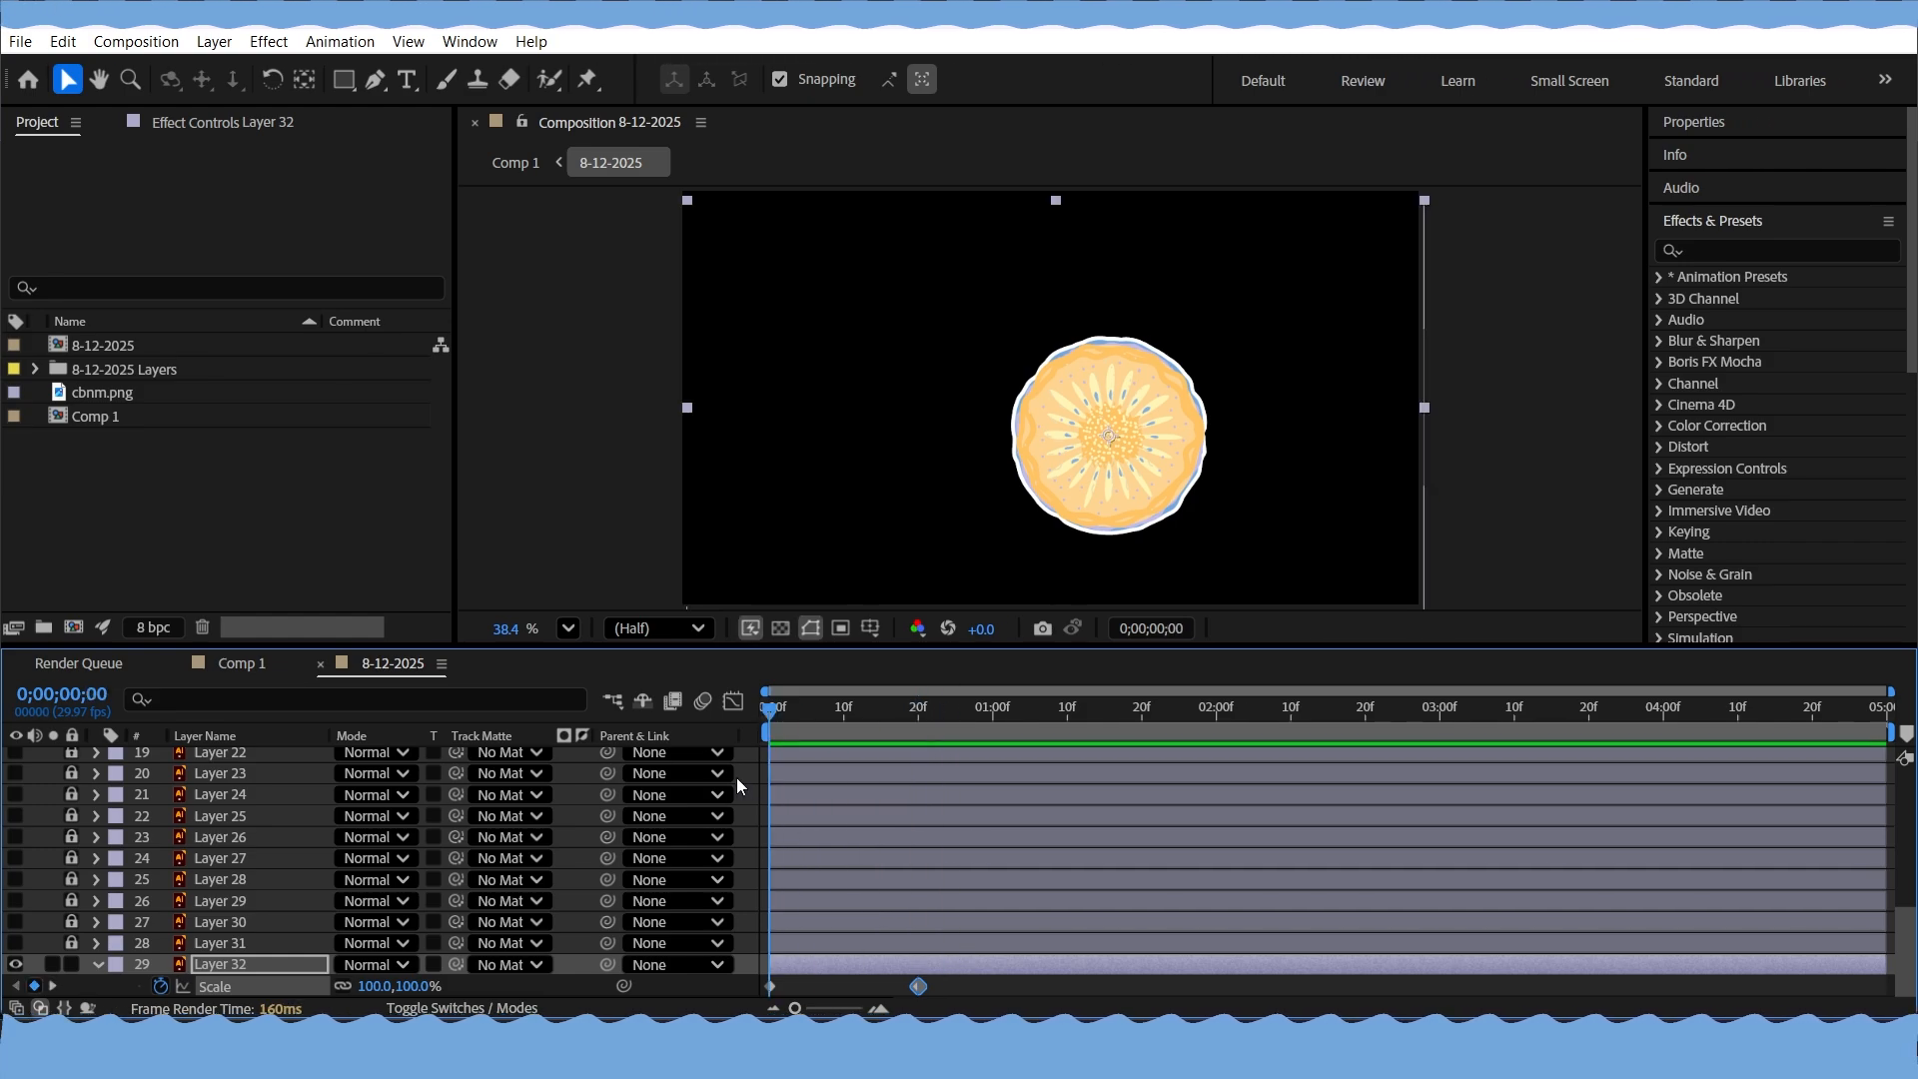
{"action": "left_click_drag", "start_coordinate": [770, 779], "coordinate": [727, 841]}
{"action": "key", "text": "Home"}
{"action": "left_click_drag", "start_coordinate": [897, 853], "coordinate": [915, 880]}
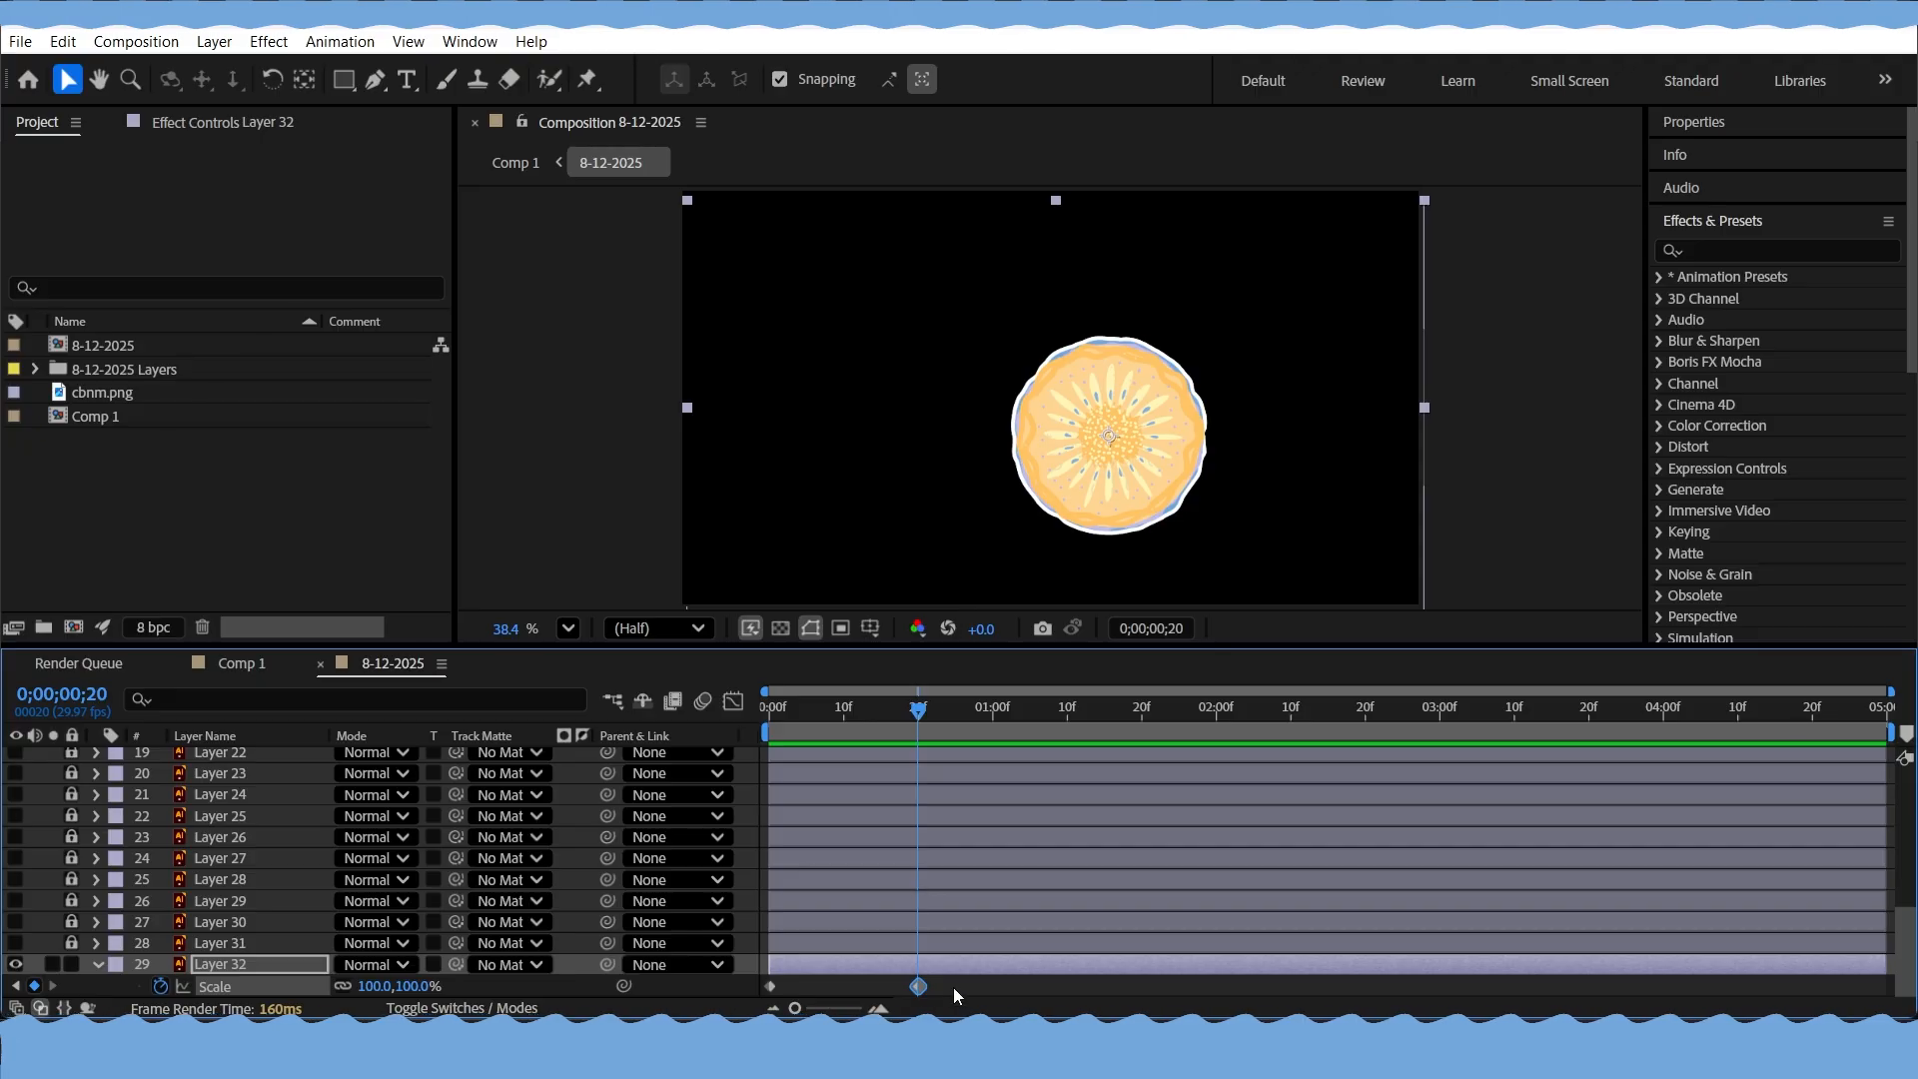
{"action": "left_click_drag", "start_coordinate": [917, 712], "coordinate": [918, 839]}
{"action": "left_click_drag", "start_coordinate": [921, 711], "coordinate": [777, 723]}
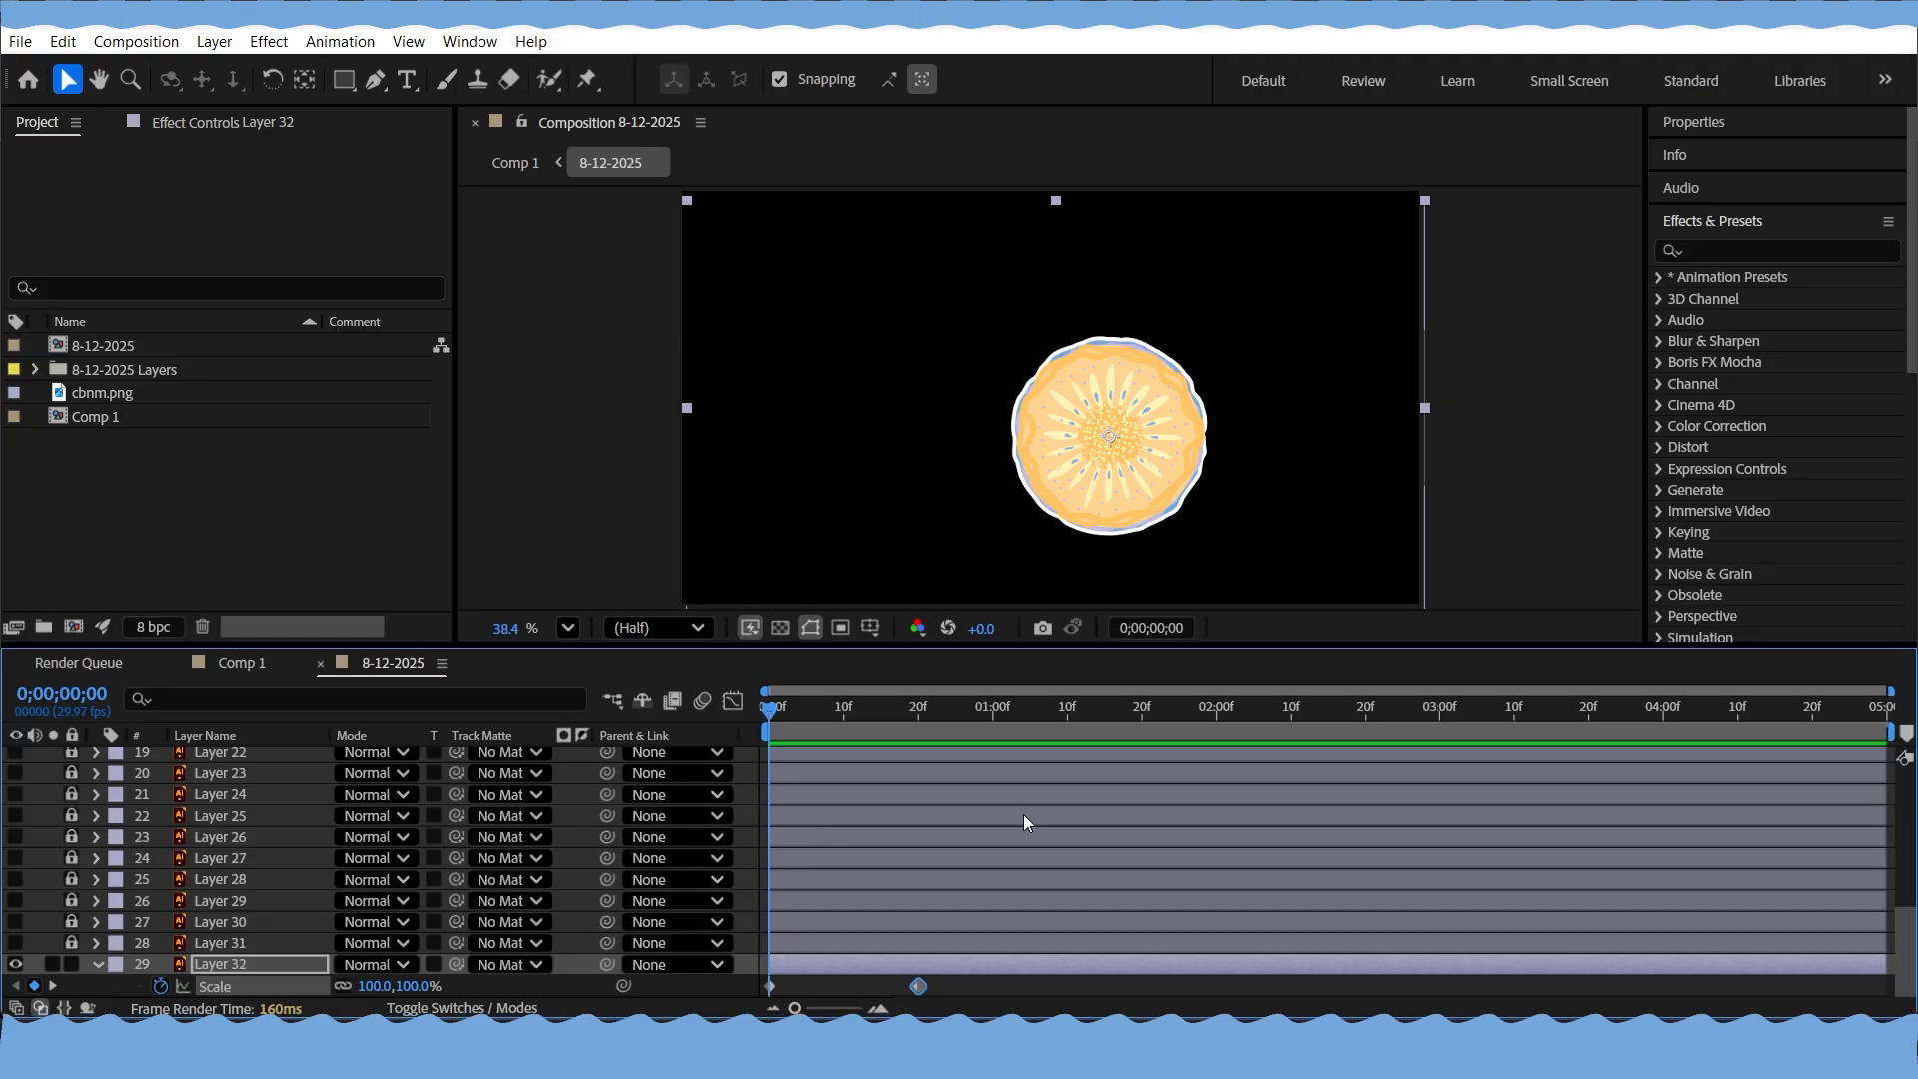
{"action": "key", "text": "space"}
{"action": "key", "text": "space"}
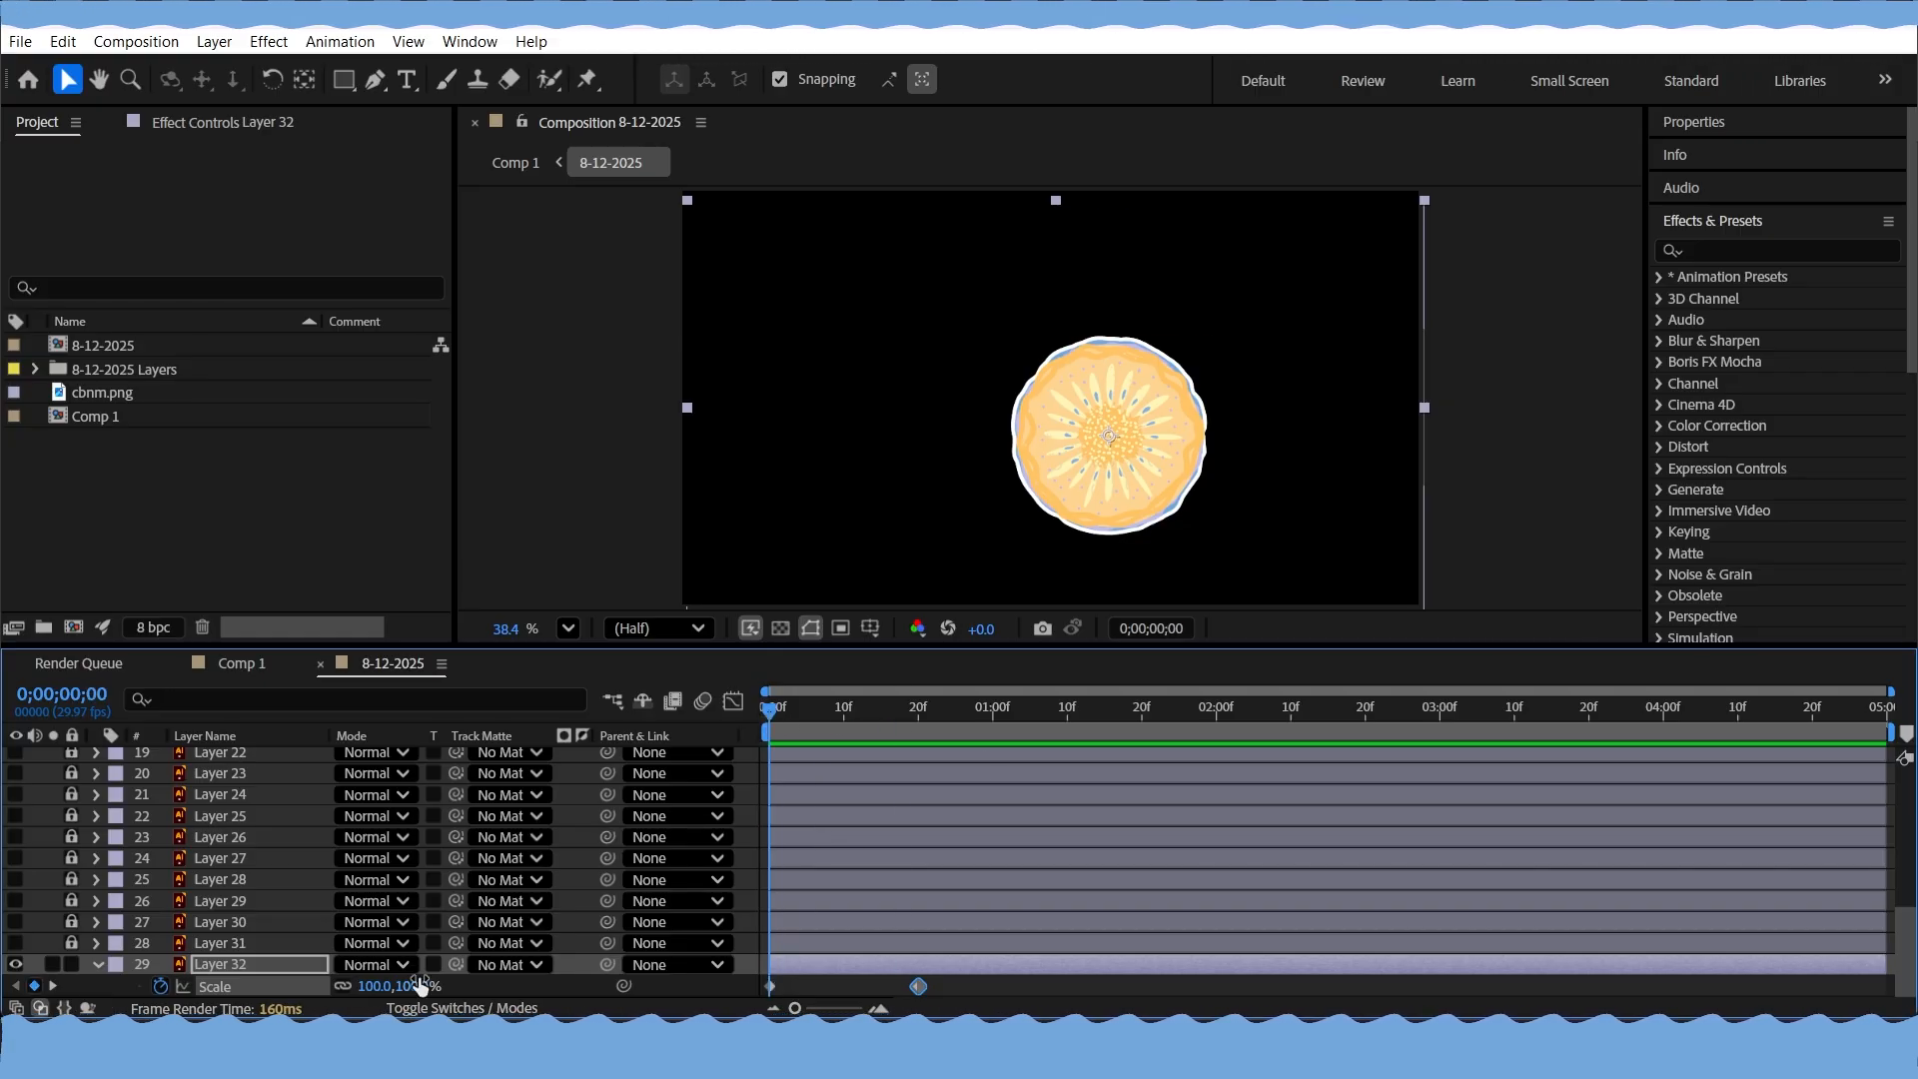
Set Layer 32's Scale keyframe at frame 0 to 0% and preview the growth from the start
{"action": "left_click", "coordinate": [376, 986]}
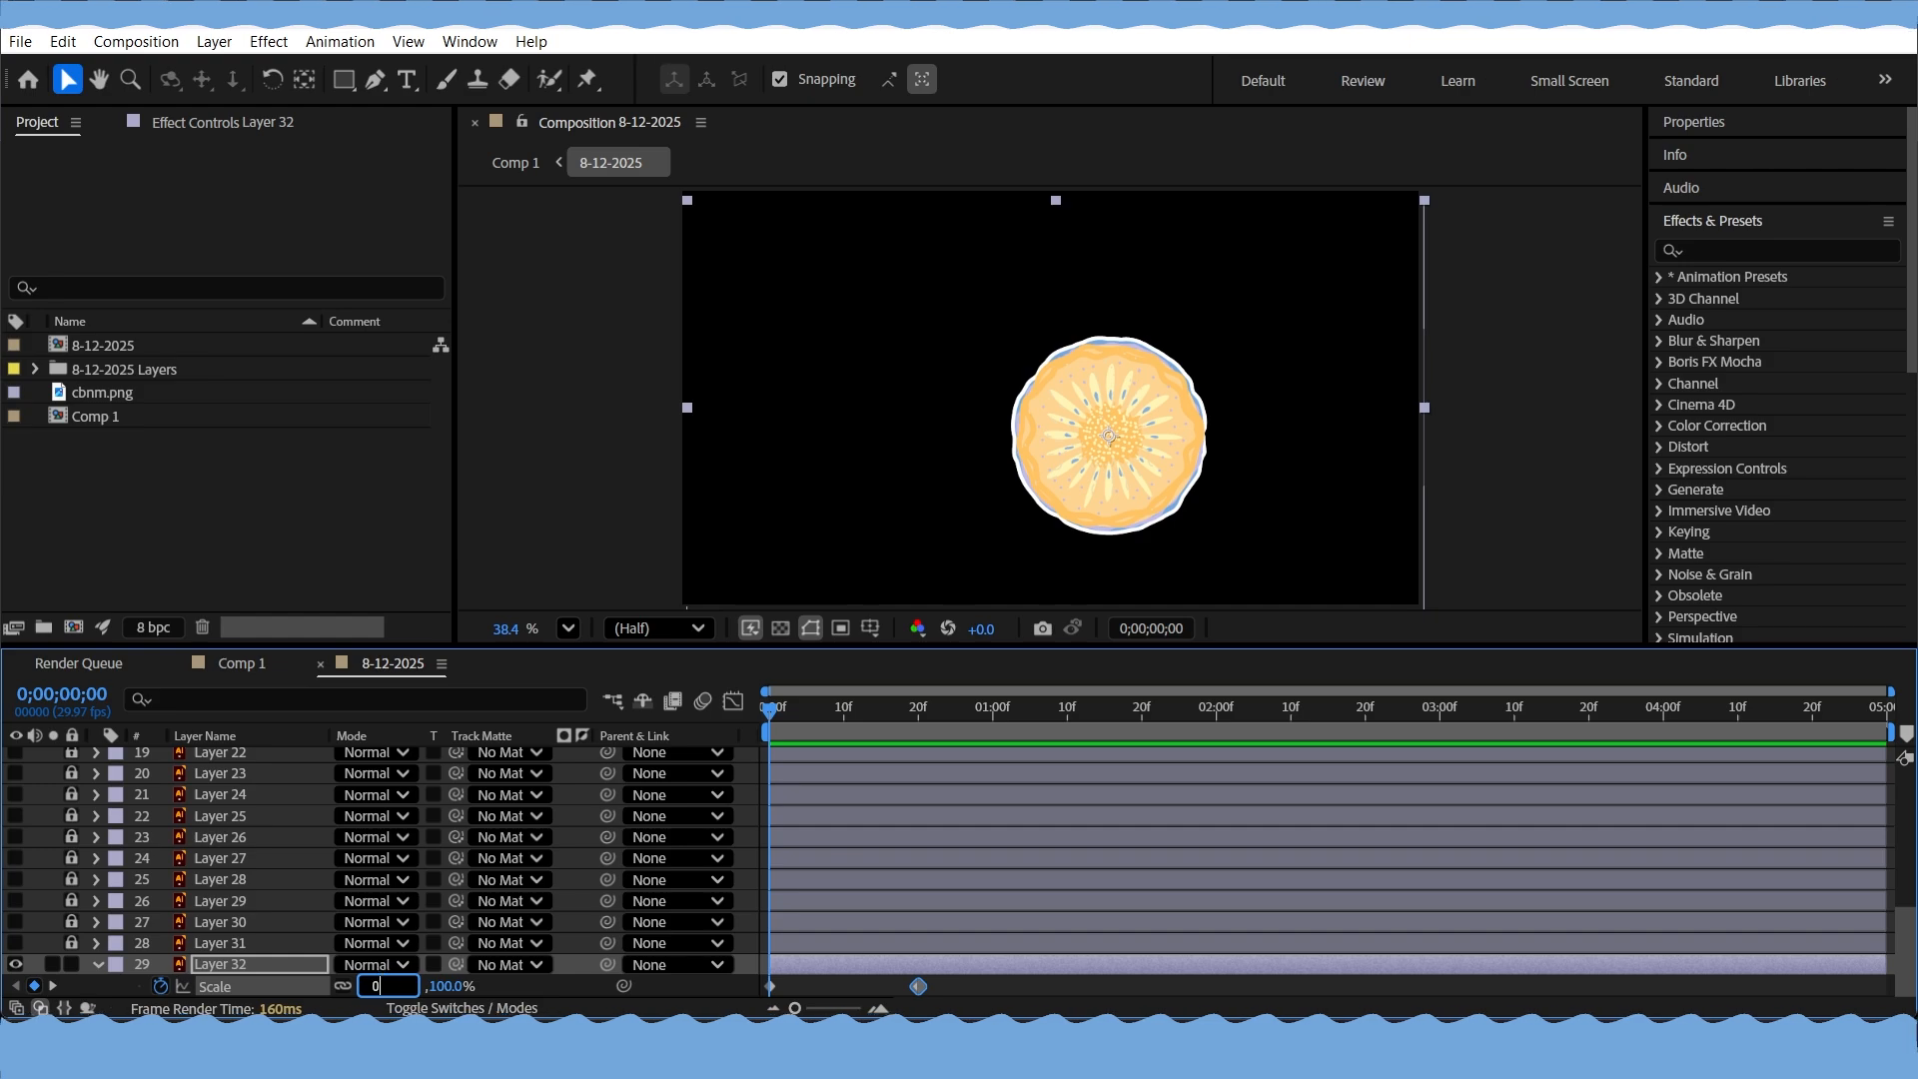
{"action": "type", "text": "0"}
{"action": "key", "text": "Return"}
{"action": "key", "text": "space"}
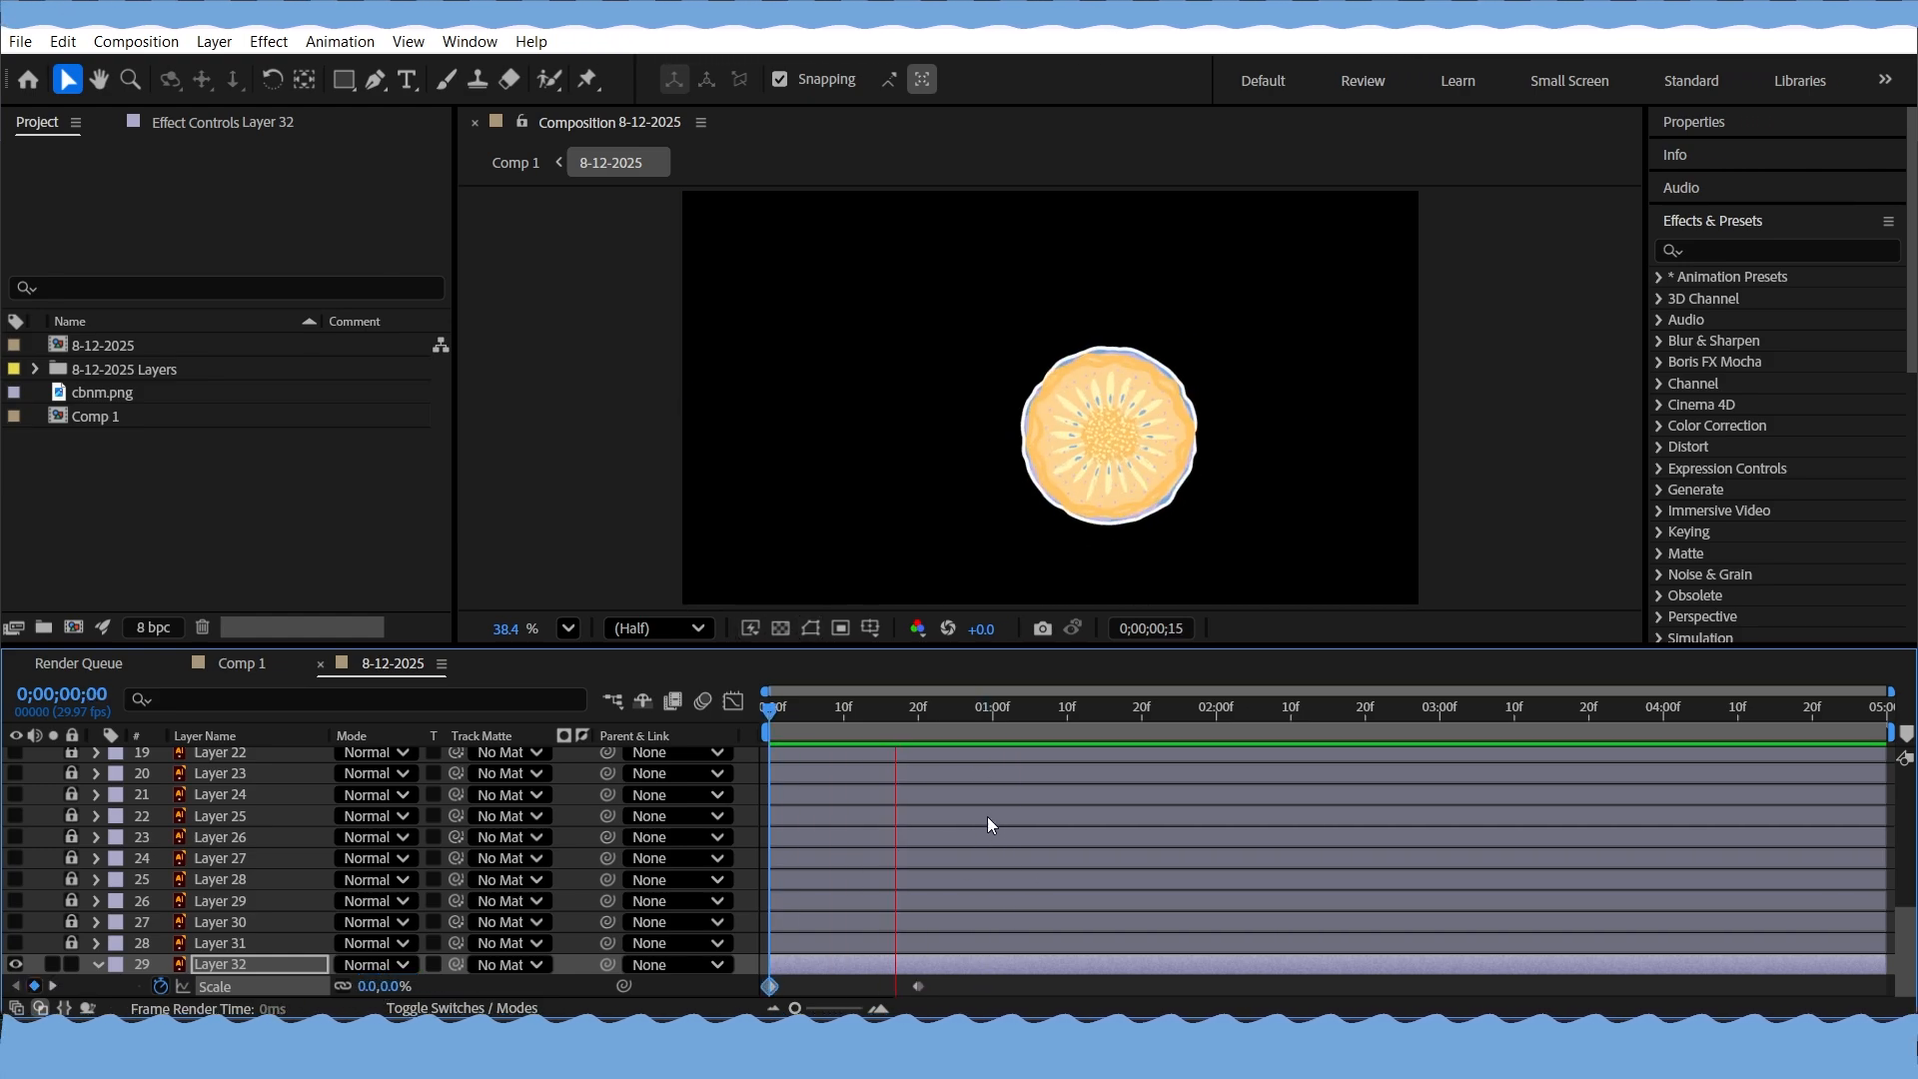
{"action": "key", "text": "space"}
{"action": "key", "text": "Home"}
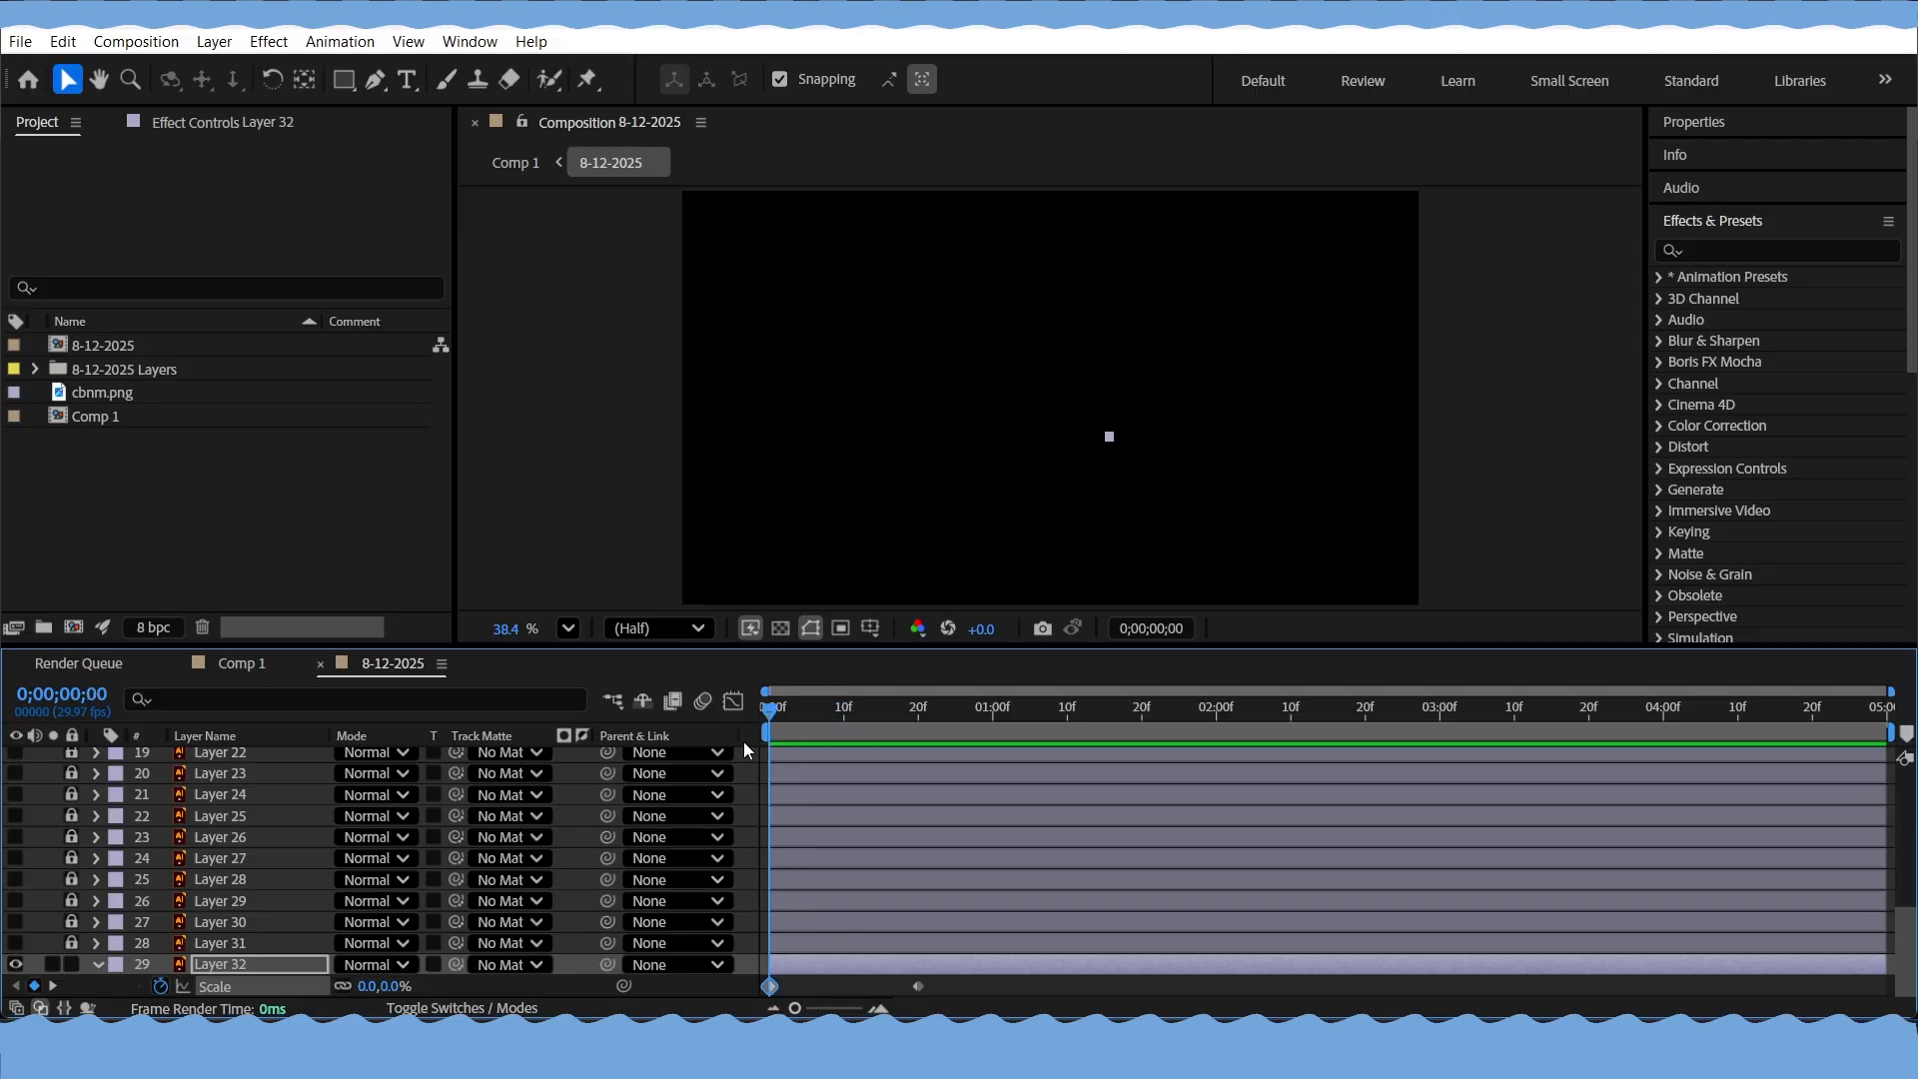
Add a Scale keyframe to Layer 32 at frame 16, set it to 110%, and preview the overshoot
{"action": "left_click_drag", "start_coordinate": [774, 711], "coordinate": [885, 813]}
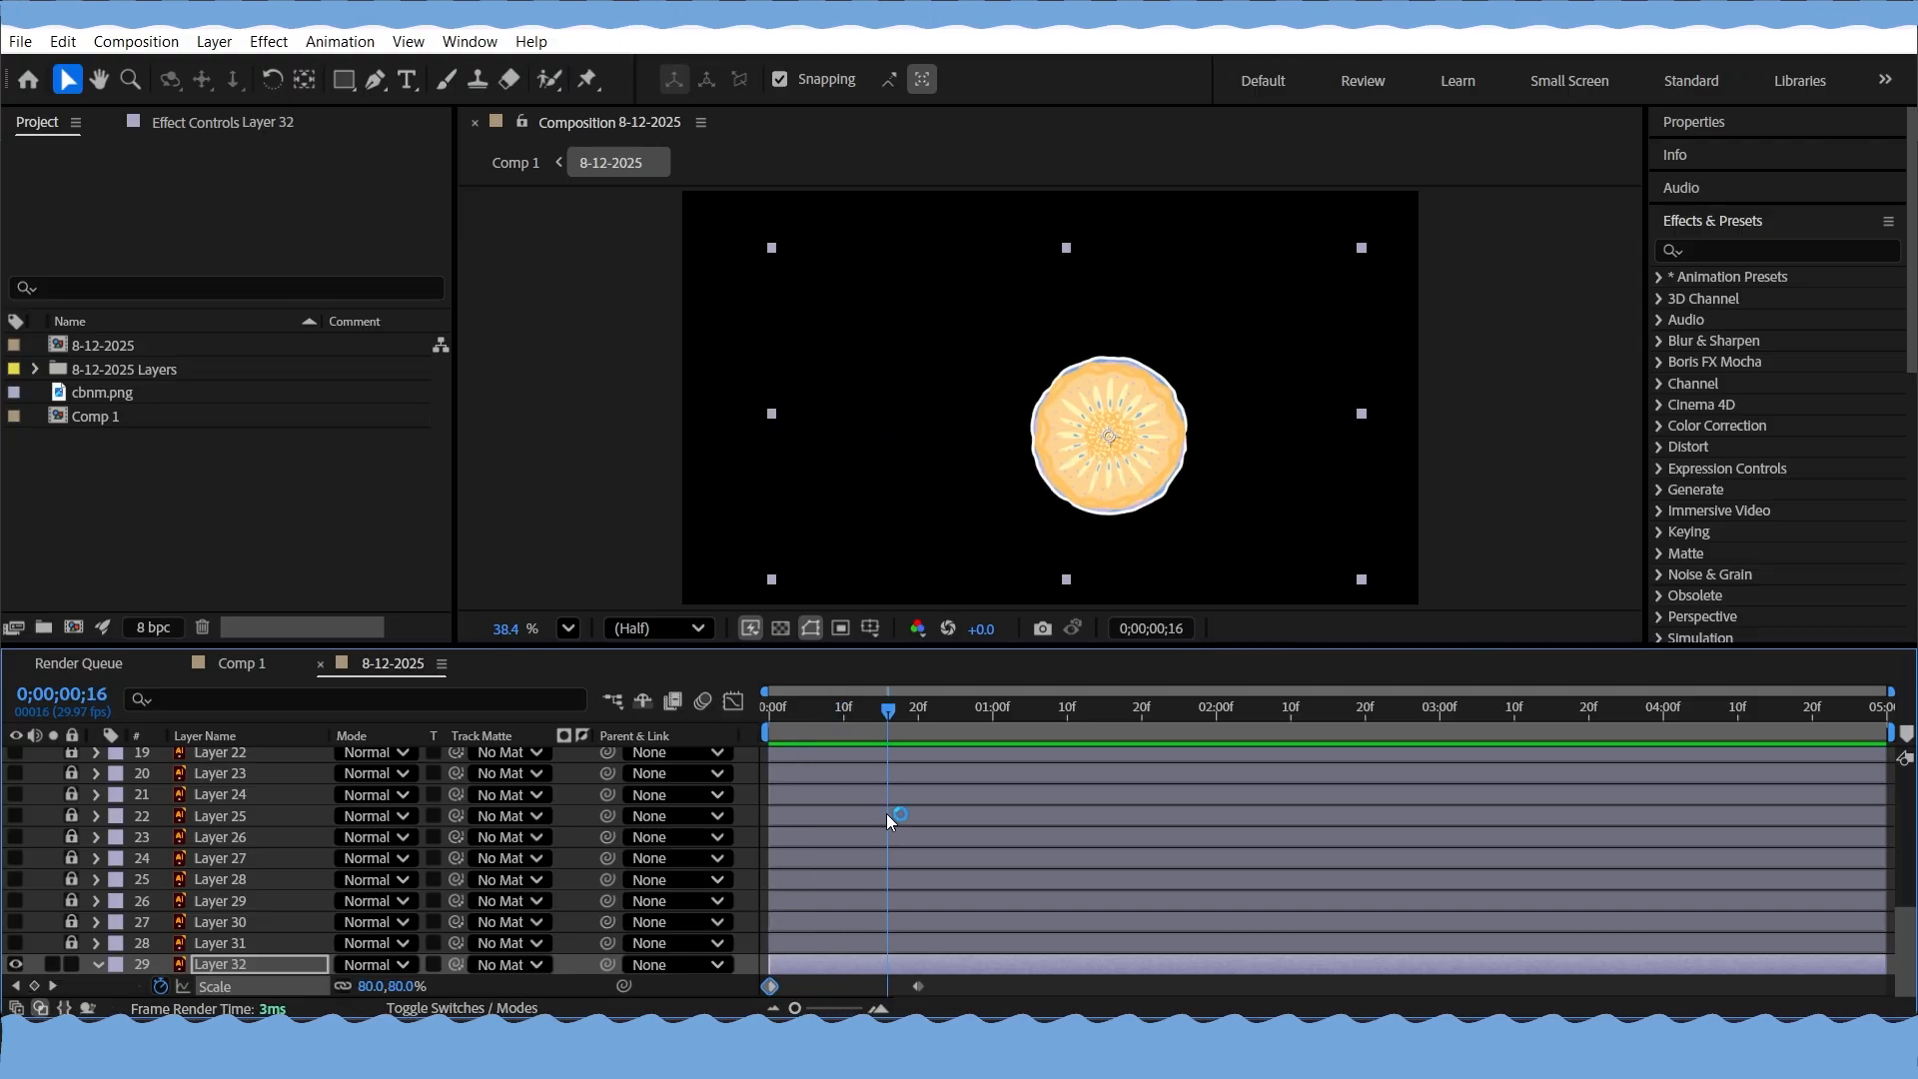
{"action": "left_click", "coordinate": [34, 987]}
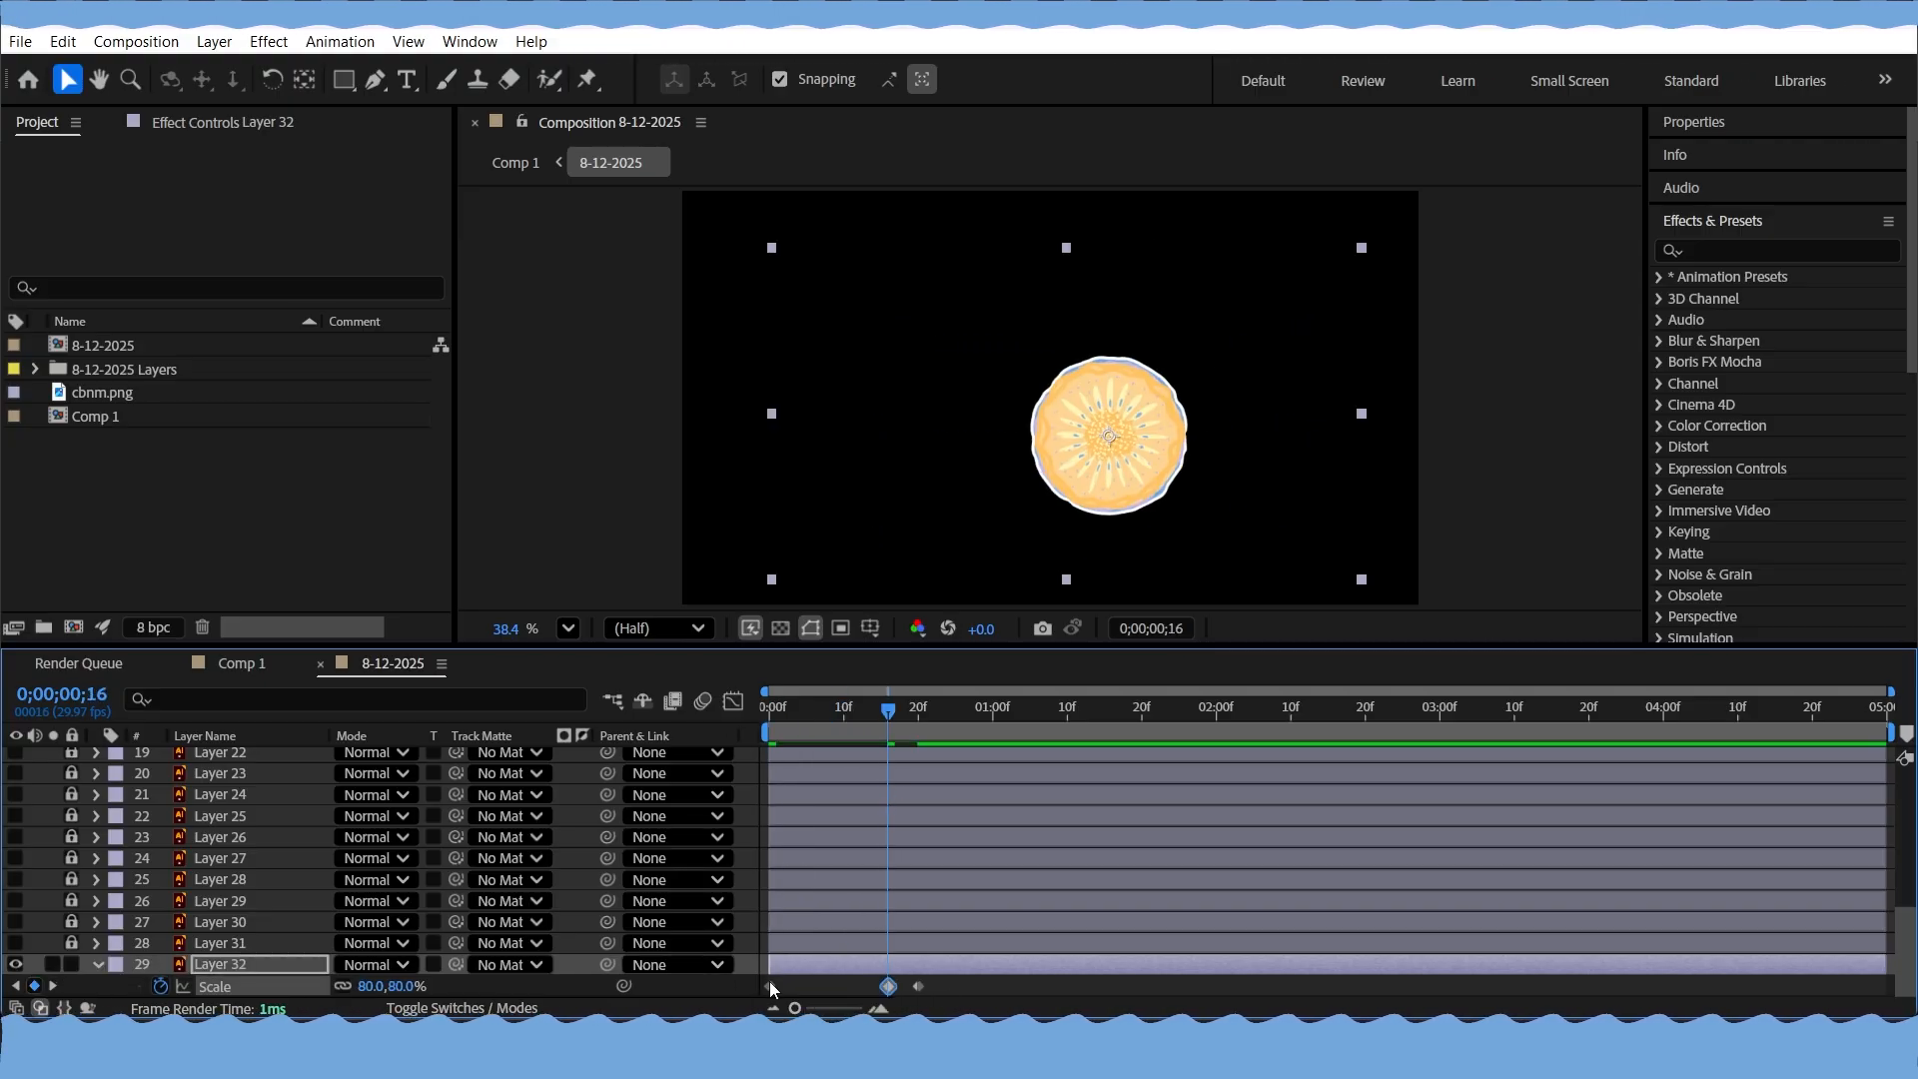
{"action": "left_click", "coordinate": [369, 987]}
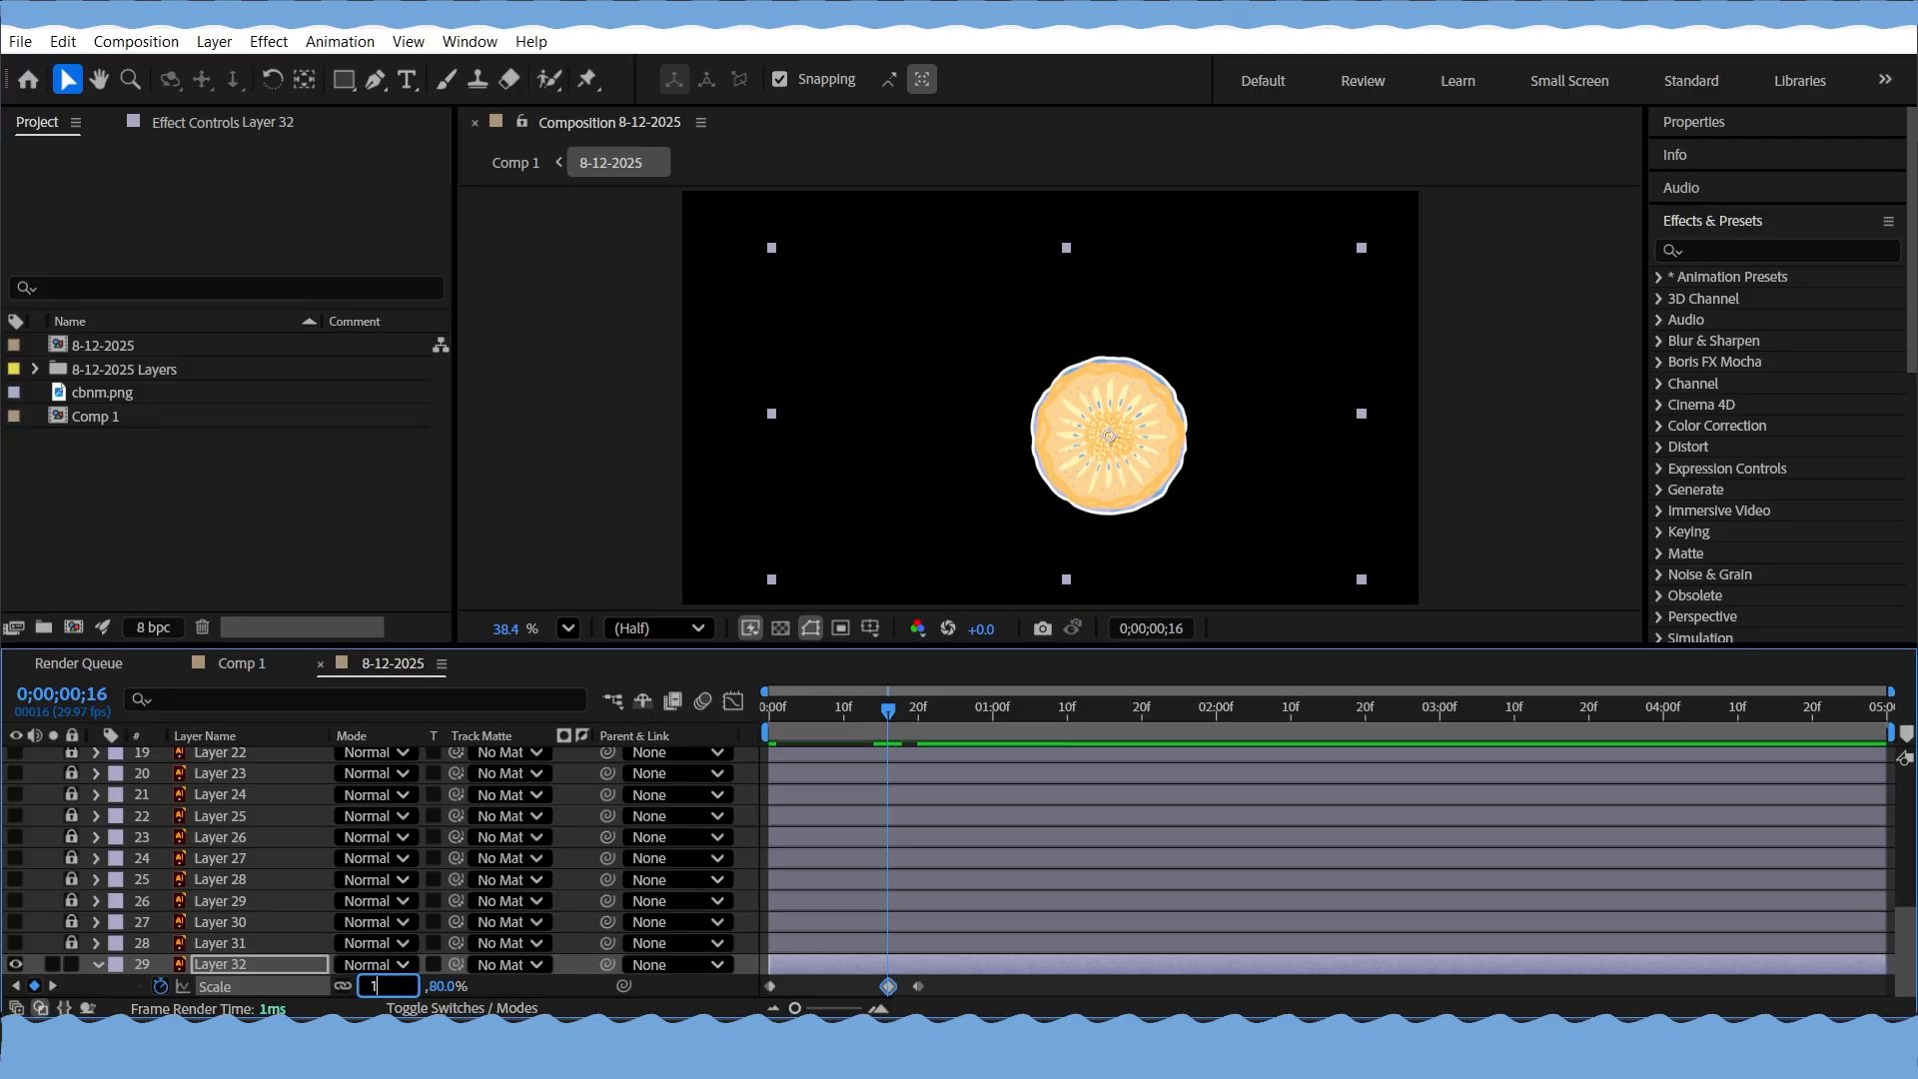
{"action": "key", "text": "Return"}
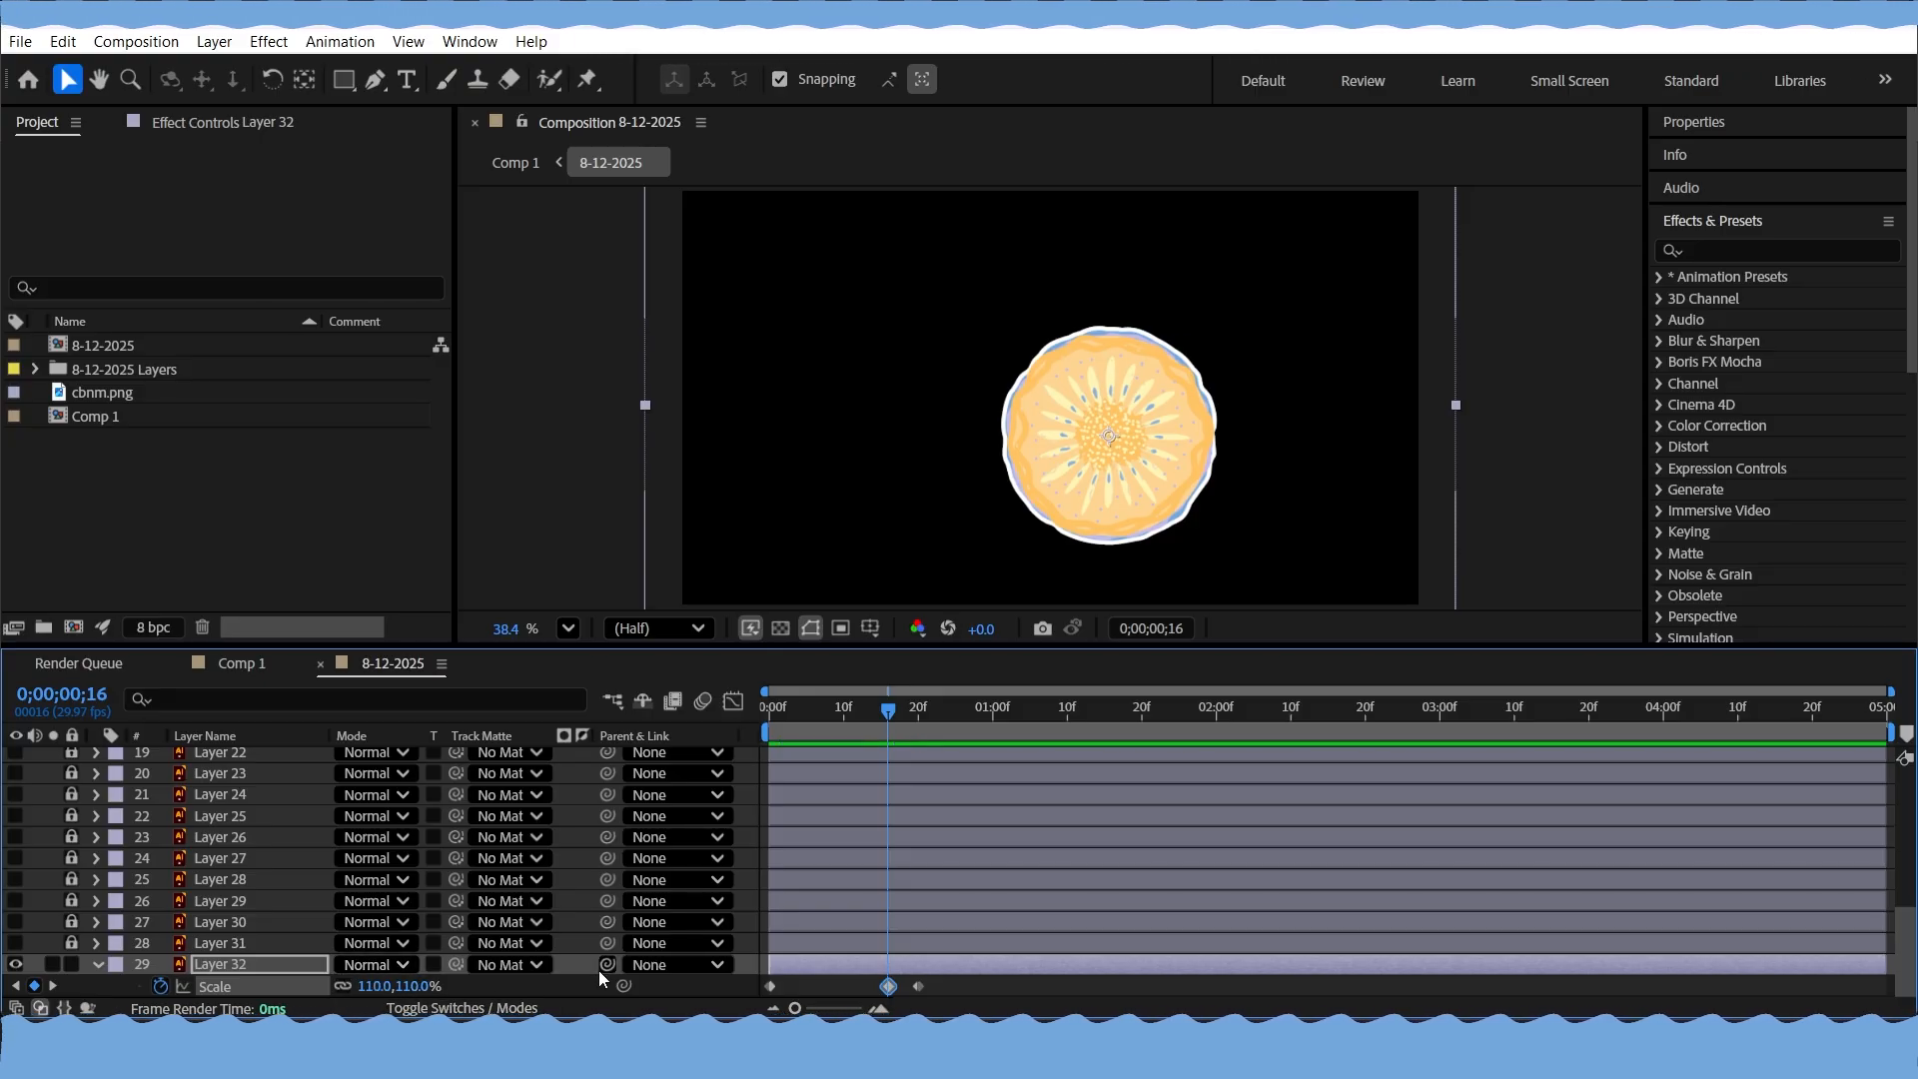
{"action": "key", "text": "space"}
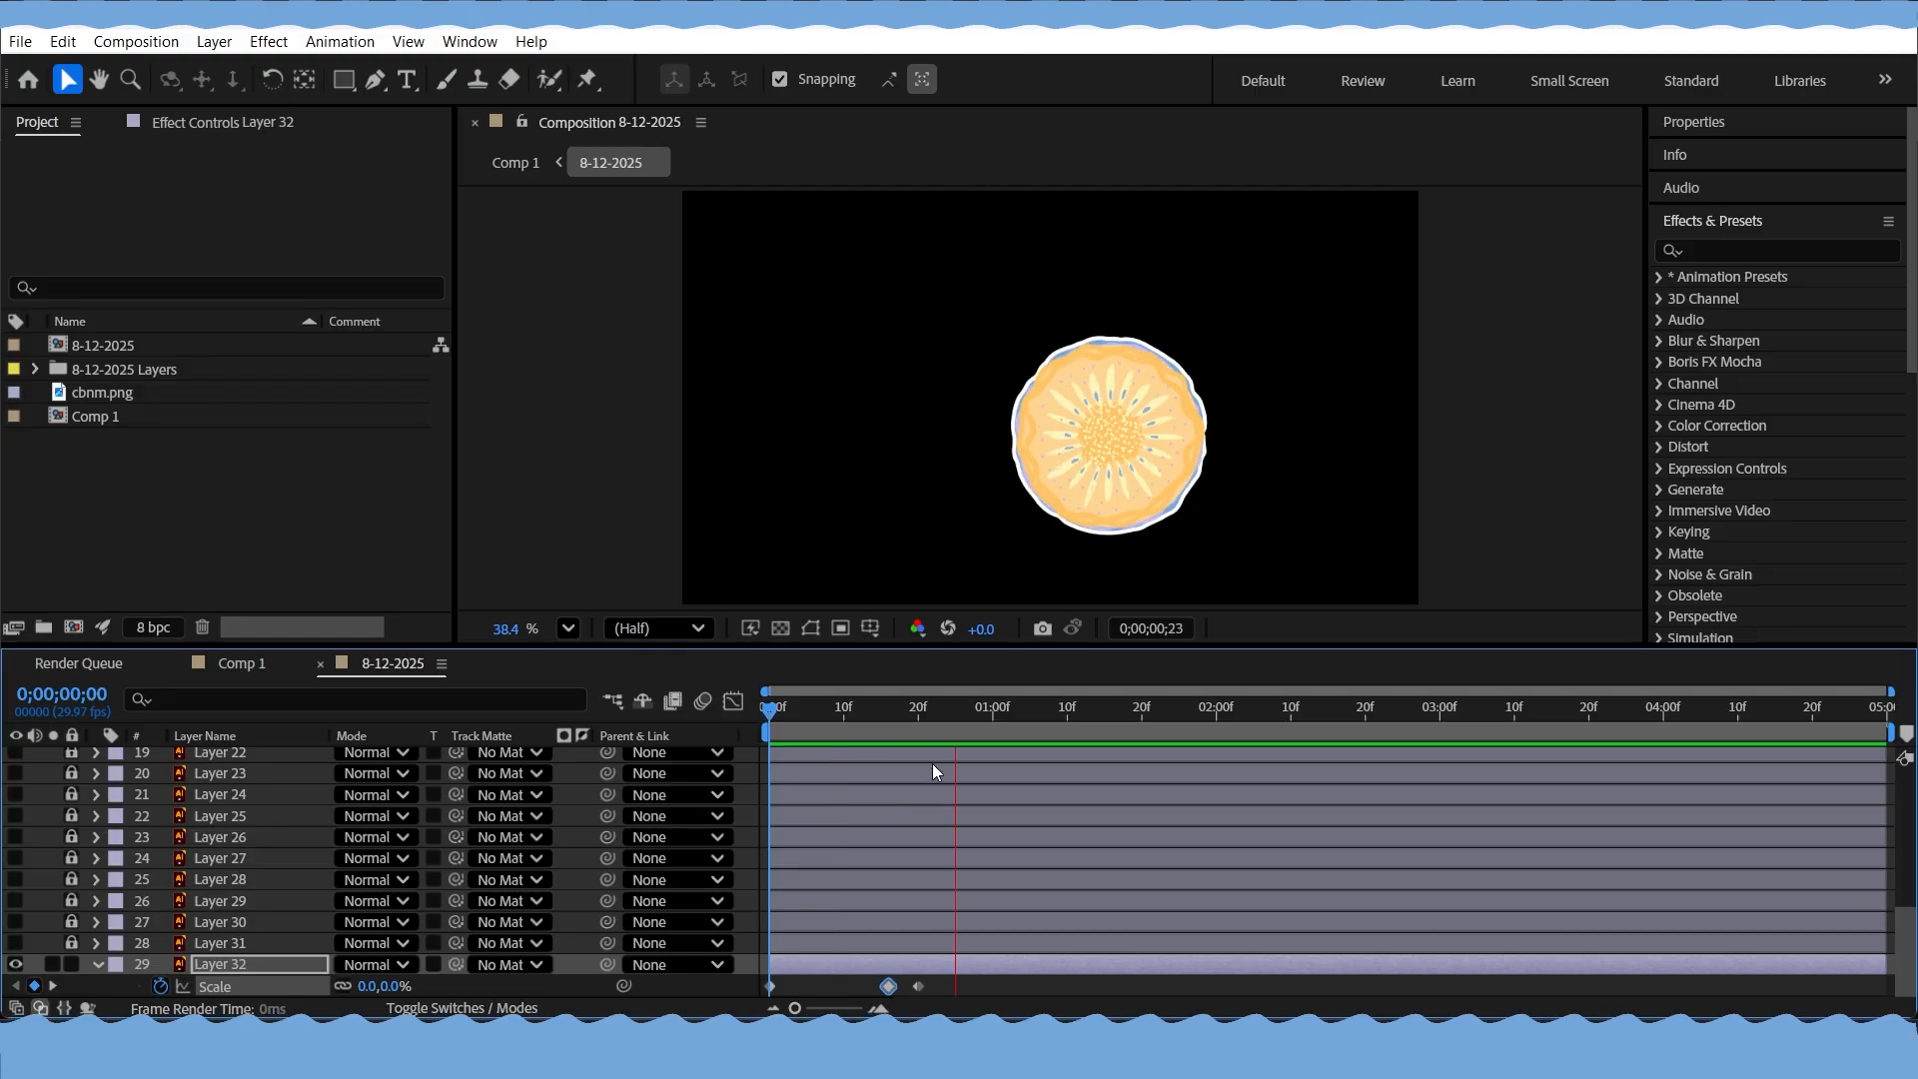
Move Layer 32's last two Scale keyframes together to about frames 9 and 13, and preview the faster pop-in repeatedly
{"action": "left_click", "coordinate": [975, 979]}
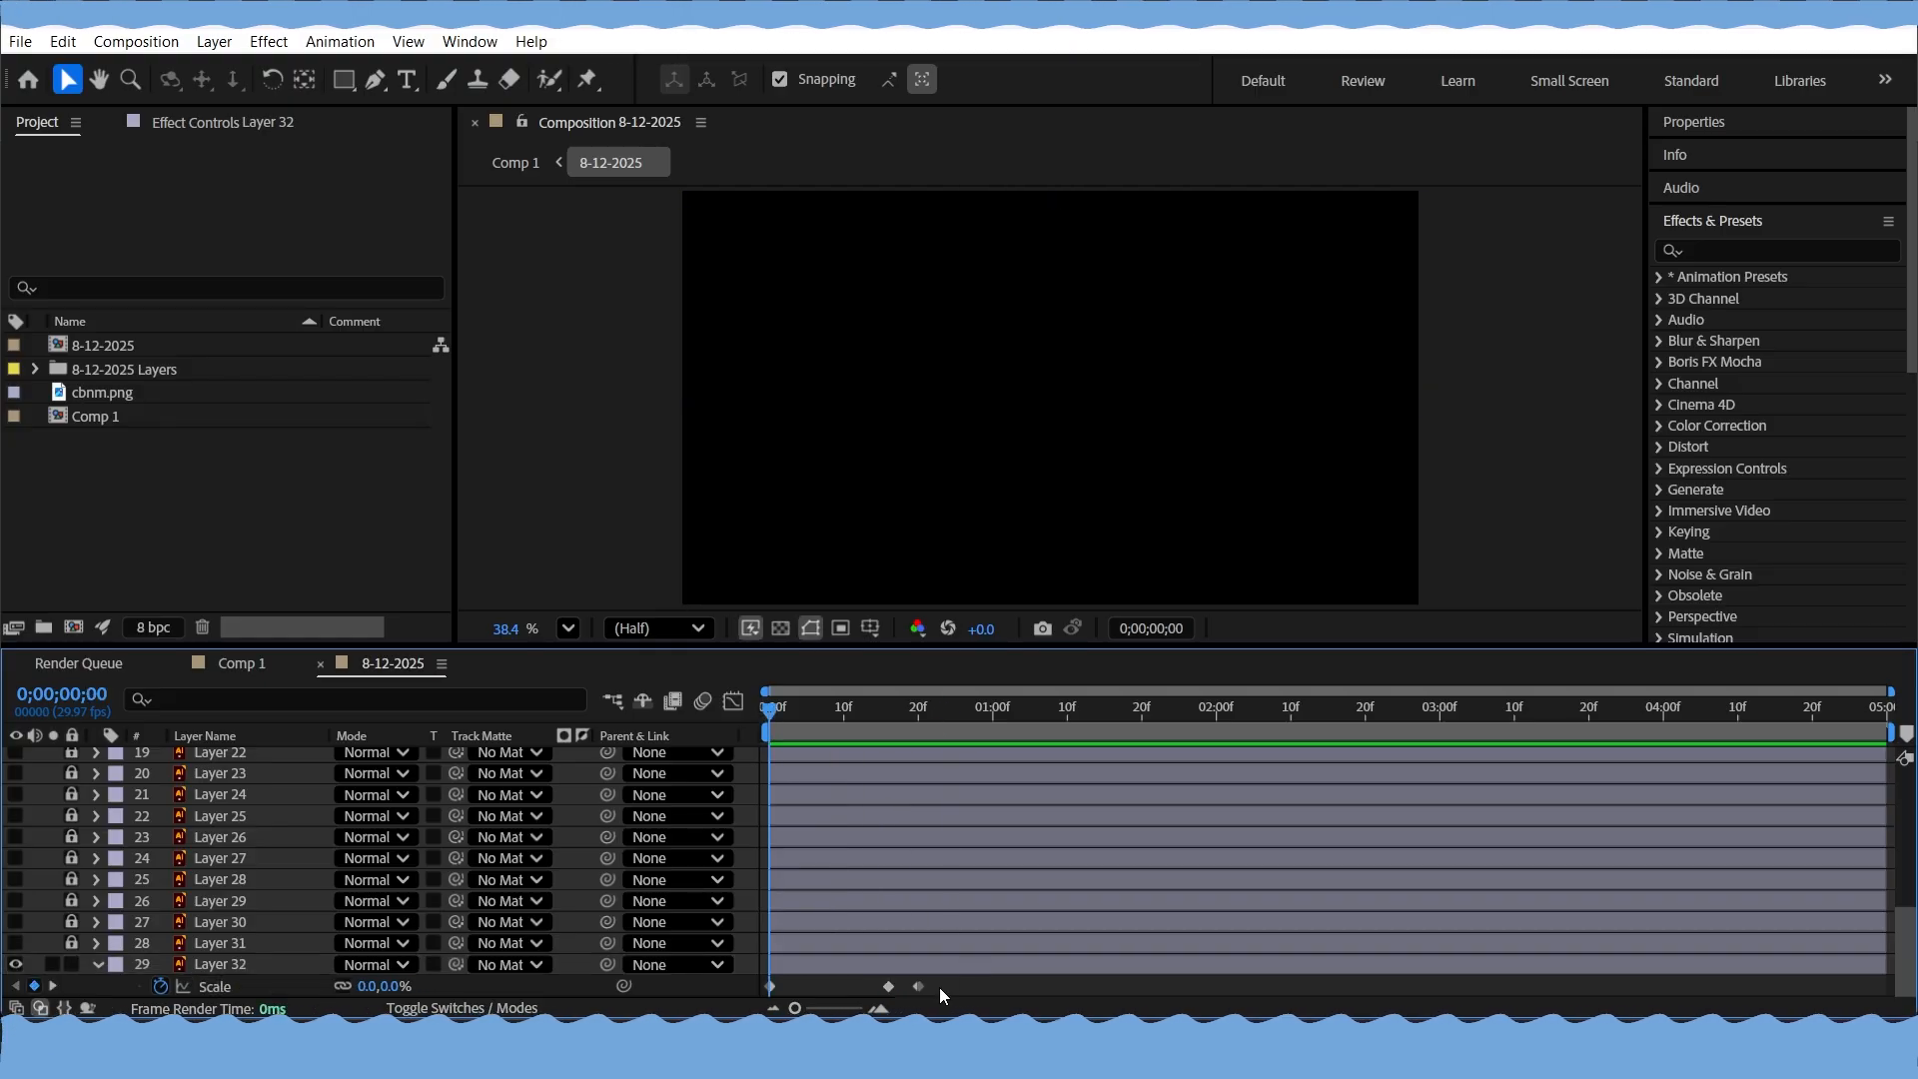
{"action": "left_click_drag", "start_coordinate": [939, 989], "coordinate": [837, 985]}
{"action": "key", "text": "space"}
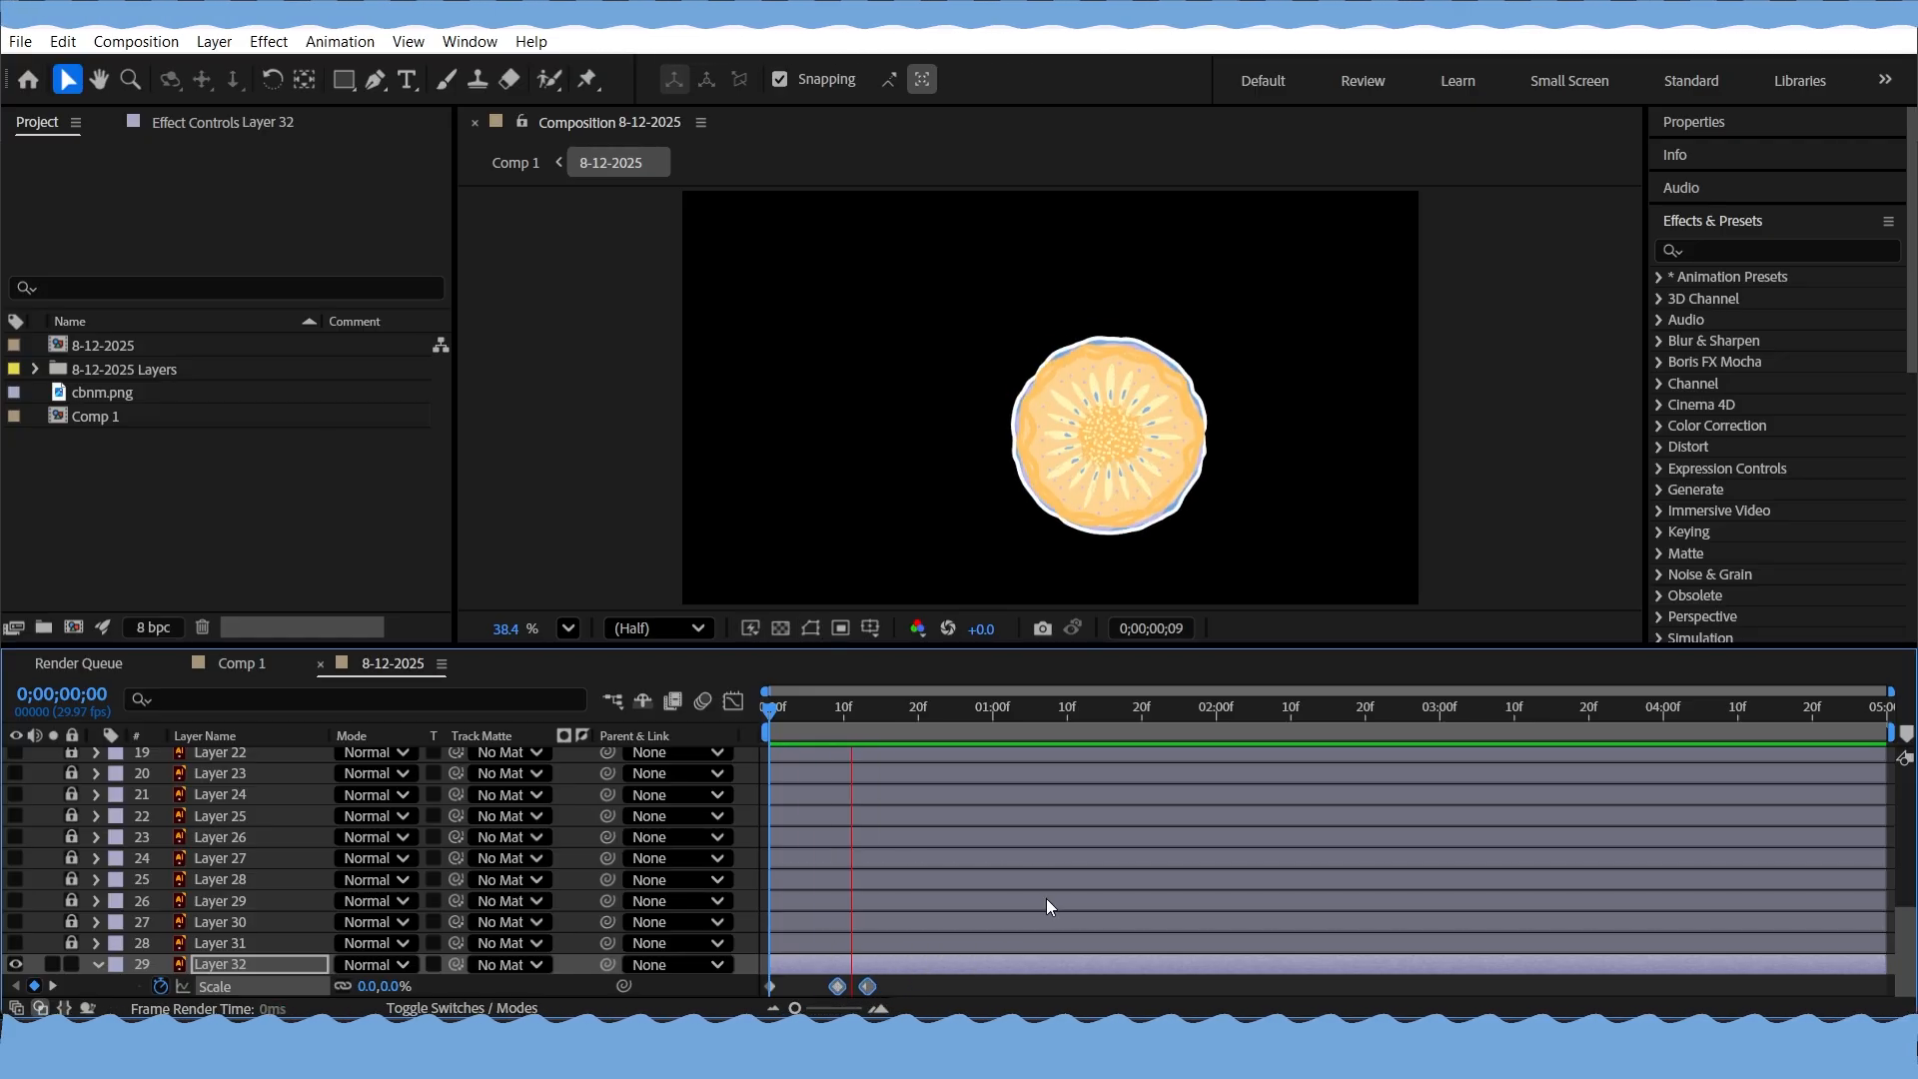
{"action": "key", "text": "space"}
{"action": "key", "text": "space"}
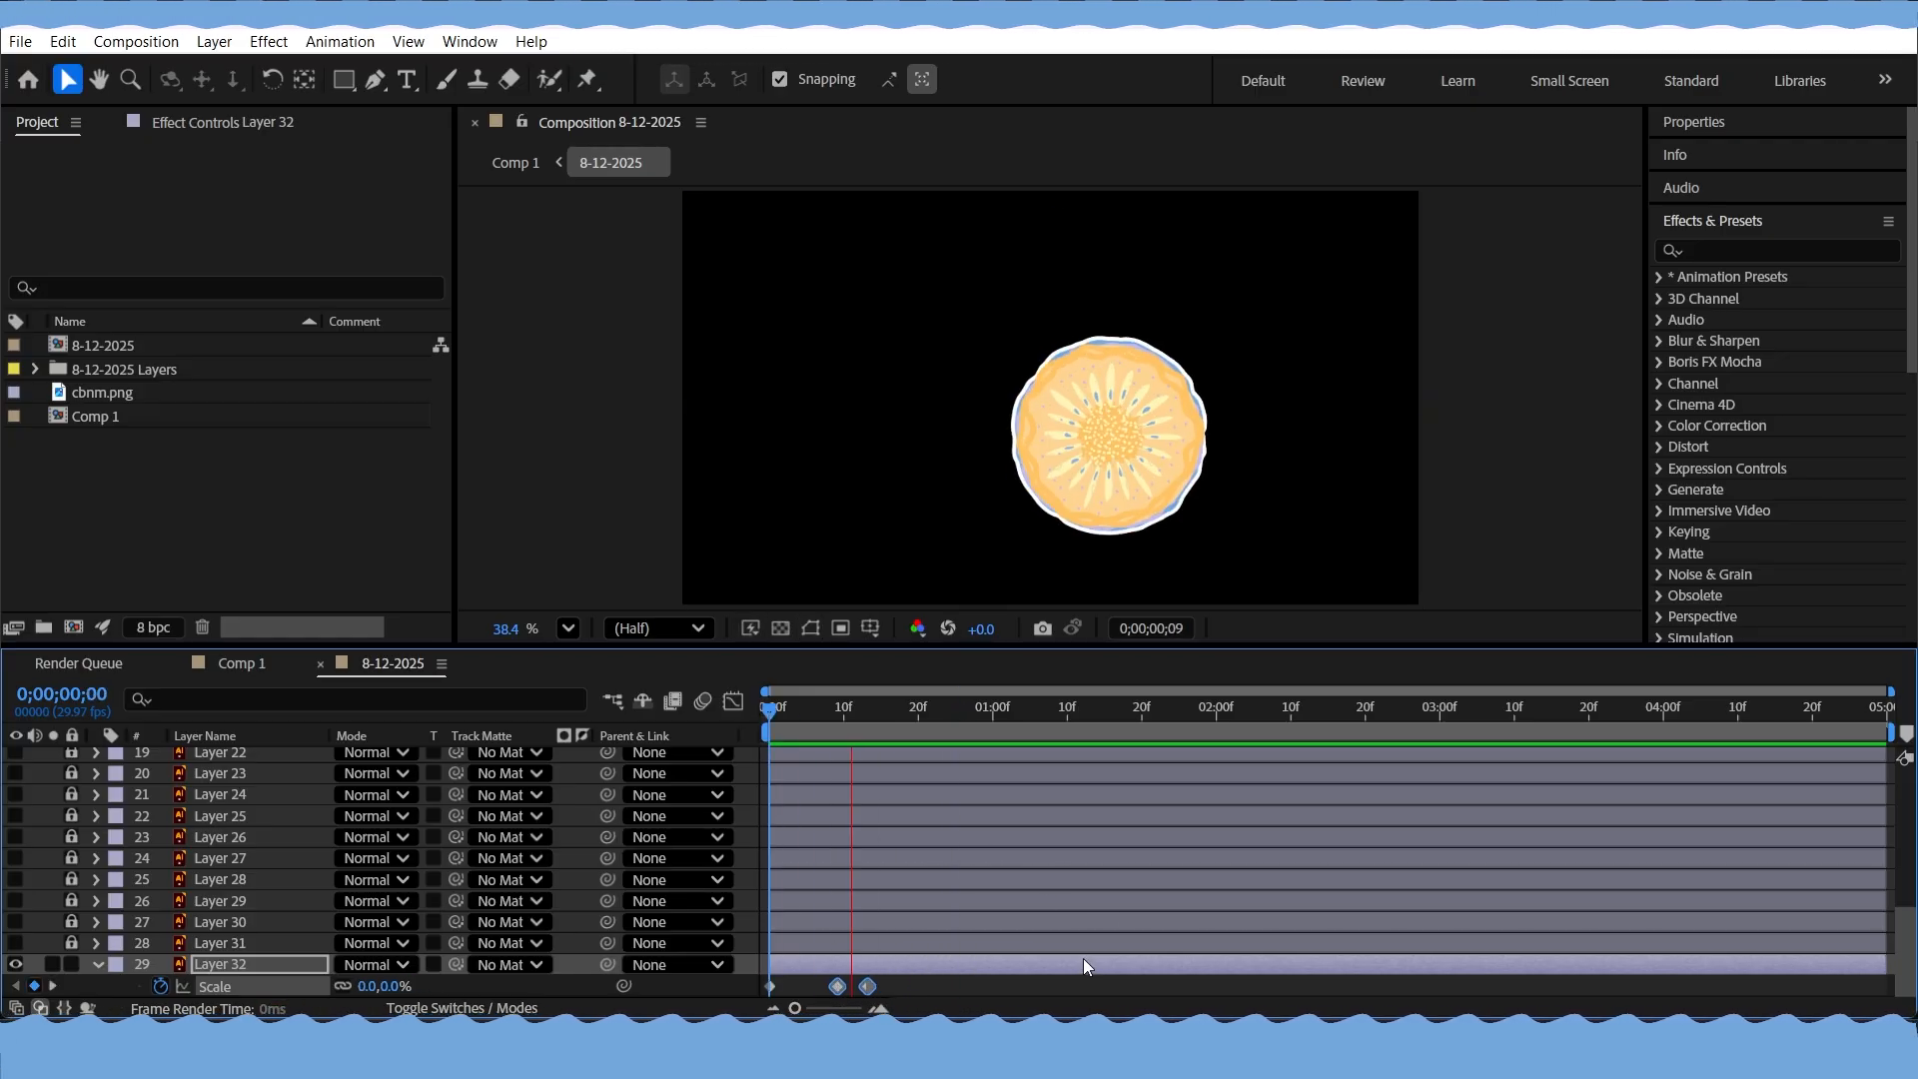
{"action": "key", "text": "space"}
{"action": "key", "text": "space"}
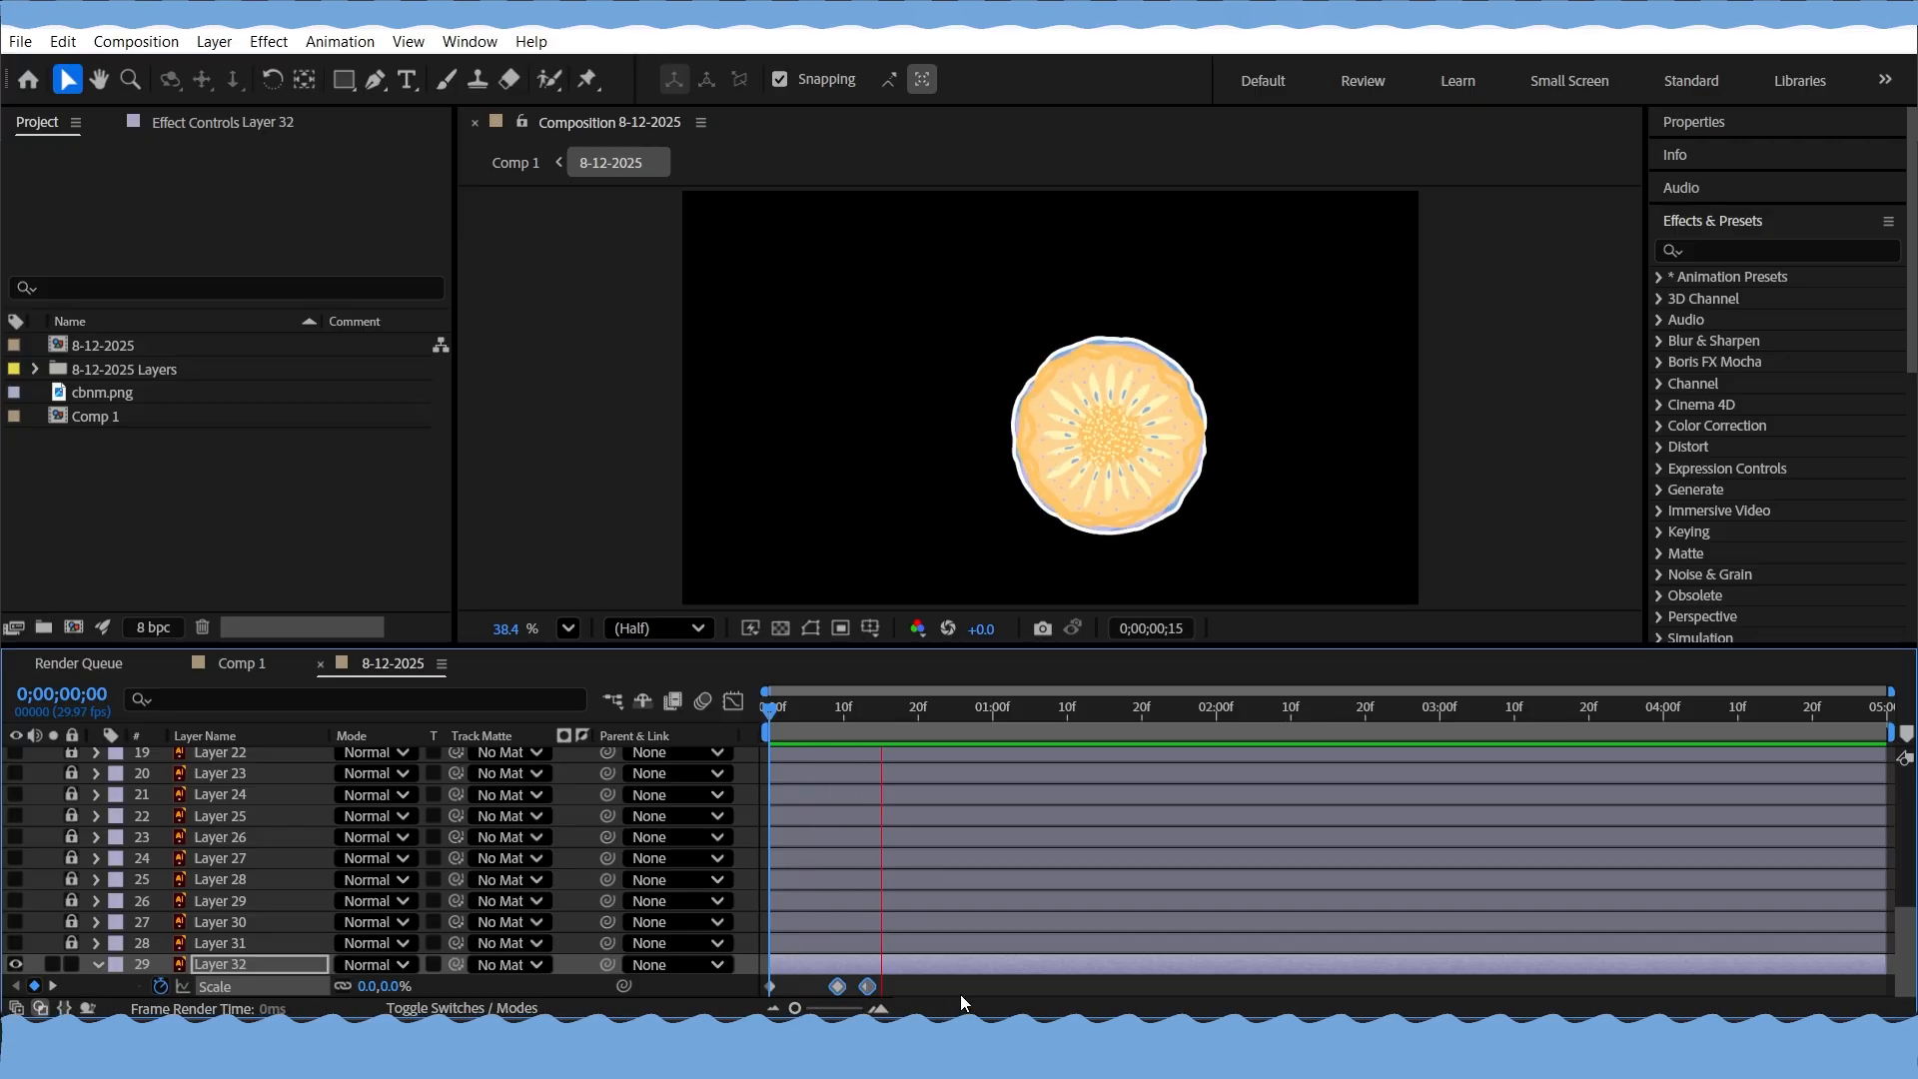
{"action": "key", "text": "space"}
{"action": "key", "text": "space"}
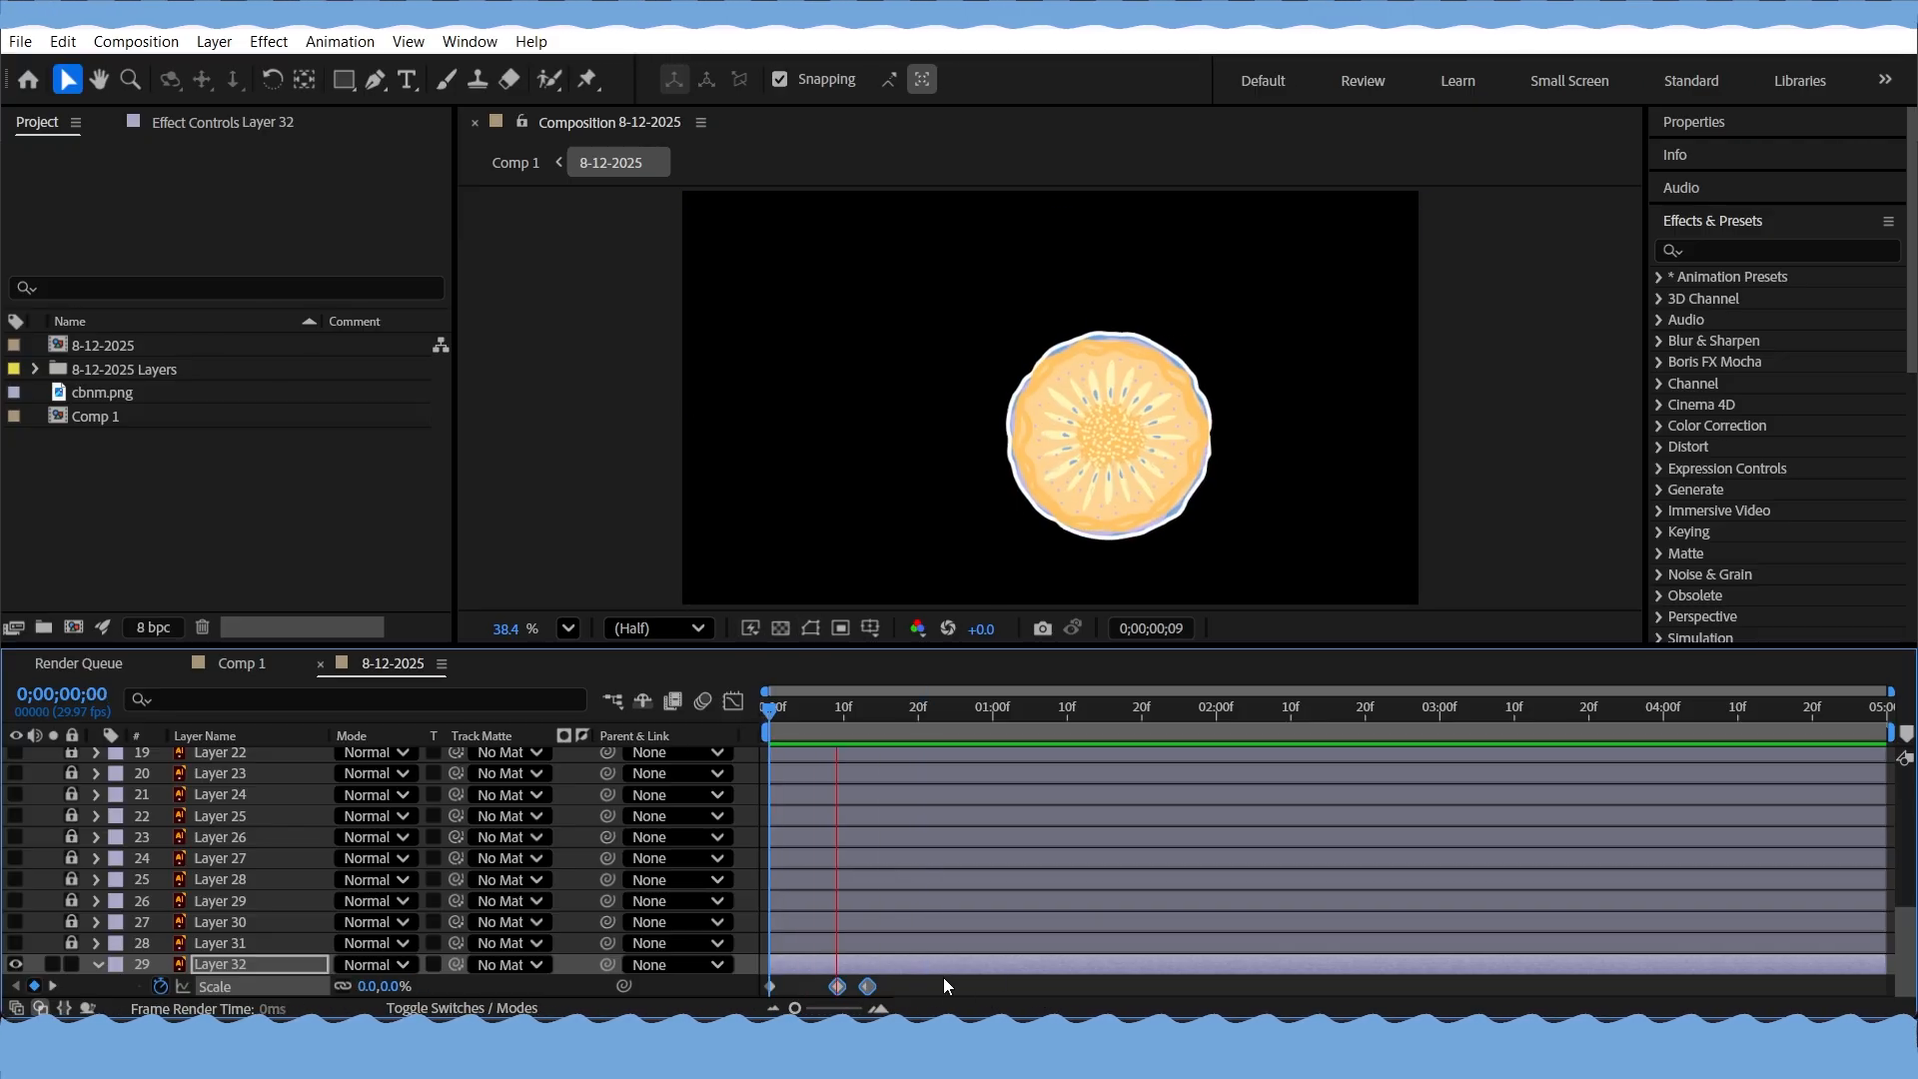
{"action": "key", "text": "space"}
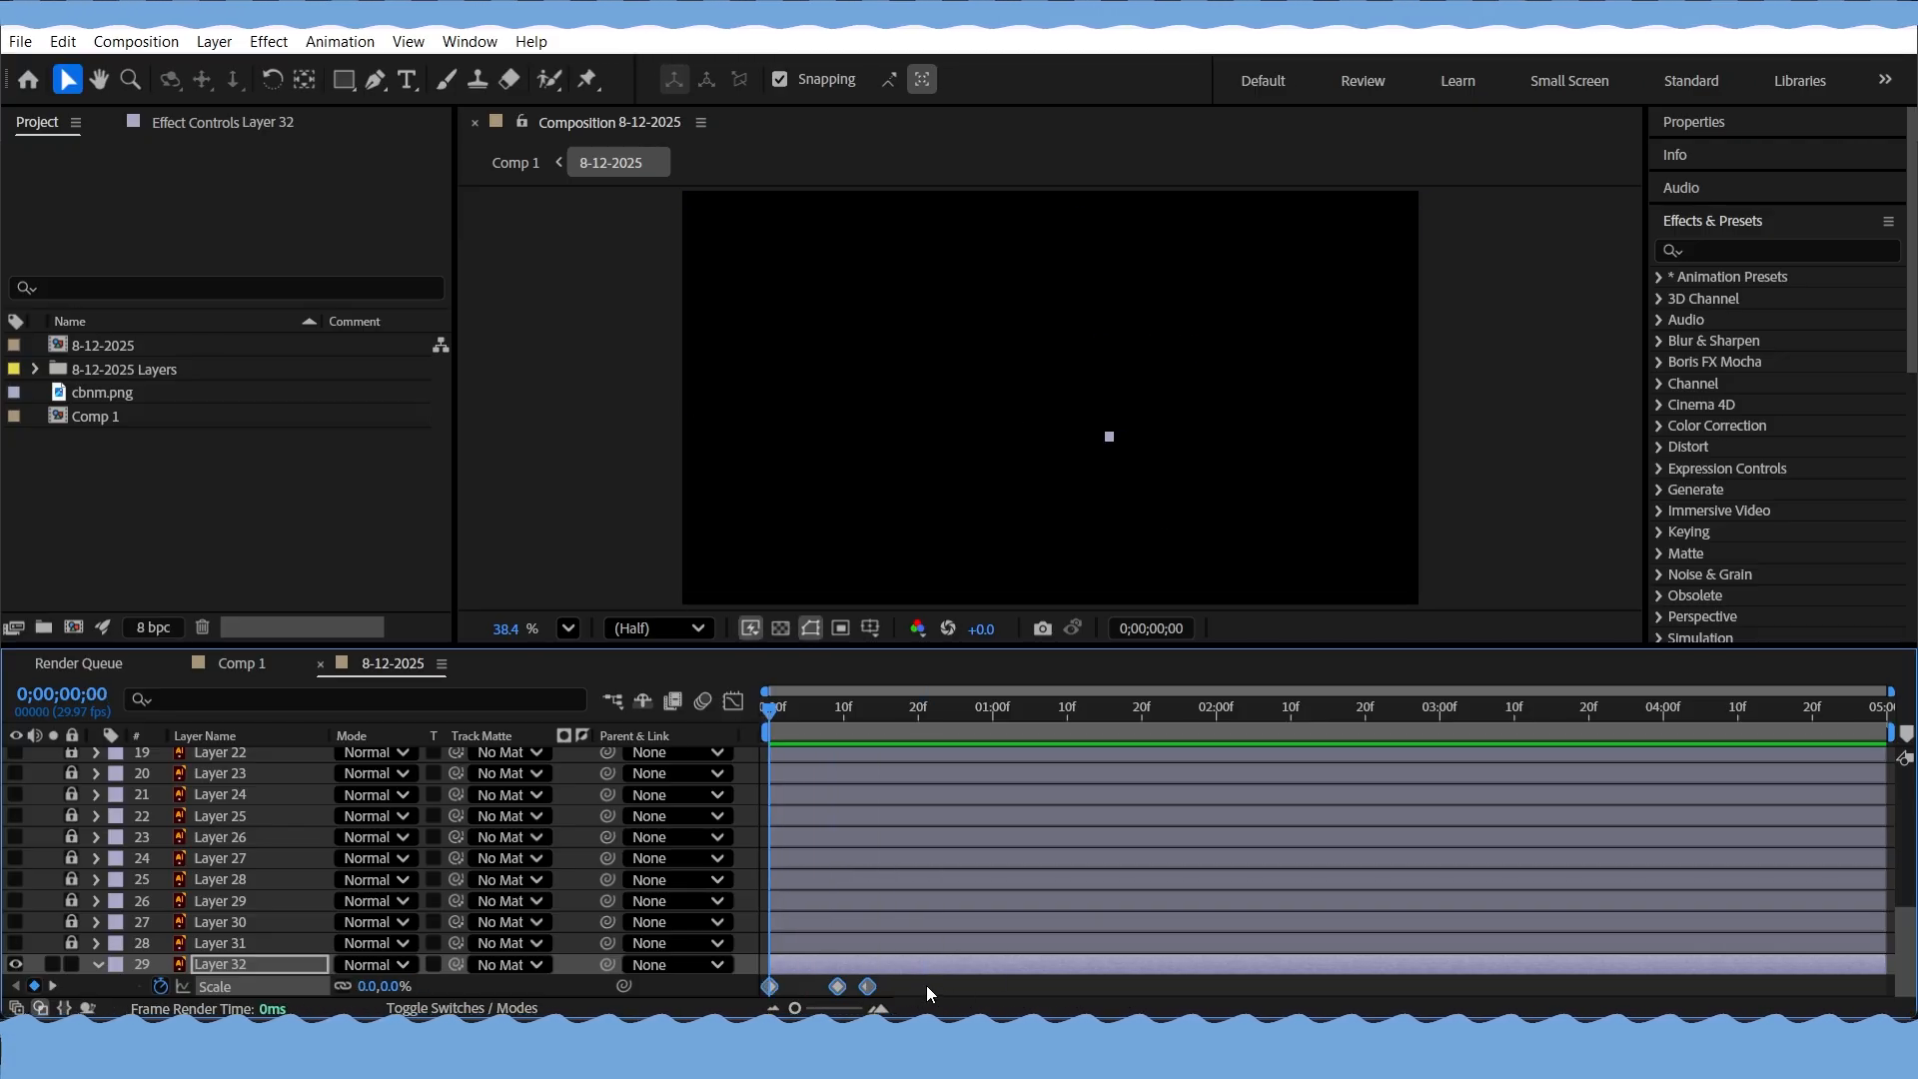
Apply Easy Ease to all three of Layer 32's Scale keyframes
{"action": "left_click_drag", "start_coordinate": [923, 991], "coordinate": [734, 966]}
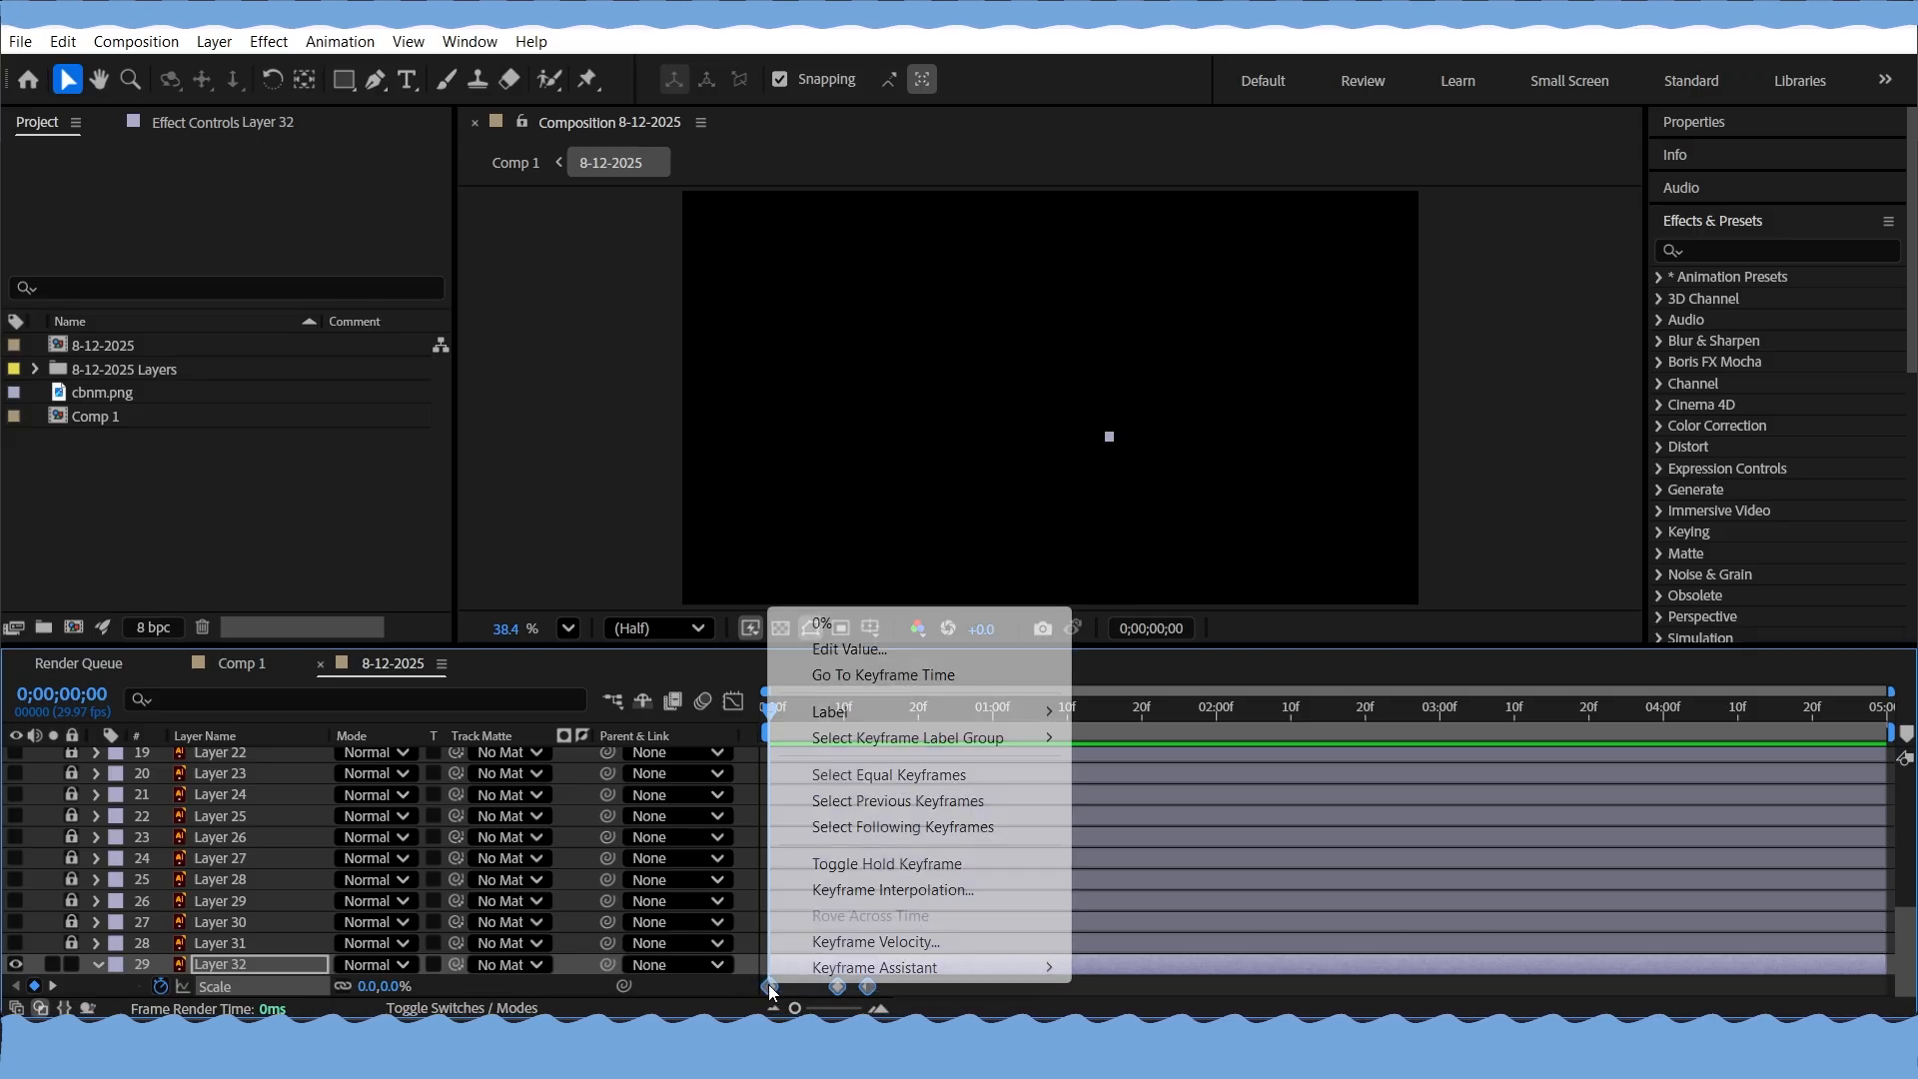
{"action": "right_click", "coordinate": [769, 987]}
{"action": "mouse_move", "coordinate": [852, 969]}
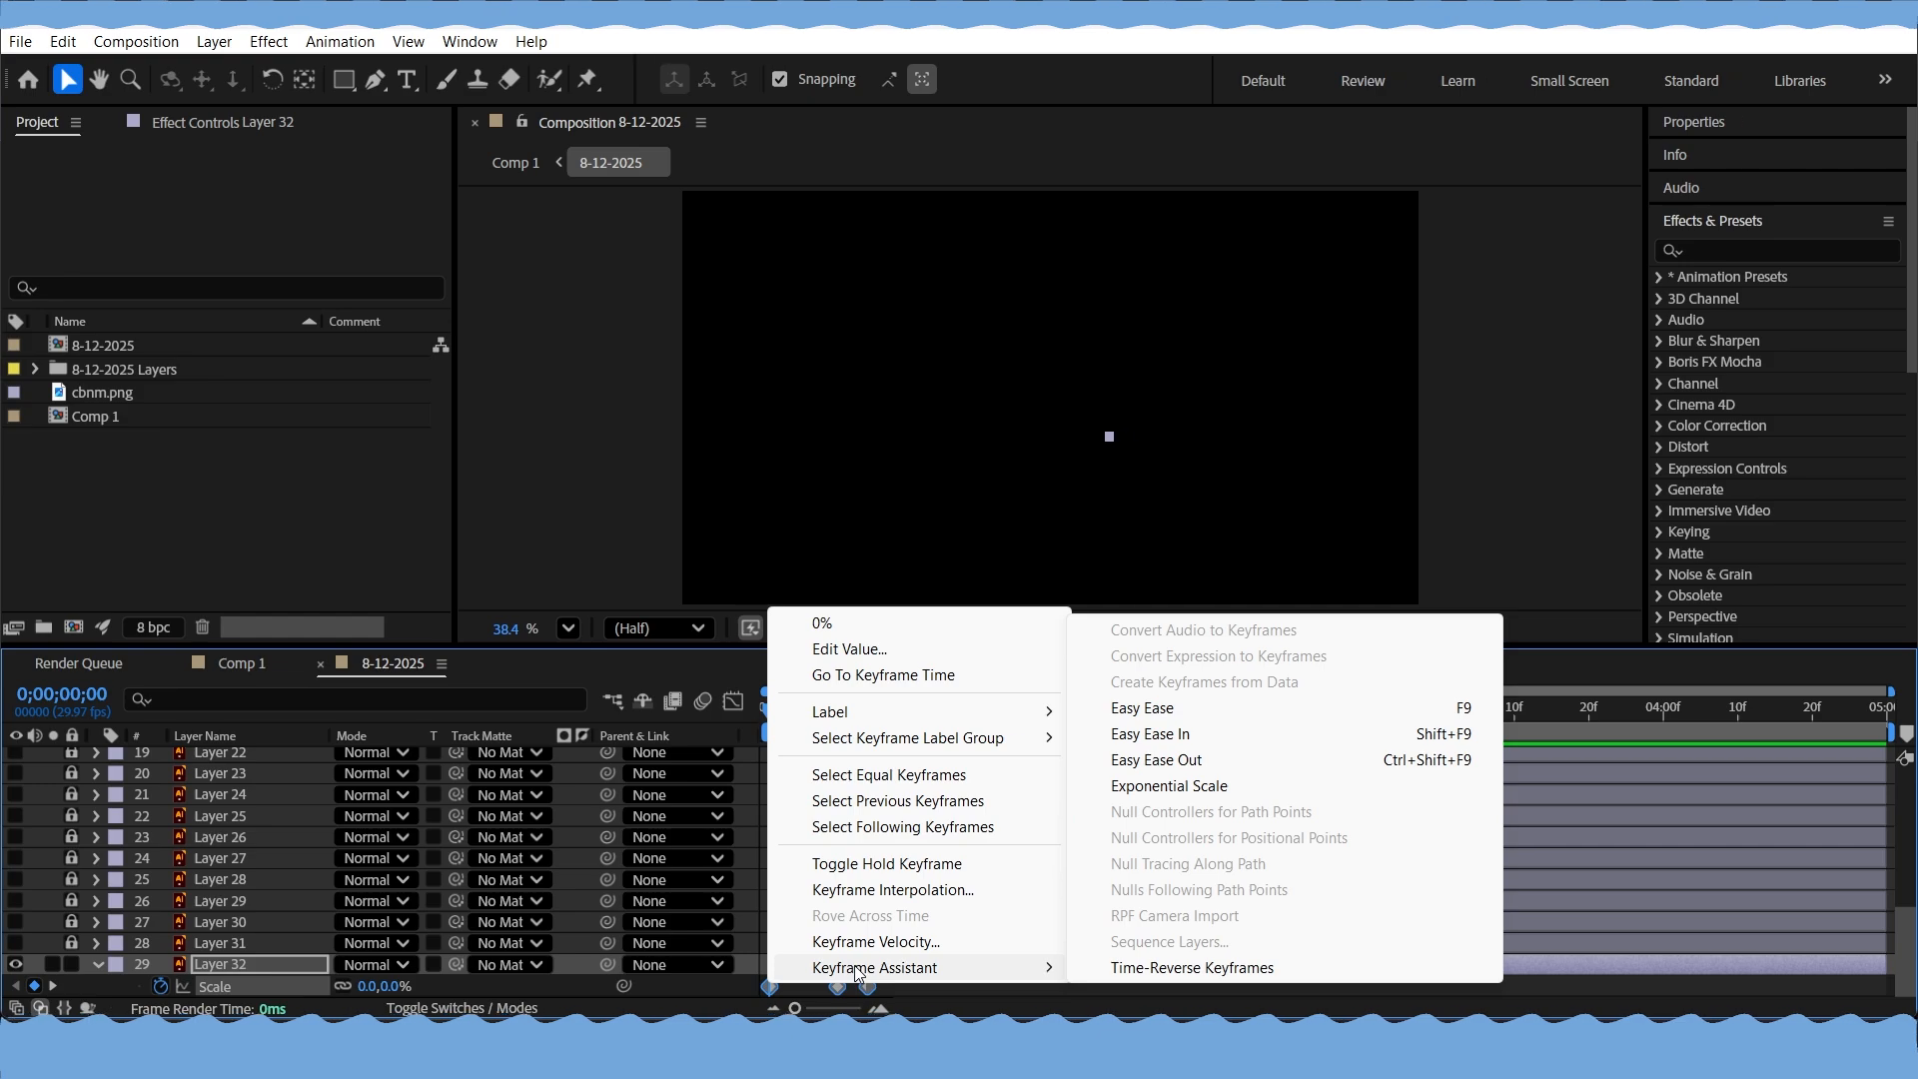
{"action": "left_click", "coordinate": [1152, 717]}
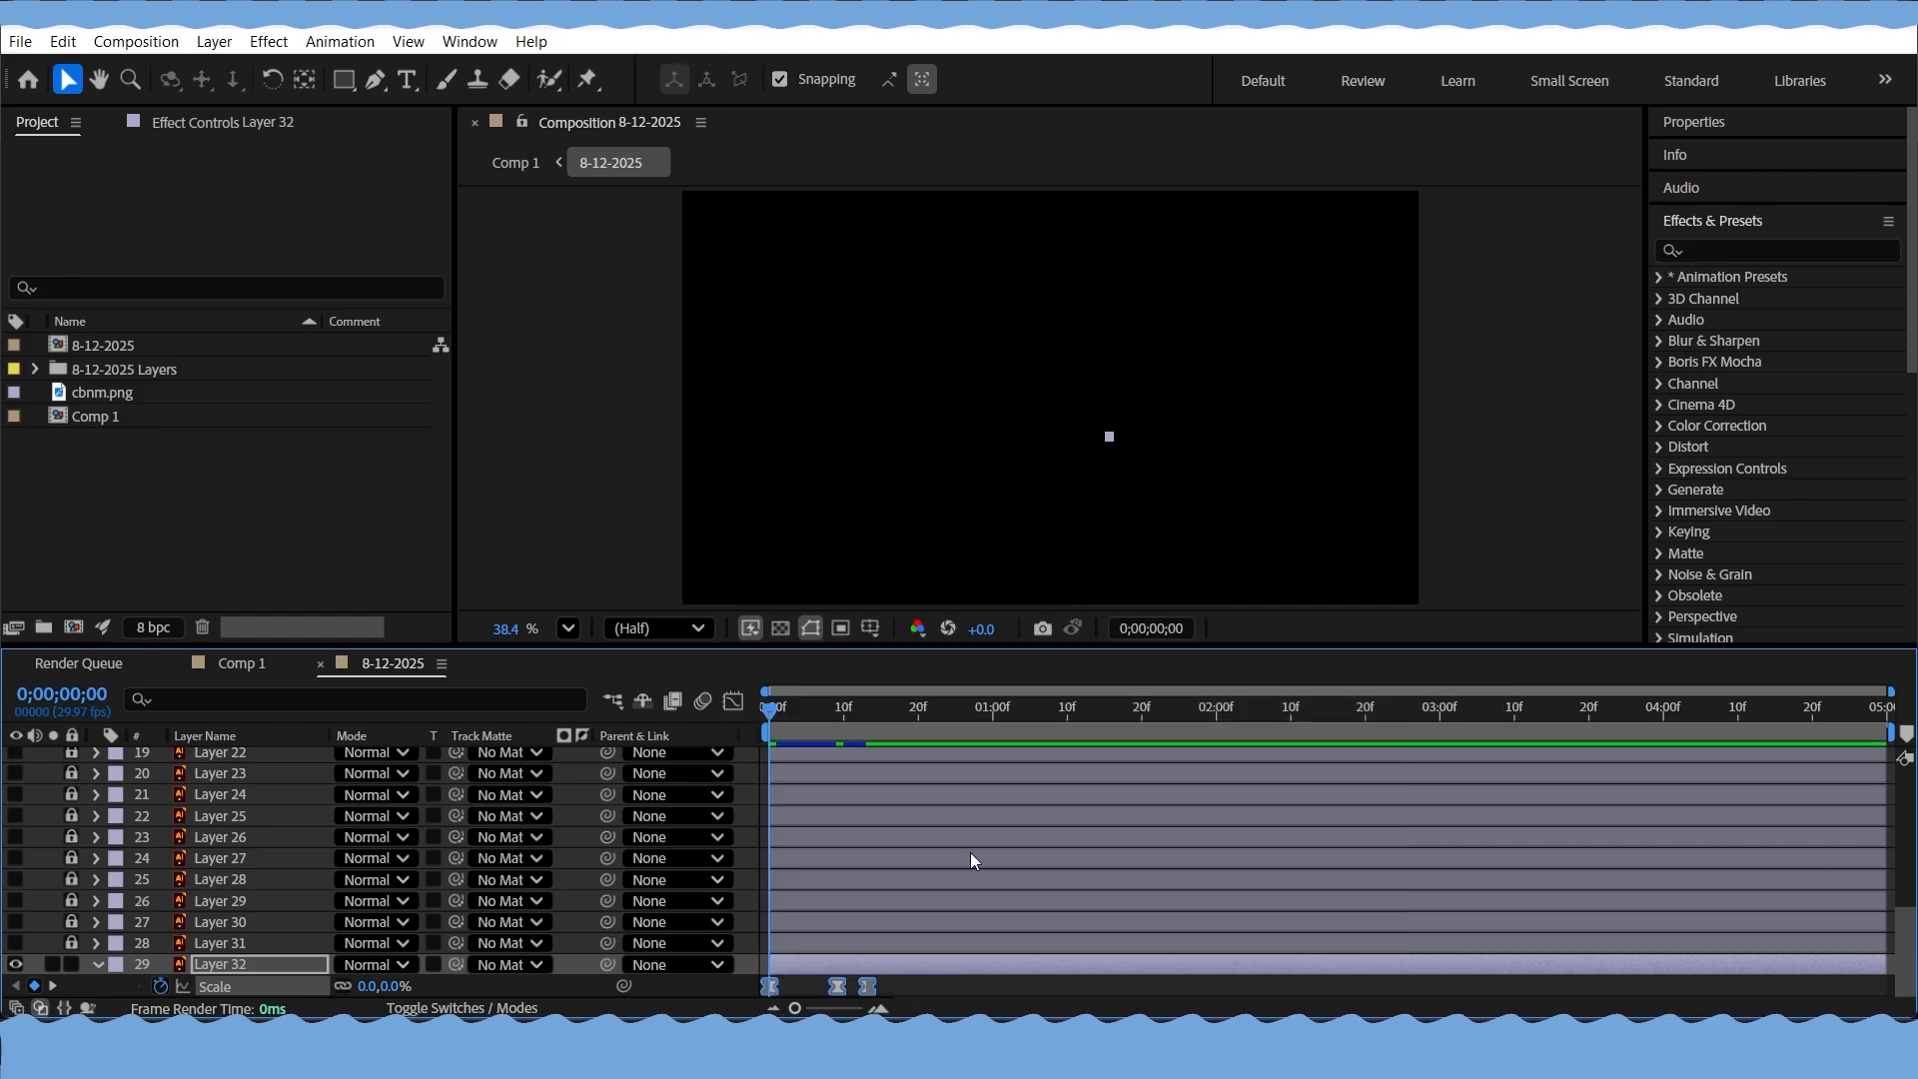
Play back Layer 32's eased scale animation from the start and return to the first frame
{"action": "key", "text": "space"}
{"action": "key", "text": "space"}
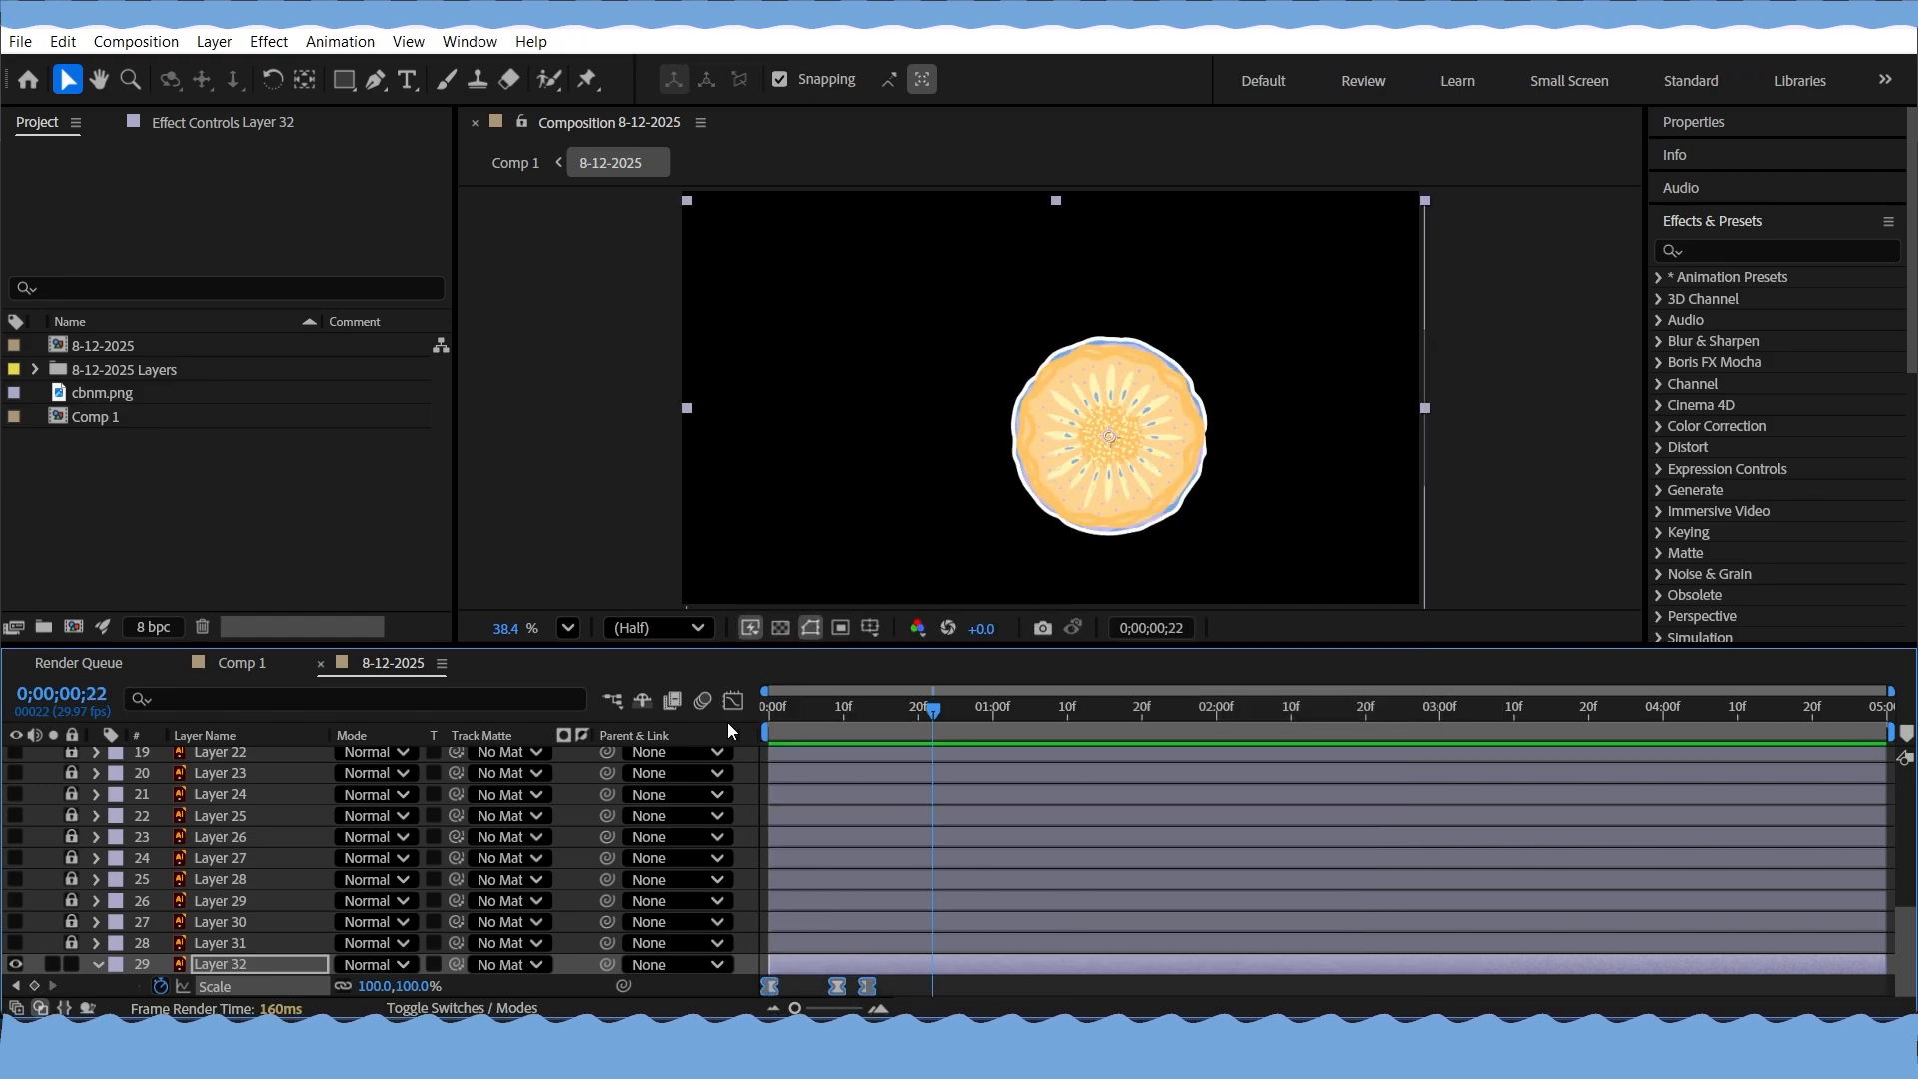
{"action": "key", "text": "Home"}
{"action": "key", "text": "space"}
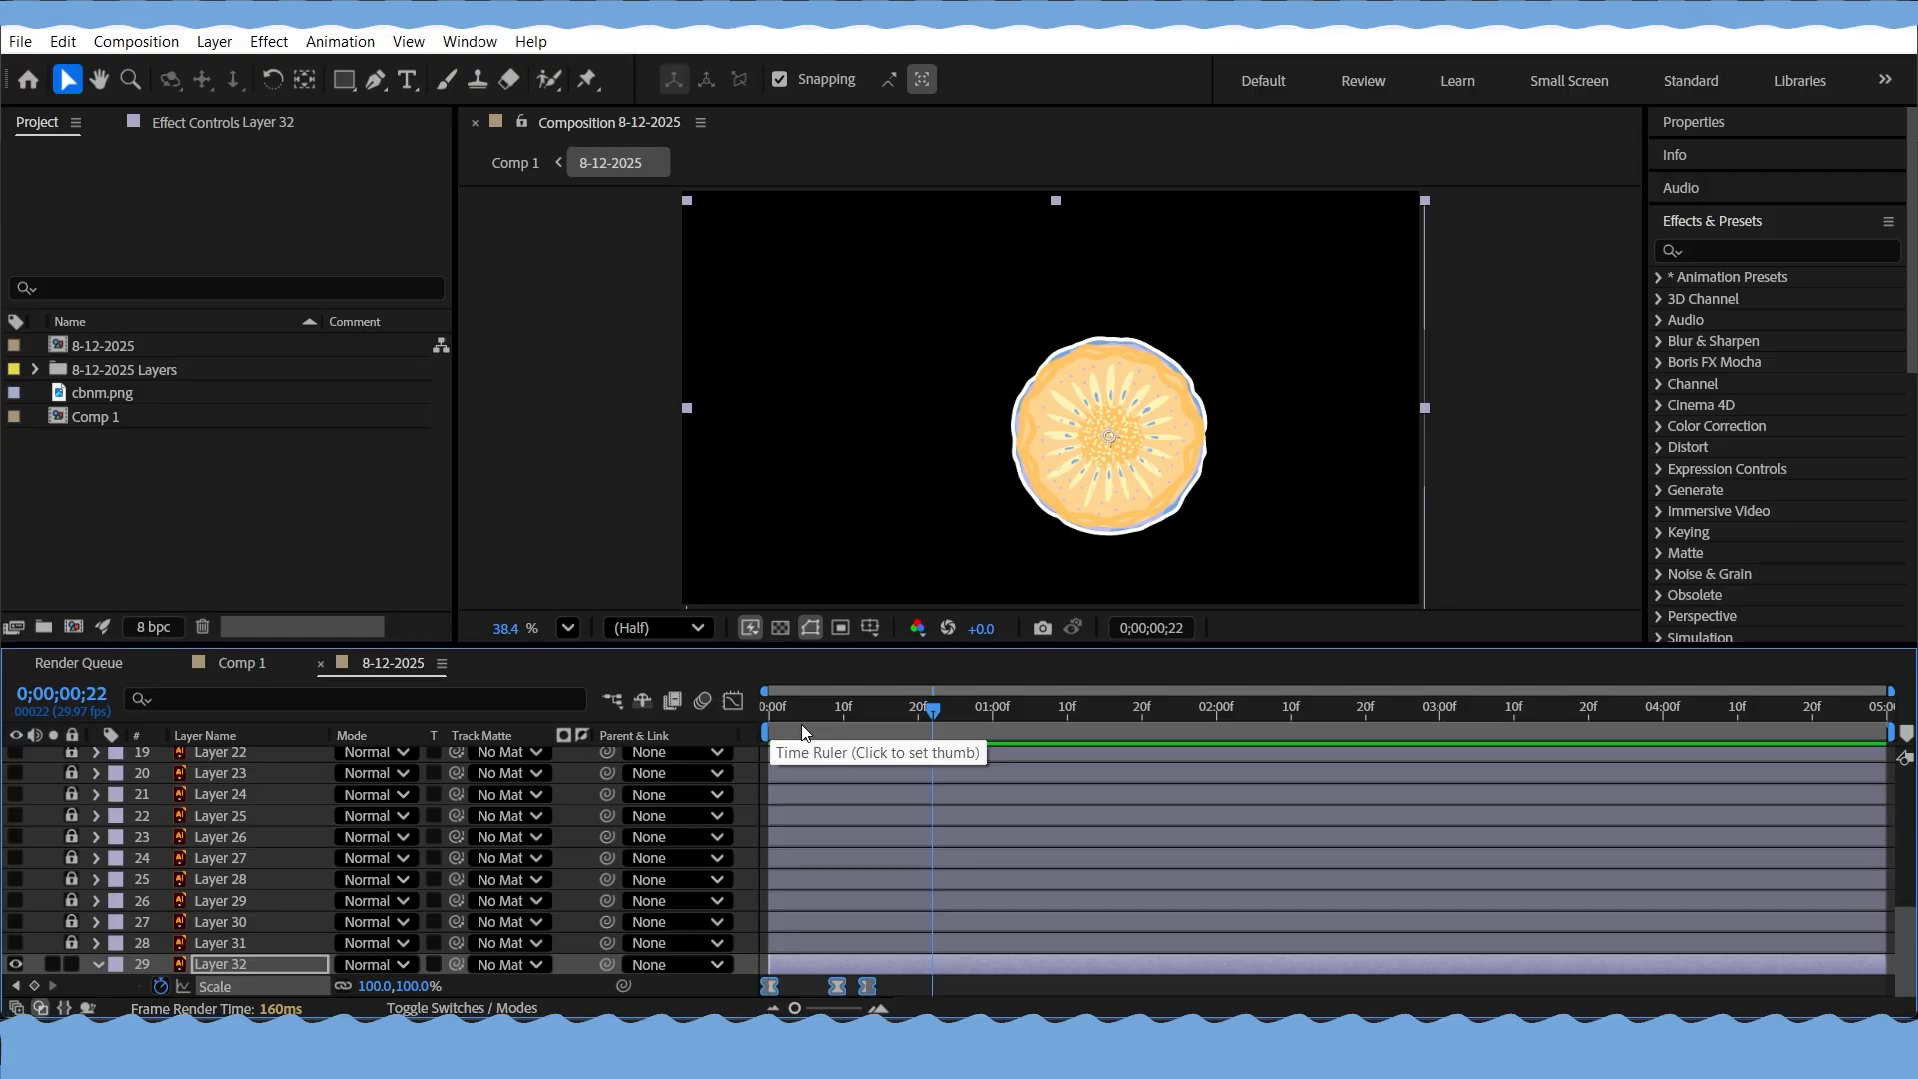
{"action": "left_click_drag", "start_coordinate": [937, 735], "coordinate": [634, 841]}
{"action": "key", "text": "space"}
{"action": "key", "text": "space"}
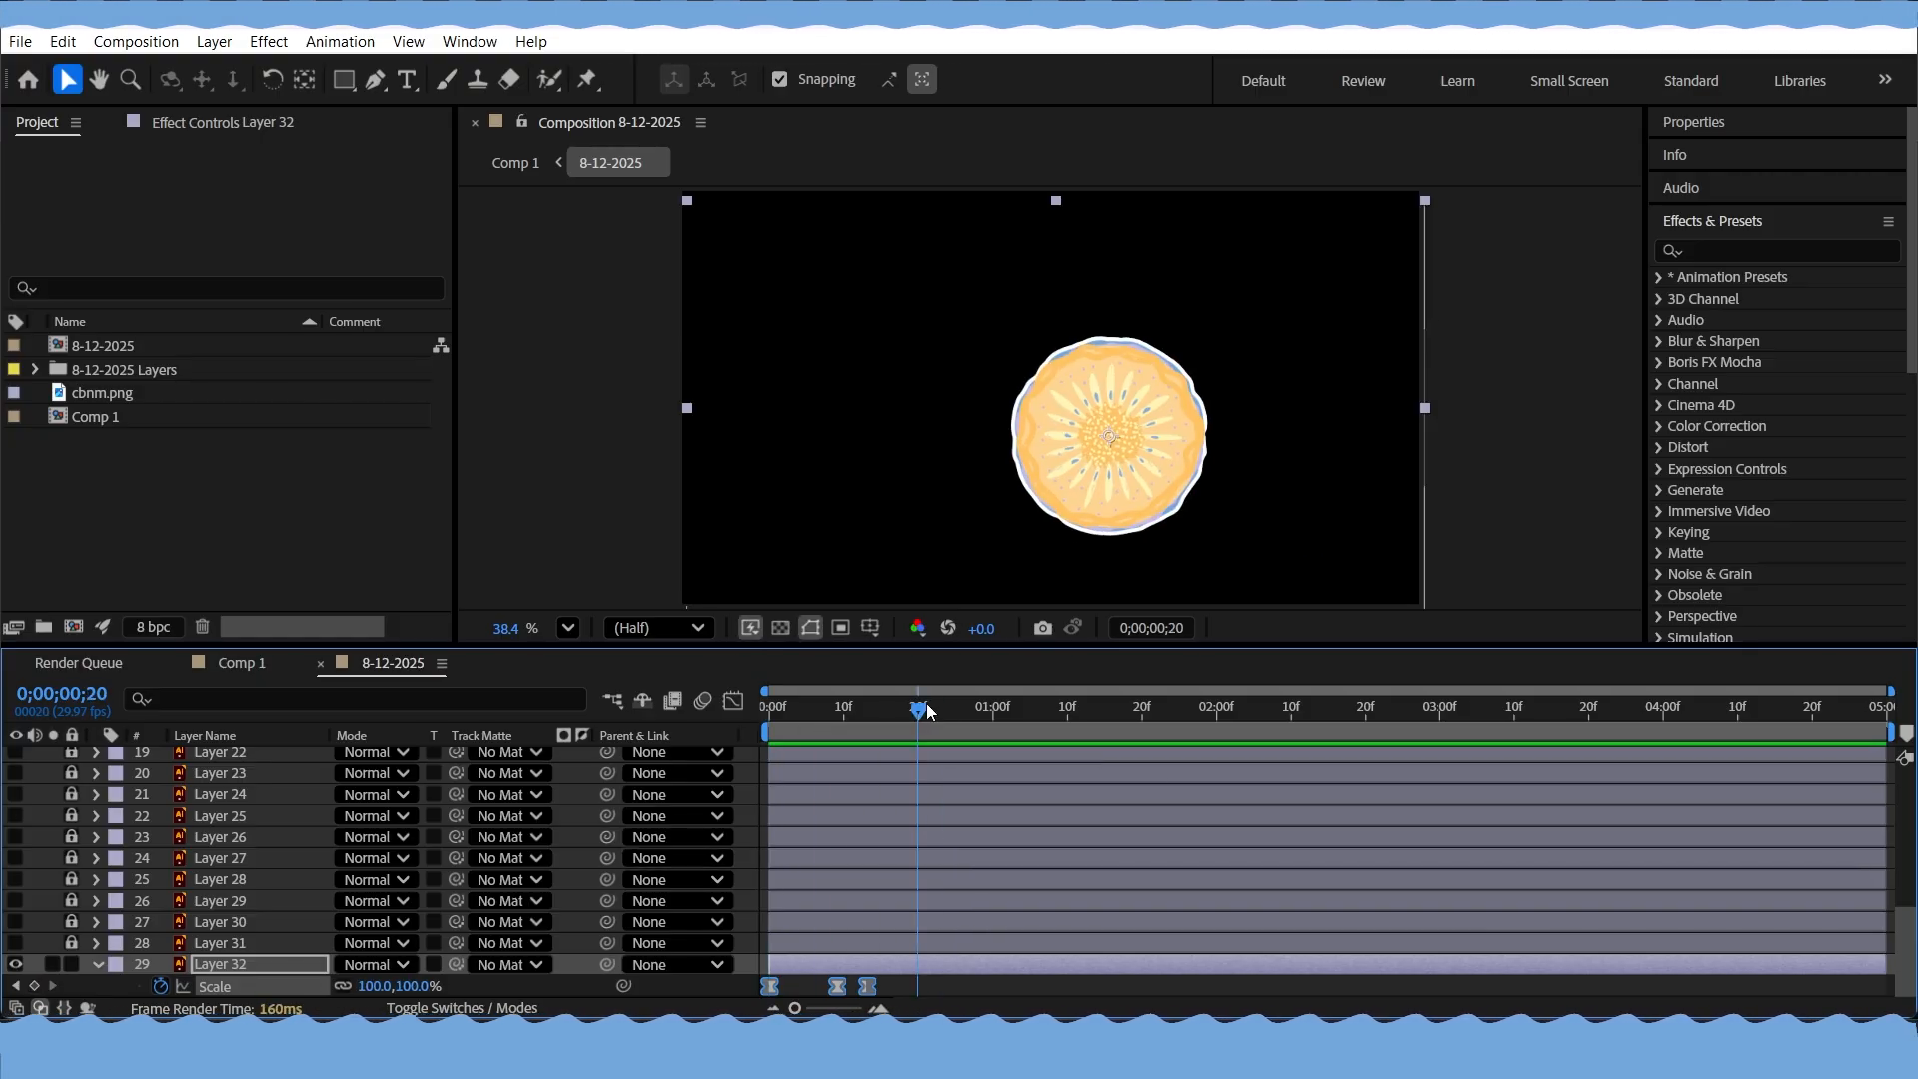
{"action": "key", "text": "Home"}
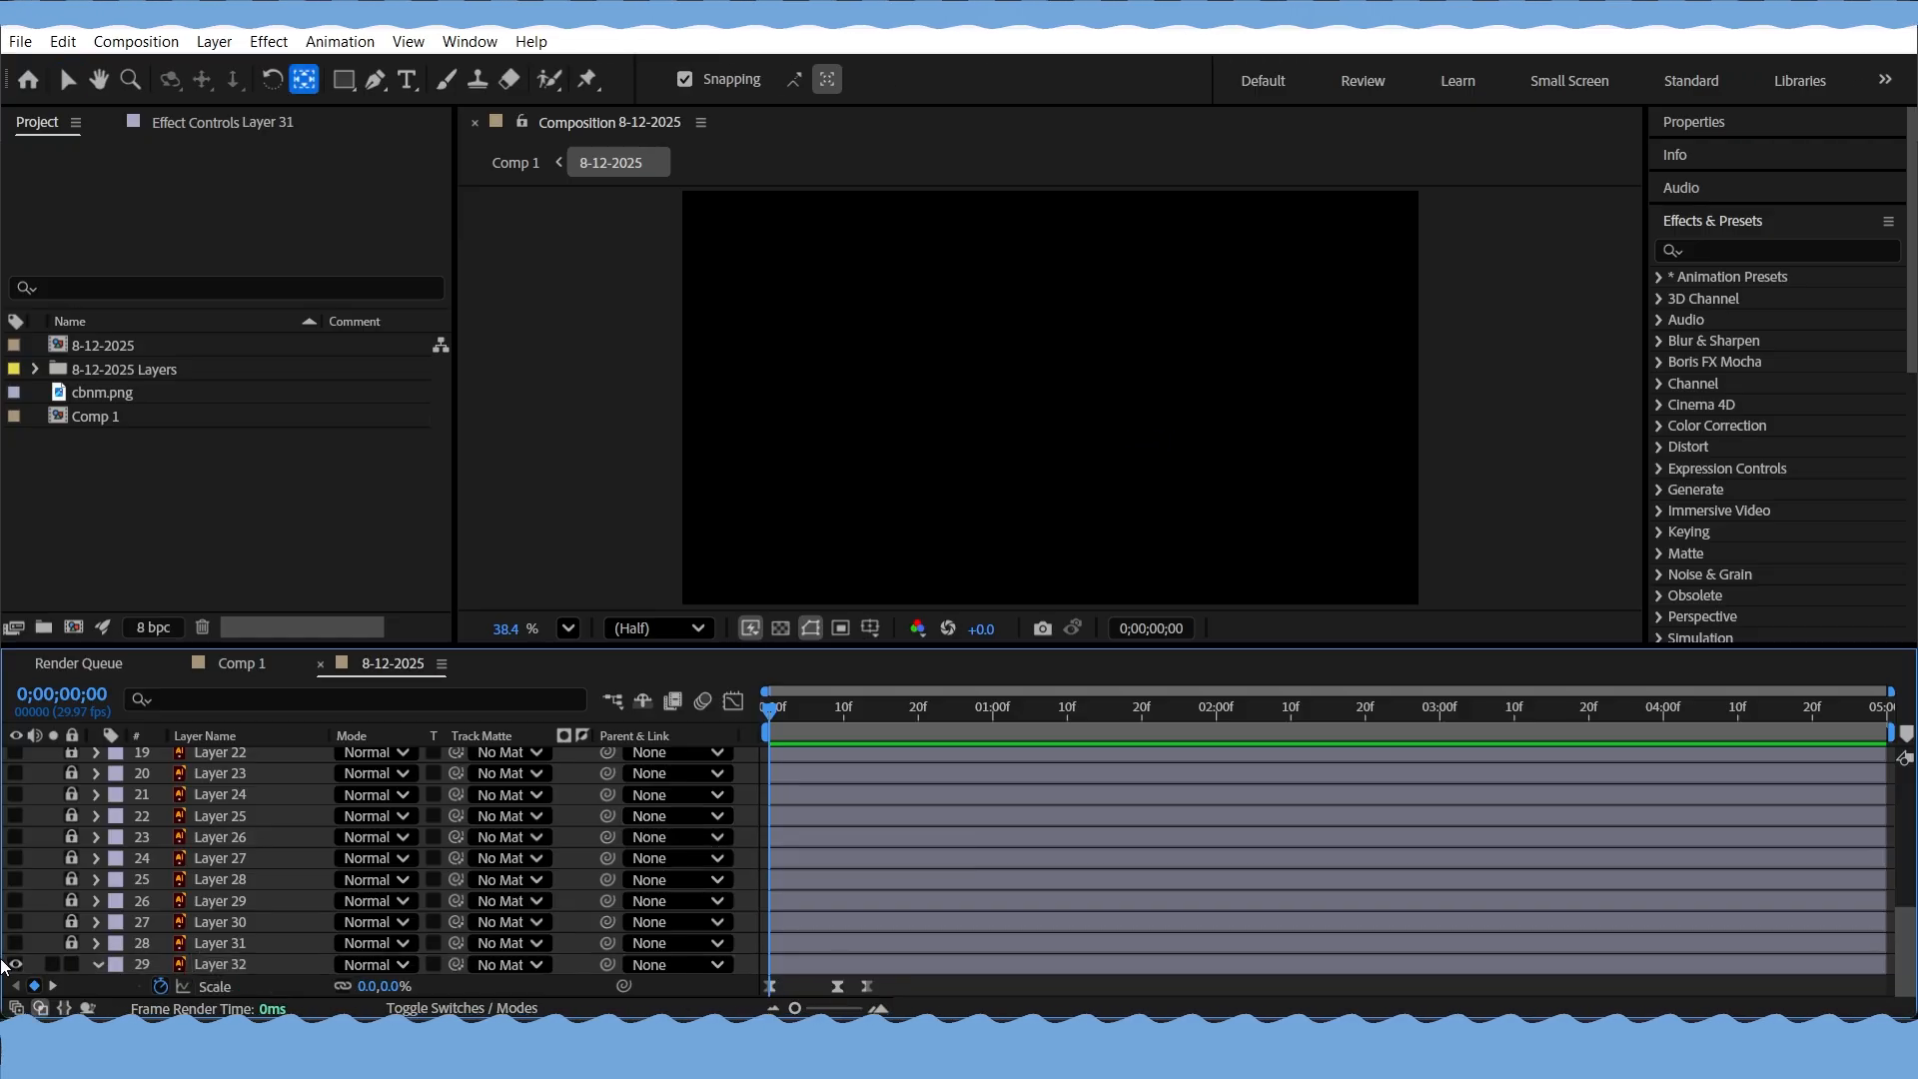
Lock and hide Layer 32, and make Layer 31 visible and unlocked
{"action": "left_click", "coordinate": [72, 964]}
{"action": "left_click", "coordinate": [15, 965]}
{"action": "left_click", "coordinate": [15, 943]}
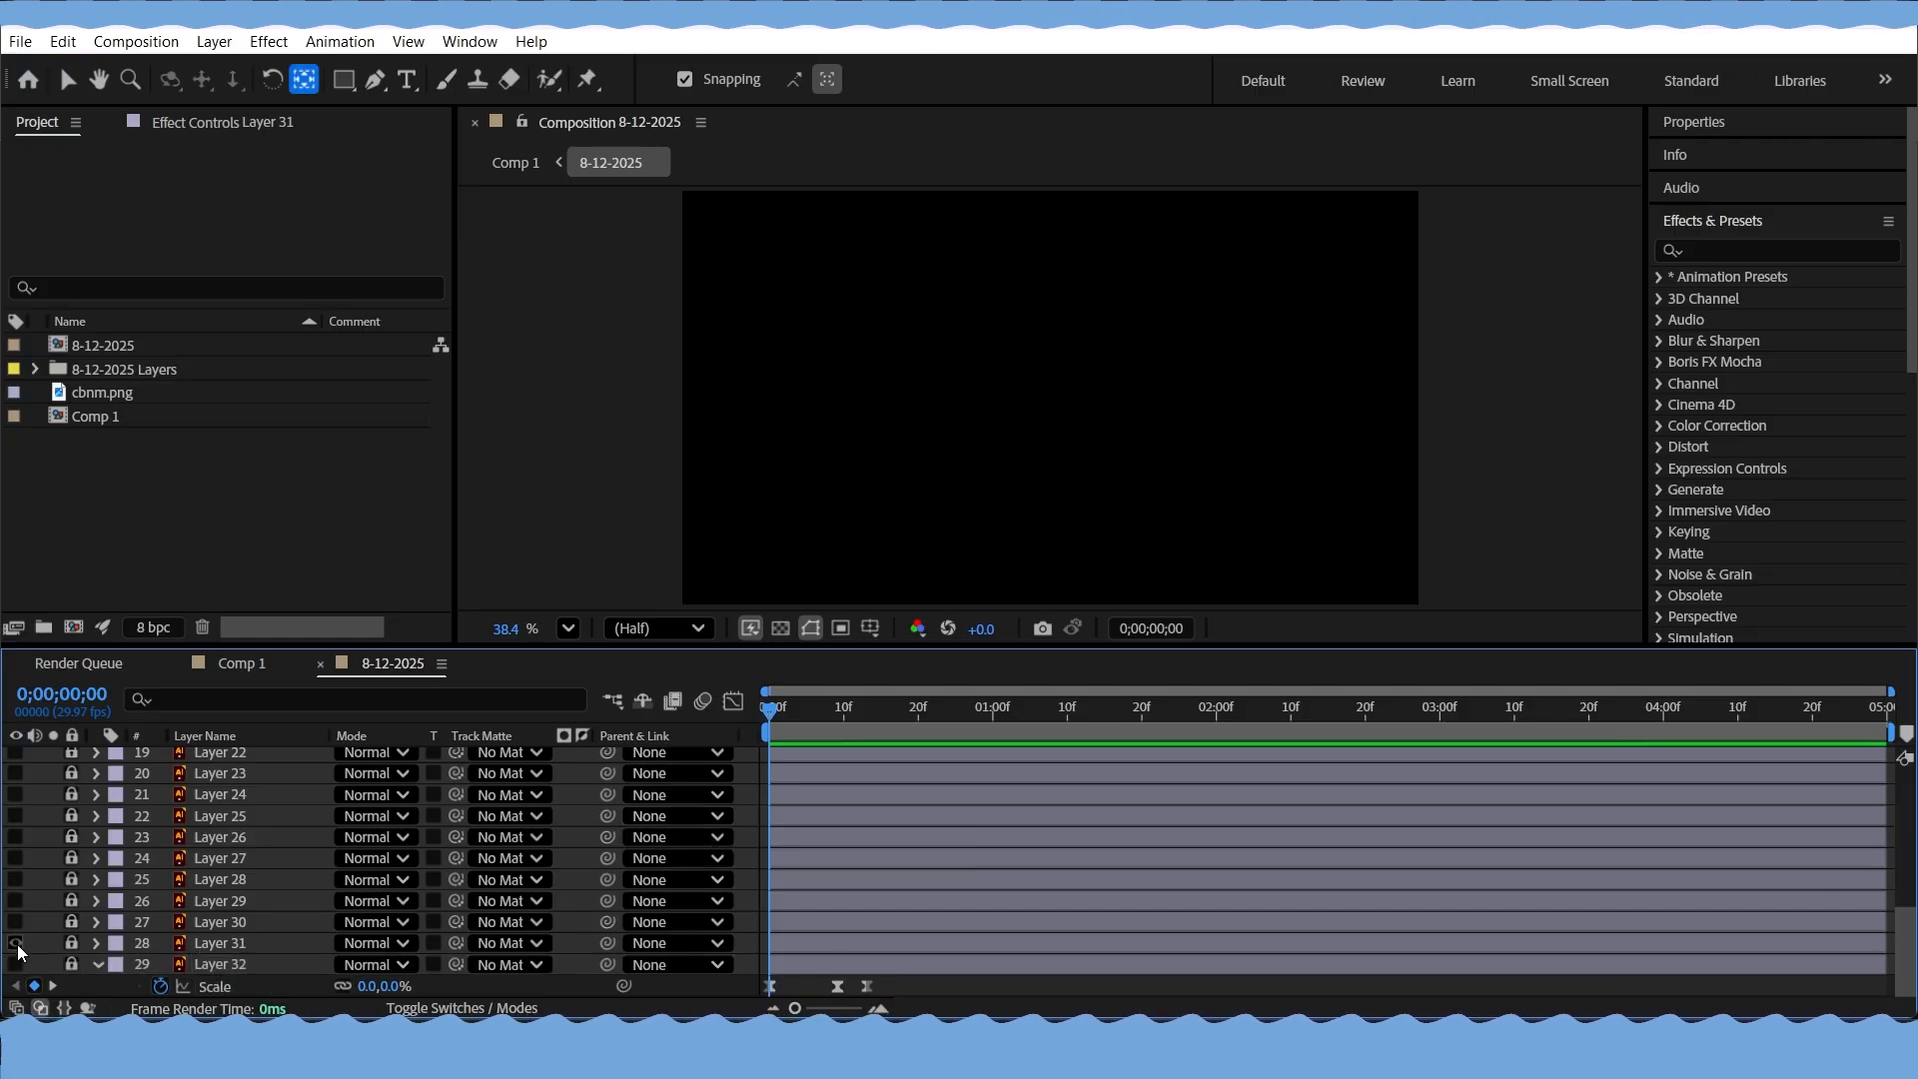
{"action": "left_click", "coordinate": [16, 943]}
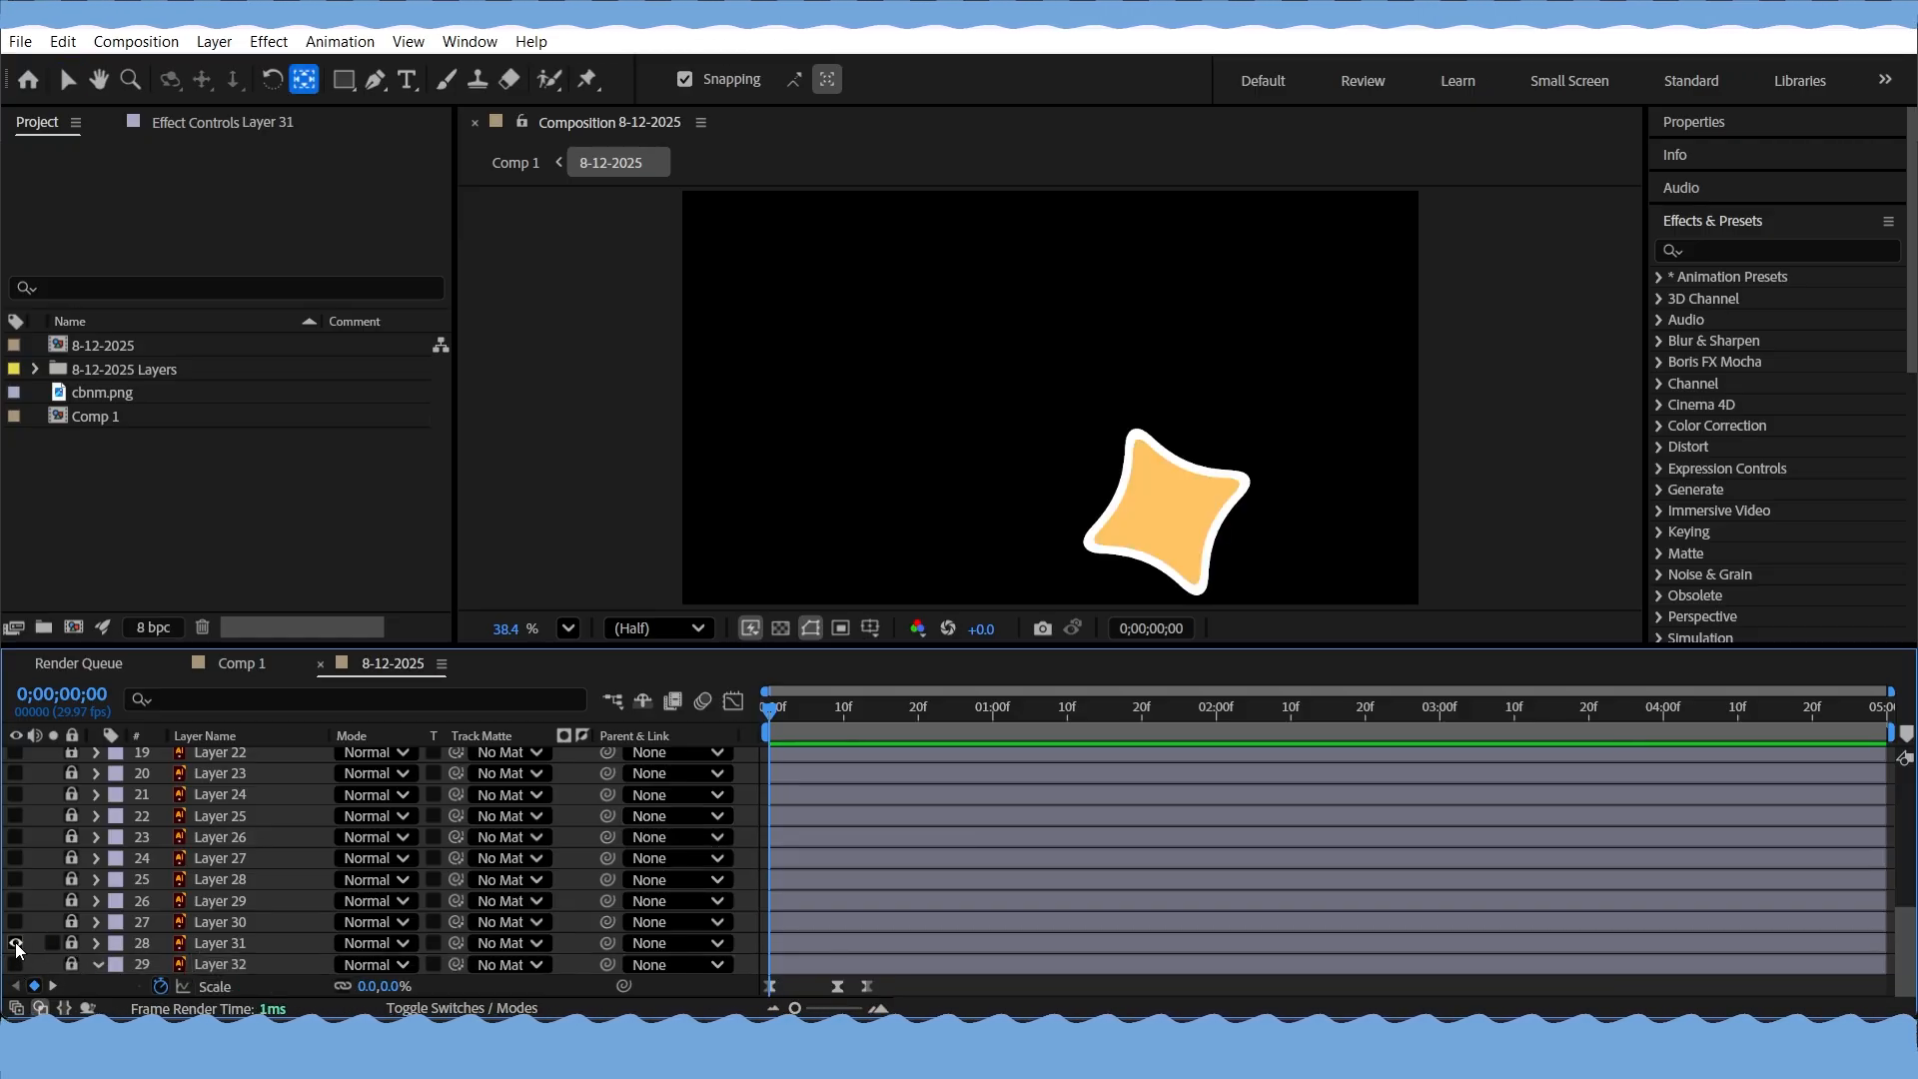
{"action": "left_click", "coordinate": [72, 943]}
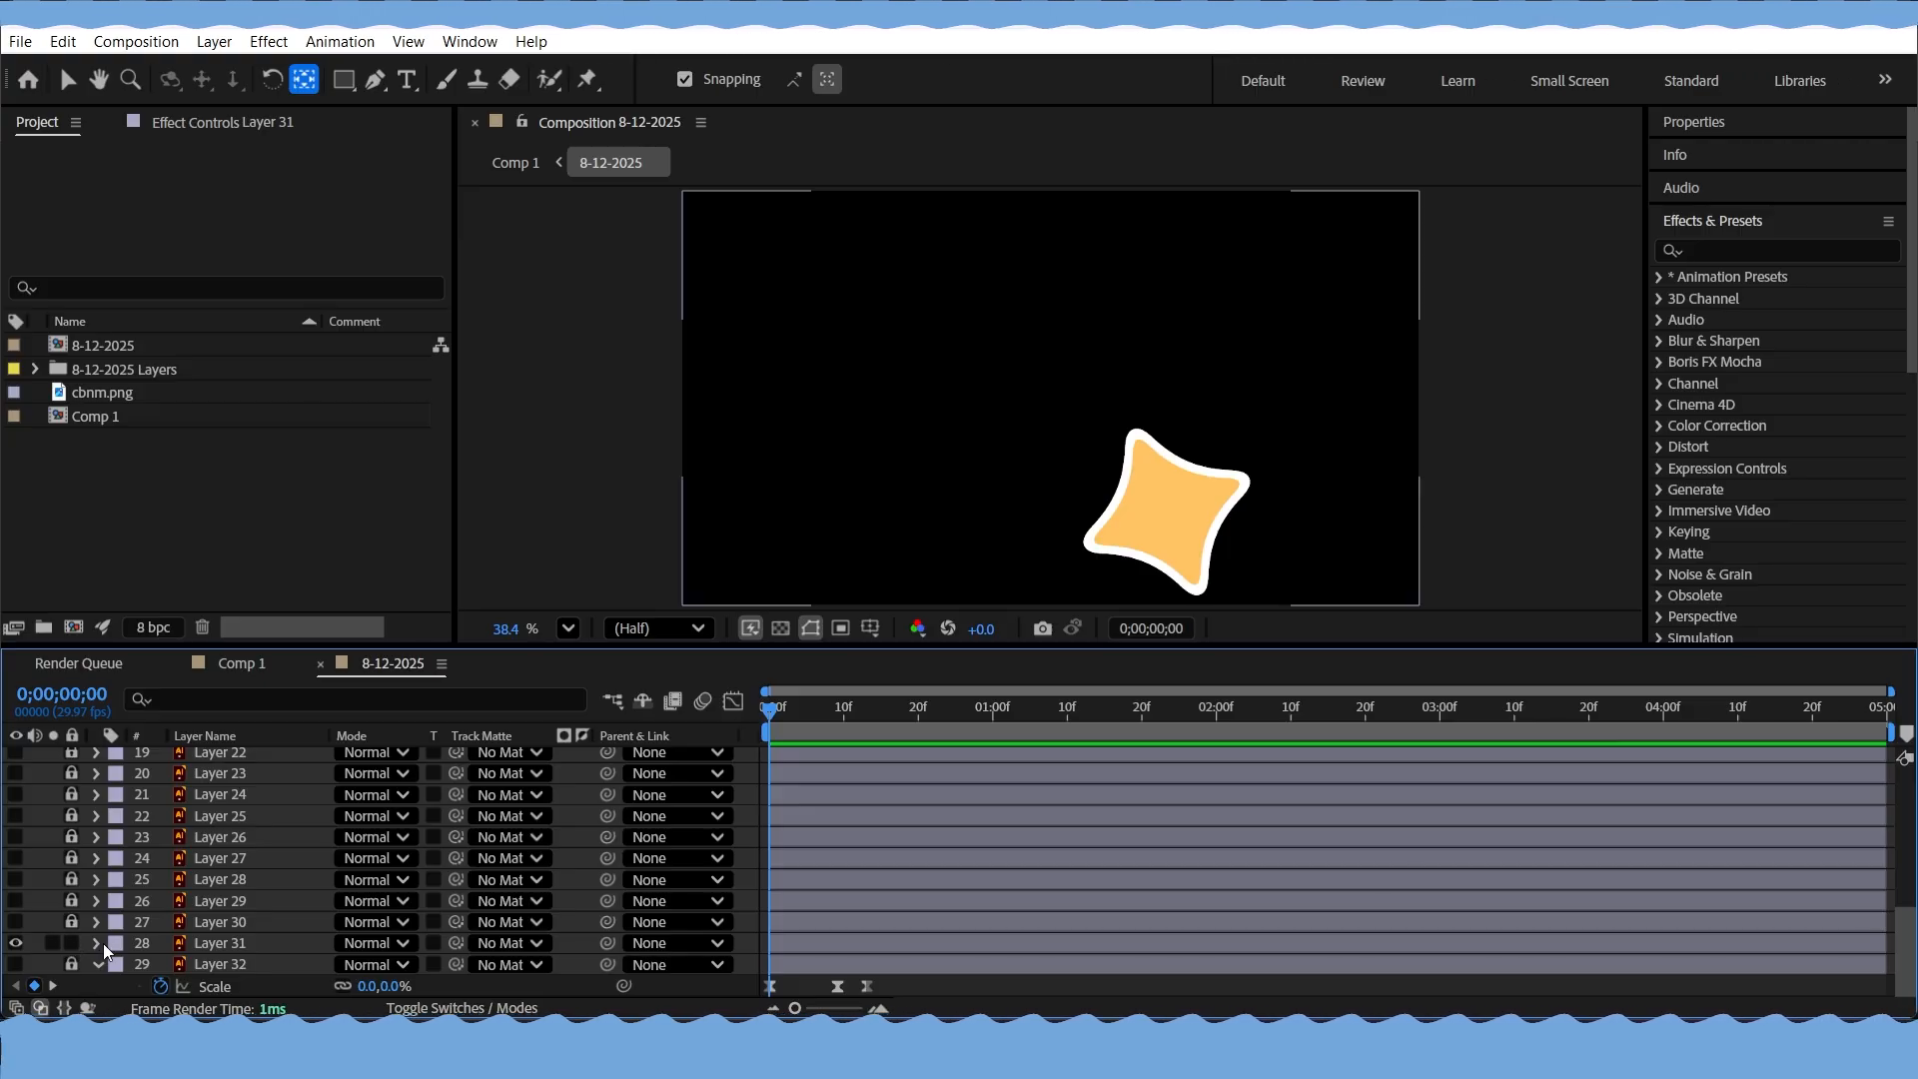
Create shapes from the Layer 31 vector layer and delete the original Layer 31
{"action": "left_click", "coordinate": [216, 945]}
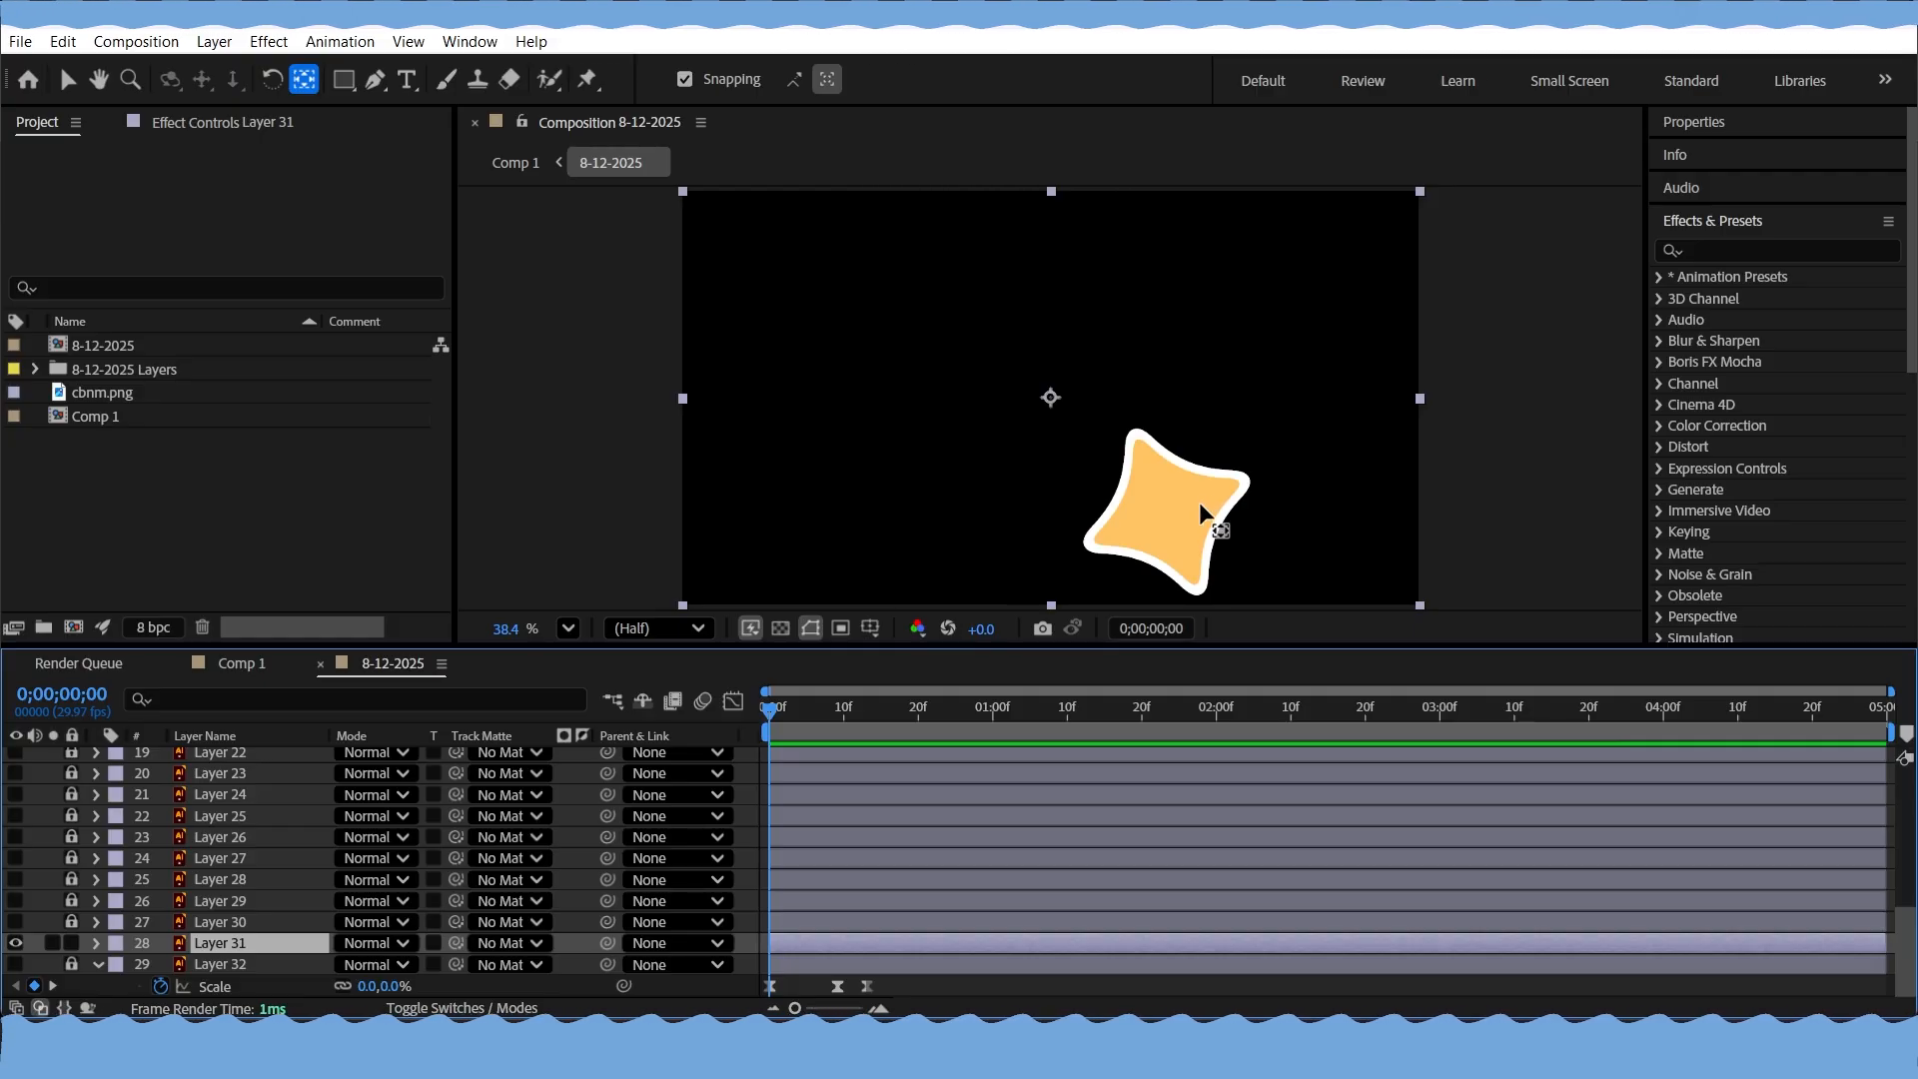
{"action": "right_click", "coordinate": [237, 947]}
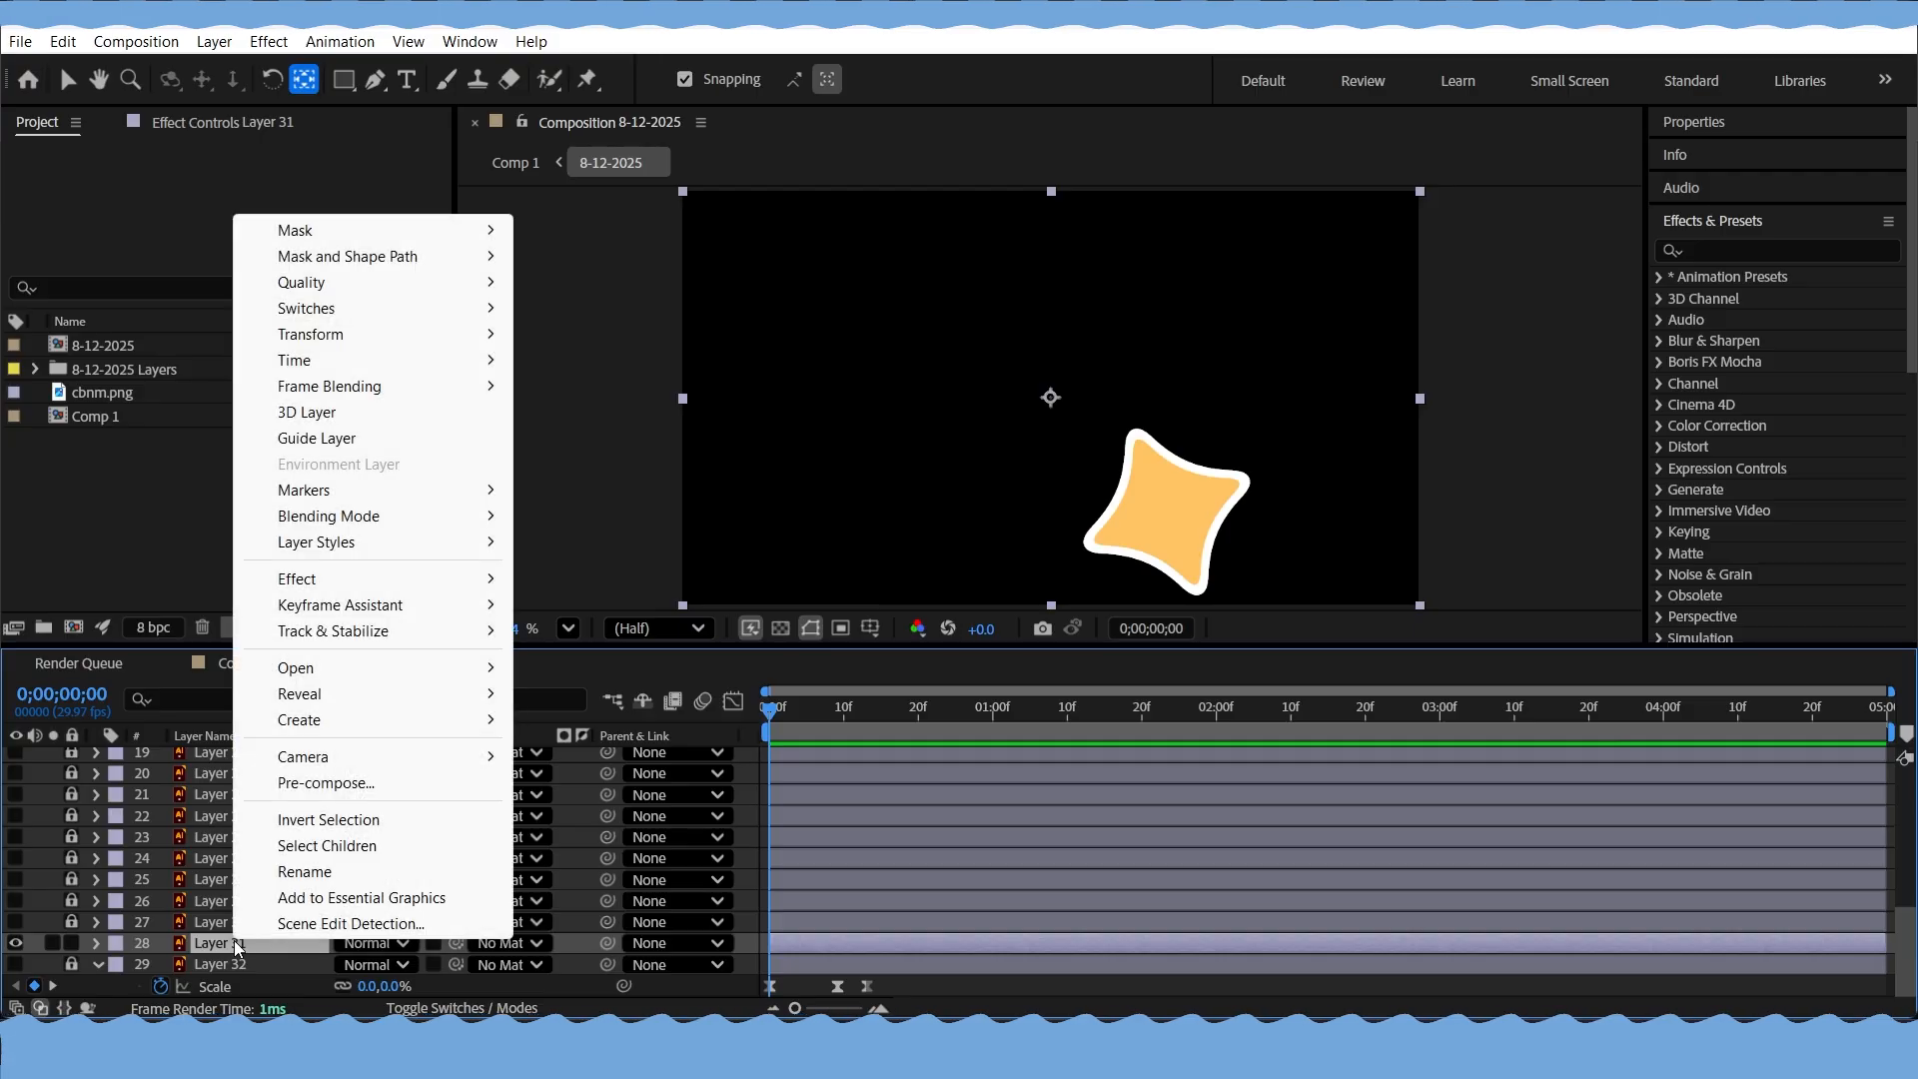
{"action": "mouse_move", "coordinate": [330, 721]}
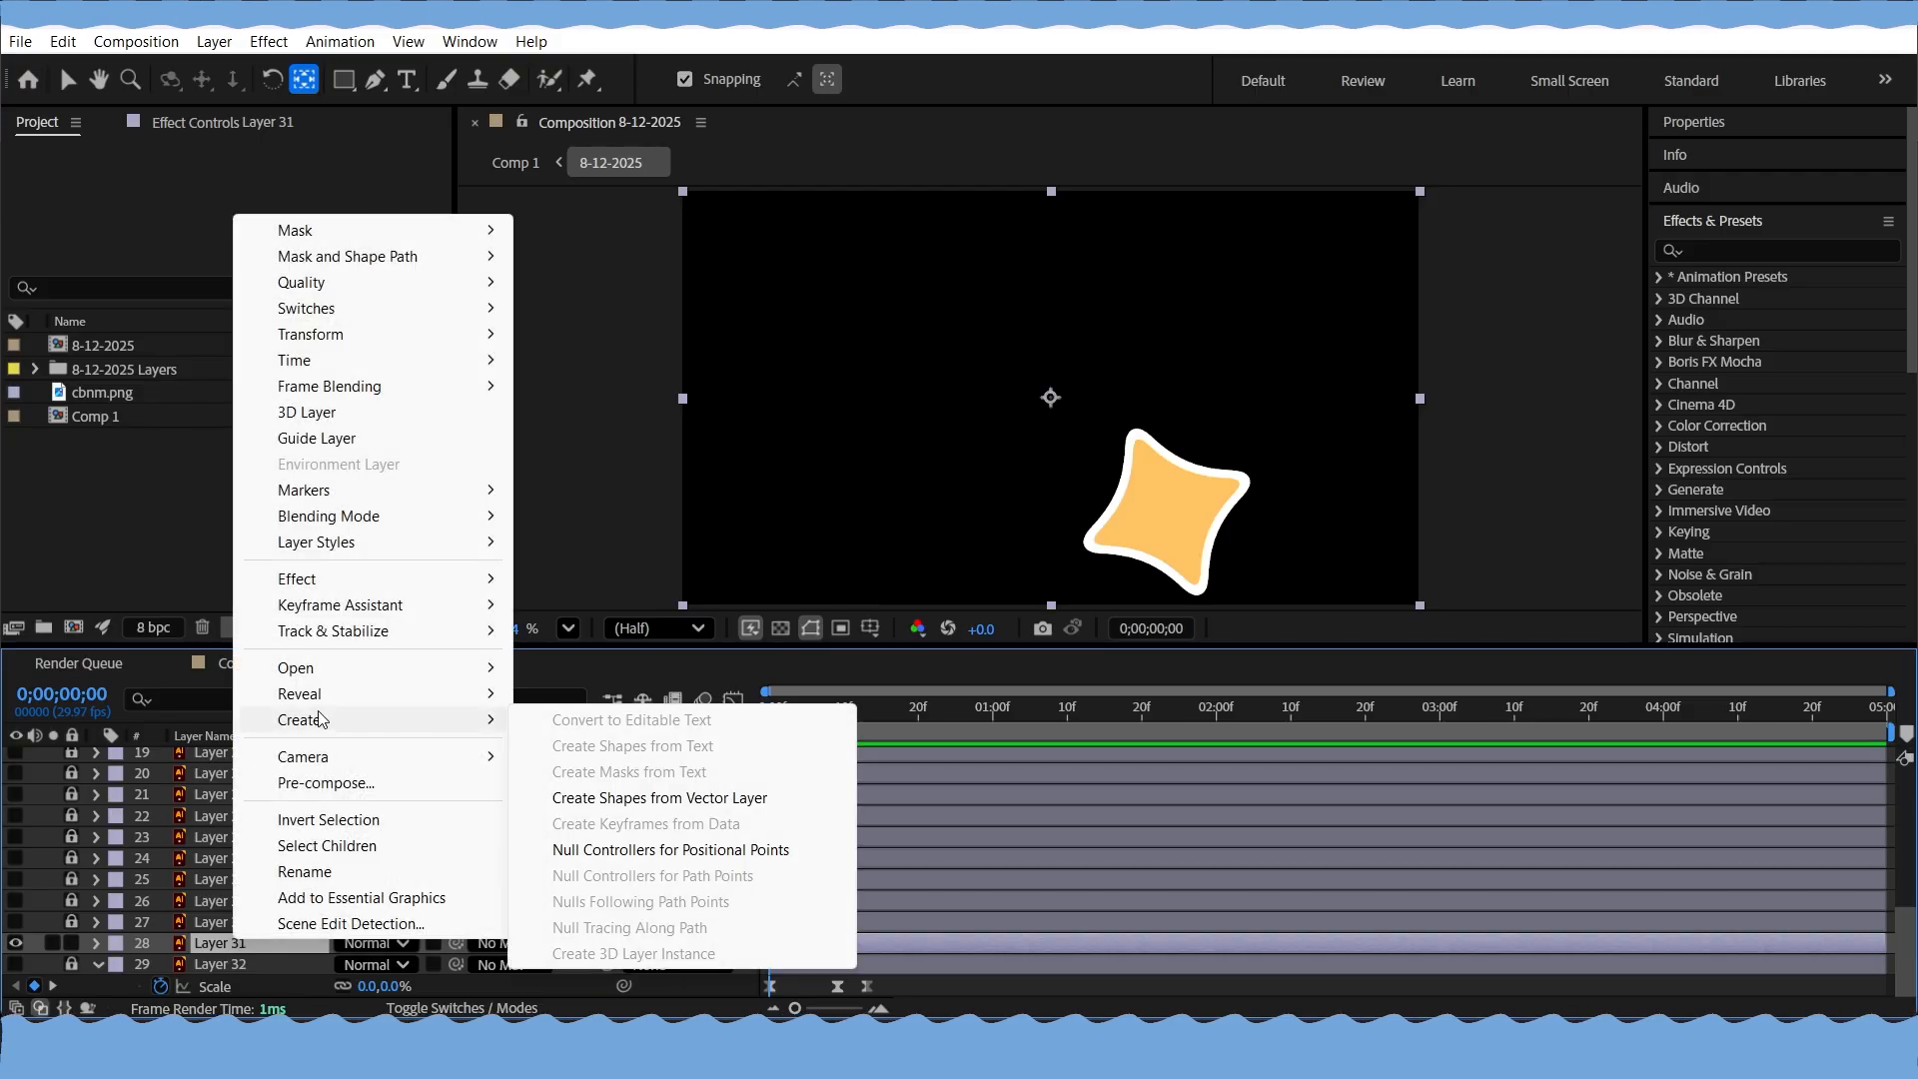
{"action": "left_click", "coordinate": [600, 798]}
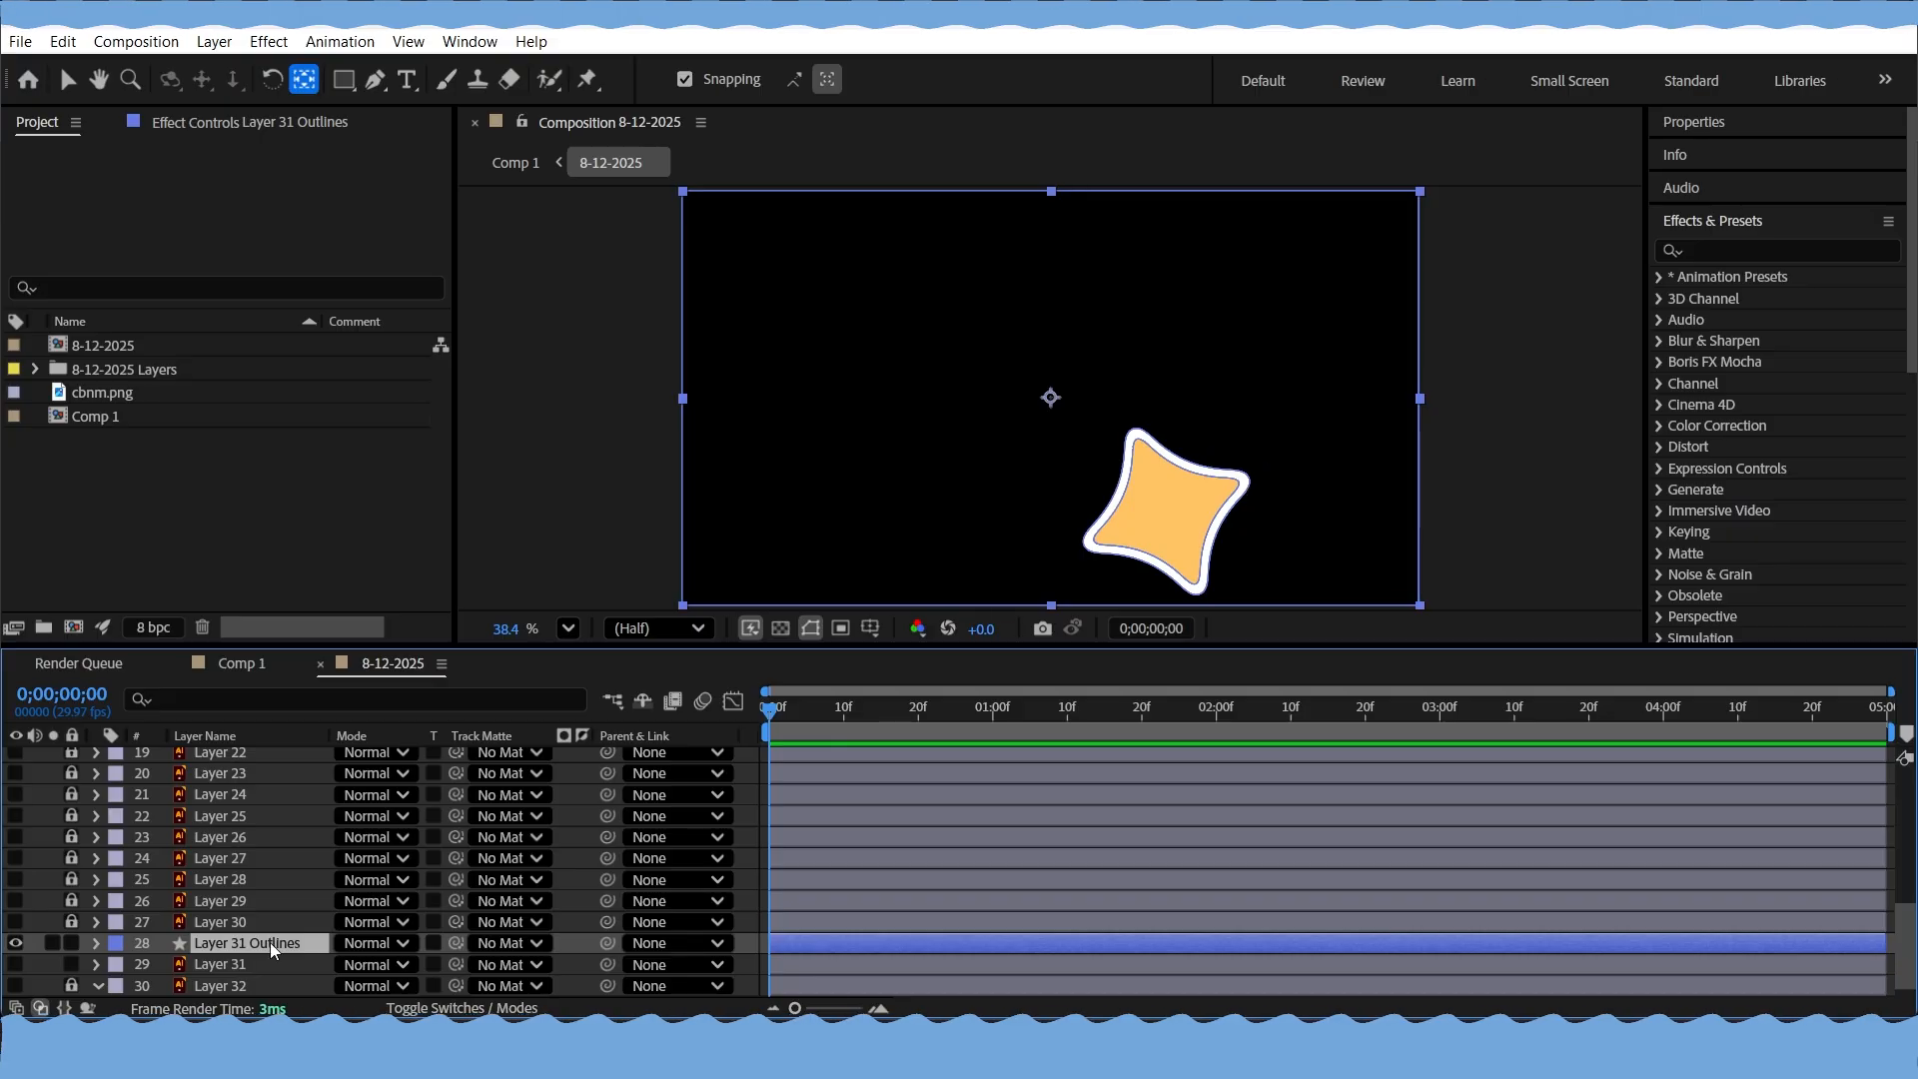
{"action": "left_click", "coordinate": [238, 962]}
{"action": "key", "text": "Delete"}
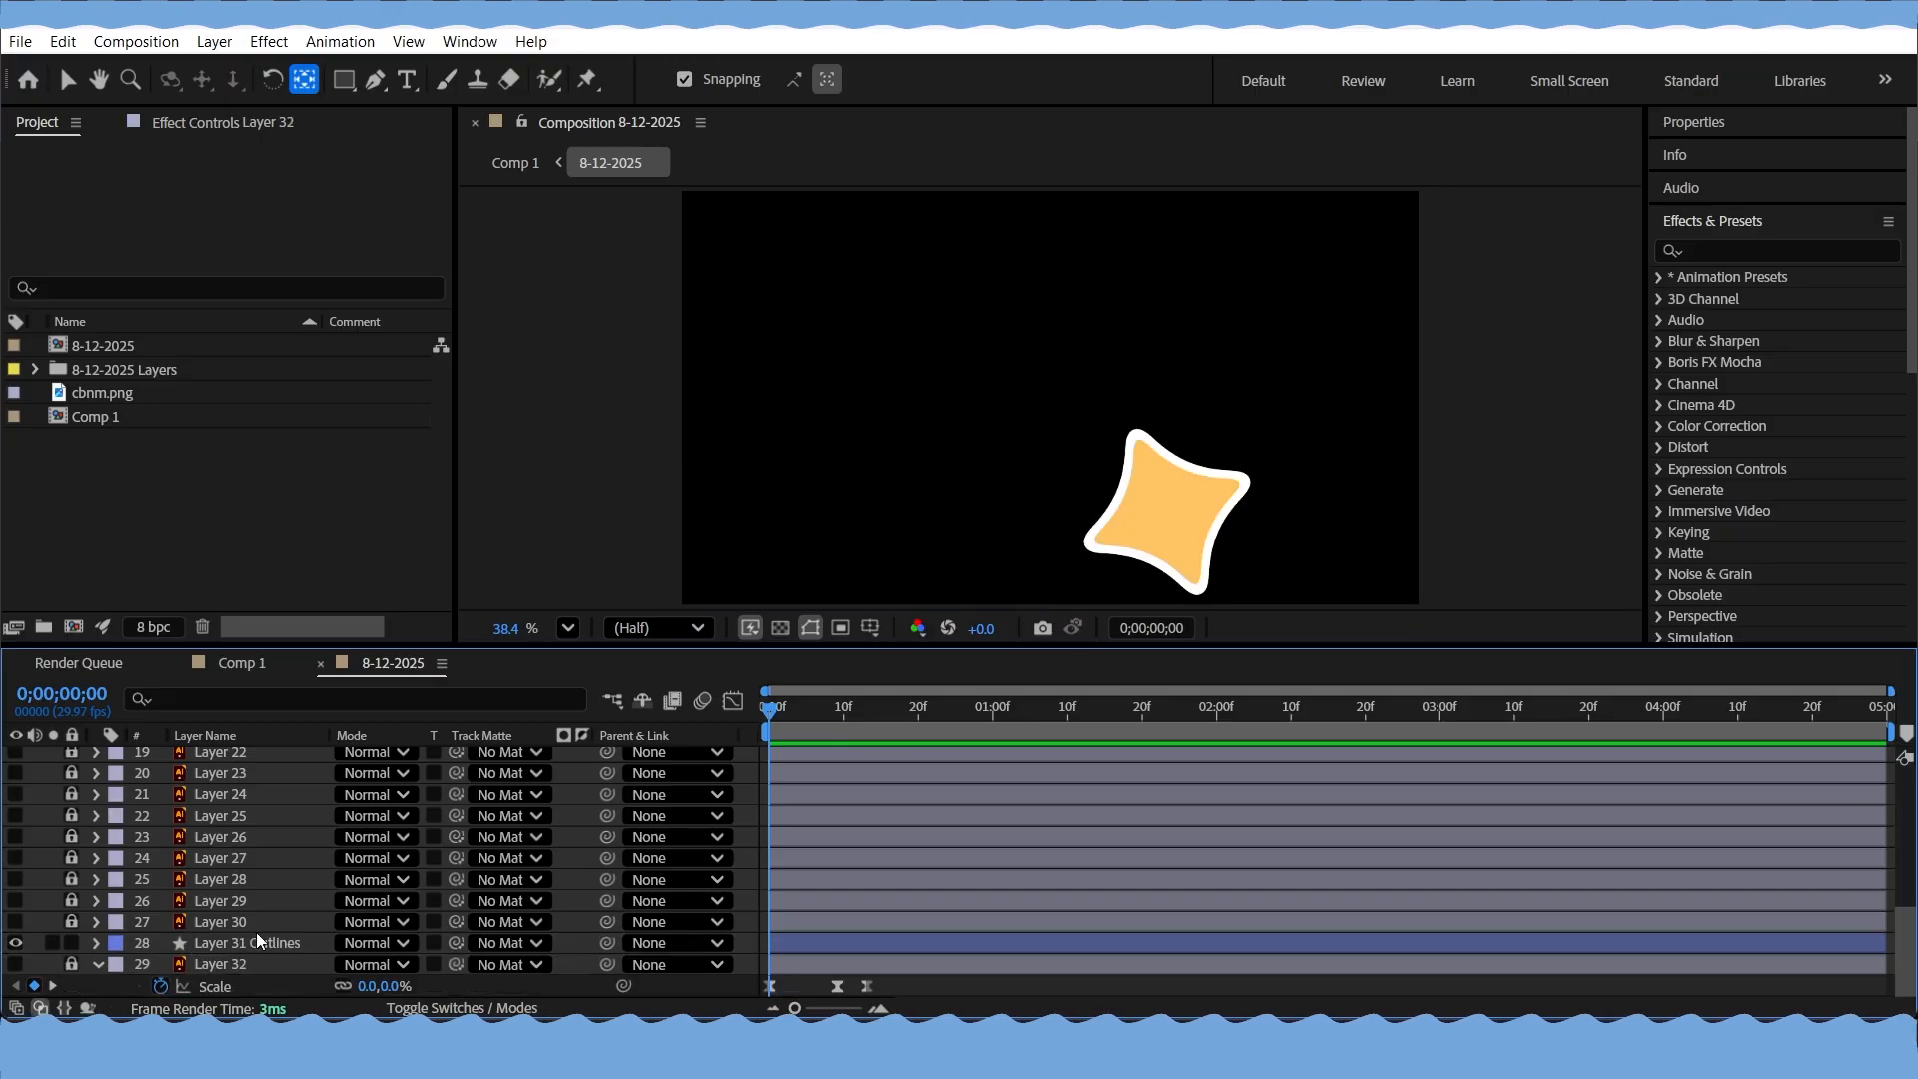
Show the properties of Layer 31 Outlines and delete Group 4 and Group 3 from its contents
{"action": "left_click", "coordinate": [247, 943]}
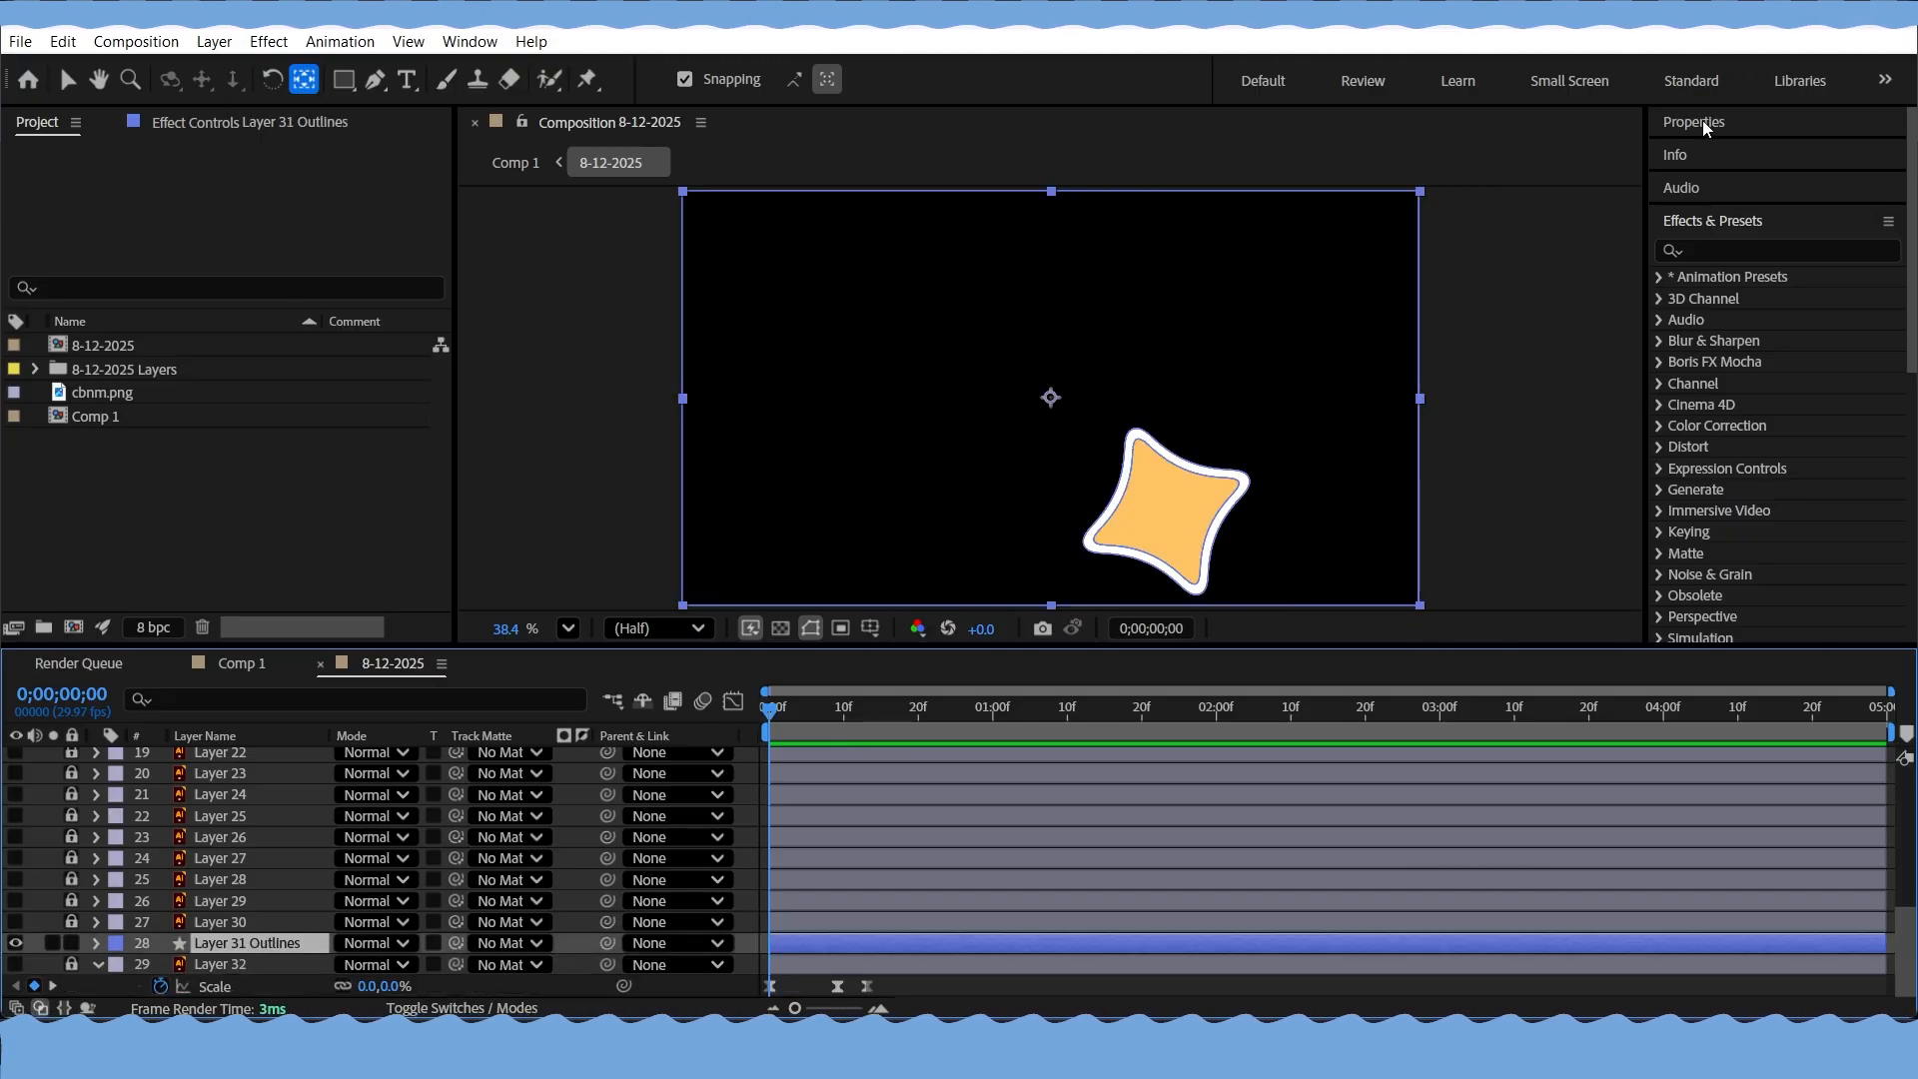
{"action": "left_click", "coordinate": [1746, 126]}
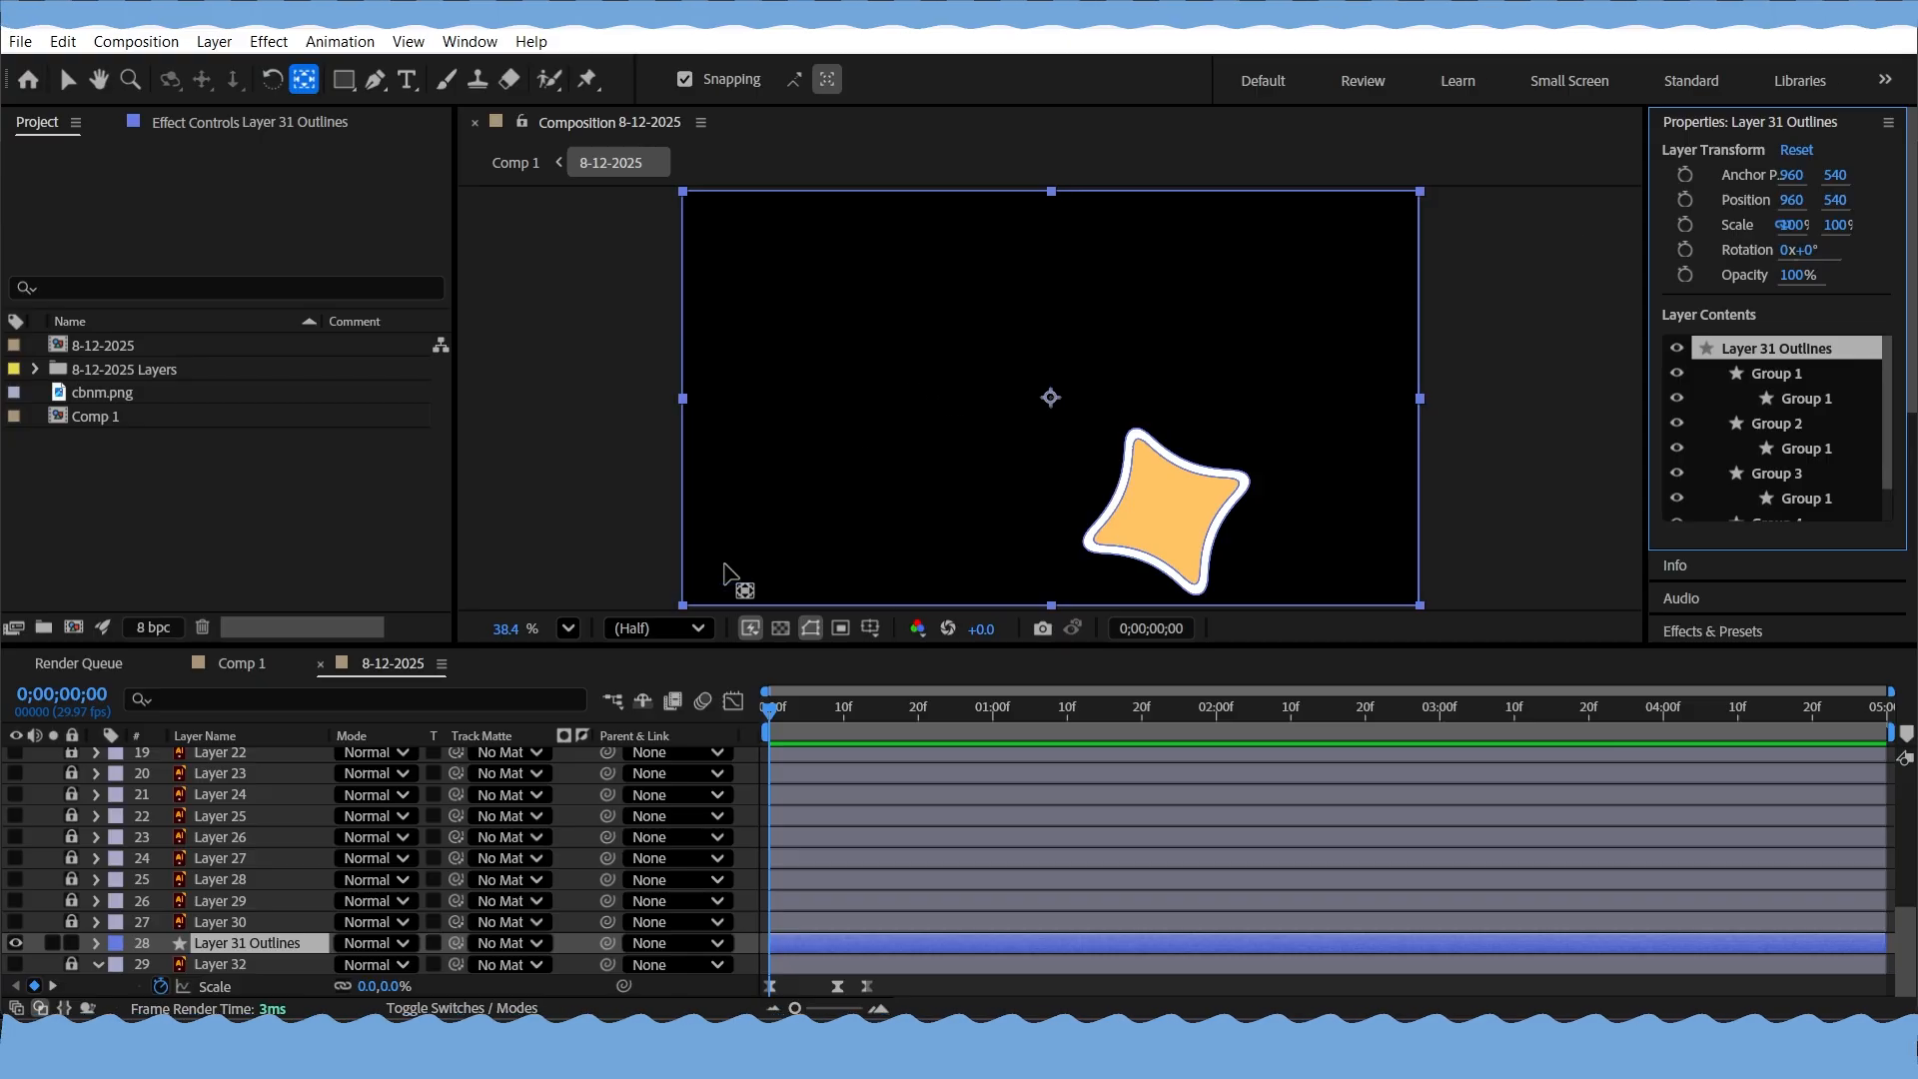
{"action": "scroll", "coordinate": [1773, 470], "scroll_direction": "down", "scroll_amount": 2}
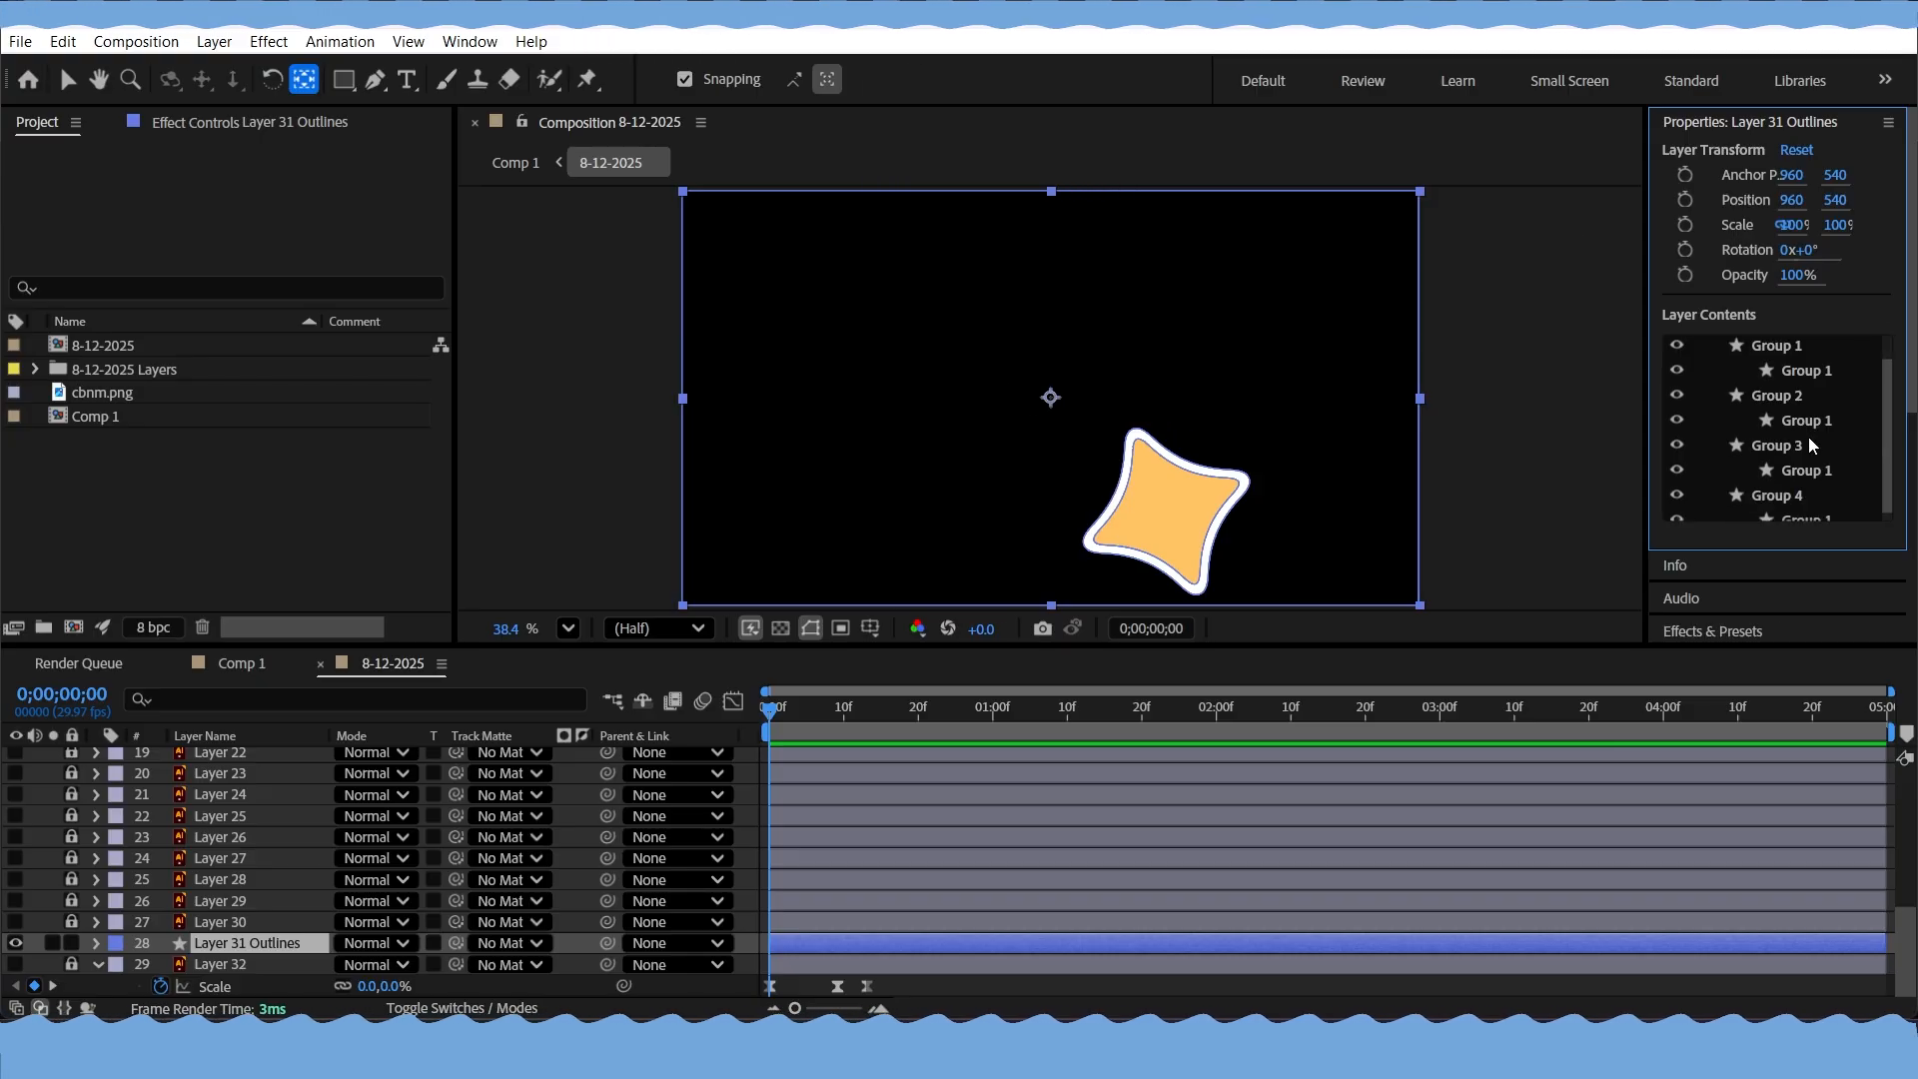
{"action": "left_click", "coordinate": [1777, 486]}
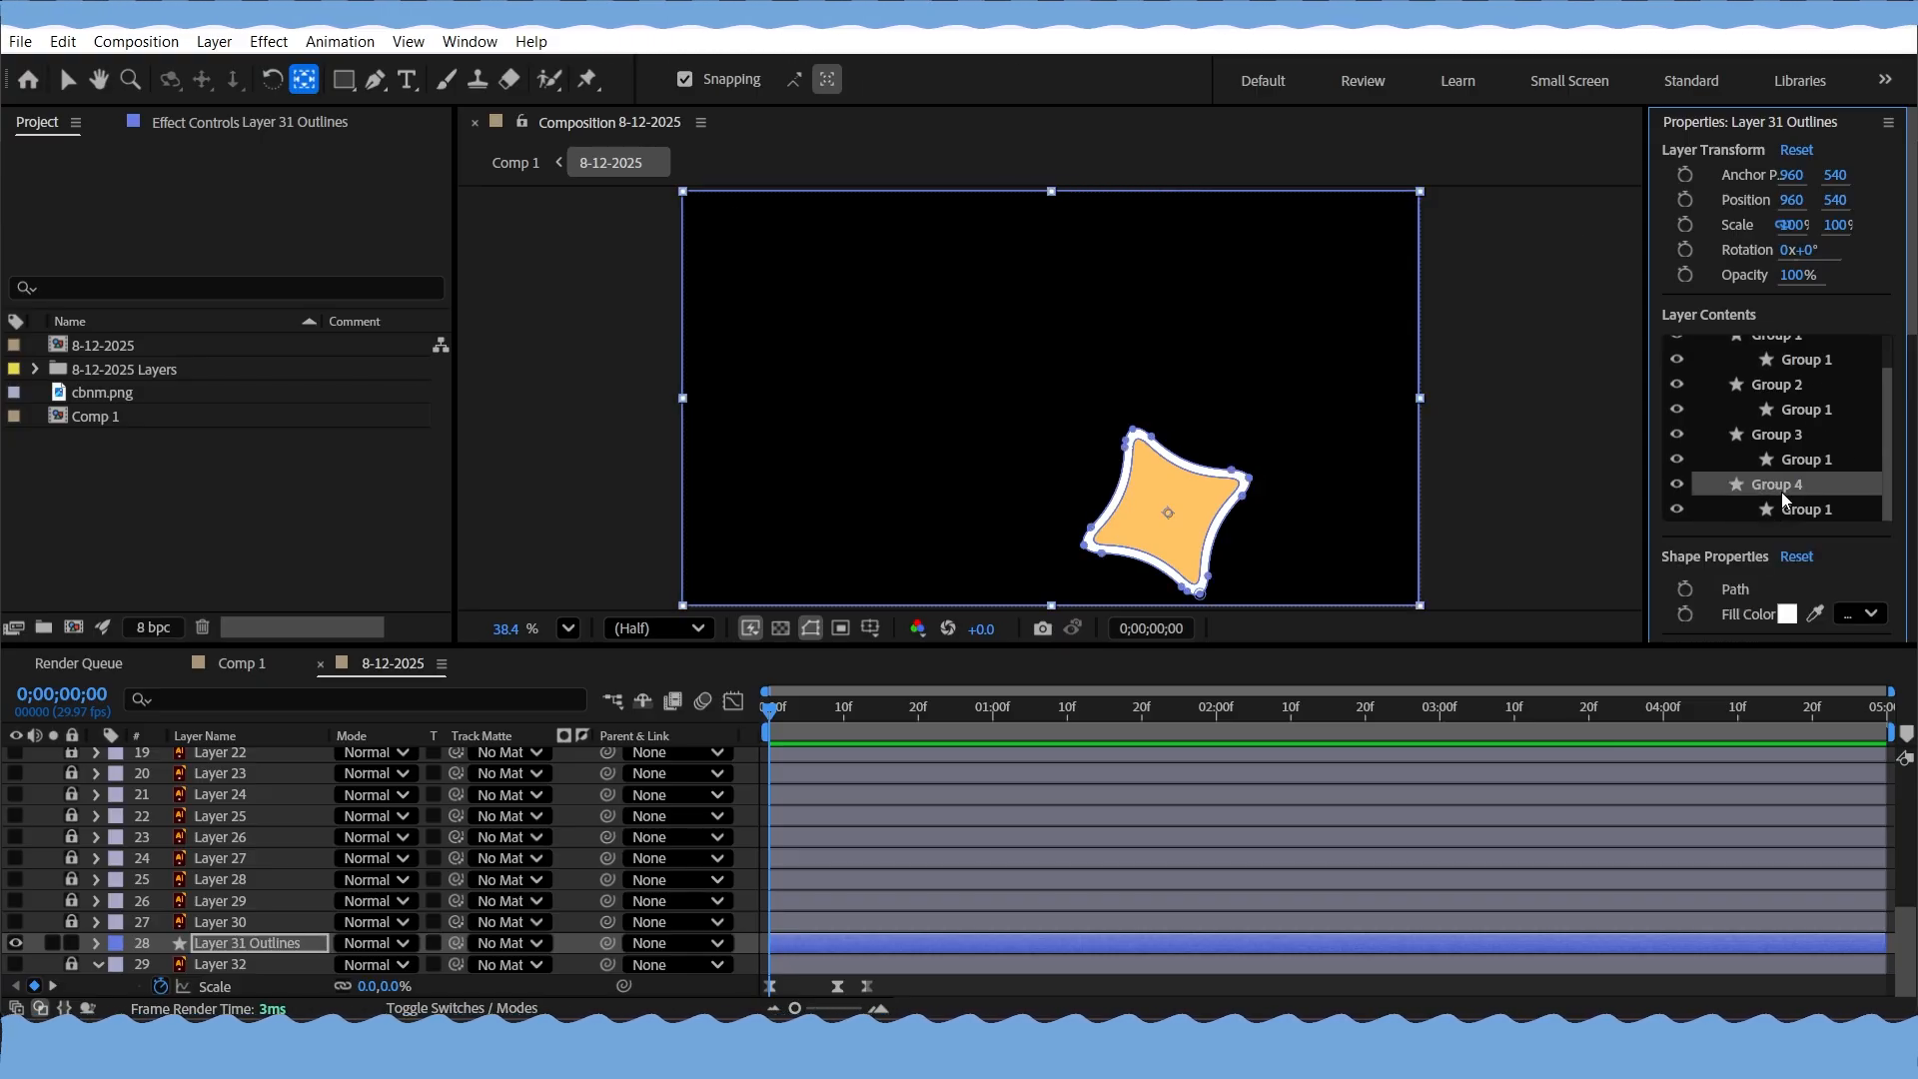
{"action": "key", "text": "Delete"}
{"action": "left_click", "coordinate": [1789, 472]}
{"action": "key", "text": "Delete"}
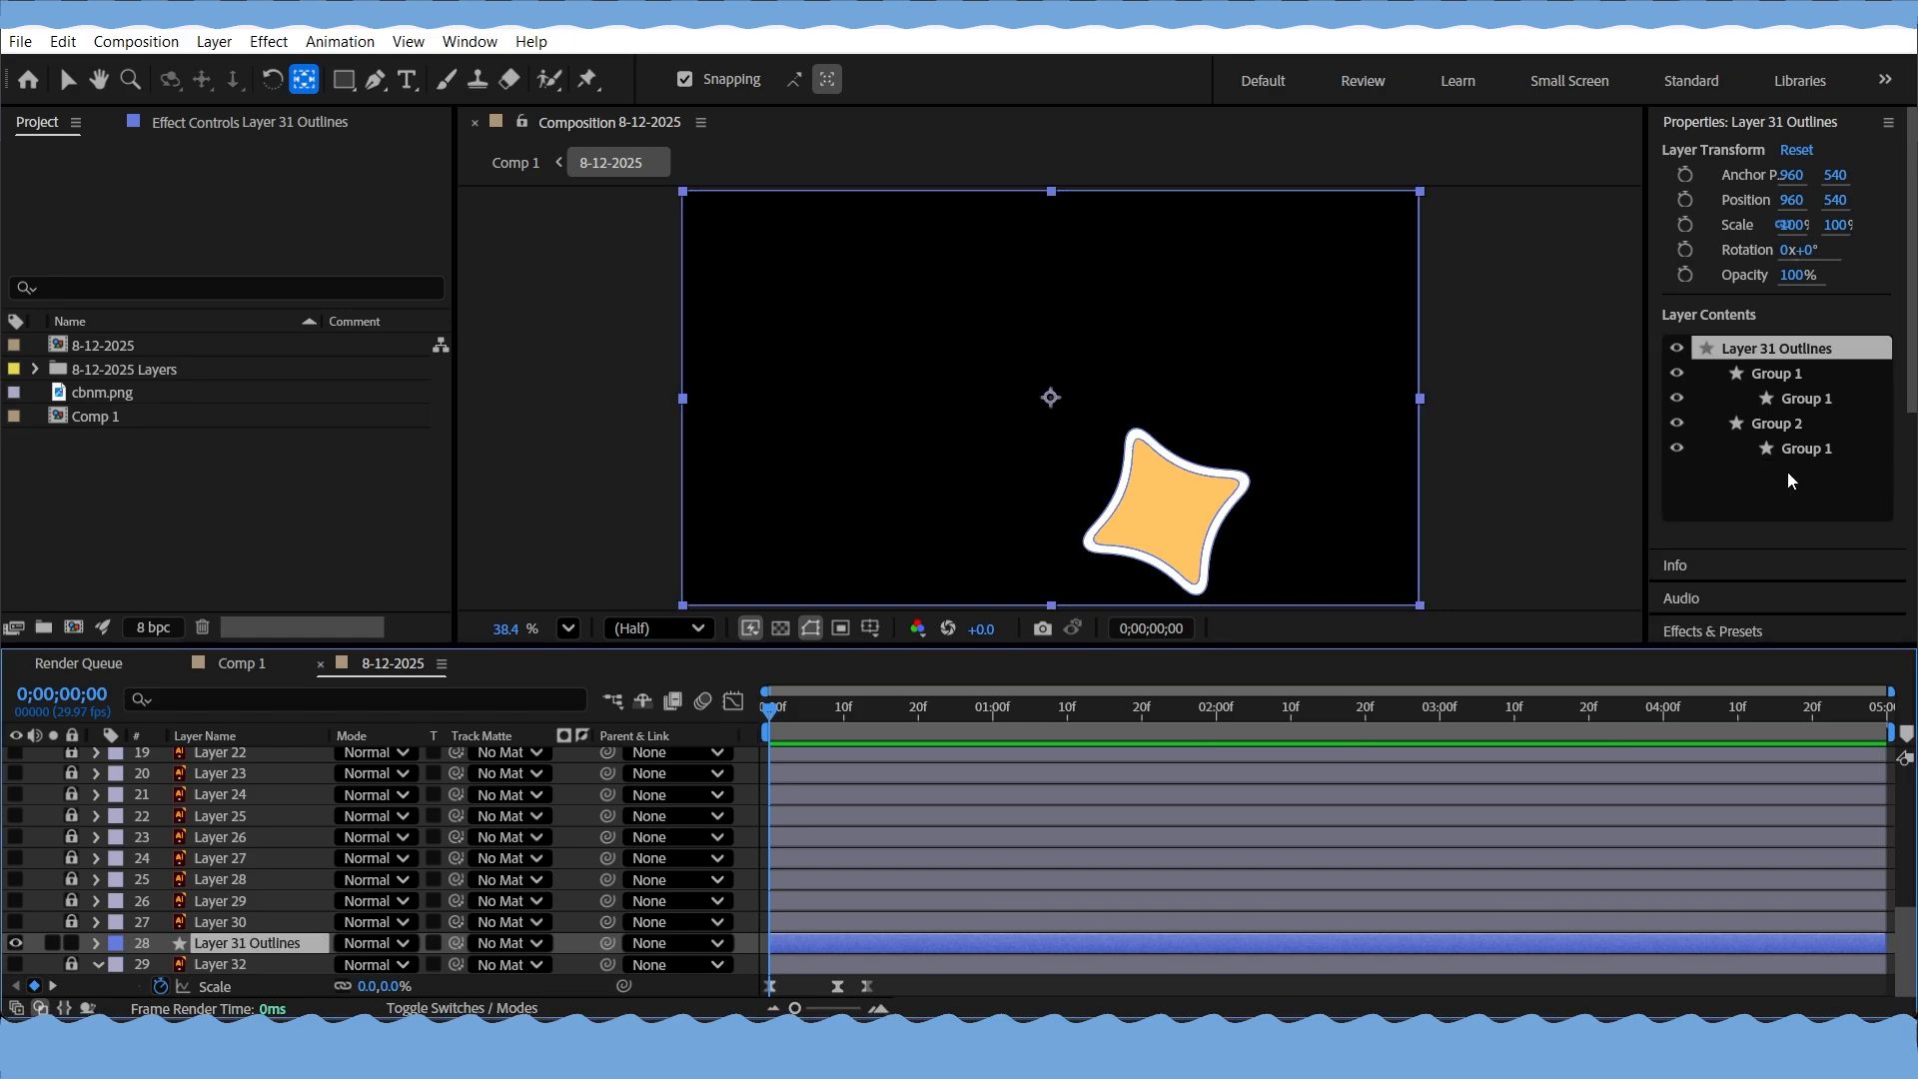
{"action": "left_click", "coordinate": [1783, 423]}
{"action": "key", "text": "Delete"}
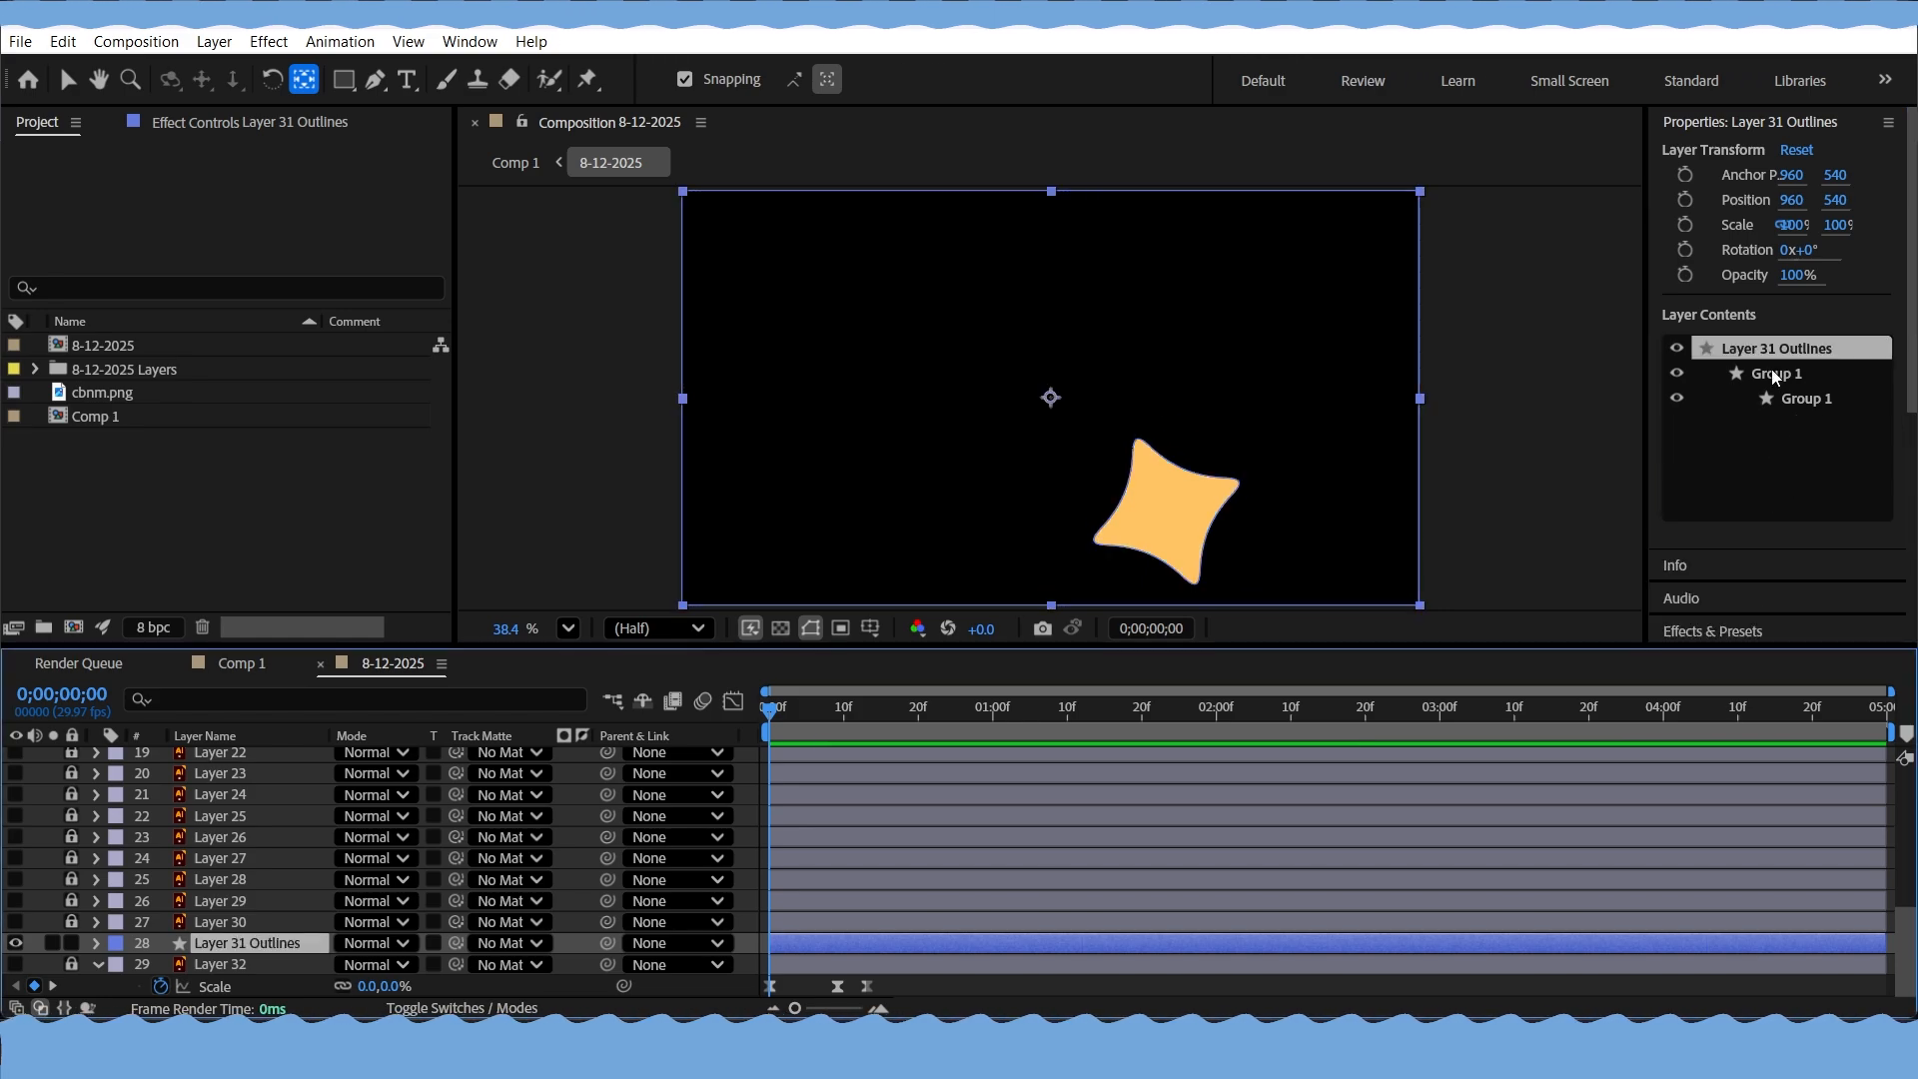
{"action": "key", "text": "ctrl+z"}
Delete the nested Group 1 item inside both Group 1 and Group 2 of Layer 31 Outlines
{"action": "left_click", "coordinate": [1808, 398]}
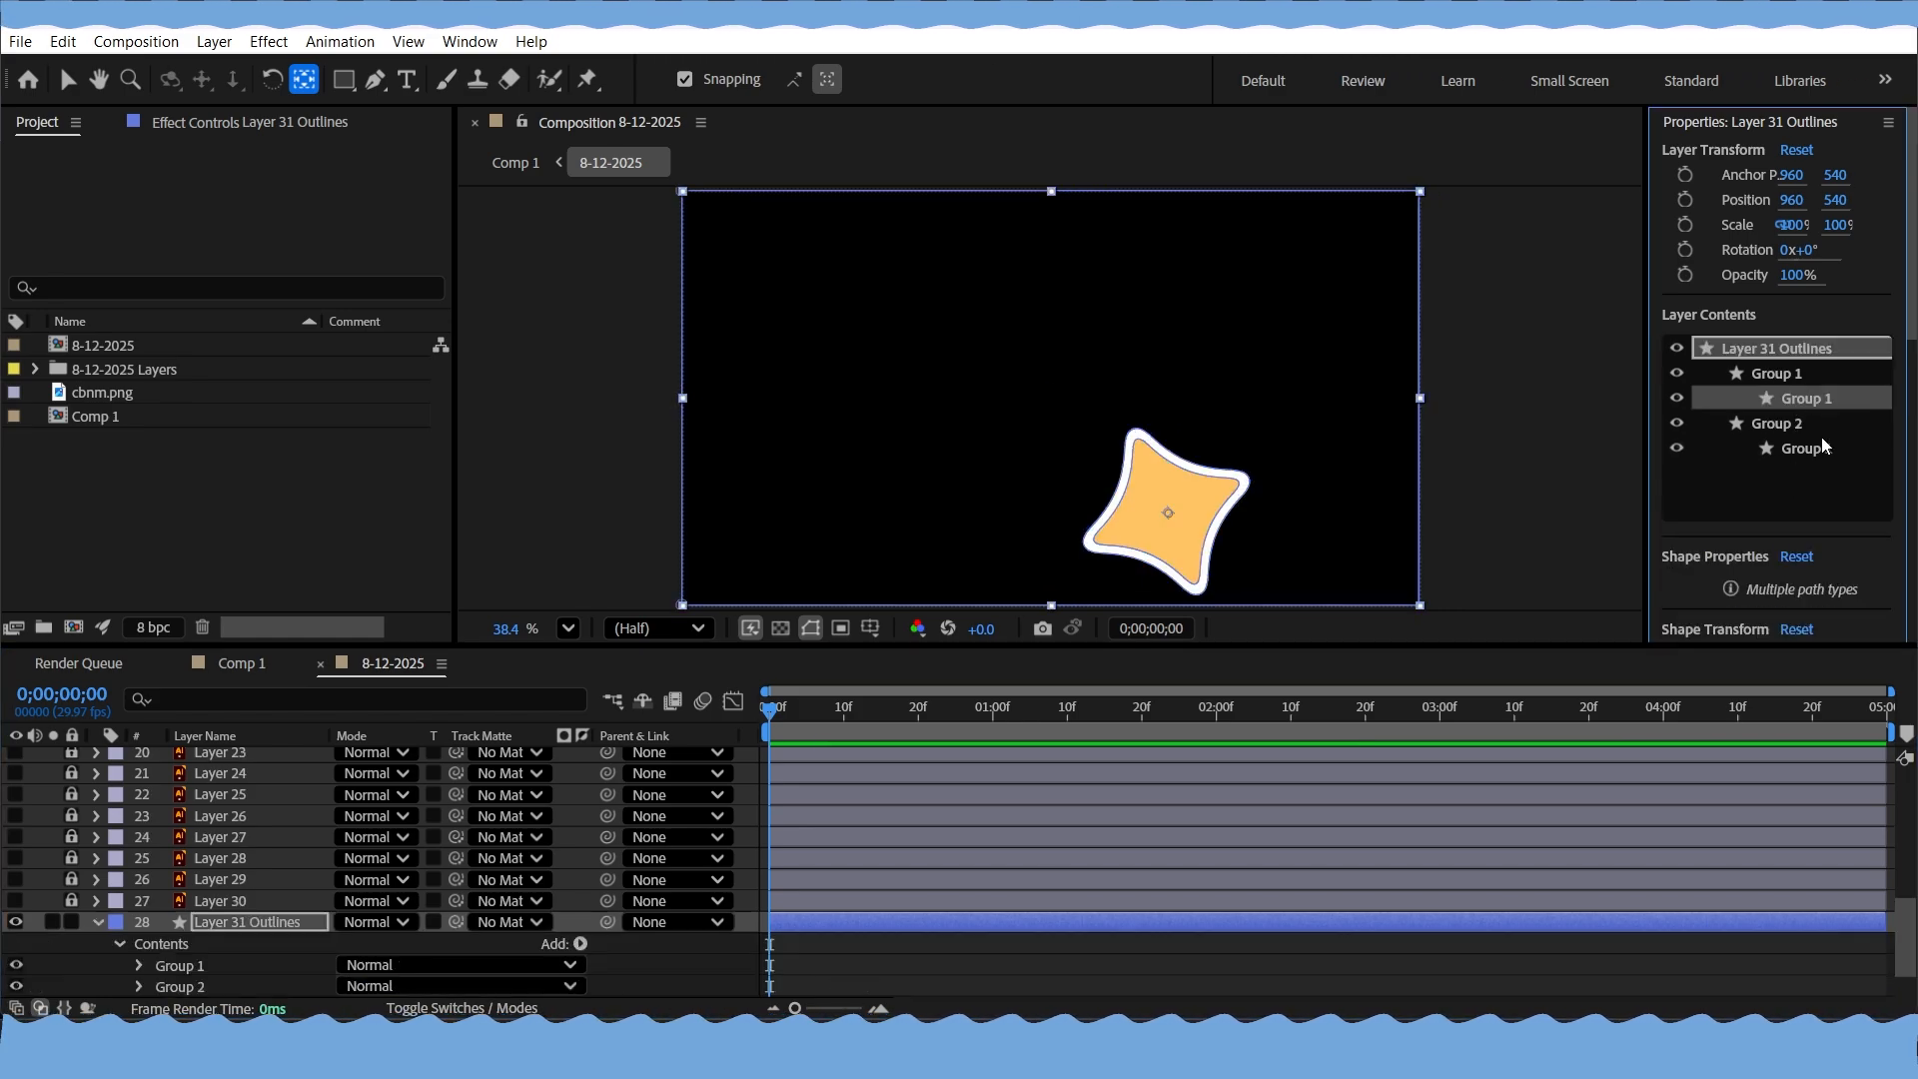
{"action": "key", "text": "Delete"}
{"action": "left_click", "coordinate": [1797, 430]}
{"action": "key", "text": "Delete"}
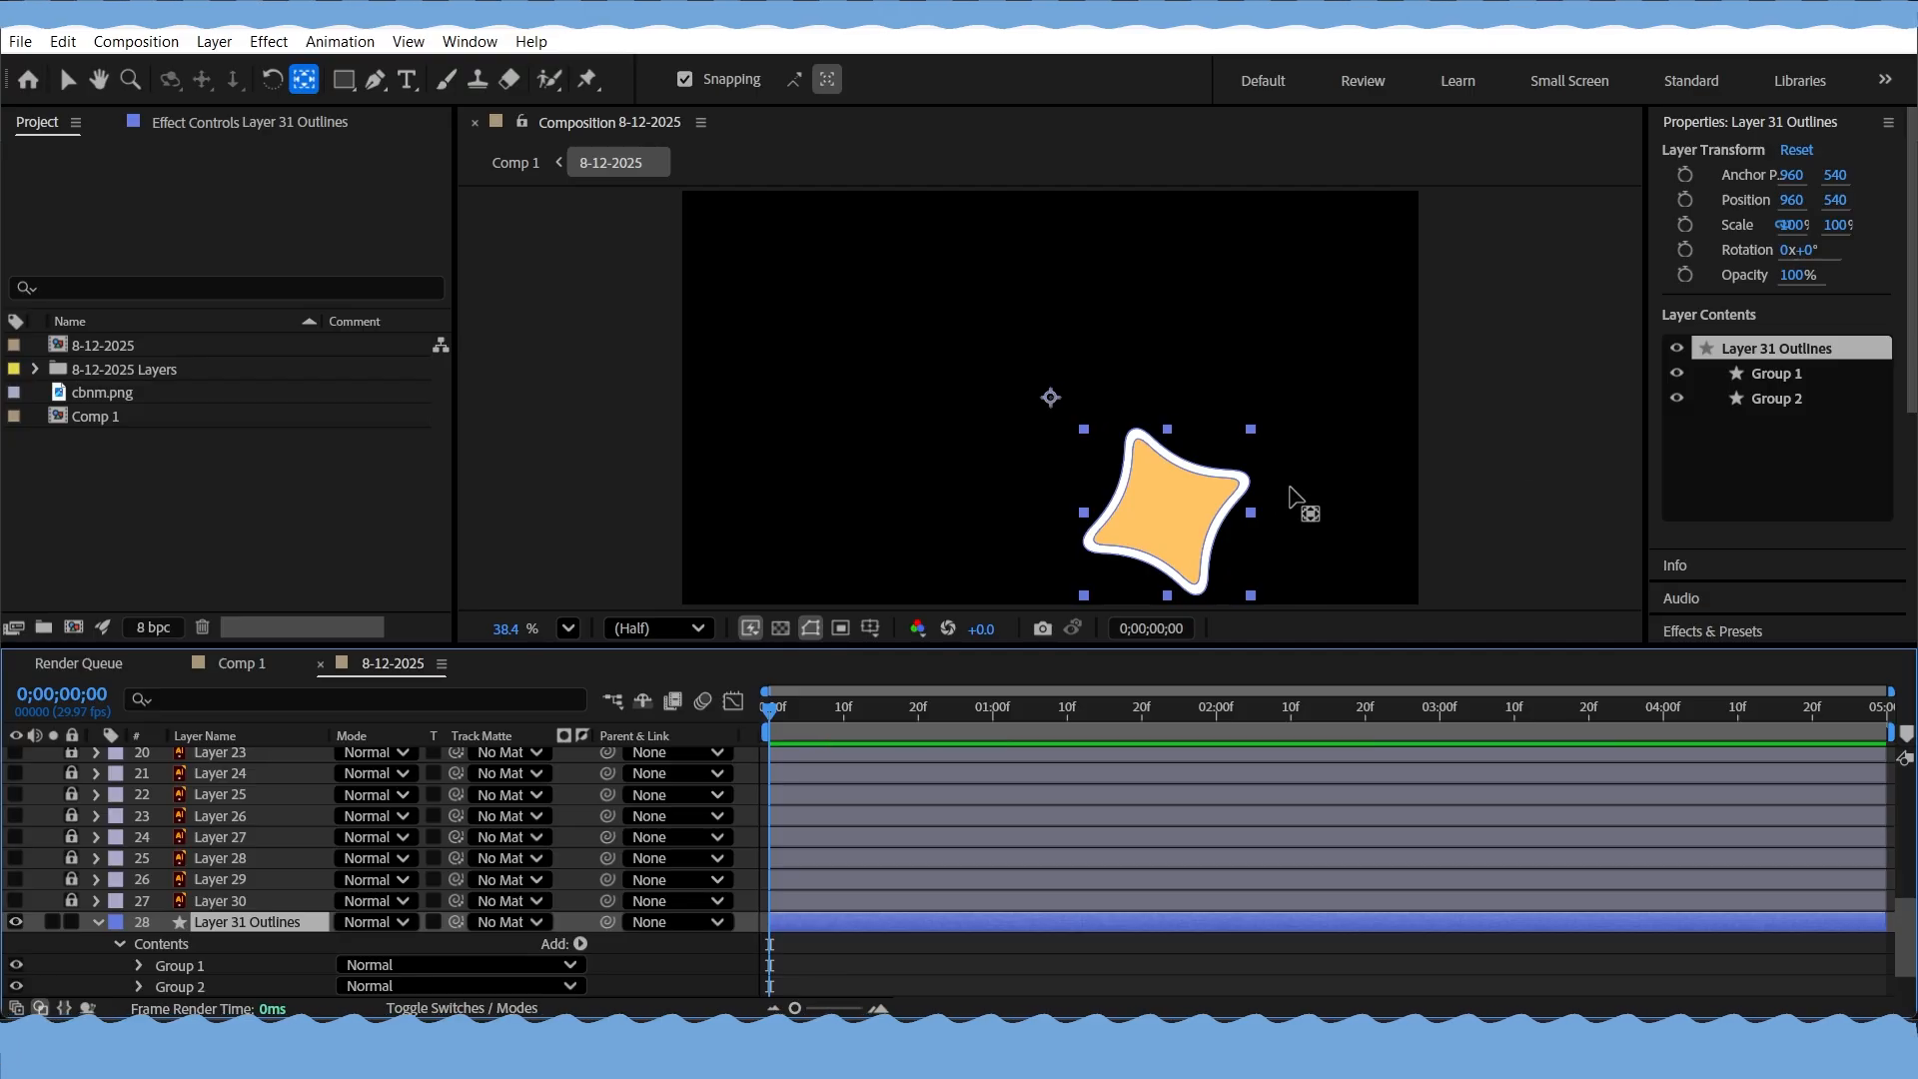
Snap the anchor point of Layer 31 Outlines to the centre of the orange star
{"action": "left_click_drag", "start_coordinate": [1049, 400], "coordinate": [1169, 513]}
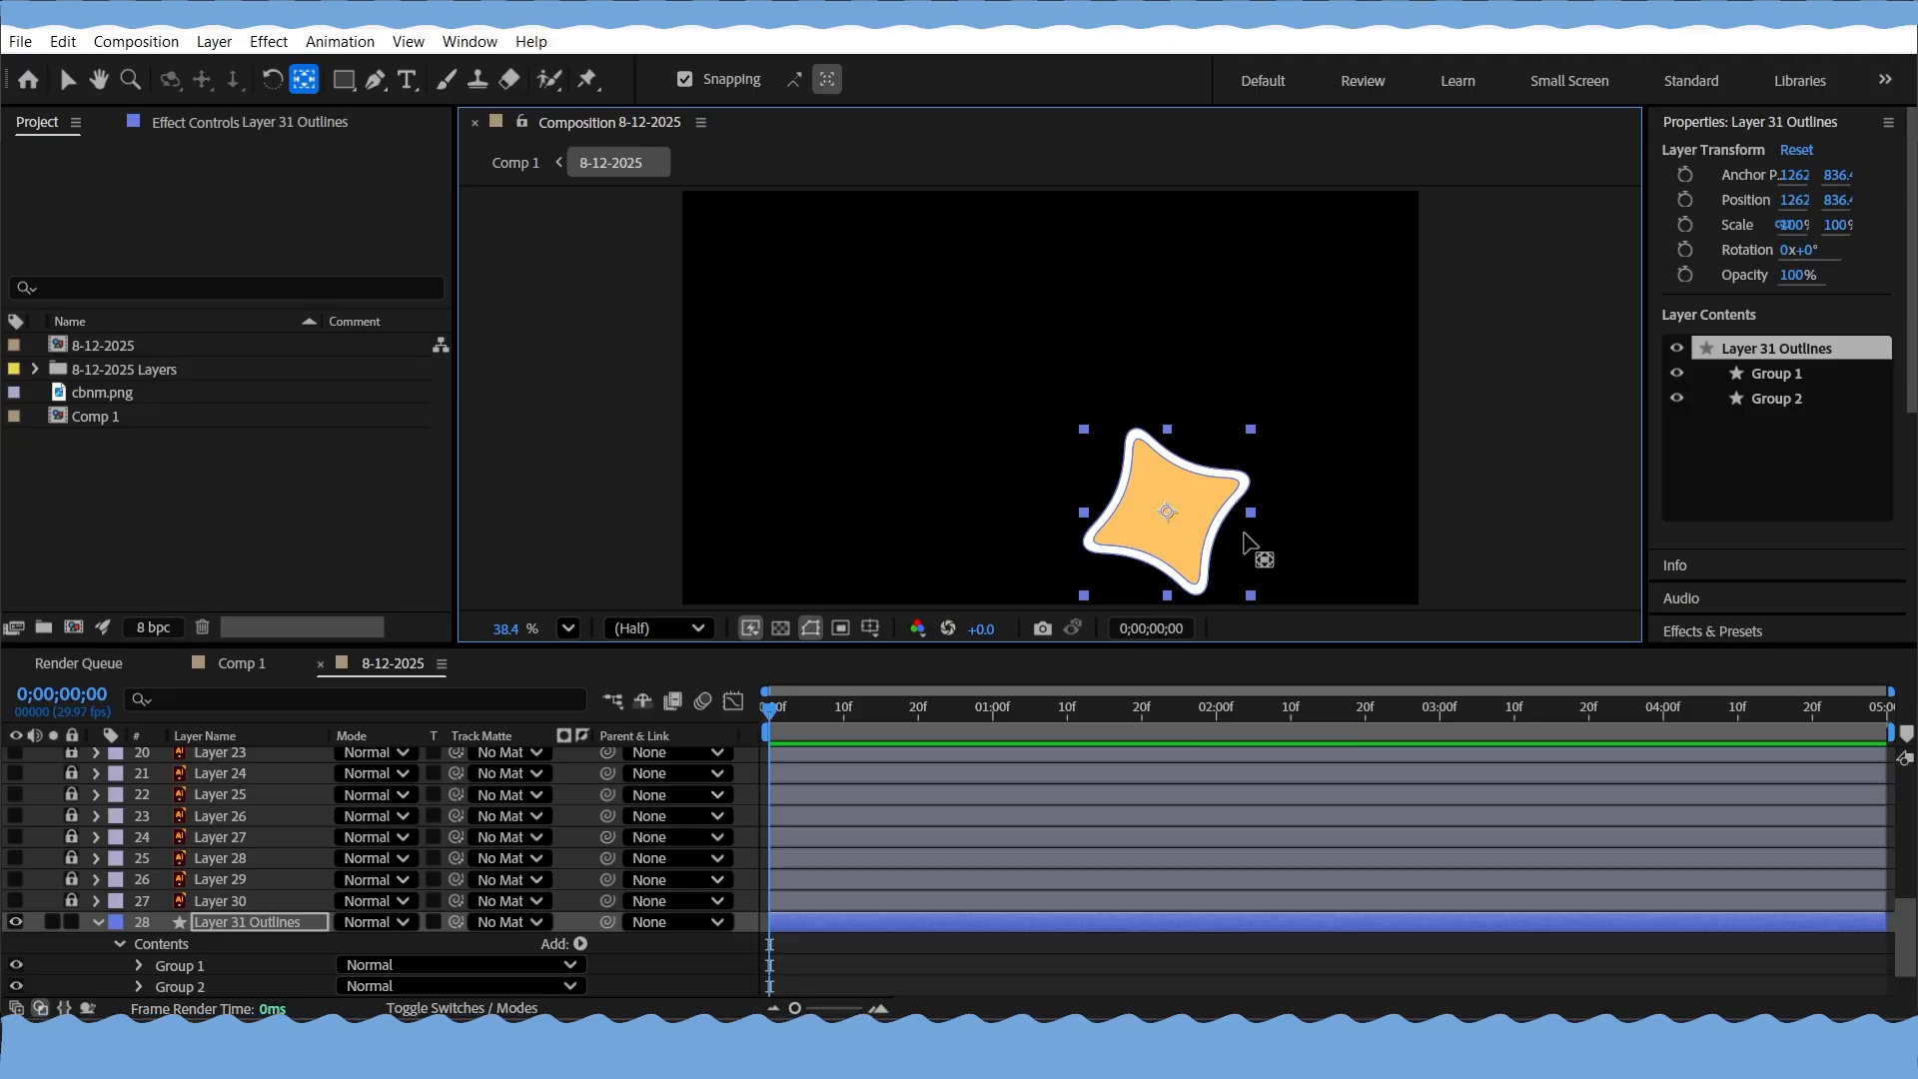
{"action": "left_click_drag", "start_coordinate": [1172, 520], "coordinate": [1084, 429]}
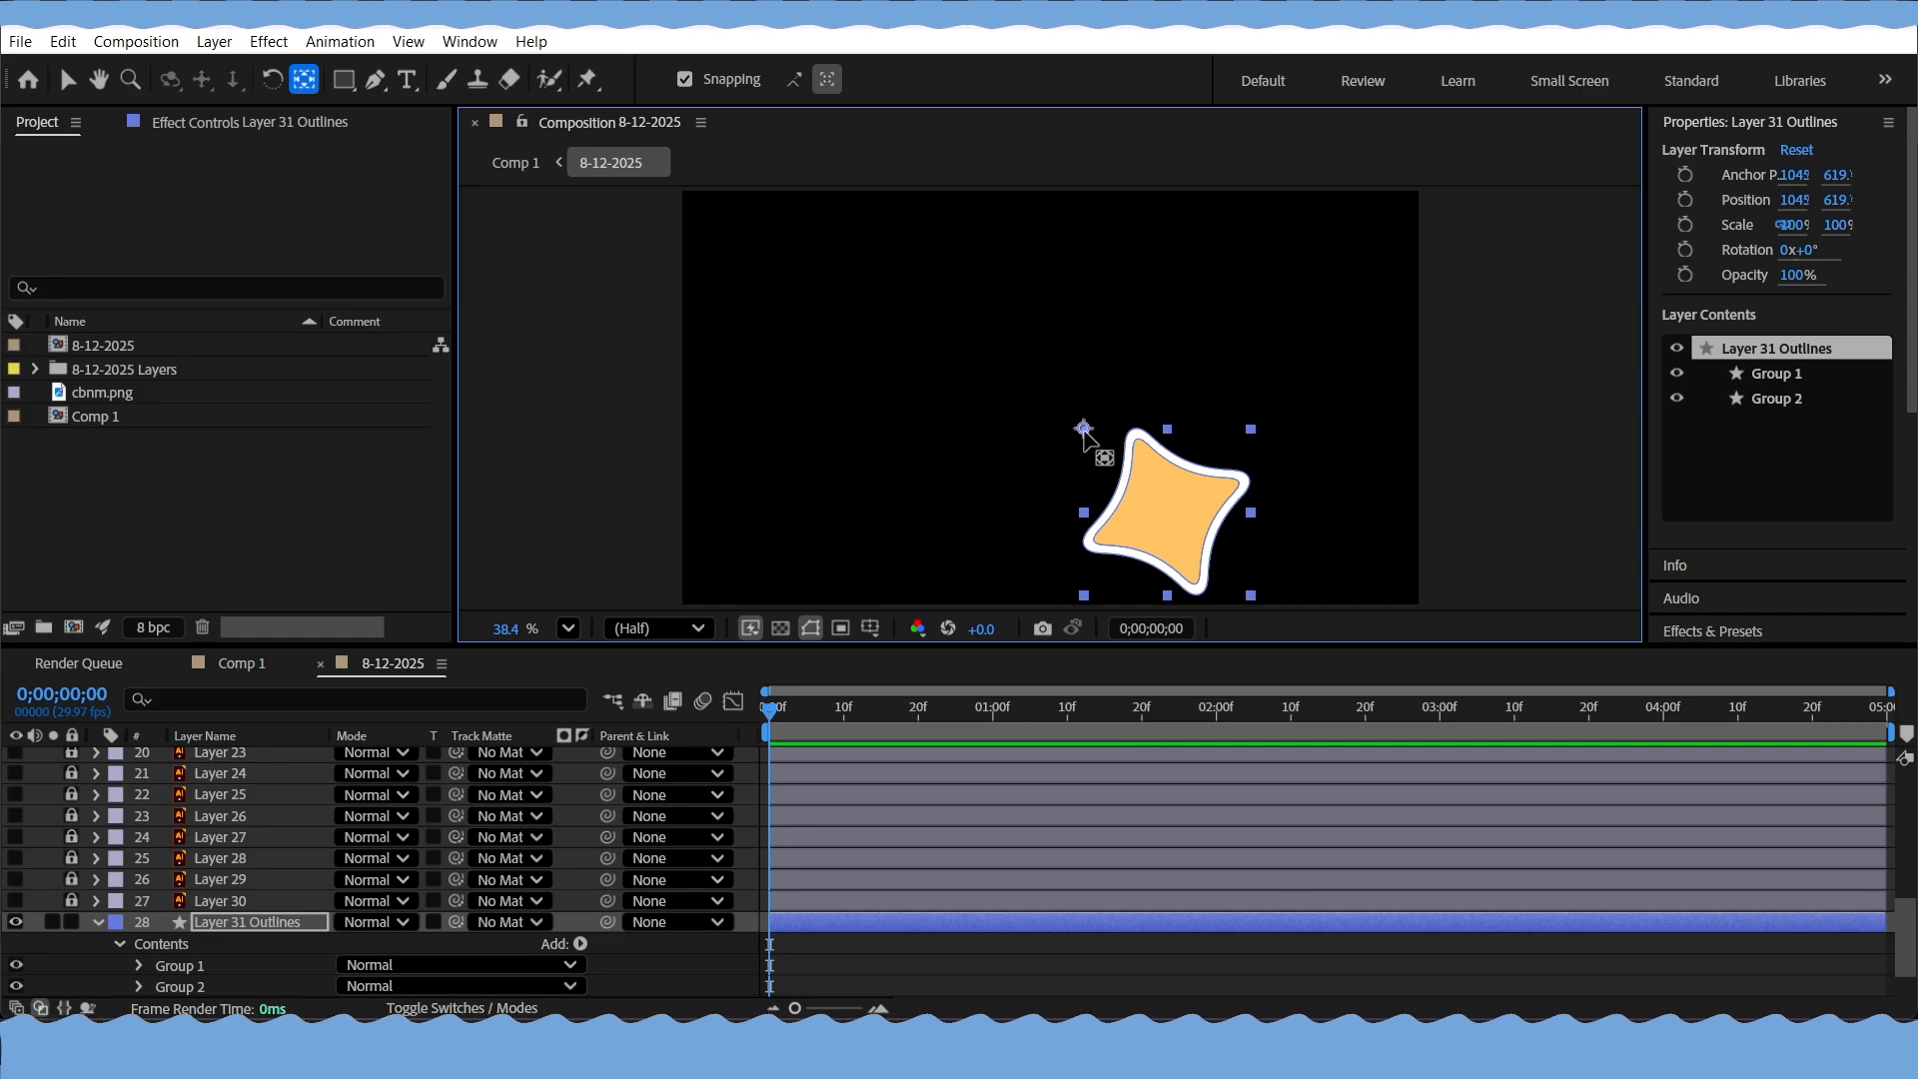
{"action": "left_click_drag", "start_coordinate": [1084, 428], "coordinate": [1165, 521]}
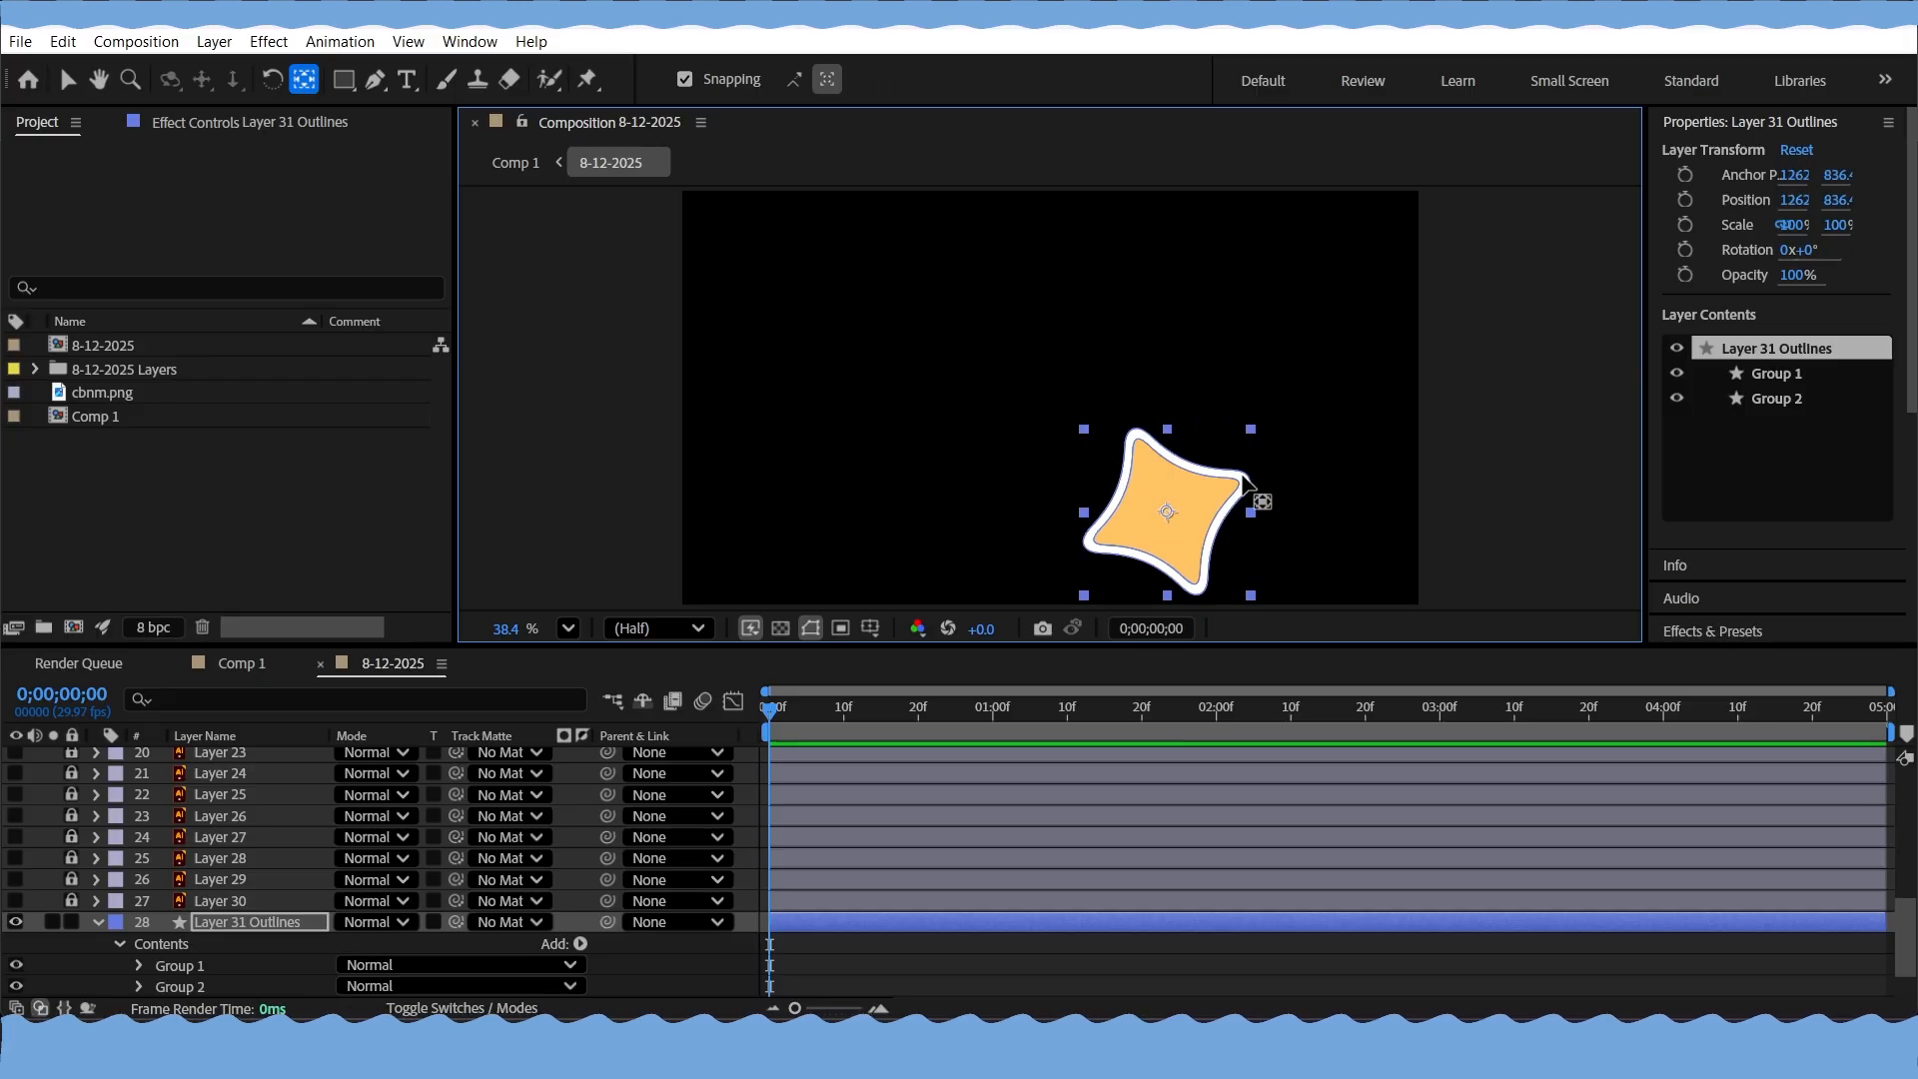
Lock and collapse Layer 31 Outlines, and make Layer 32 visible
{"action": "scroll", "coordinate": [168, 899], "scroll_direction": "down", "scroll_amount": 2}
{"action": "left_click", "coordinate": [71, 857]}
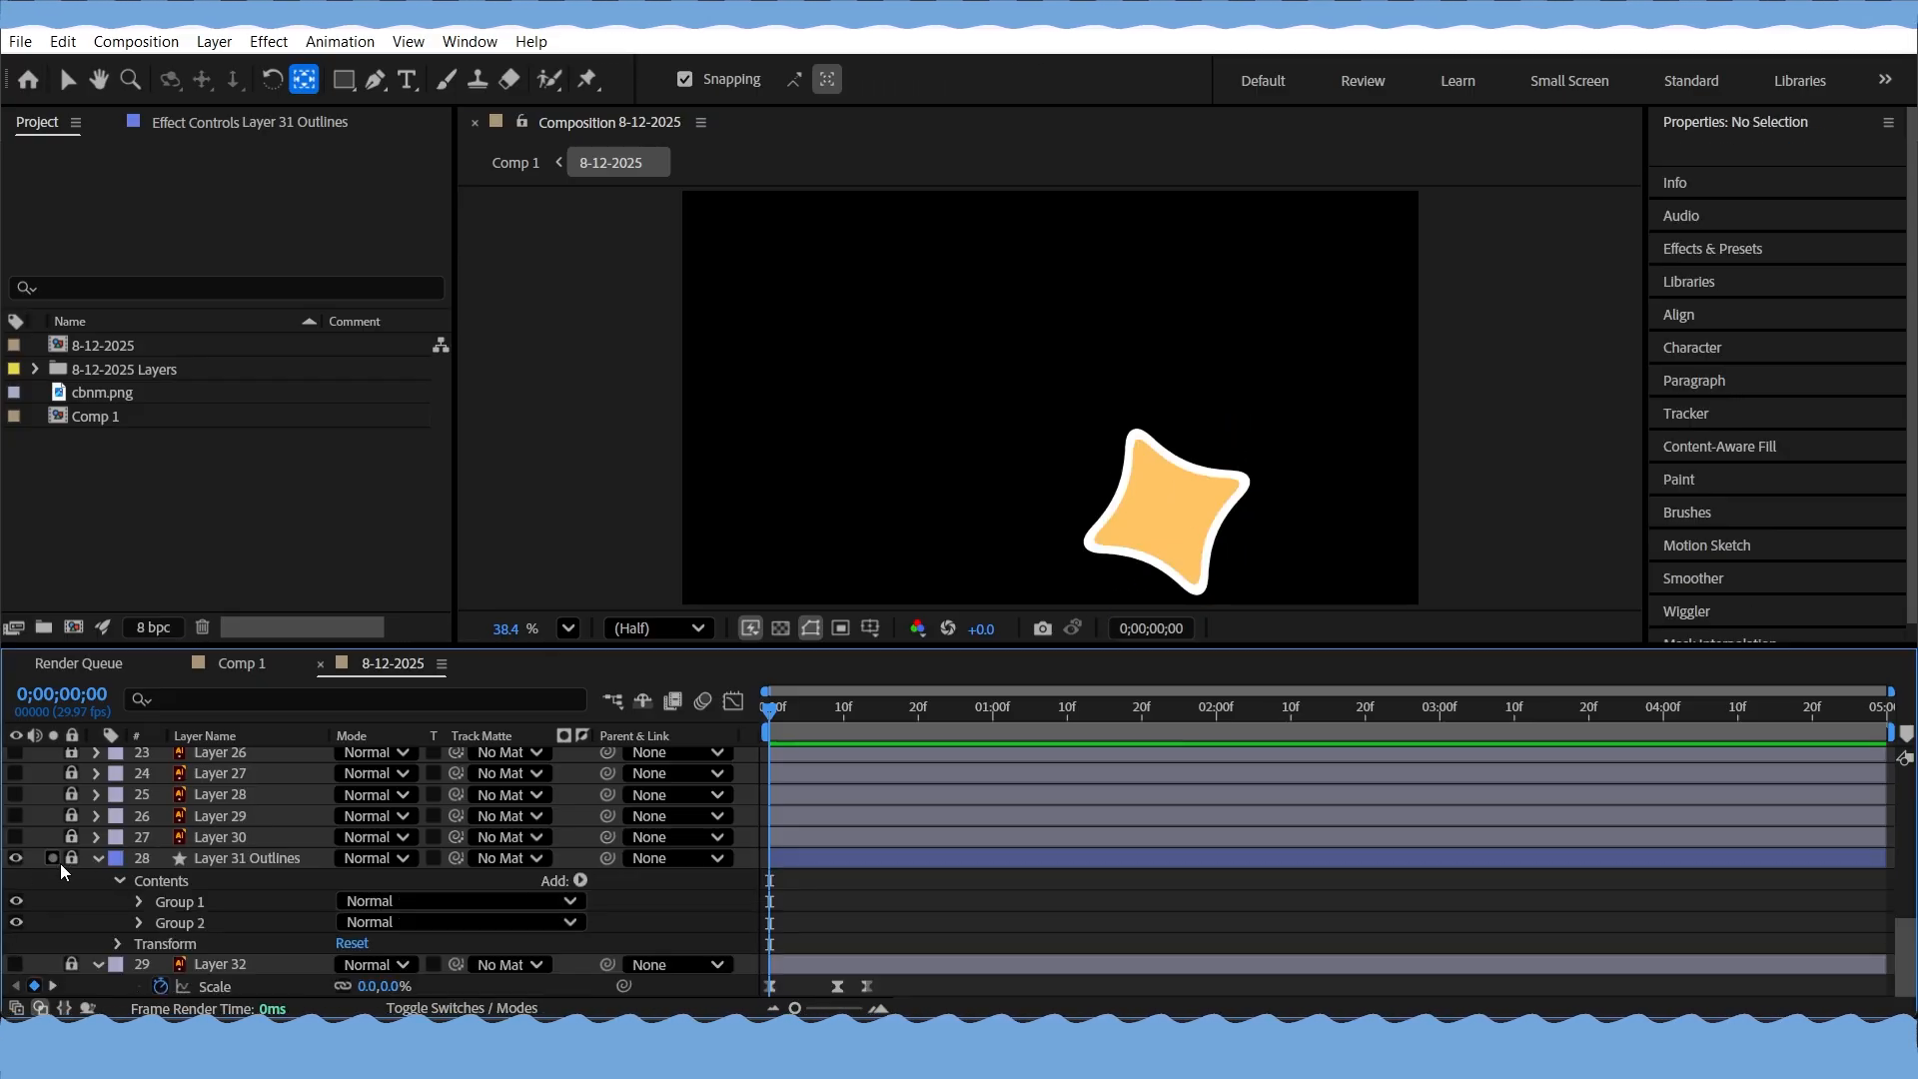
{"action": "left_click", "coordinate": [99, 858]}
{"action": "left_click", "coordinate": [17, 964]}
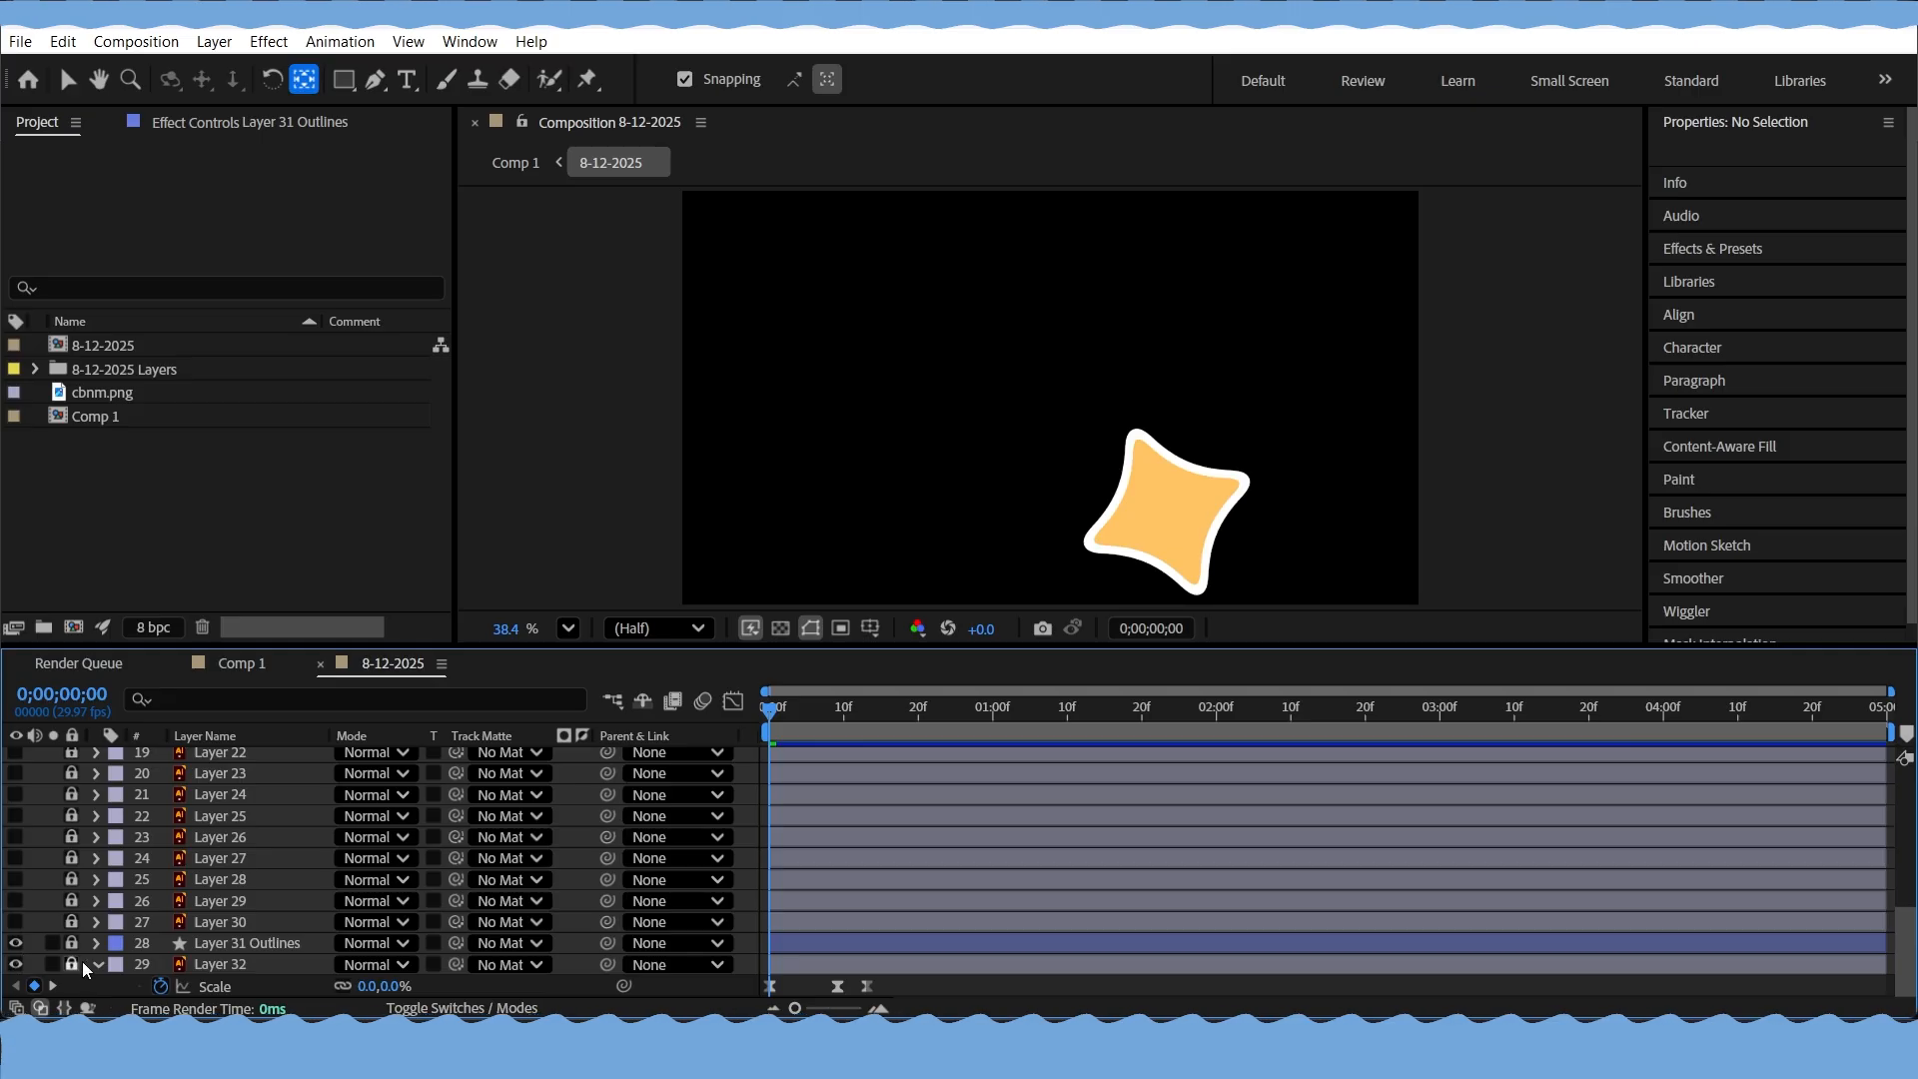
Move the current time to 0;00;00;27, and make Layer 30 visible and unlocked
{"action": "left_click", "coordinate": [837, 709]}
{"action": "left_click", "coordinate": [971, 709]}
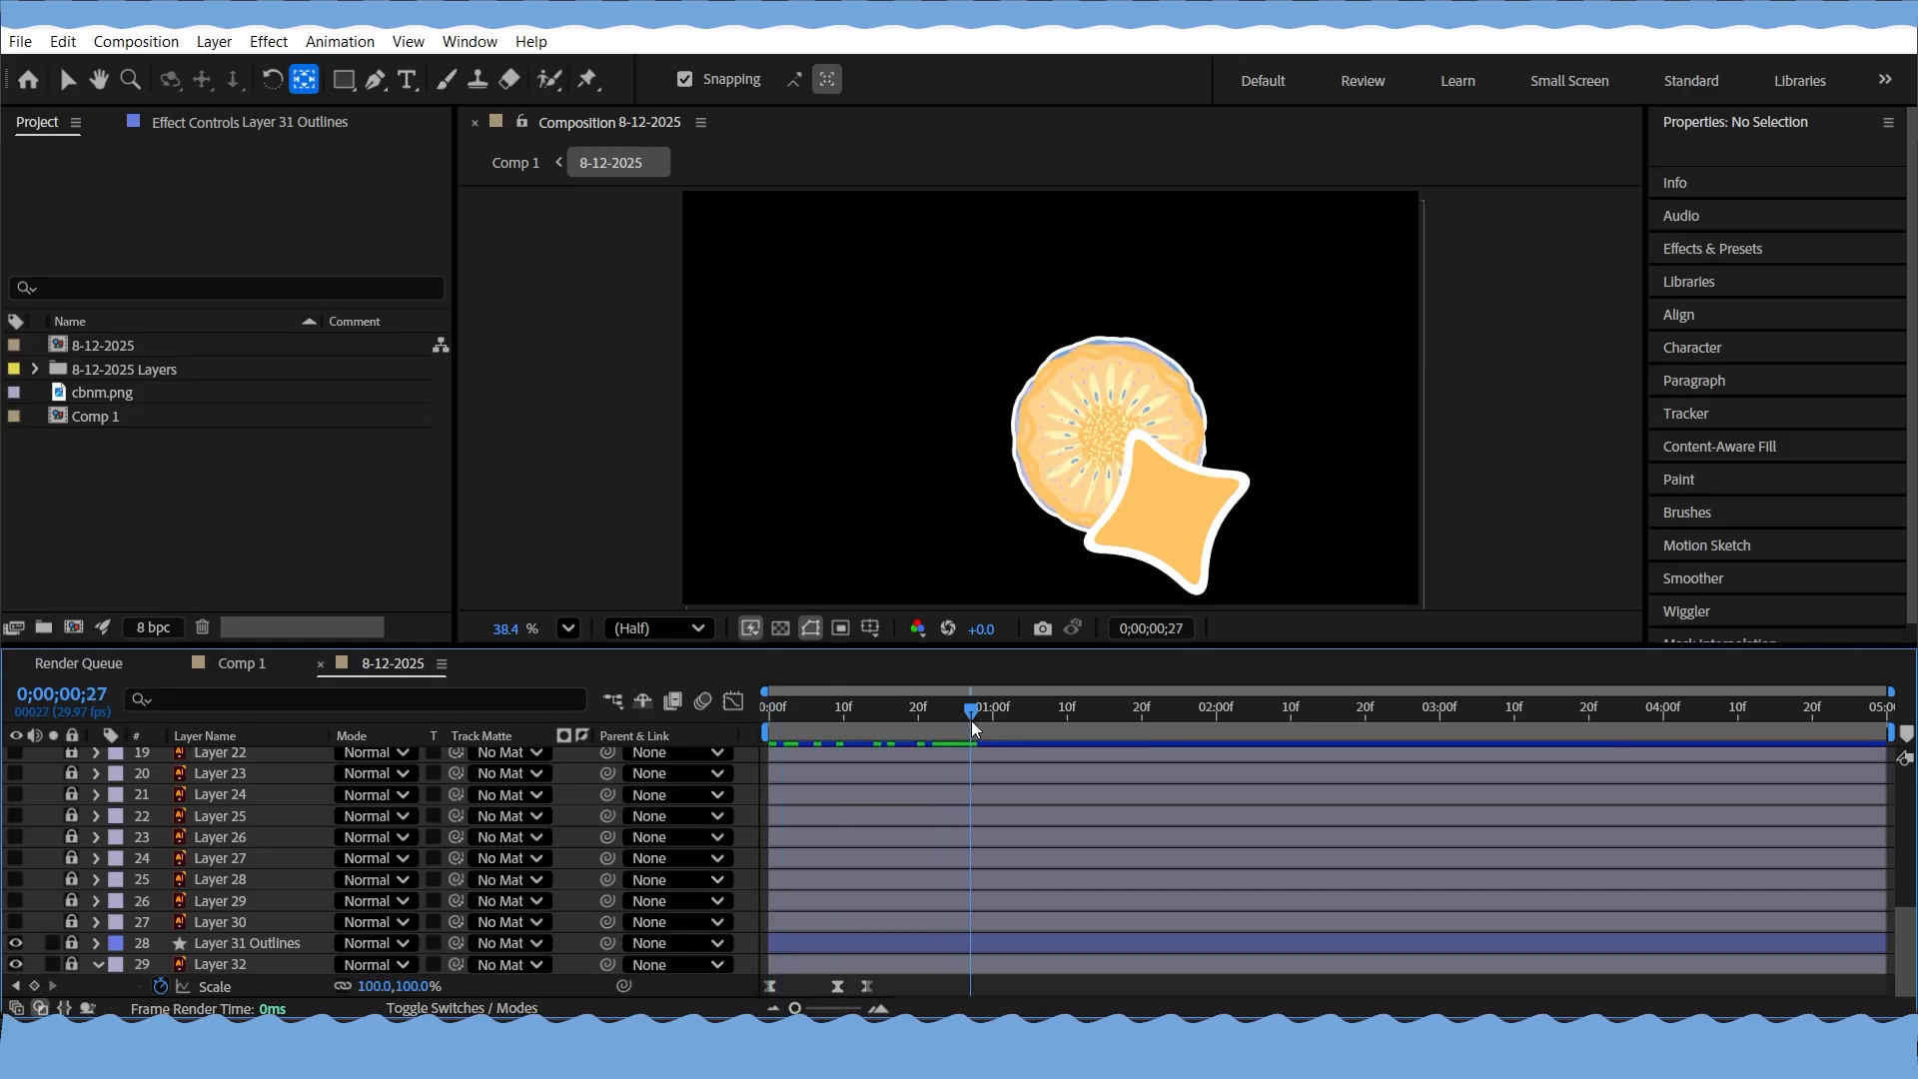
{"action": "left_click", "coordinate": [15, 922]}
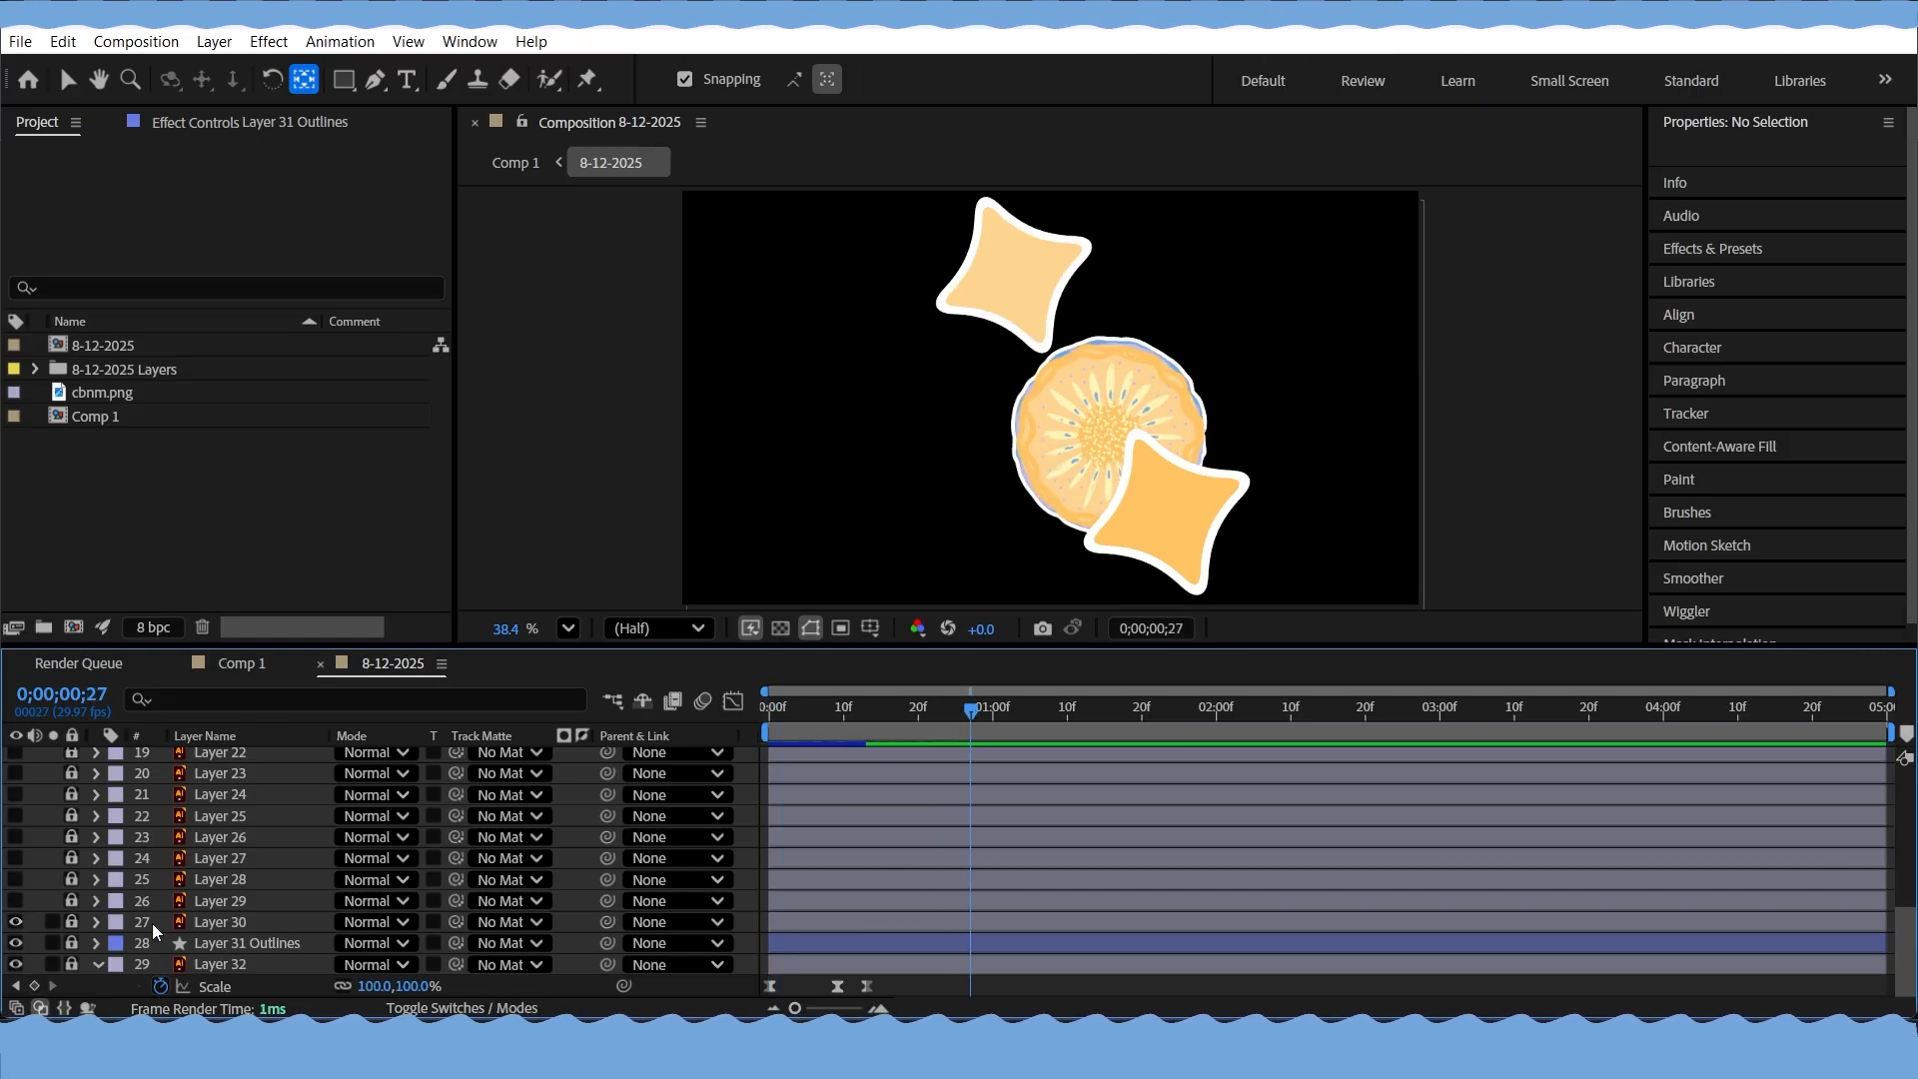
{"action": "left_click", "coordinate": [70, 924]}
Create shapes from the Layer 30 vector layer and delete the original Layer 30
{"action": "left_click", "coordinate": [234, 924]}
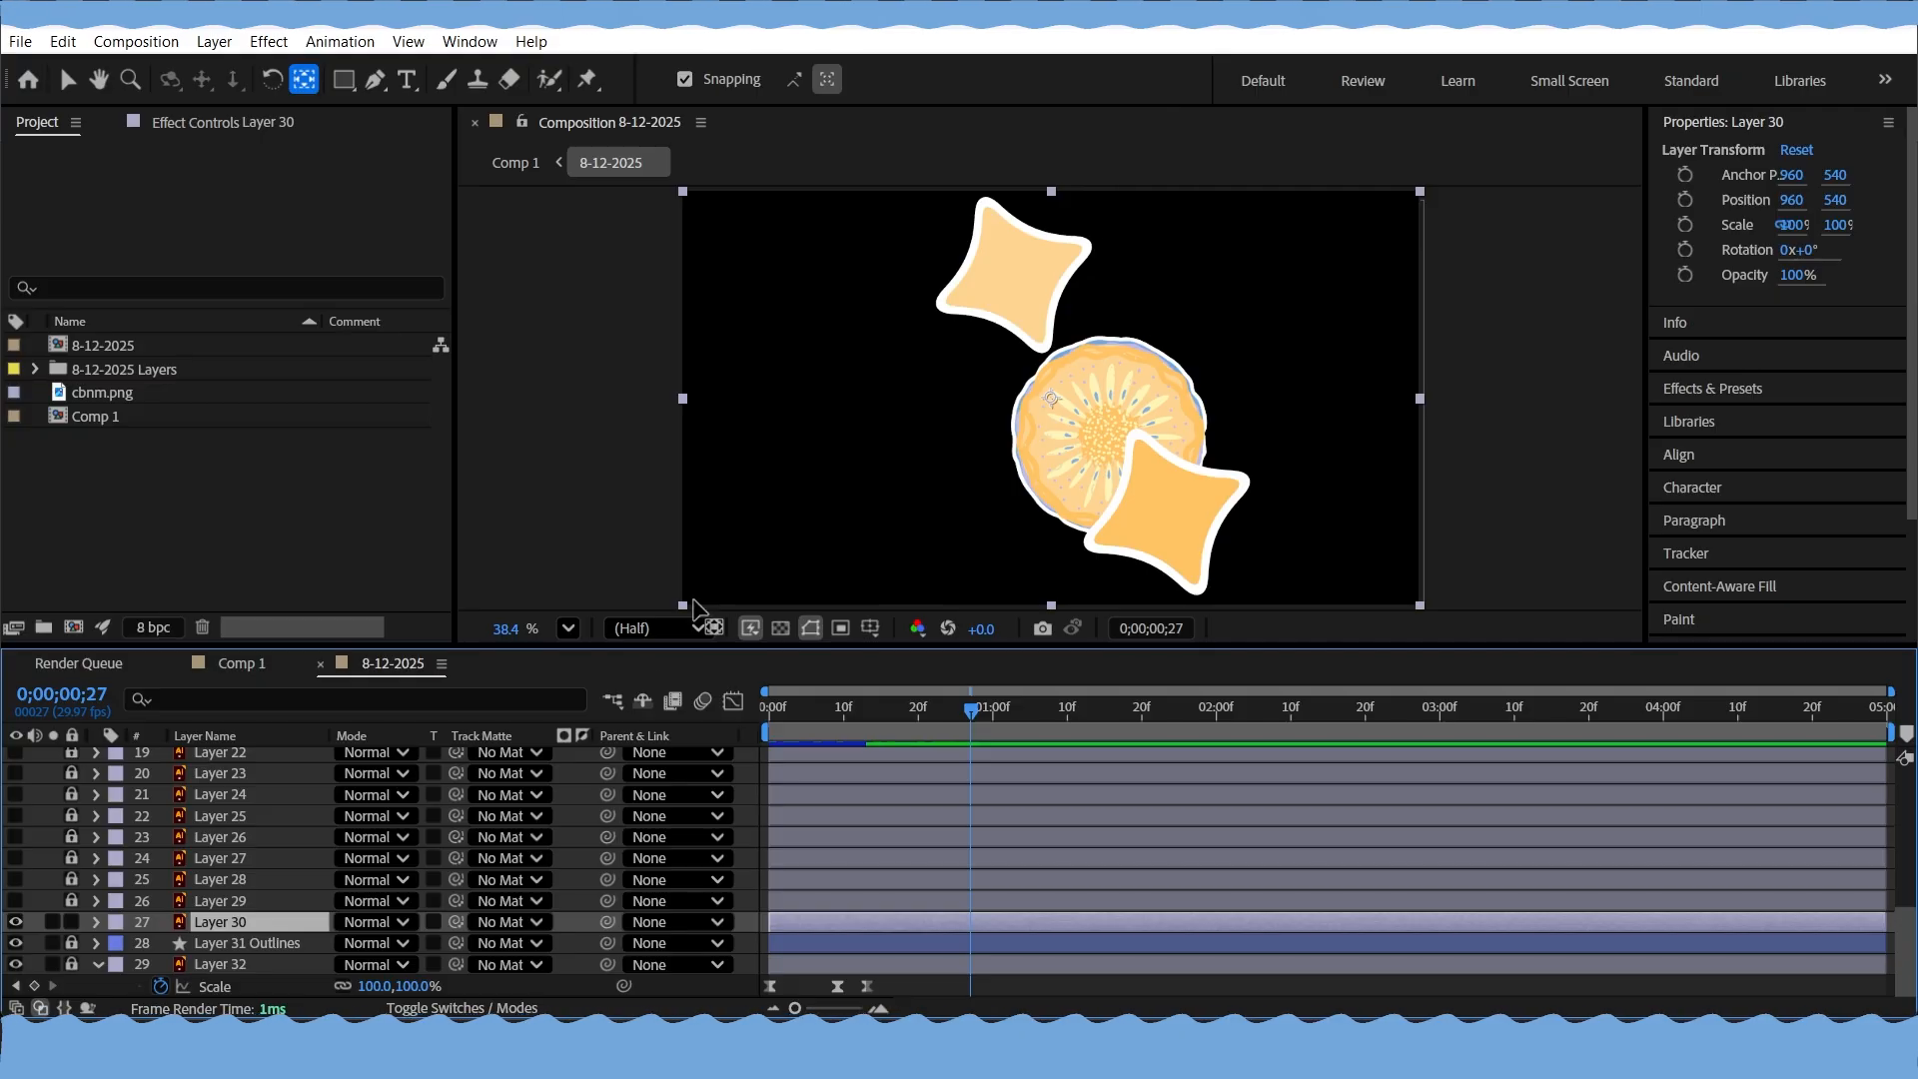
{"action": "right_click", "coordinate": [259, 920]}
{"action": "mouse_move", "coordinate": [405, 697]}
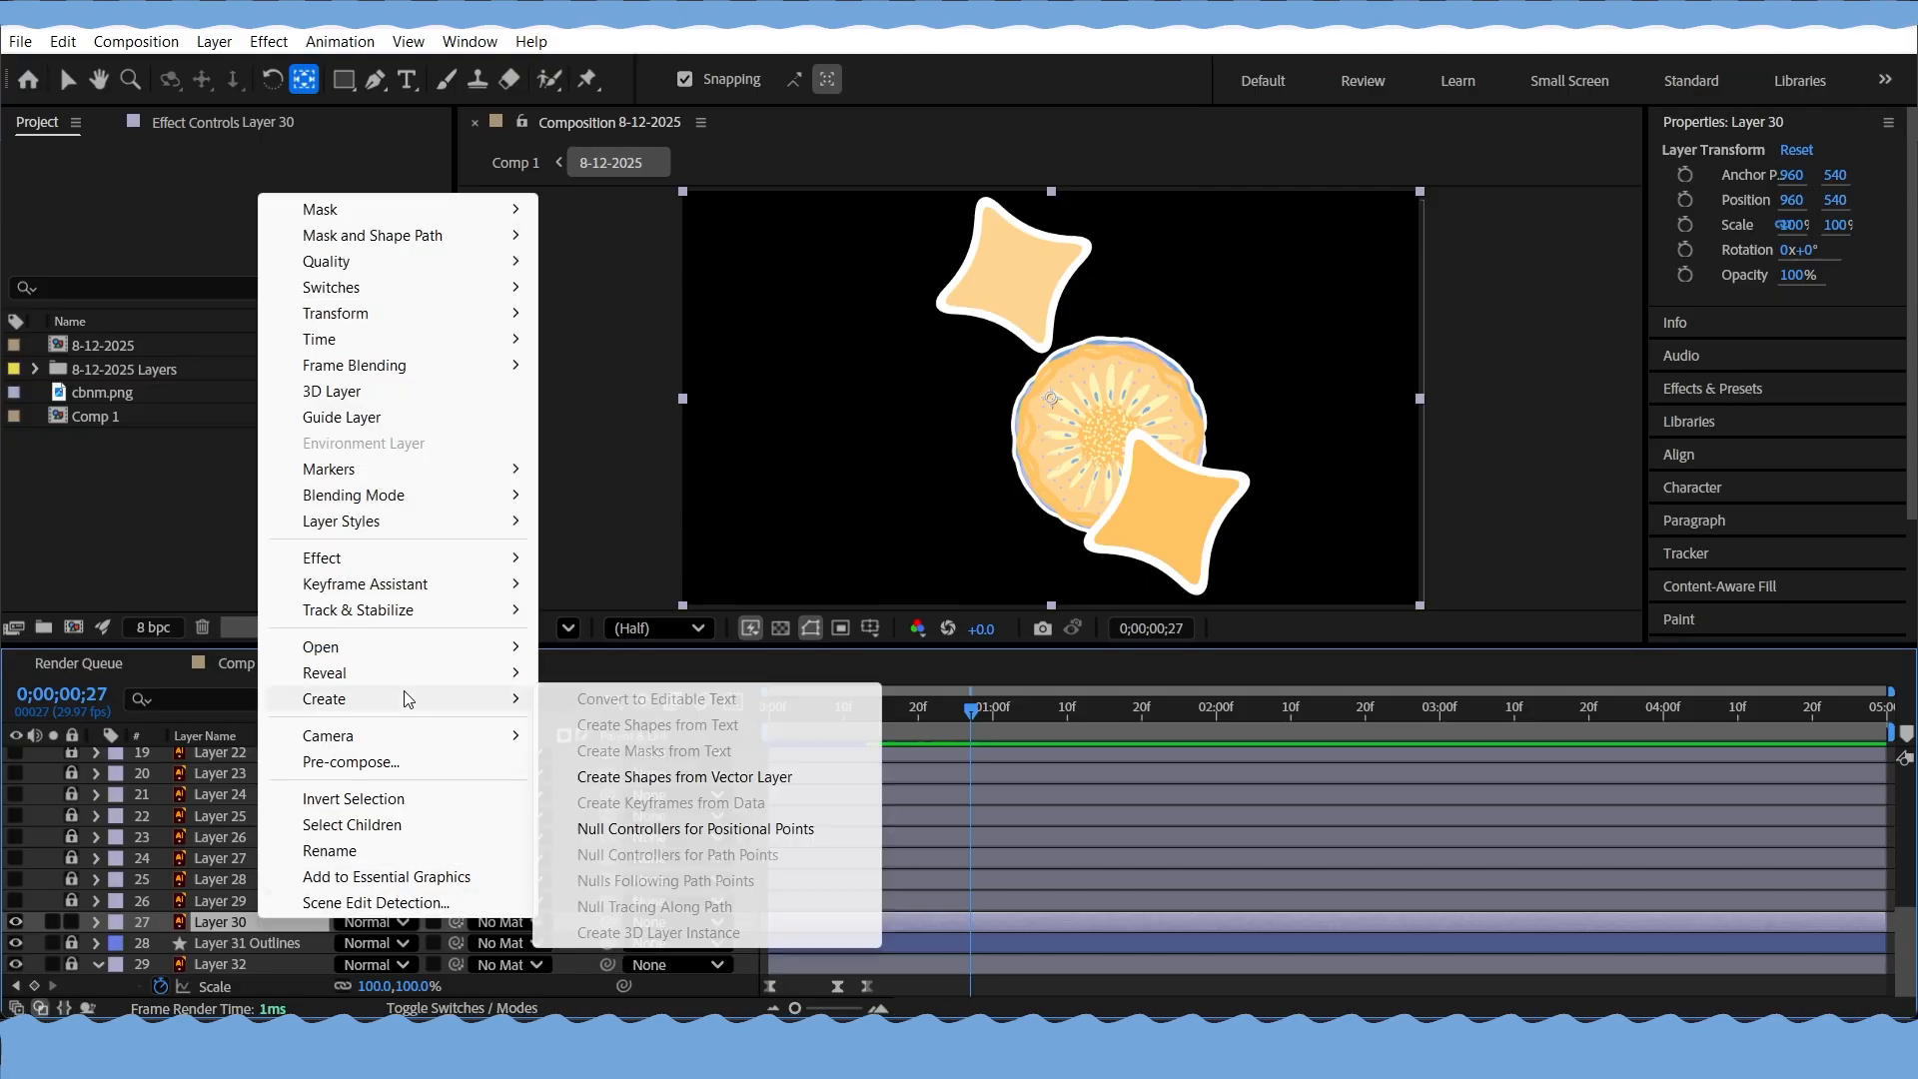
{"action": "left_click", "coordinate": [685, 777]}
{"action": "left_click", "coordinate": [287, 945]}
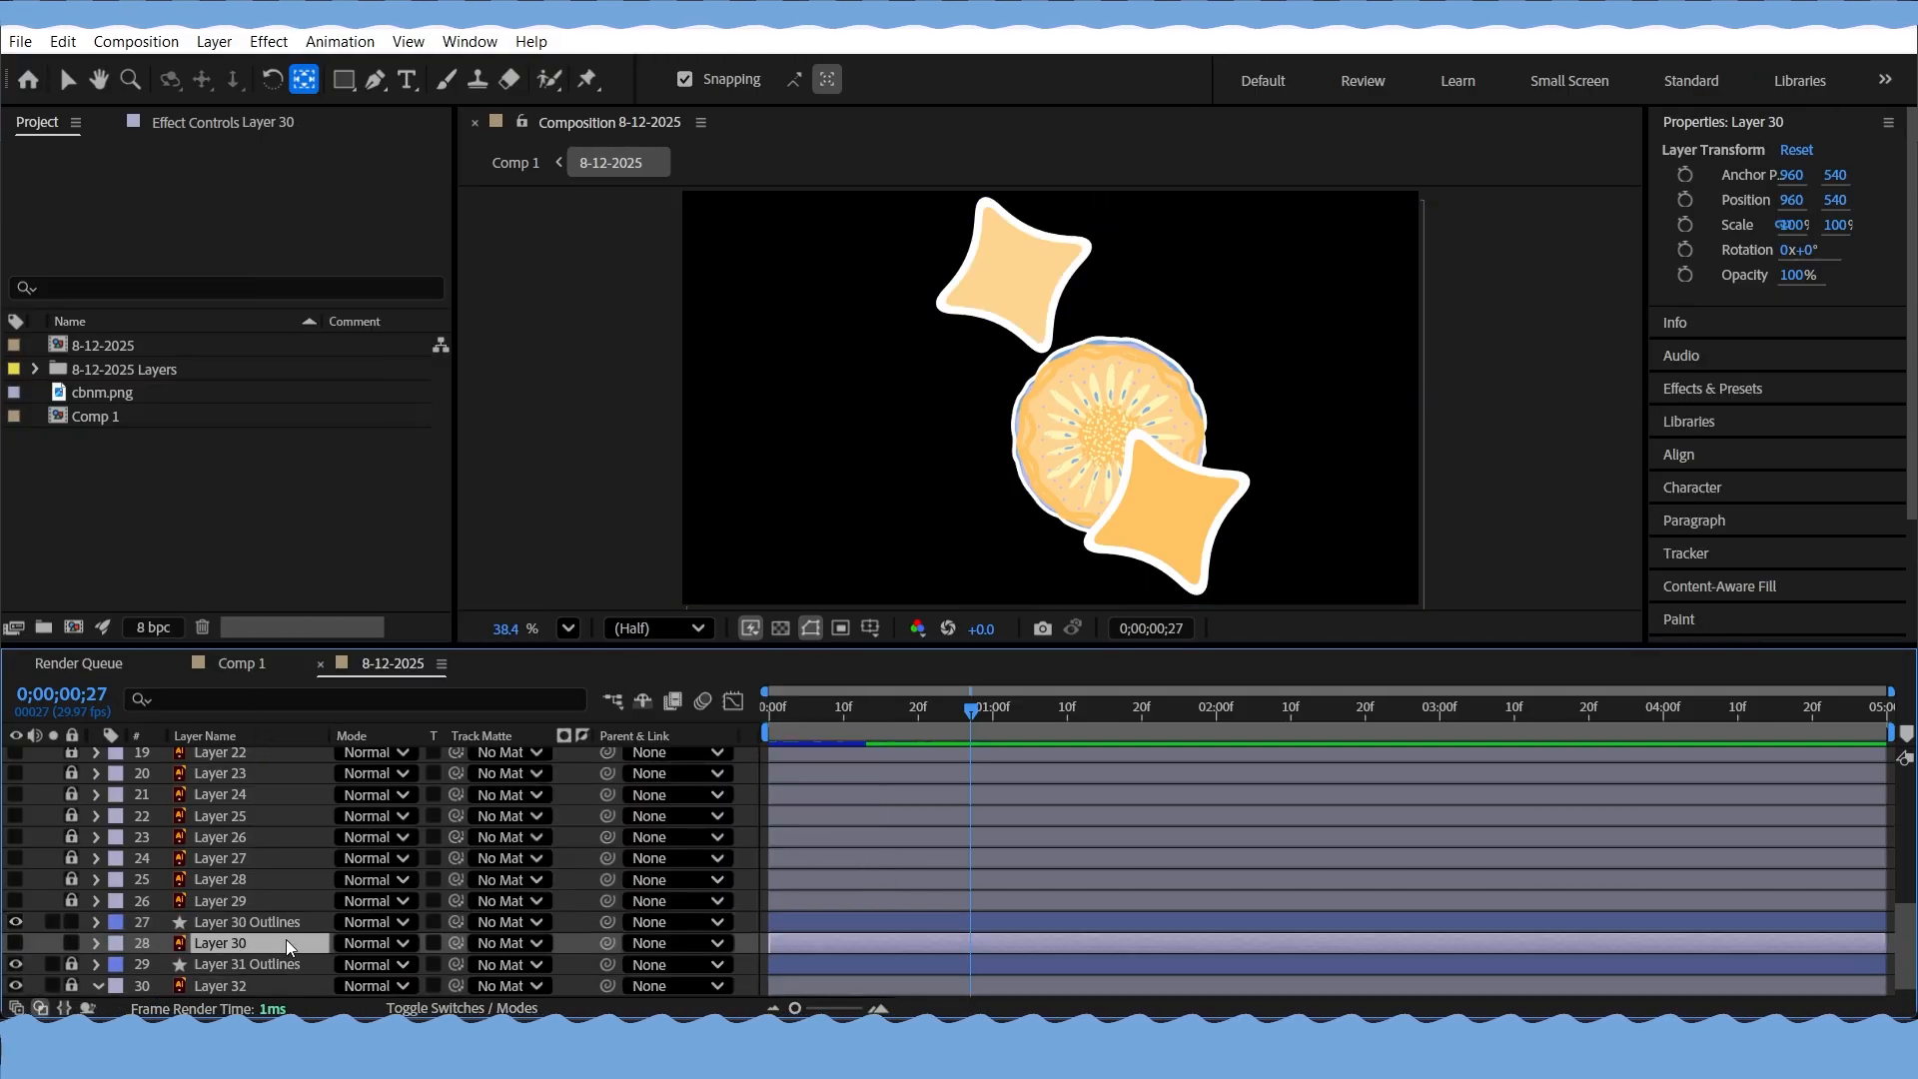
{"action": "key", "text": "Delete"}
Delete the nested Group 1 item inside both groups of Layer 30 Outlines
{"action": "left_click", "coordinate": [240, 924]}
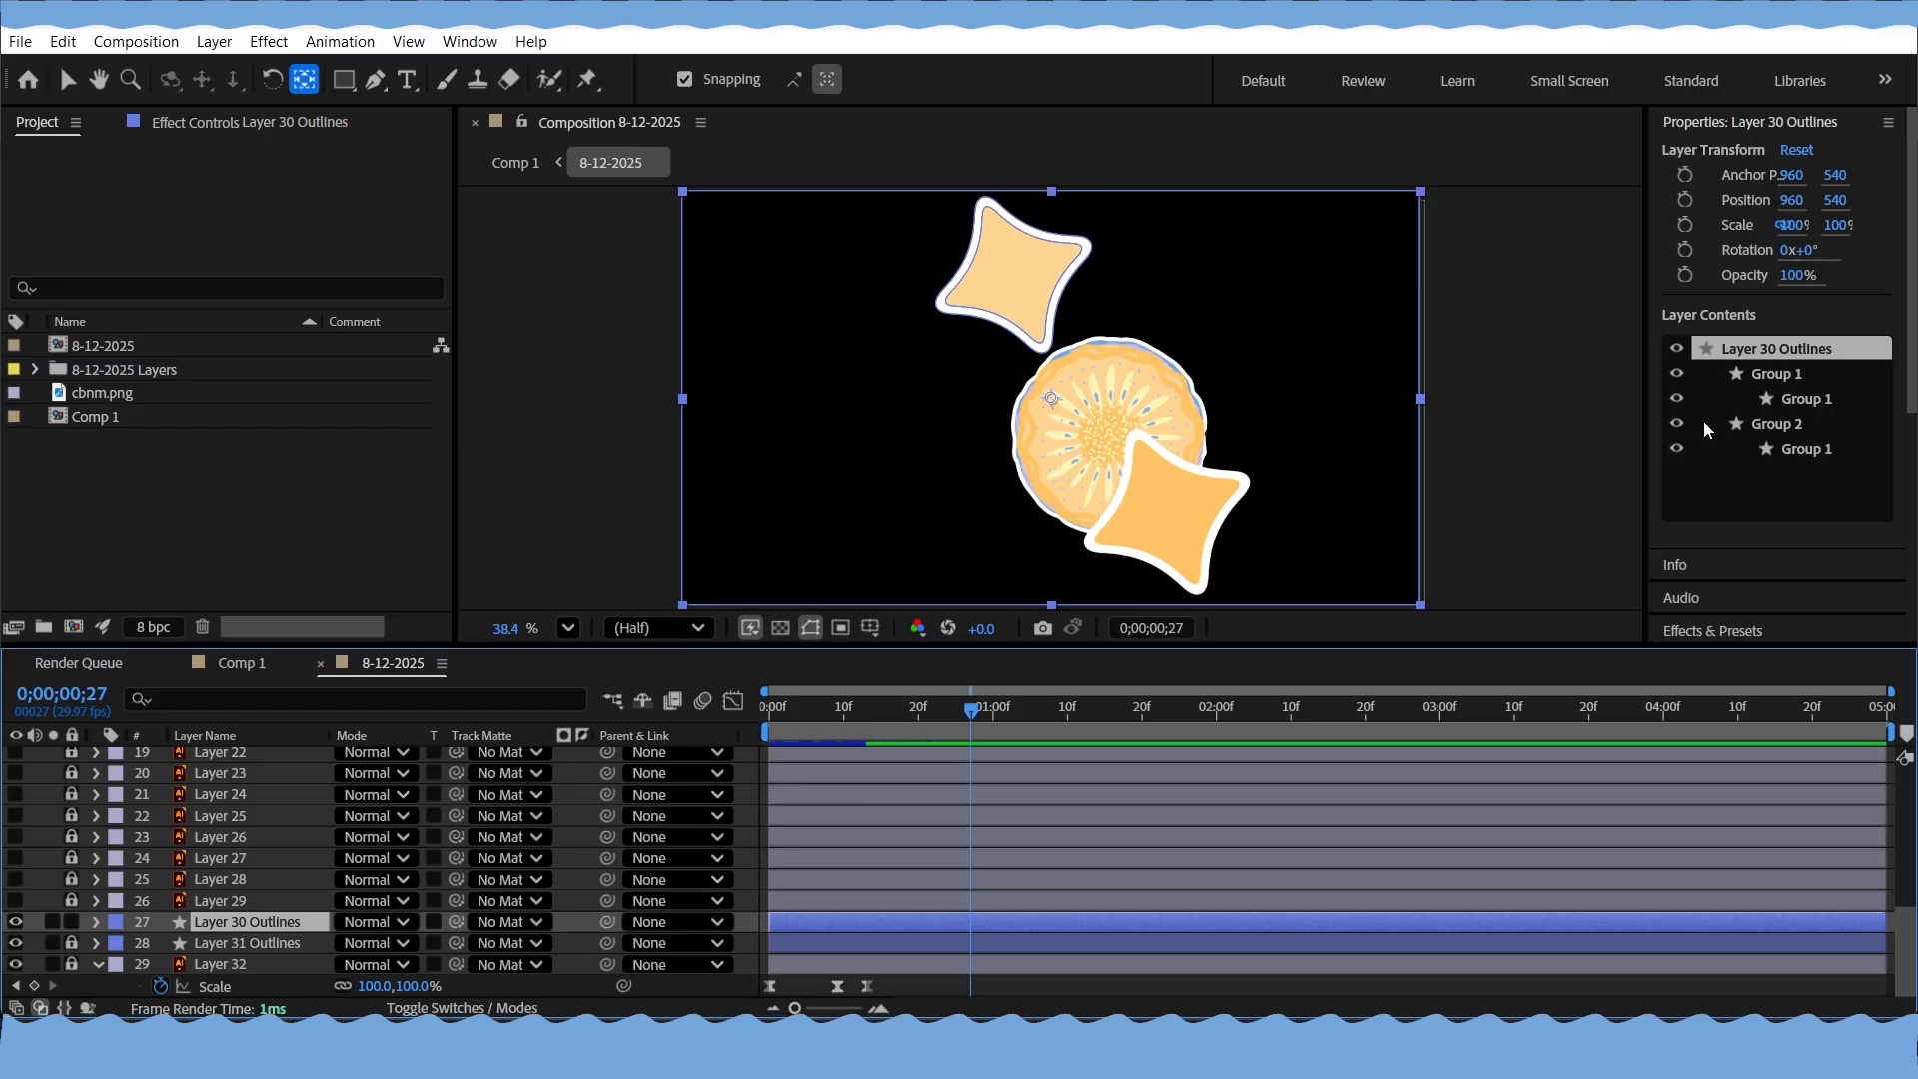
{"action": "left_click", "coordinate": [1783, 450]}
{"action": "key", "text": "Delete"}
{"action": "left_click", "coordinate": [1810, 404]}
{"action": "key", "text": "Delete"}
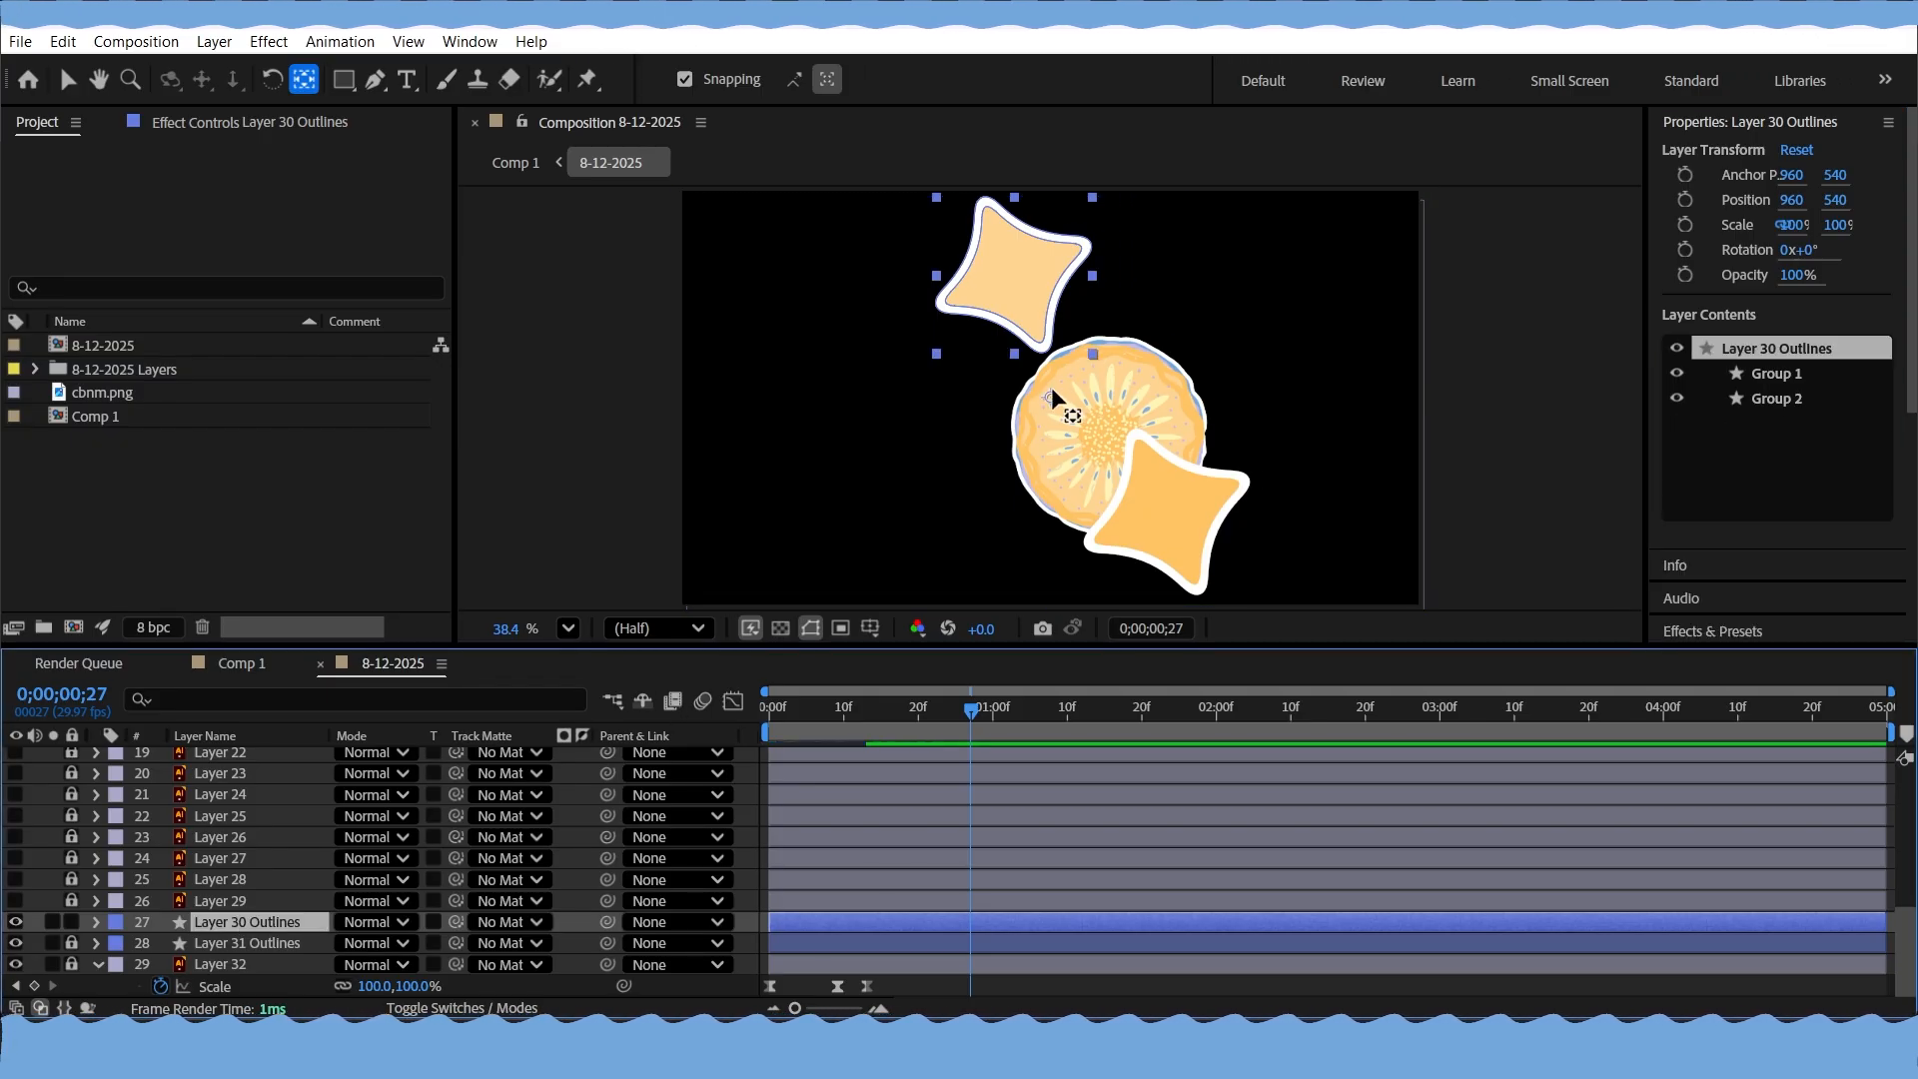
Snap the anchor point of Layer 30 Outlines to the centre of the pale orange star and lock the layer
{"action": "left_click_drag", "start_coordinate": [1051, 398], "coordinate": [1014, 275]}
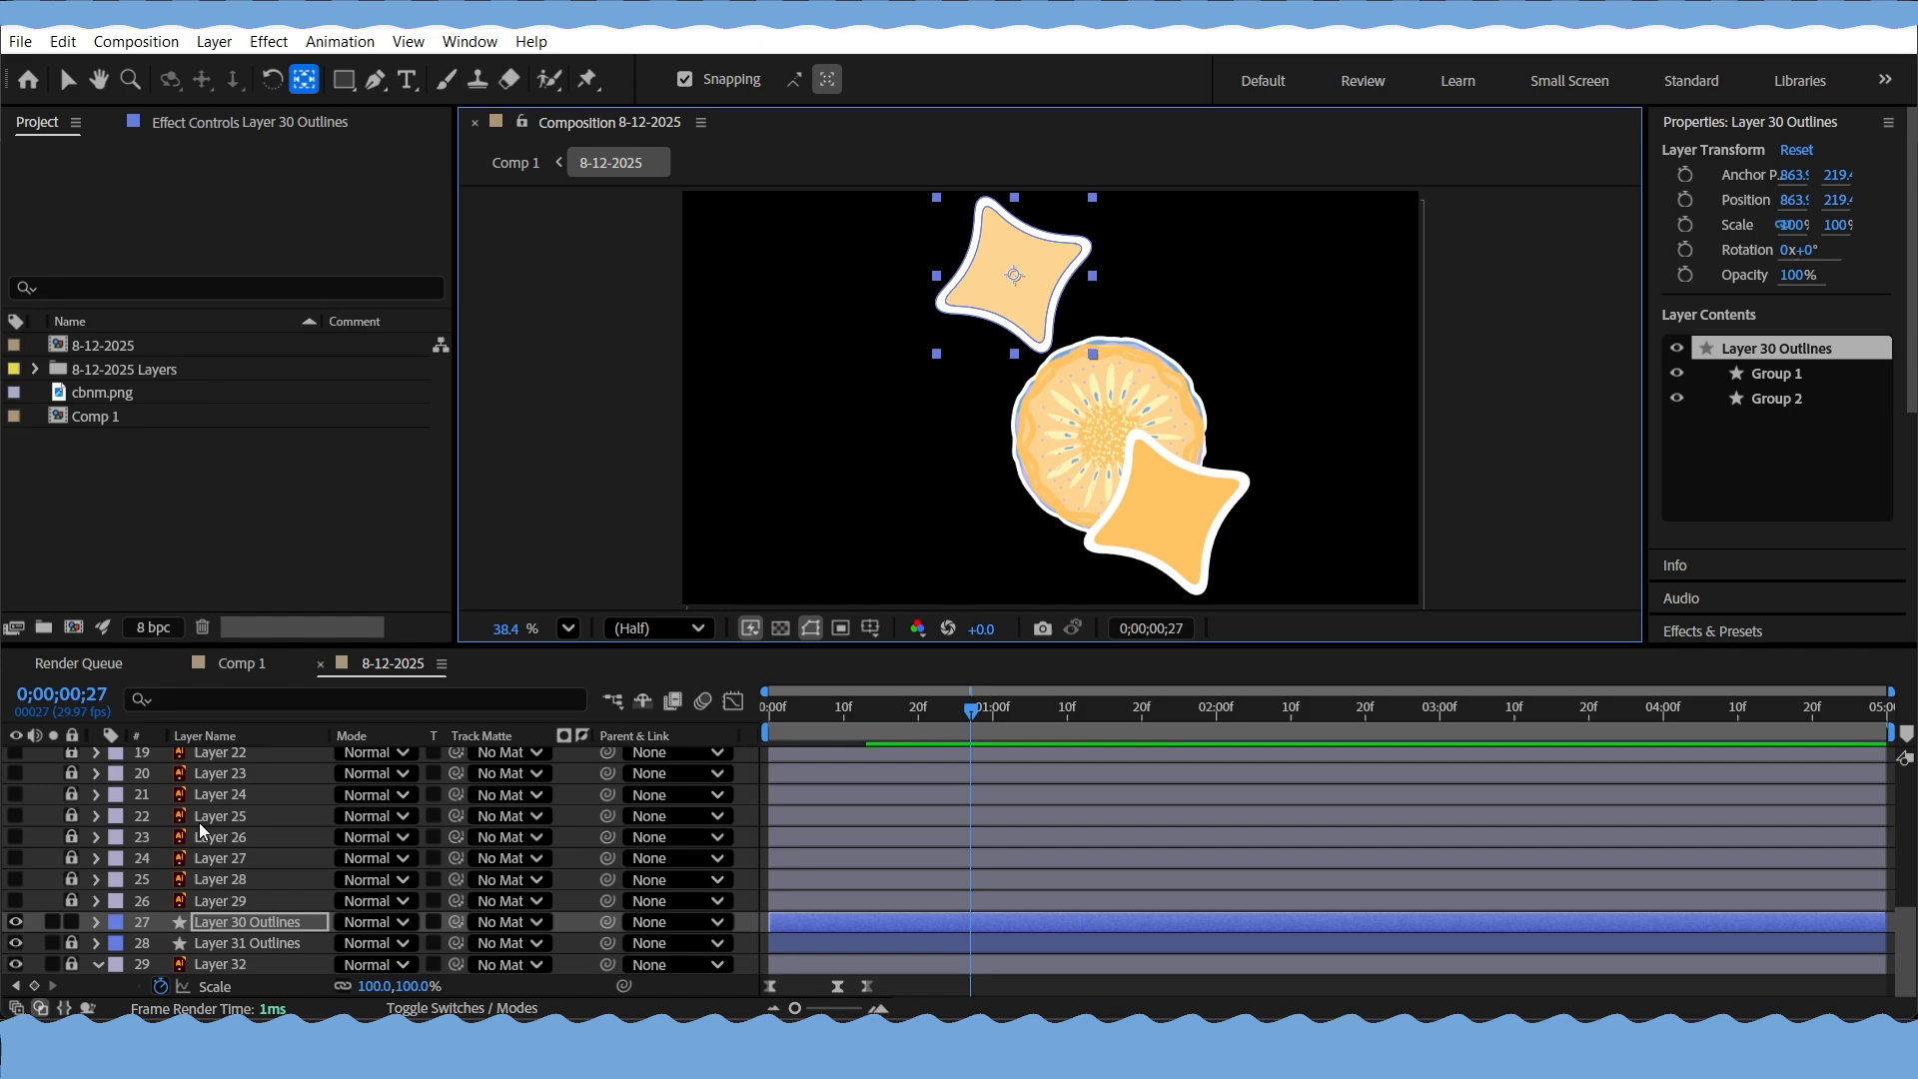
{"action": "left_click", "coordinate": [72, 920]}
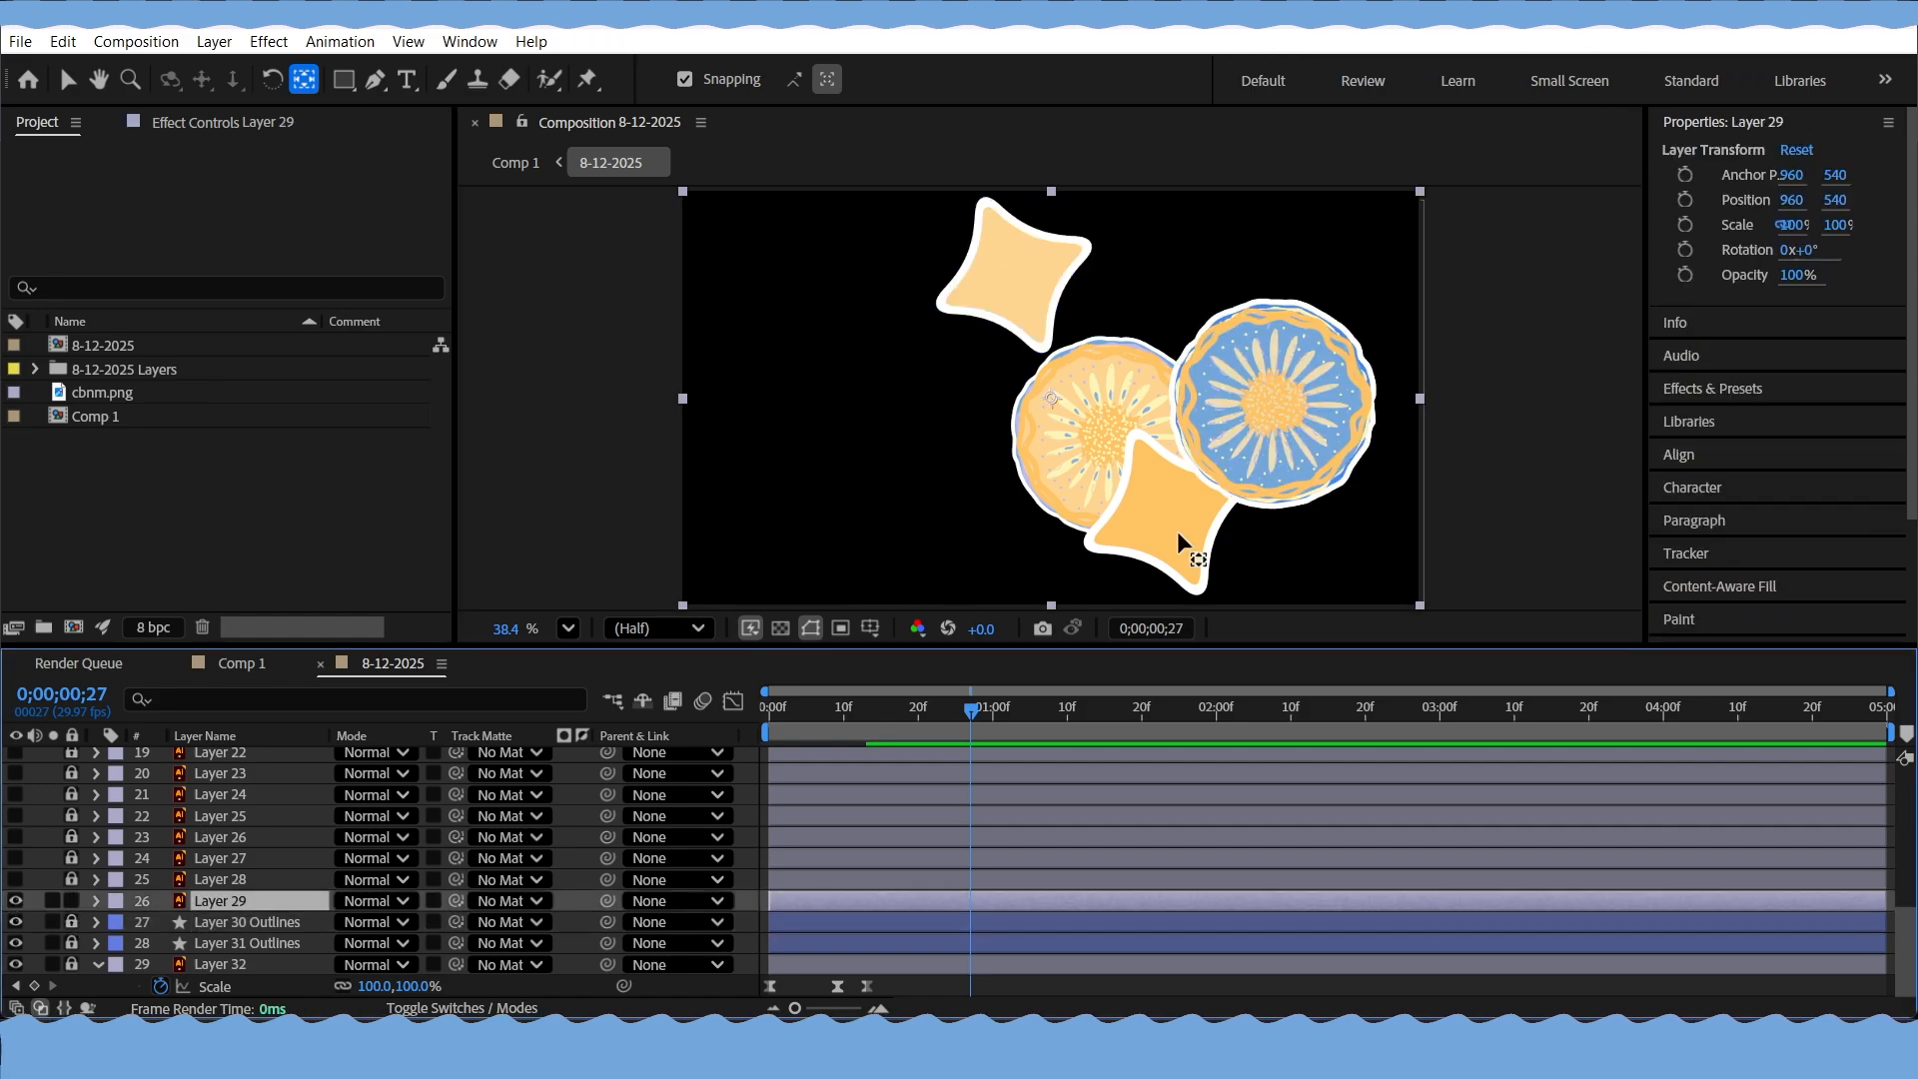
Move Layer 29's anchor point to the centre of the round blue flower
{"action": "left_click", "coordinate": [1248, 418]}
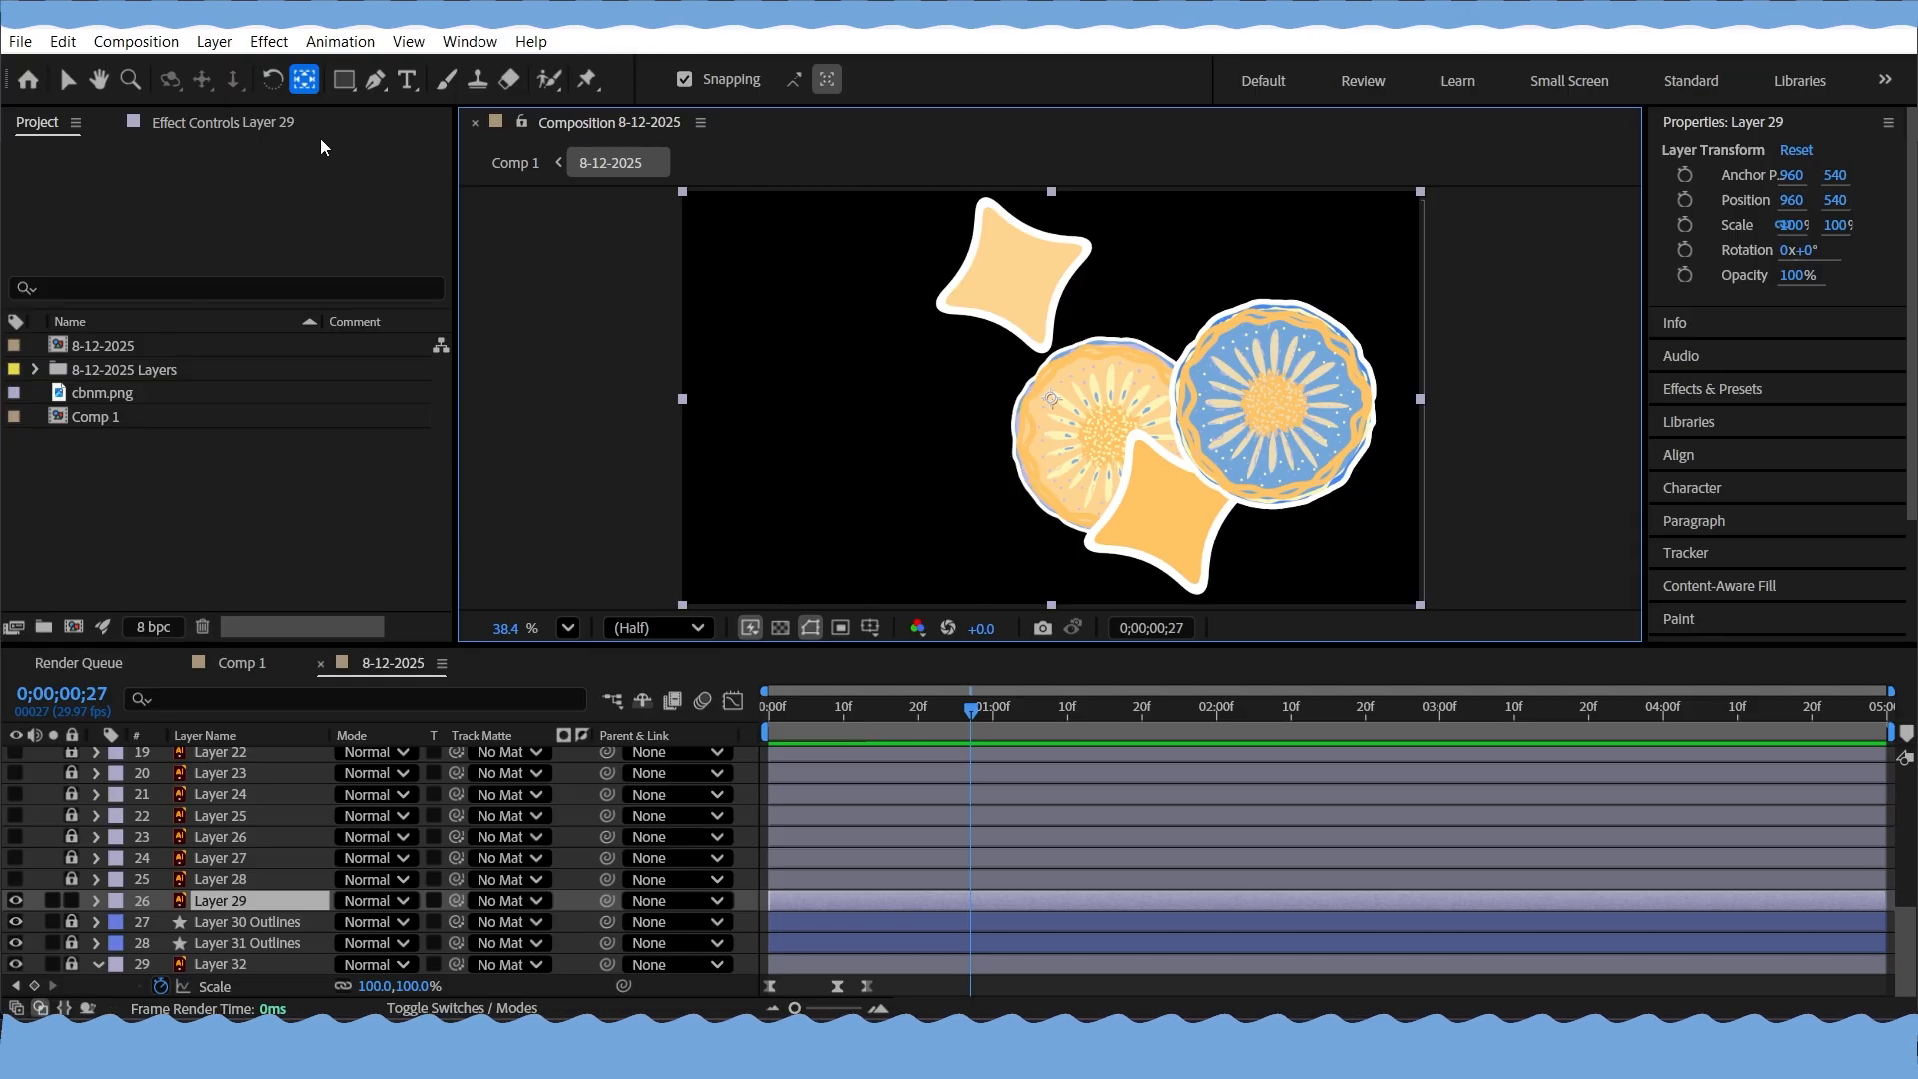
{"action": "left_click_drag", "start_coordinate": [1047, 400], "coordinate": [1273, 411]}
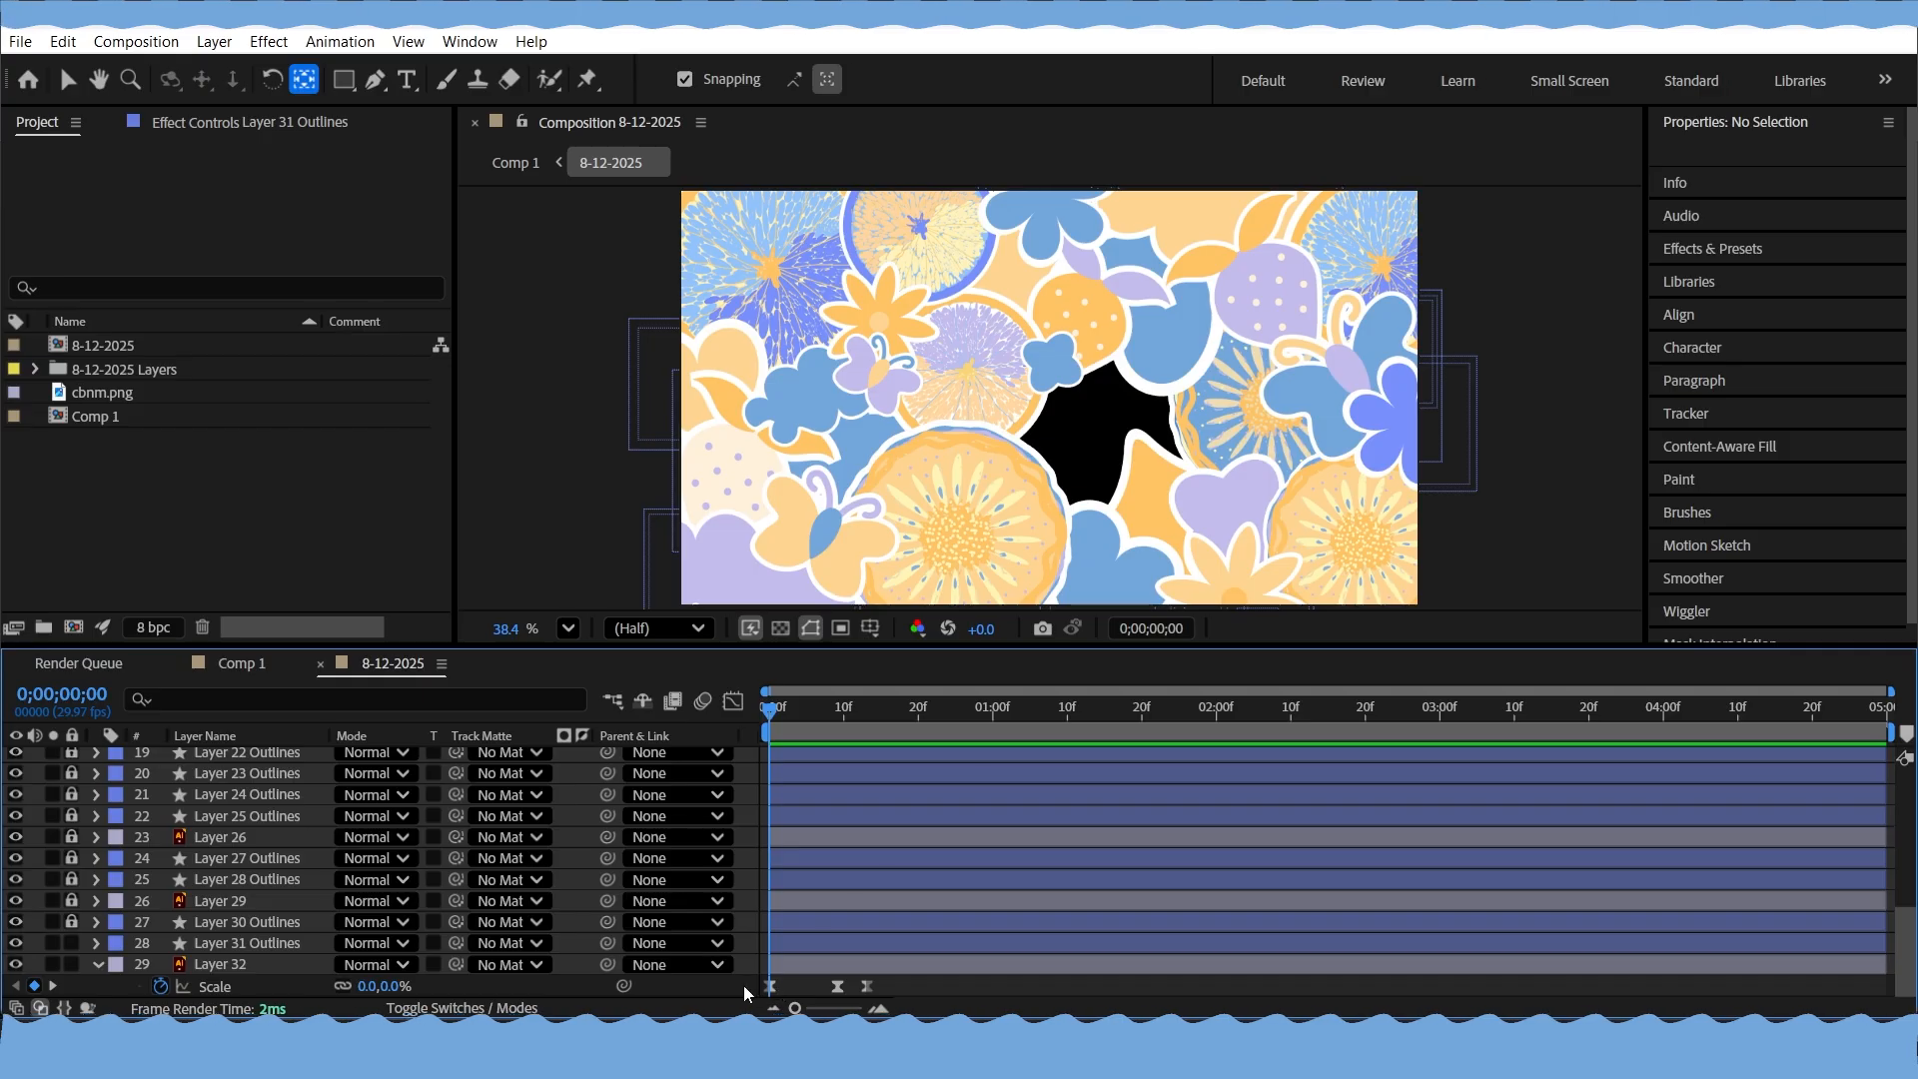
Copy Layer 32's three Scale keyframes and paste them onto Layer 31 Outlines at the first frame
{"action": "left_click_drag", "start_coordinate": [747, 985], "coordinate": [933, 992]}
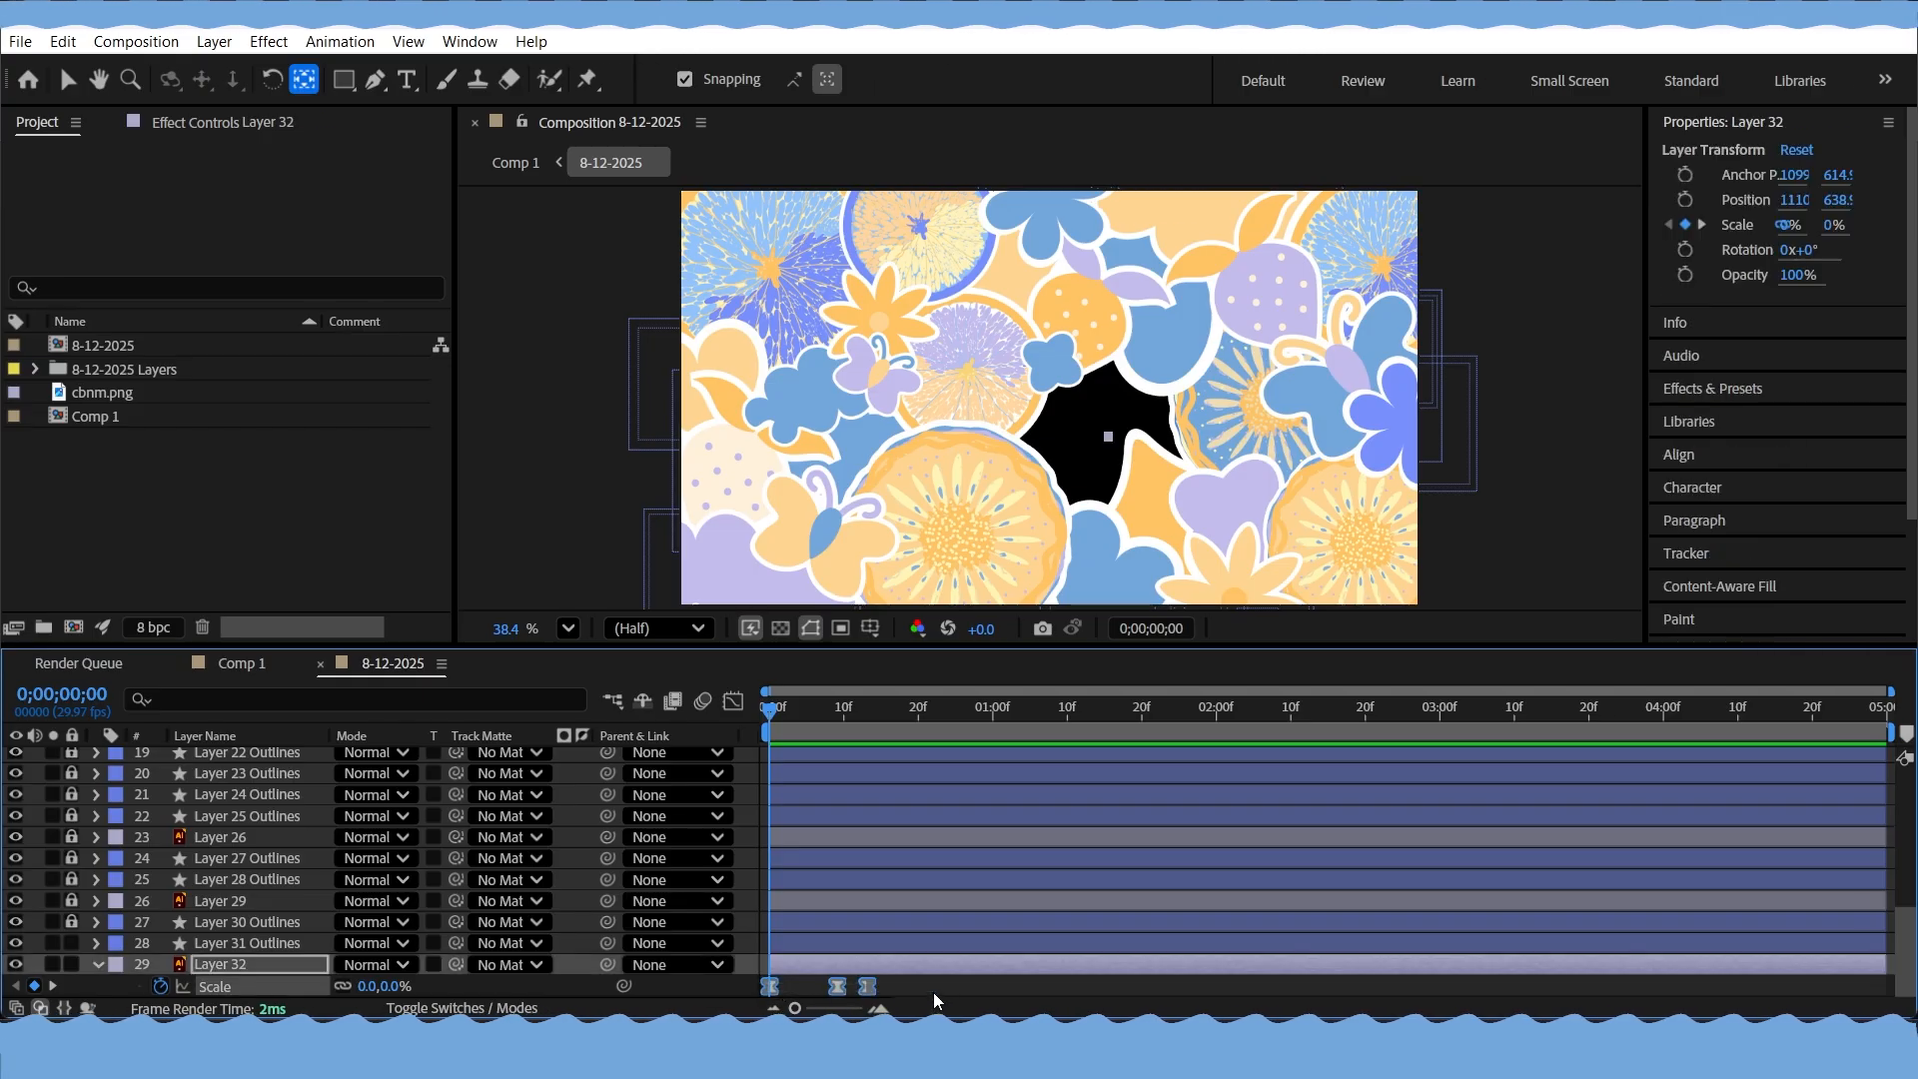
{"action": "left_click", "coordinate": [157, 944]}
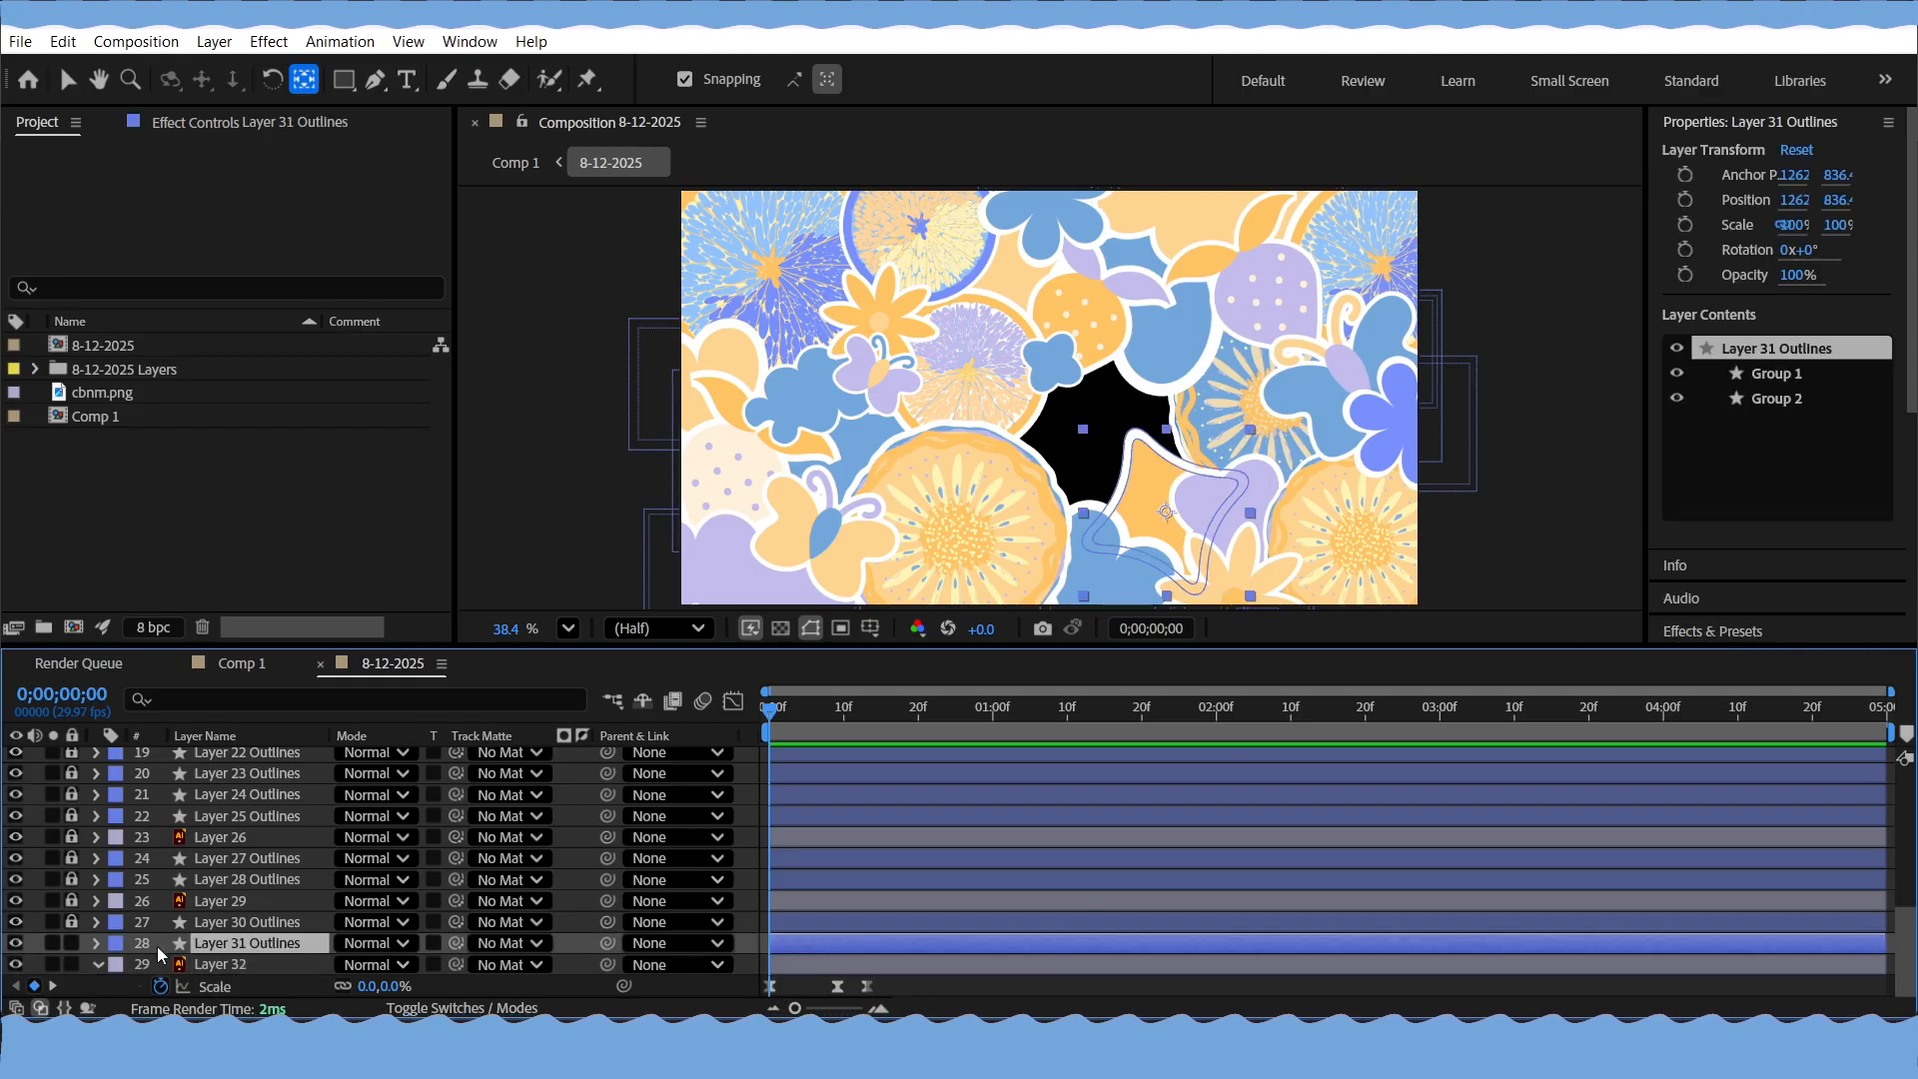
{"action": "key", "text": "s"}
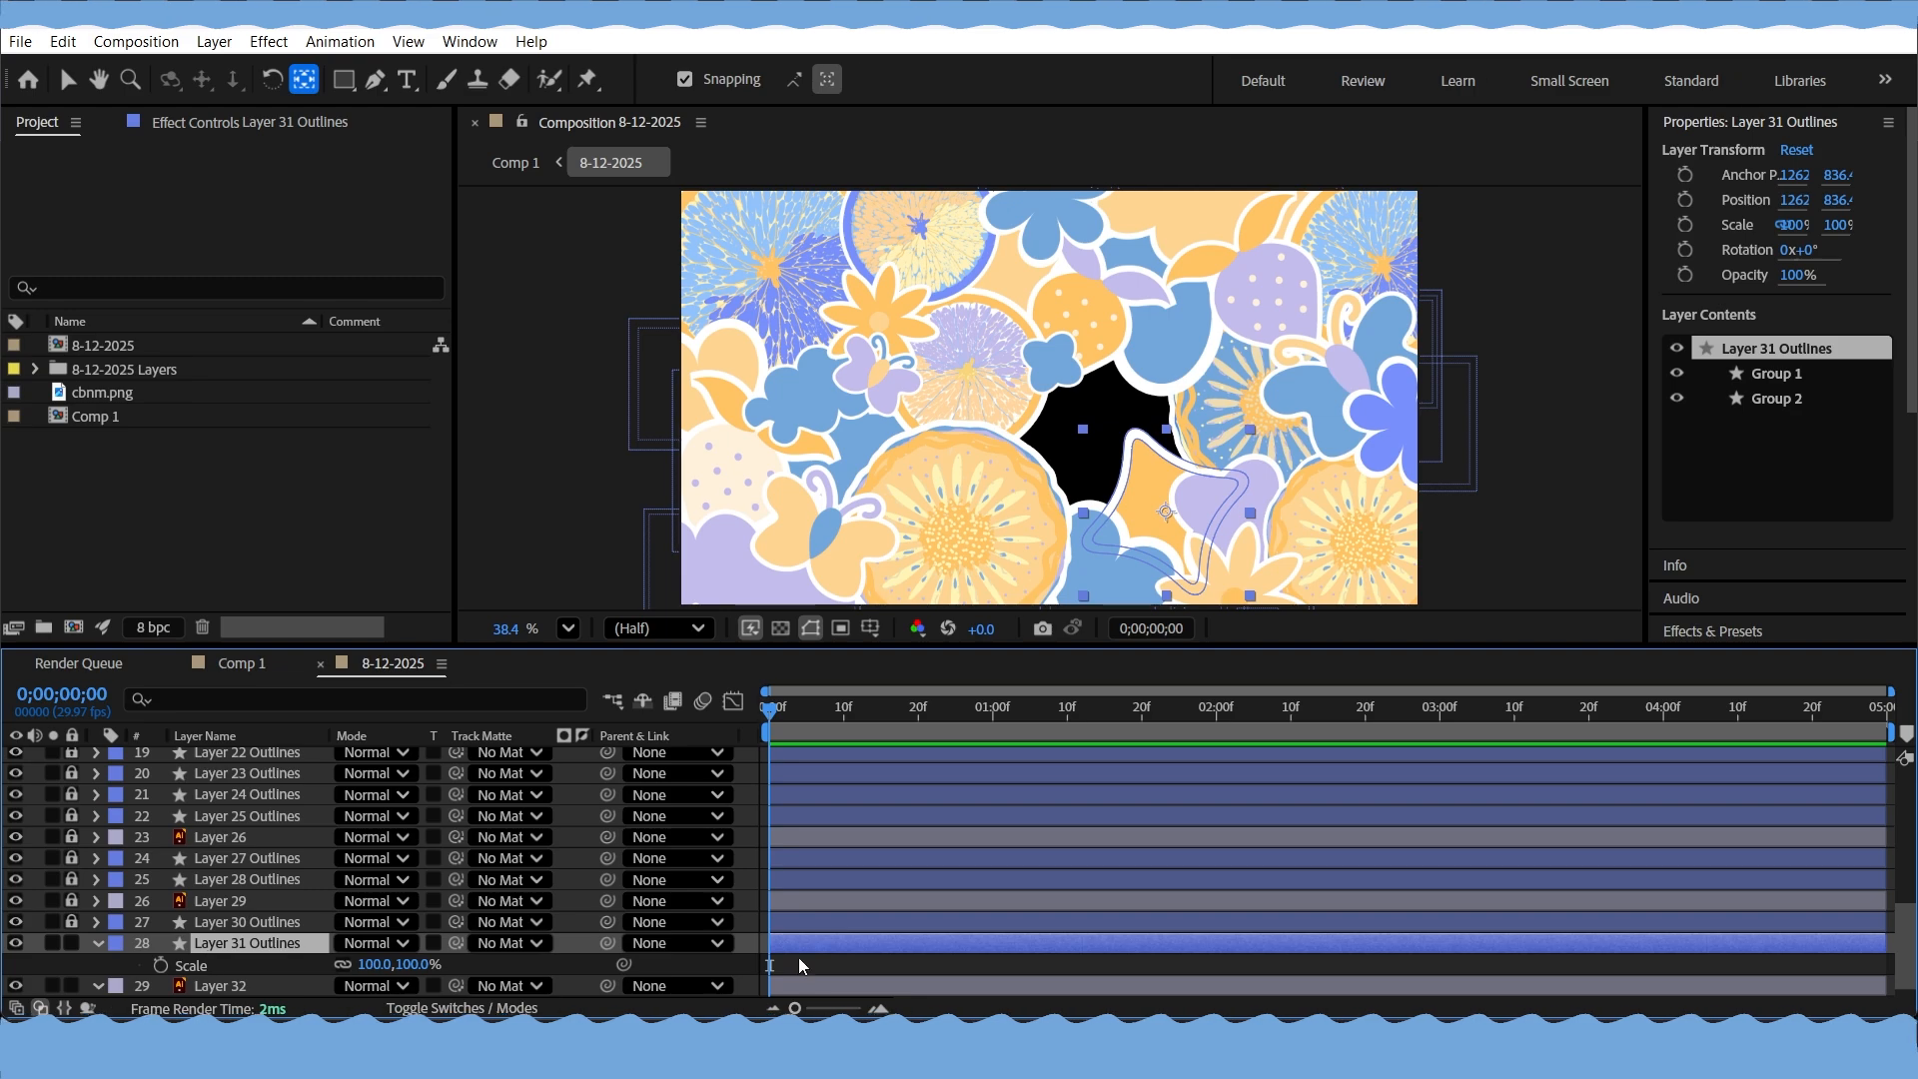
{"action": "key", "text": "ctrl+v"}
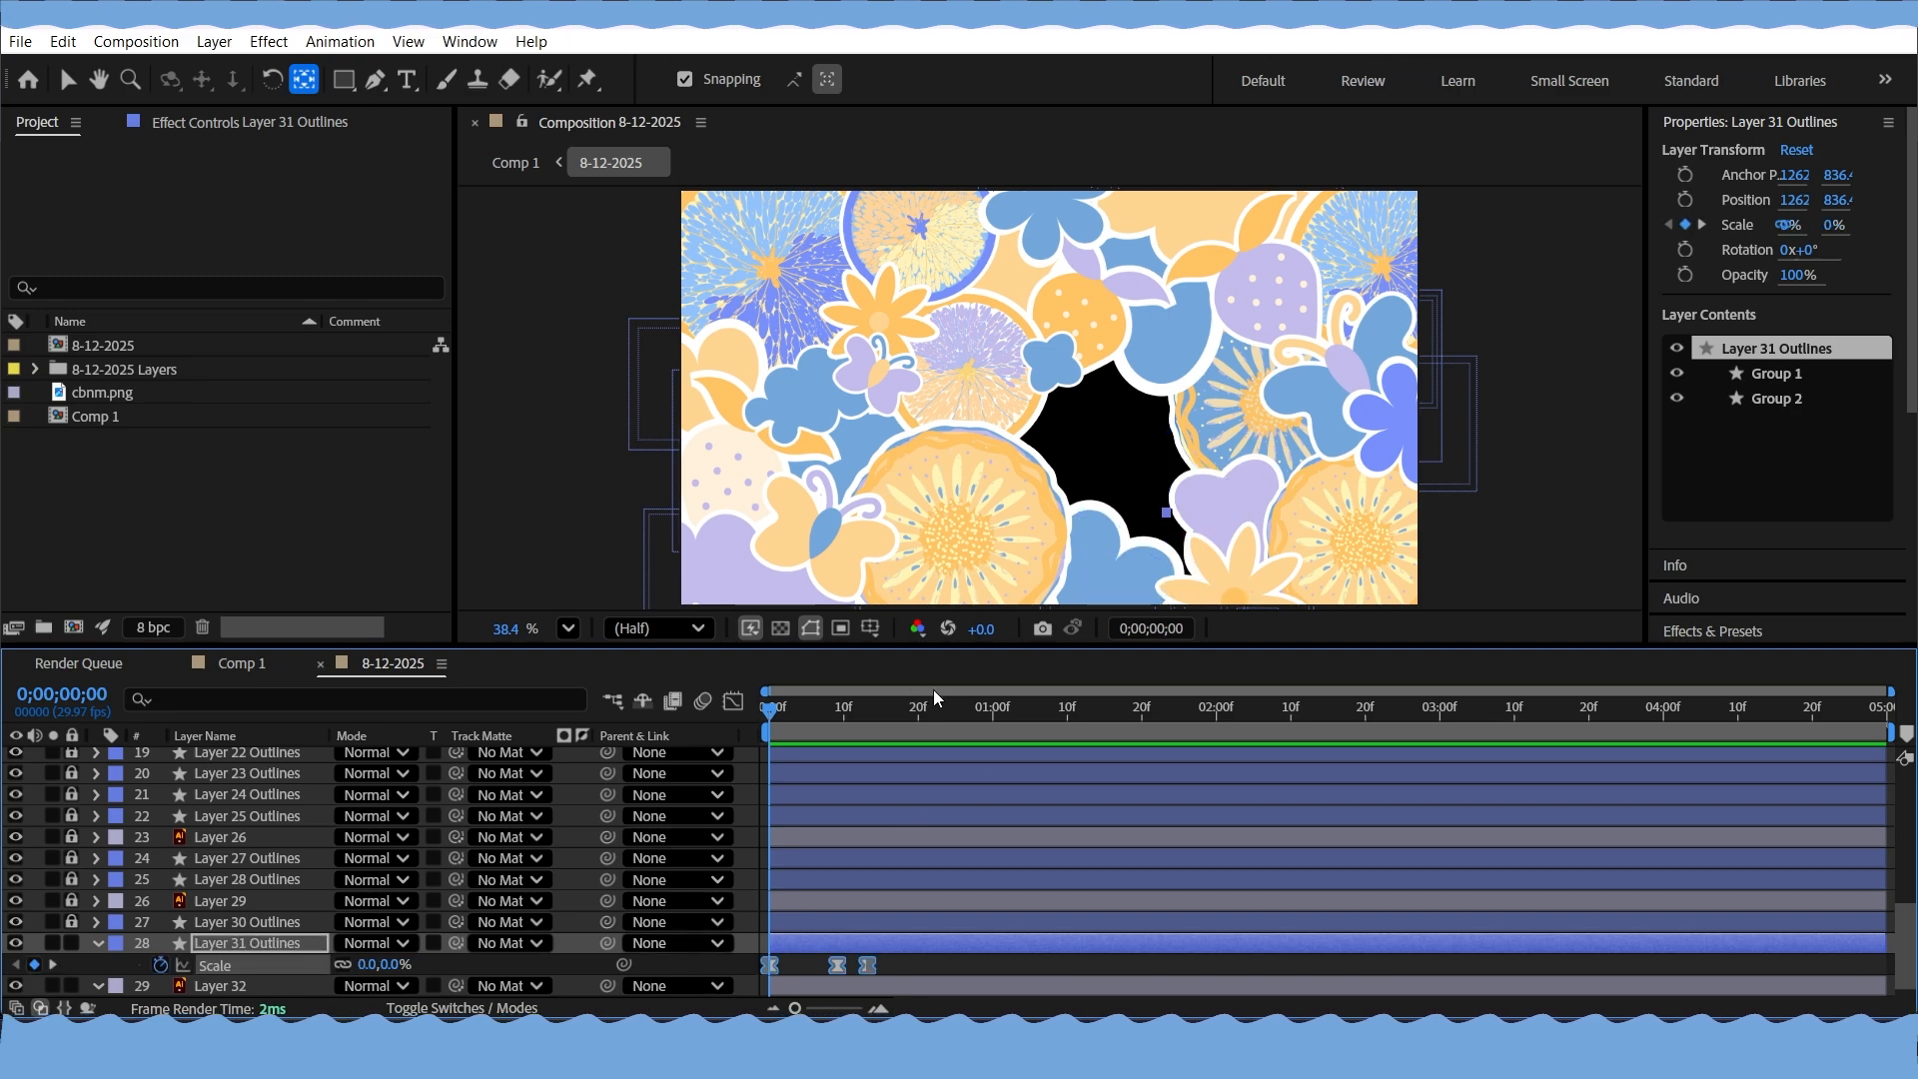
Preview the pop-in of Layer 31 Outlines twice and return to the first frame
{"action": "key", "text": "space"}
{"action": "left_click_drag", "start_coordinate": [931, 703], "coordinate": [713, 743]}
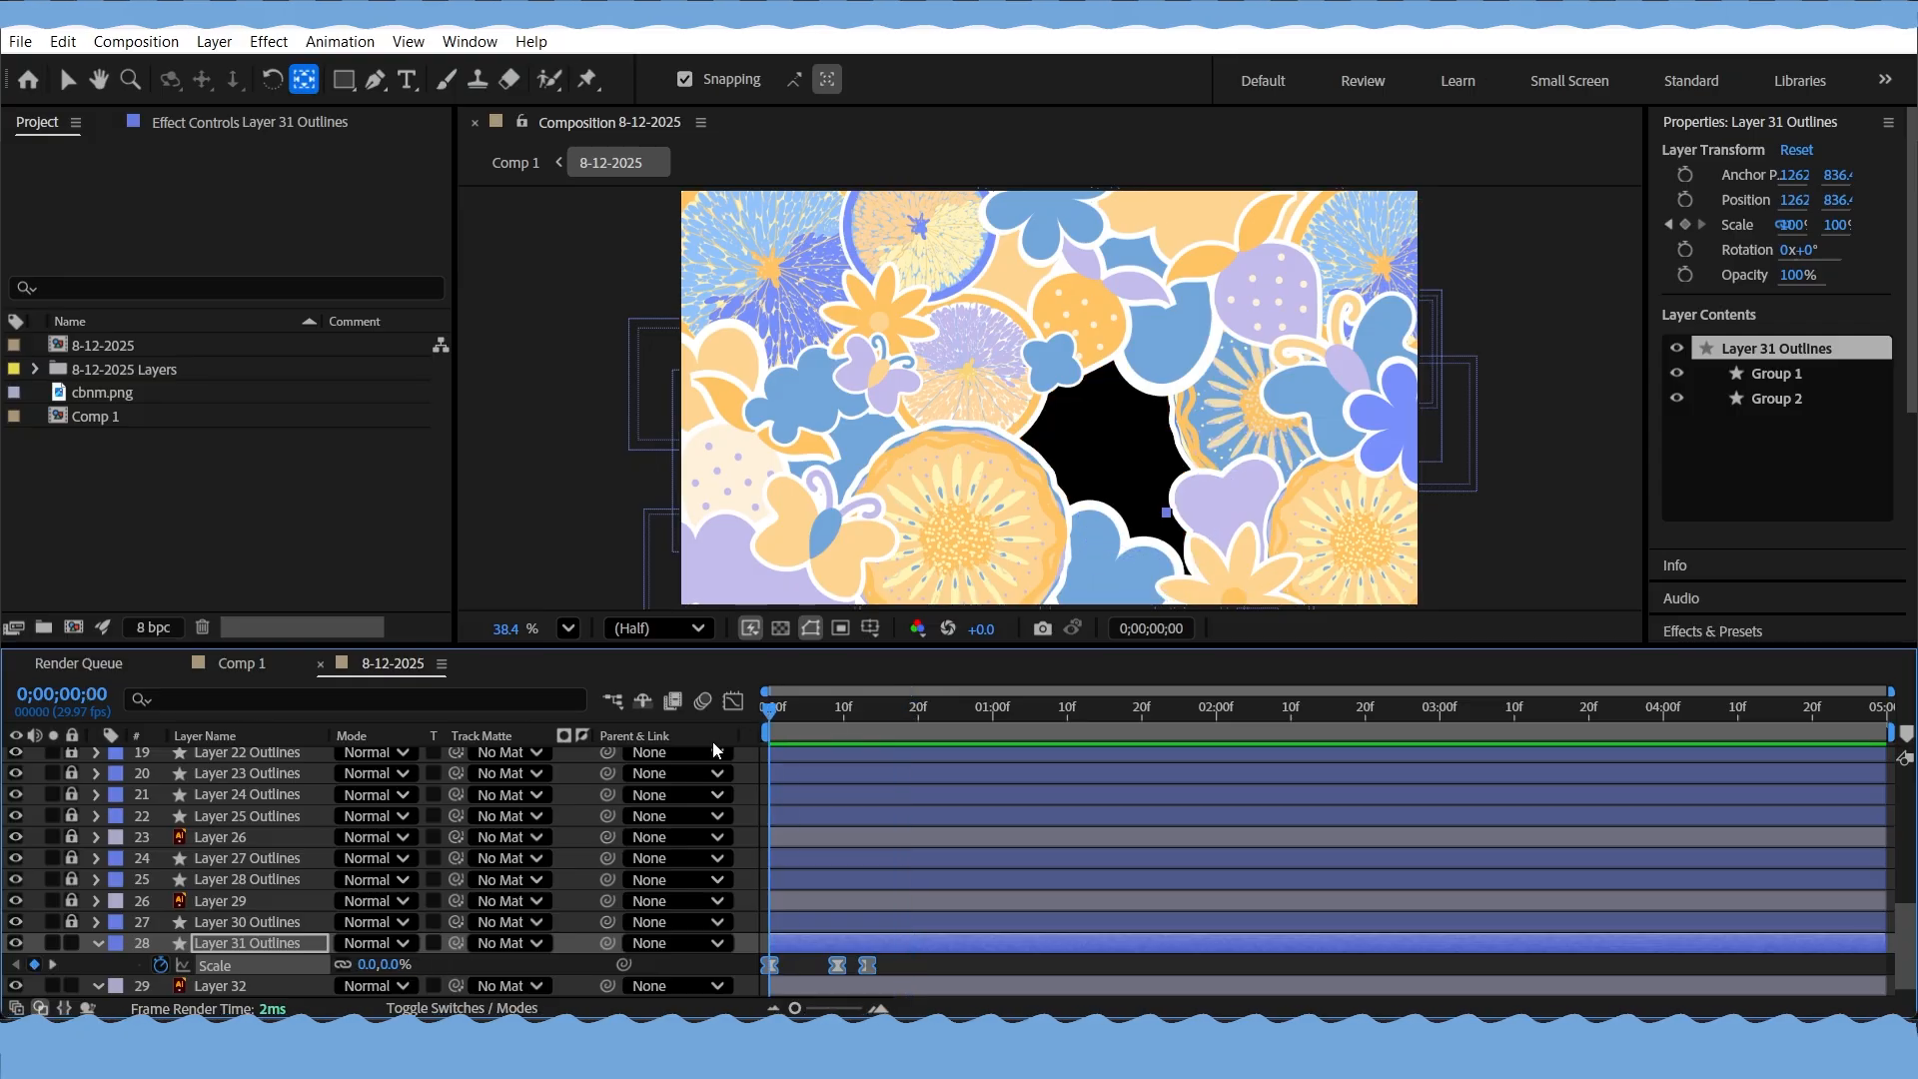
{"action": "key", "text": "space"}
{"action": "key", "text": "space"}
{"action": "left_click_drag", "start_coordinate": [873, 710], "coordinate": [713, 729]}
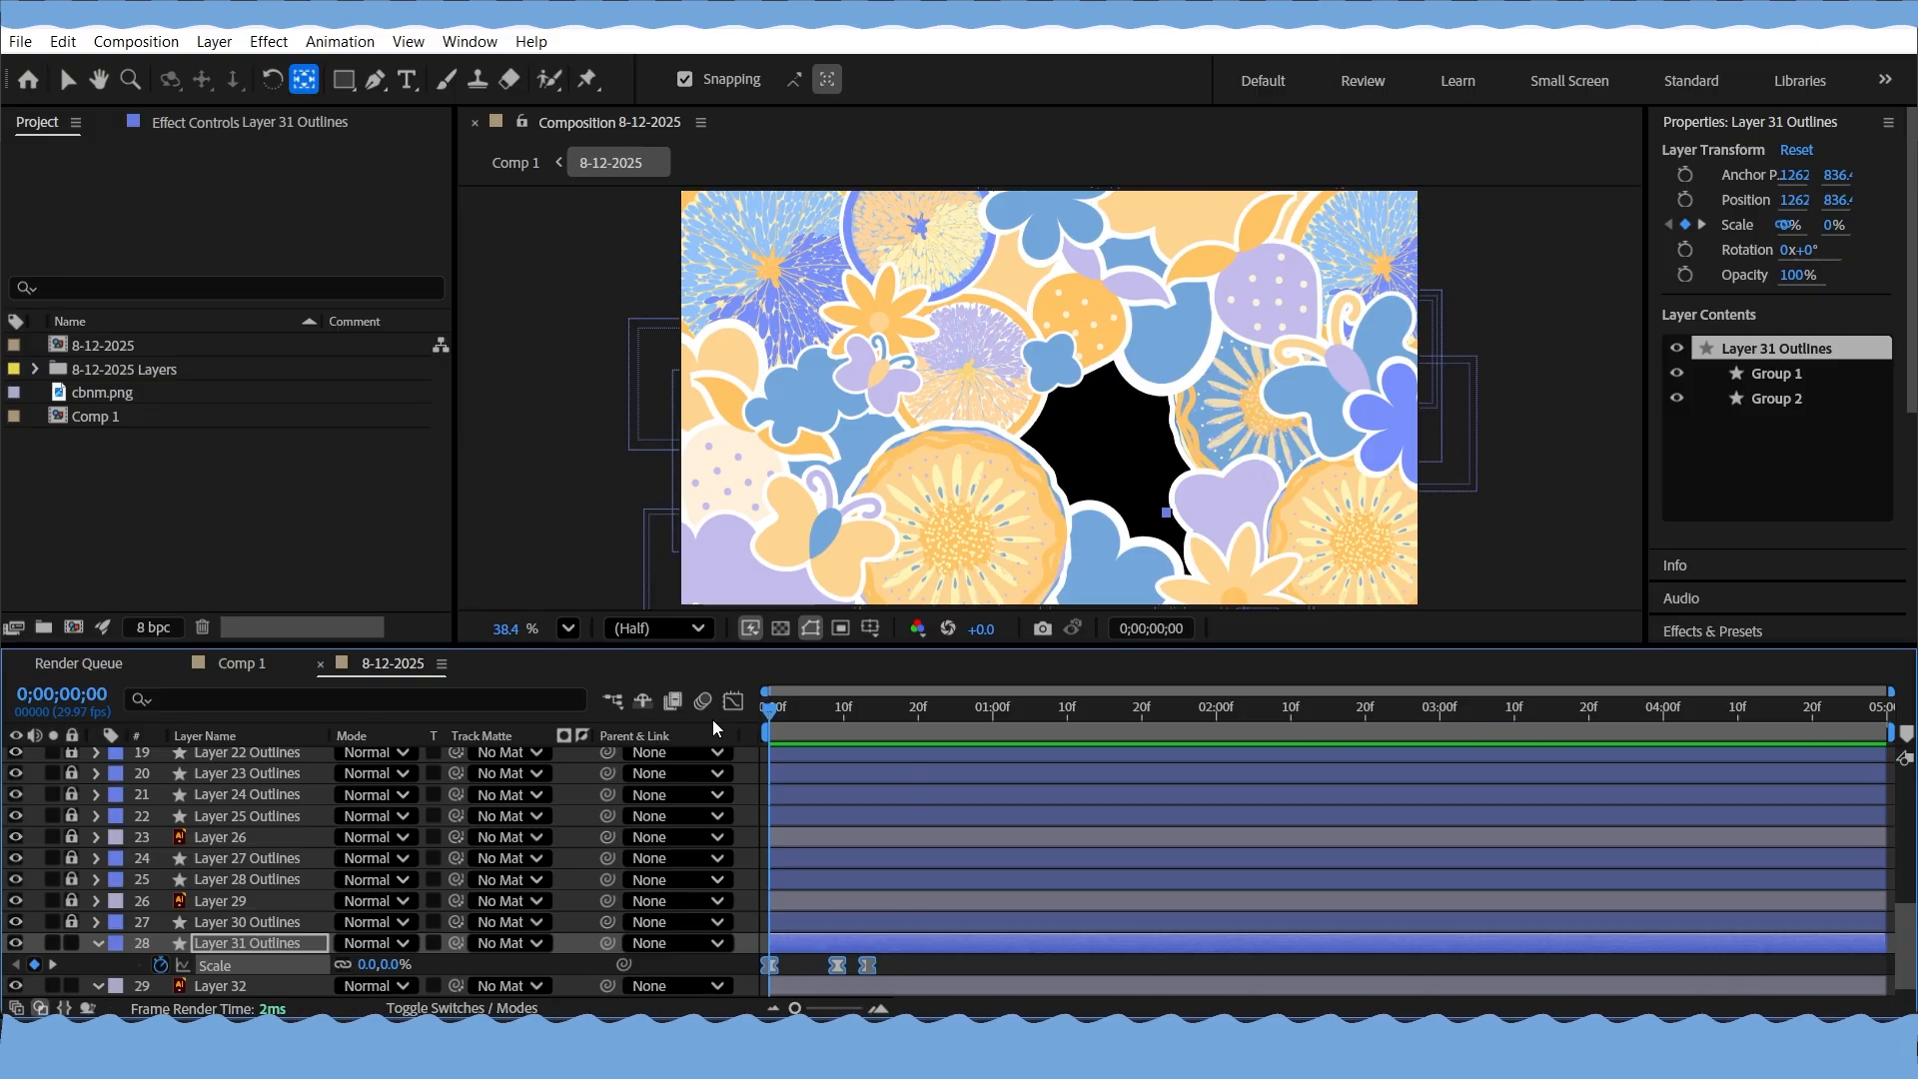
Collapse Layer 31 Outlines' keyframes, unlock Layer 30 Outlines and paste the three Scale keyframes onto it at the first frame
{"action": "scroll", "coordinate": [74, 946], "scroll_direction": "down", "scroll_amount": 1}
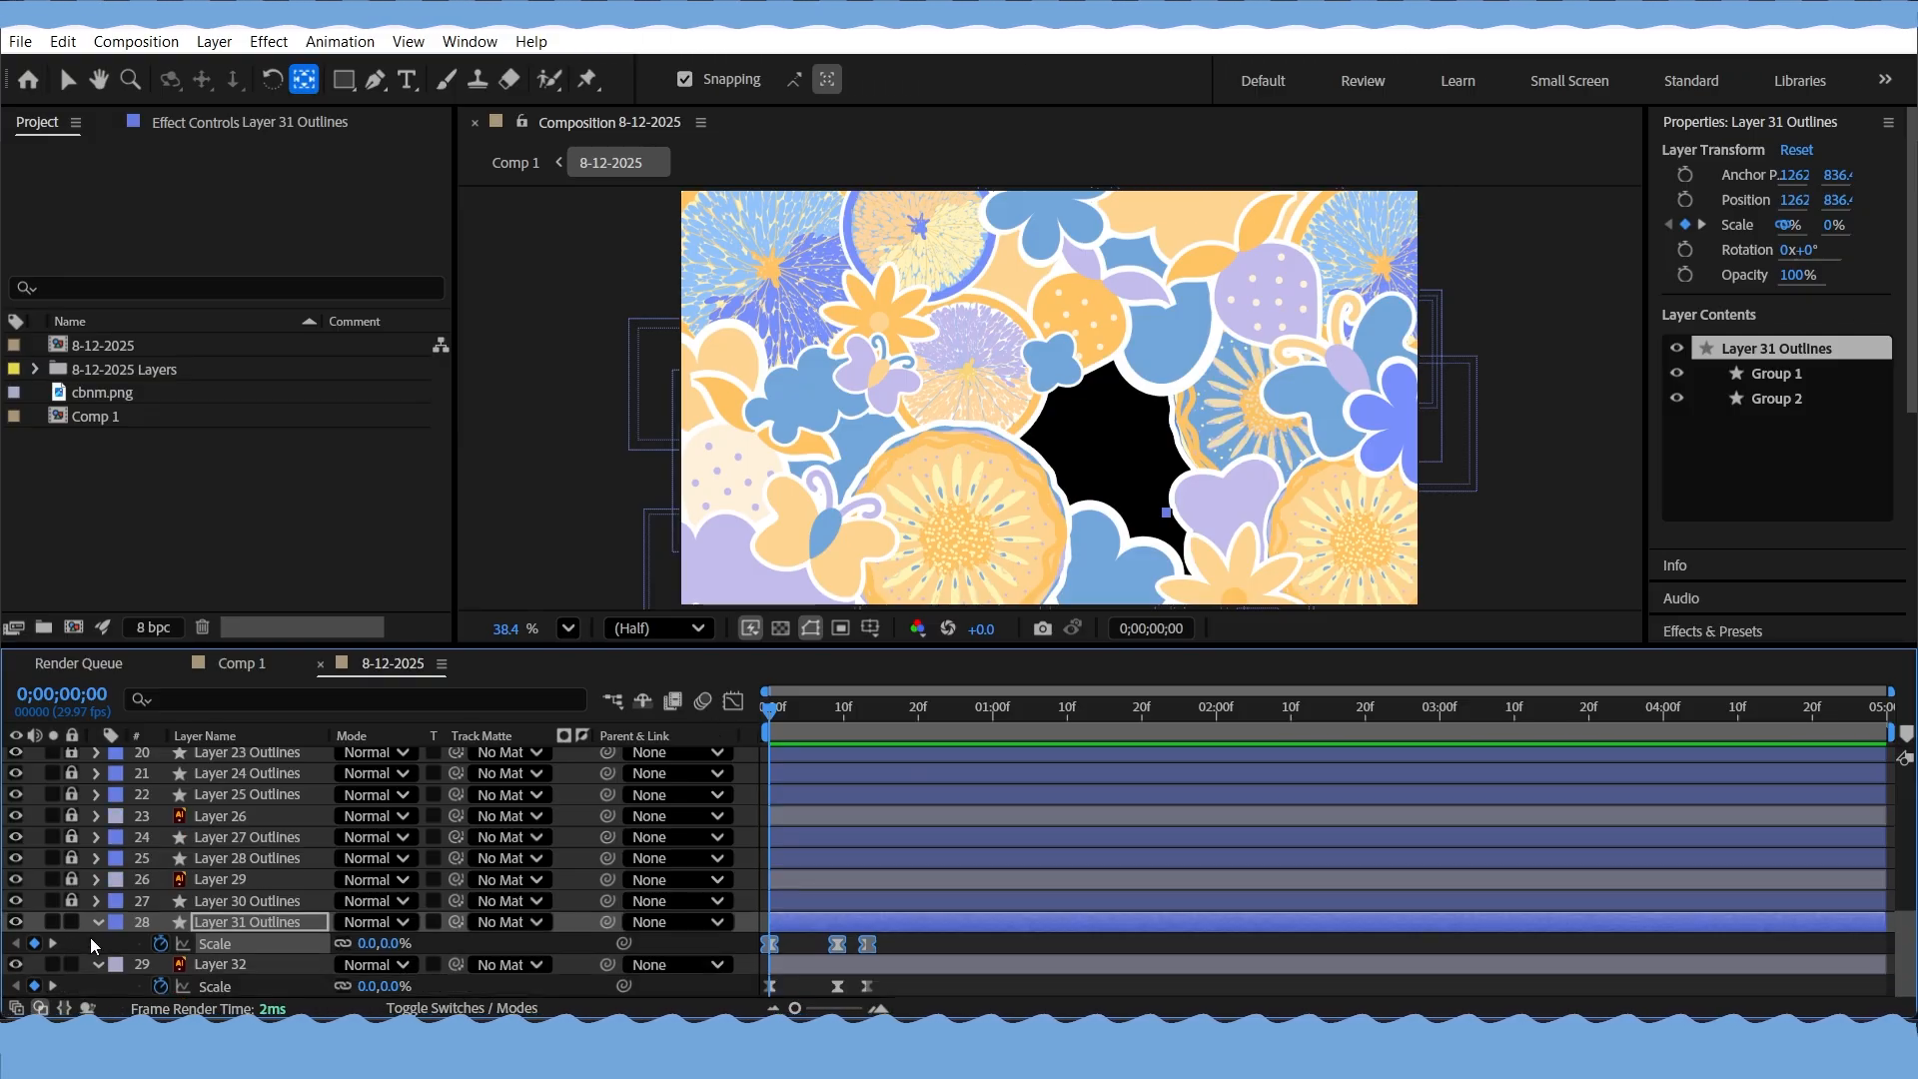
{"action": "left_click", "coordinate": [94, 968]}
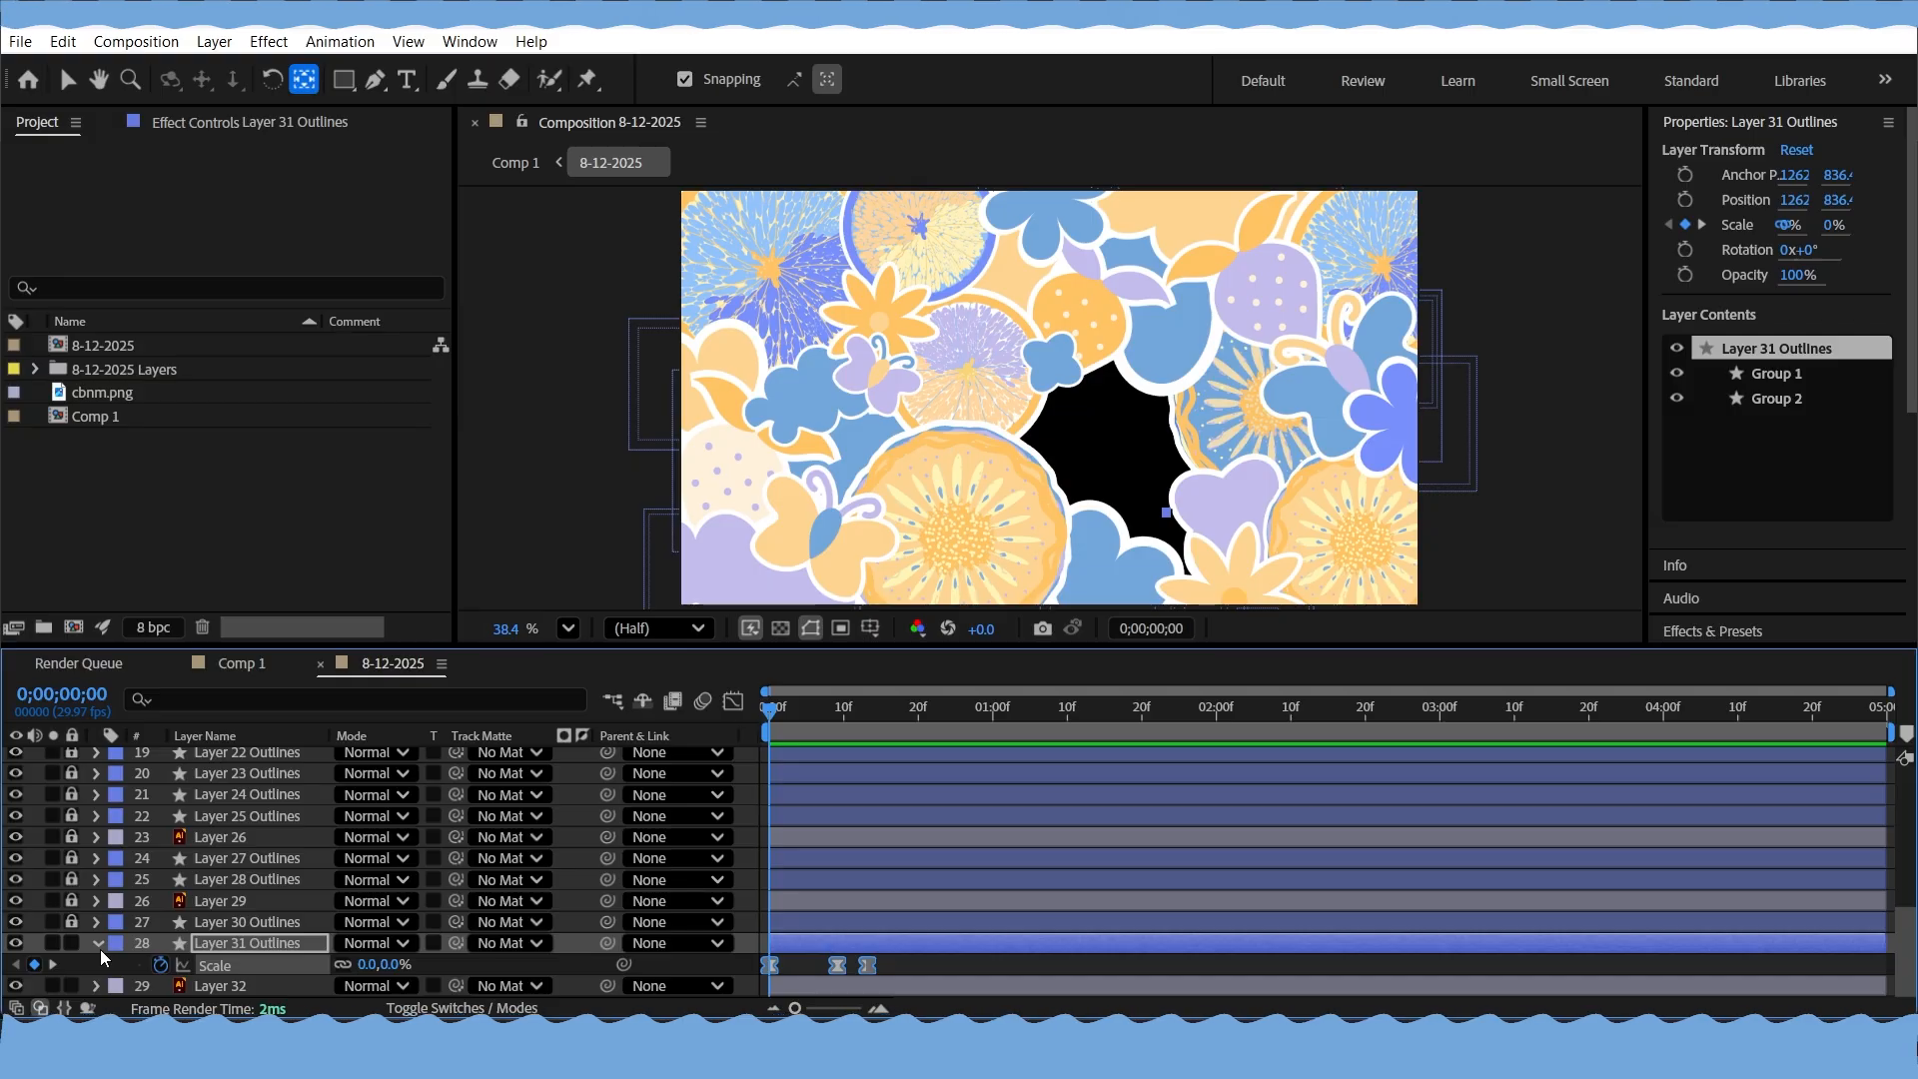
{"action": "left_click", "coordinate": [98, 943]}
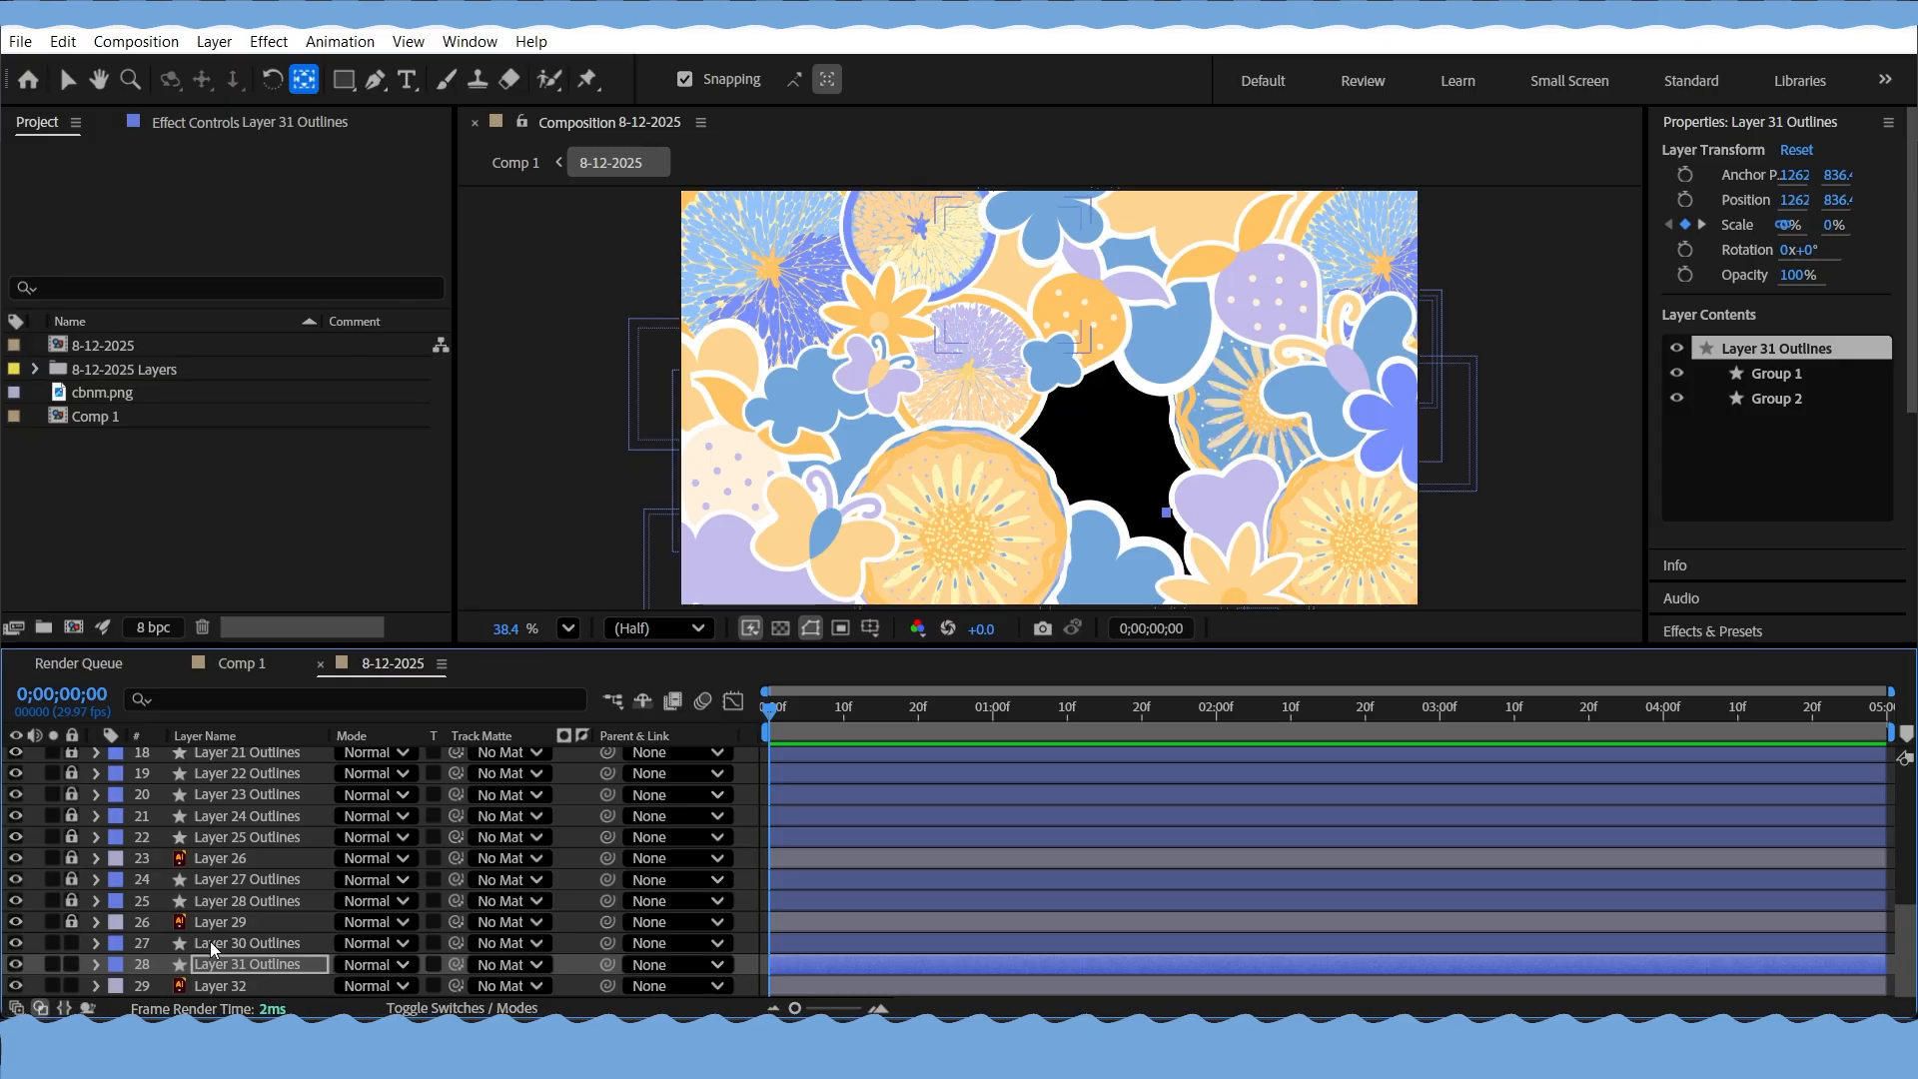
{"action": "left_click", "coordinate": [240, 943]}
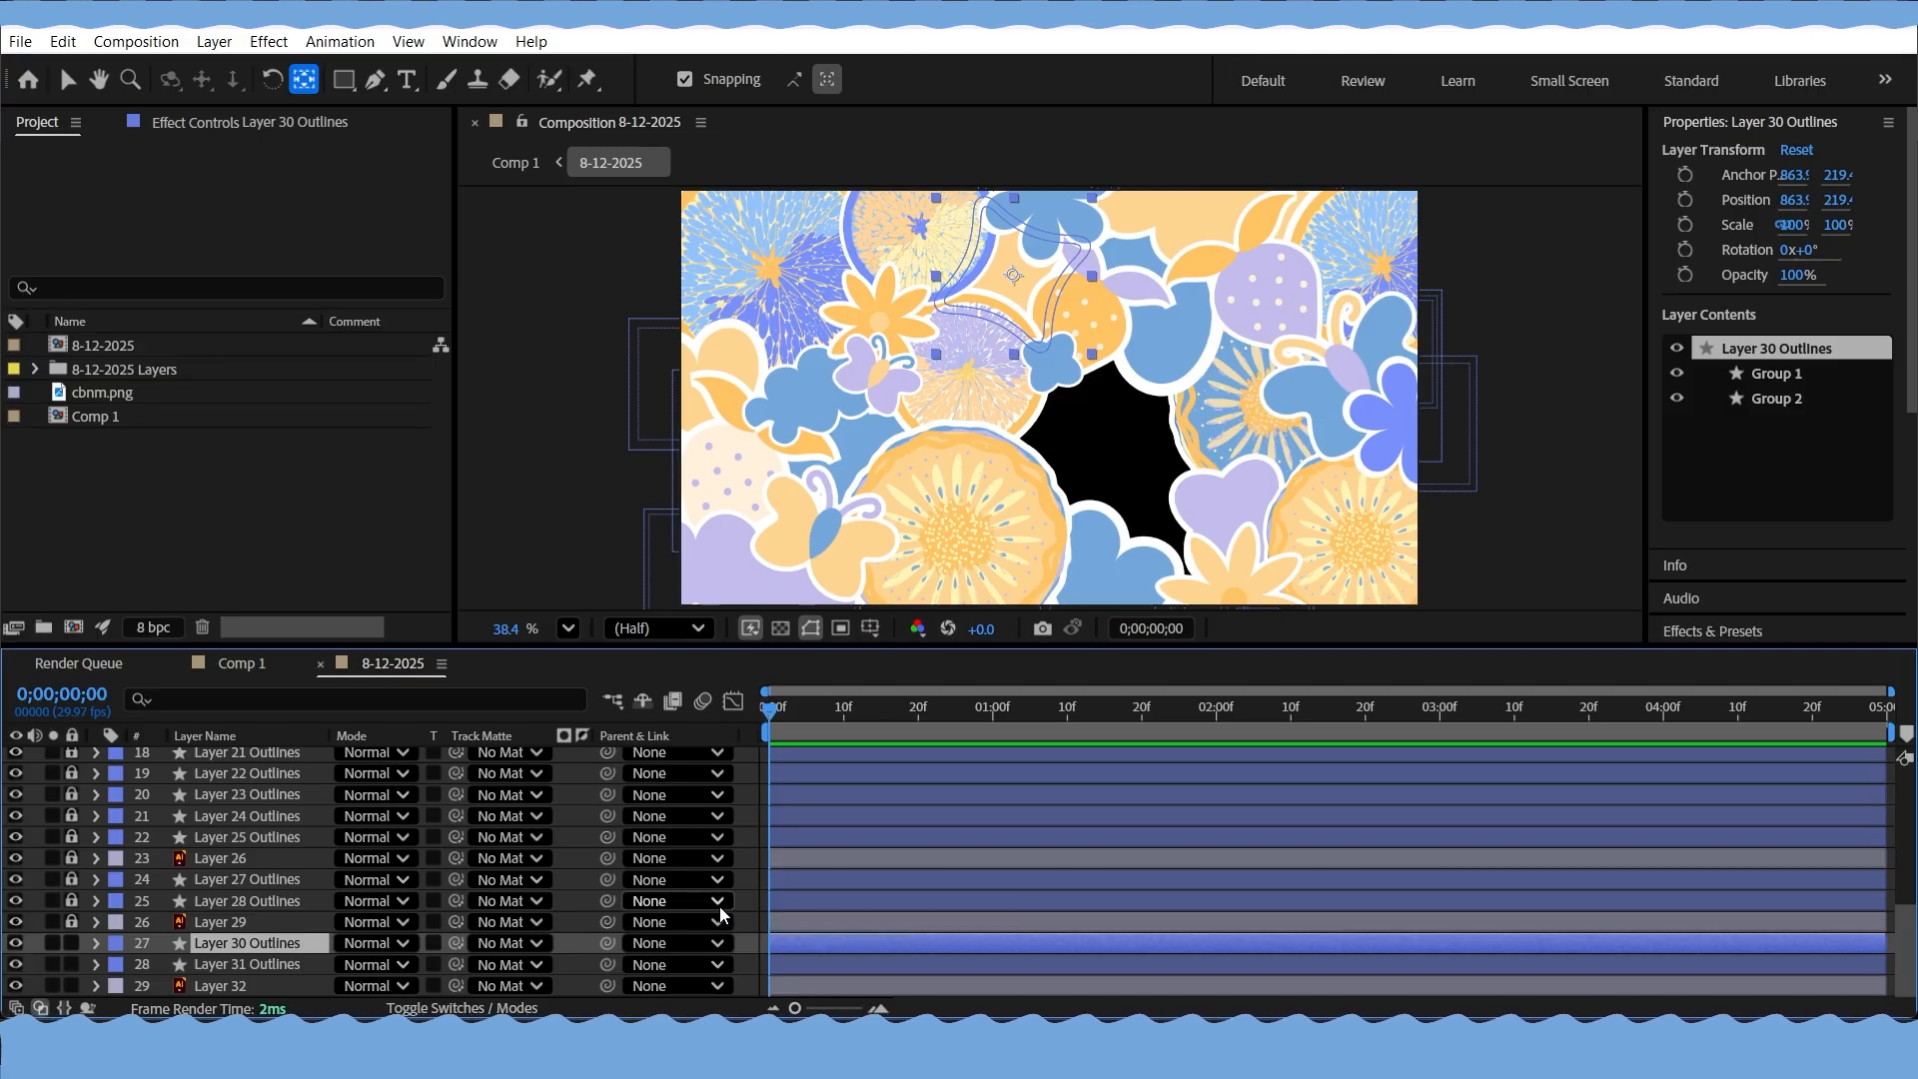
{"action": "key", "text": "ctrl+v"}
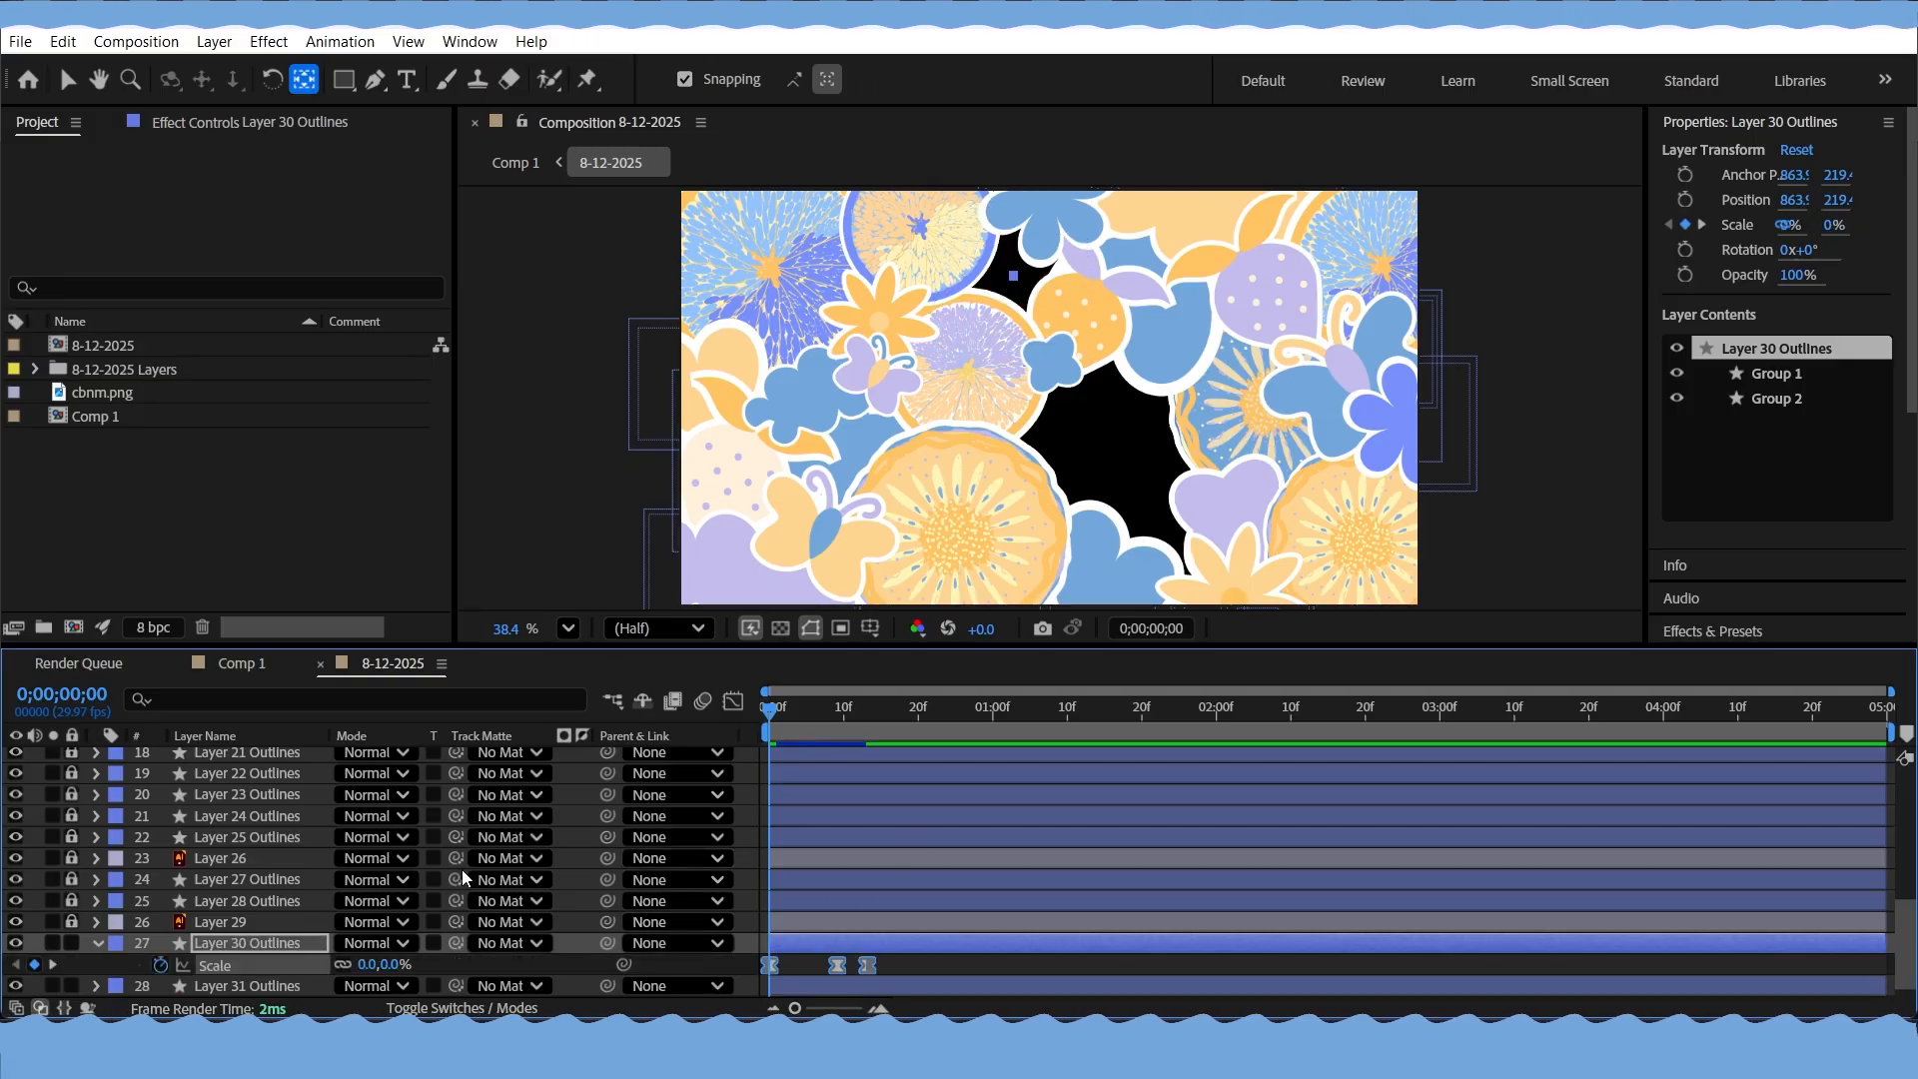
Select all layers of the 8-12-2025 composition and paste the three pop-in Scale keyframes onto them at the first frame
{"action": "left_click", "coordinate": [94, 942]}
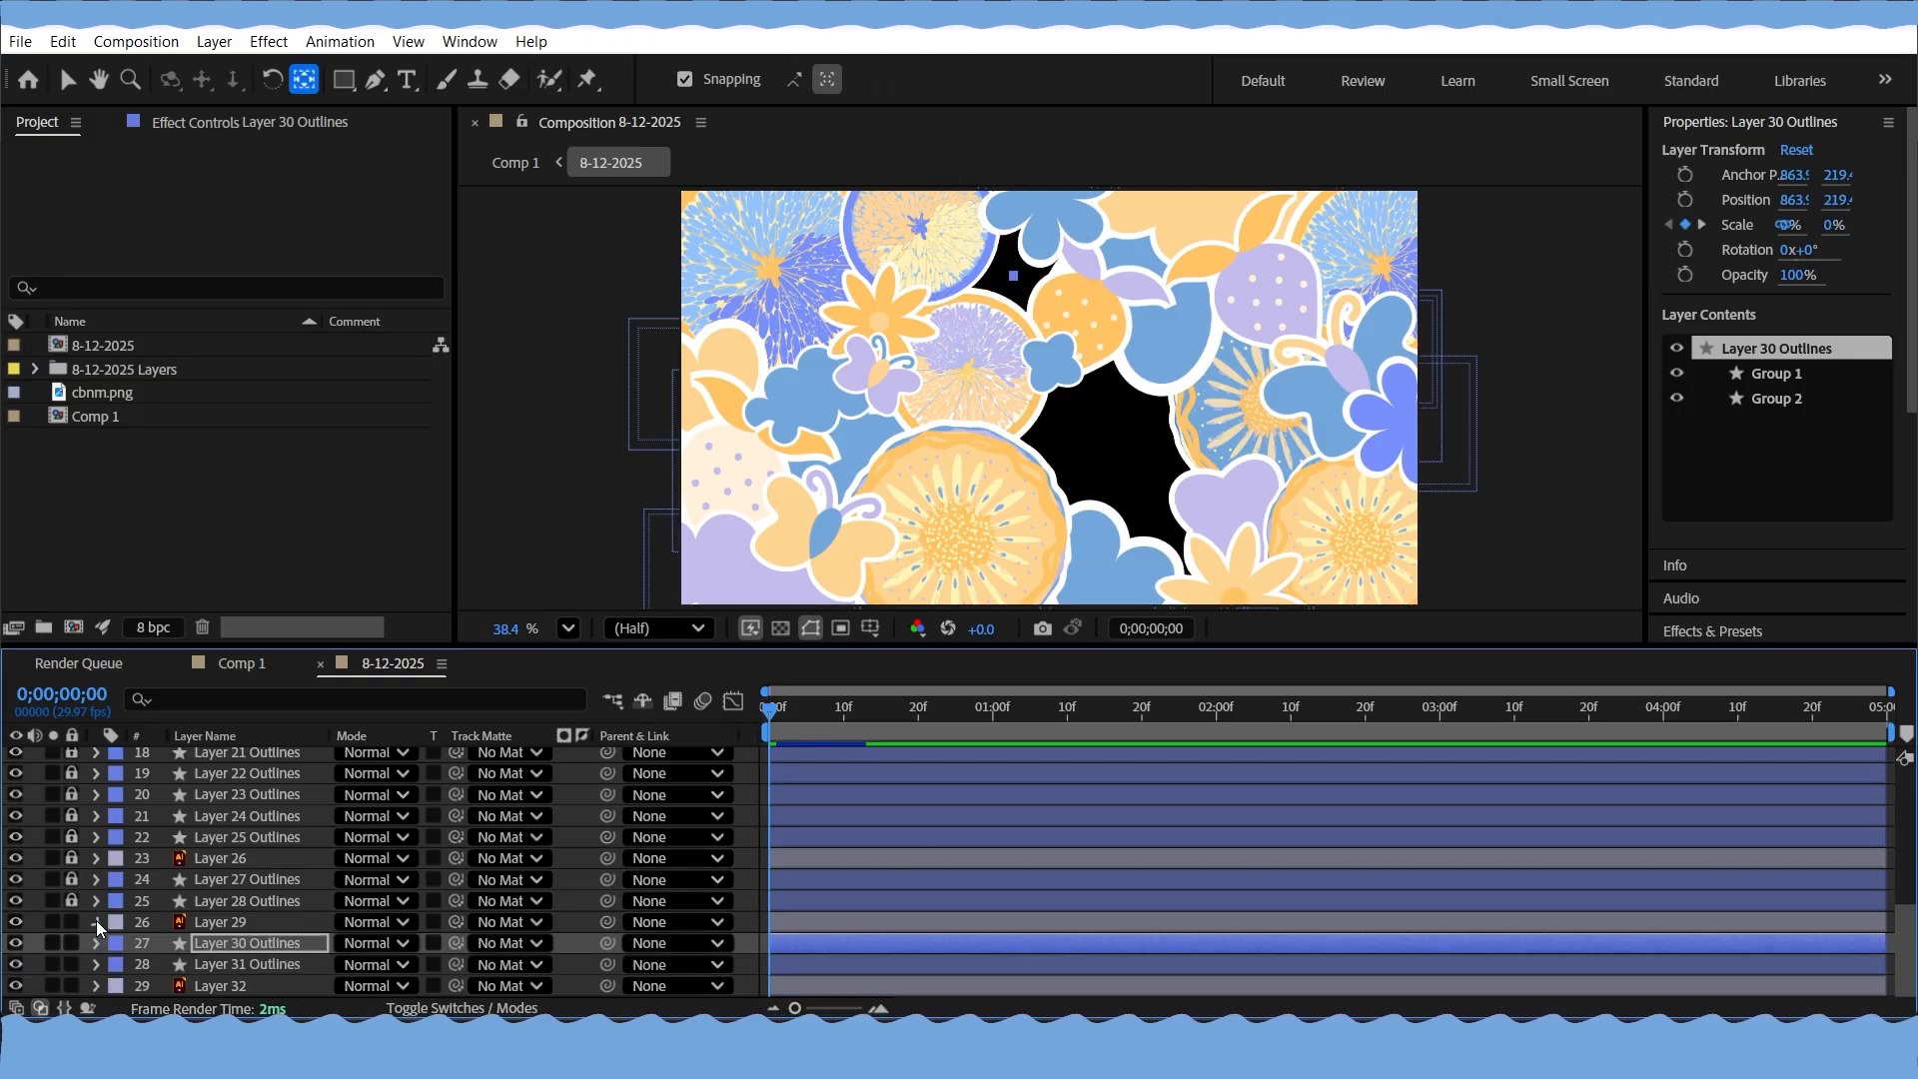
{"action": "left_click", "coordinate": [96, 921]}
{"action": "left_click", "coordinate": [793, 921]}
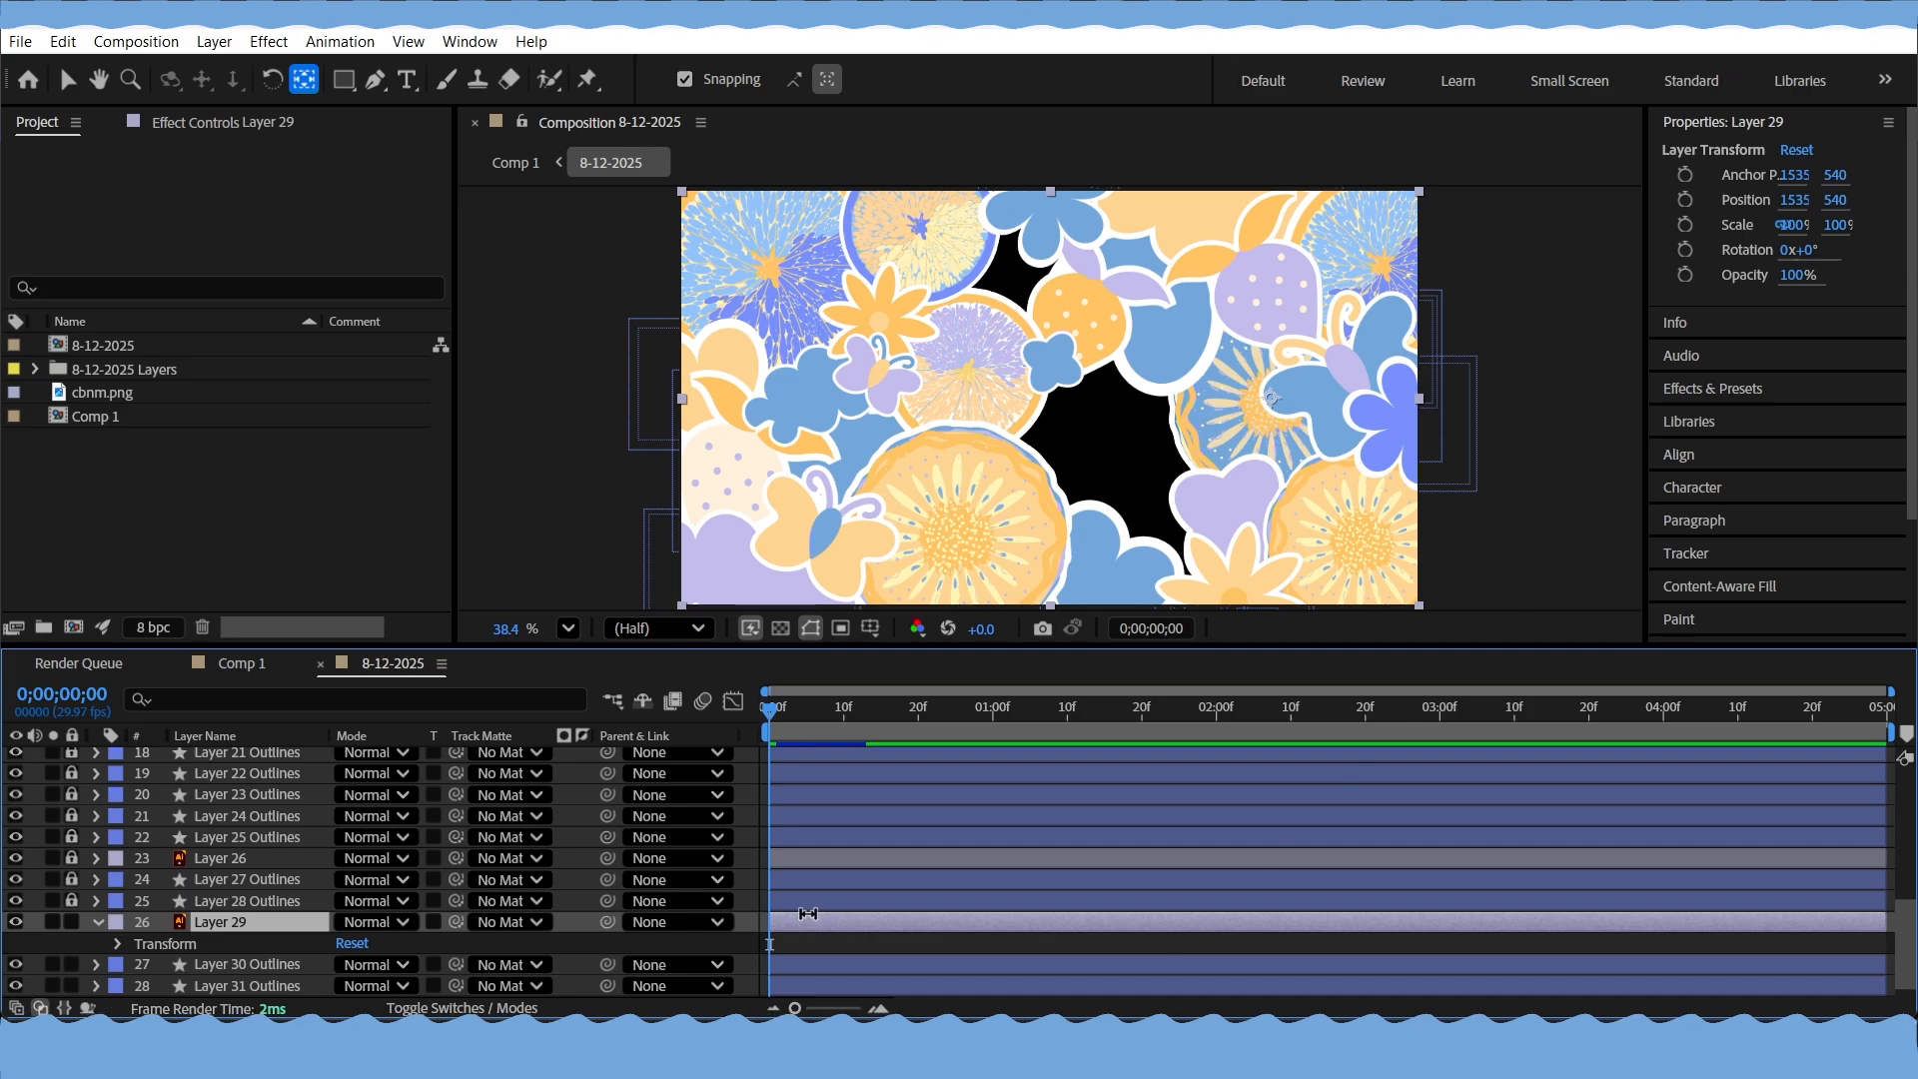
{"action": "key", "text": "ctrl+a"}
{"action": "key", "text": "ctrl+v"}
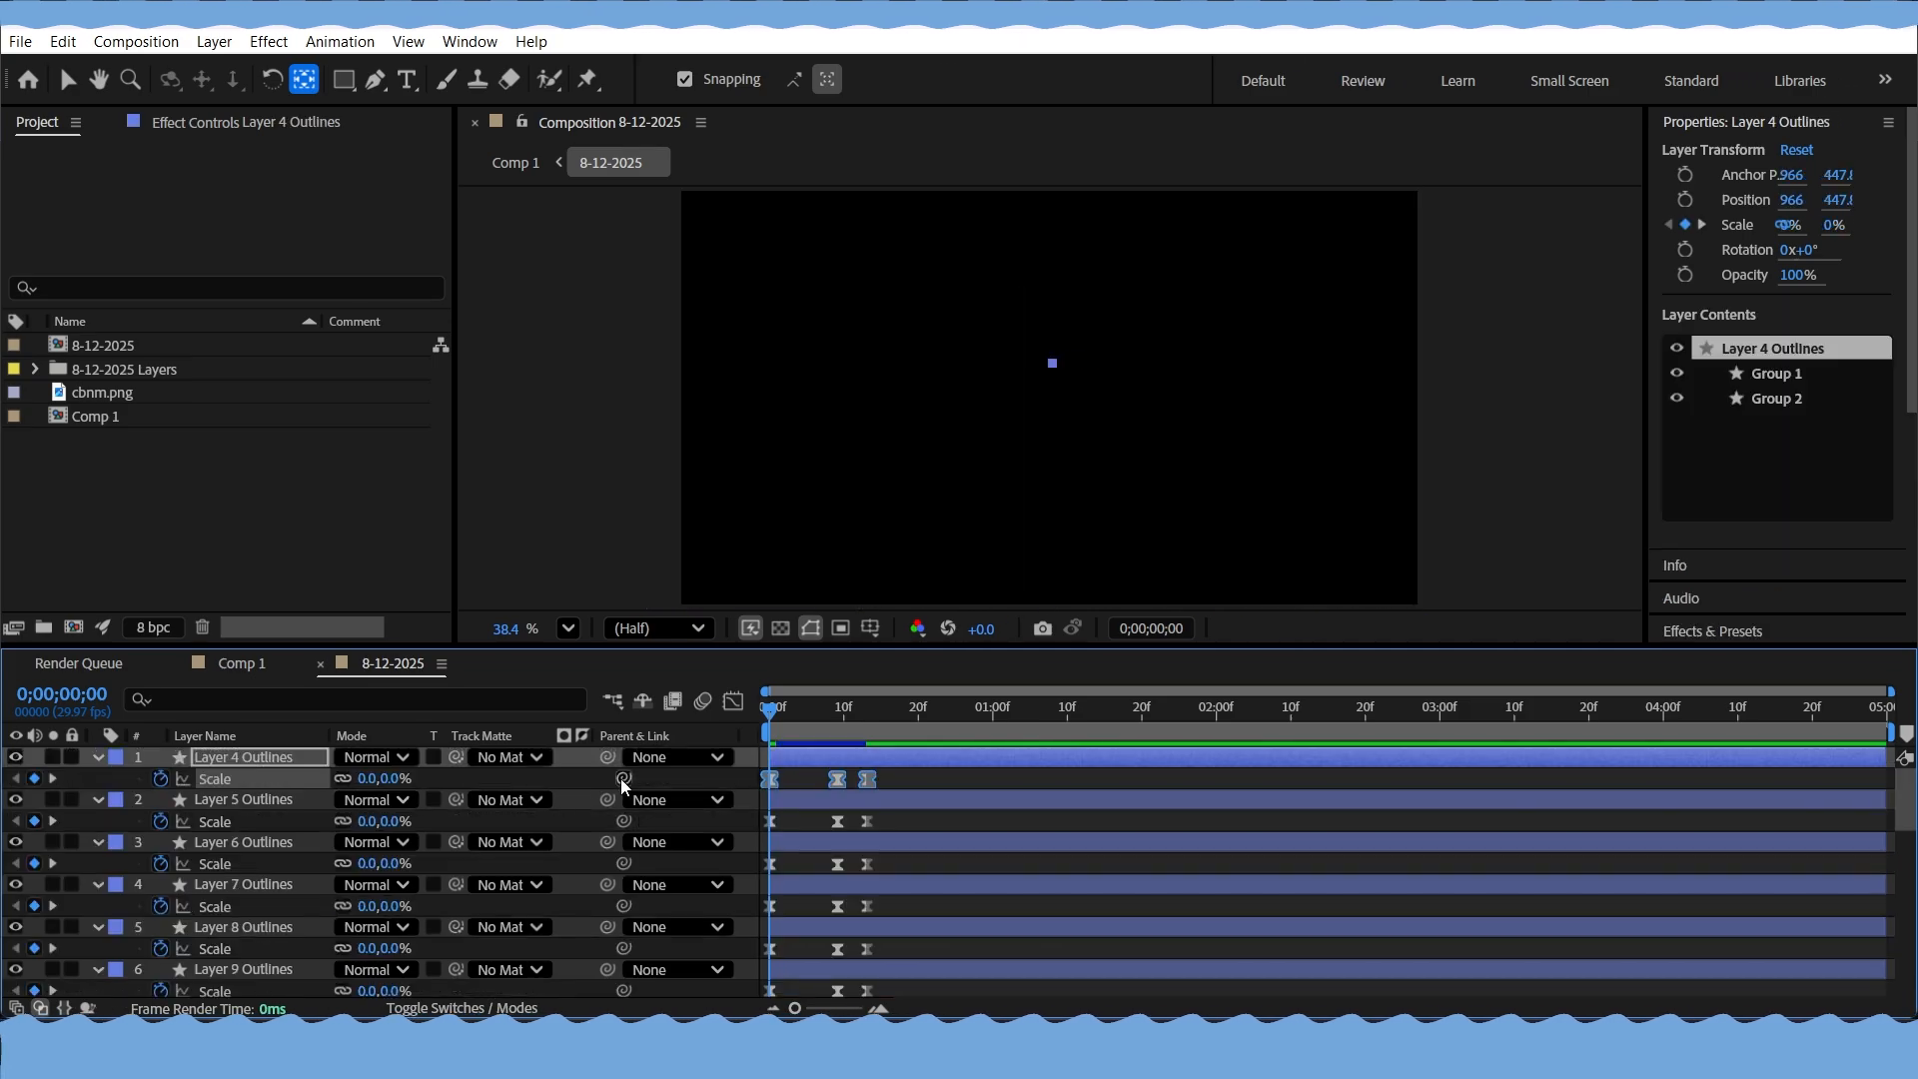
Preview the simultaneous pop-in of all layers several times and return to the first frame
{"action": "key", "text": "space"}
{"action": "left_click", "coordinate": [938, 719]}
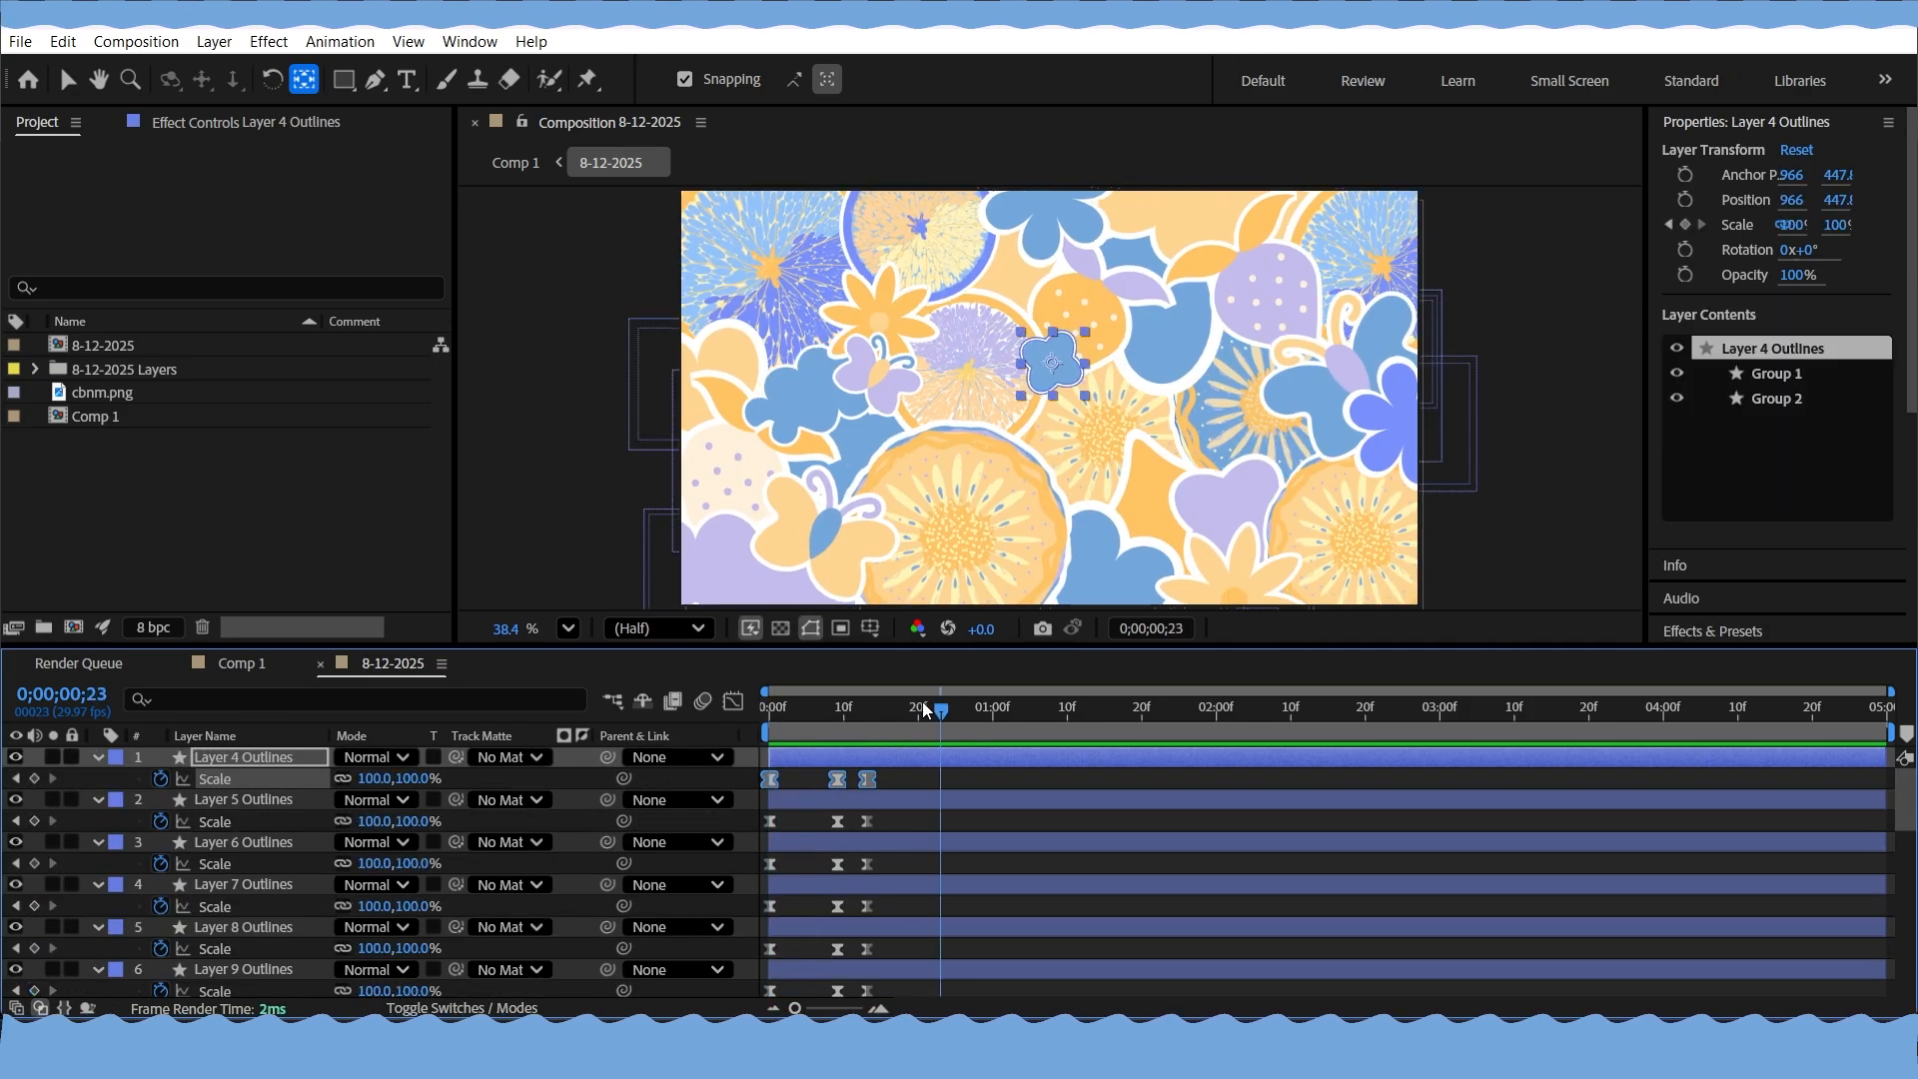
{"action": "left_click_drag", "start_coordinate": [913, 709], "coordinate": [811, 709]}
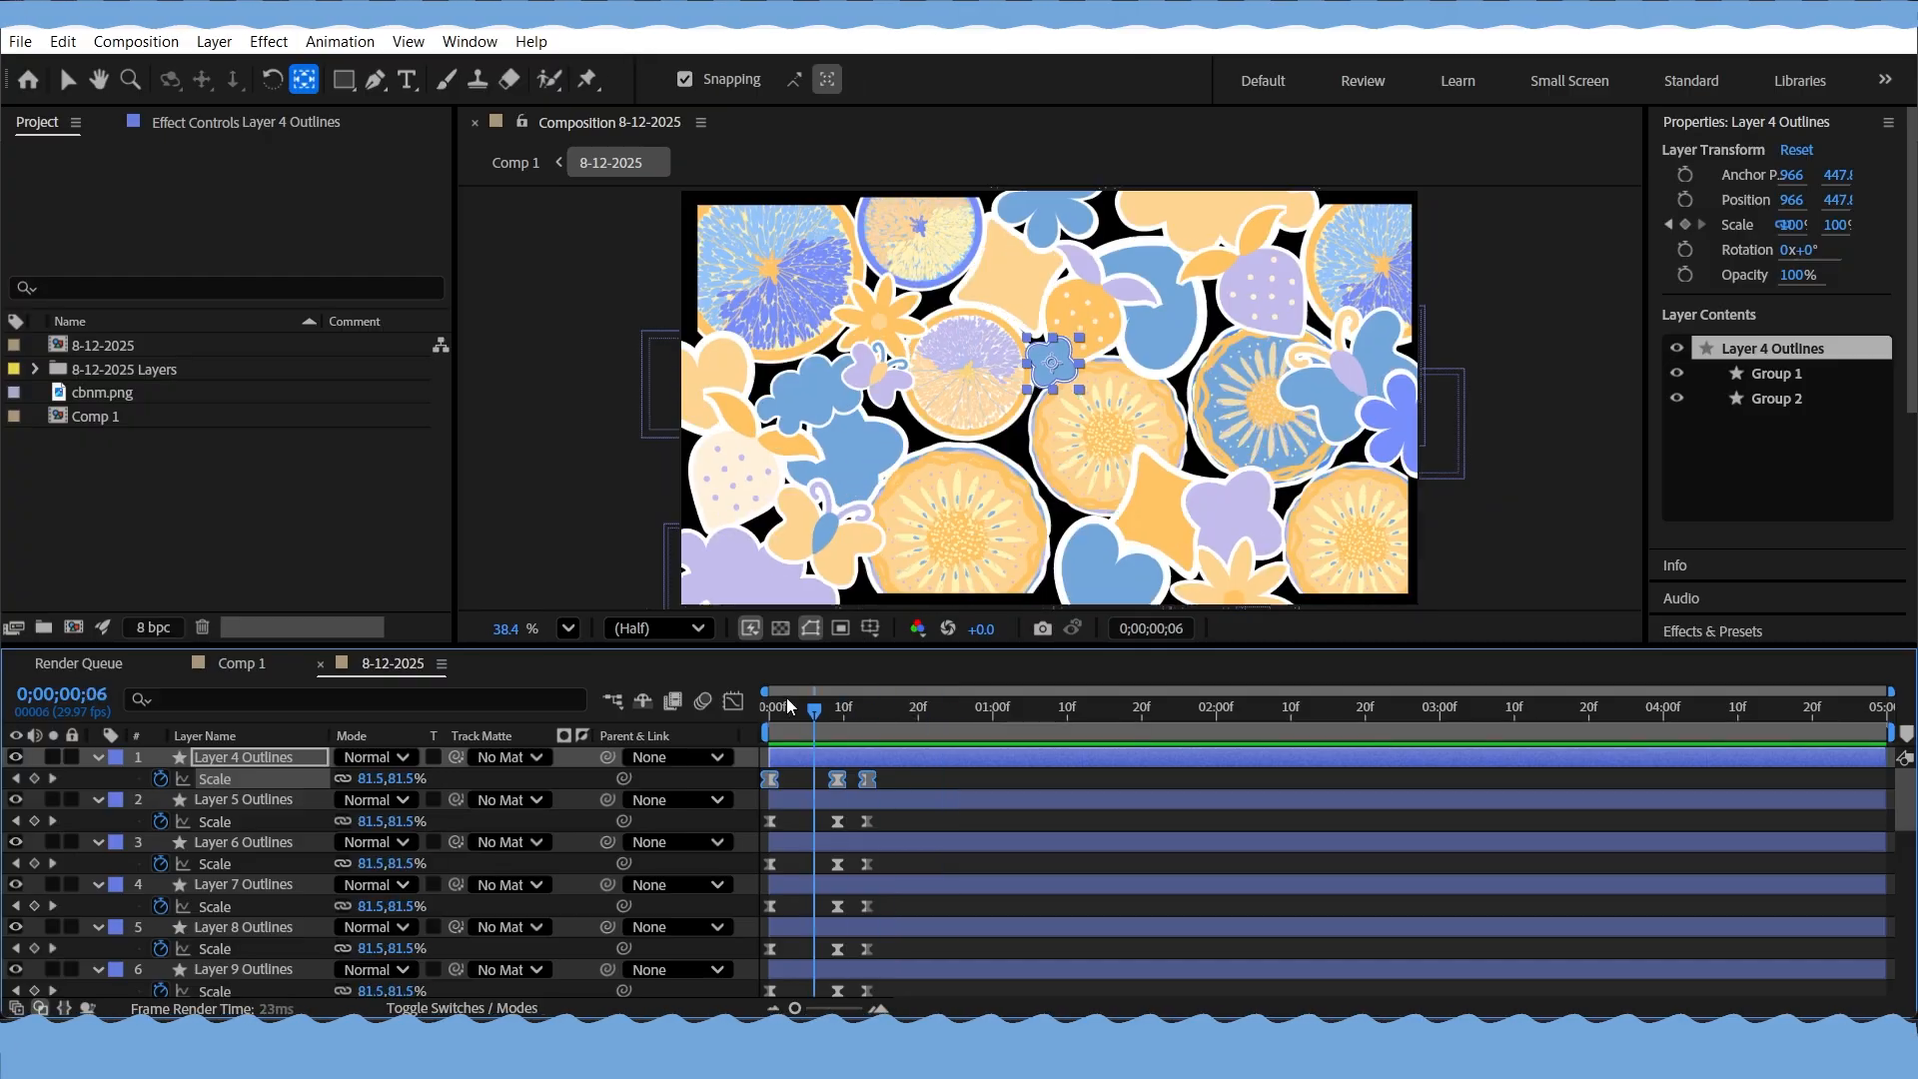
{"action": "left_click", "coordinate": [769, 709]}
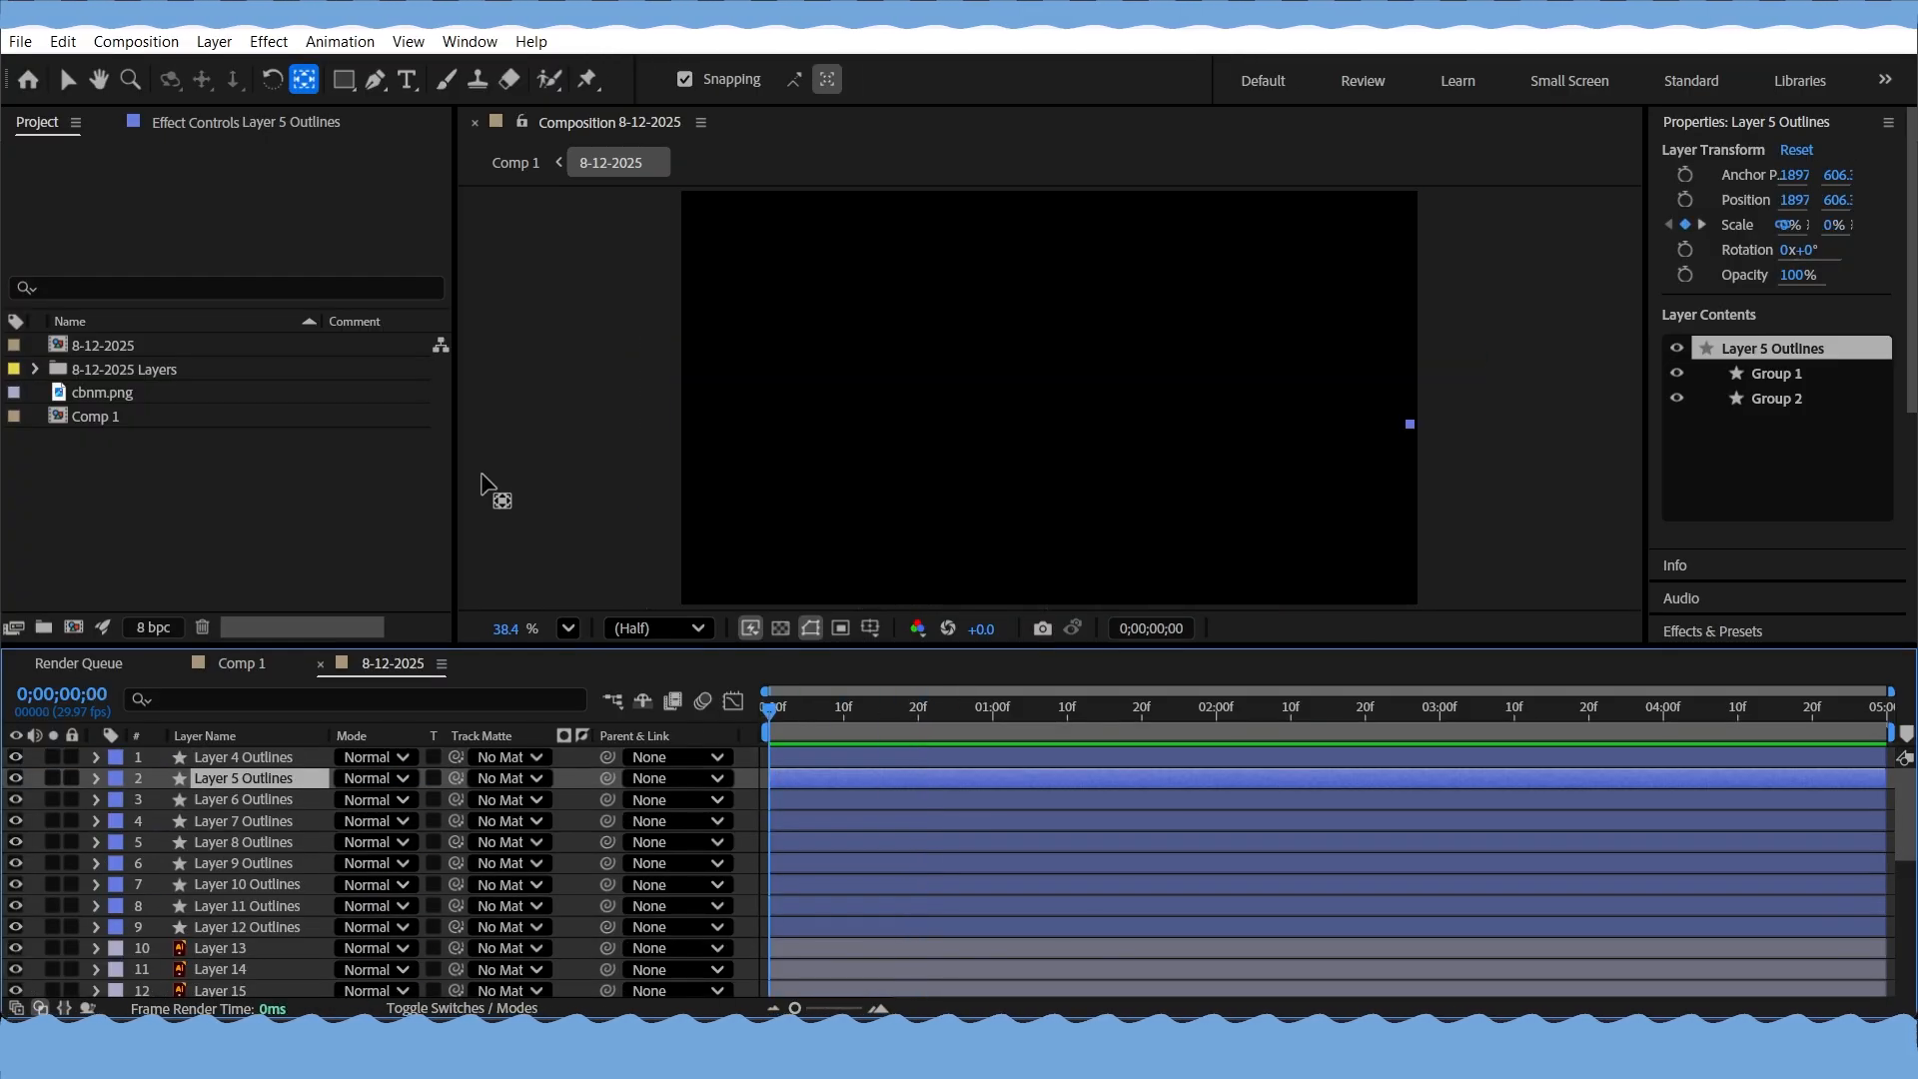
{"action": "key", "text": "space"}
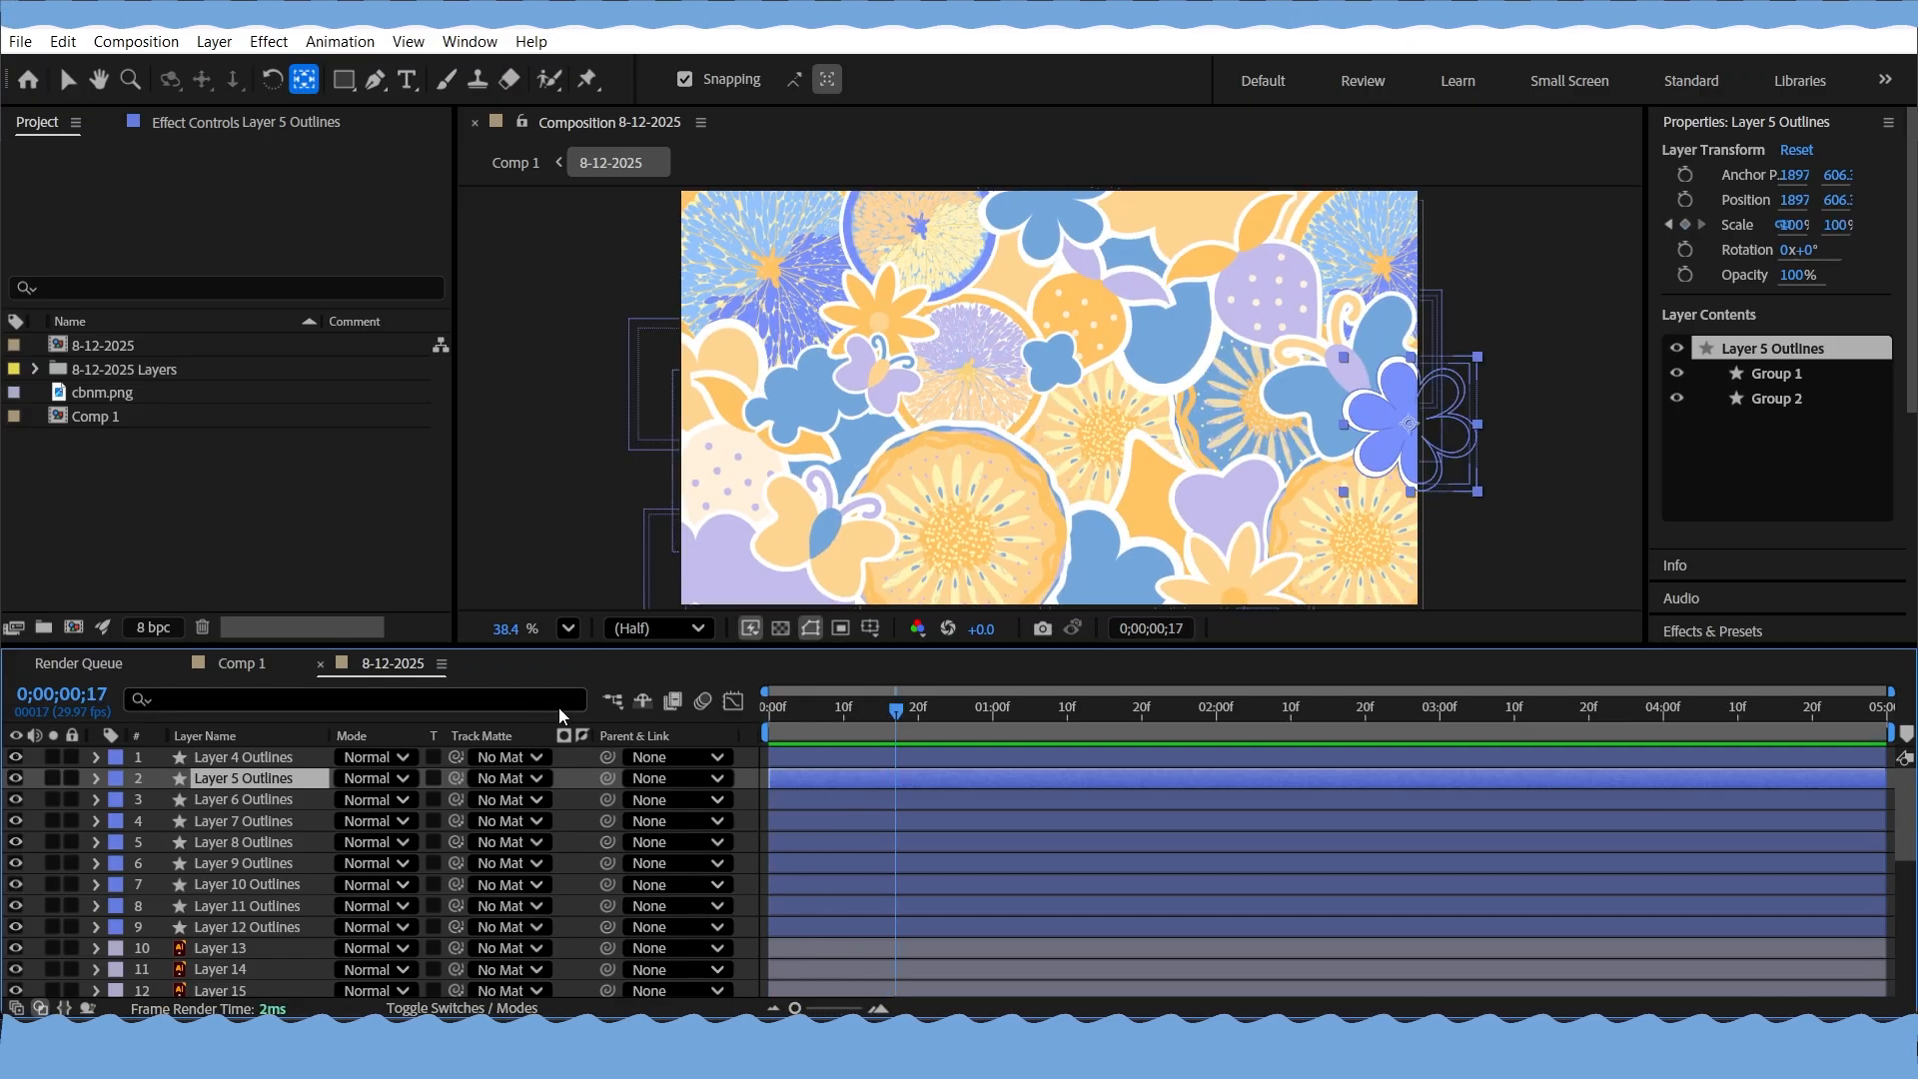
{"action": "key", "text": "space"}
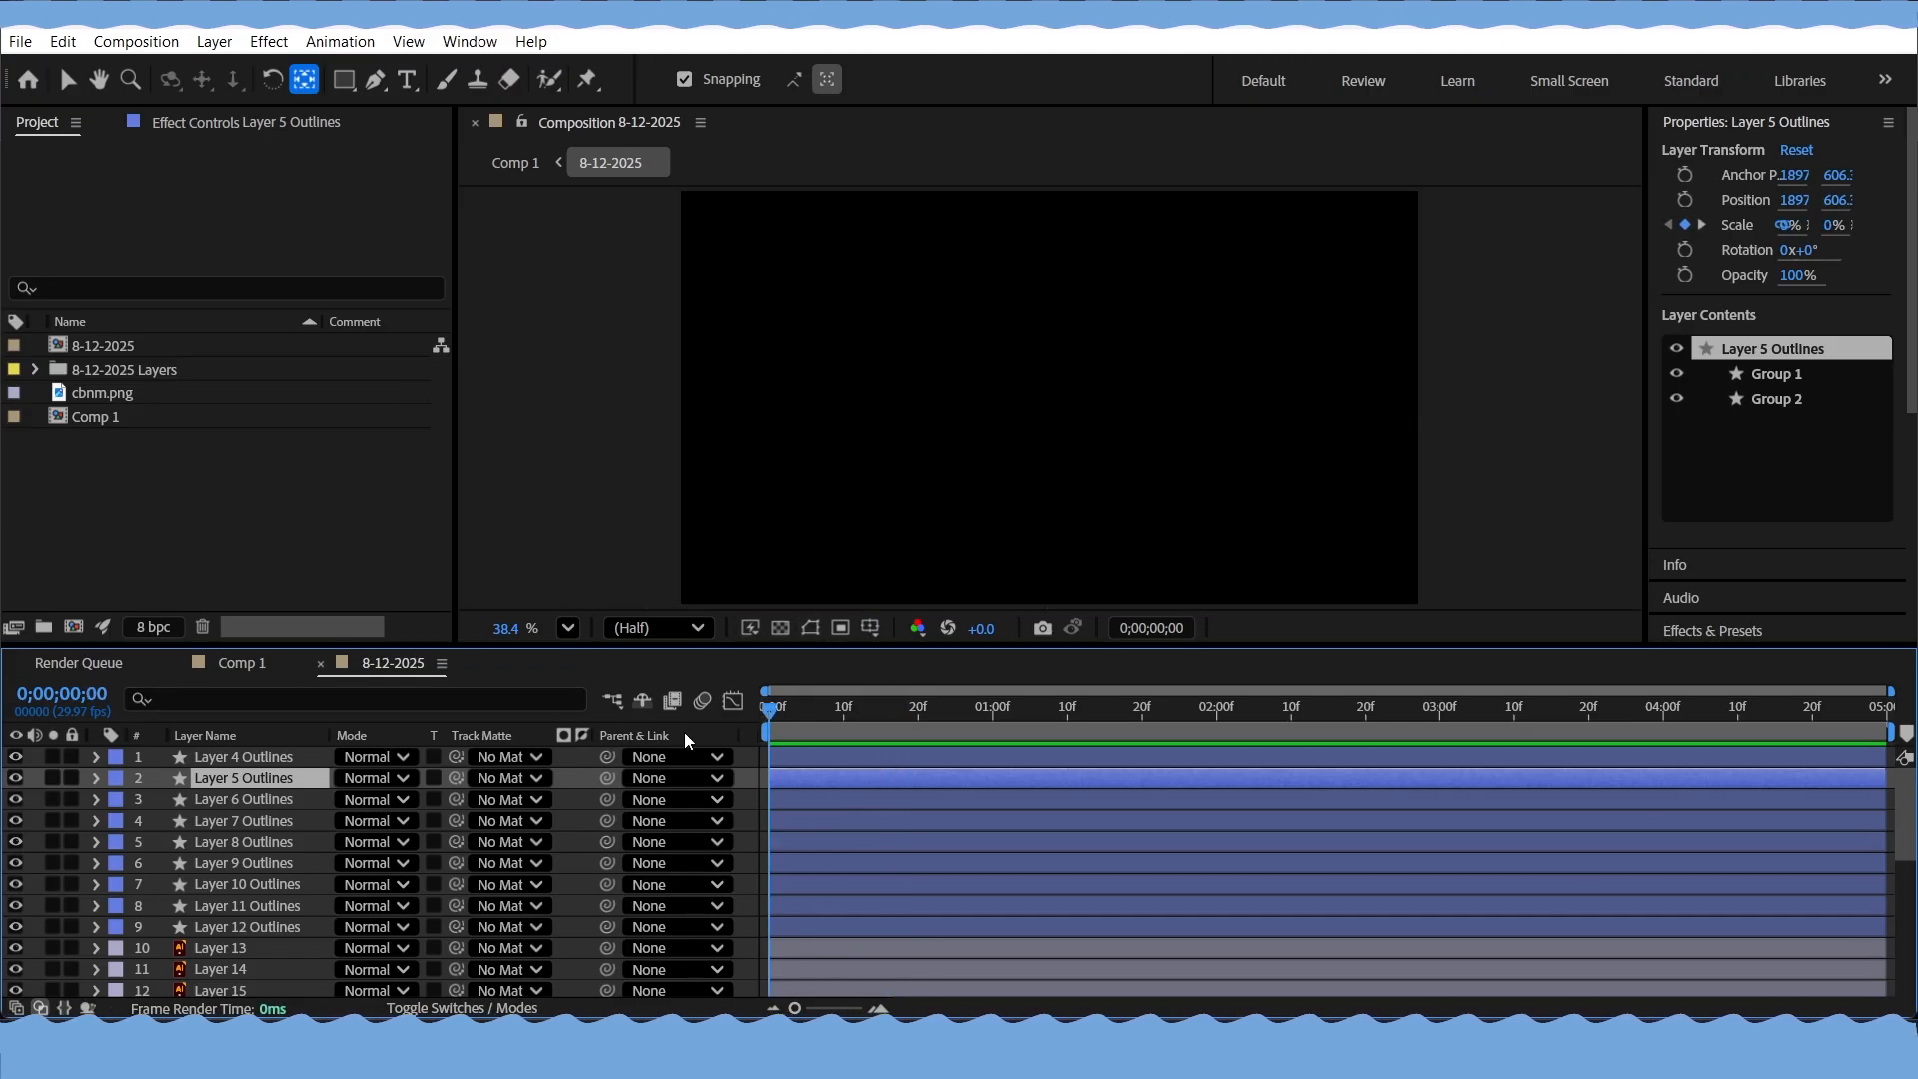
{"action": "key", "text": "space"}
{"action": "left_click_drag", "start_coordinate": [874, 708], "coordinate": [633, 719]}
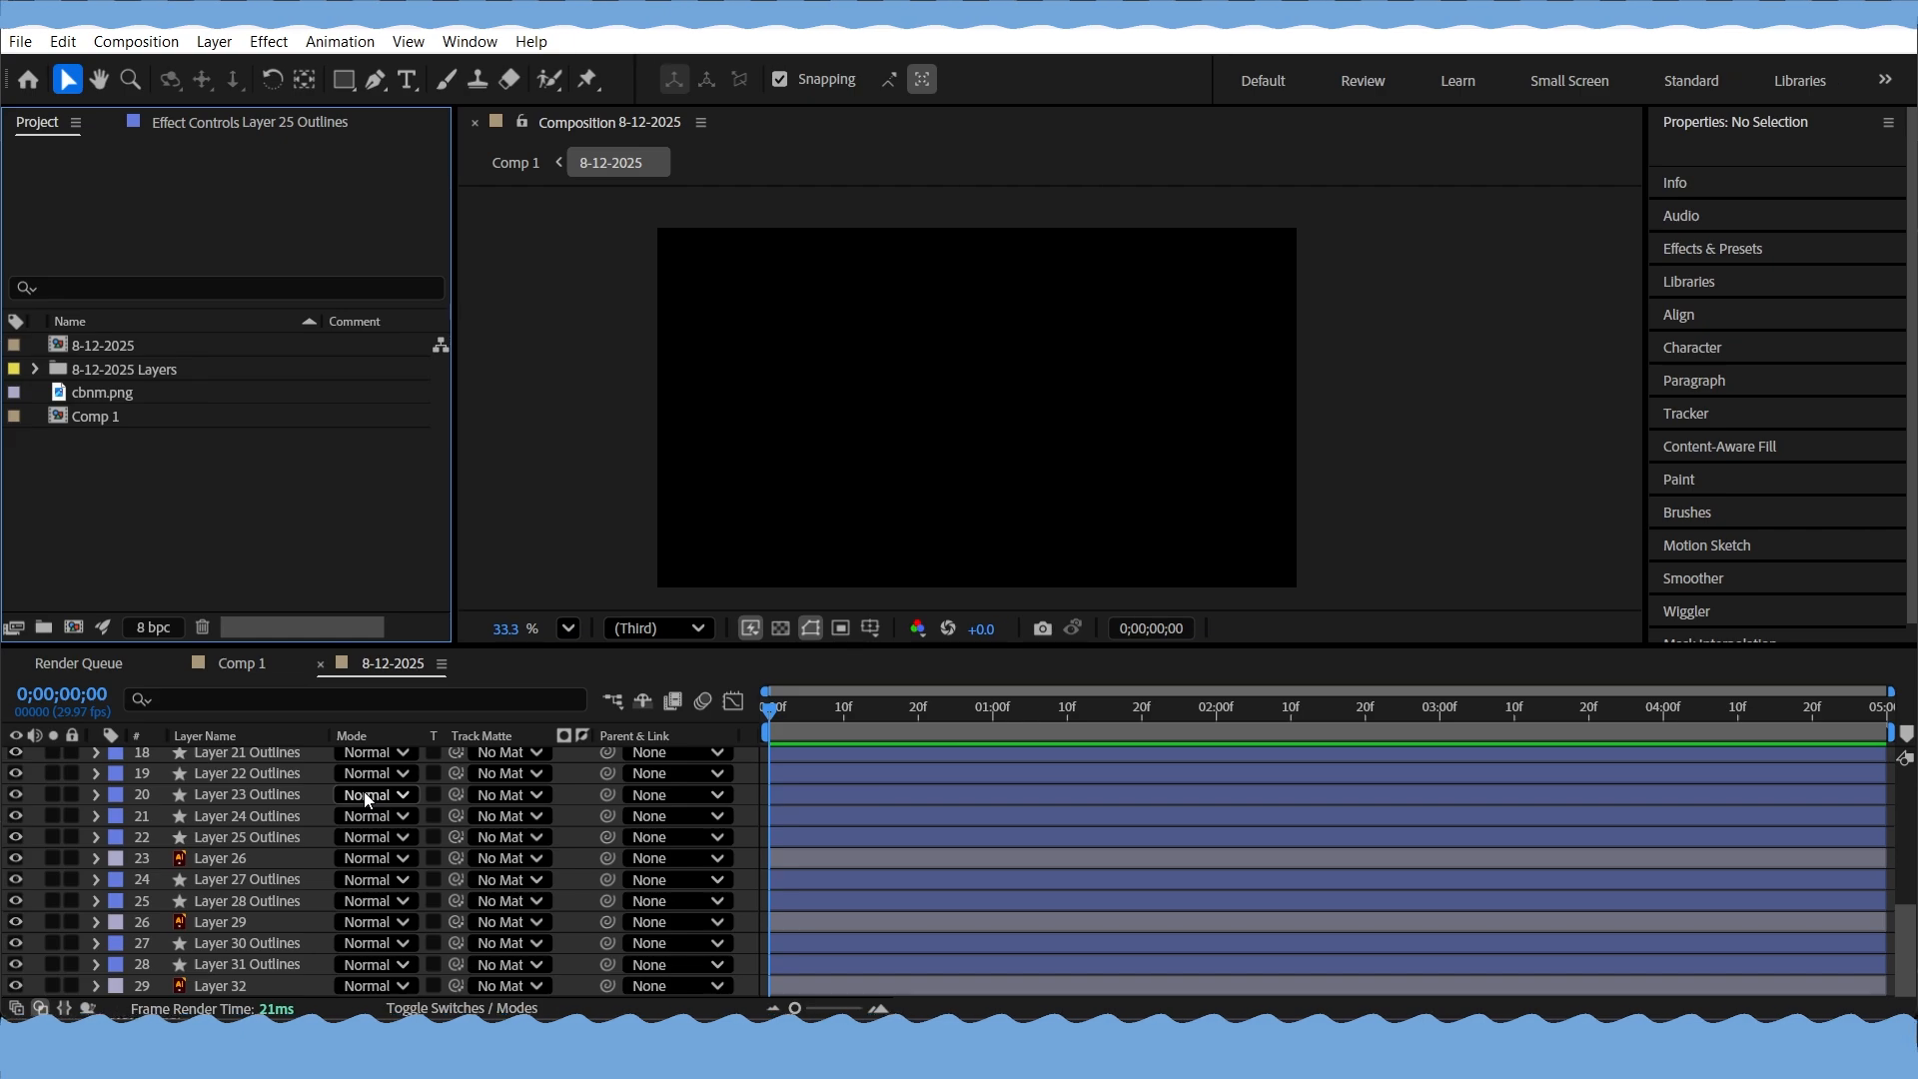
{"action": "key", "text": "space"}
{"action": "key", "text": "space"}
{"action": "left_click_drag", "start_coordinate": [899, 711], "coordinate": [679, 718]}
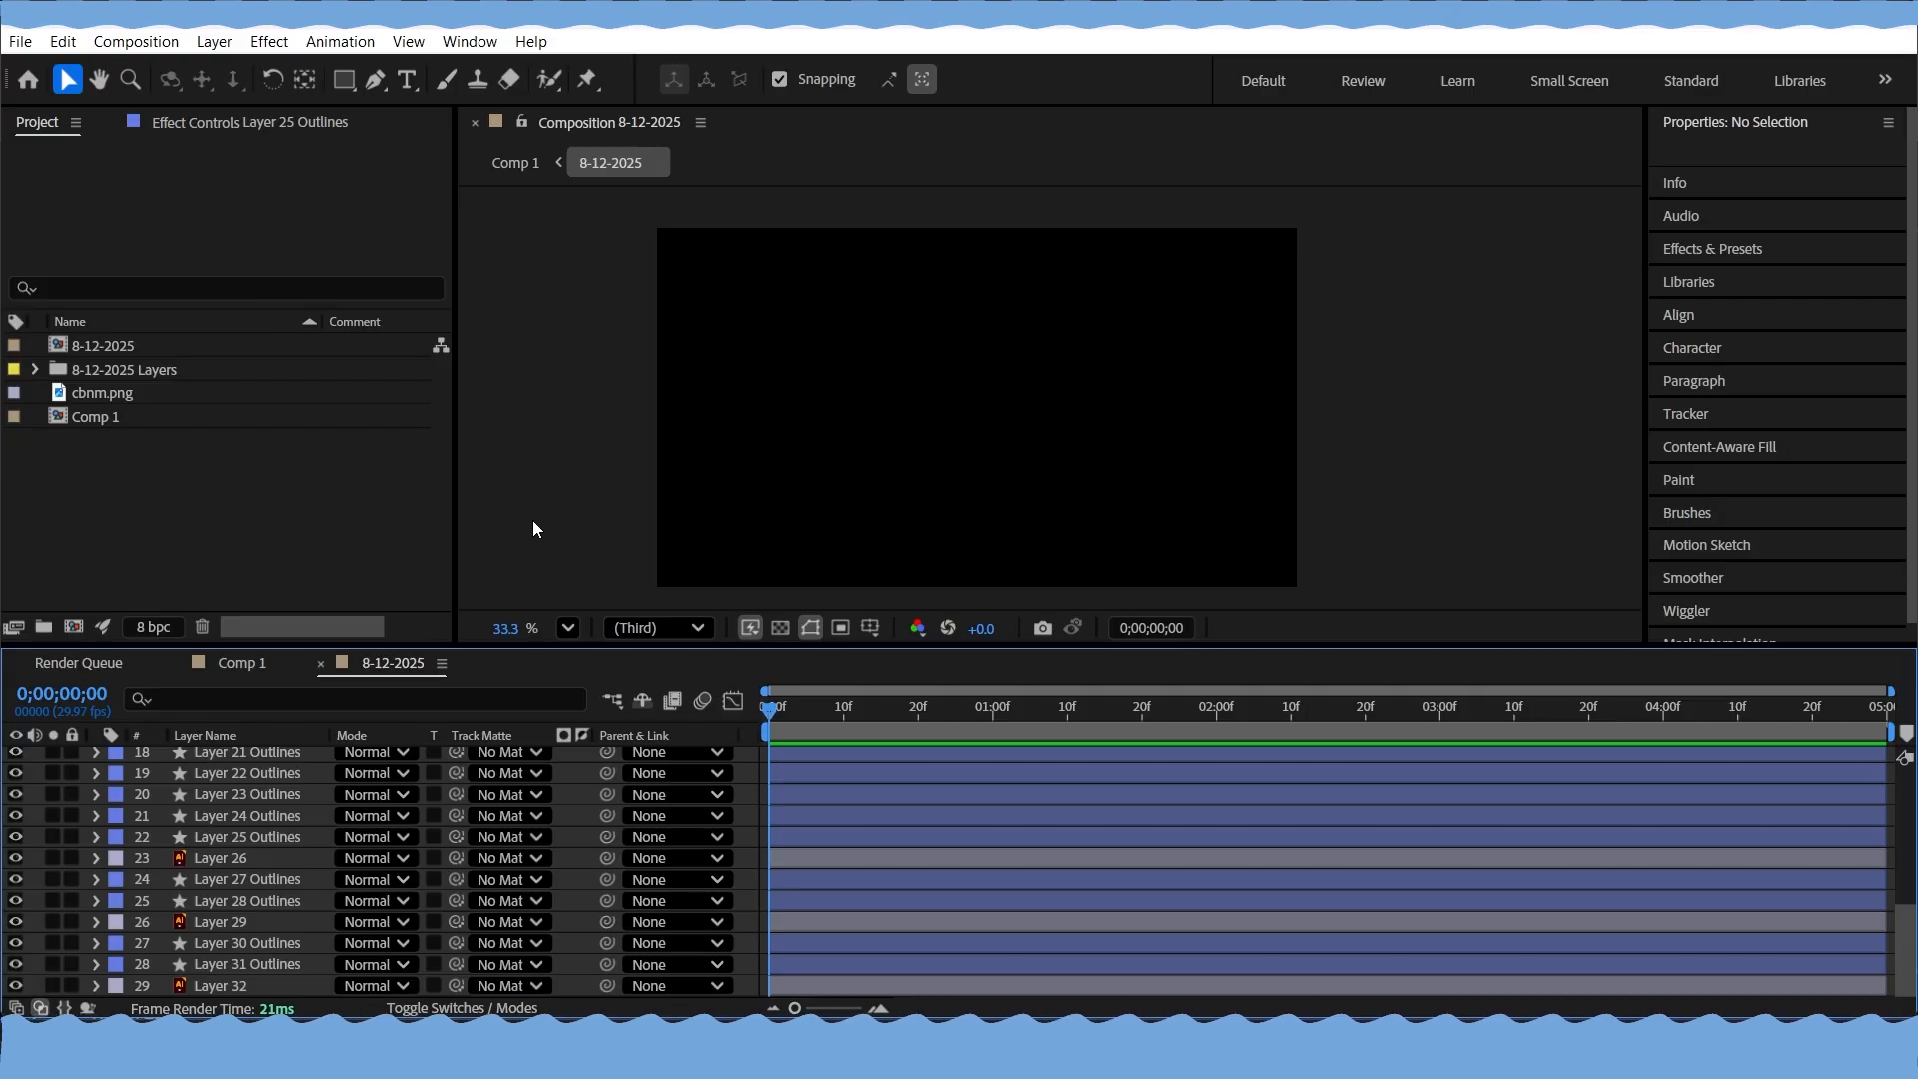
Select Layers 5, 10, 13, 16, 21, 24, 26 and 32 and shift them together about 4 frames later in the timeline
{"action": "left_click", "coordinate": [799, 981]}
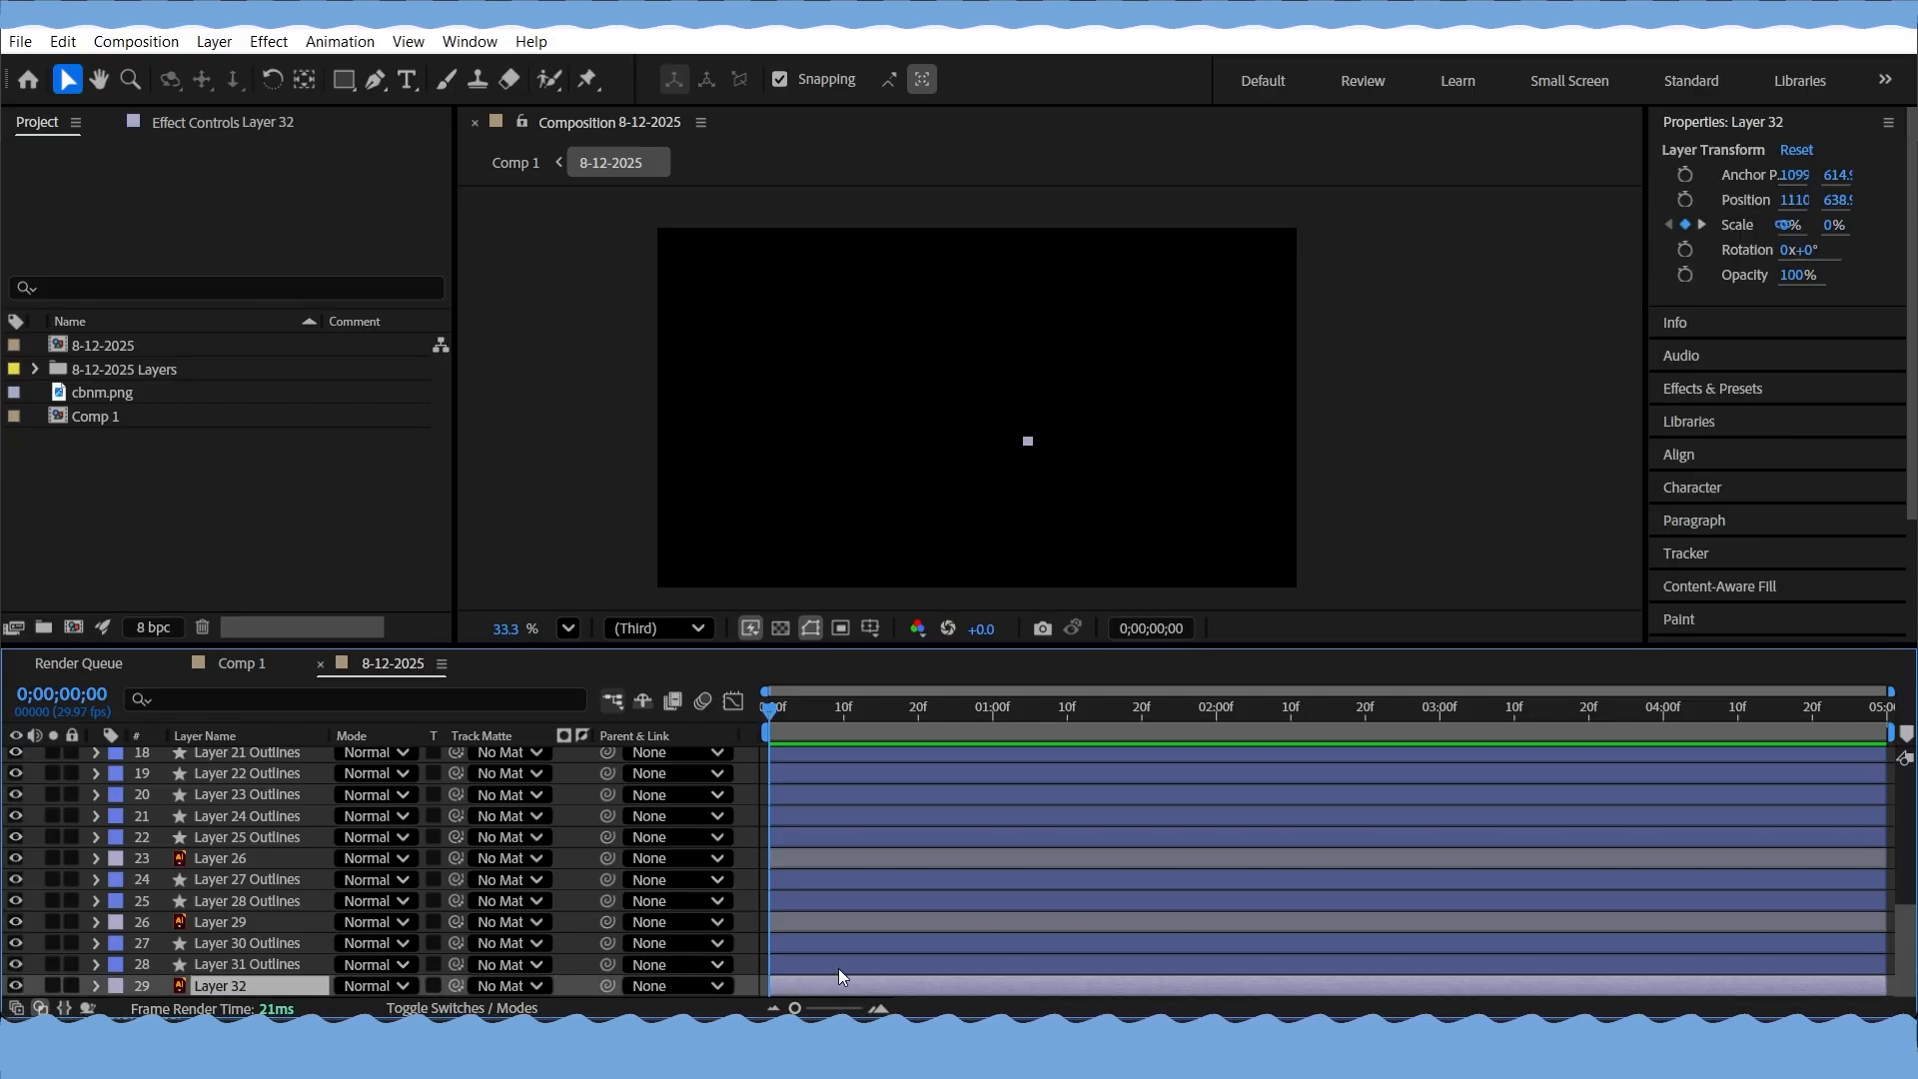
{"action": "left_click", "coordinate": [809, 857], "text": "ctrl"}
{"action": "left_click", "coordinate": [812, 815], "text": "ctrl"}
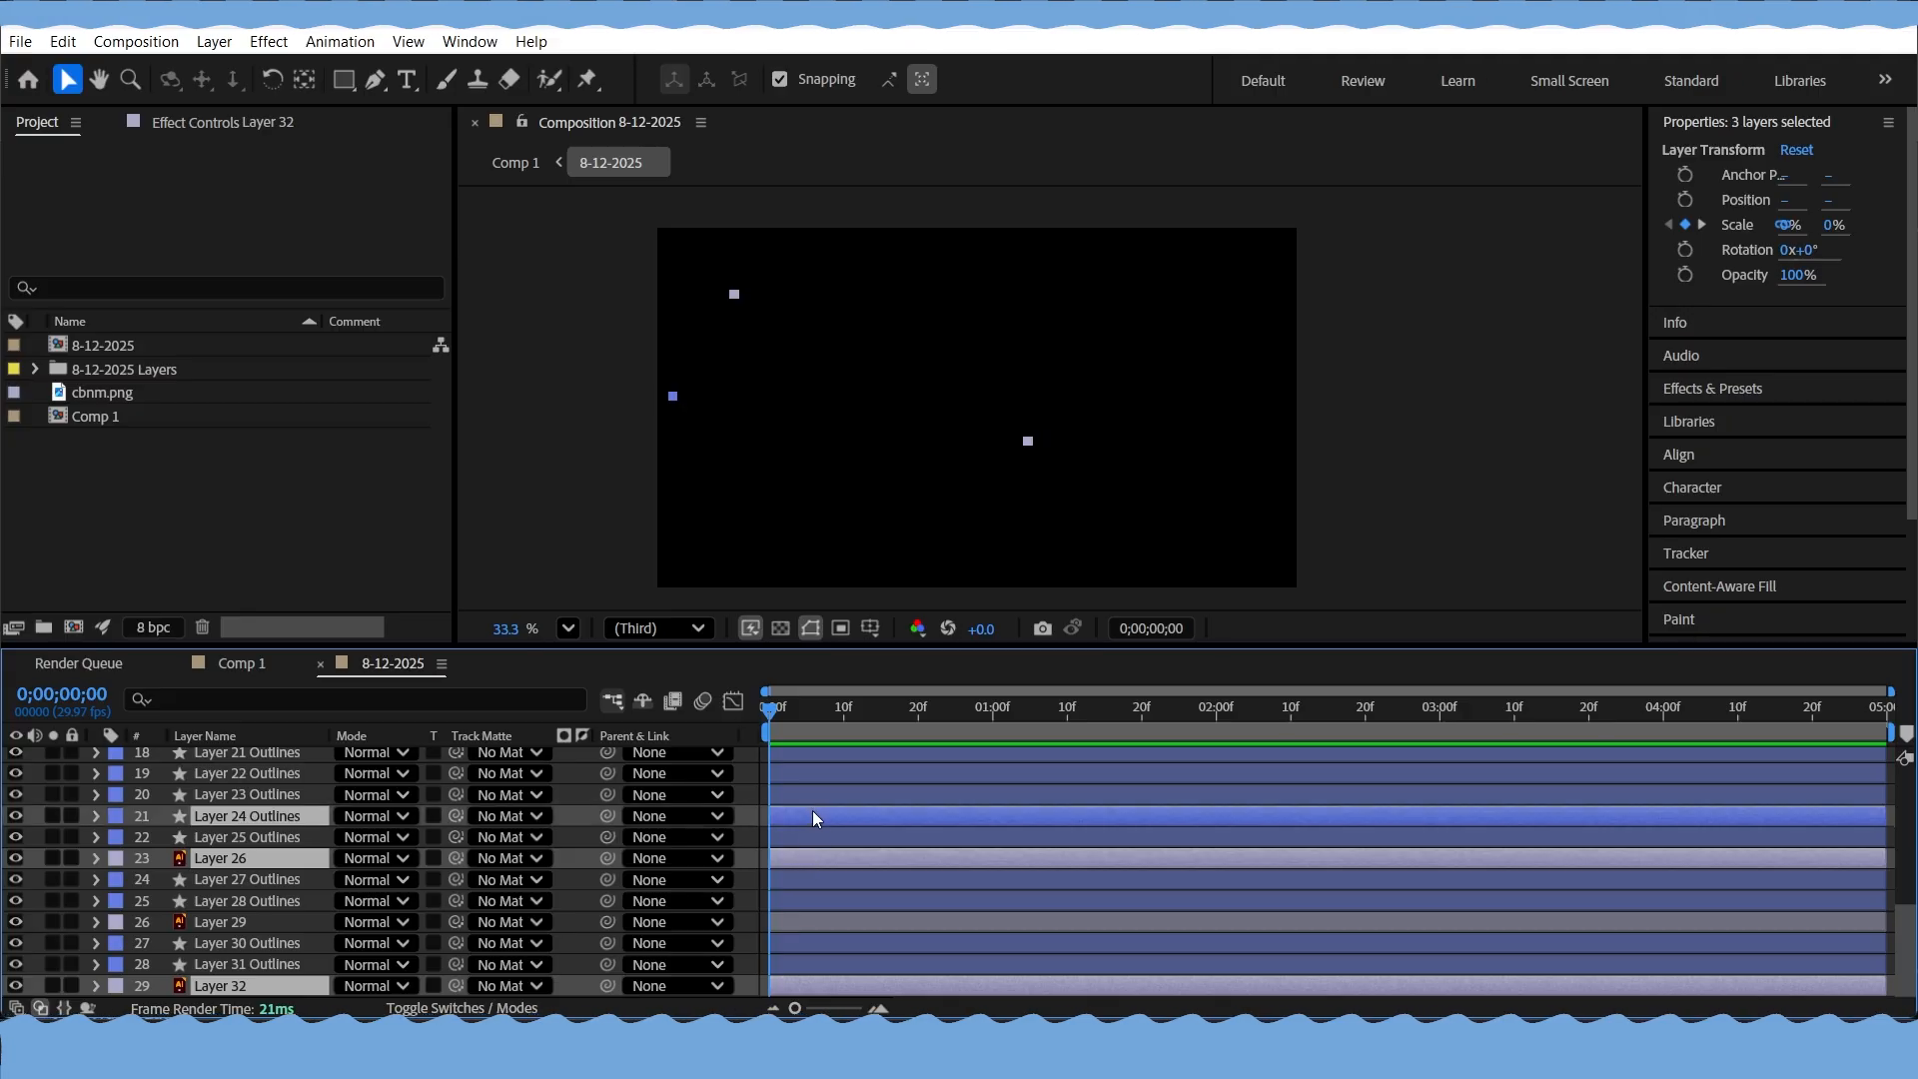
{"action": "scroll", "coordinate": [829, 819], "scroll_direction": "up", "scroll_amount": 3}
{"action": "left_click", "coordinate": [817, 943], "text": "ctrl"}
{"action": "left_click", "coordinate": [849, 837], "text": "ctrl"}
{"action": "scroll", "coordinate": [861, 794], "scroll_direction": "up", "scroll_amount": 3}
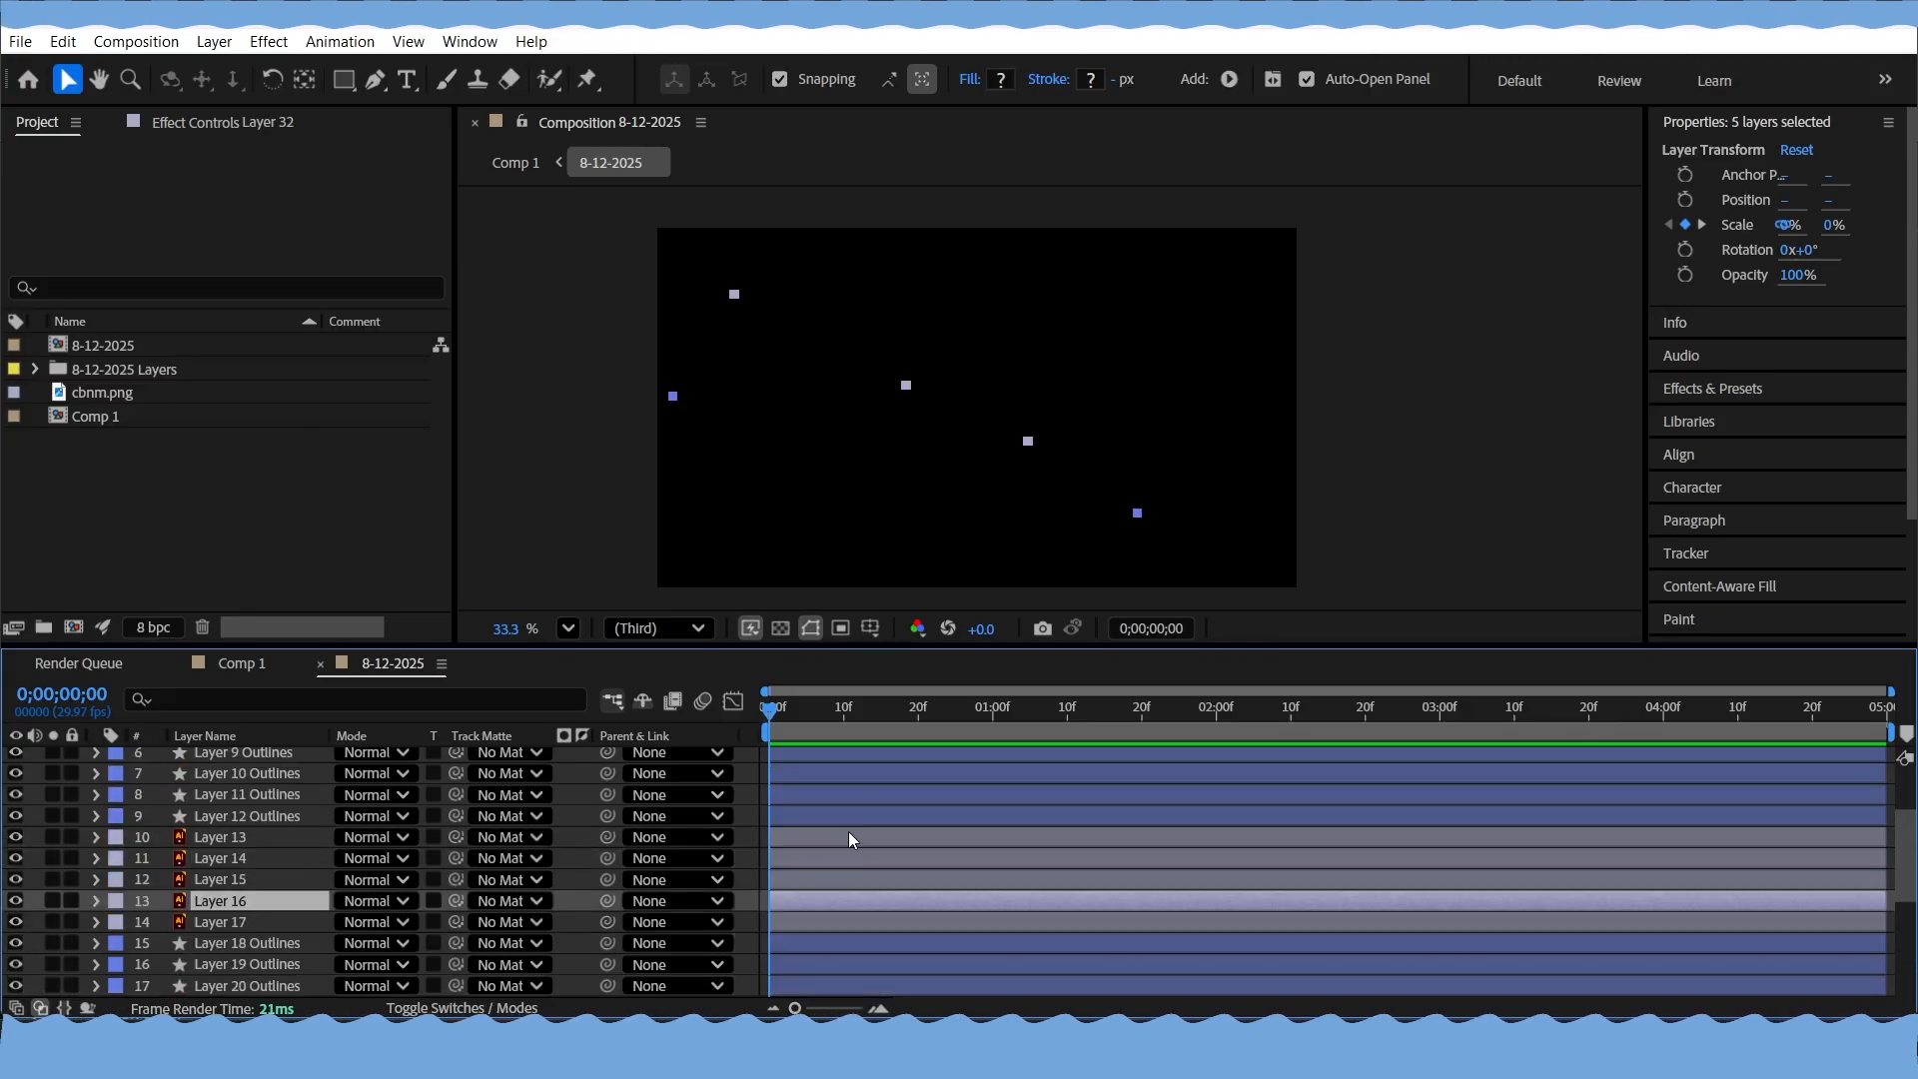
{"action": "left_click", "coordinate": [849, 837], "text": "ctrl"}
{"action": "left_click", "coordinate": [927, 777], "text": "ctrl"}
{"action": "scroll", "coordinate": [883, 790], "scroll_direction": "up", "scroll_amount": 5}
{"action": "left_click", "coordinate": [839, 779], "text": "ctrl"}
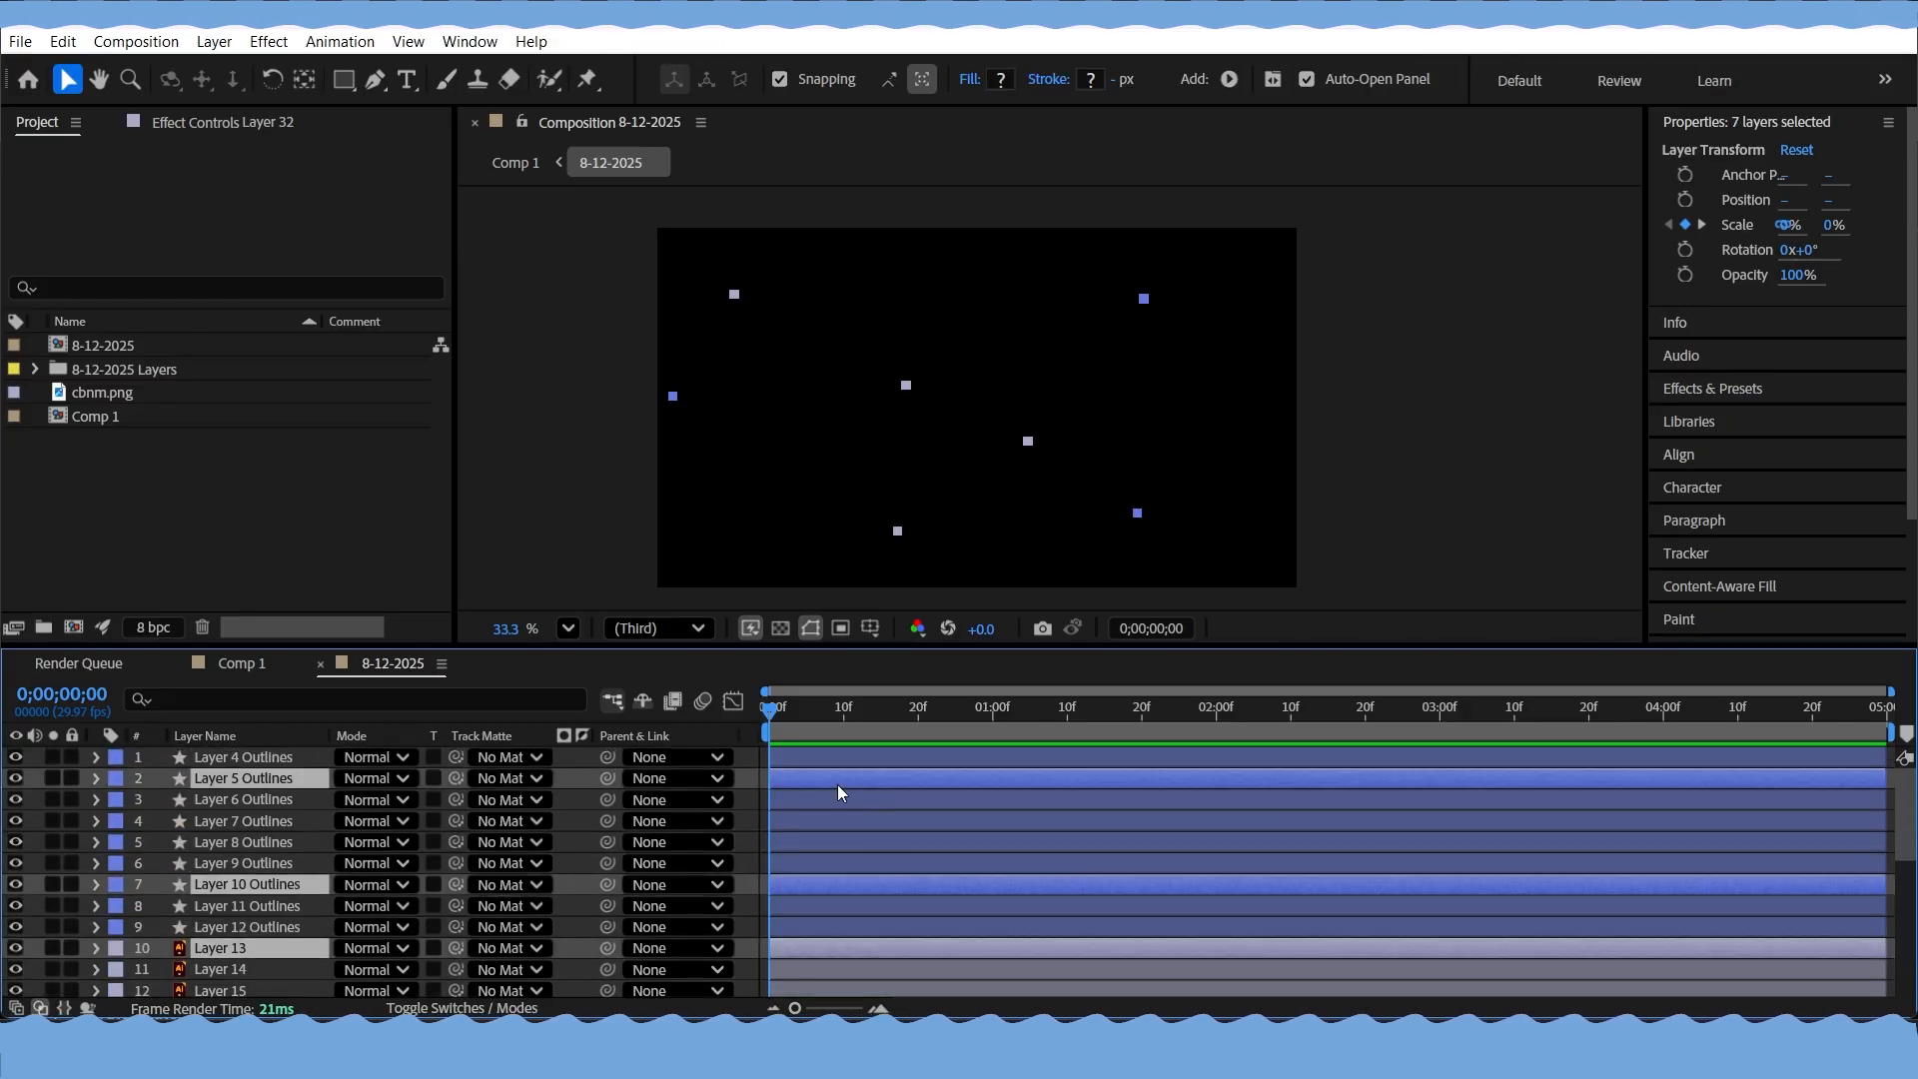
{"action": "left_click_drag", "start_coordinate": [795, 887], "coordinate": [825, 885]}
{"action": "scroll", "coordinate": [825, 886], "scroll_direction": "down", "scroll_amount": 6}
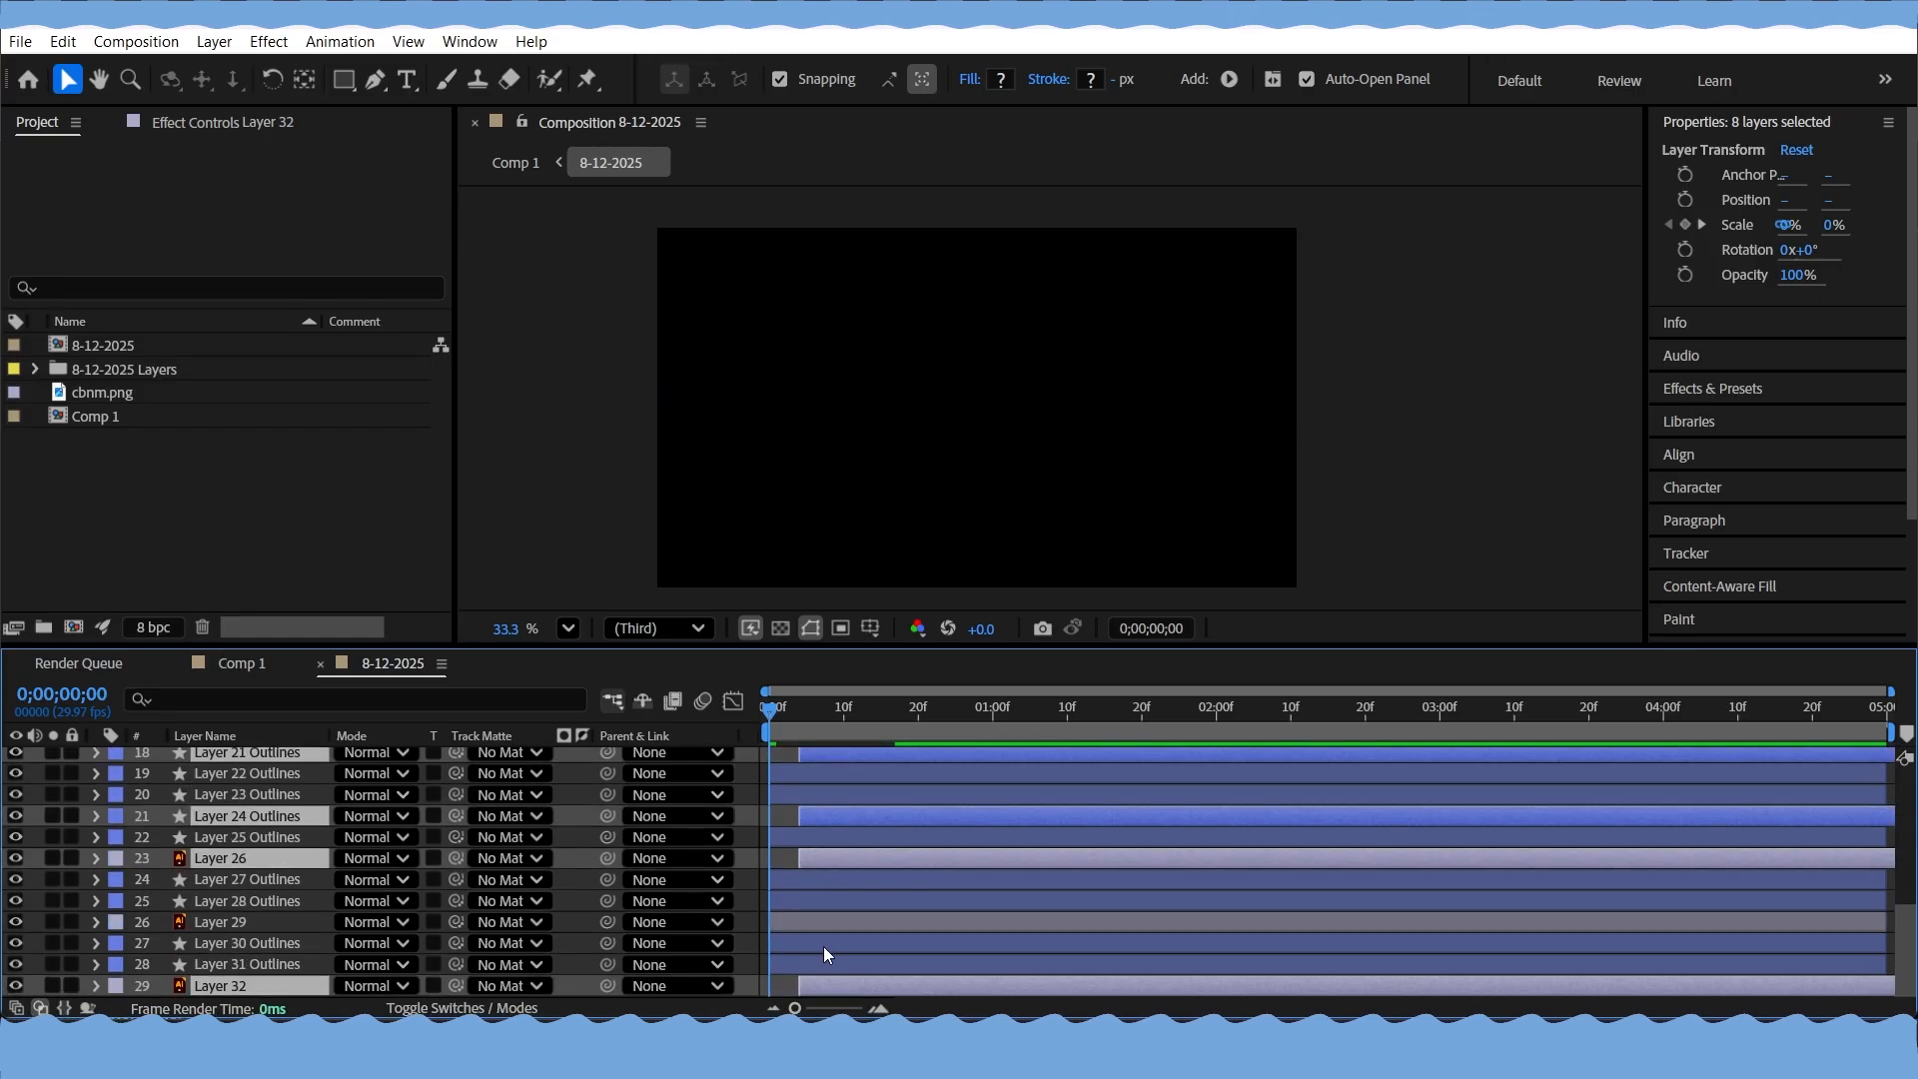
{"action": "left_click", "coordinate": [819, 941]}
{"action": "left_click", "coordinate": [829, 898], "text": "shift"}
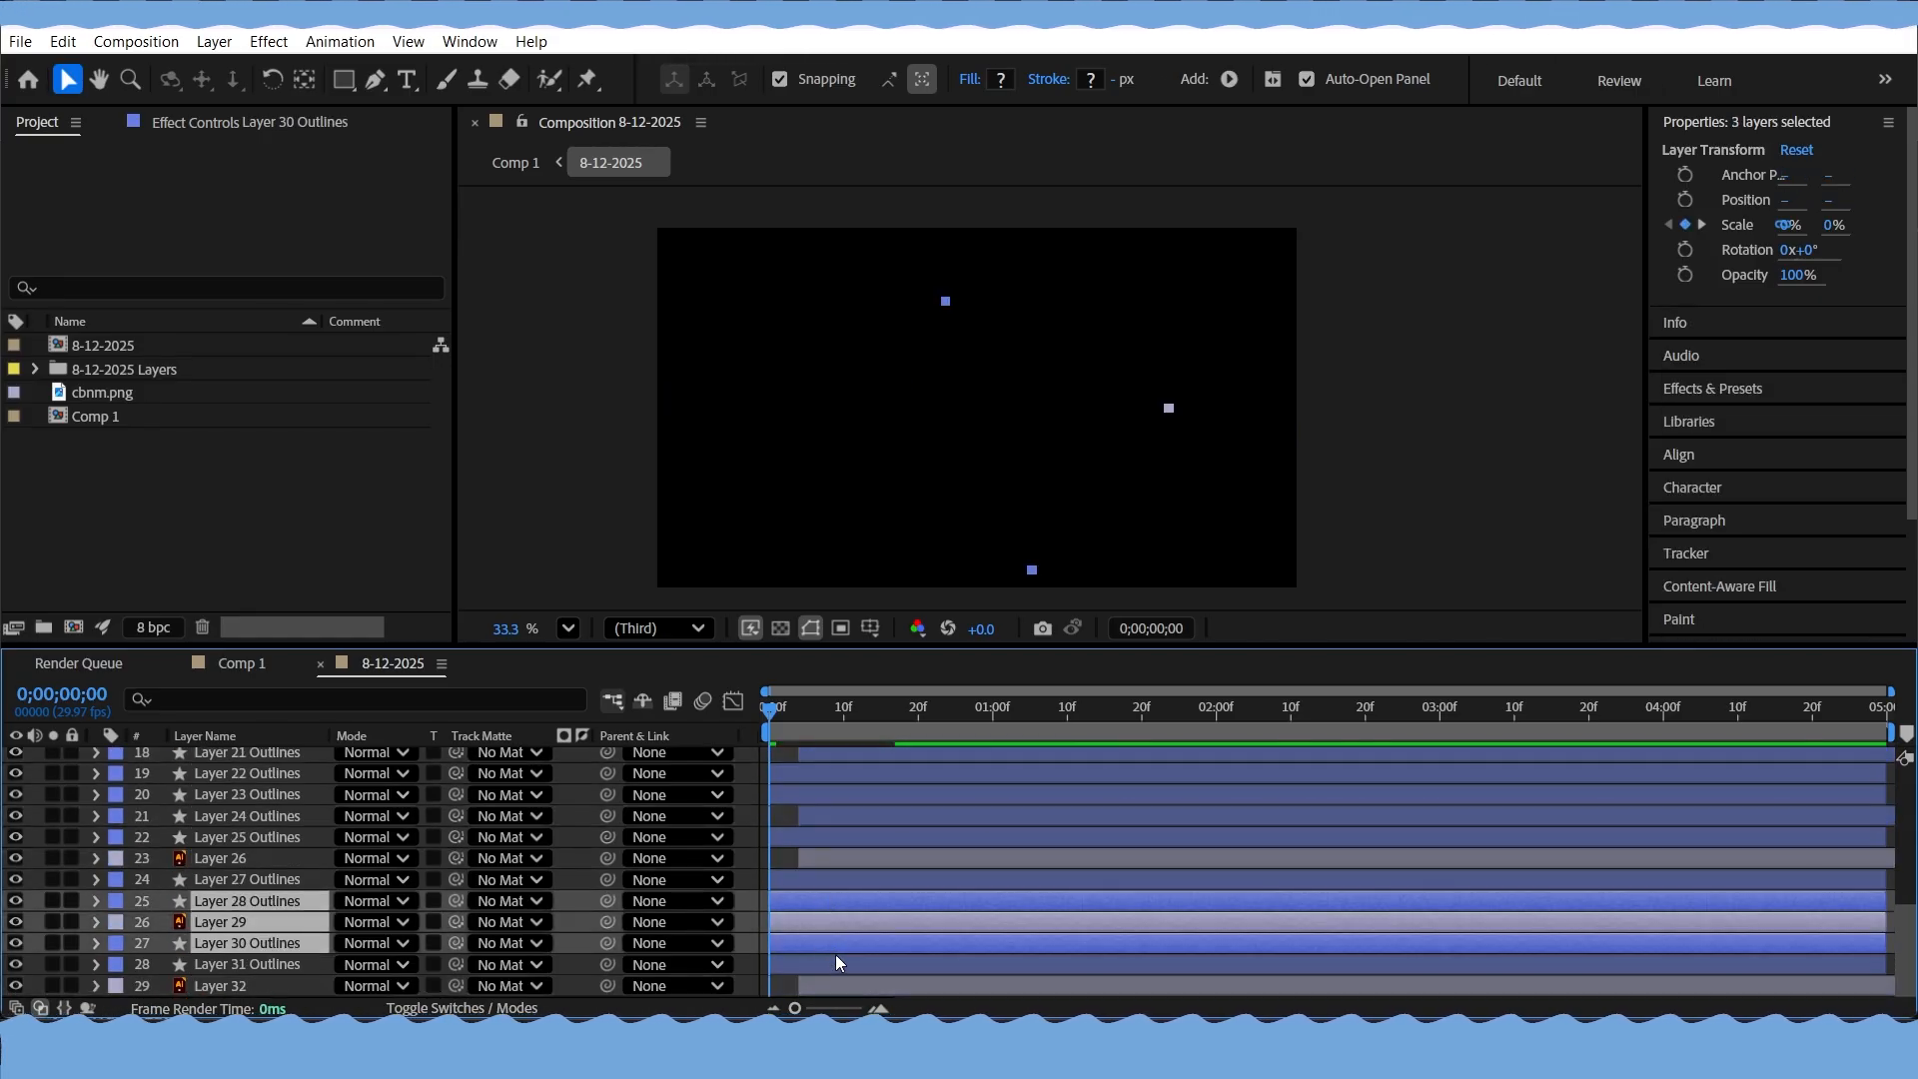
{"action": "left_click", "coordinate": [835, 955]}
Select Layers 4, 8, 15, 19, 23, 28 and 30 and shift them together so they start about 8 frames in
{"action": "left_click", "coordinate": [807, 935]}
{"action": "left_click", "coordinate": [860, 892], "text": "ctrl"}
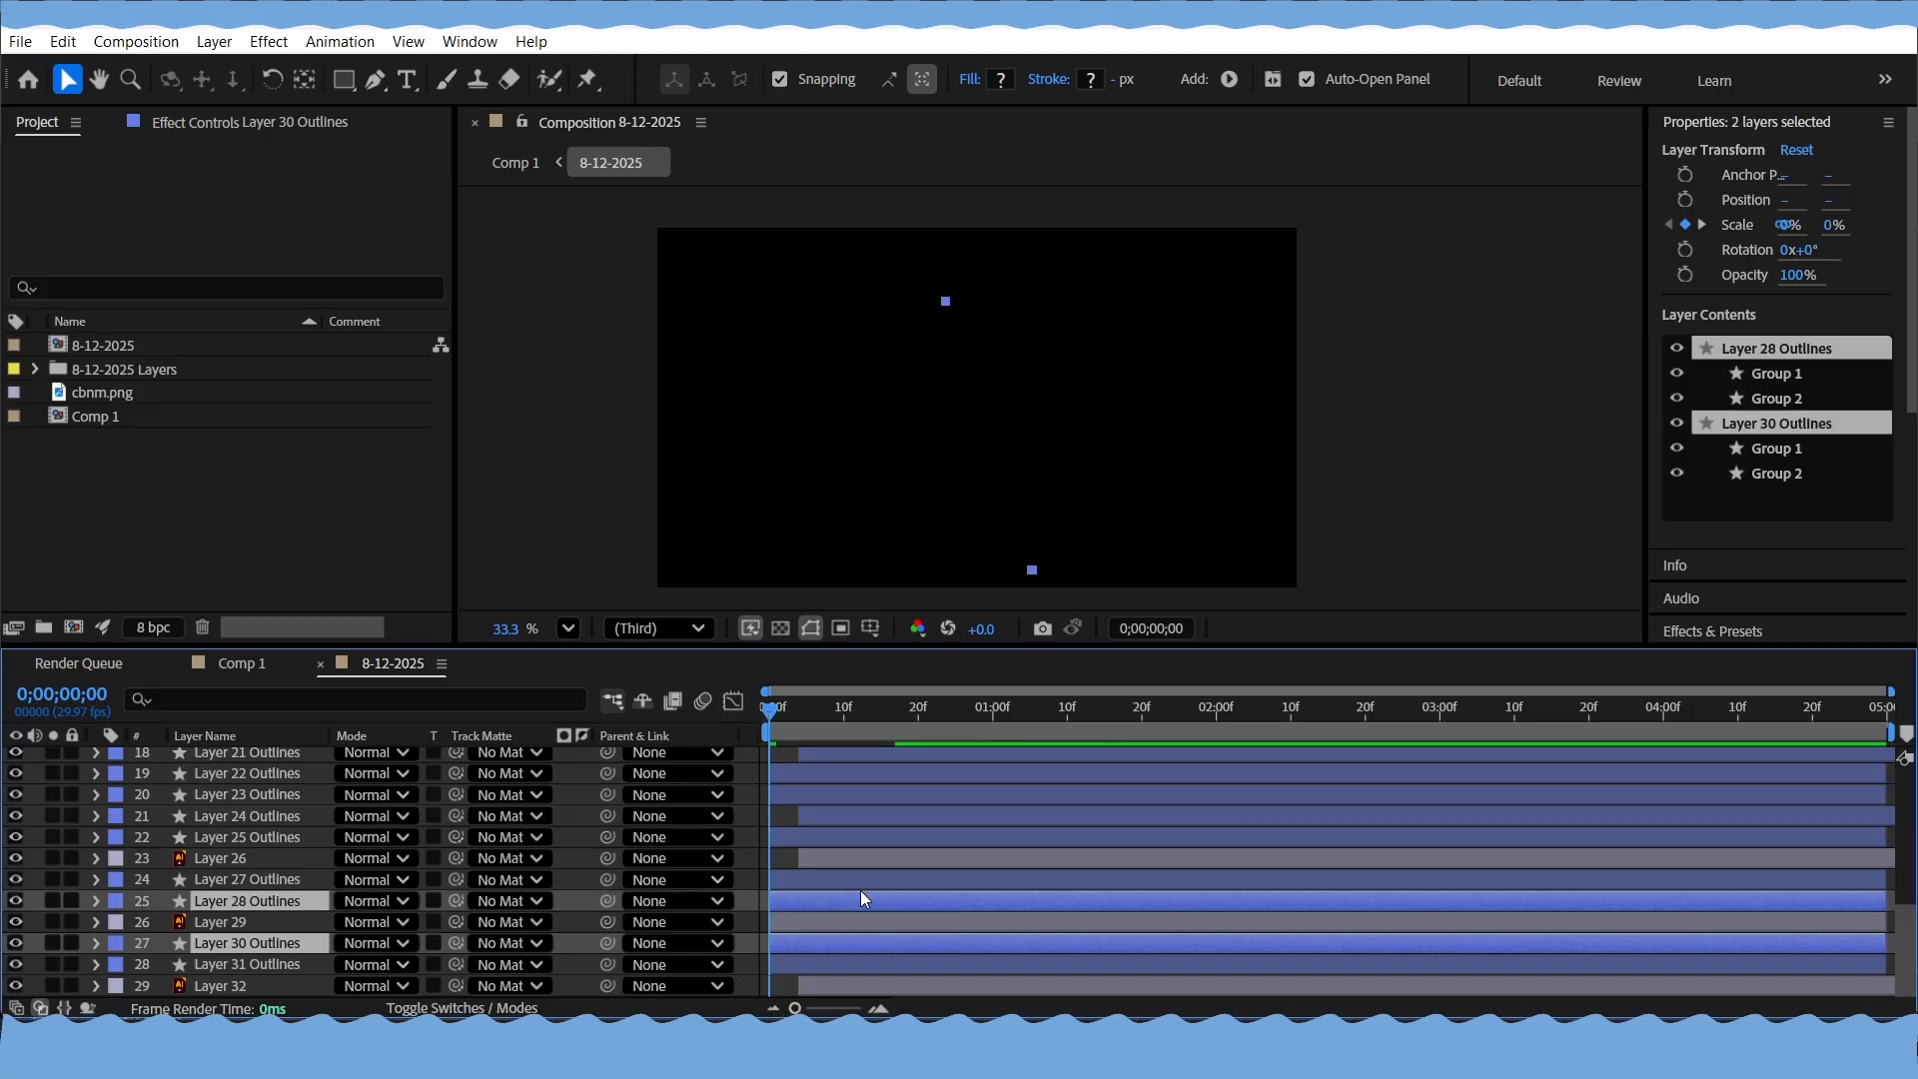
{"action": "left_click", "coordinate": [835, 791], "text": "ctrl"}
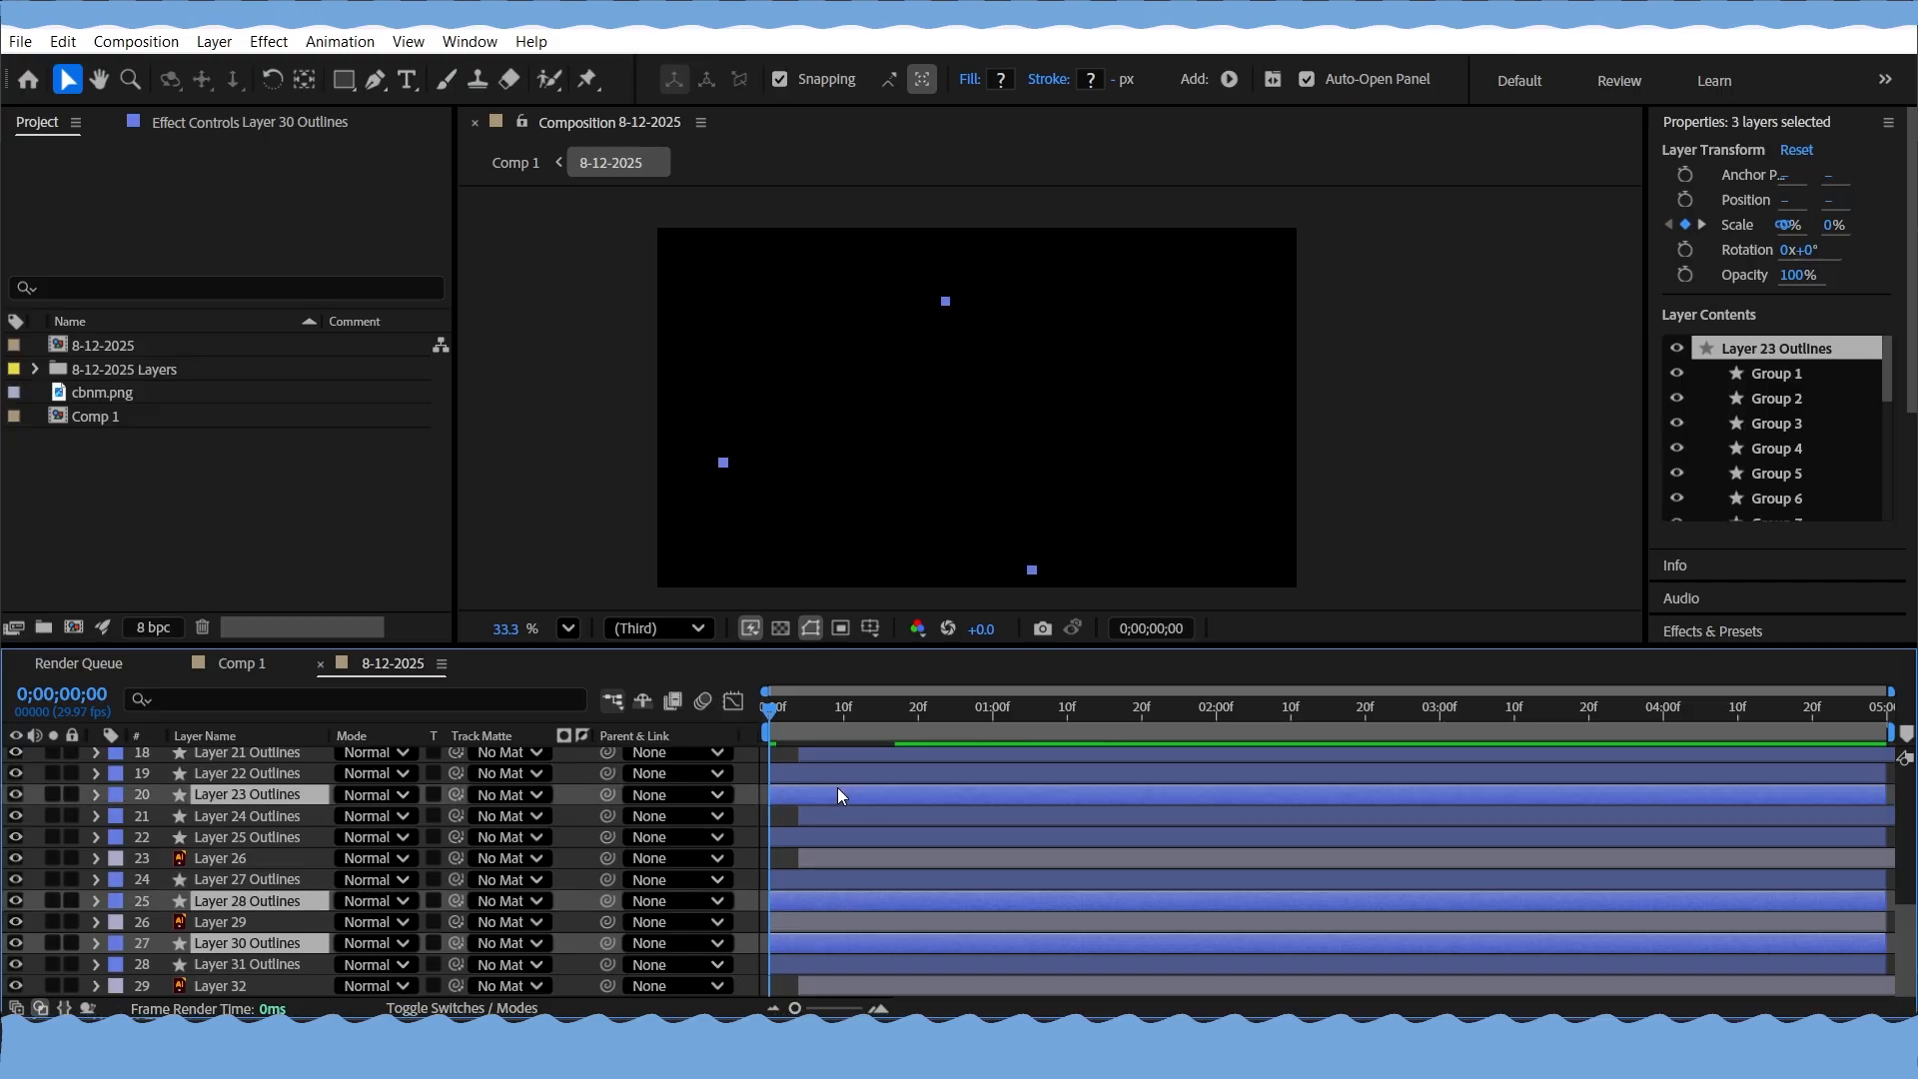
{"action": "scroll", "coordinate": [869, 859], "scroll_direction": "up", "scroll_amount": 3}
{"action": "left_click", "coordinate": [864, 837], "text": "ctrl"}
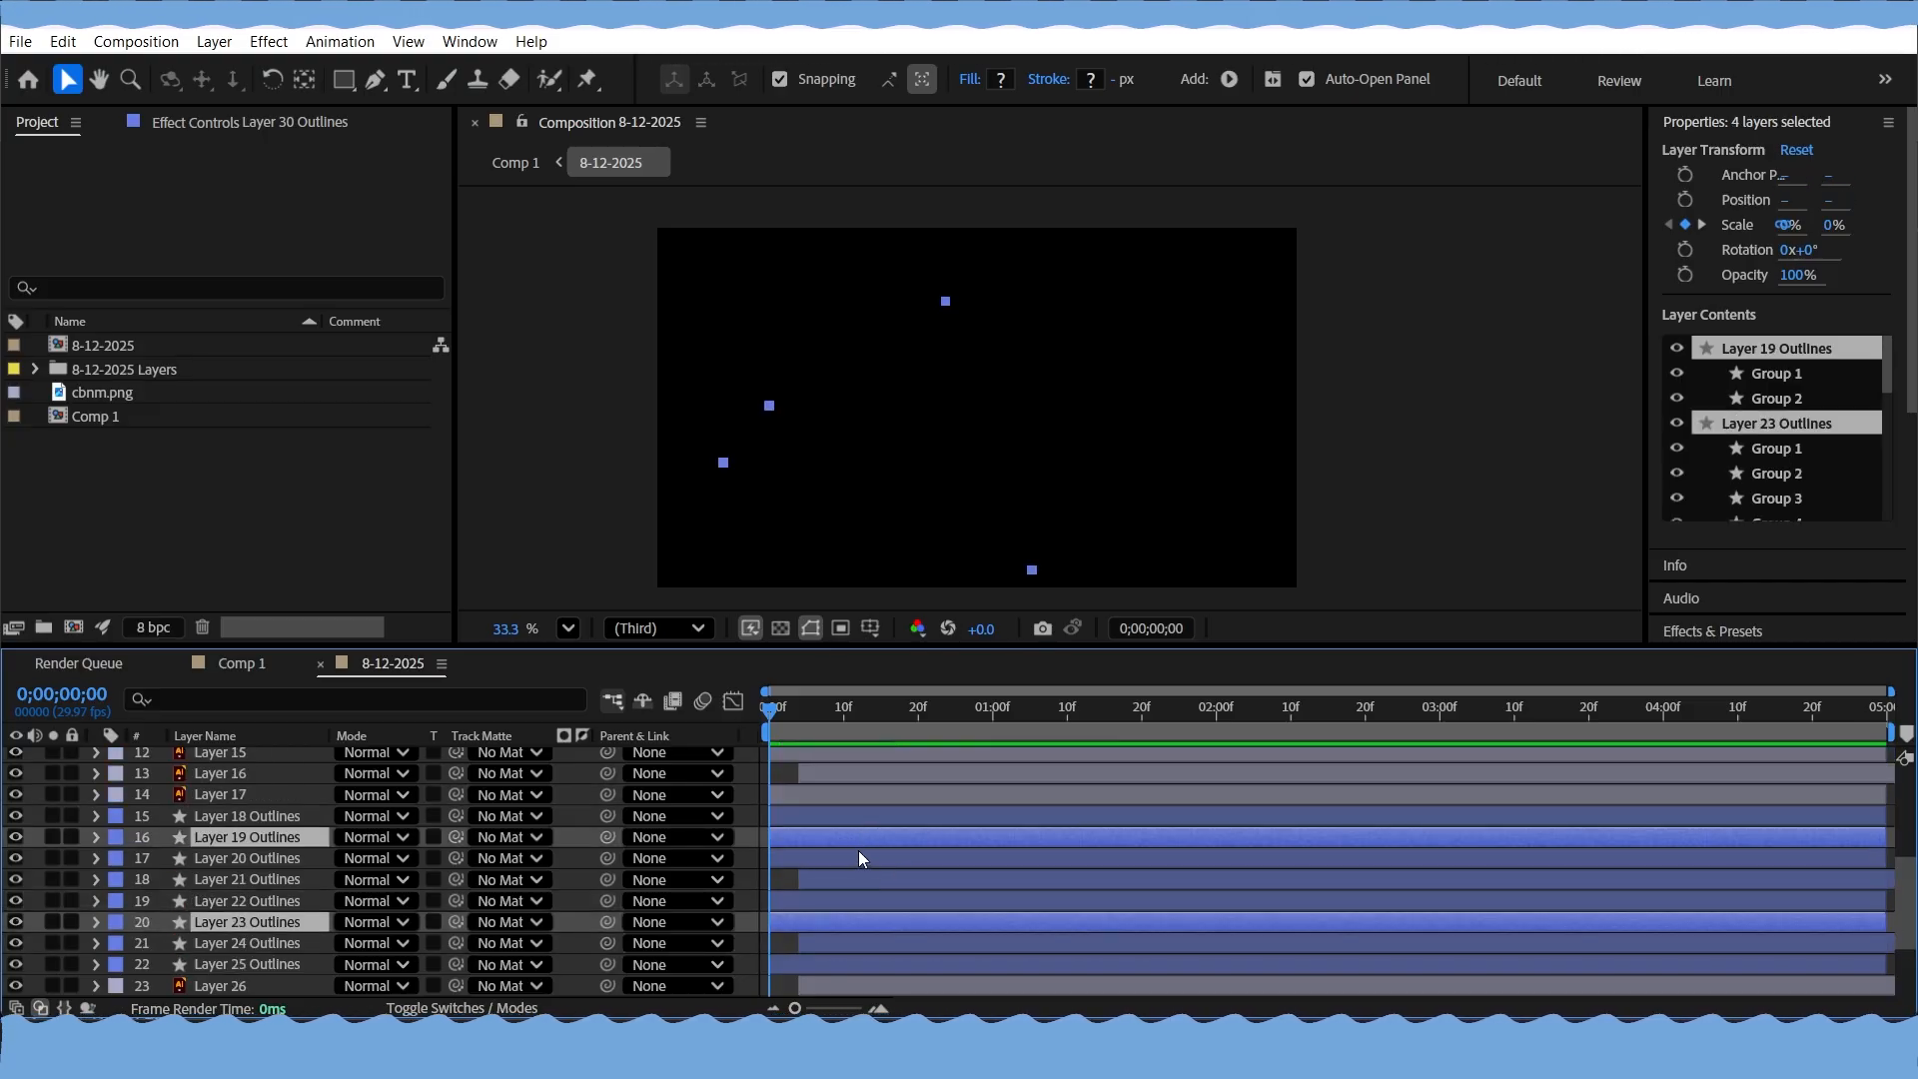
{"action": "scroll", "coordinate": [861, 854], "scroll_direction": "up", "scroll_amount": 3}
{"action": "left_click", "coordinate": [843, 875], "text": "ctrl"}
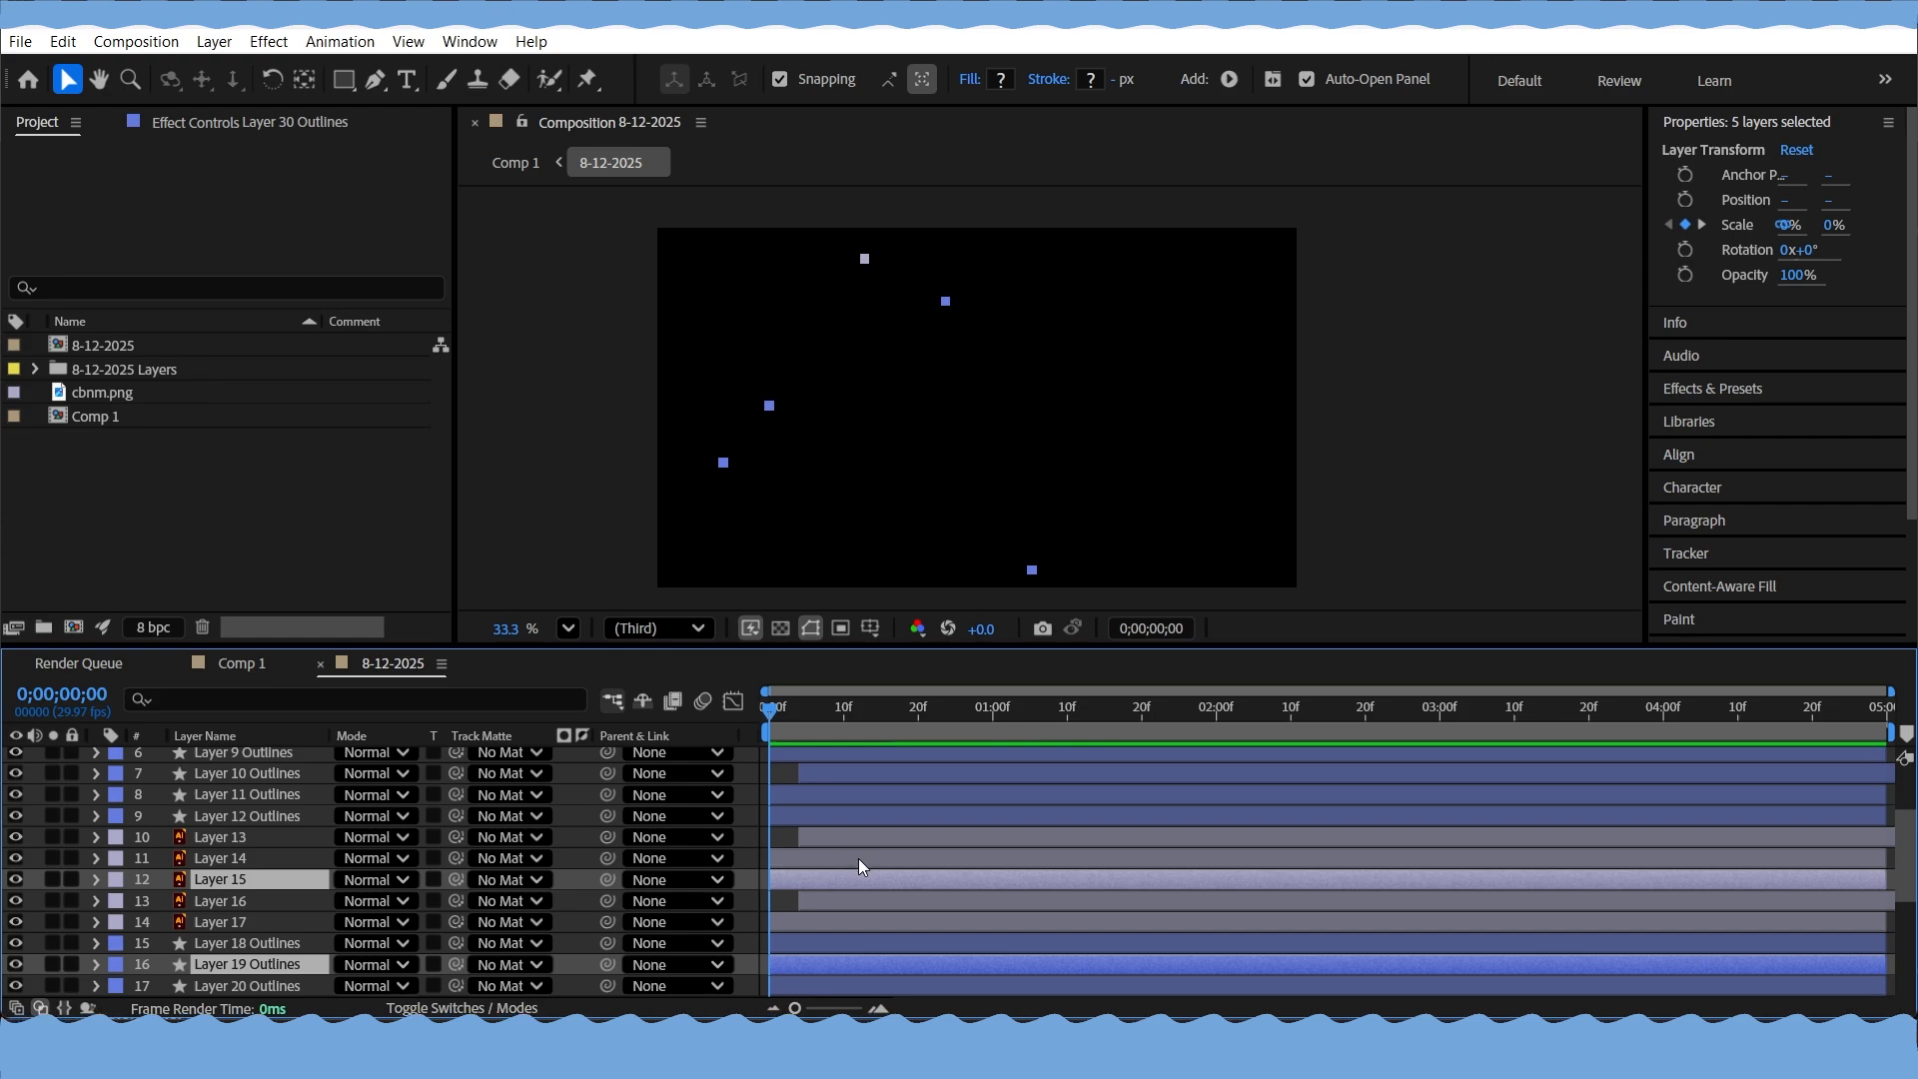
{"action": "scroll", "coordinate": [859, 859], "scroll_direction": "up", "scroll_amount": 3}
{"action": "left_click", "coordinate": [848, 839], "text": "ctrl"}
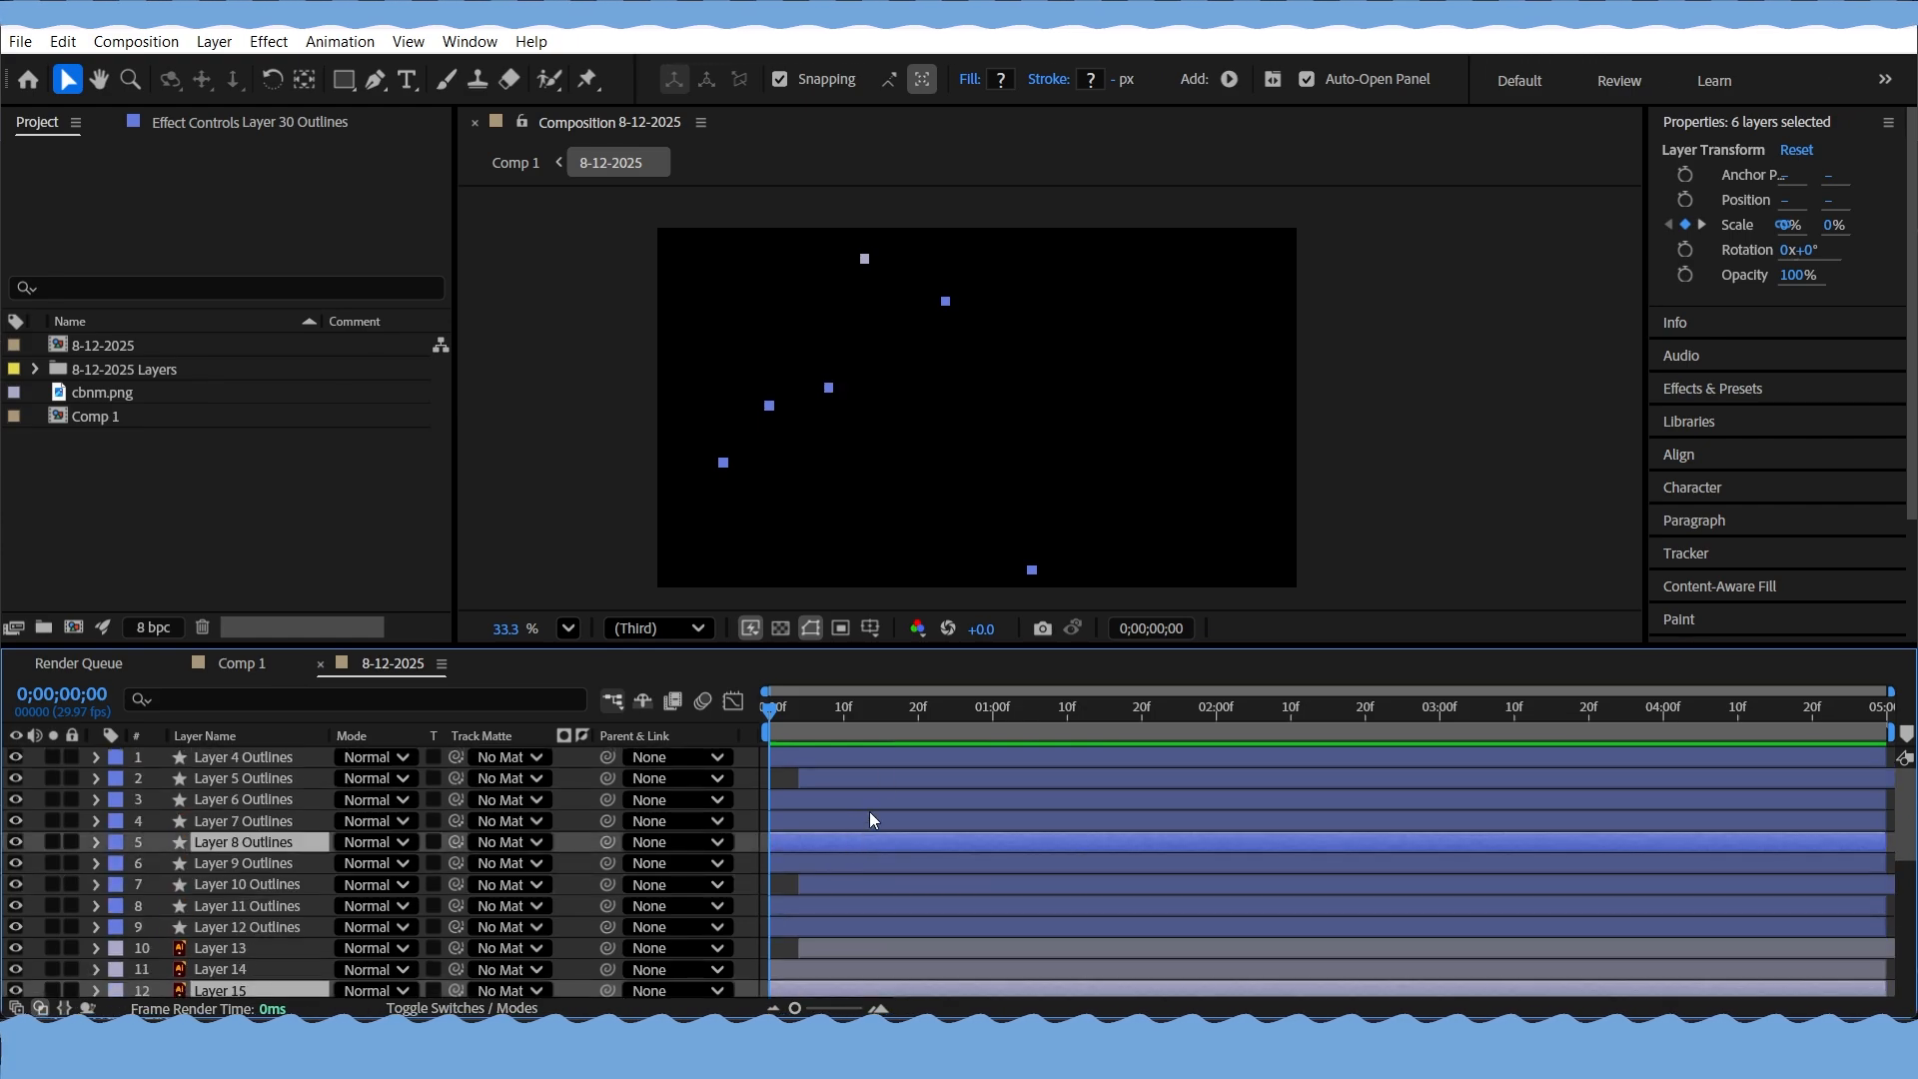
{"action": "left_click", "coordinate": [867, 757], "text": "ctrl"}
{"action": "left_click_drag", "start_coordinate": [819, 844], "coordinate": [871, 847]}
{"action": "scroll", "coordinate": [859, 845], "scroll_direction": "down", "scroll_amount": 8}
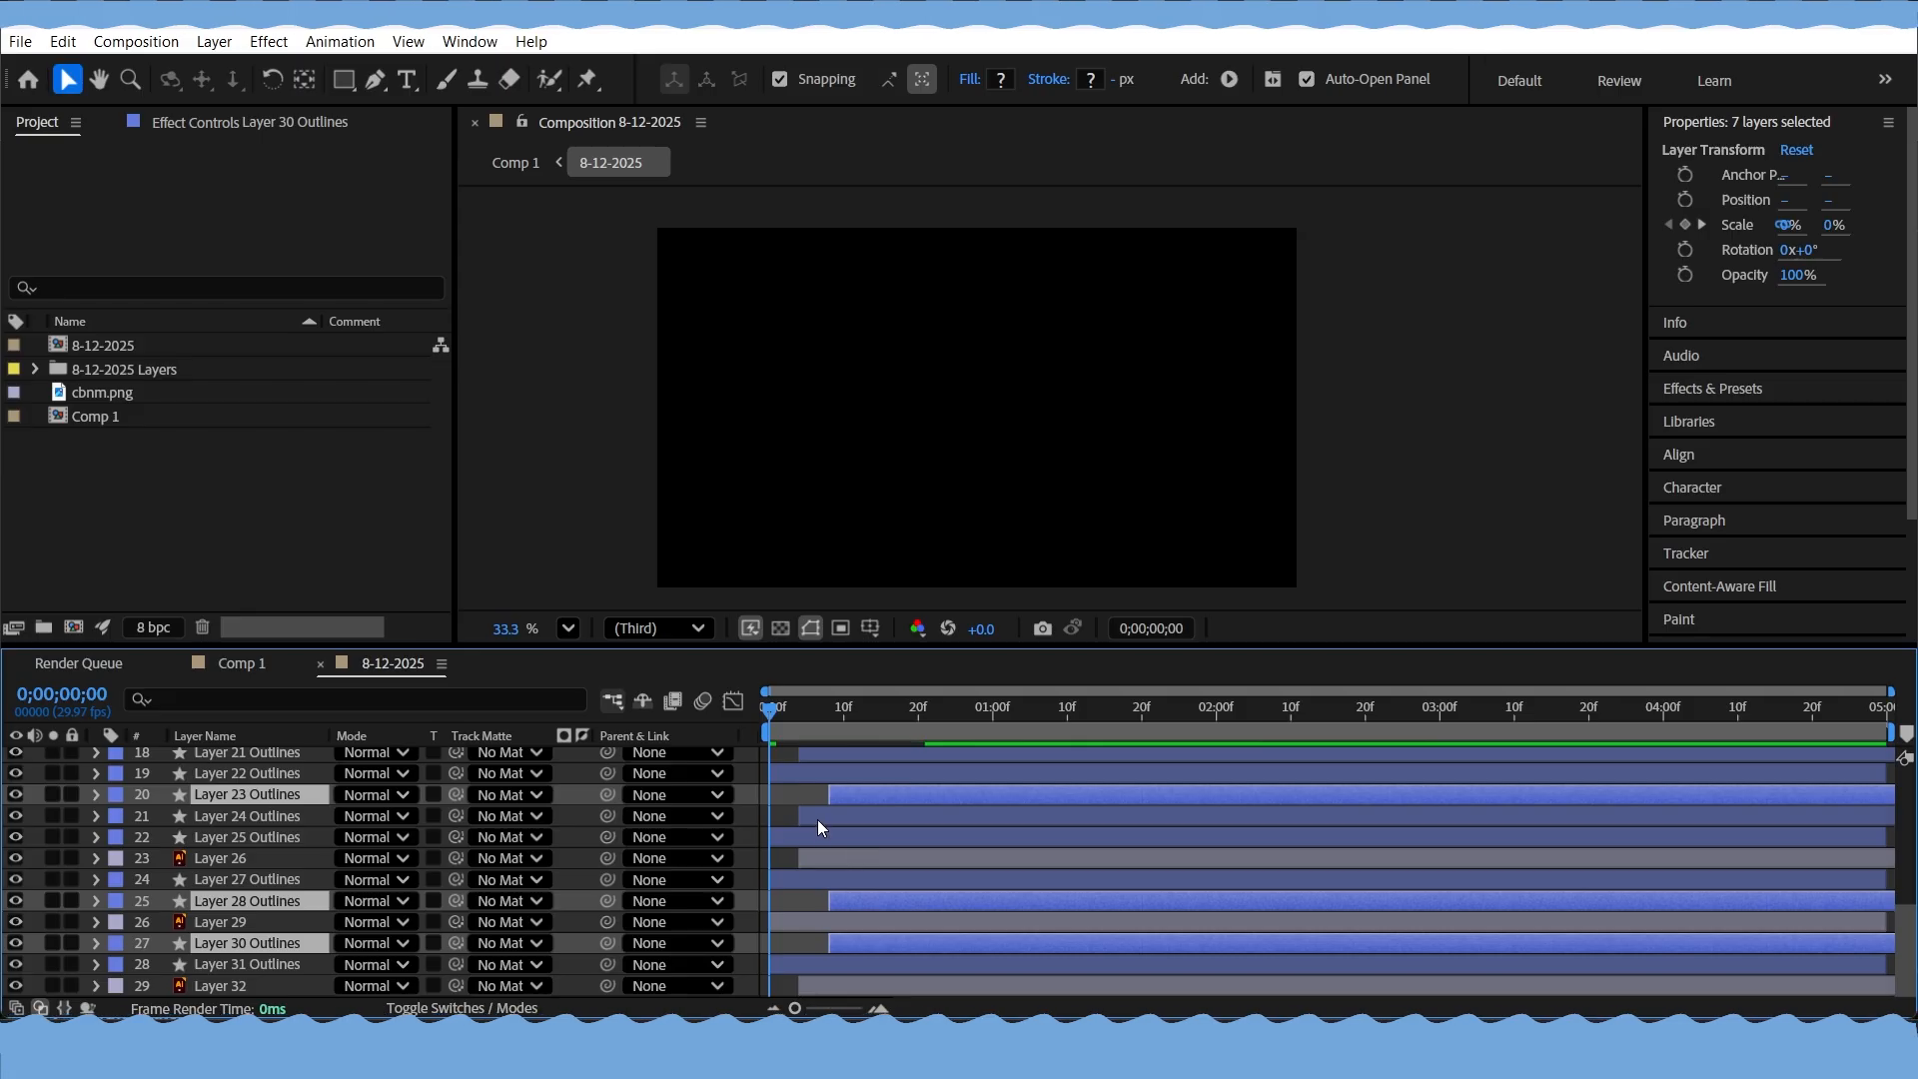
Preview the staggered pop-in of the layers from the first frame
{"action": "key", "text": "space"}
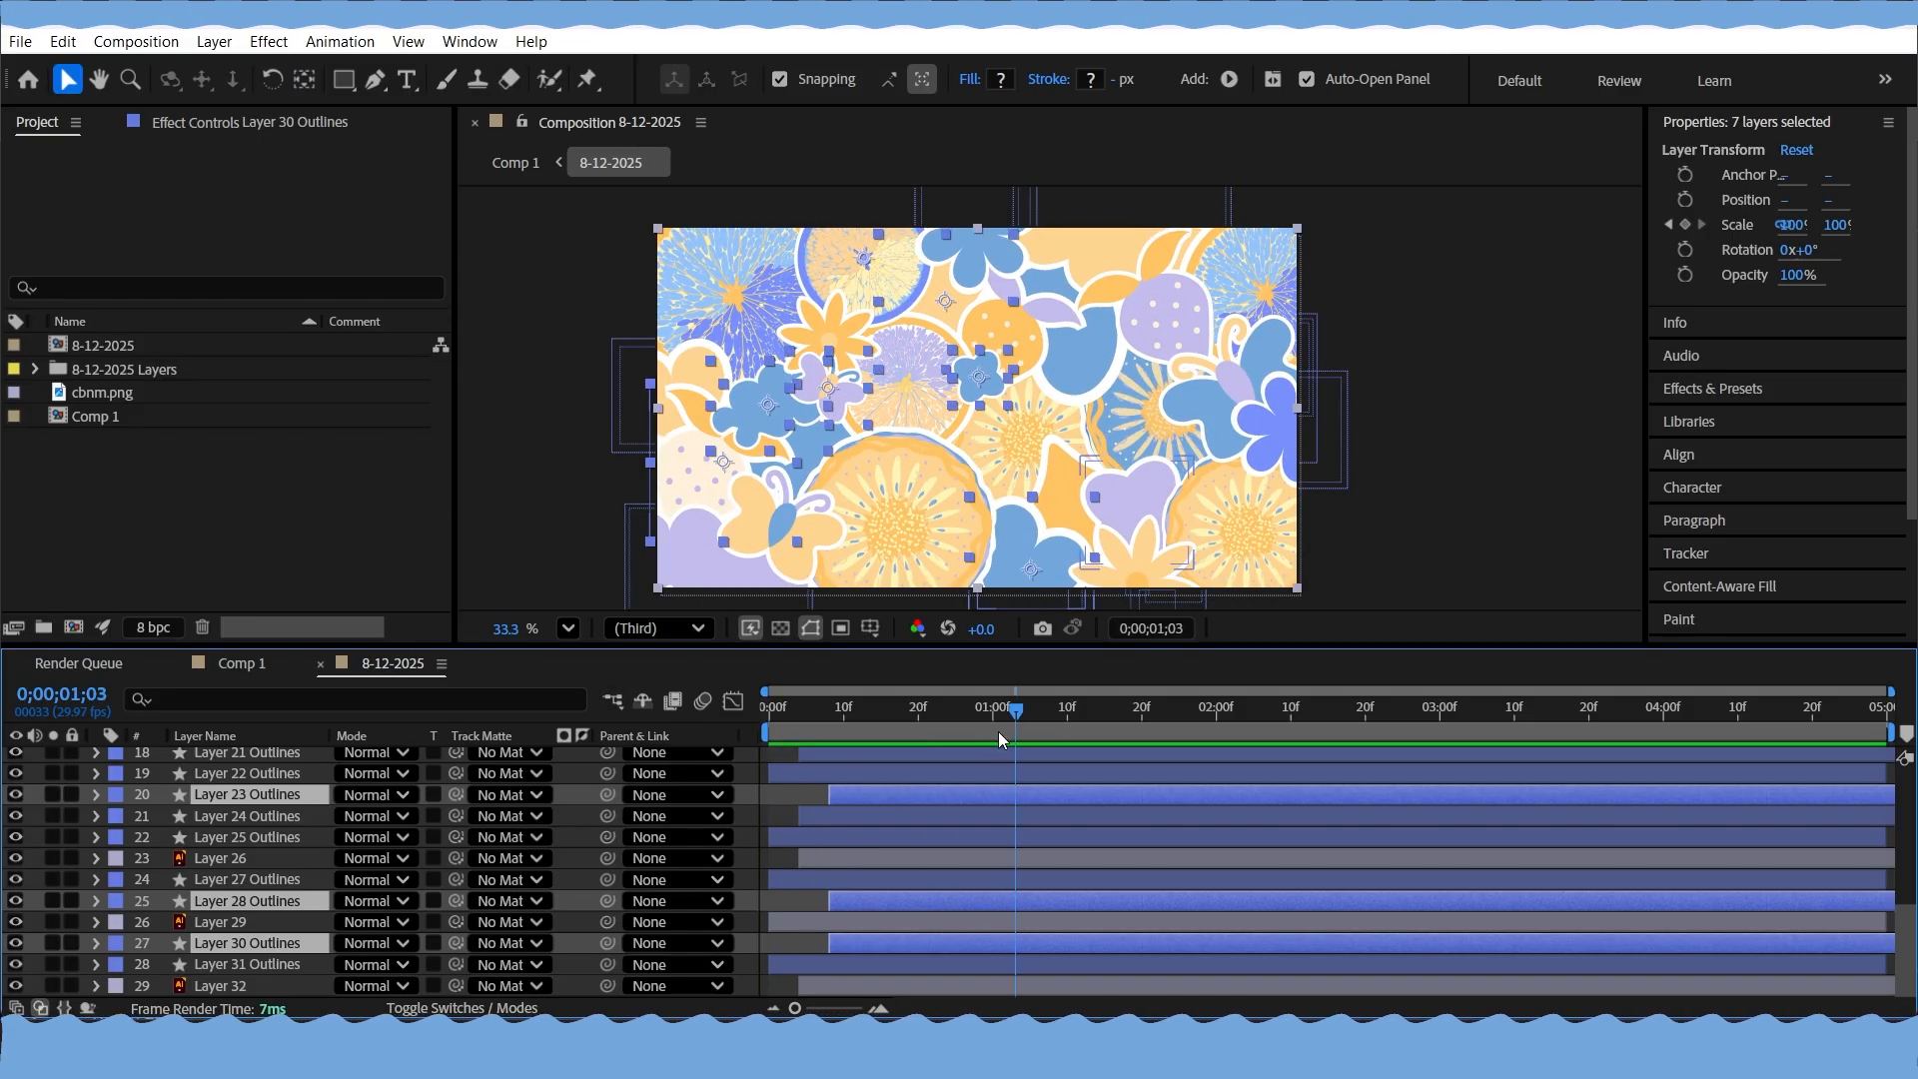
{"action": "left_click_drag", "start_coordinate": [997, 733], "coordinate": [755, 712]}
{"action": "key", "text": "space"}
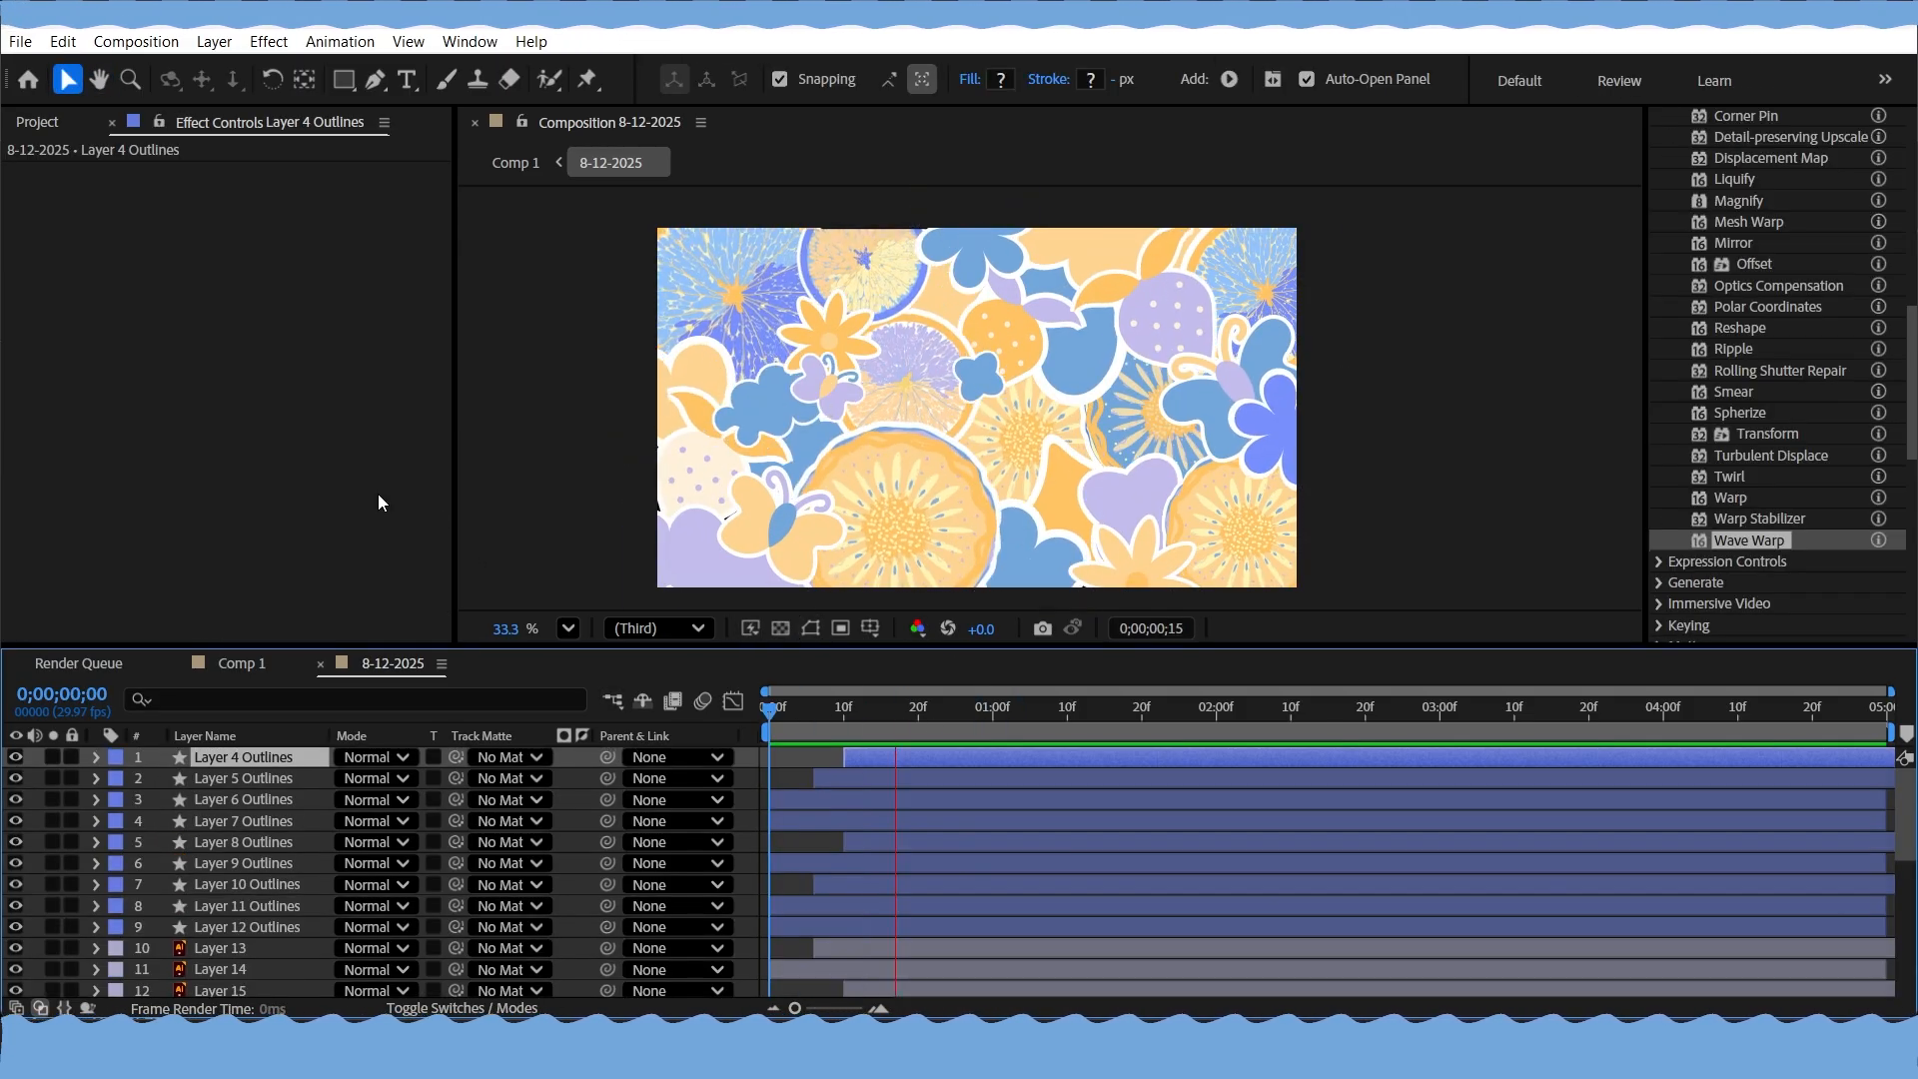
{"action": "key", "text": "space"}
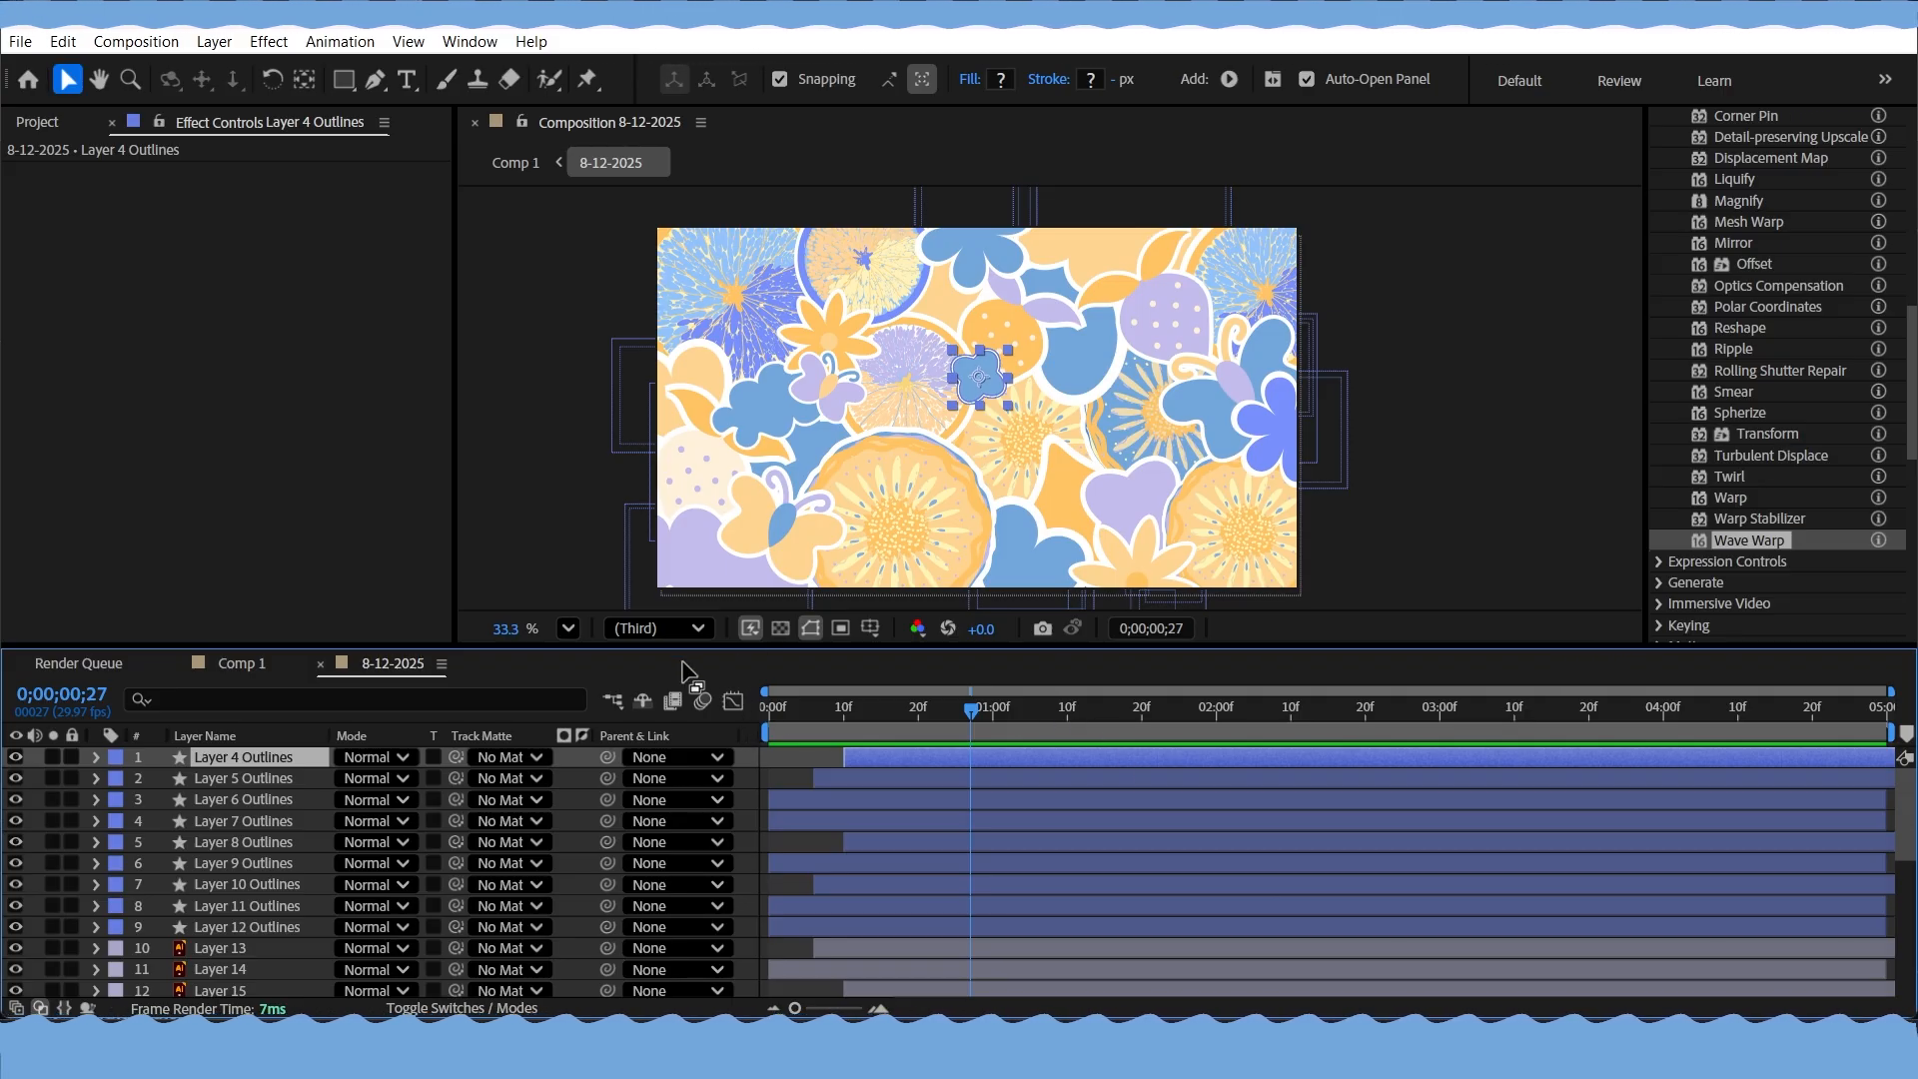
Scrub through the animation and reveal Layer 32's Scale keyframes in the timeline
{"action": "scroll", "coordinate": [999, 759], "scroll_direction": "down", "scroll_amount": 6}
{"action": "left_click", "coordinate": [909, 984]}
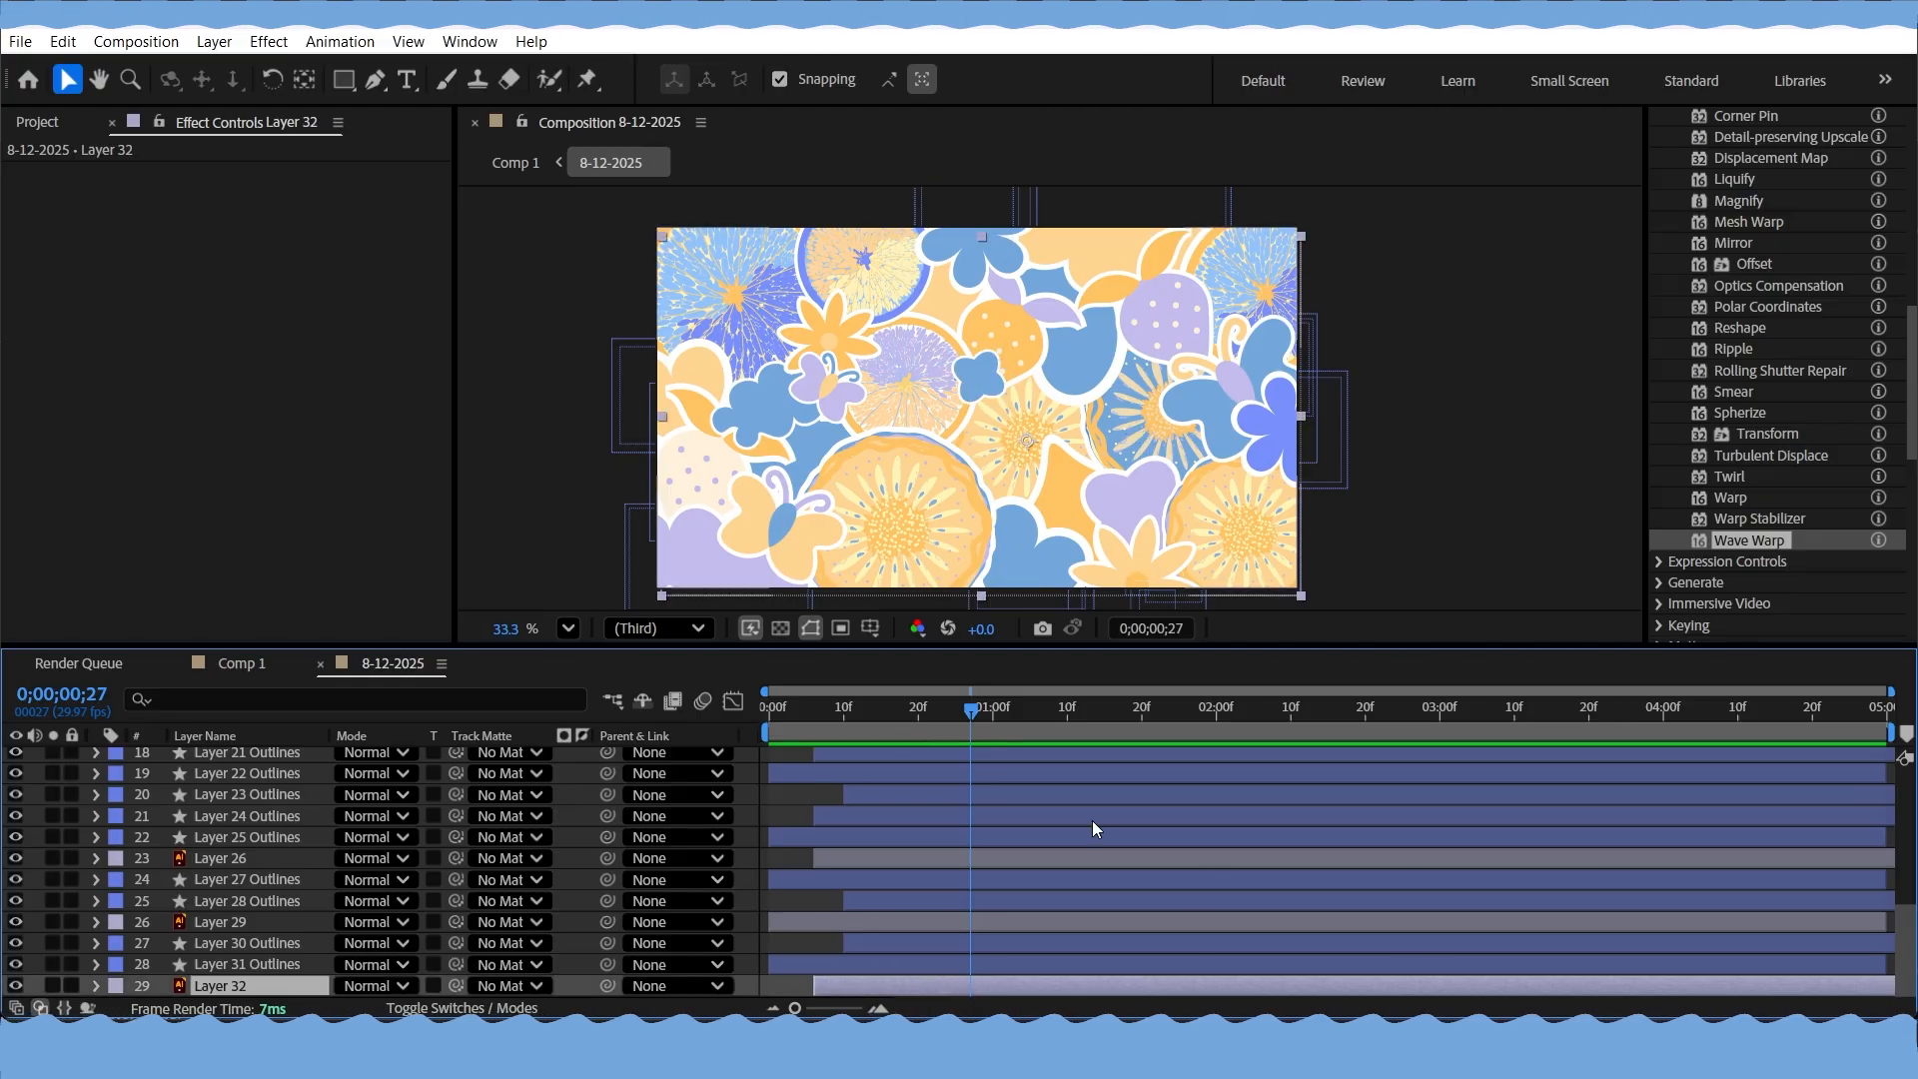
{"action": "left_click_drag", "start_coordinate": [973, 707], "coordinate": [722, 731]}
{"action": "left_click_drag", "start_coordinate": [867, 693], "coordinate": [971, 805]}
{"action": "key", "text": "u"}
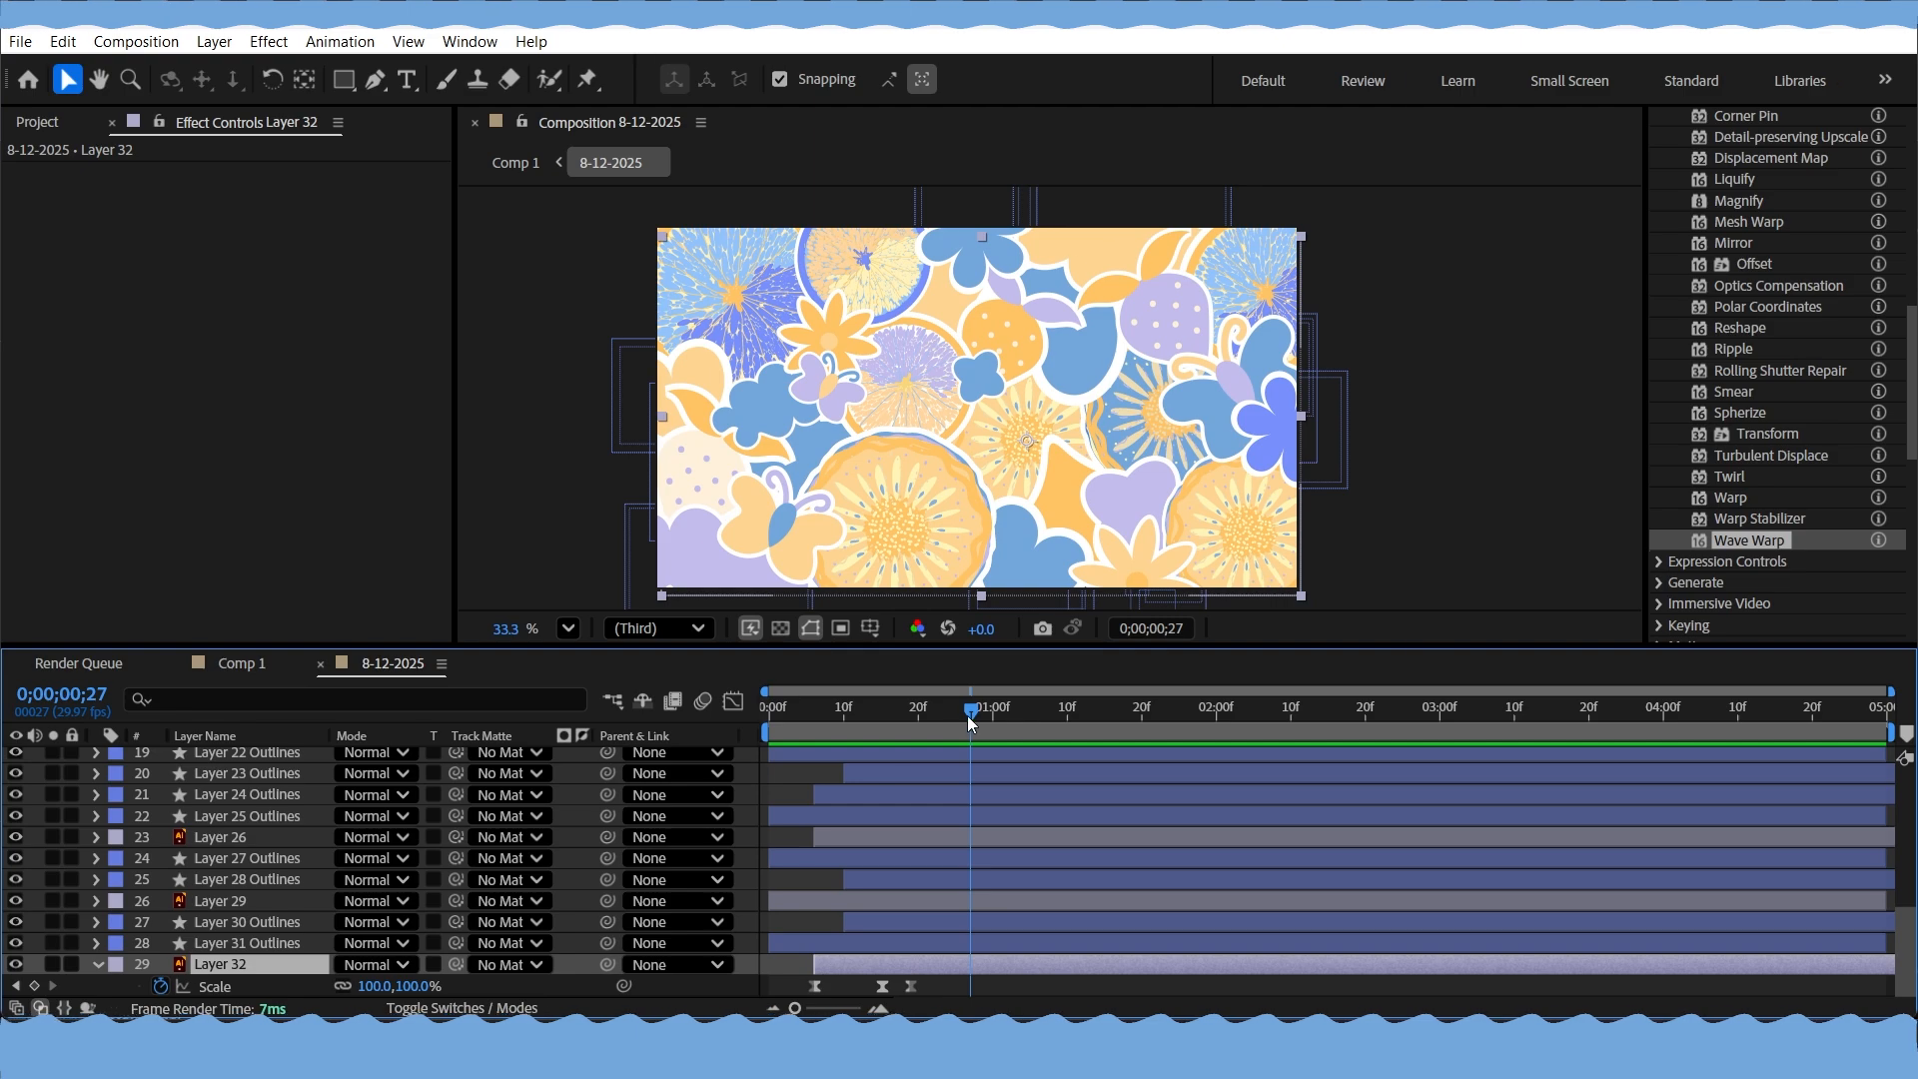
Paste a copy of Layer 32's third Scale keyframe (100%) at 0;00;00;26 and select its second Scale keyframe
{"action": "left_click_drag", "start_coordinate": [971, 711], "coordinate": [993, 714]}
{"action": "left_click", "coordinate": [217, 988]}
{"action": "left_click", "coordinate": [961, 985]}
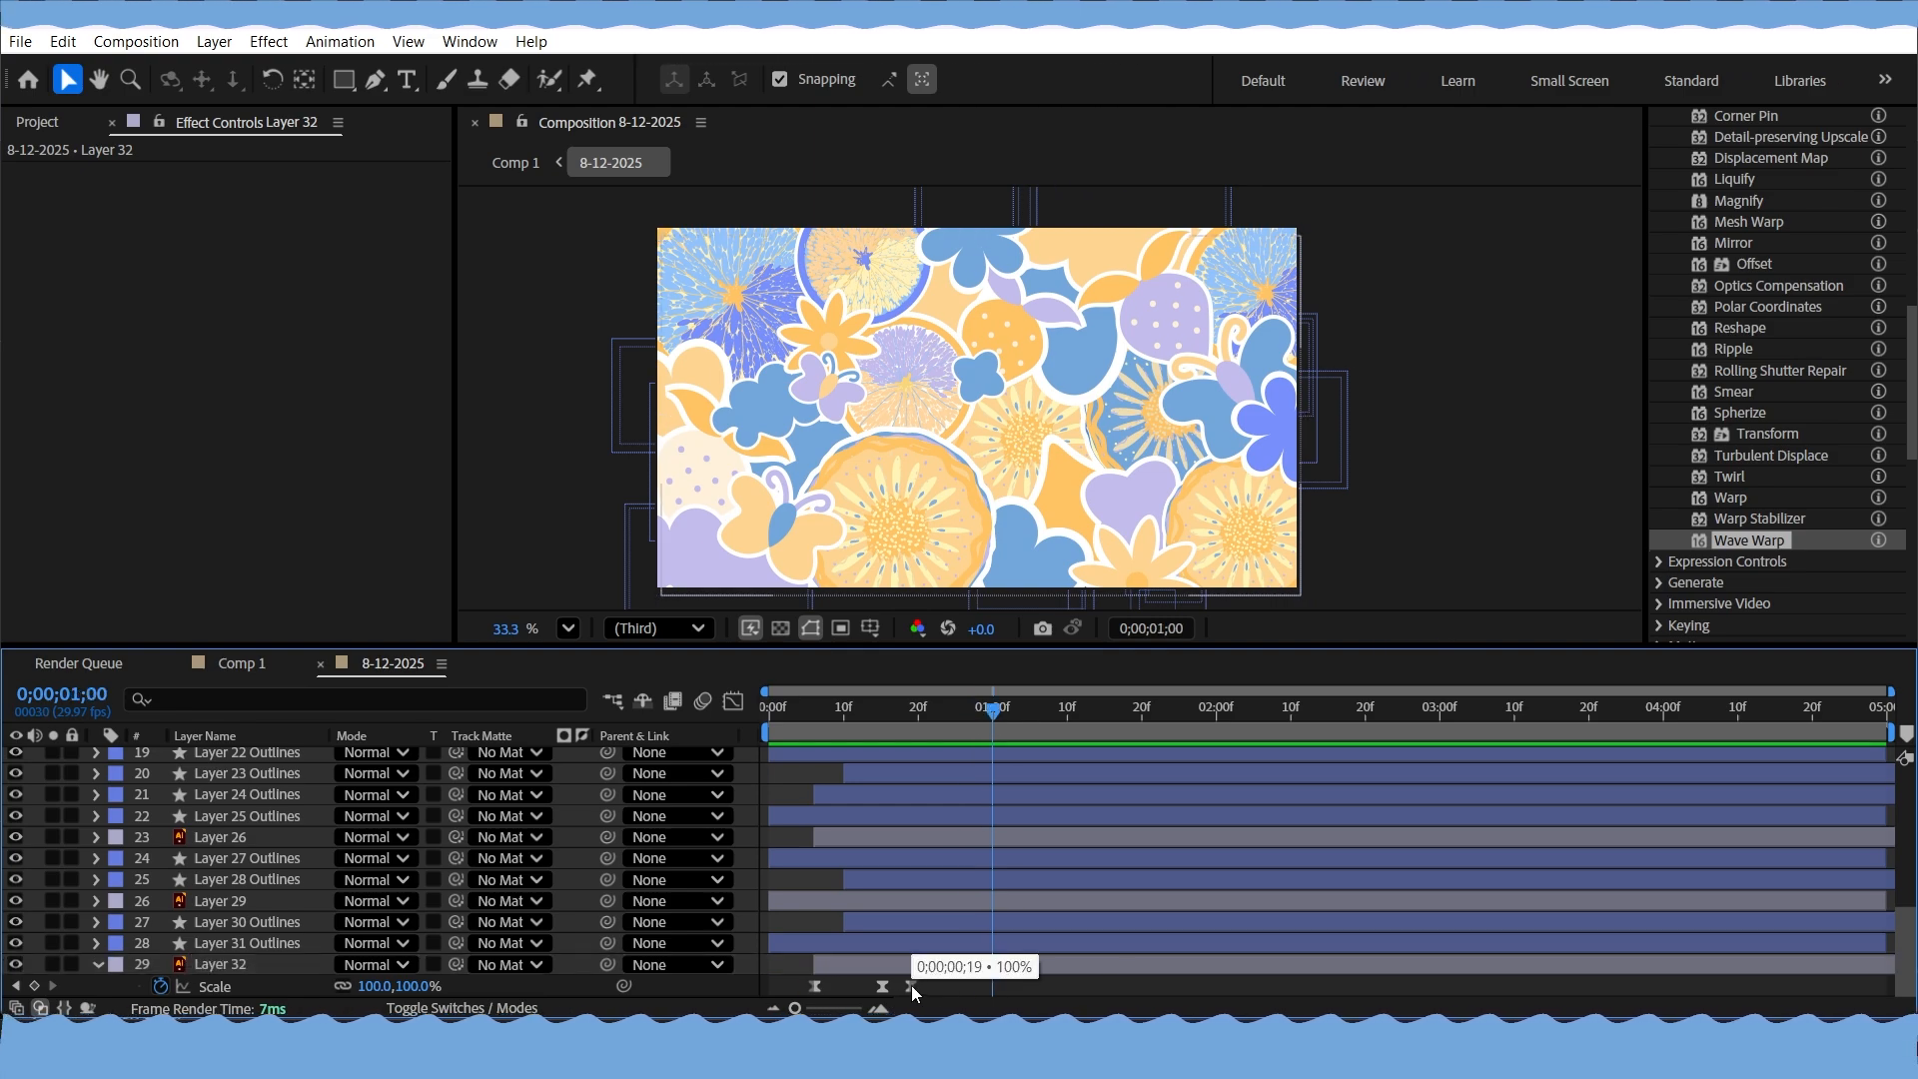
{"action": "left_click", "coordinate": [911, 985]}
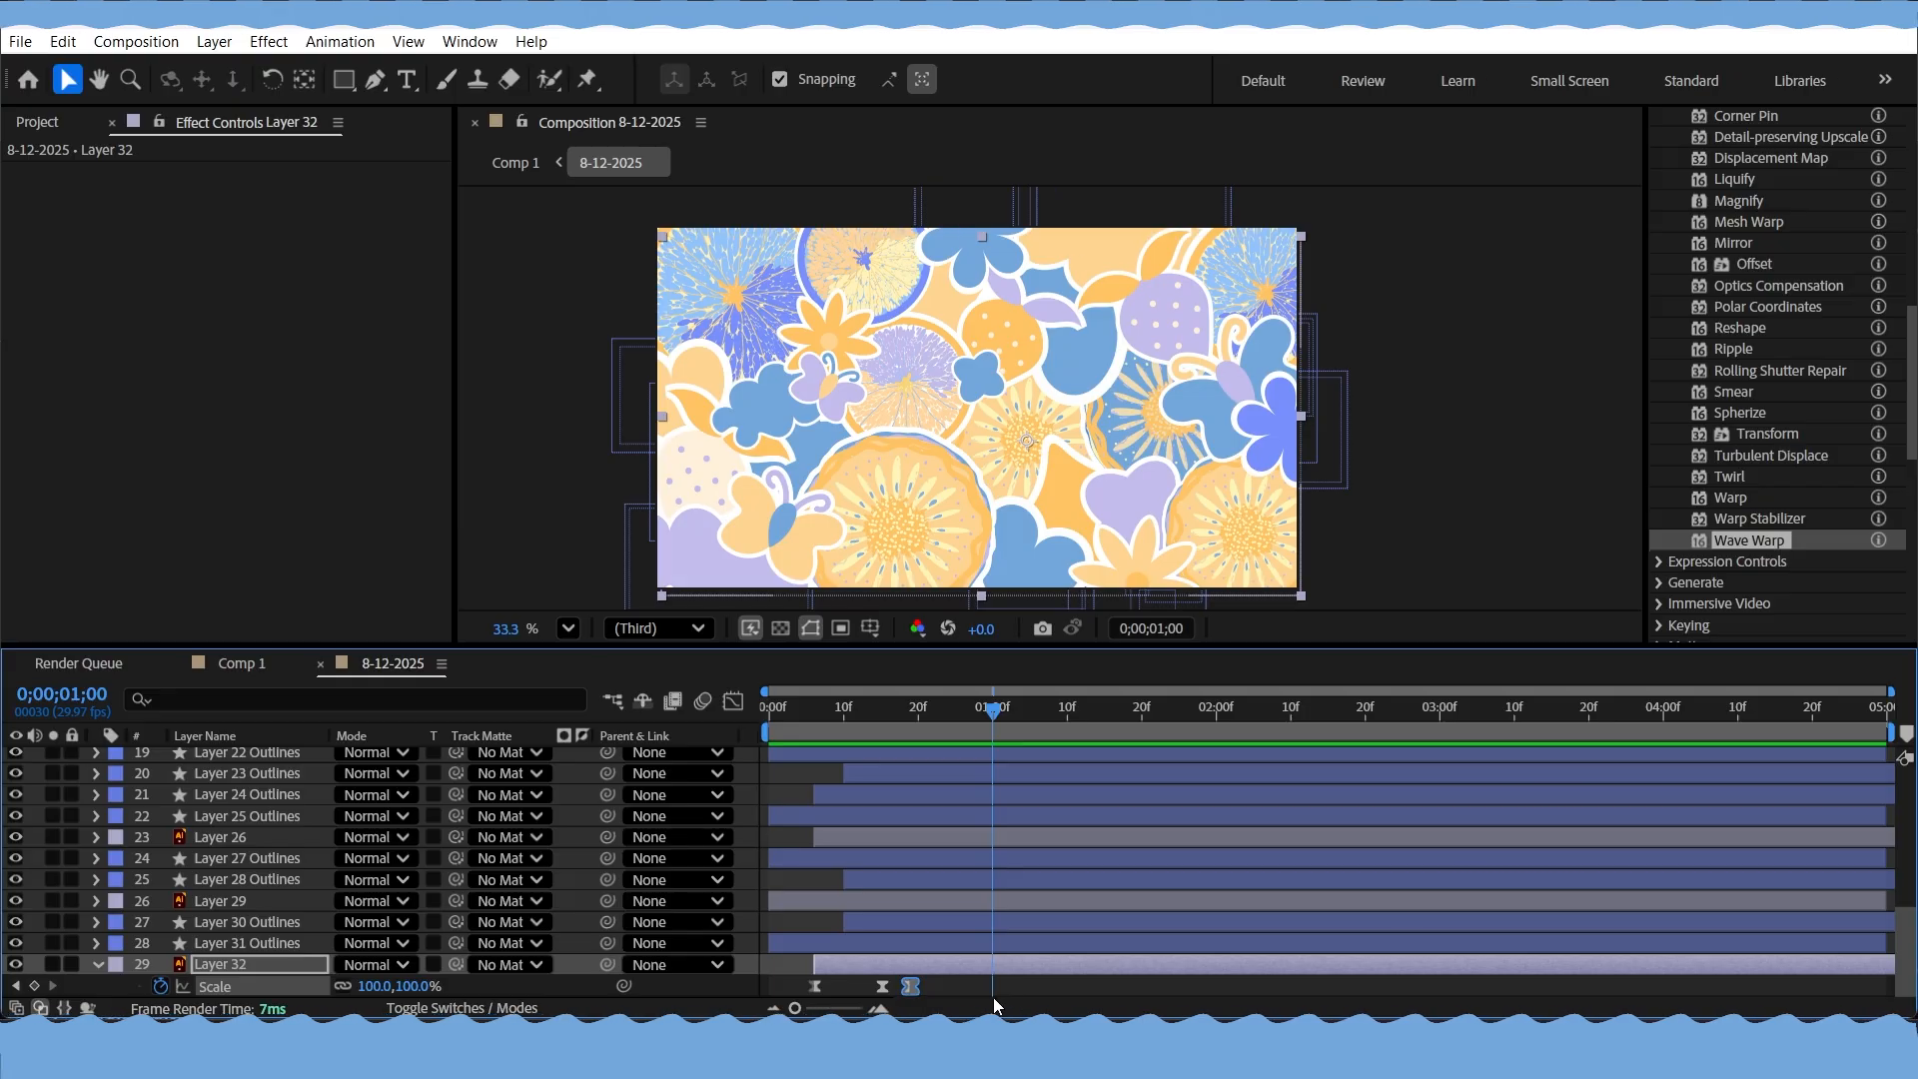
{"action": "mouse_move", "coordinate": [993, 713]}
{"action": "left_mouse_down"}
{"action": "mouse_move", "coordinate": [937, 710]}
{"action": "mouse_move", "coordinate": [963, 716]}
{"action": "left_mouse_up"}
{"action": "key", "text": "ctrl+v"}
{"action": "left_click", "coordinate": [881, 985]}
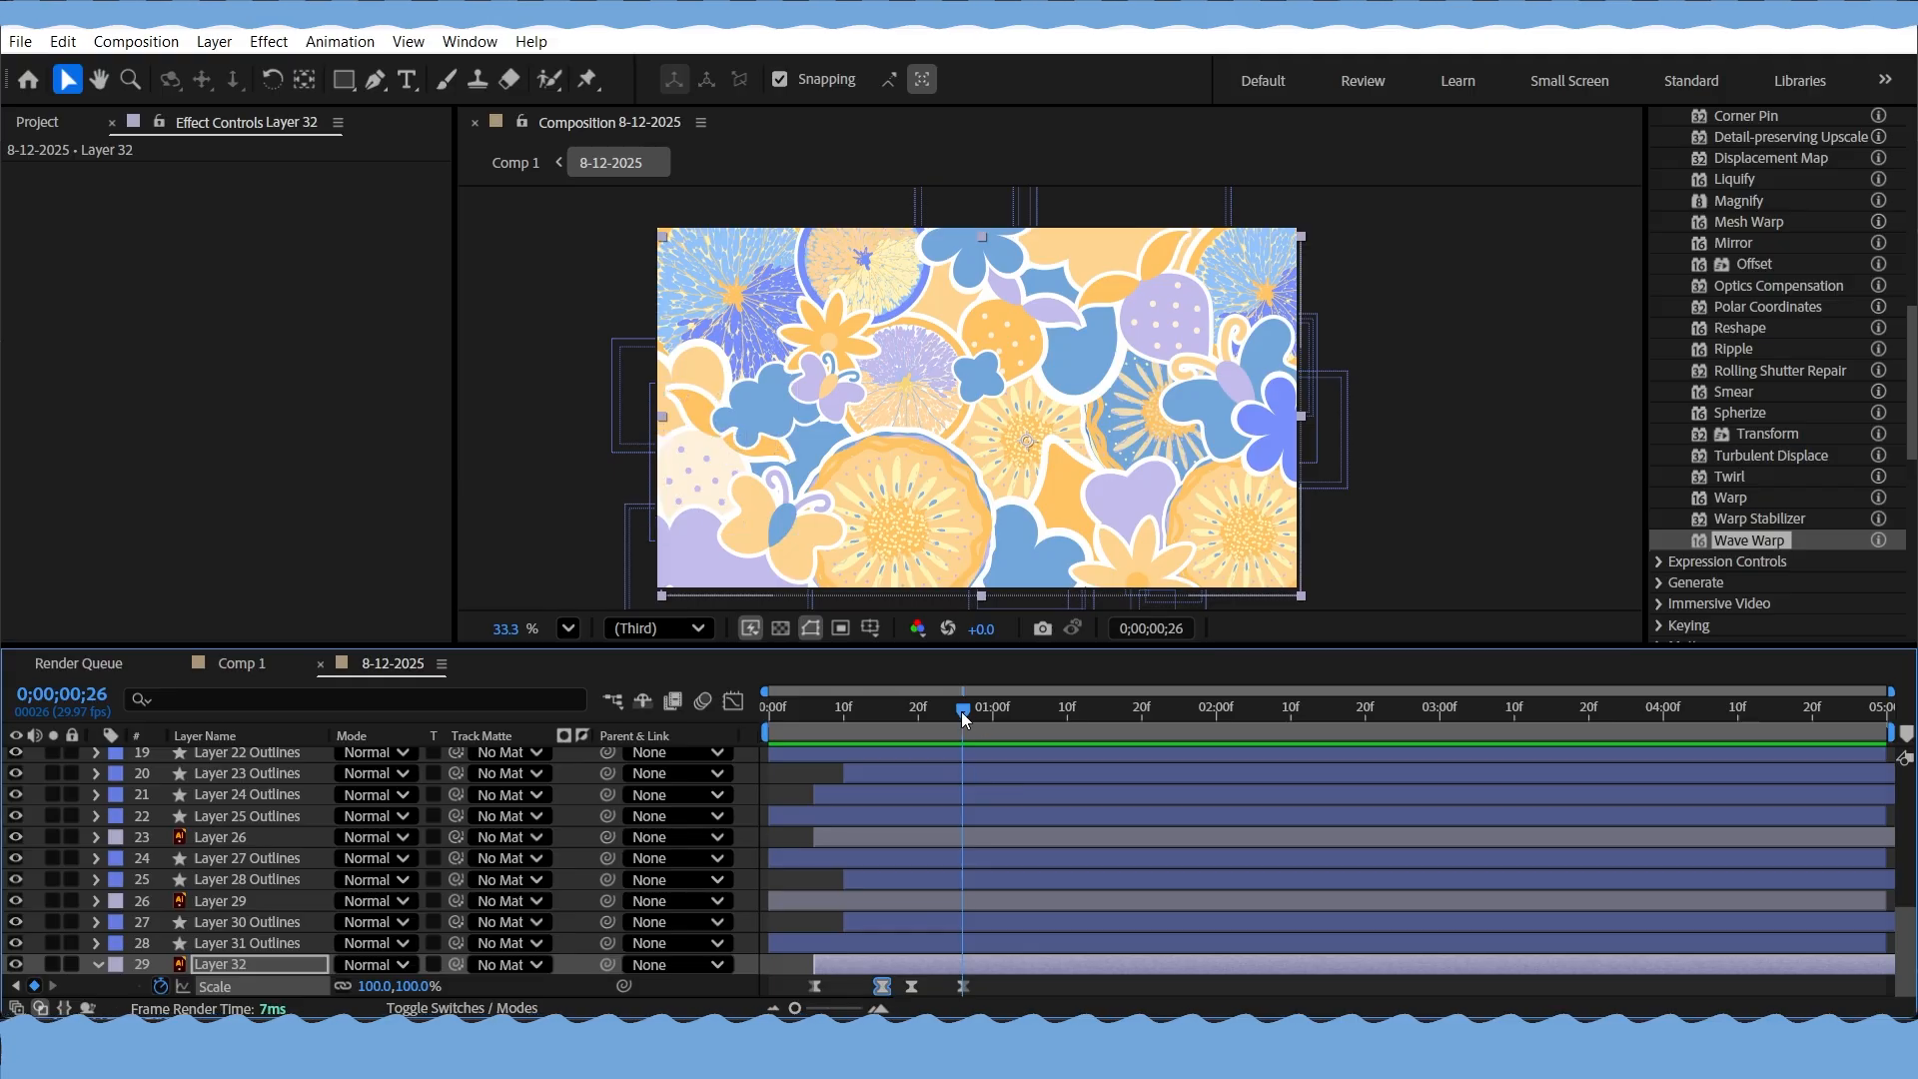
Paste Layer 32's 110% Scale keyframe at 0;00;01;01 and its 0% keyframe at about 0;00;01;09
{"action": "left_click_drag", "start_coordinate": [961, 715], "coordinate": [998, 734]}
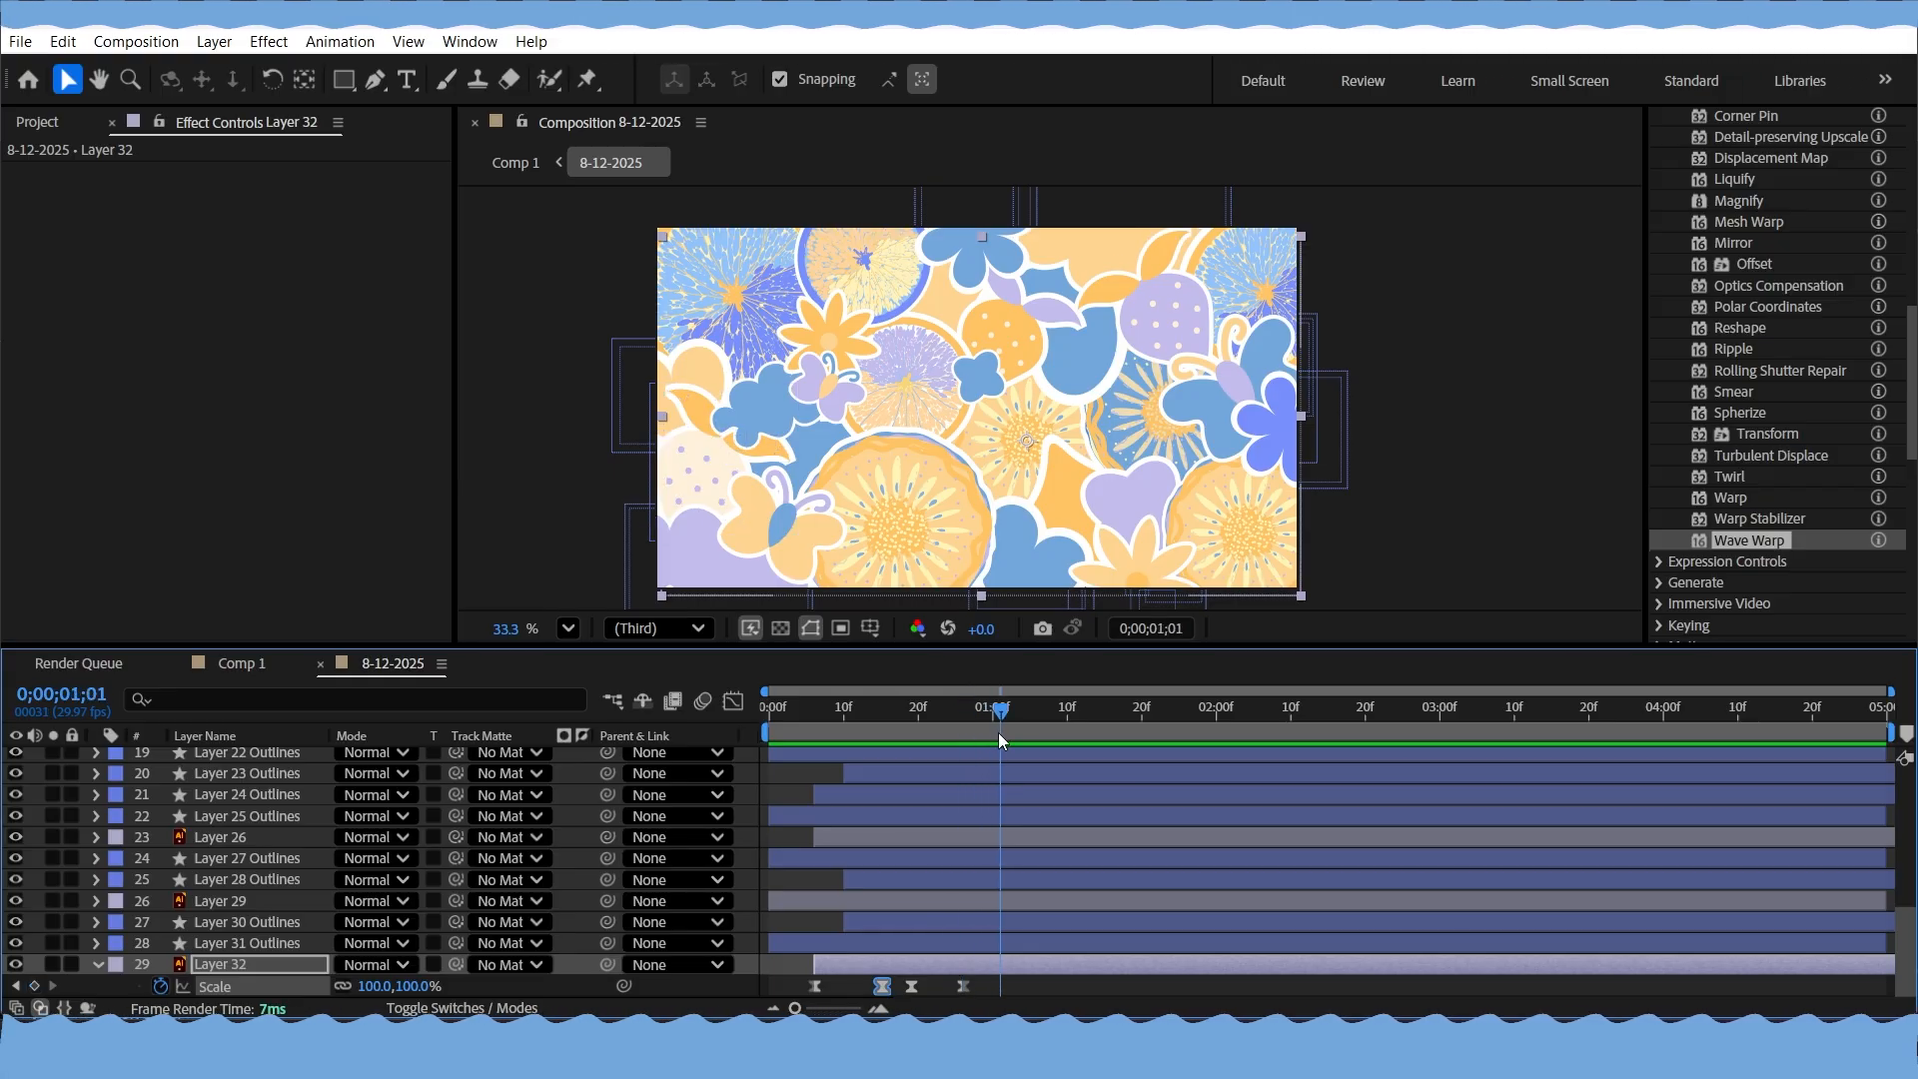
{"action": "key", "text": "ctrl+v"}
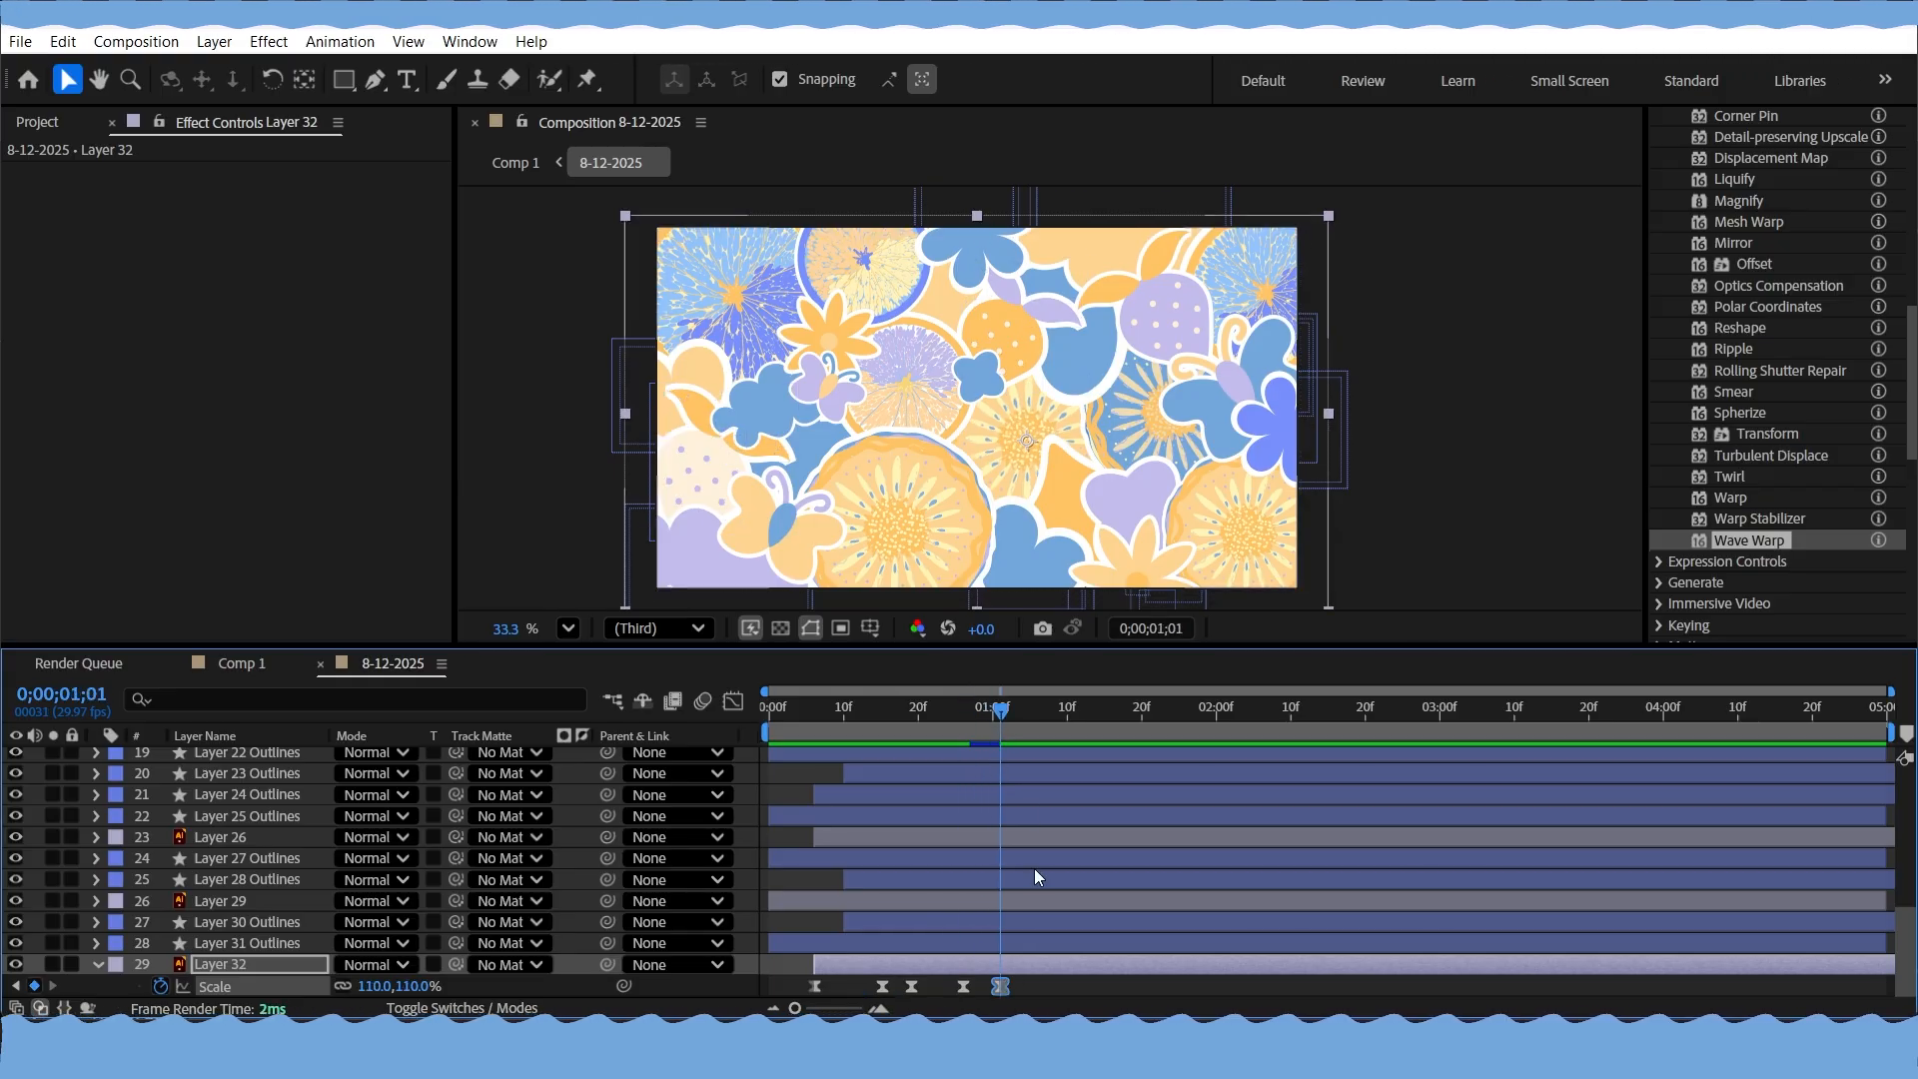
{"action": "left_click", "coordinate": [815, 986]}
{"action": "left_click_drag", "start_coordinate": [991, 721], "coordinate": [807, 751]}
{"action": "key", "text": "ctrl+v"}
Preview the animation with Layer 32 scaling back out
{"action": "key", "text": "space"}
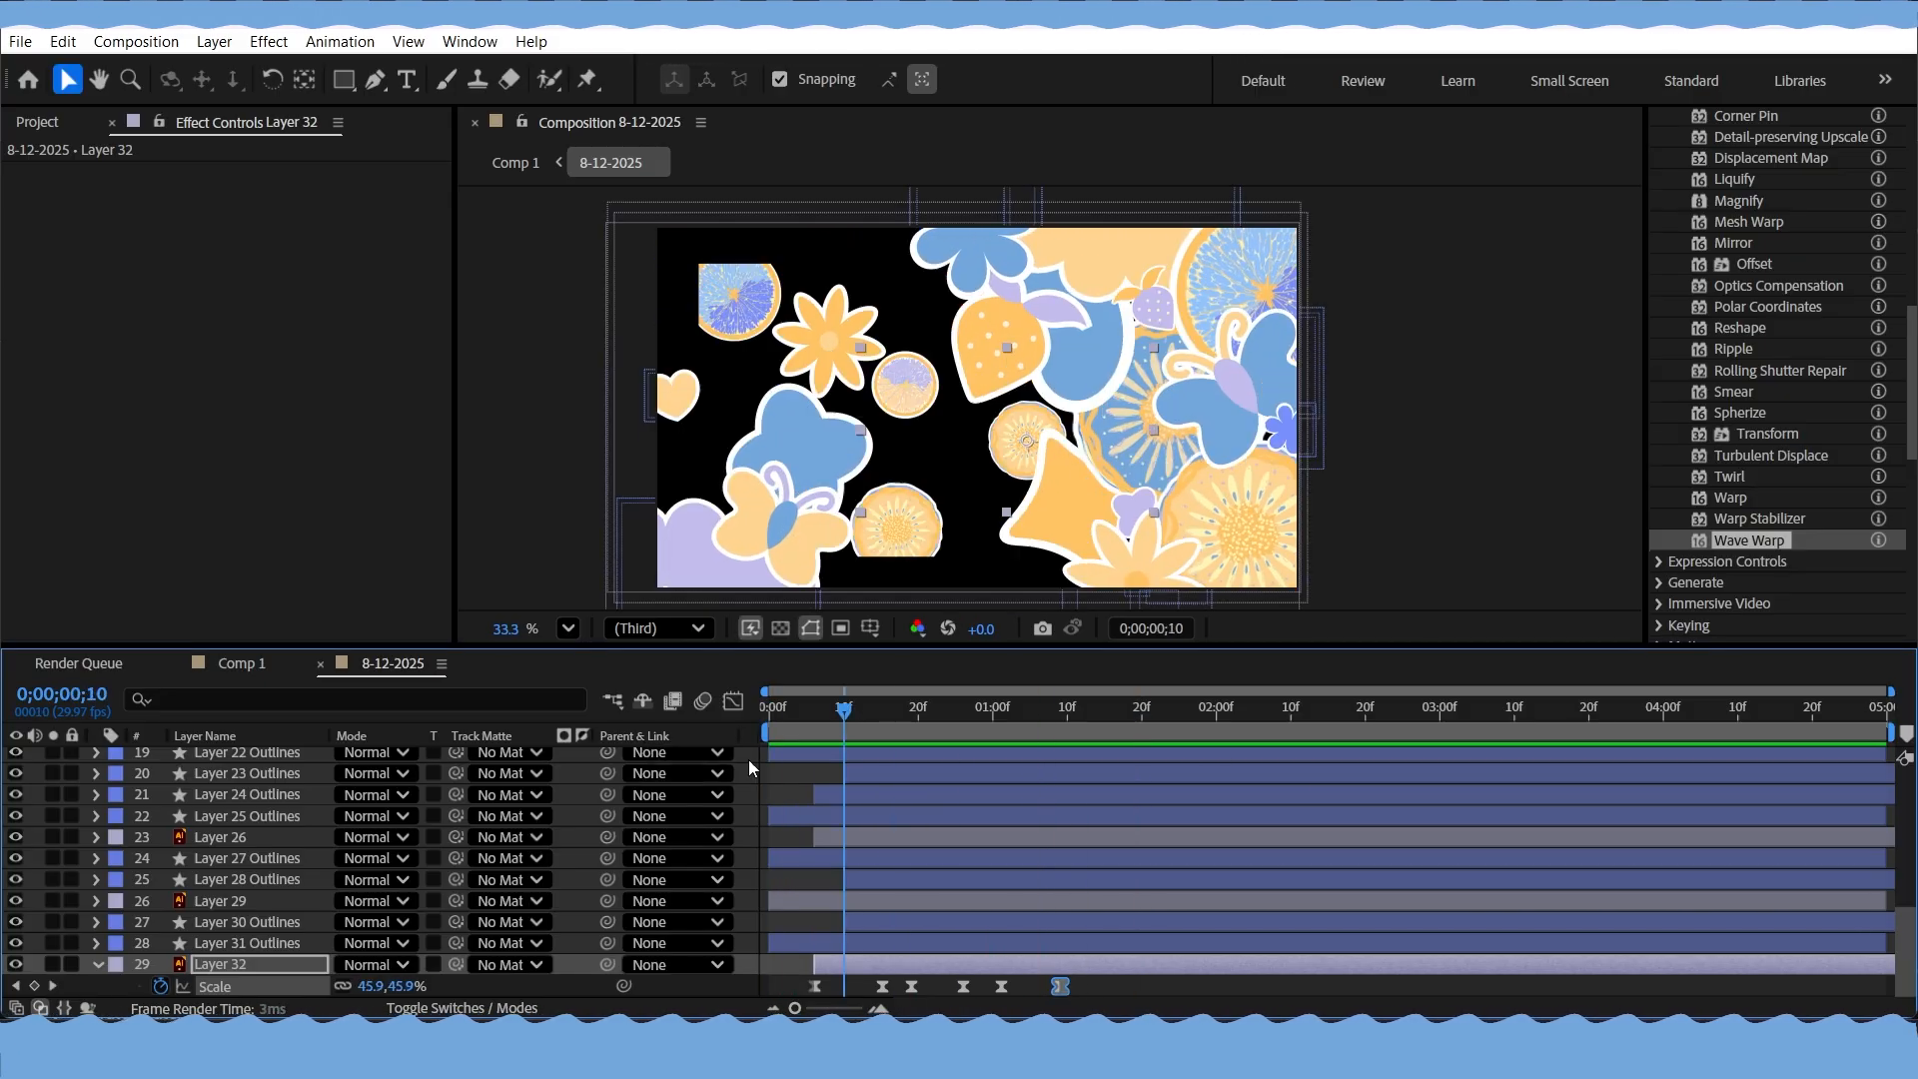
{"action": "key", "text": "space"}
{"action": "key", "text": "space"}
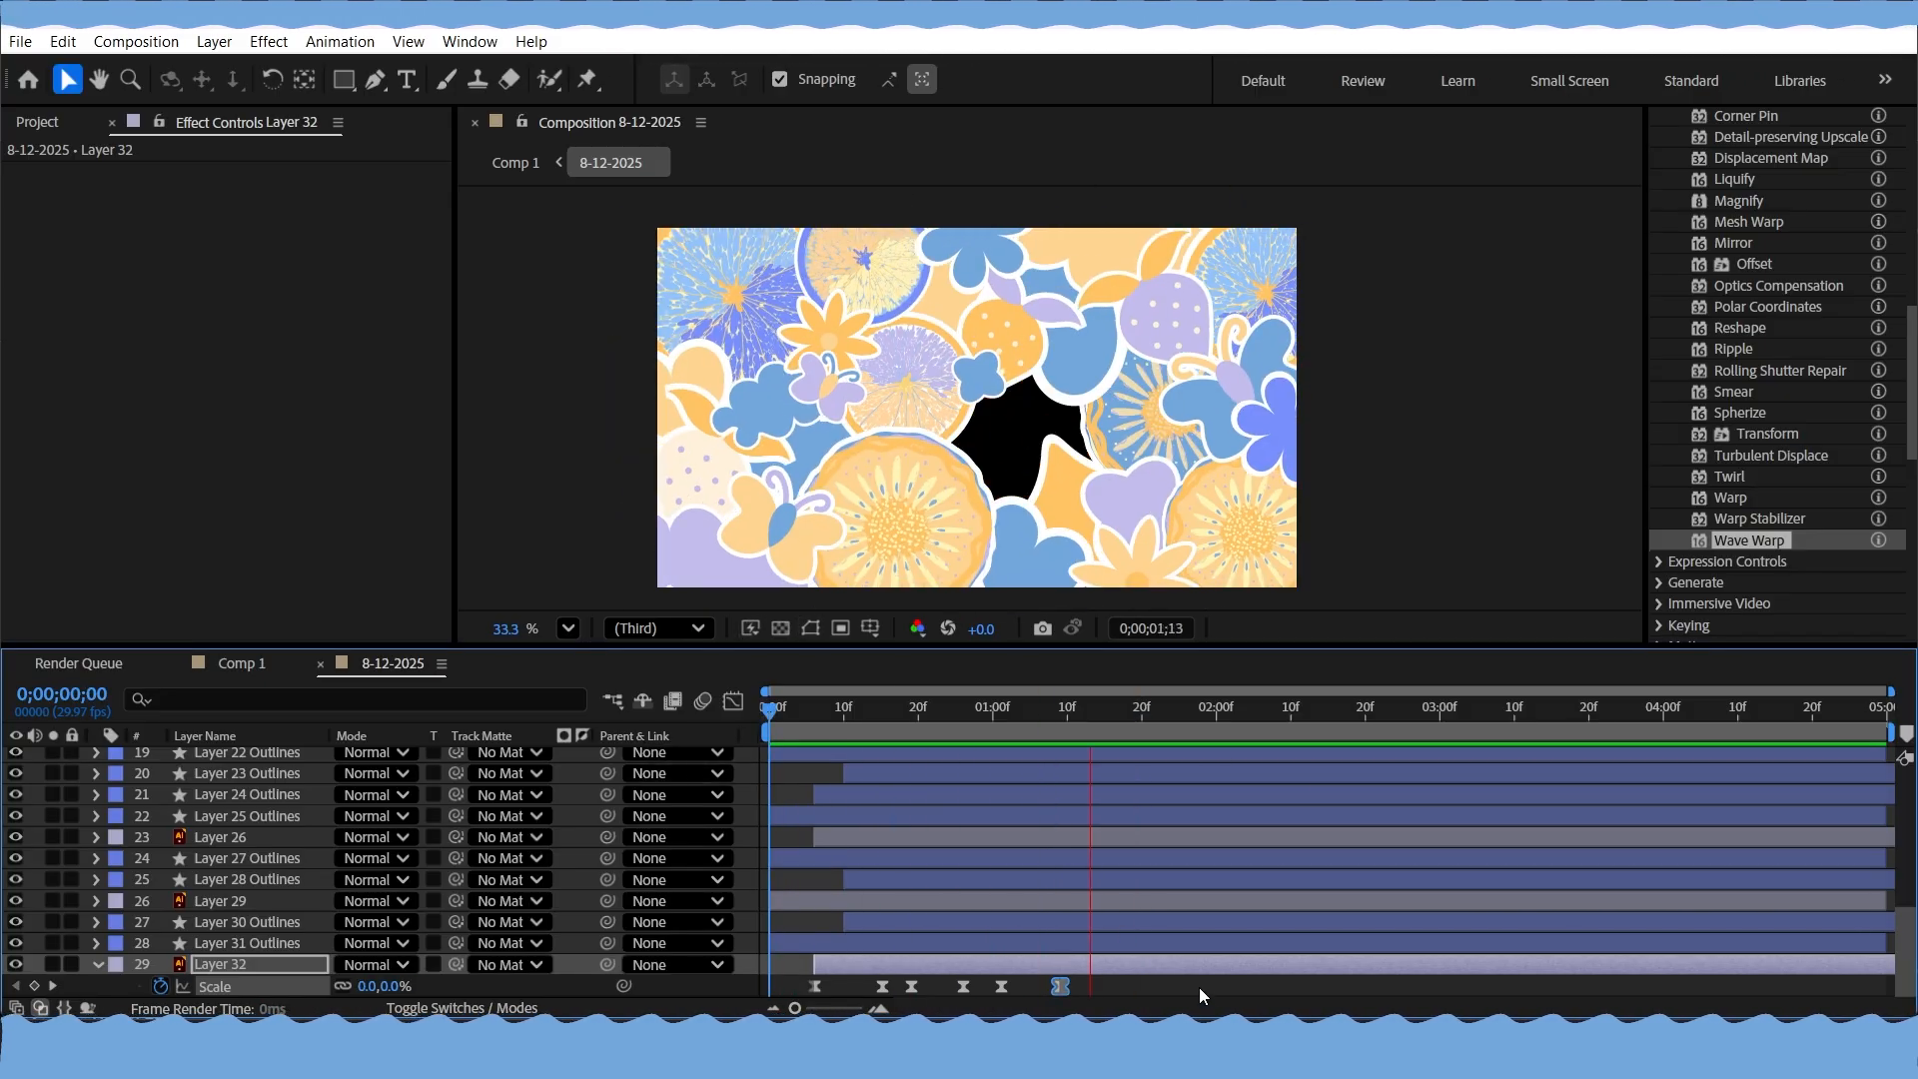
{"action": "left_click", "coordinate": [1115, 713]}
{"action": "key", "text": "space"}
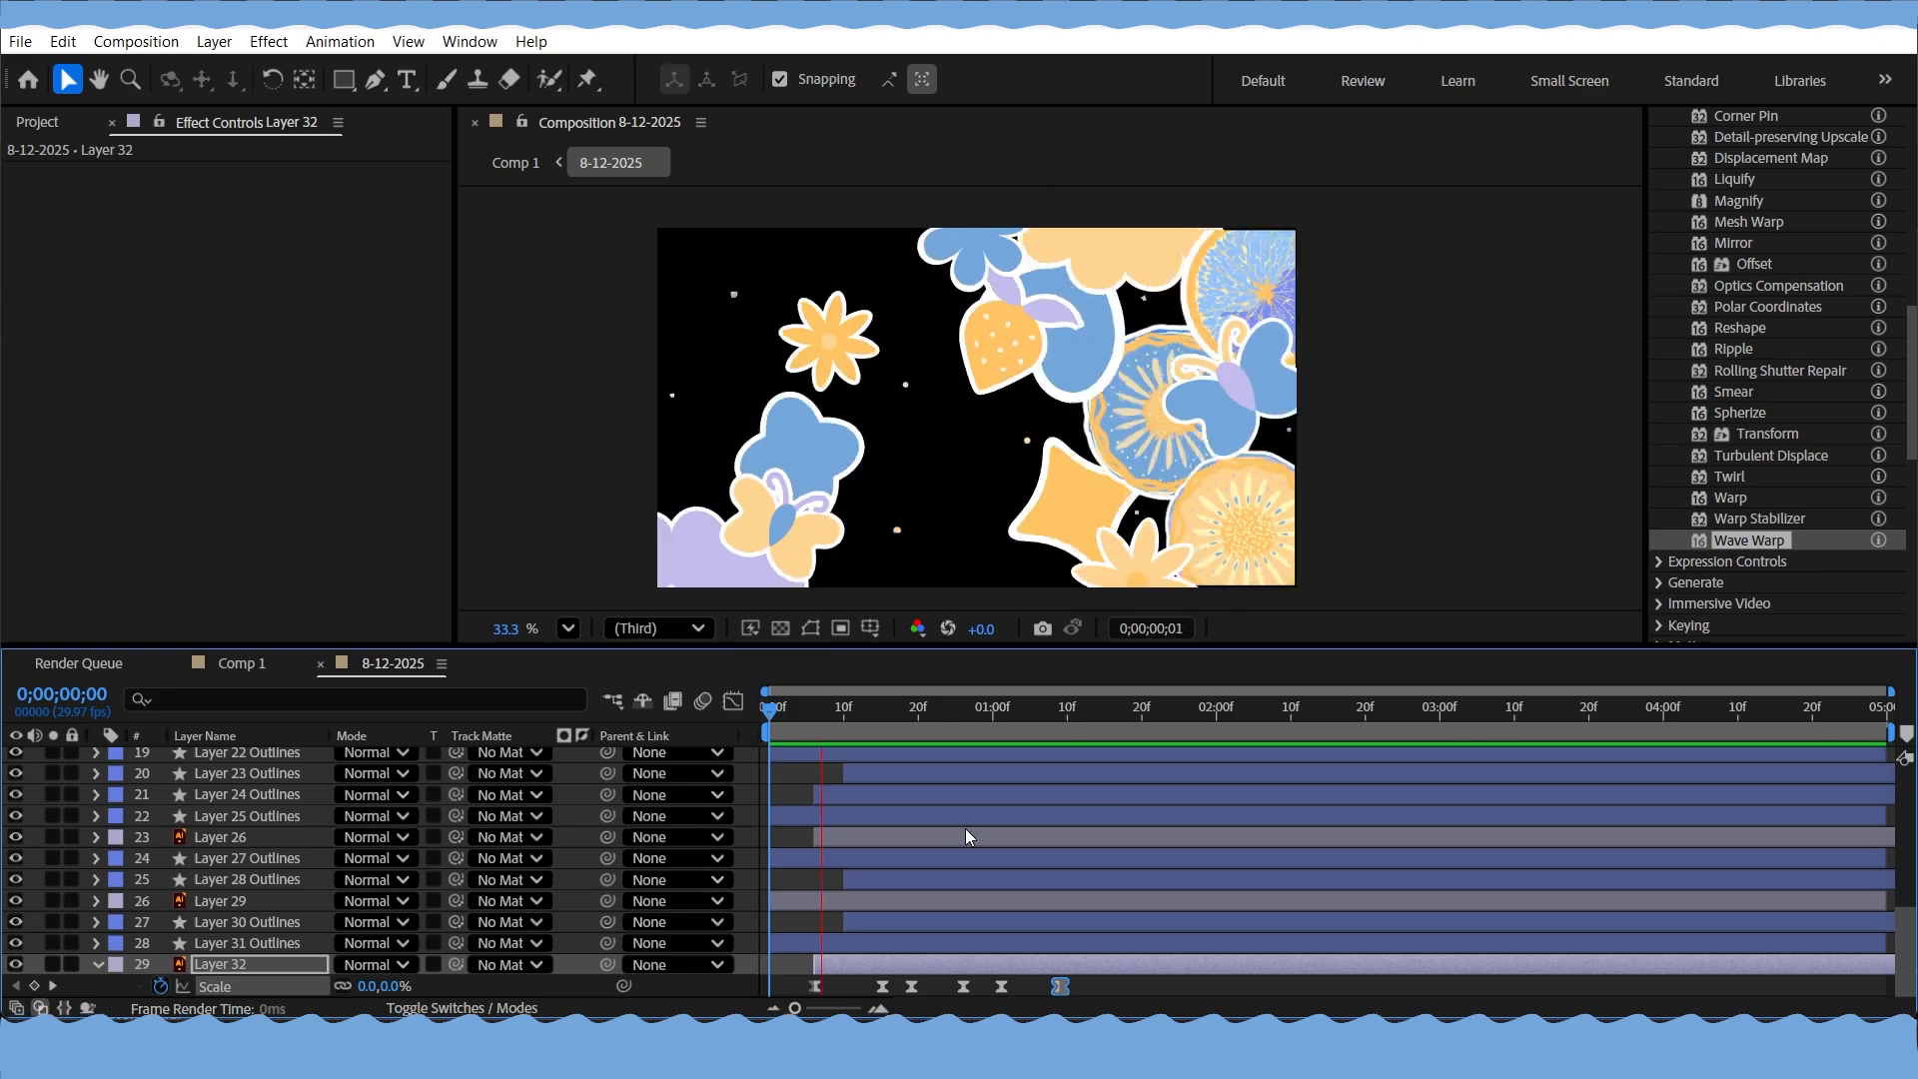
{"action": "key", "text": "space"}
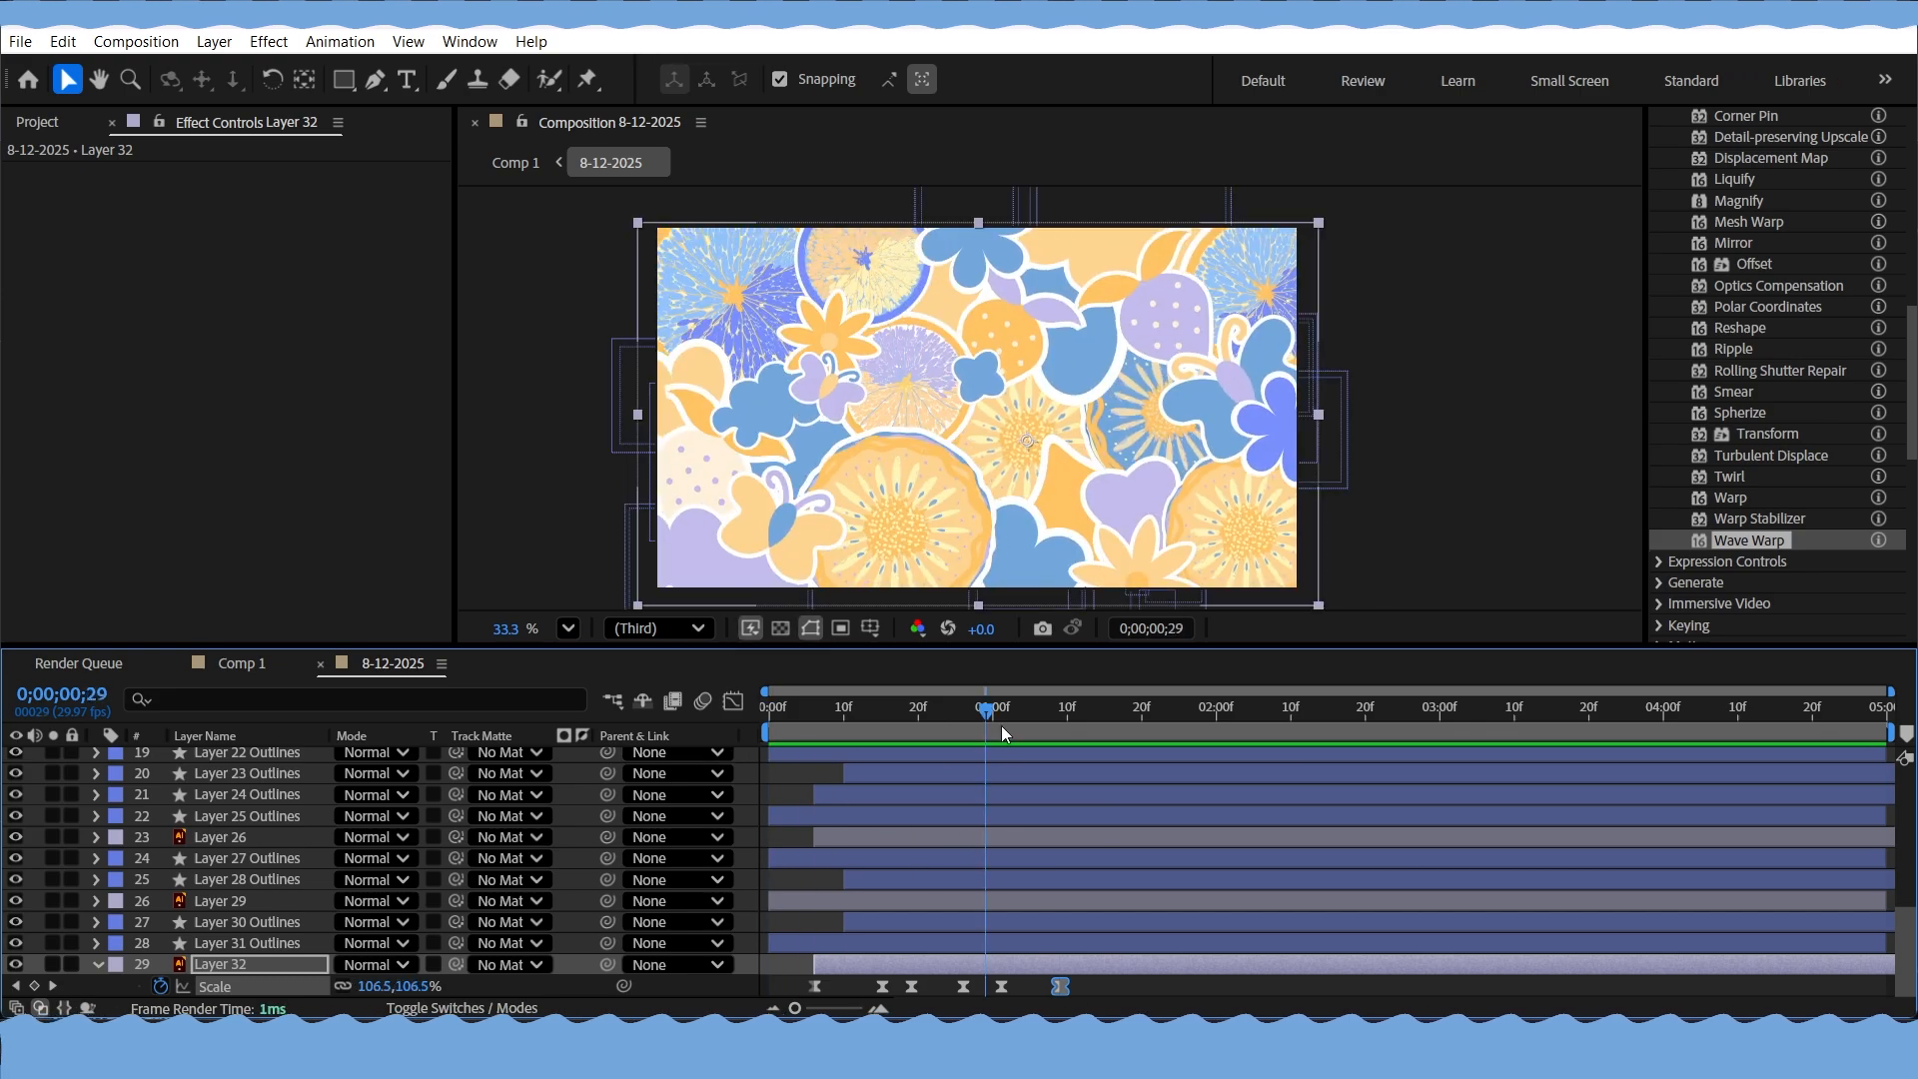
Move Layer 32's fifth and sixth Scale keyframes earlier, to about 0;00;00;29 and 0;00;01;05
{"action": "left_click", "coordinate": [963, 709]}
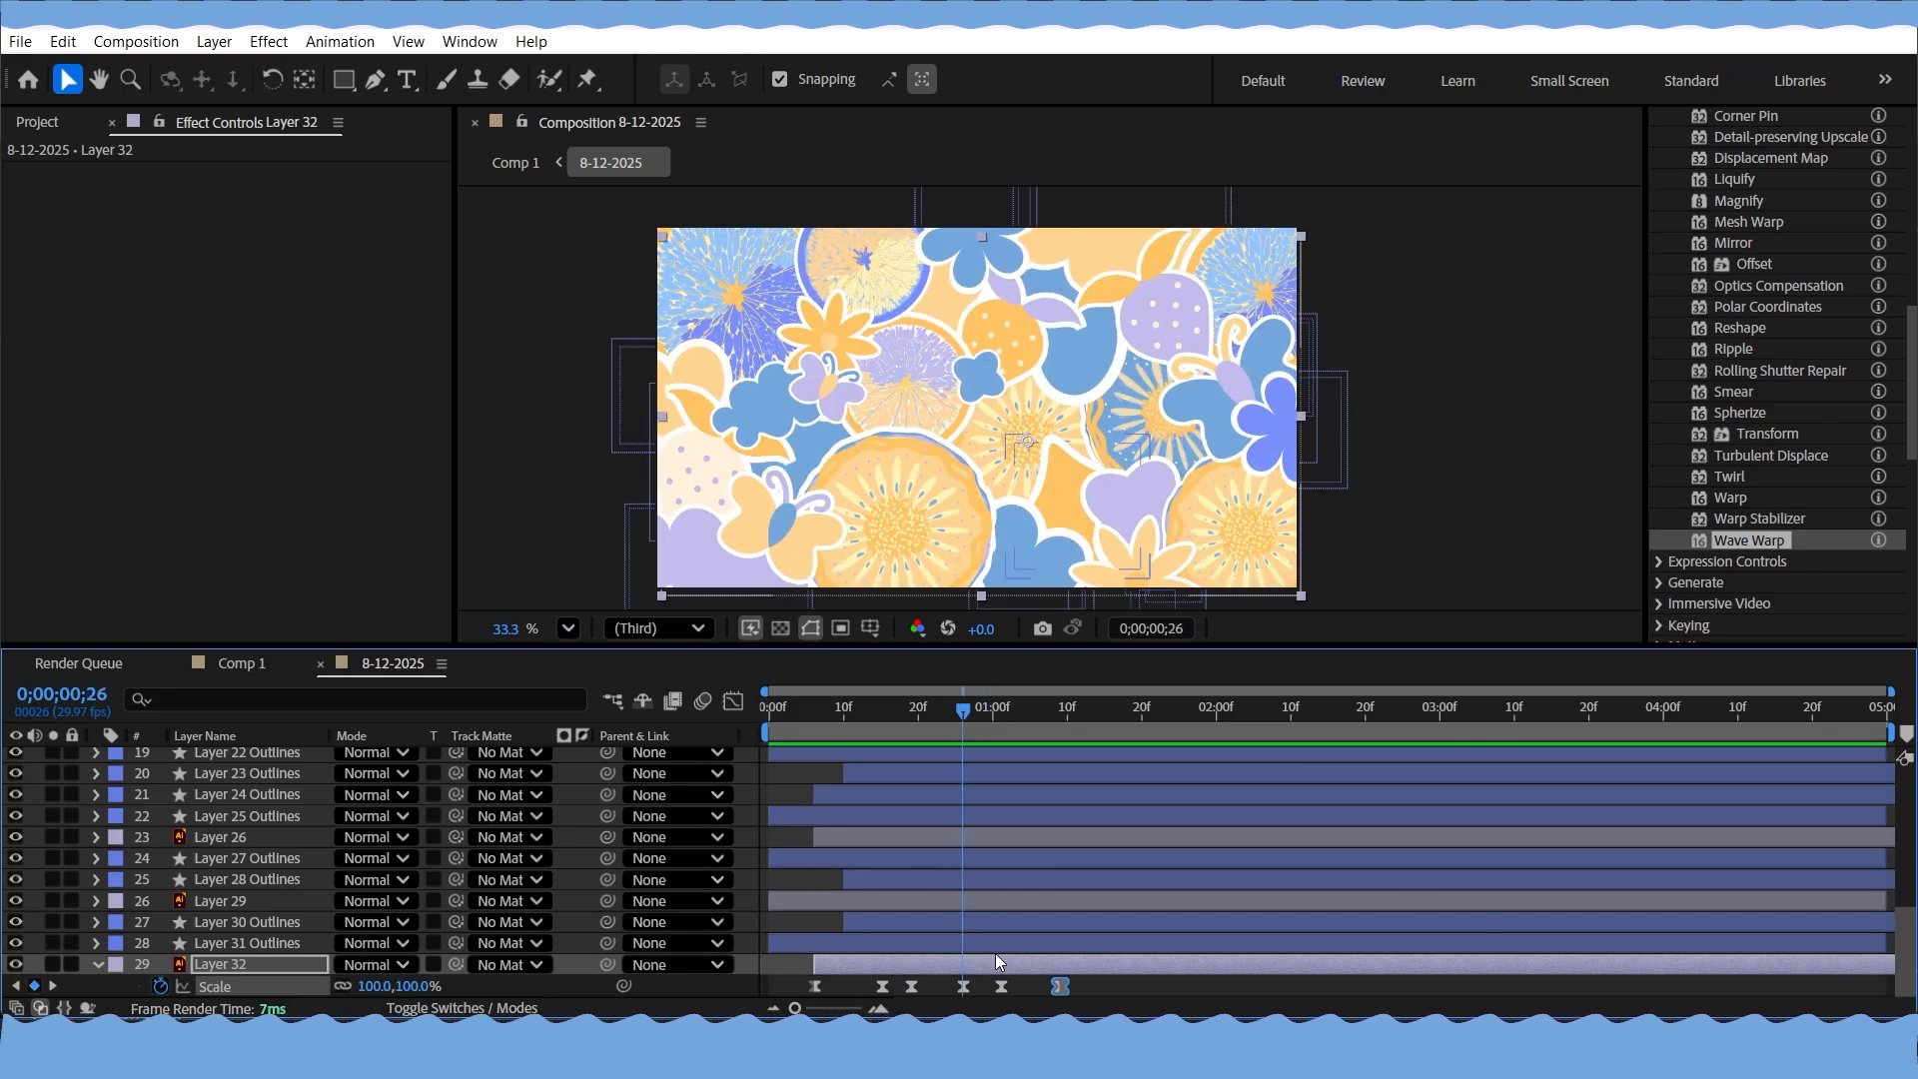
{"action": "left_click", "coordinate": [1001, 987]}
{"action": "left_click_drag", "start_coordinate": [1003, 987], "coordinate": [1034, 987]}
Replay the composition from the first frame to check Layer 32's retimed closing keyframes
{"action": "left_click_drag", "start_coordinate": [963, 709], "coordinate": [722, 722]}
{"action": "key", "text": "space"}
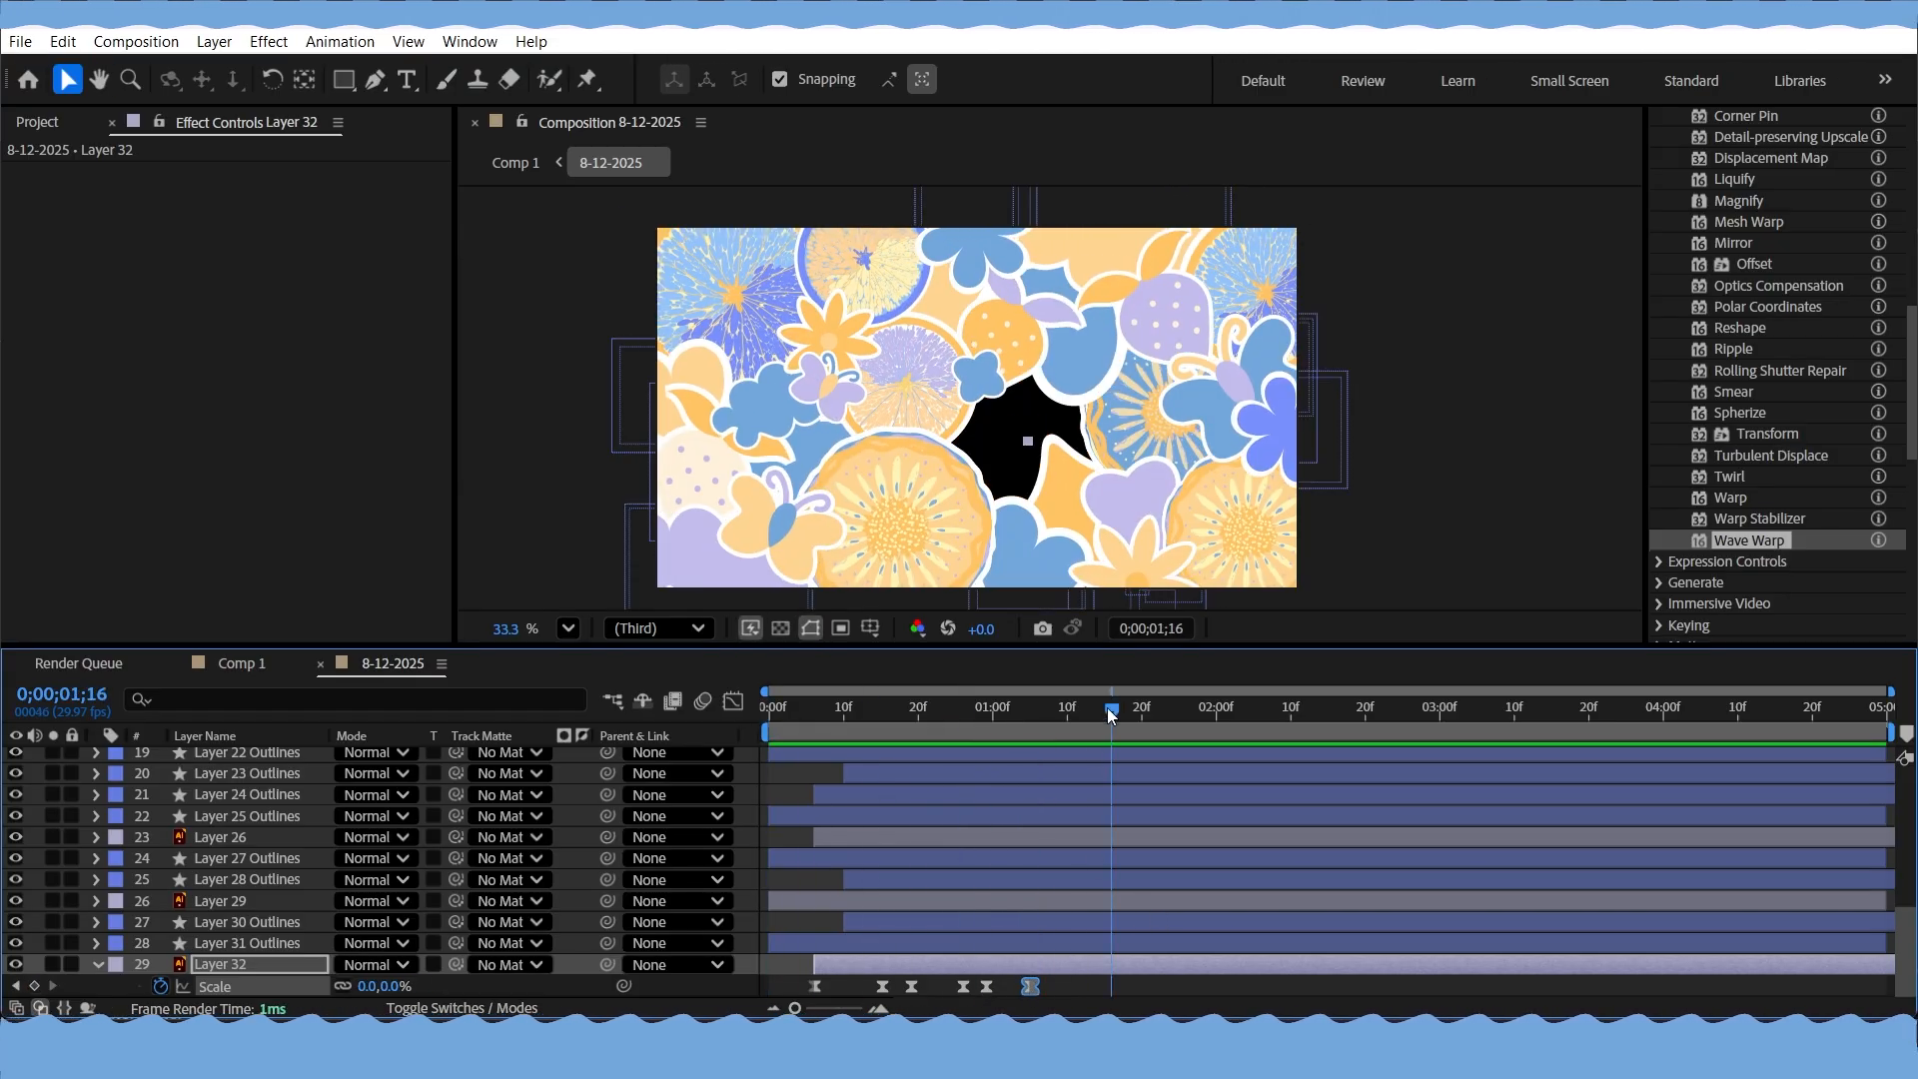
{"action": "key", "text": "space"}
{"action": "key", "text": "space"}
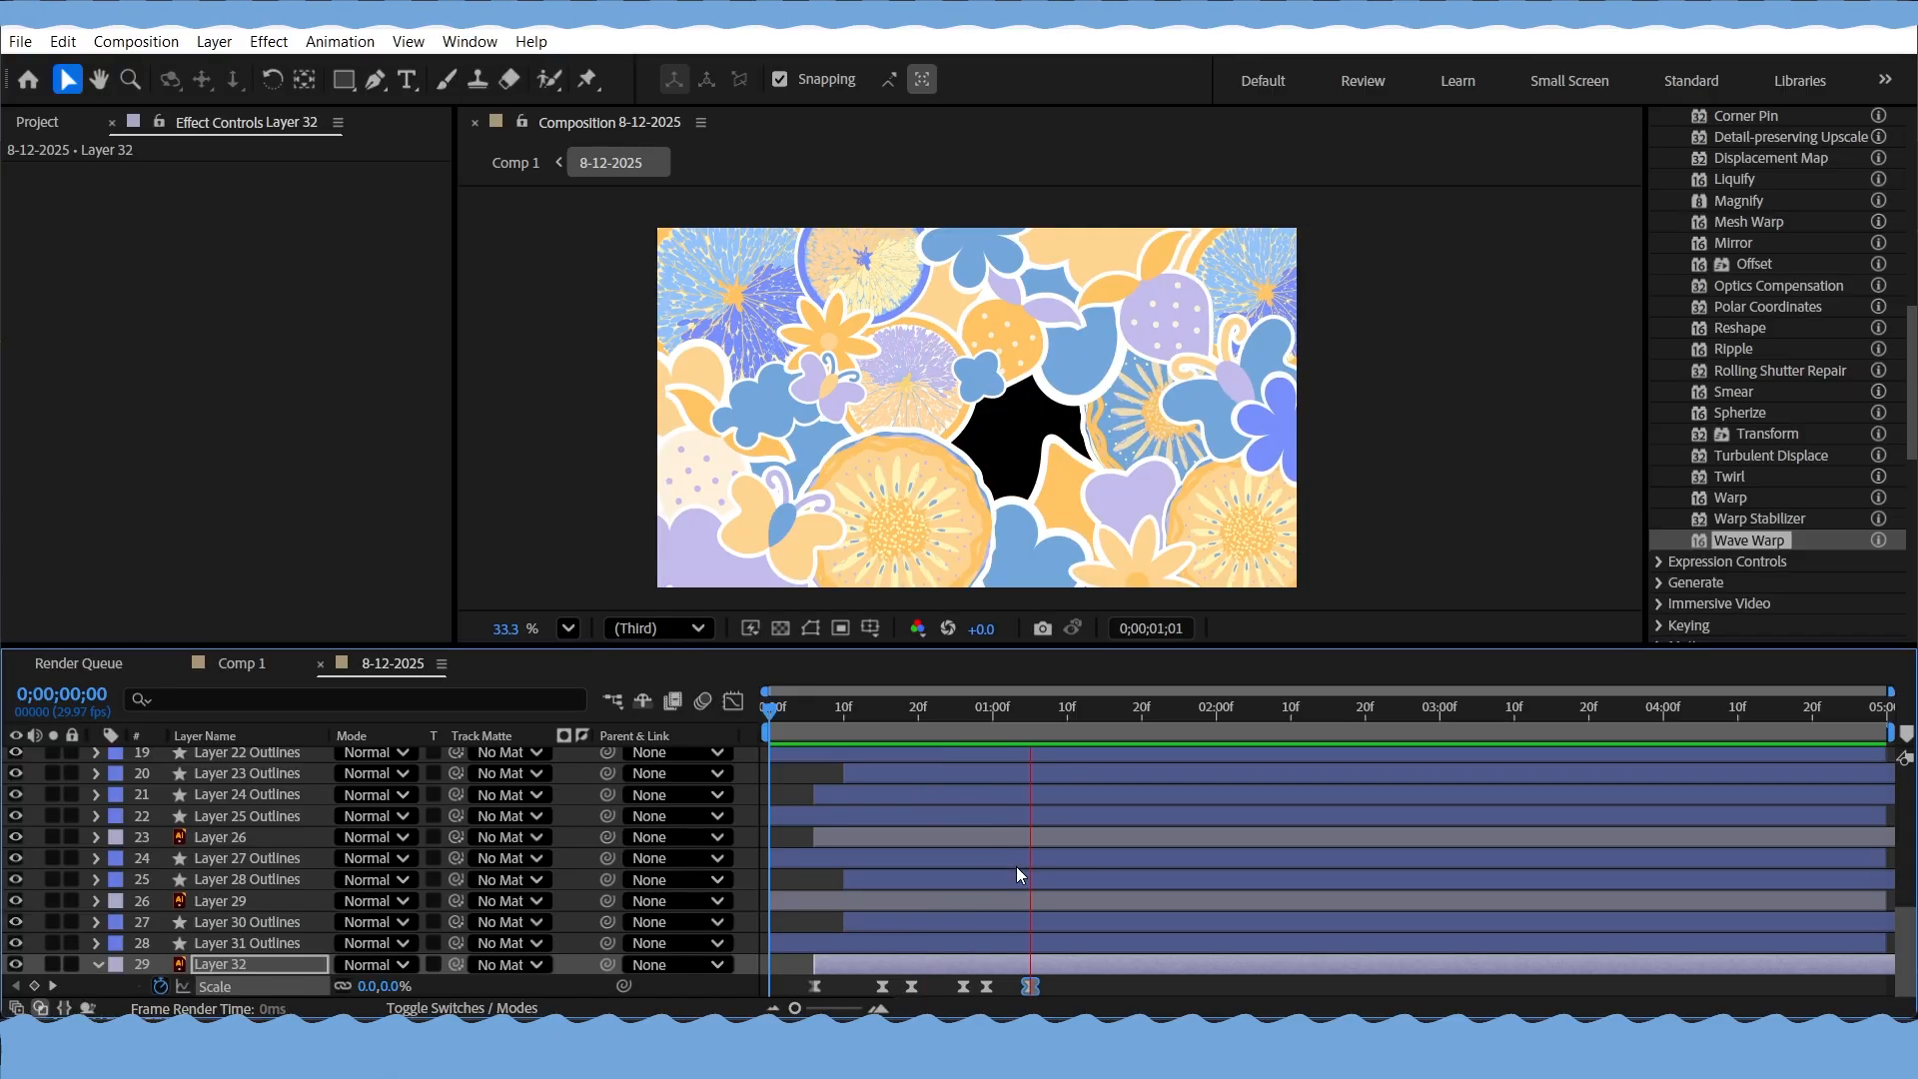
Copy Layer 32's last three Scale keyframes onto Layer 31 Outlines, starting at 0;00;00;20
{"action": "left_click_drag", "start_coordinate": [1071, 993], "coordinate": [955, 993]}
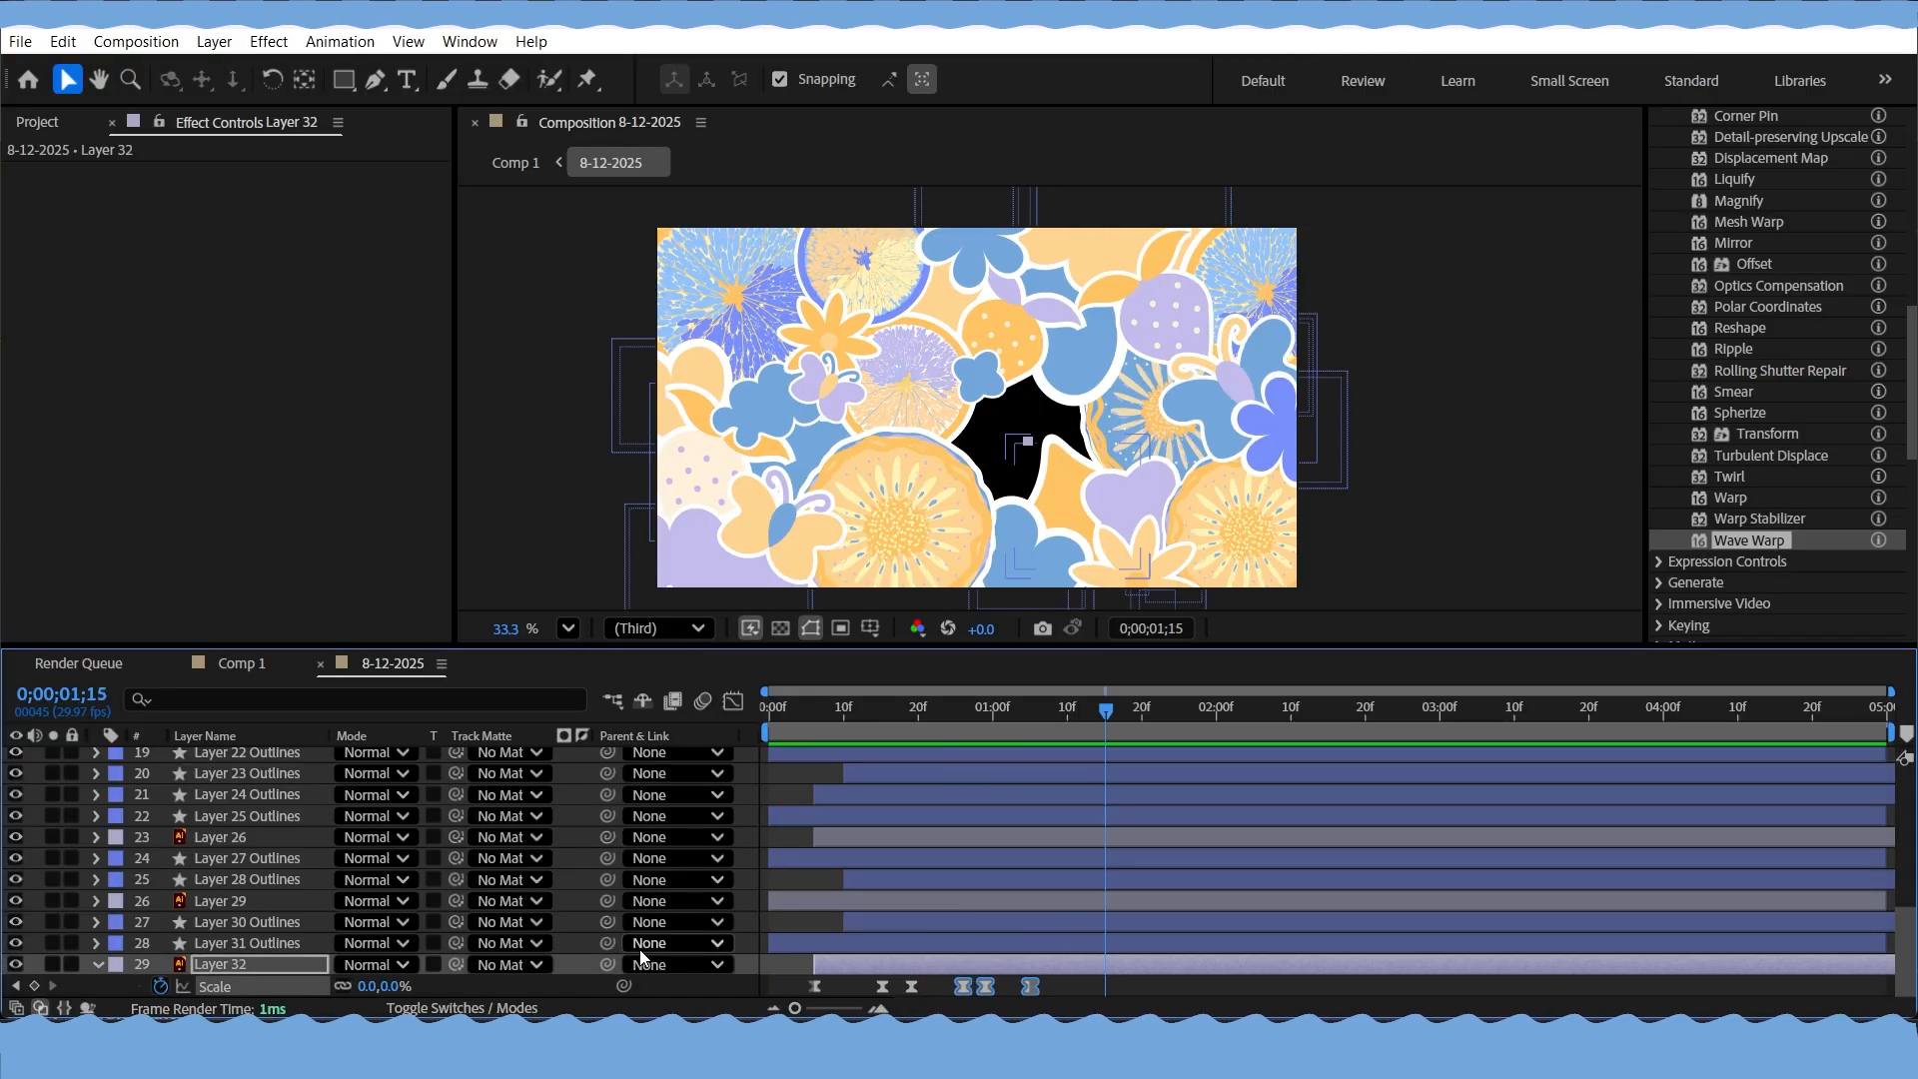
{"action": "left_click", "coordinate": [95, 963]}
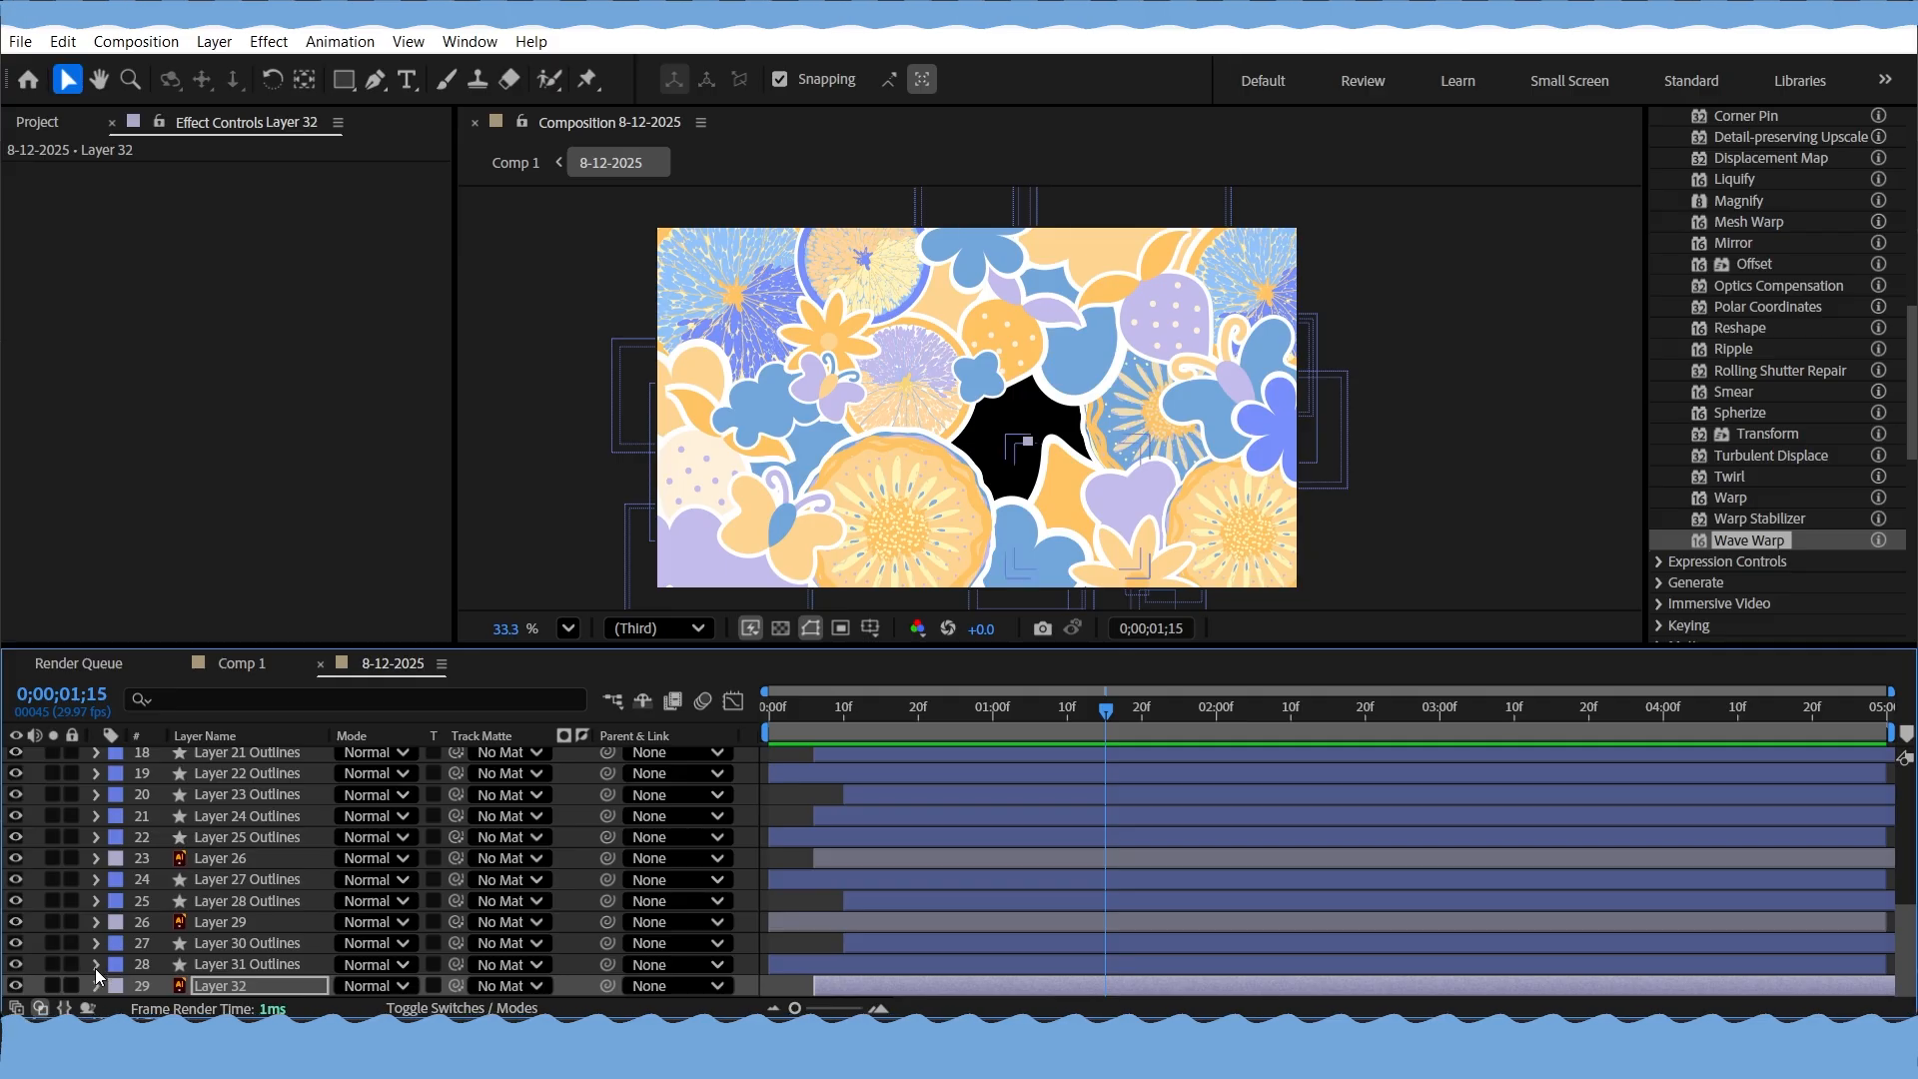
{"action": "left_click", "coordinate": [92, 984]}
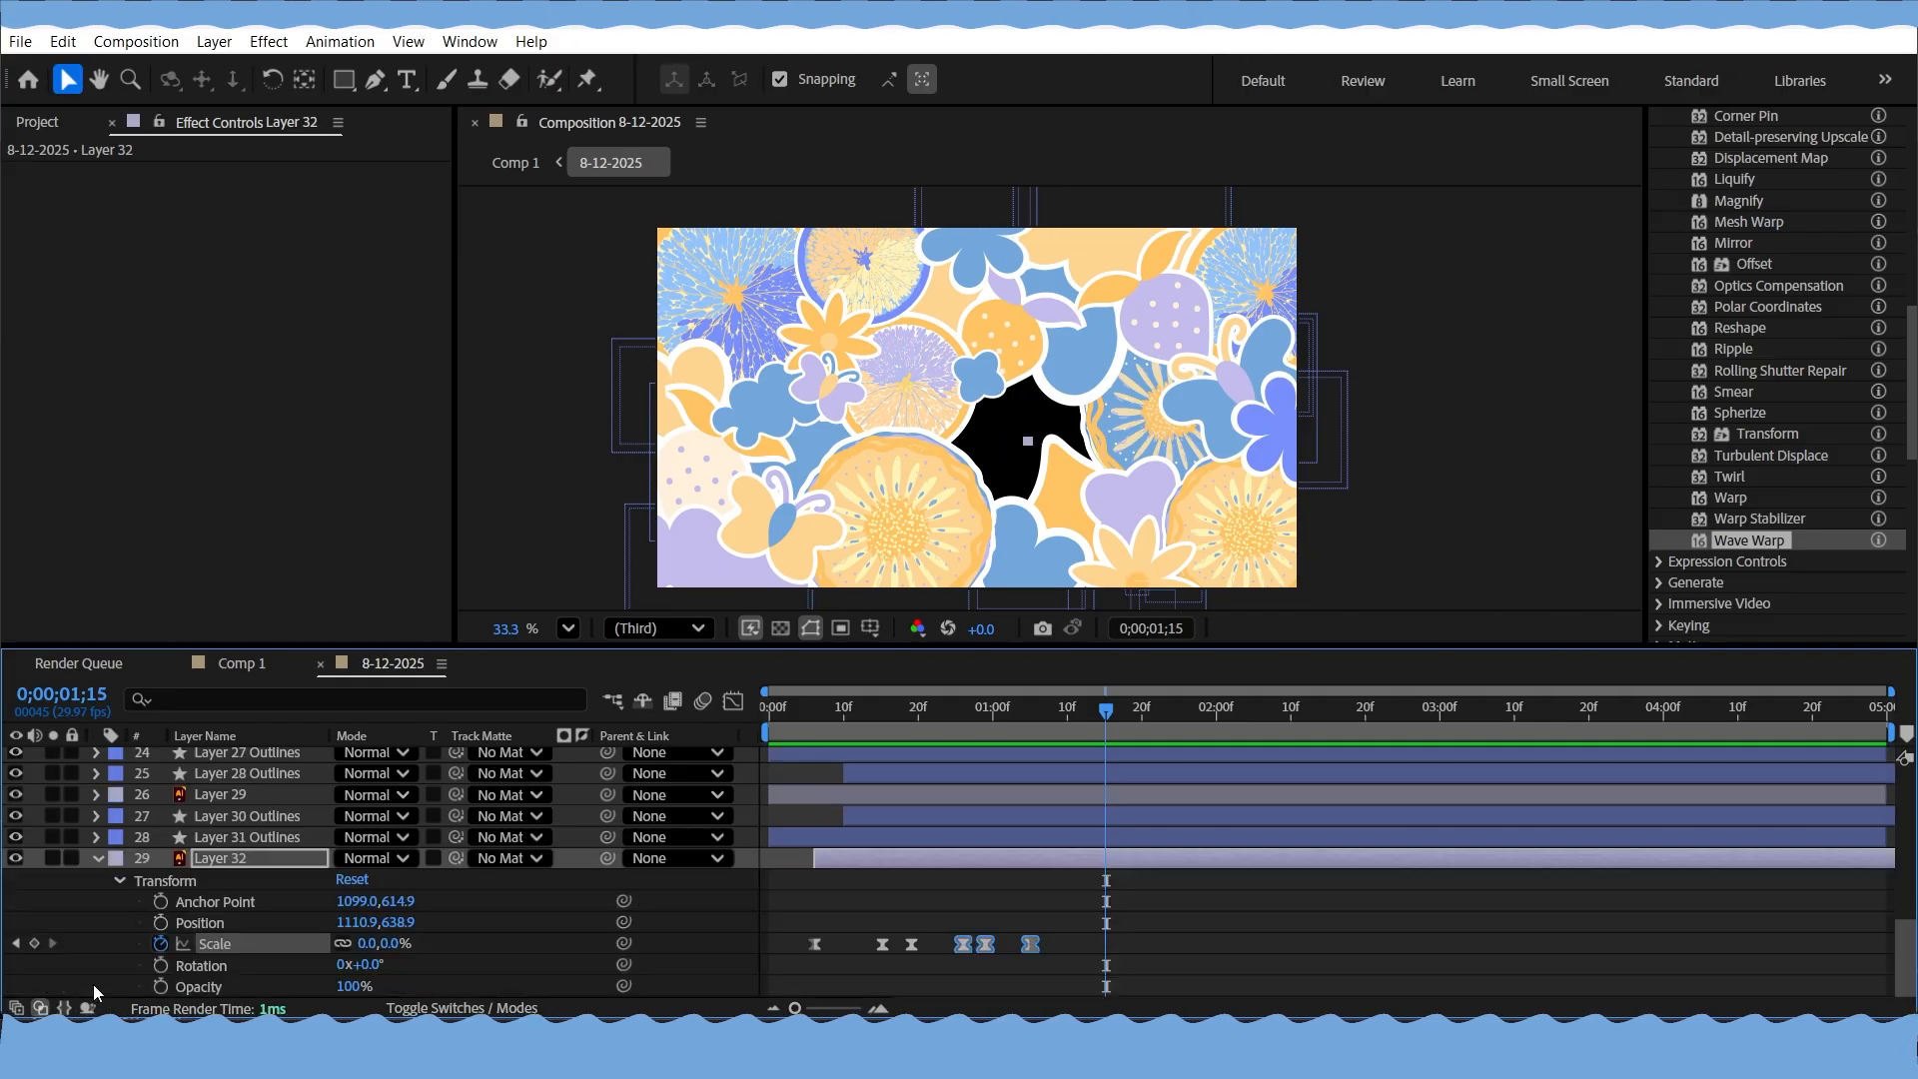
{"action": "left_click", "coordinate": [95, 857]}
{"action": "left_click_drag", "start_coordinate": [1106, 710], "coordinate": [764, 937]}
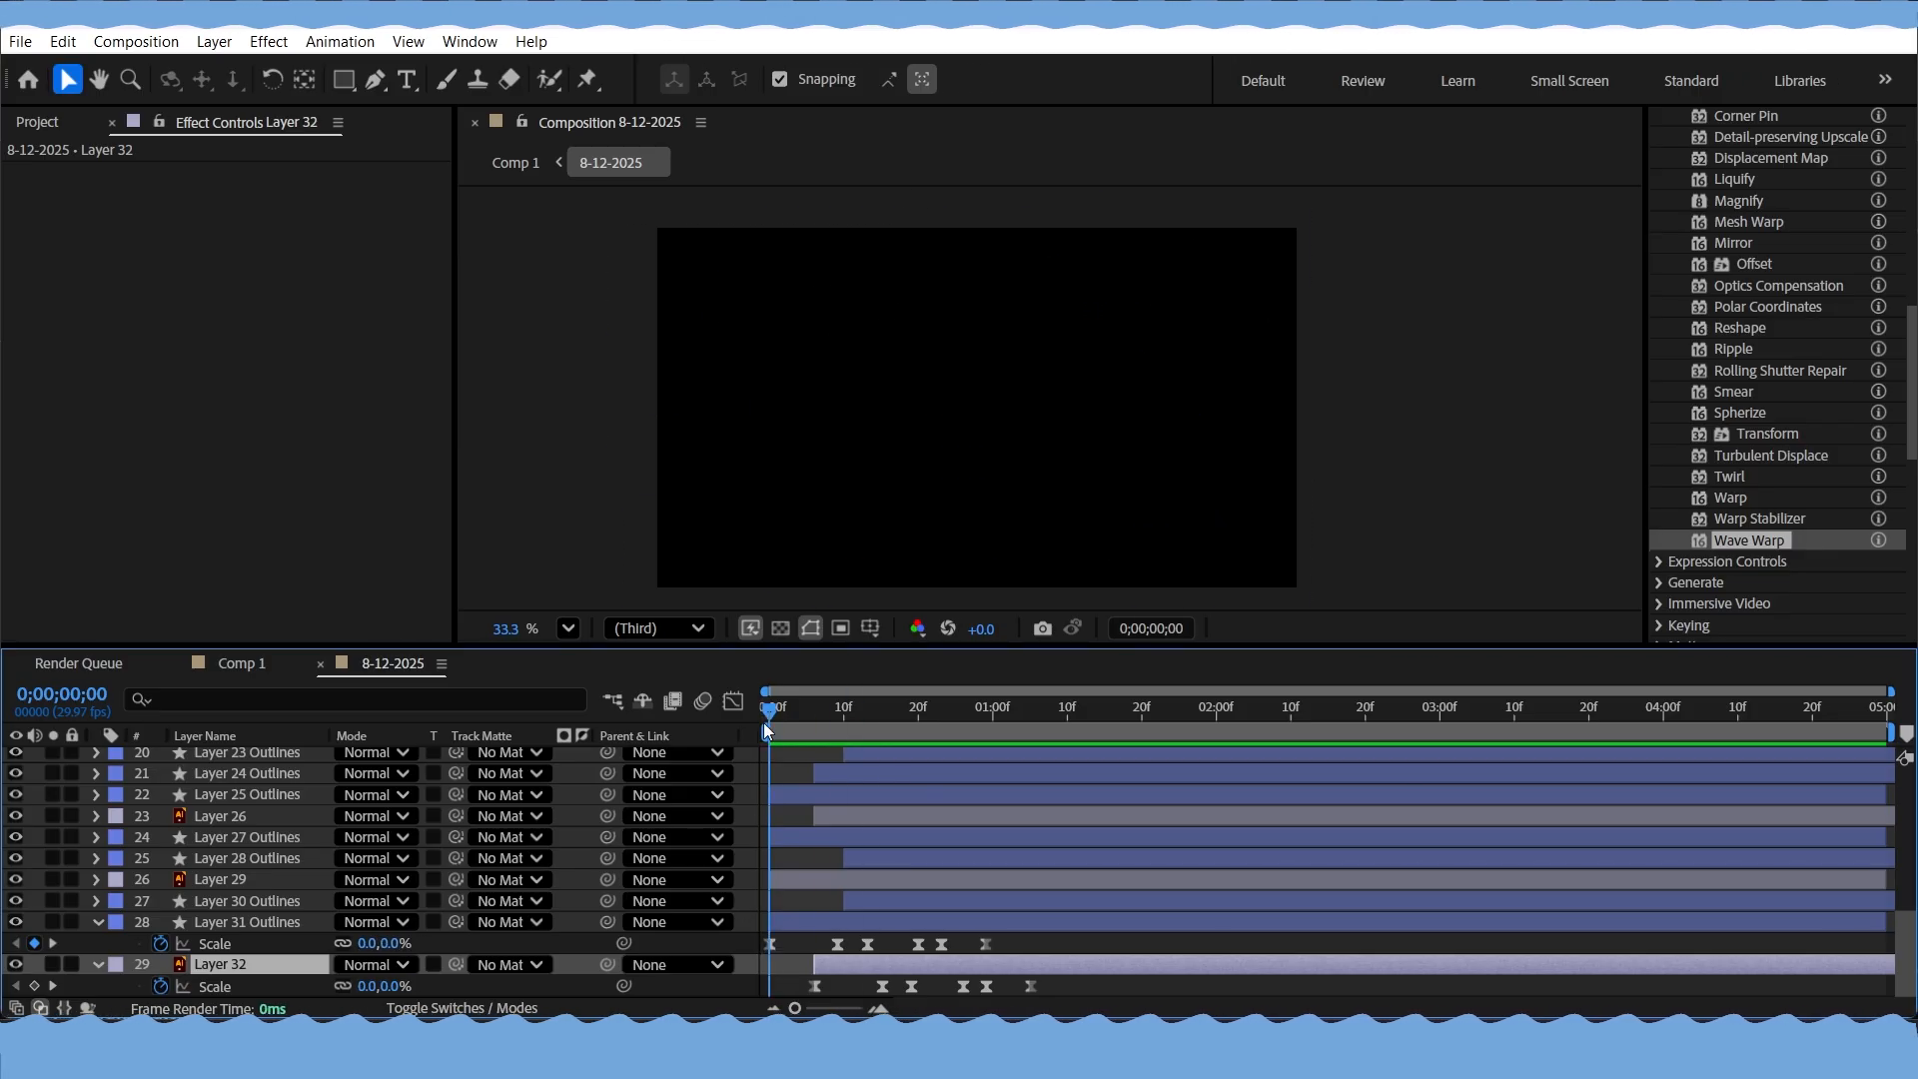
Reveal Layer 30 Outlines' Scale and paste the three closing keyframes there, starting at about 0;00;01;03
{"action": "left_click_drag", "start_coordinate": [766, 717], "coordinate": [977, 843]}
{"action": "left_click_drag", "start_coordinate": [965, 852], "coordinate": [939, 890]}
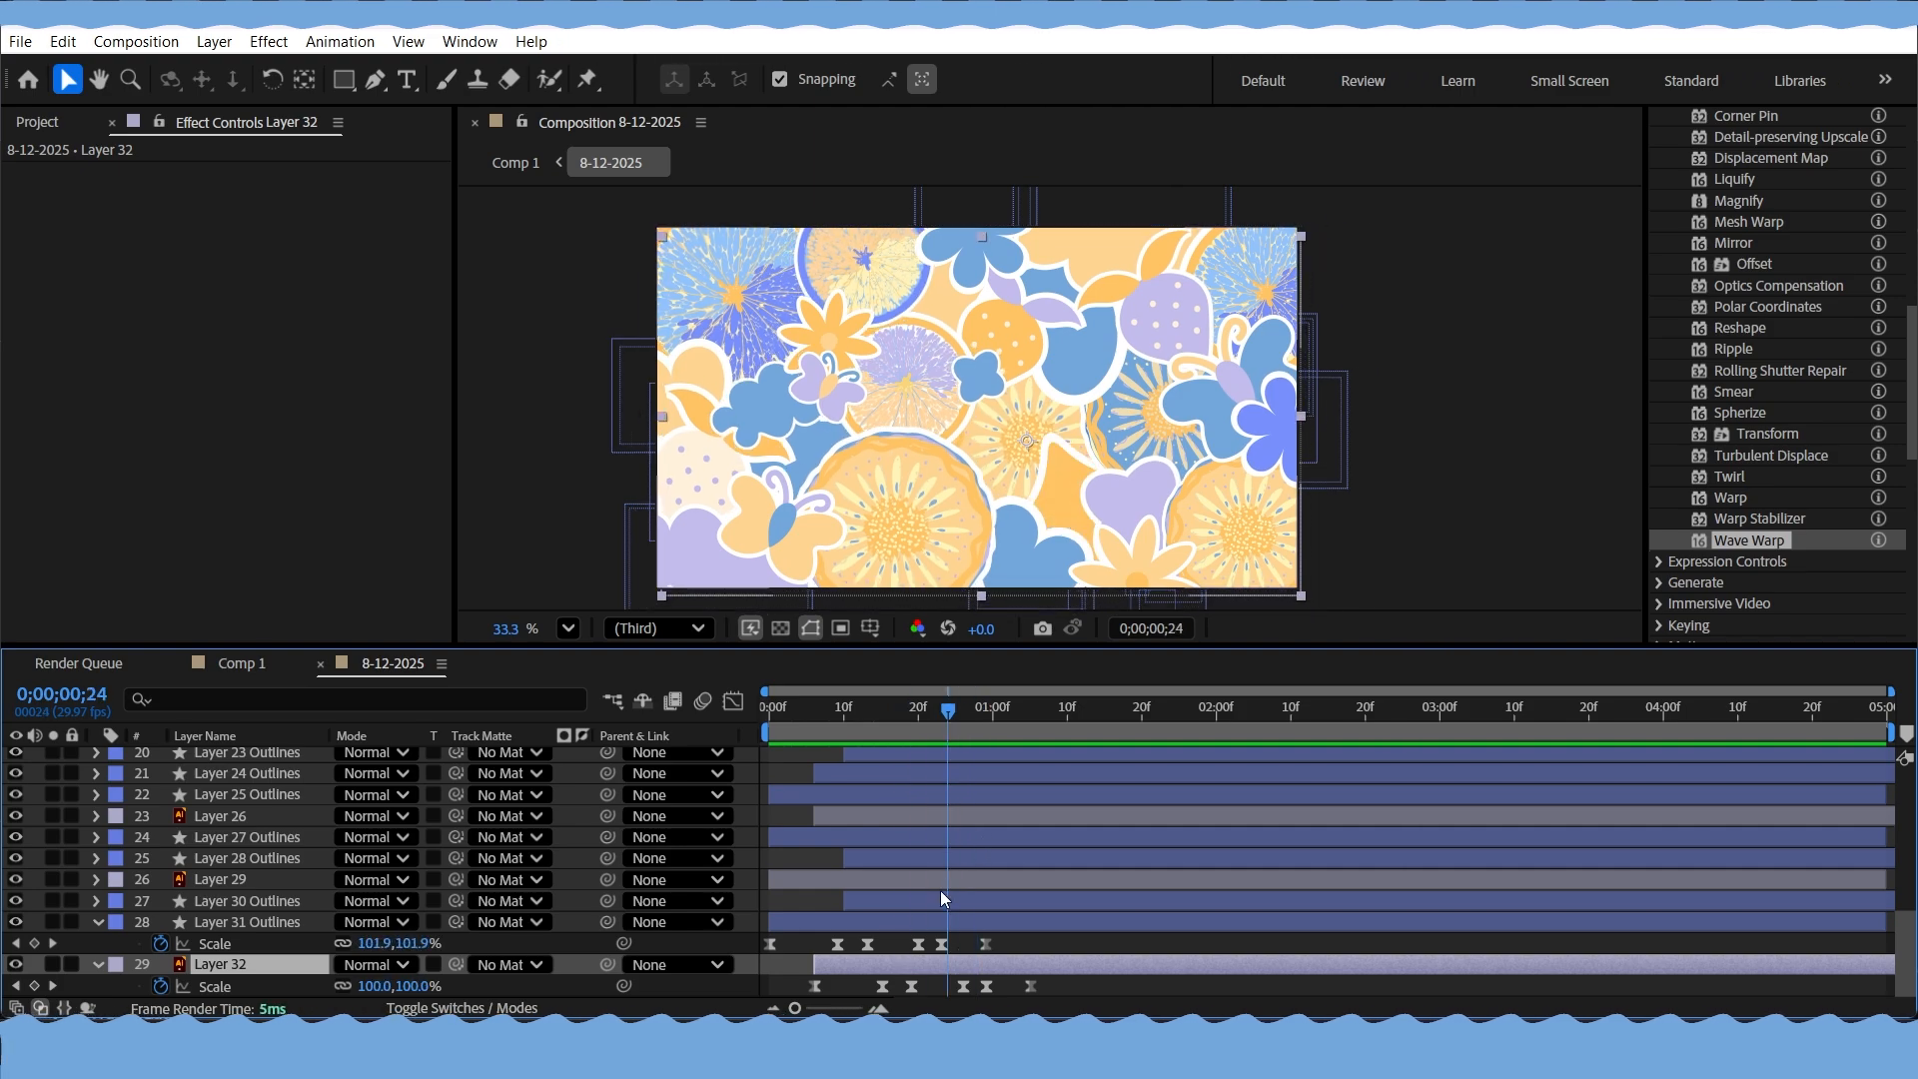
{"action": "left_click", "coordinate": [939, 896]}
{"action": "key", "text": "s"}
{"action": "scroll", "coordinate": [963, 825], "scroll_direction": "down", "scroll_amount": 1}
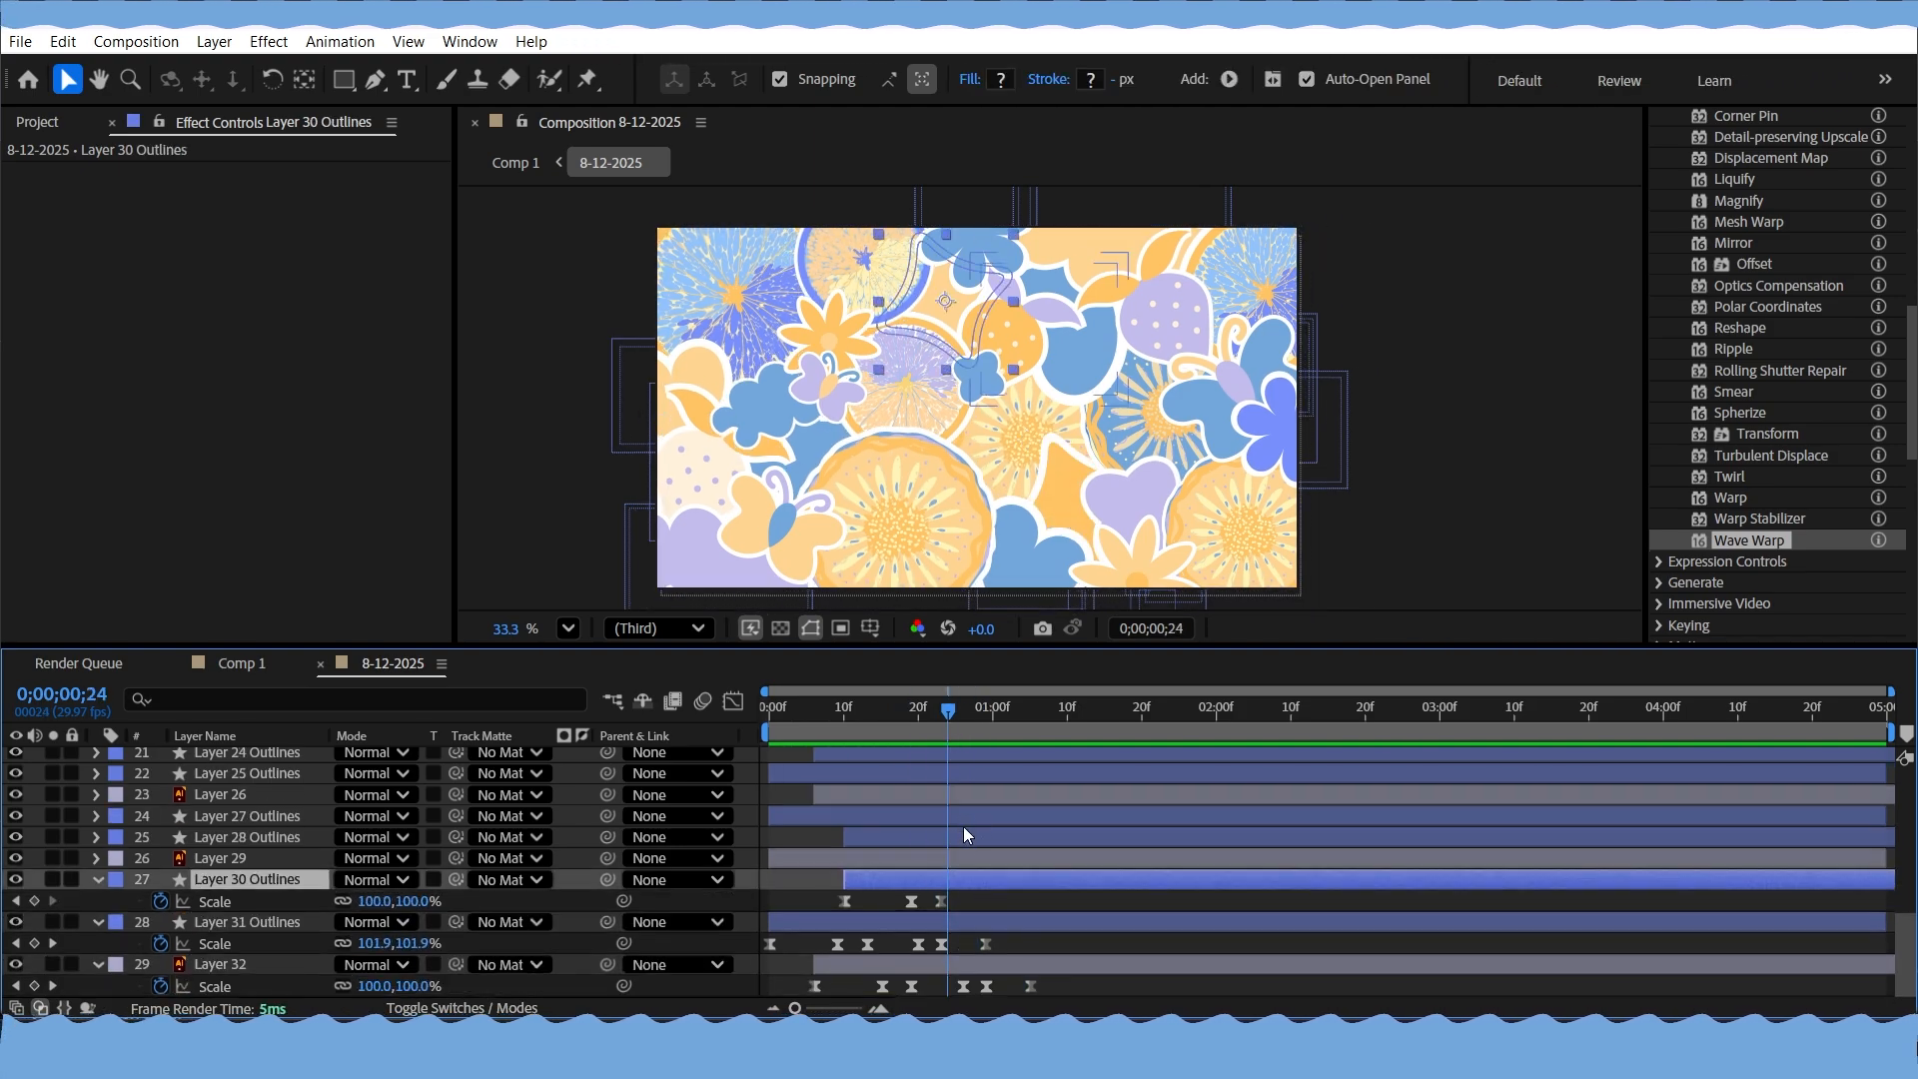
{"action": "left_click", "coordinate": [969, 717]}
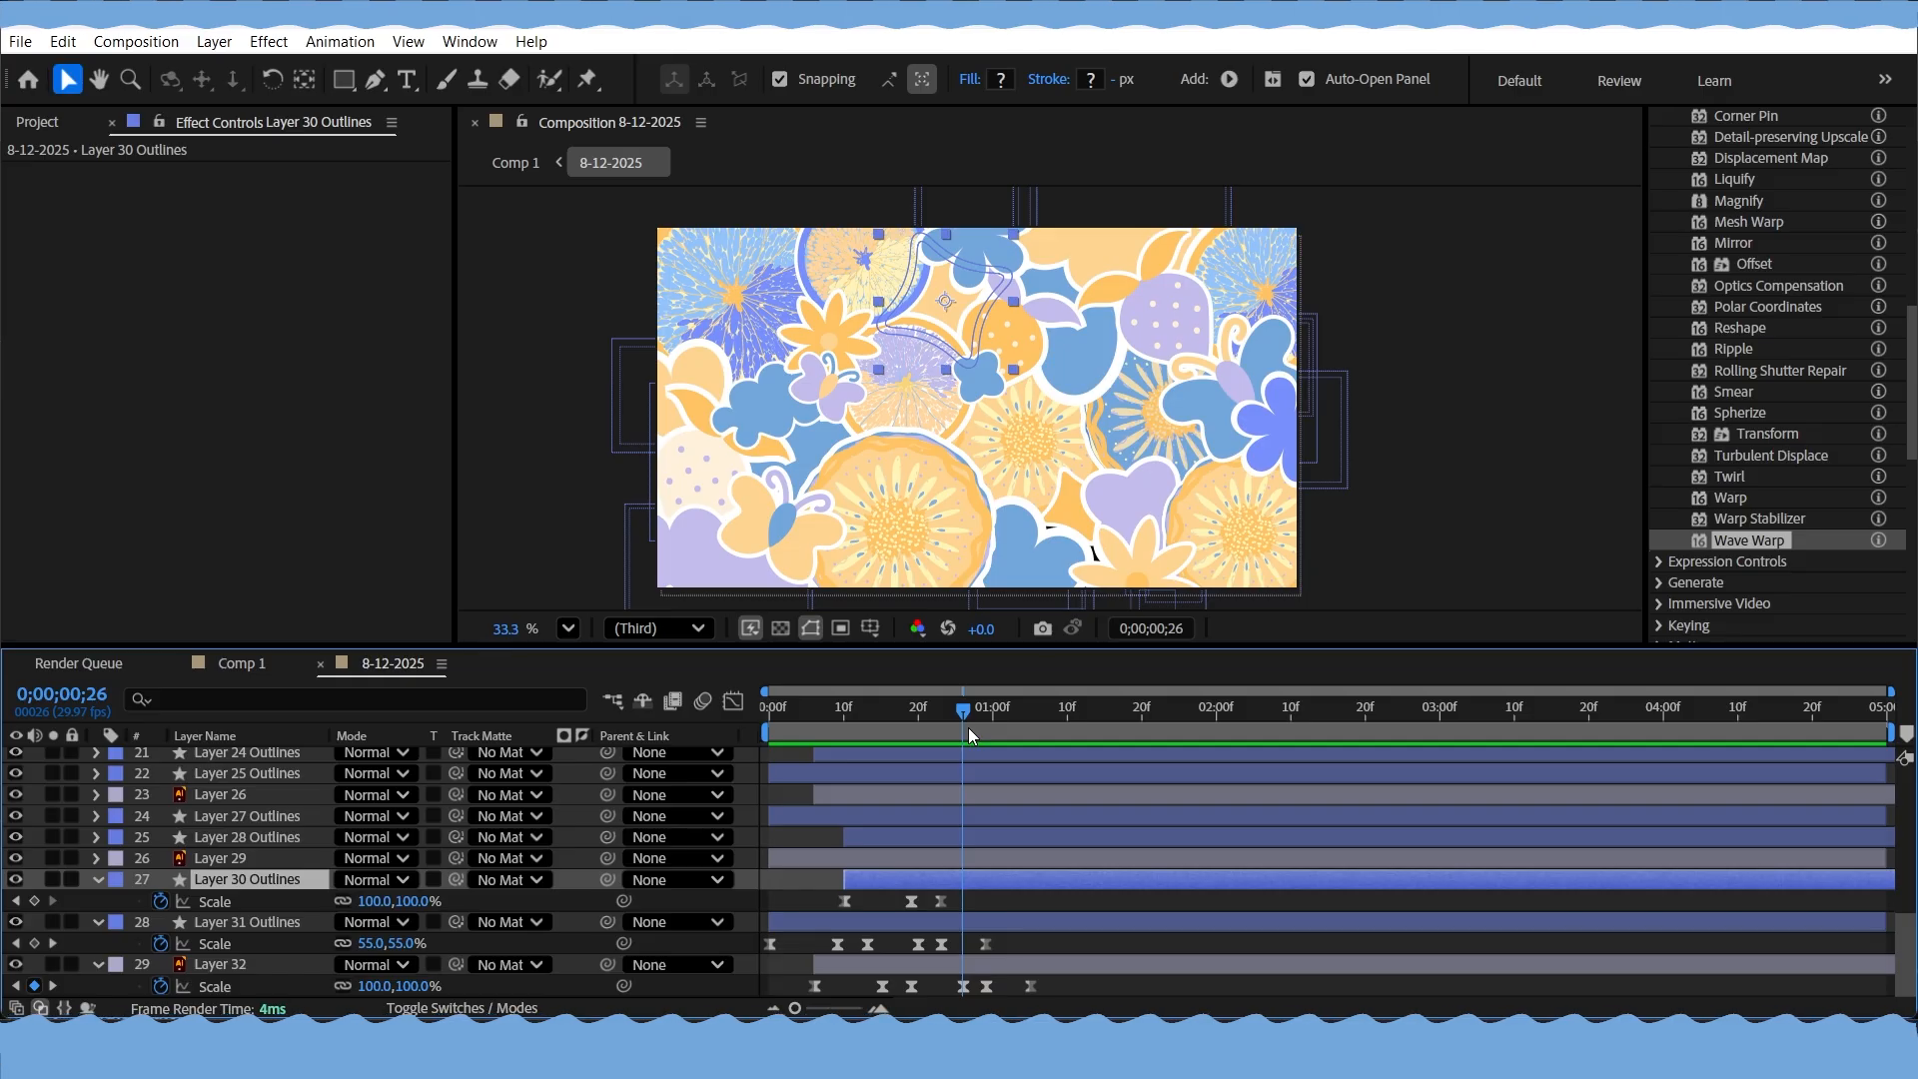
{"action": "left_click_drag", "start_coordinate": [968, 727], "coordinate": [1017, 741]}
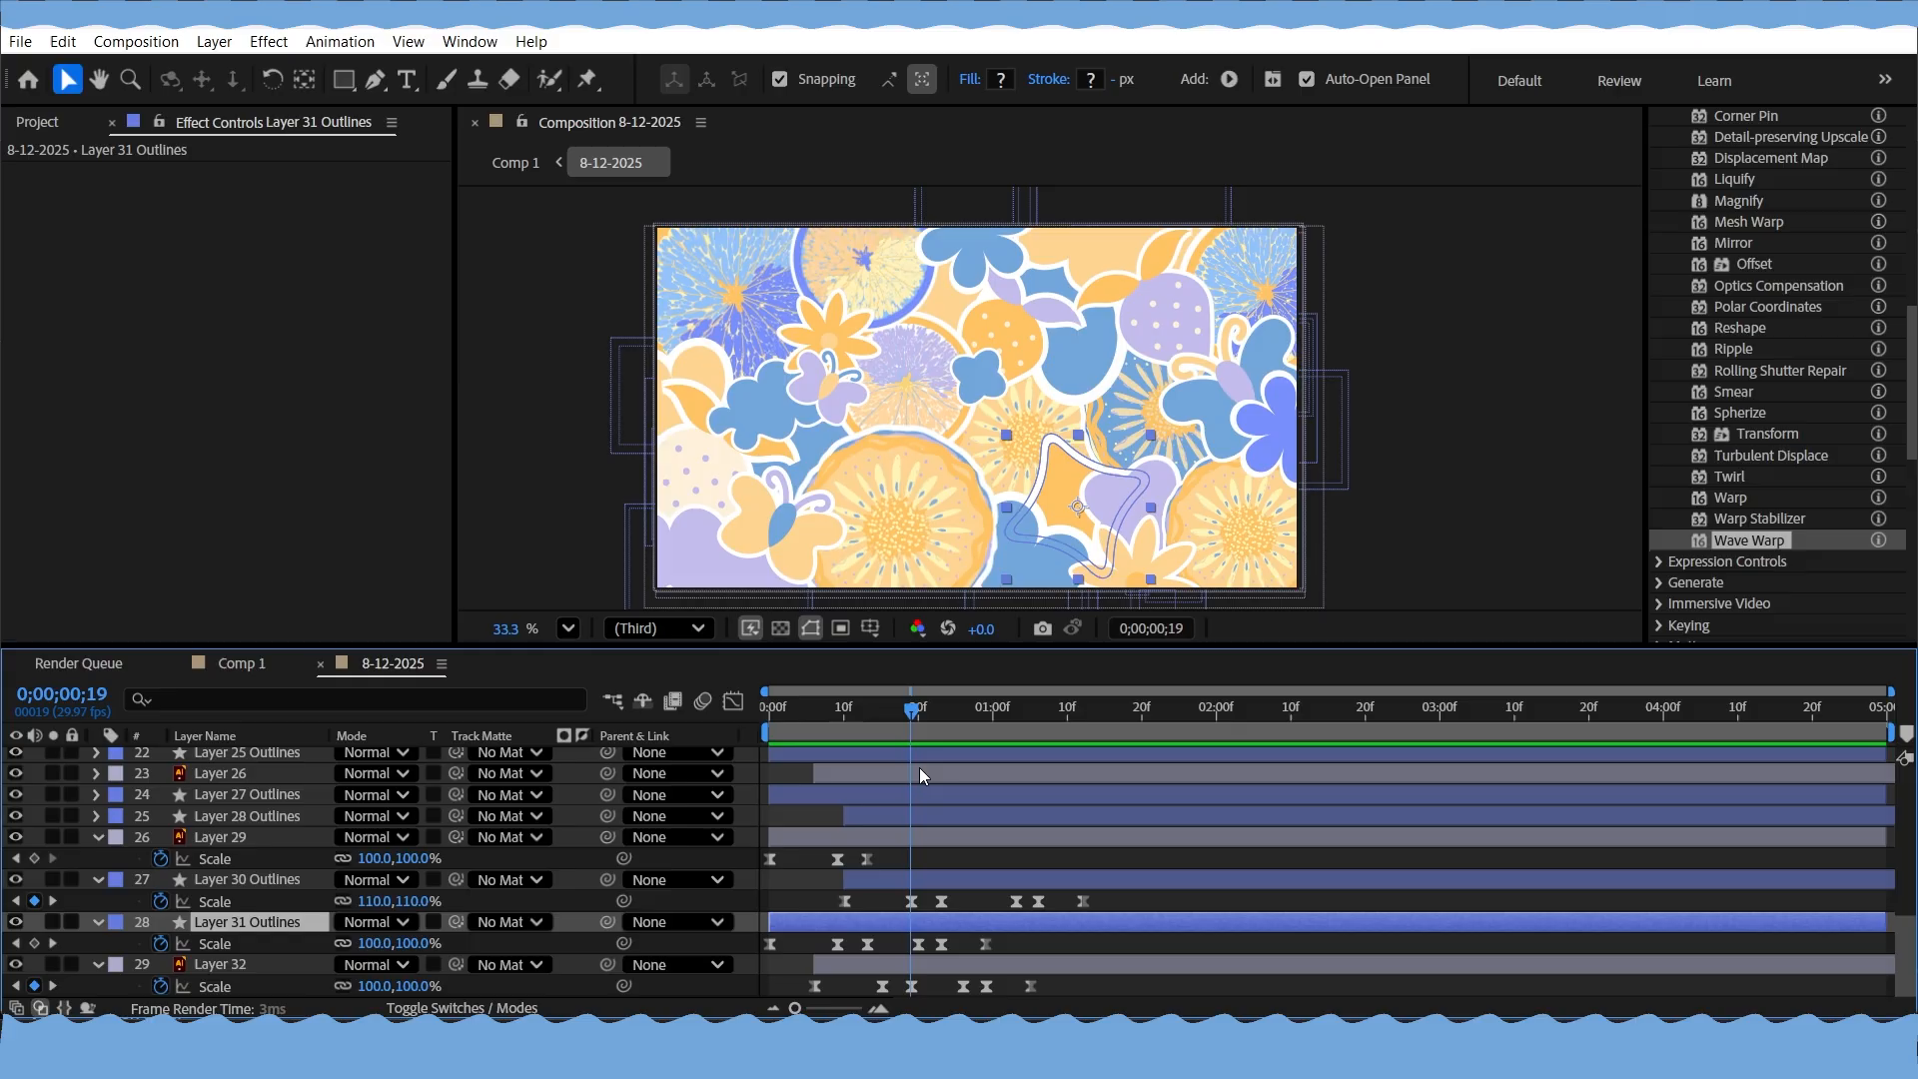
Copy Layer 31 Outlines' last three Scale keyframes at time 0;00;00;20 and collapse Layers 29 to 32
{"action": "left_click_drag", "start_coordinate": [919, 767], "coordinate": [921, 771]}
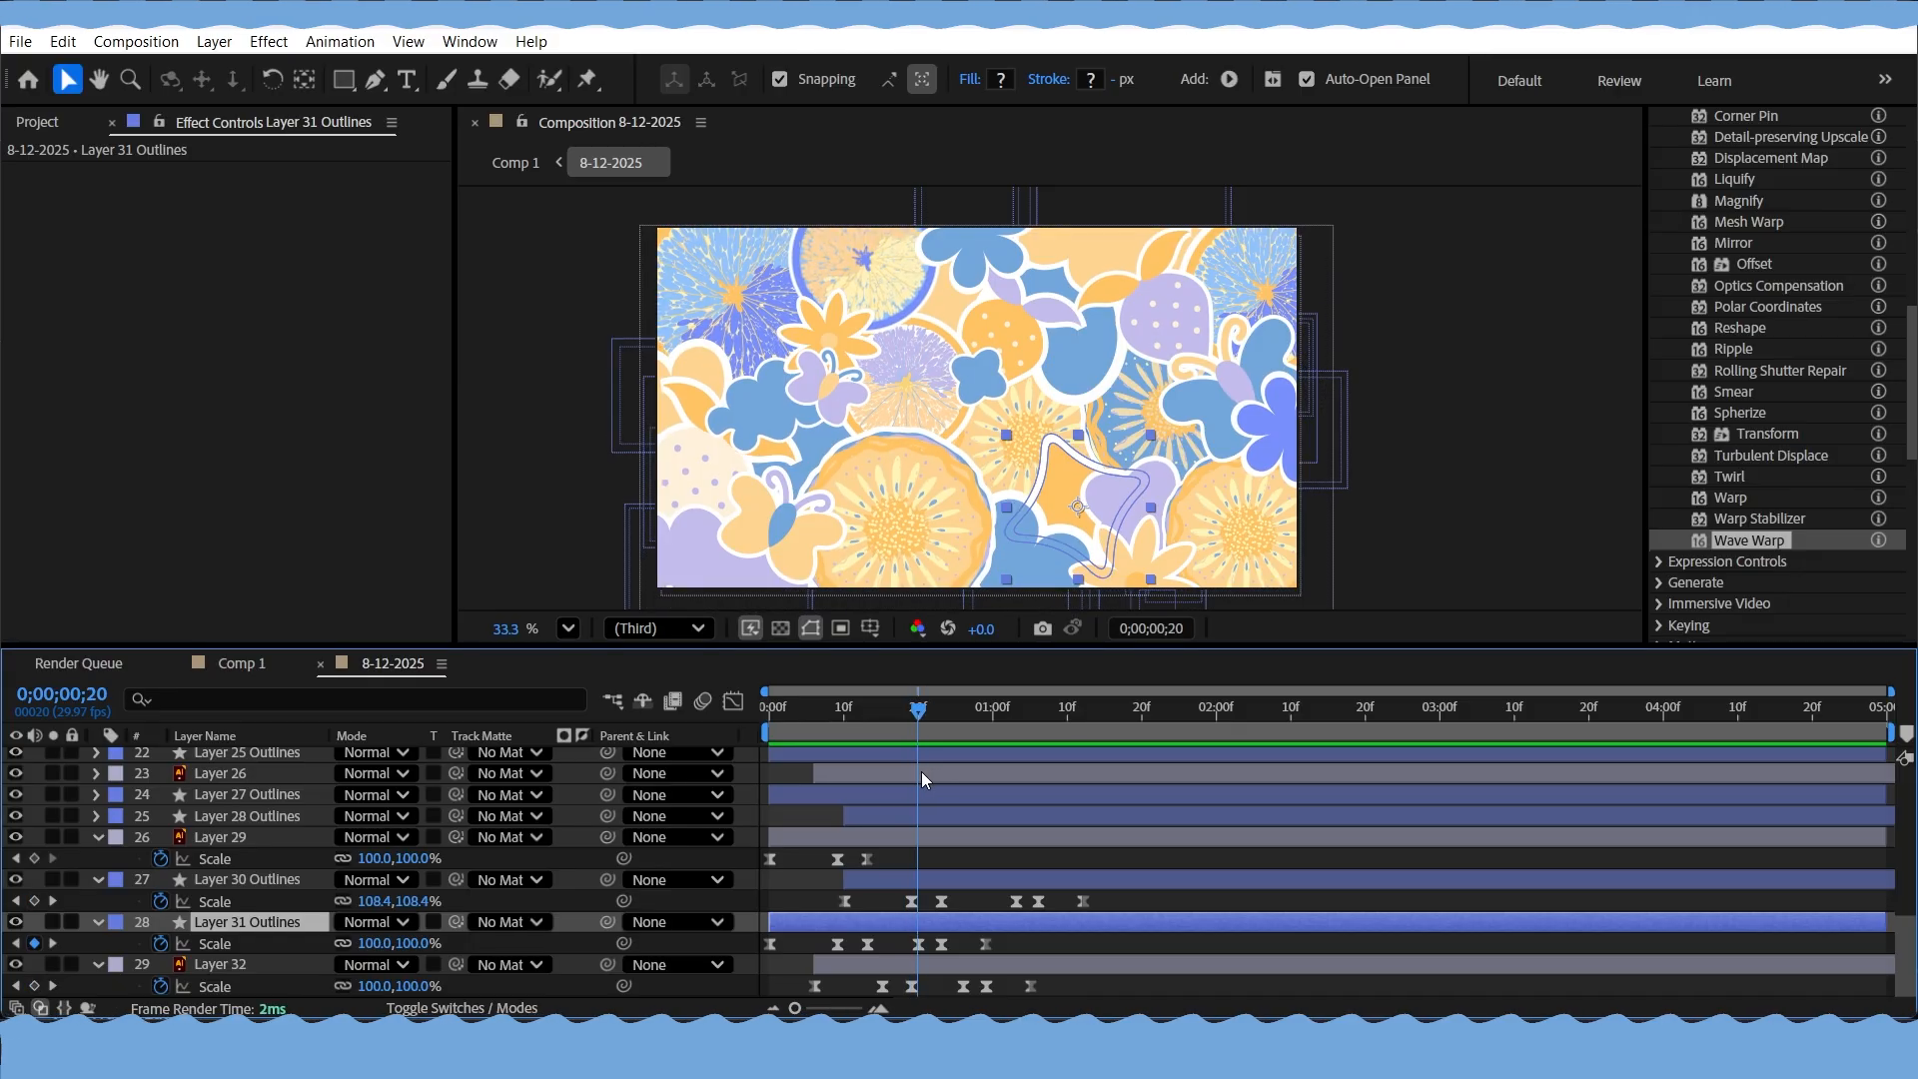
{"action": "left_click_drag", "start_coordinate": [1011, 950], "coordinate": [896, 943]}
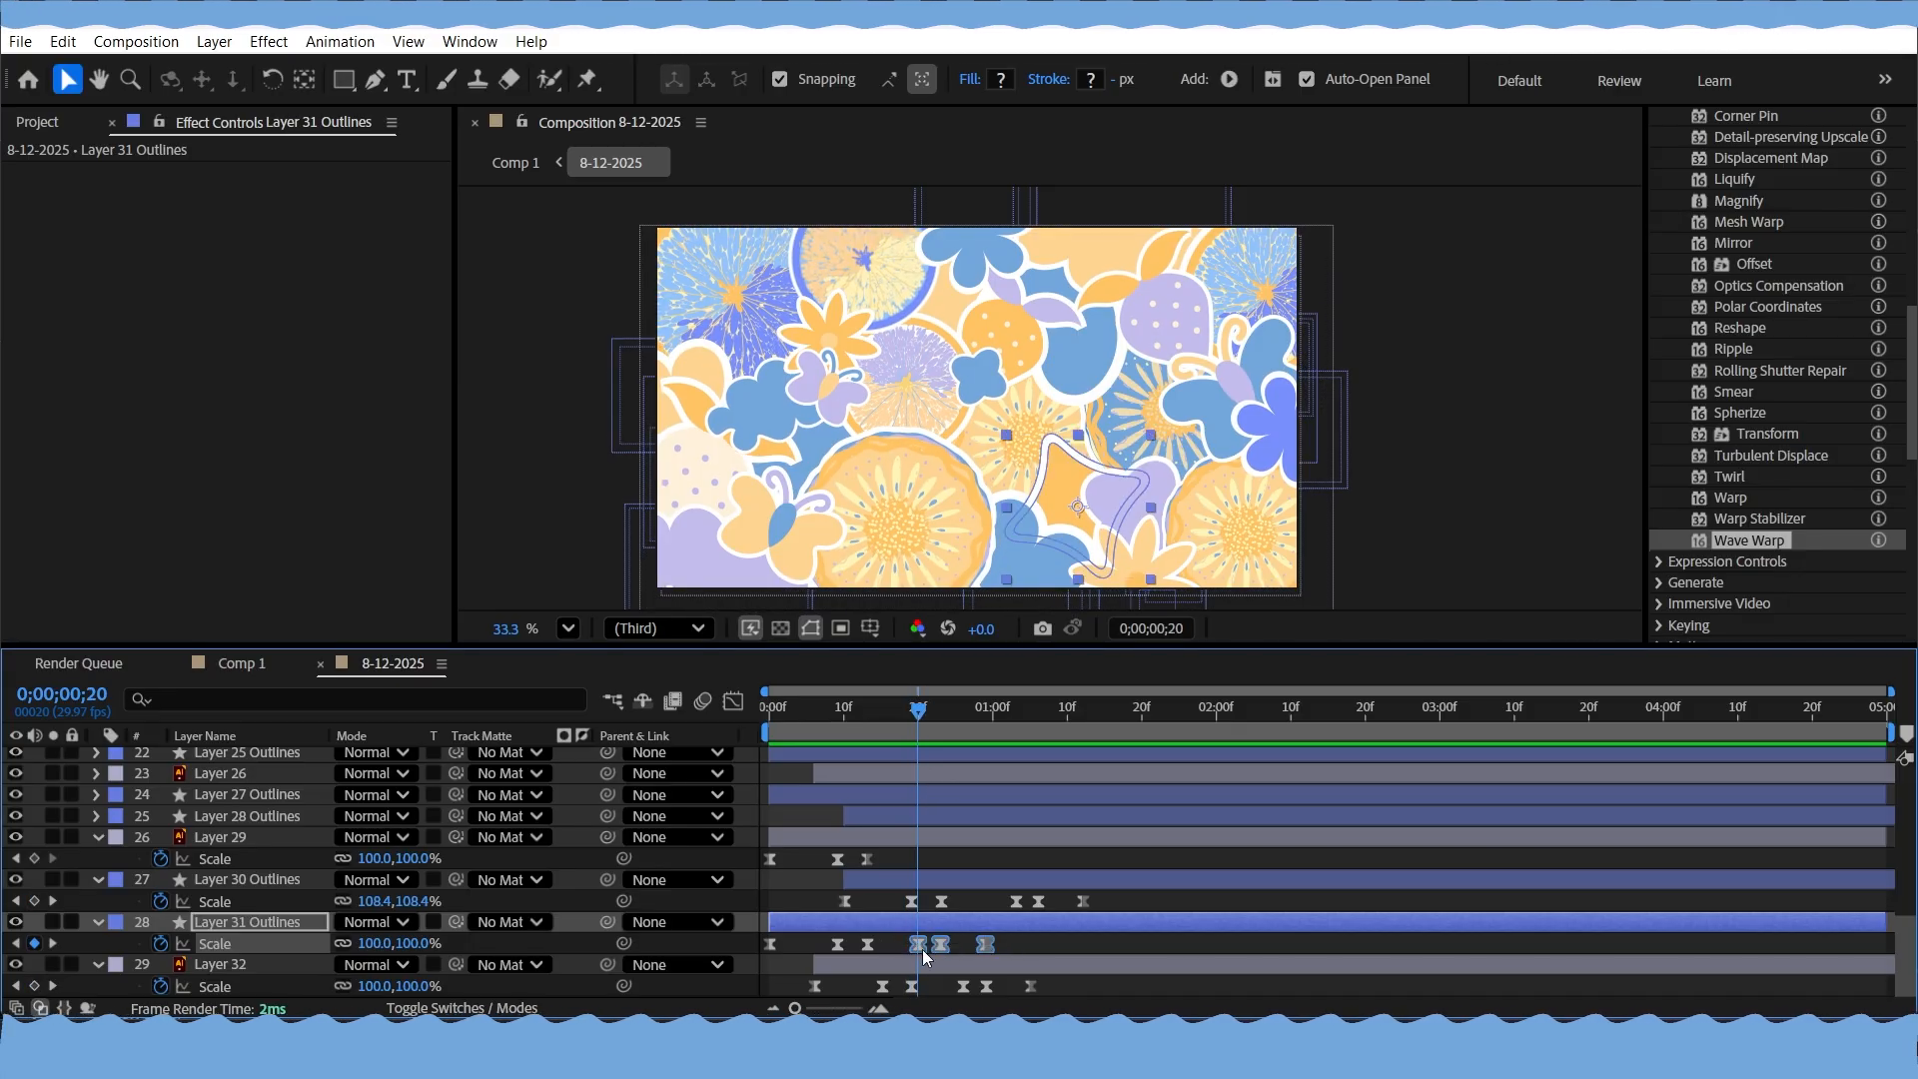
{"action": "left_click", "coordinate": [220, 837]}
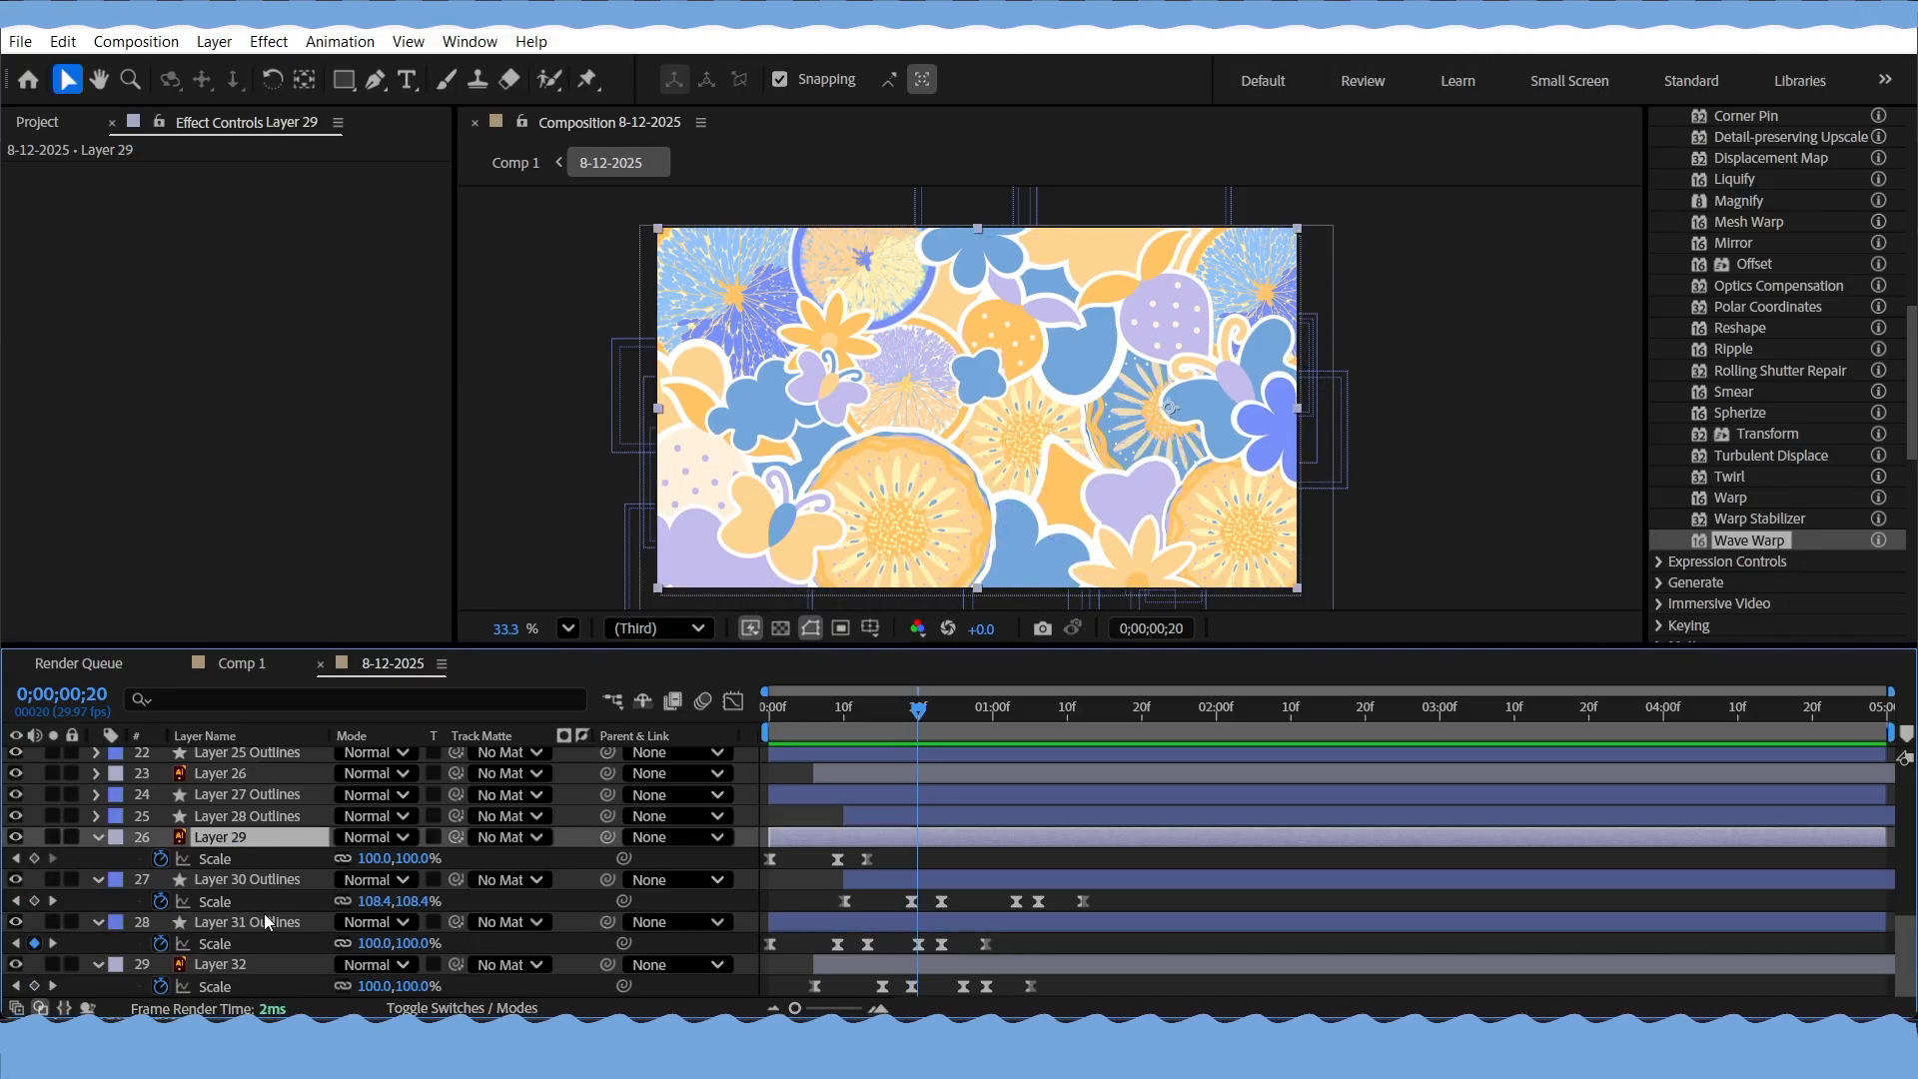
{"action": "left_click", "coordinate": [254, 969], "text": "shift"}
{"action": "key", "text": "u"}
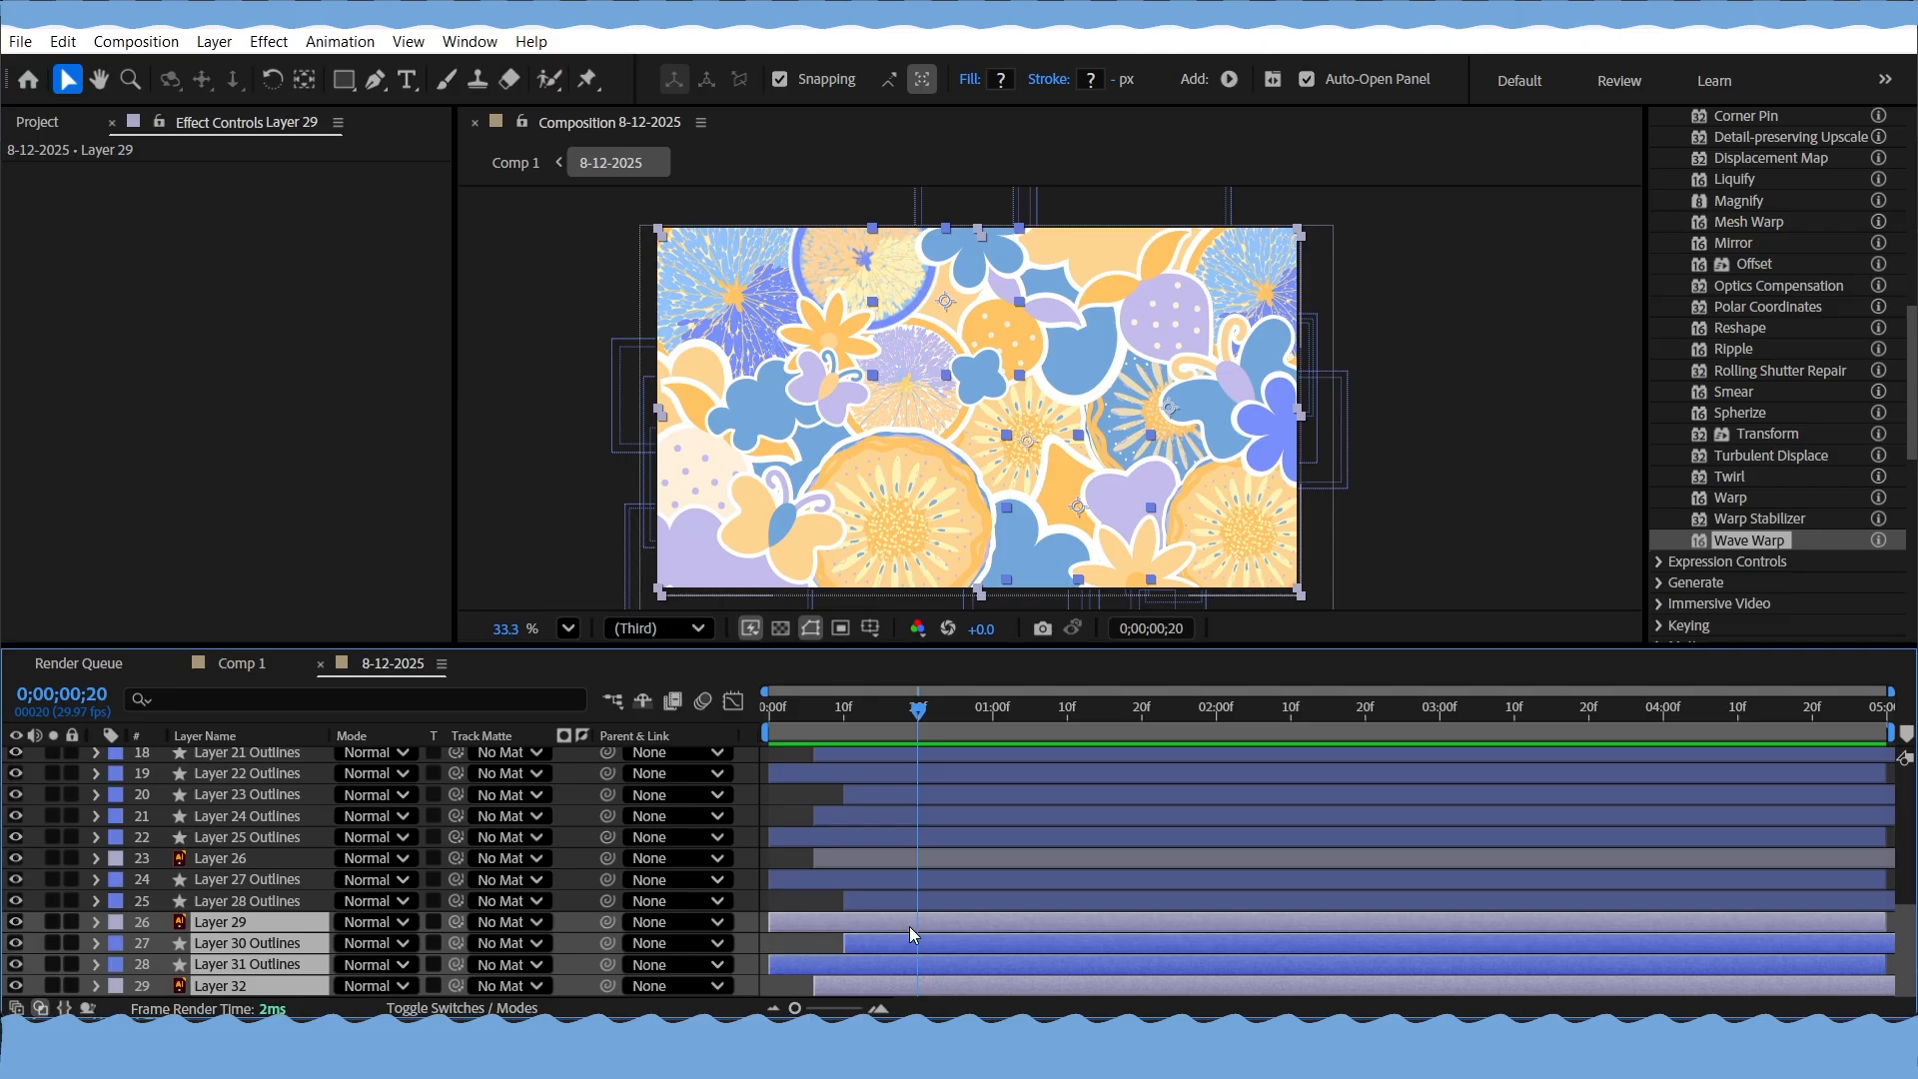
Paste the copied Scale keyframes at 0;00;00;20 onto Layers 6, 7, 9, 11, 12, 14, 17, 18, 20, 22, 25, 27, 29 and 31
{"action": "left_click", "coordinate": [787, 881]}
{"action": "left_click", "coordinate": [788, 909]}
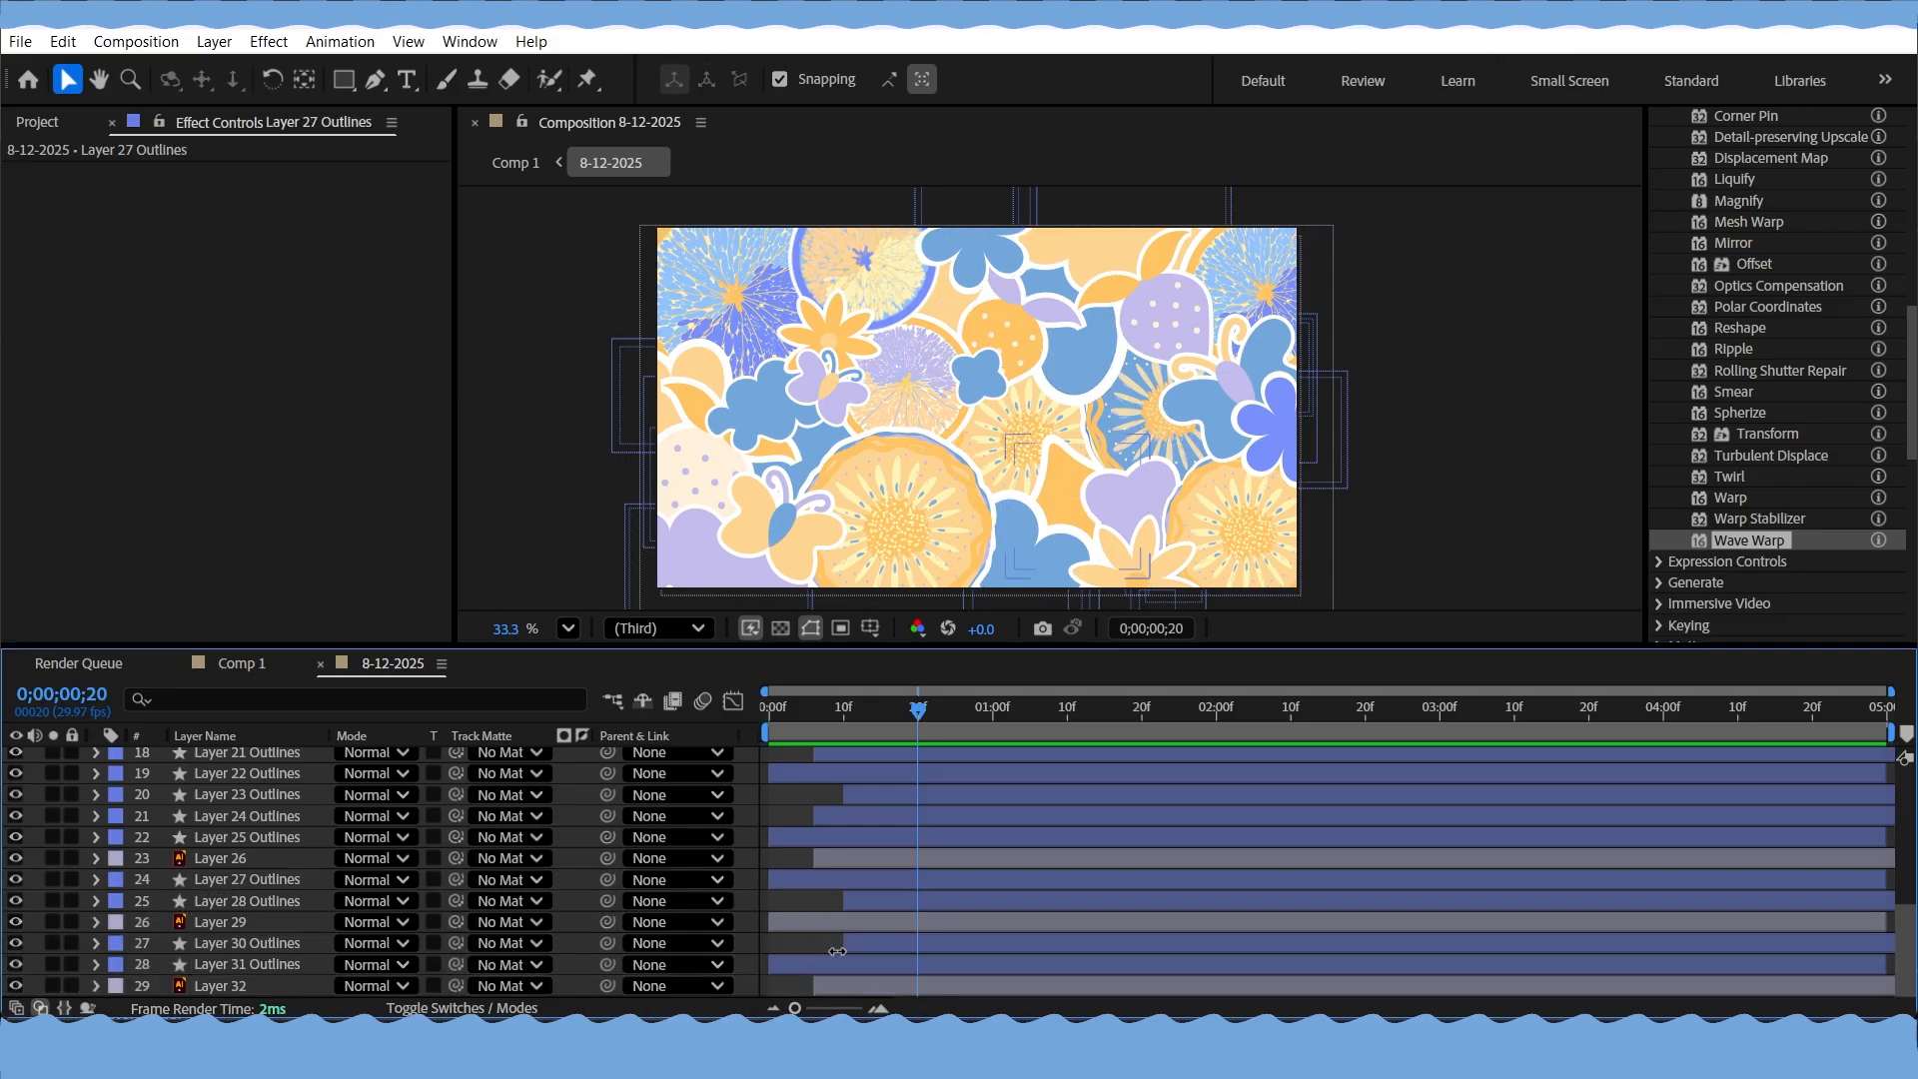
{"action": "left_click", "coordinate": [813, 917]}
{"action": "left_click", "coordinate": [825, 967], "text": "ctrl"}
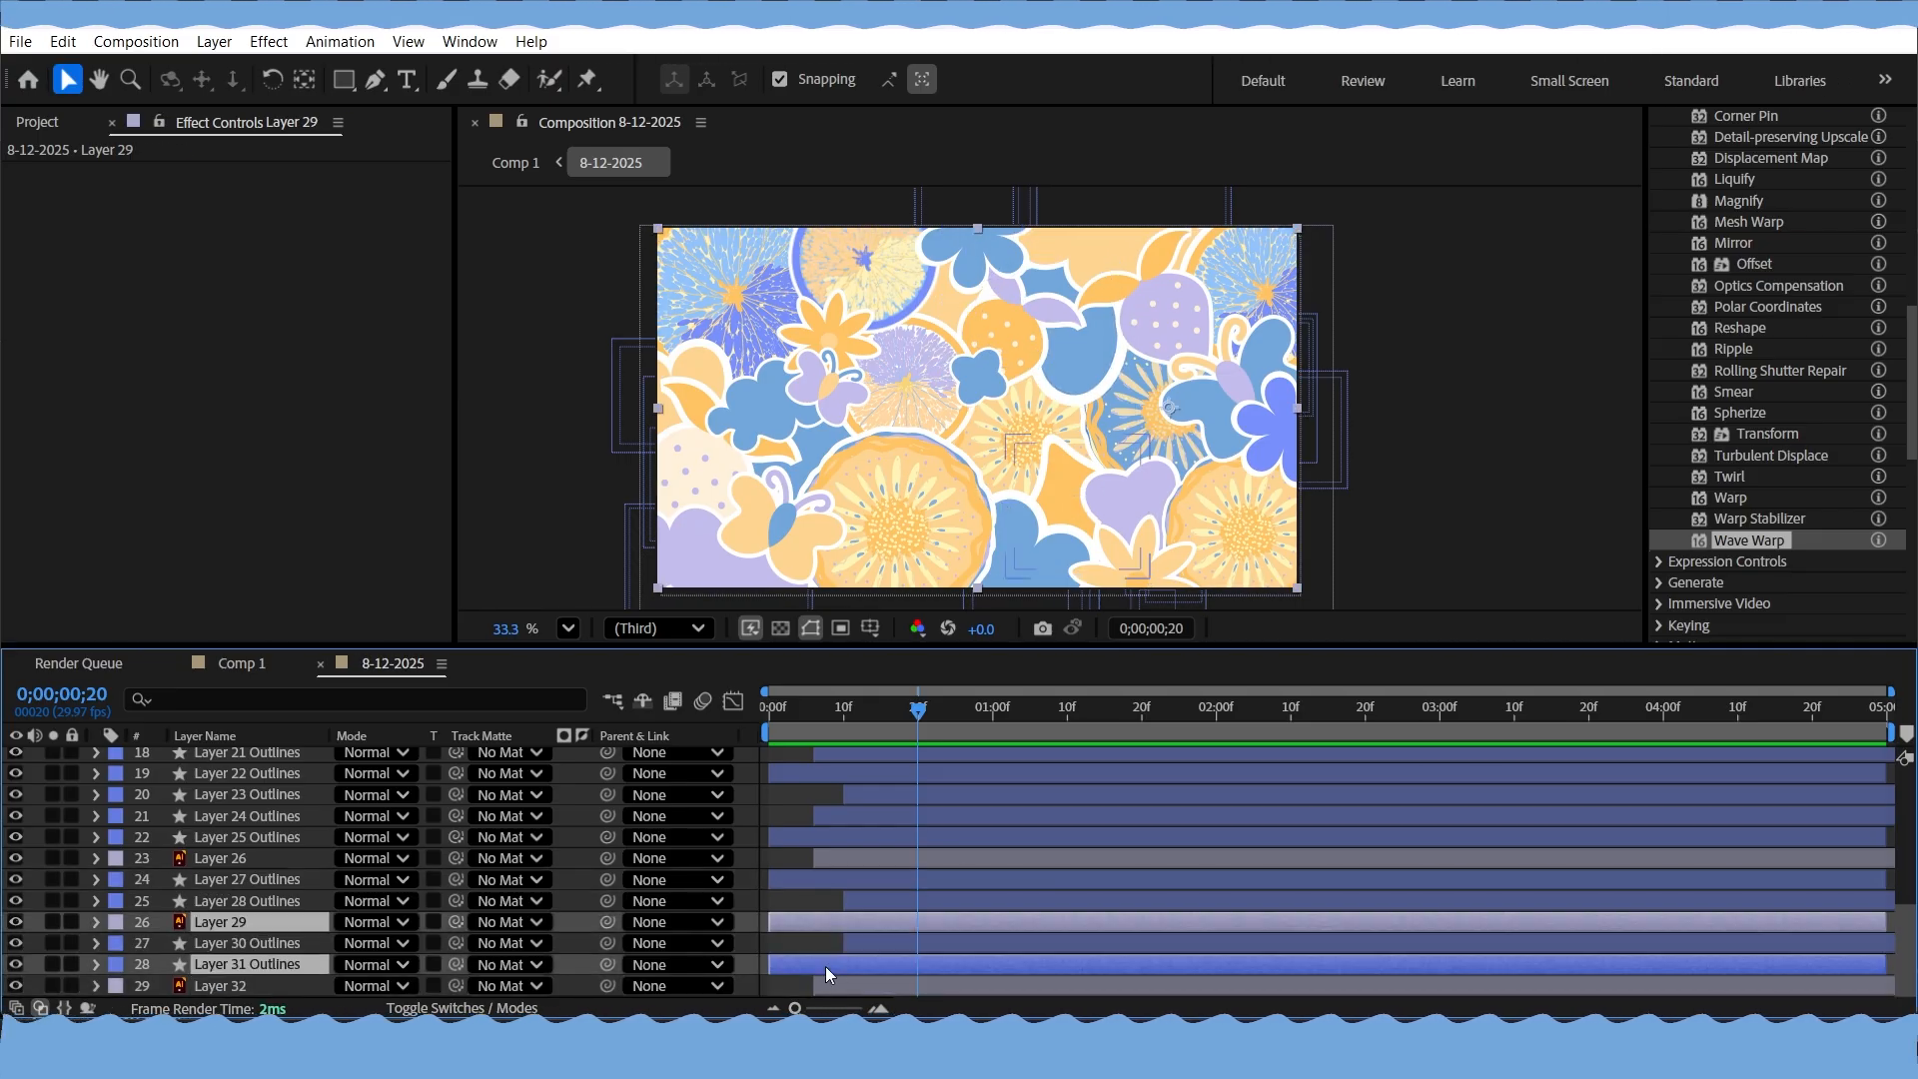
{"action": "left_click", "coordinate": [785, 879], "text": "ctrl"}
{"action": "left_click", "coordinate": [789, 836], "text": "ctrl"}
{"action": "left_click", "coordinate": [789, 771], "text": "ctrl"}
{"action": "scroll", "coordinate": [782, 830], "scroll_direction": "up", "scroll_amount": 2}
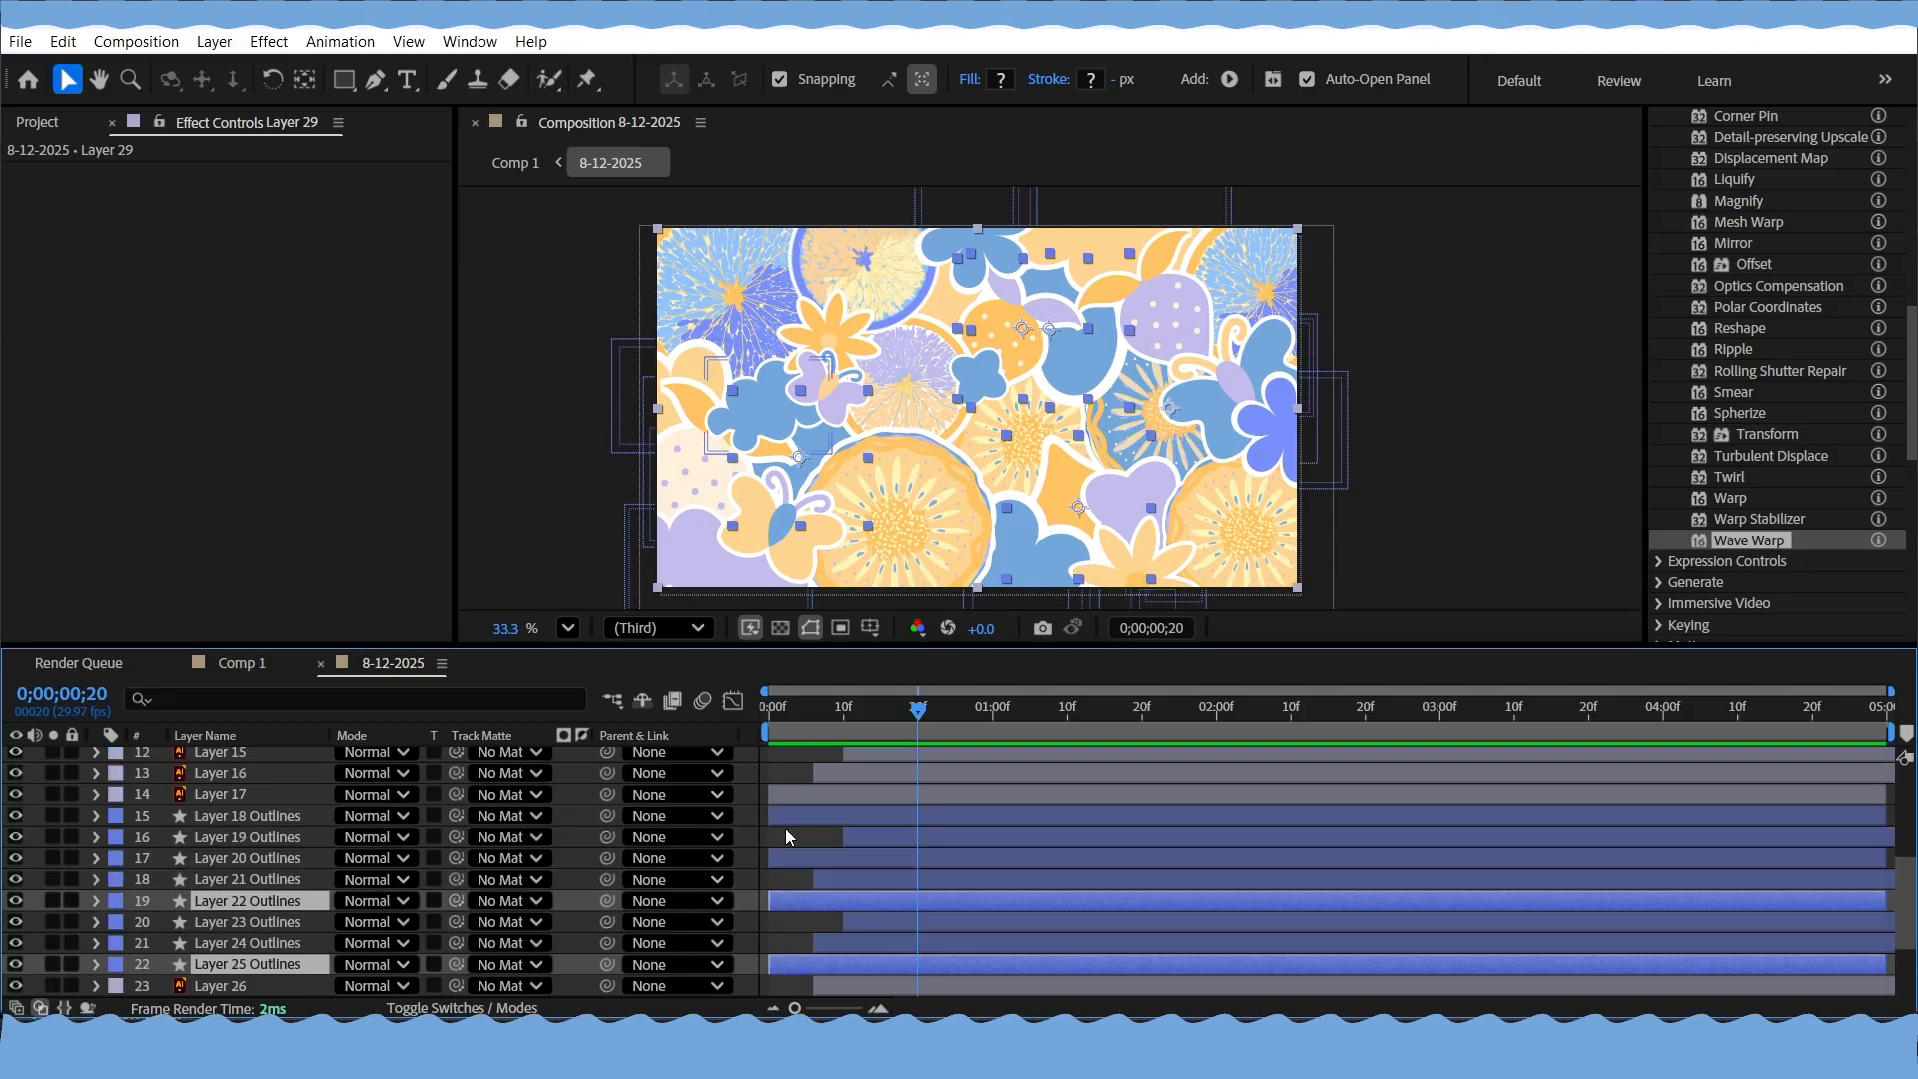
{"action": "left_click", "coordinate": [797, 858], "text": "ctrl"}
{"action": "left_click", "coordinate": [794, 816], "text": "ctrl"}
{"action": "left_click", "coordinate": [795, 795], "text": "ctrl"}
{"action": "scroll", "coordinate": [781, 831], "scroll_direction": "up", "scroll_amount": 2}
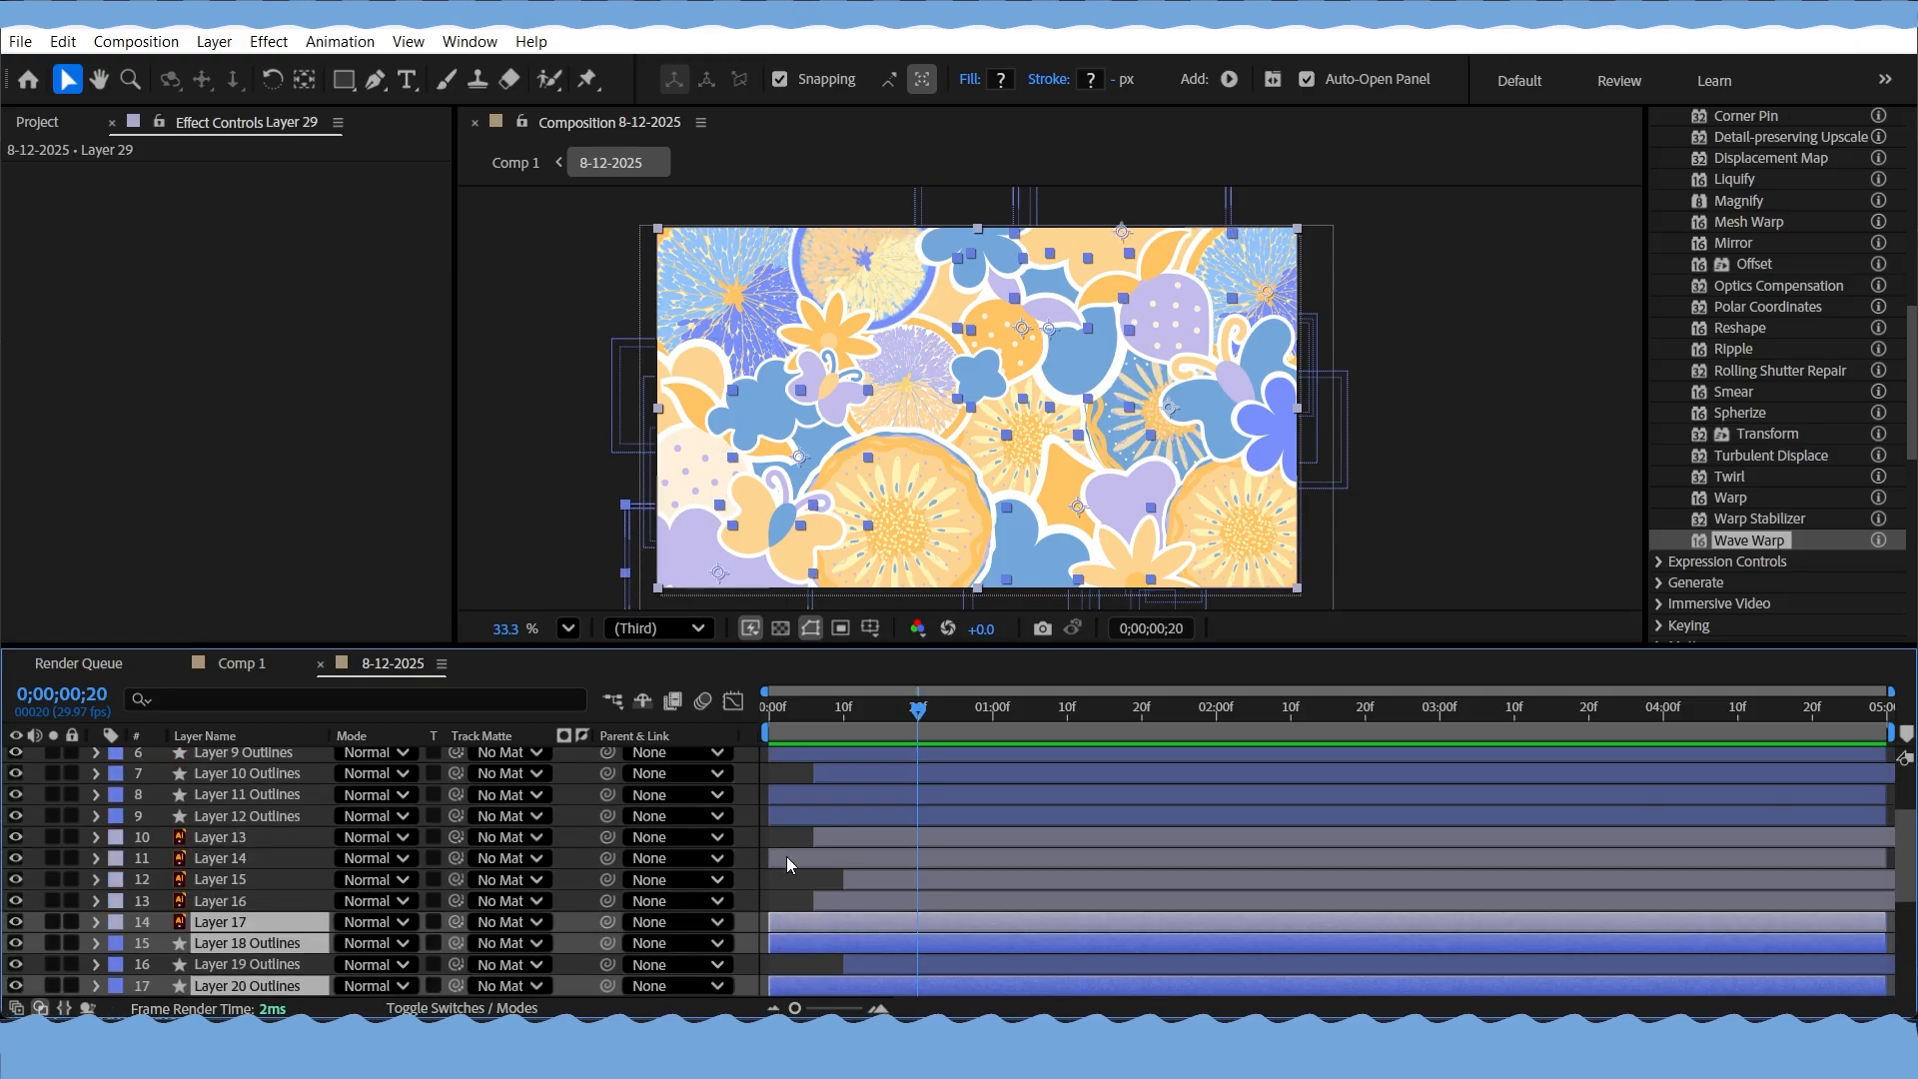
{"action": "left_click", "coordinate": [787, 857], "text": "ctrl"}
{"action": "left_click", "coordinate": [784, 816], "text": "ctrl"}
{"action": "left_click", "coordinate": [787, 795], "text": "ctrl"}
{"action": "scroll", "coordinate": [790, 829], "scroll_direction": "up", "scroll_amount": 2}
{"action": "left_click", "coordinate": [789, 860], "text": "ctrl"}
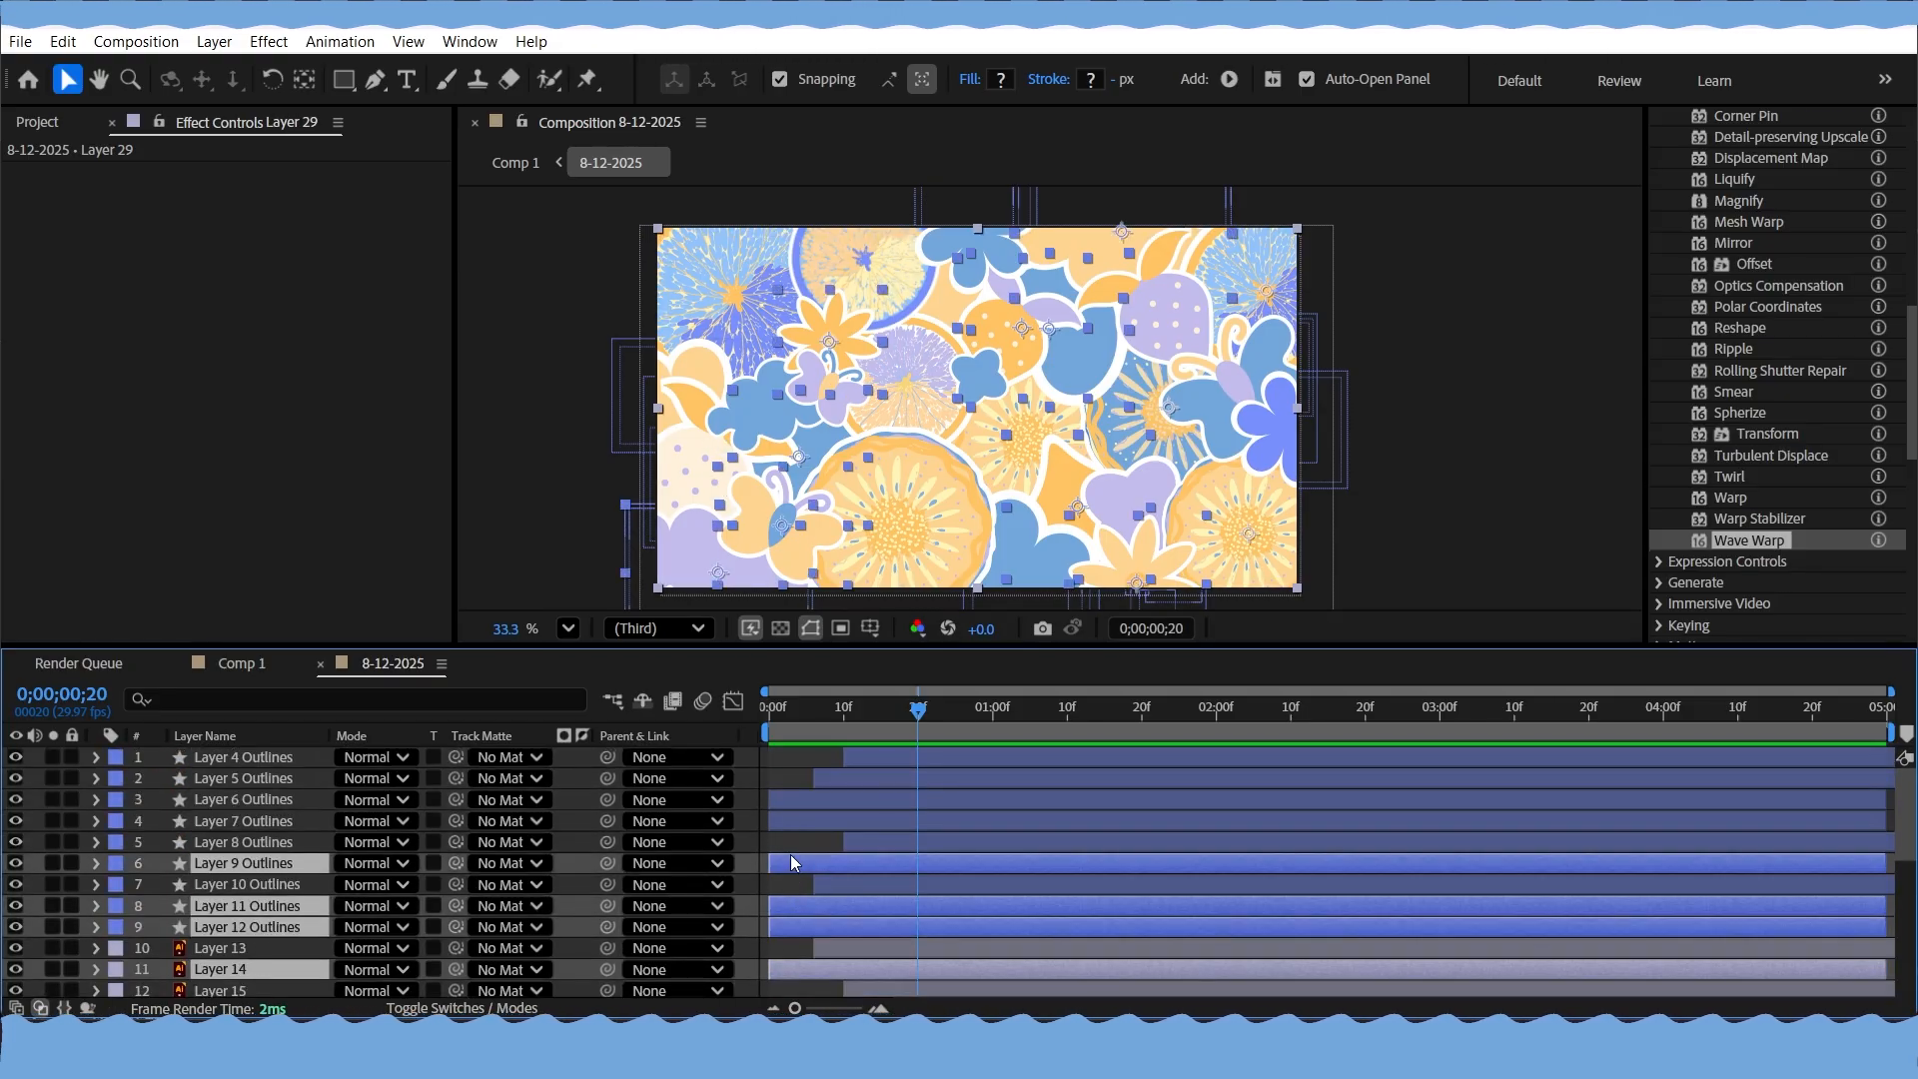
{"action": "left_click", "coordinate": [788, 820], "text": "ctrl"}
{"action": "left_click", "coordinate": [788, 800], "text": "ctrl"}
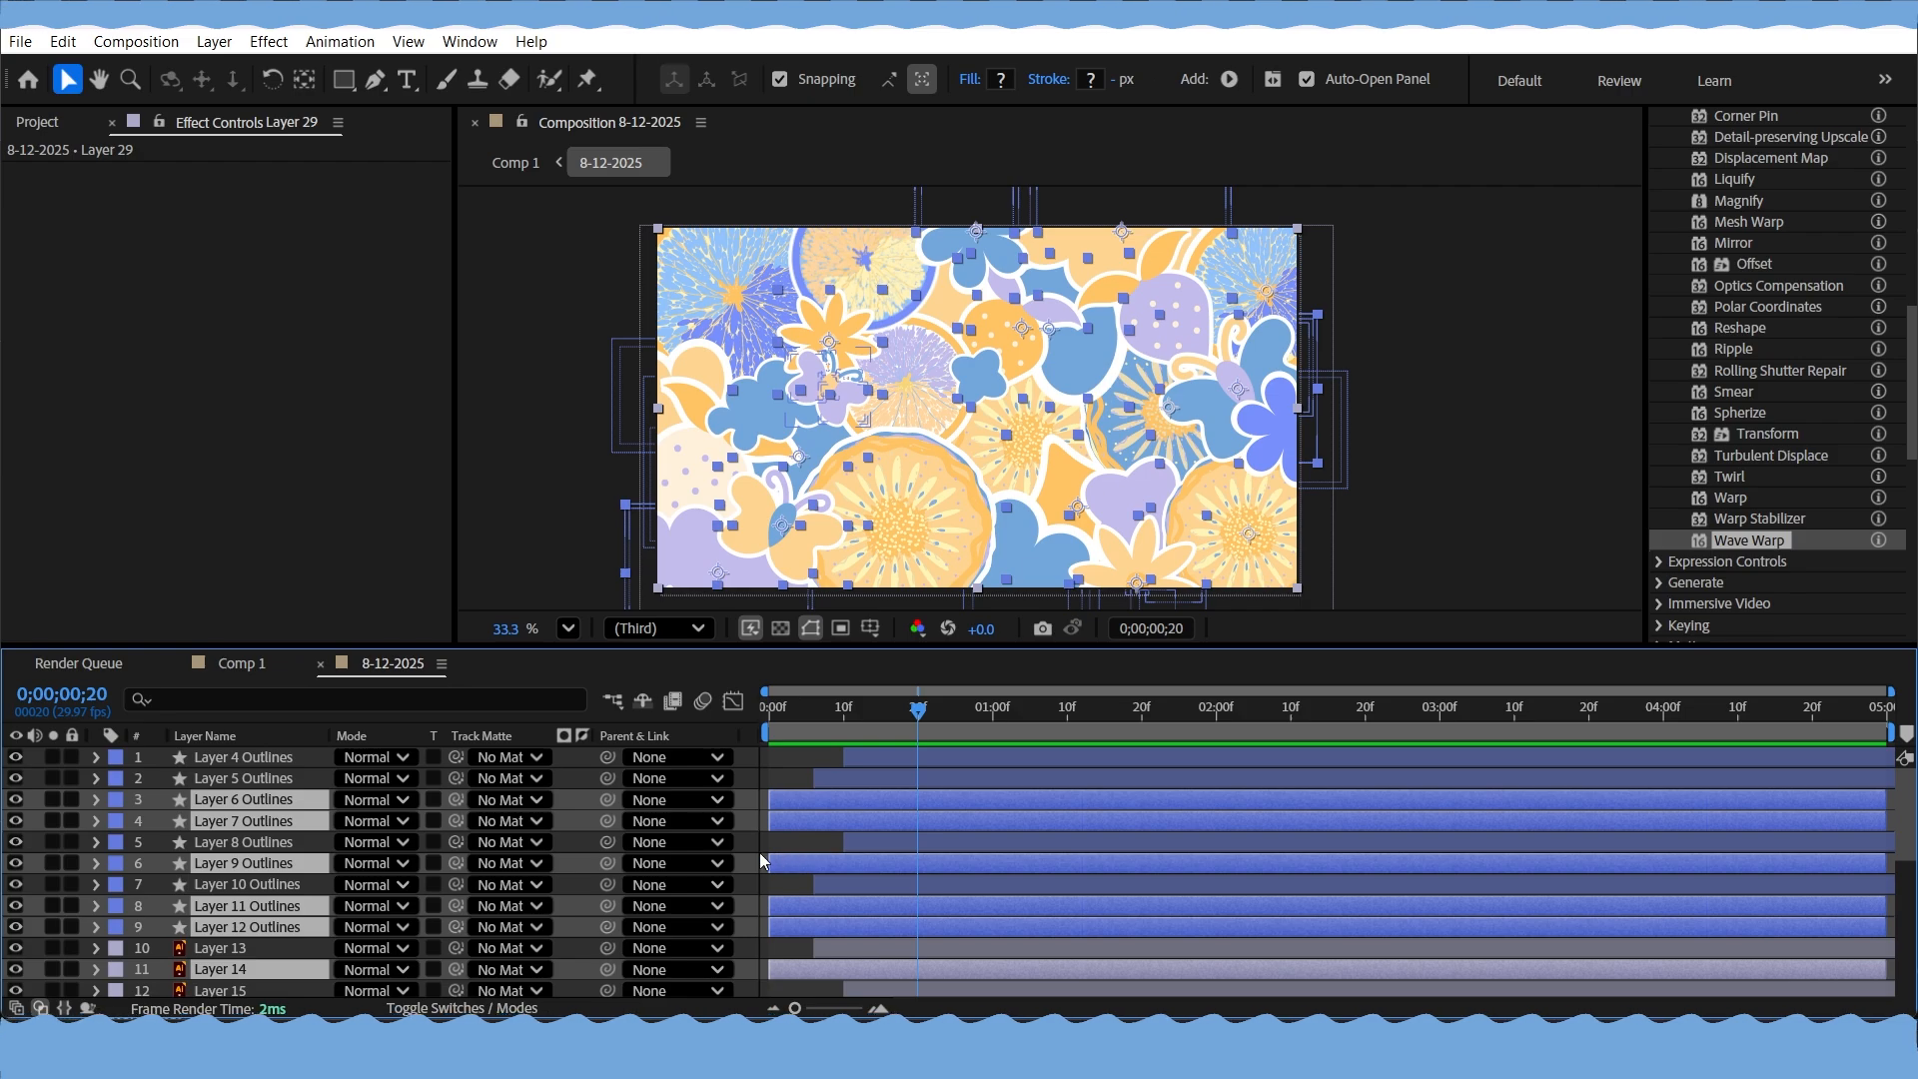
{"action": "key", "text": "s"}
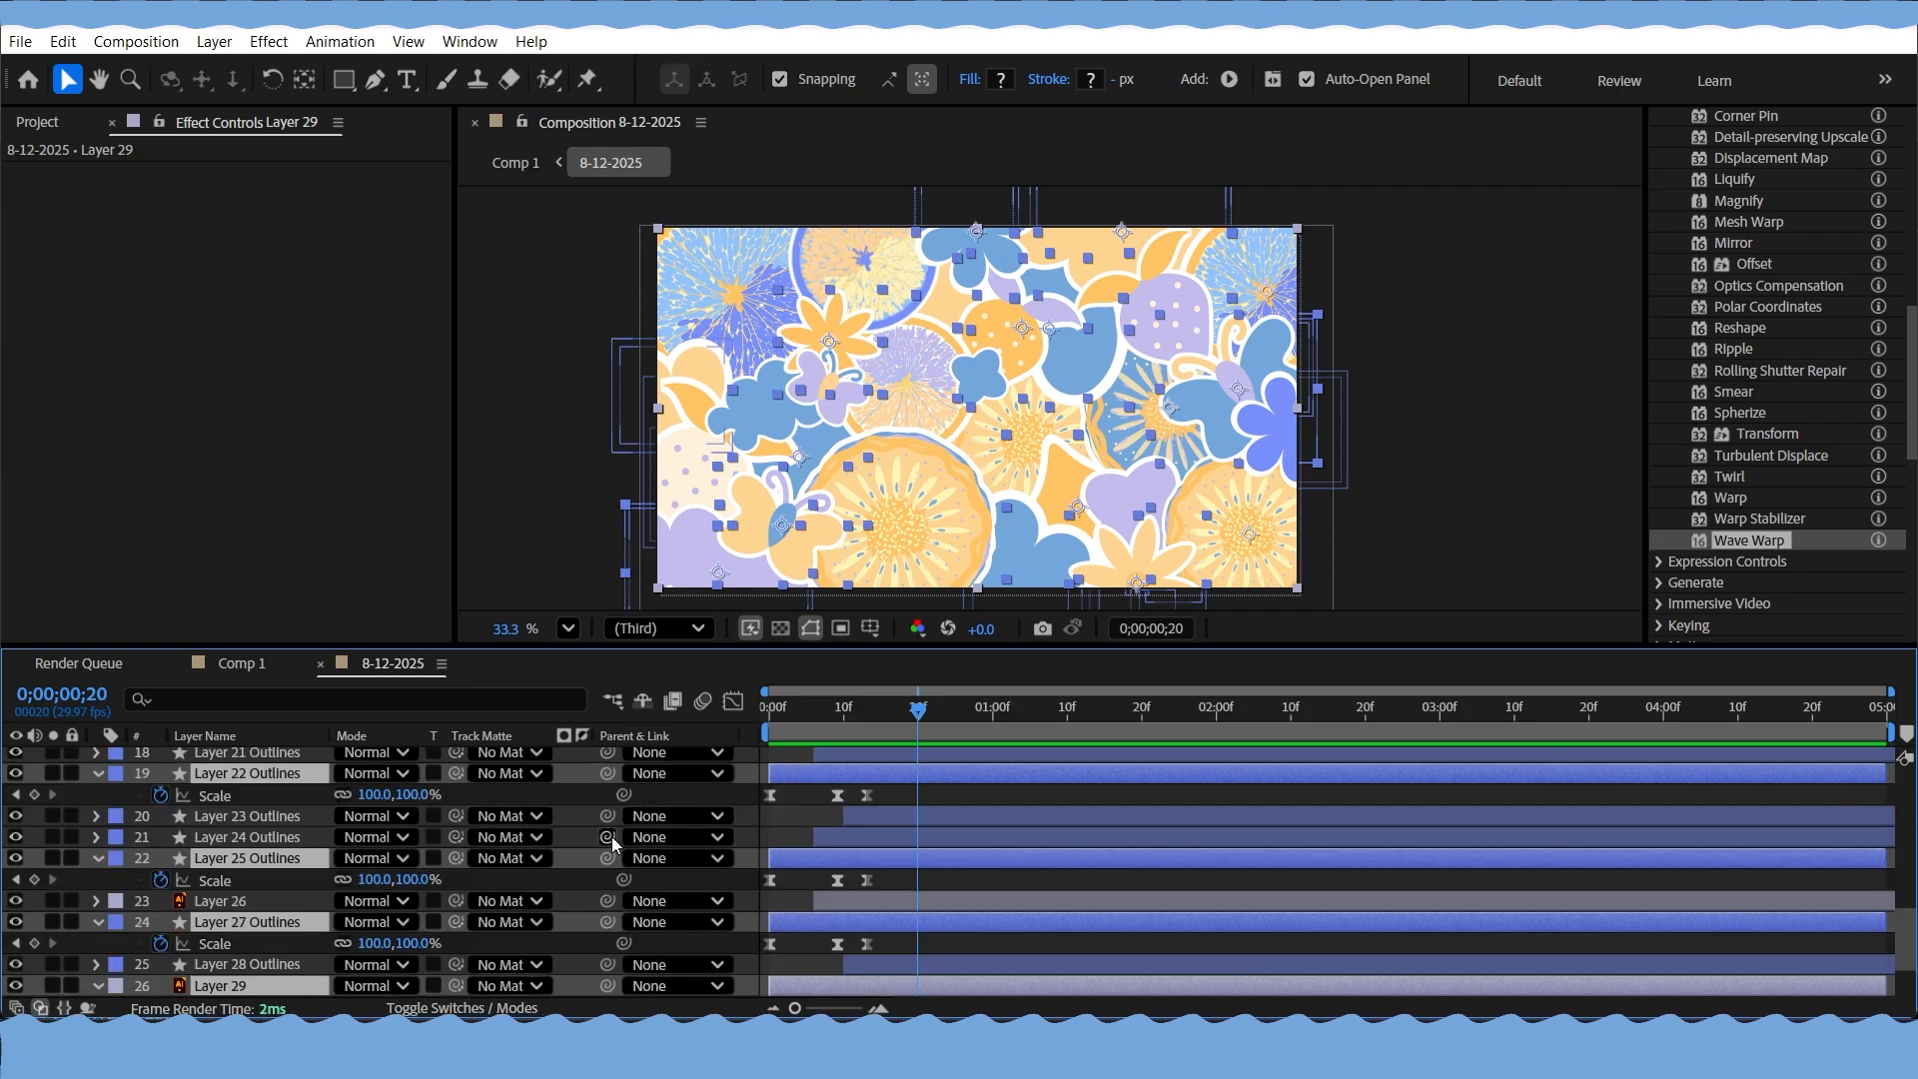
{"action": "key", "text": "ctrl+v"}
{"action": "scroll", "coordinate": [915, 814], "scroll_direction": "up", "scroll_amount": 5}
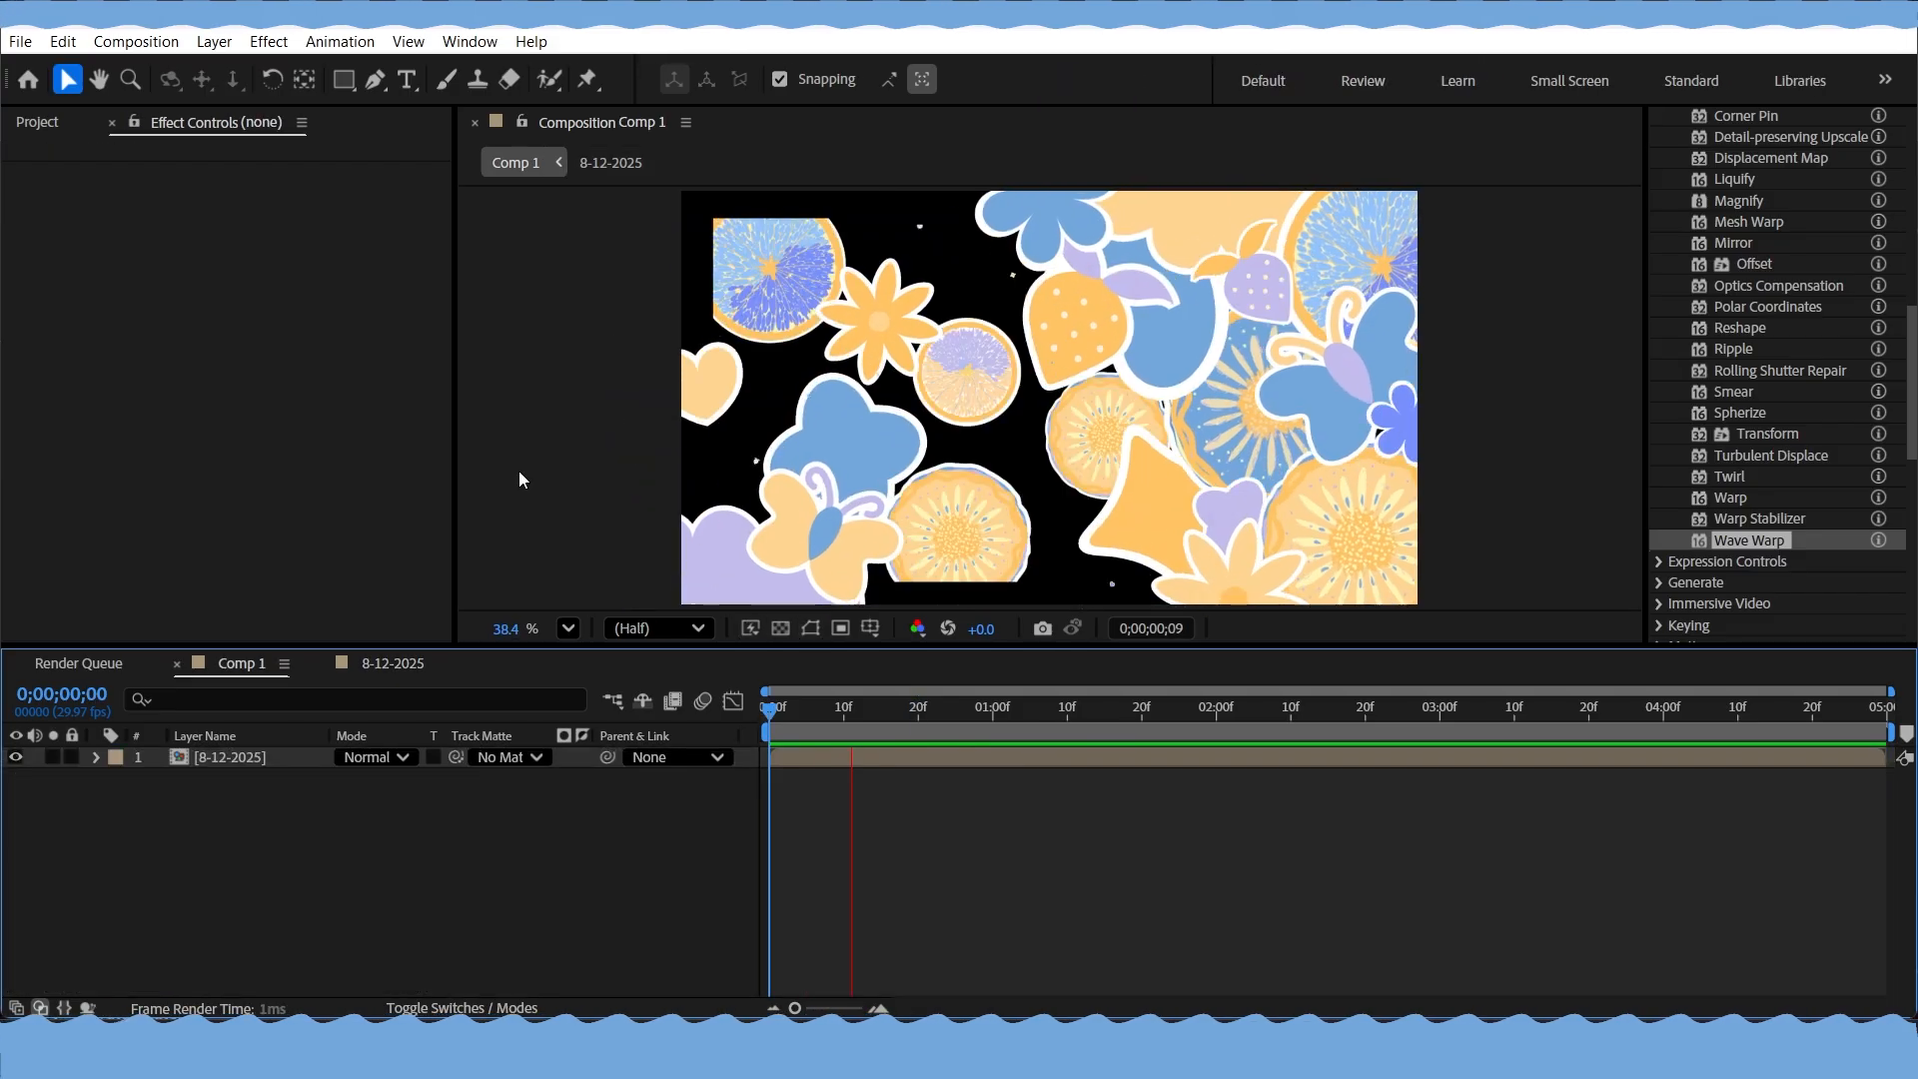
Preview the animation in Comp 1 and save the project
{"action": "key", "text": "space"}
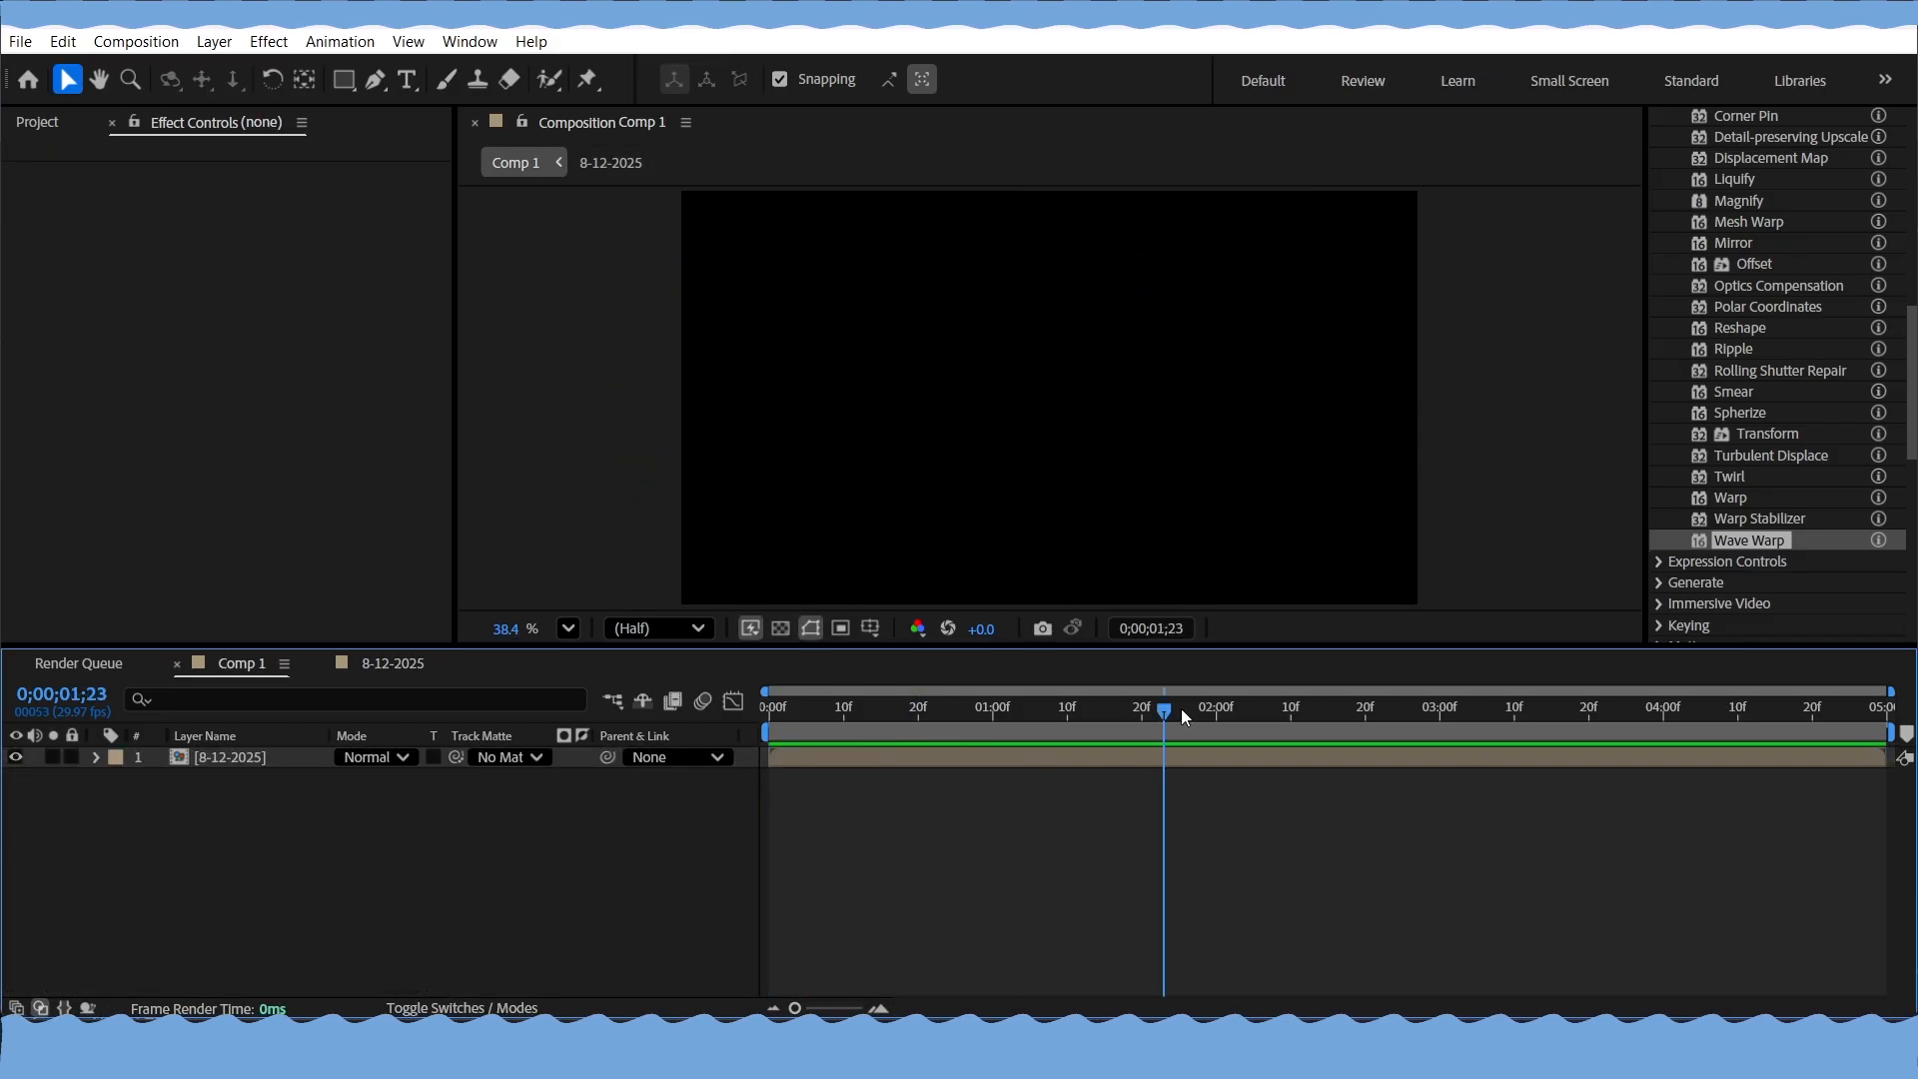
{"action": "key", "text": "ctrl+s"}
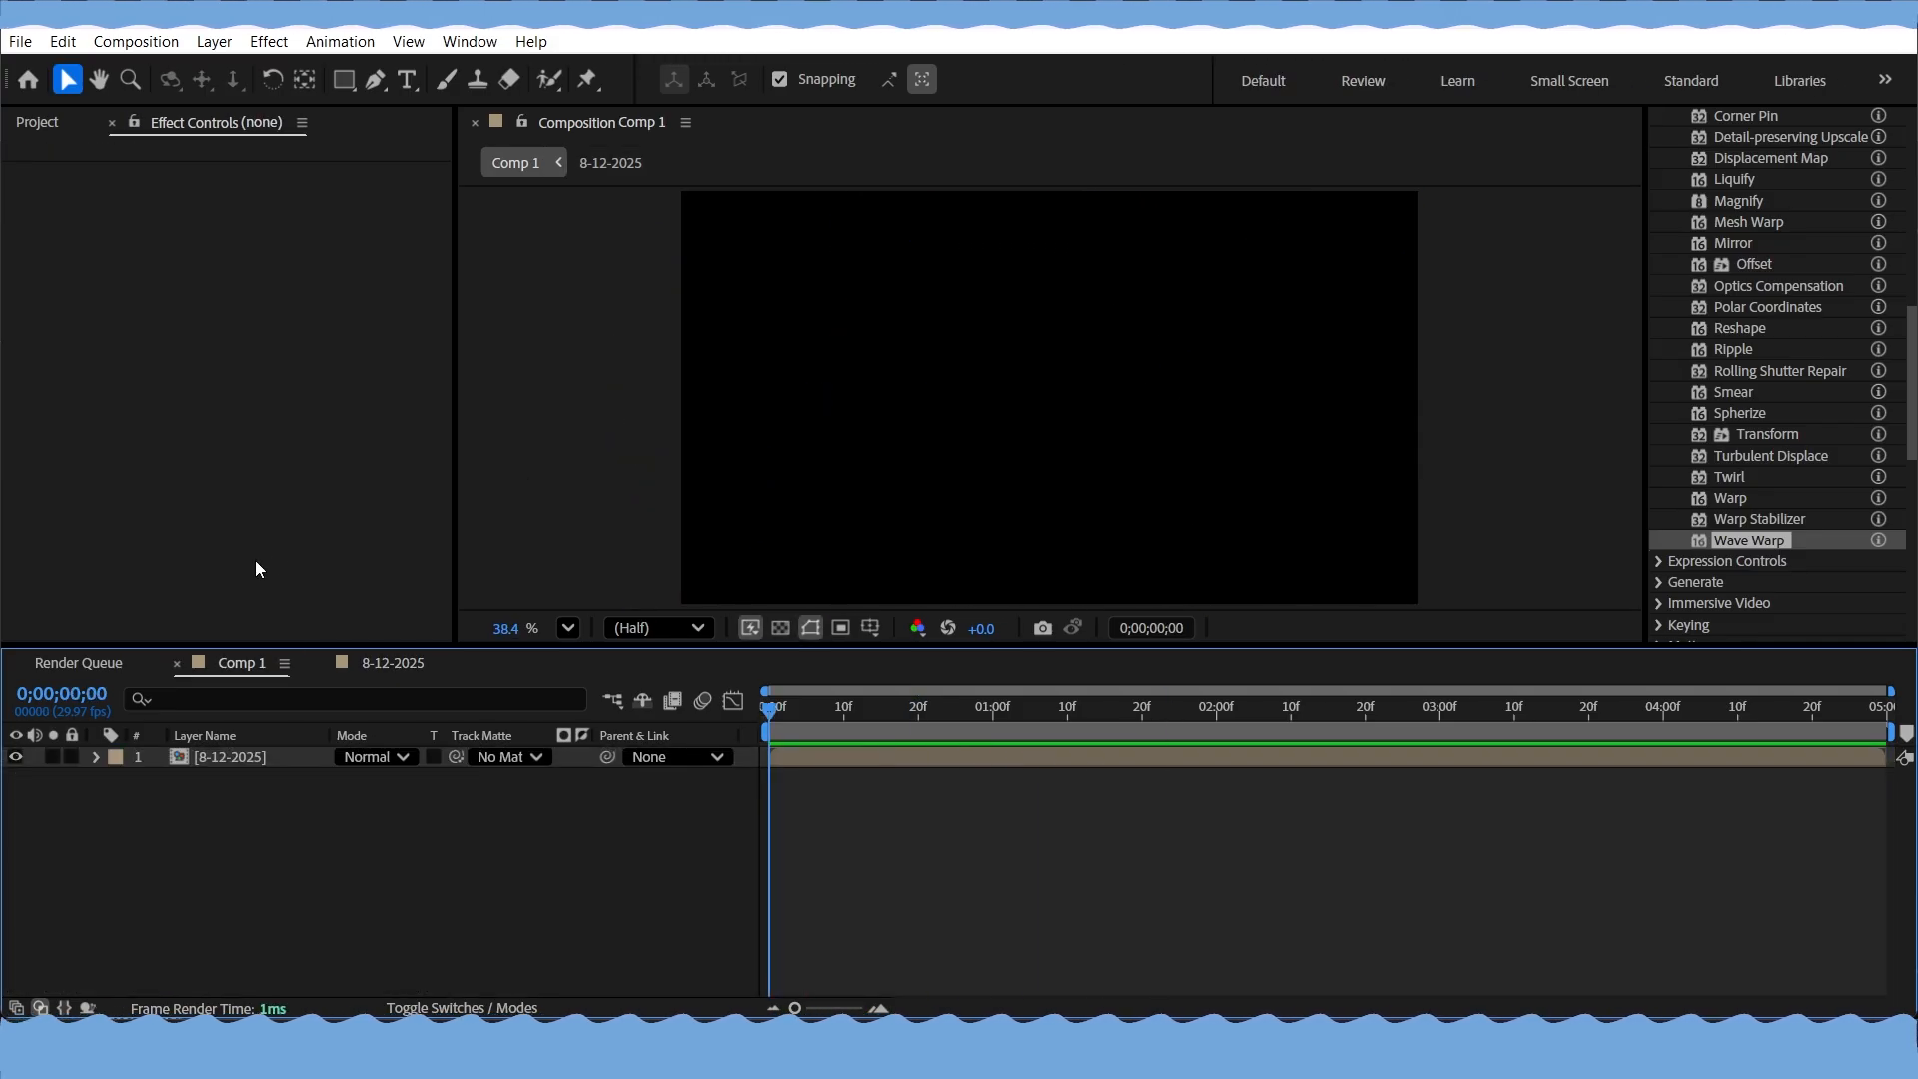
{"action": "key", "text": "space"}
{"action": "key", "text": "space"}
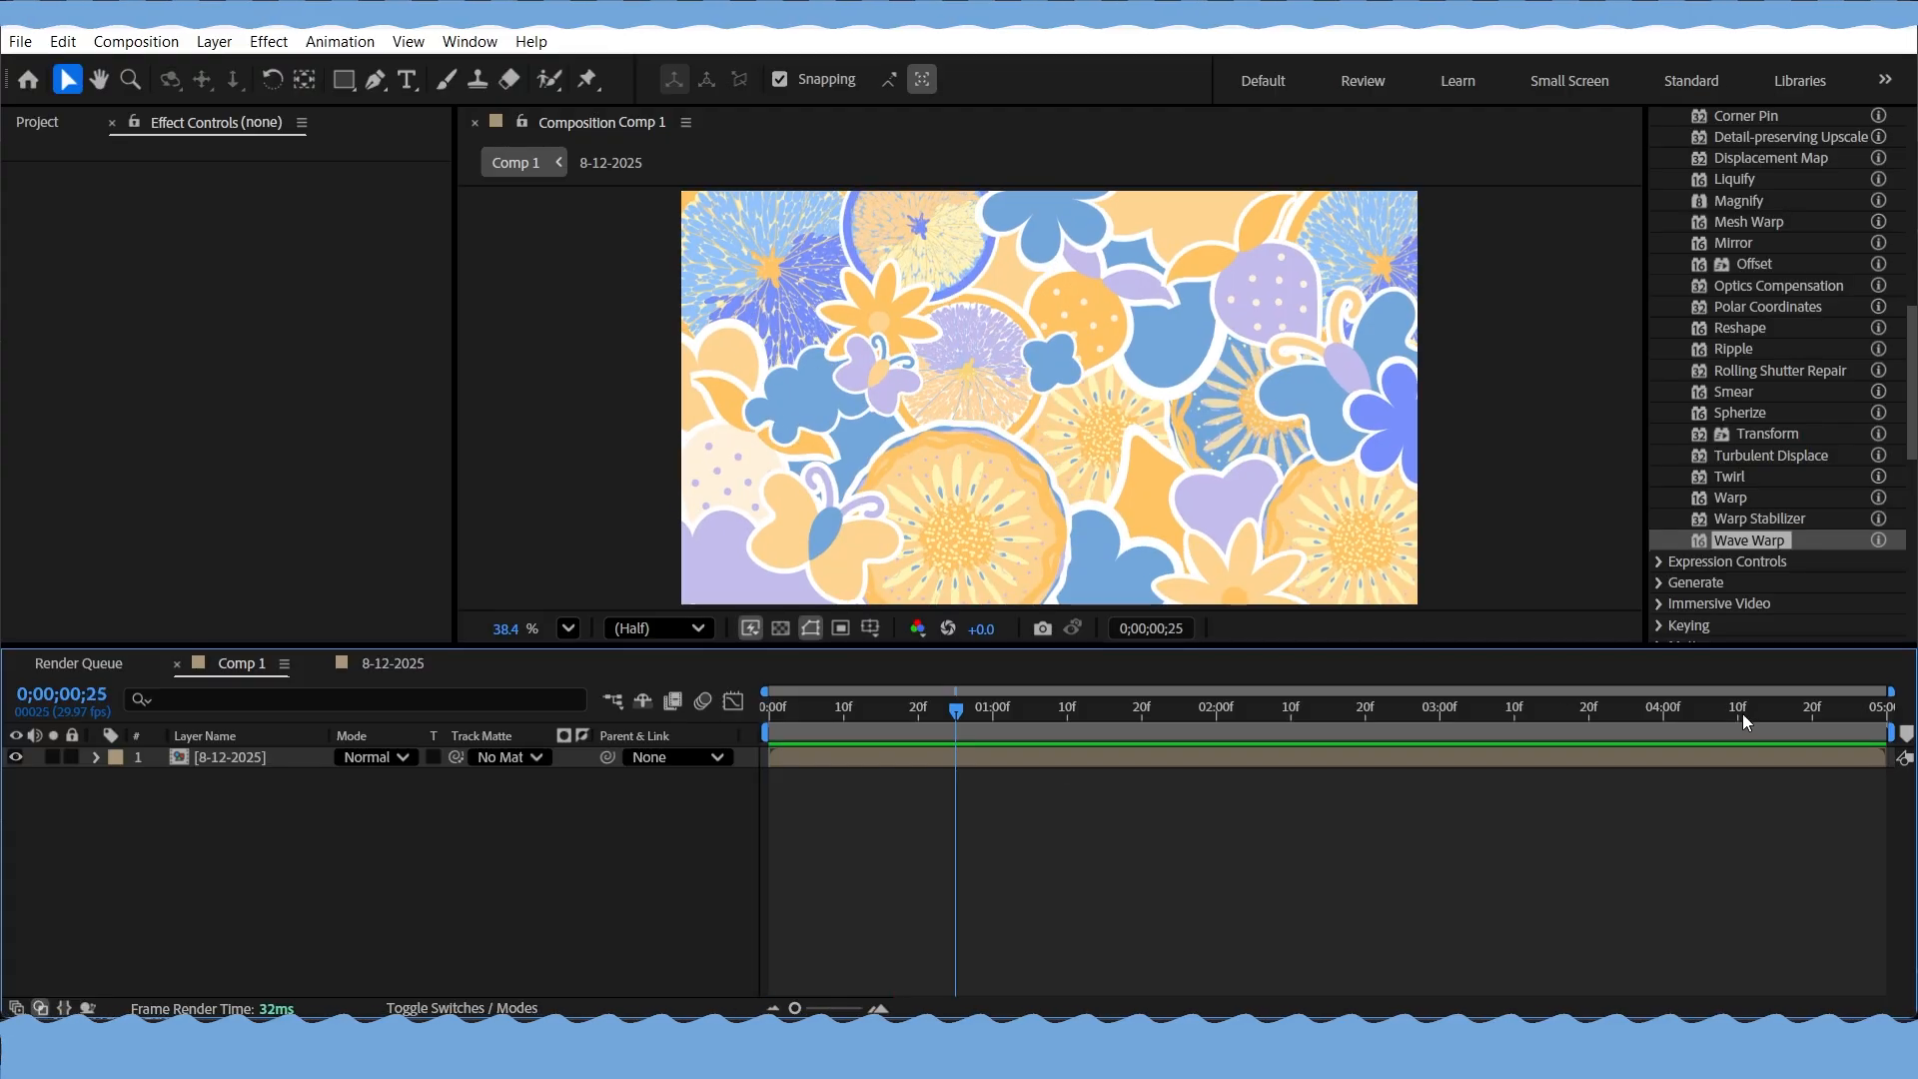
Shorten Comp 1's work area to end at about 0;00;04;00 and scrub back to 0;00;01;15
{"action": "left_click_drag", "start_coordinate": [1886, 716], "coordinate": [1544, 745]}
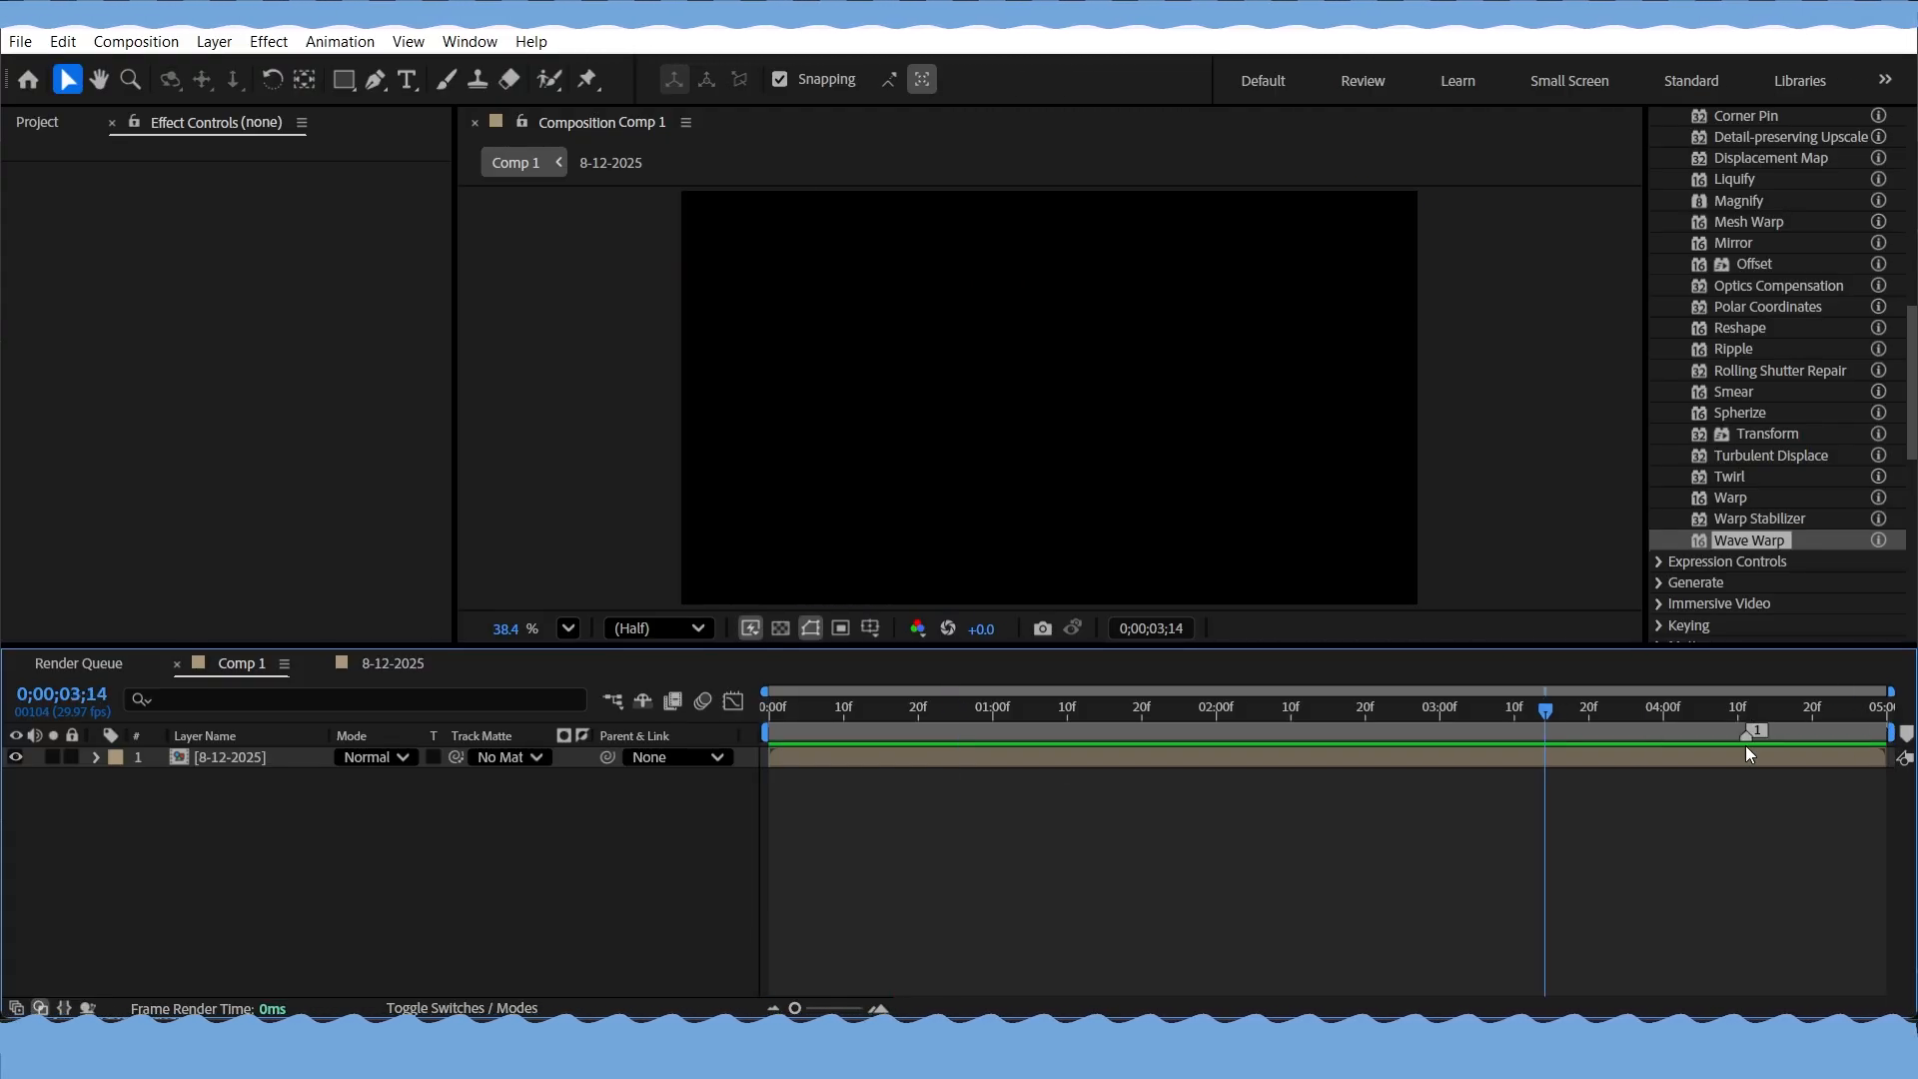
{"action": "left_click", "coordinate": [1804, 754]}
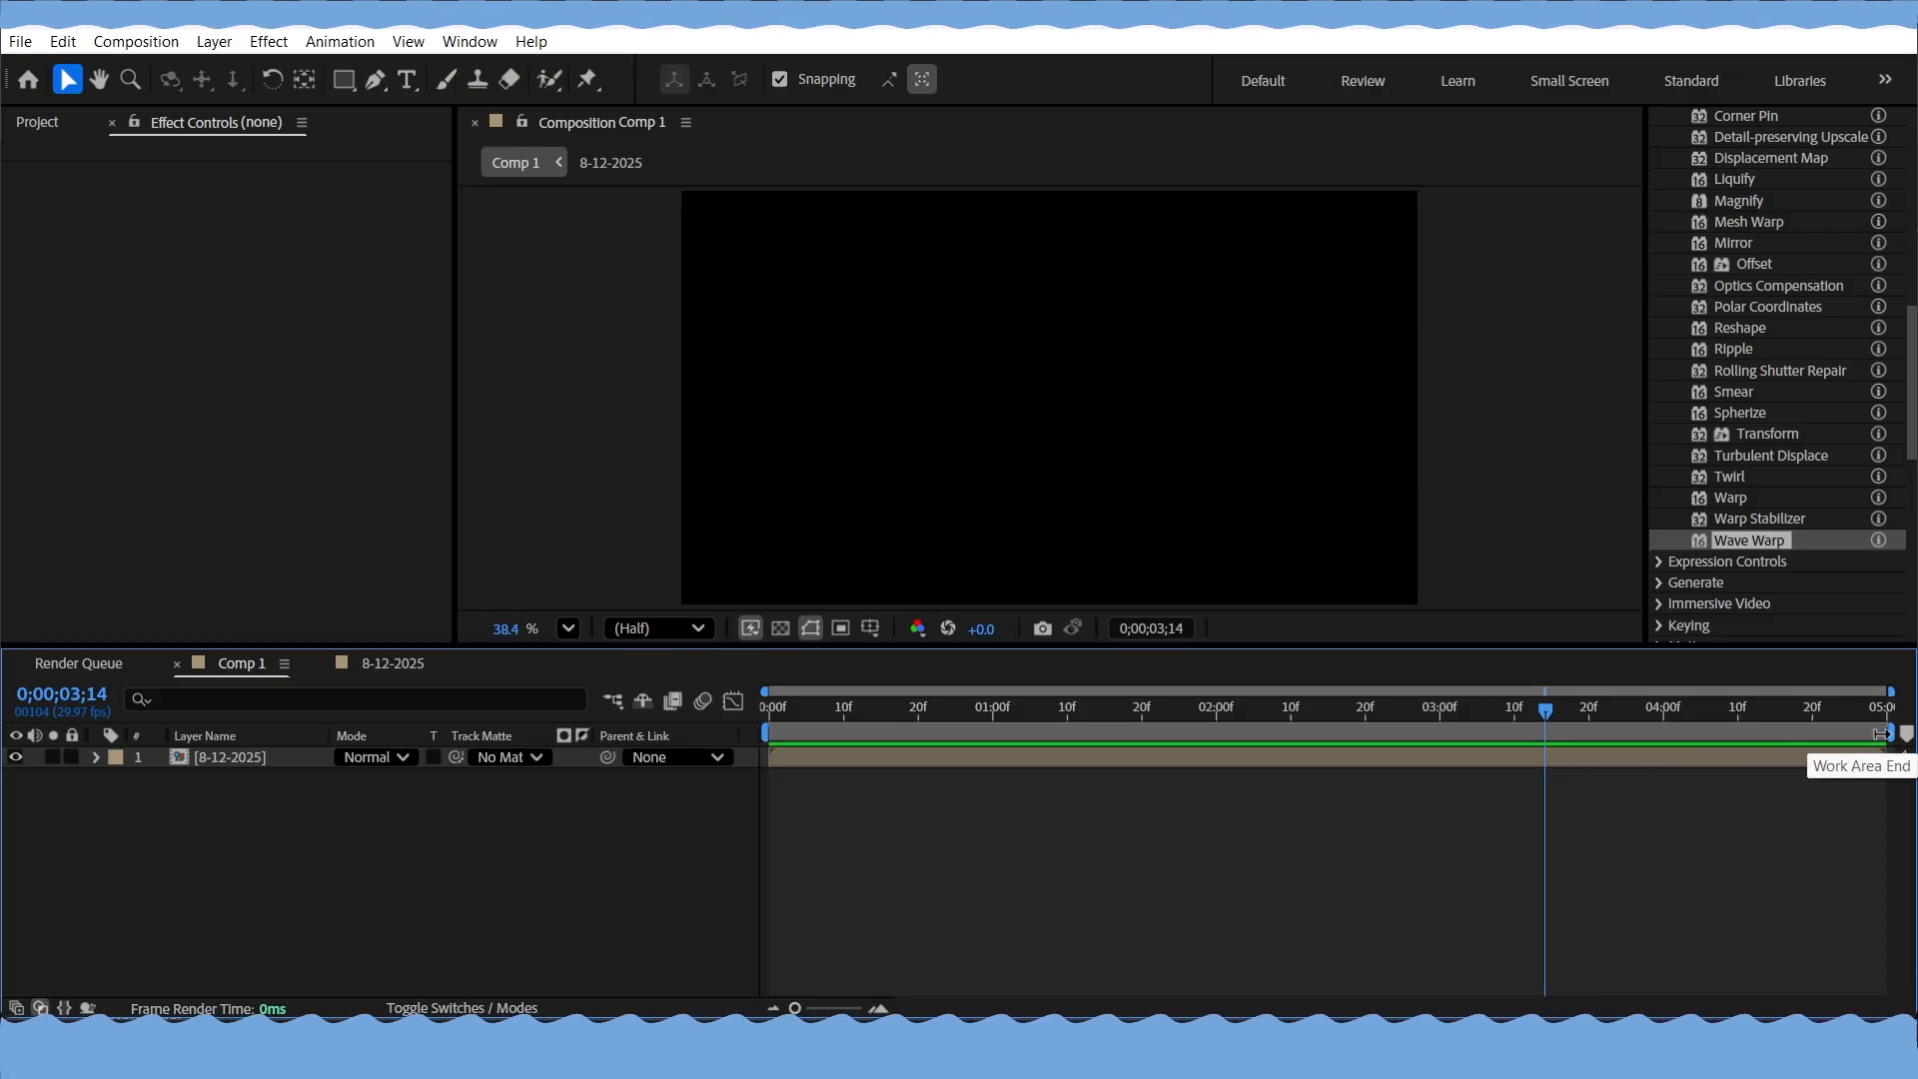
{"action": "left_click_drag", "start_coordinate": [1881, 733], "coordinate": [1667, 734]}
{"action": "left_click_drag", "start_coordinate": [1538, 709], "coordinate": [1099, 741]}
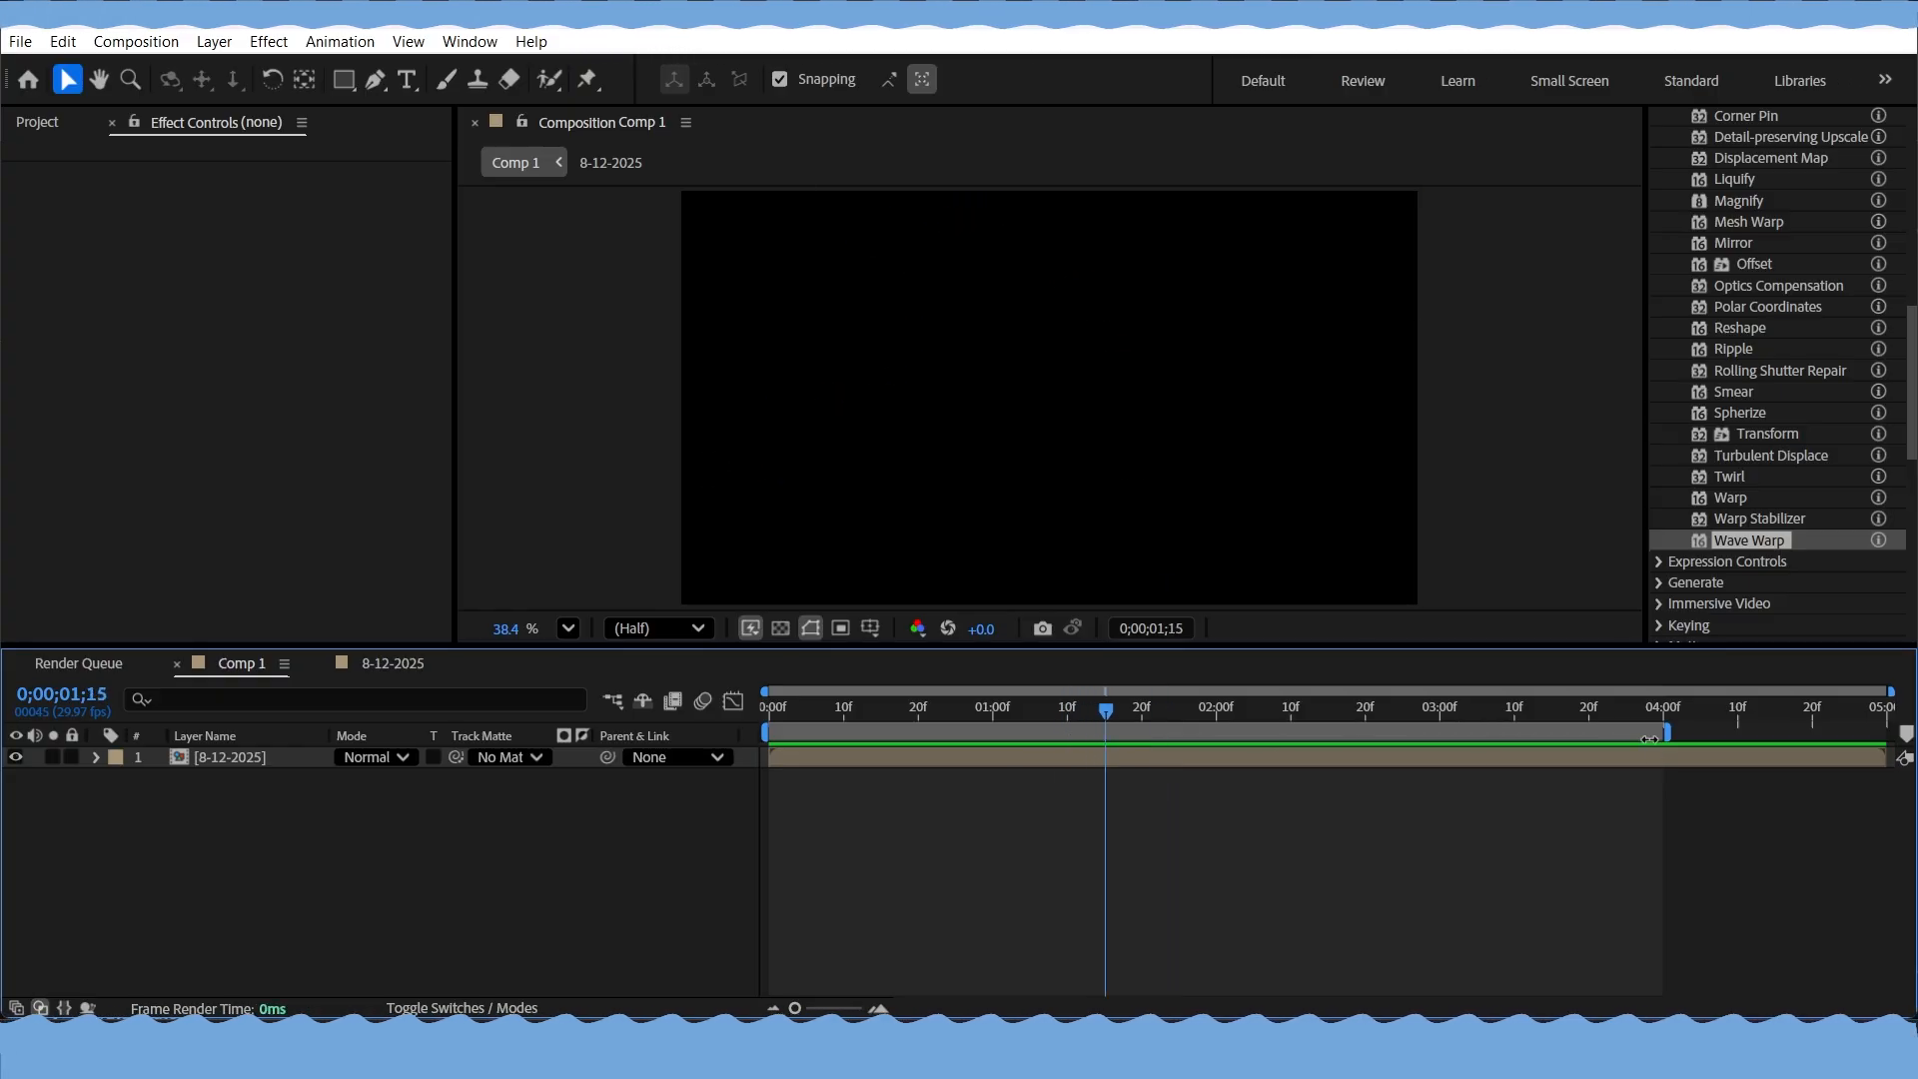
Shorten Comp 1's work area to end at about 0;00;01;15 and preview the animation from the start
{"action": "left_click_drag", "start_coordinate": [1666, 733], "coordinate": [769, 735]}
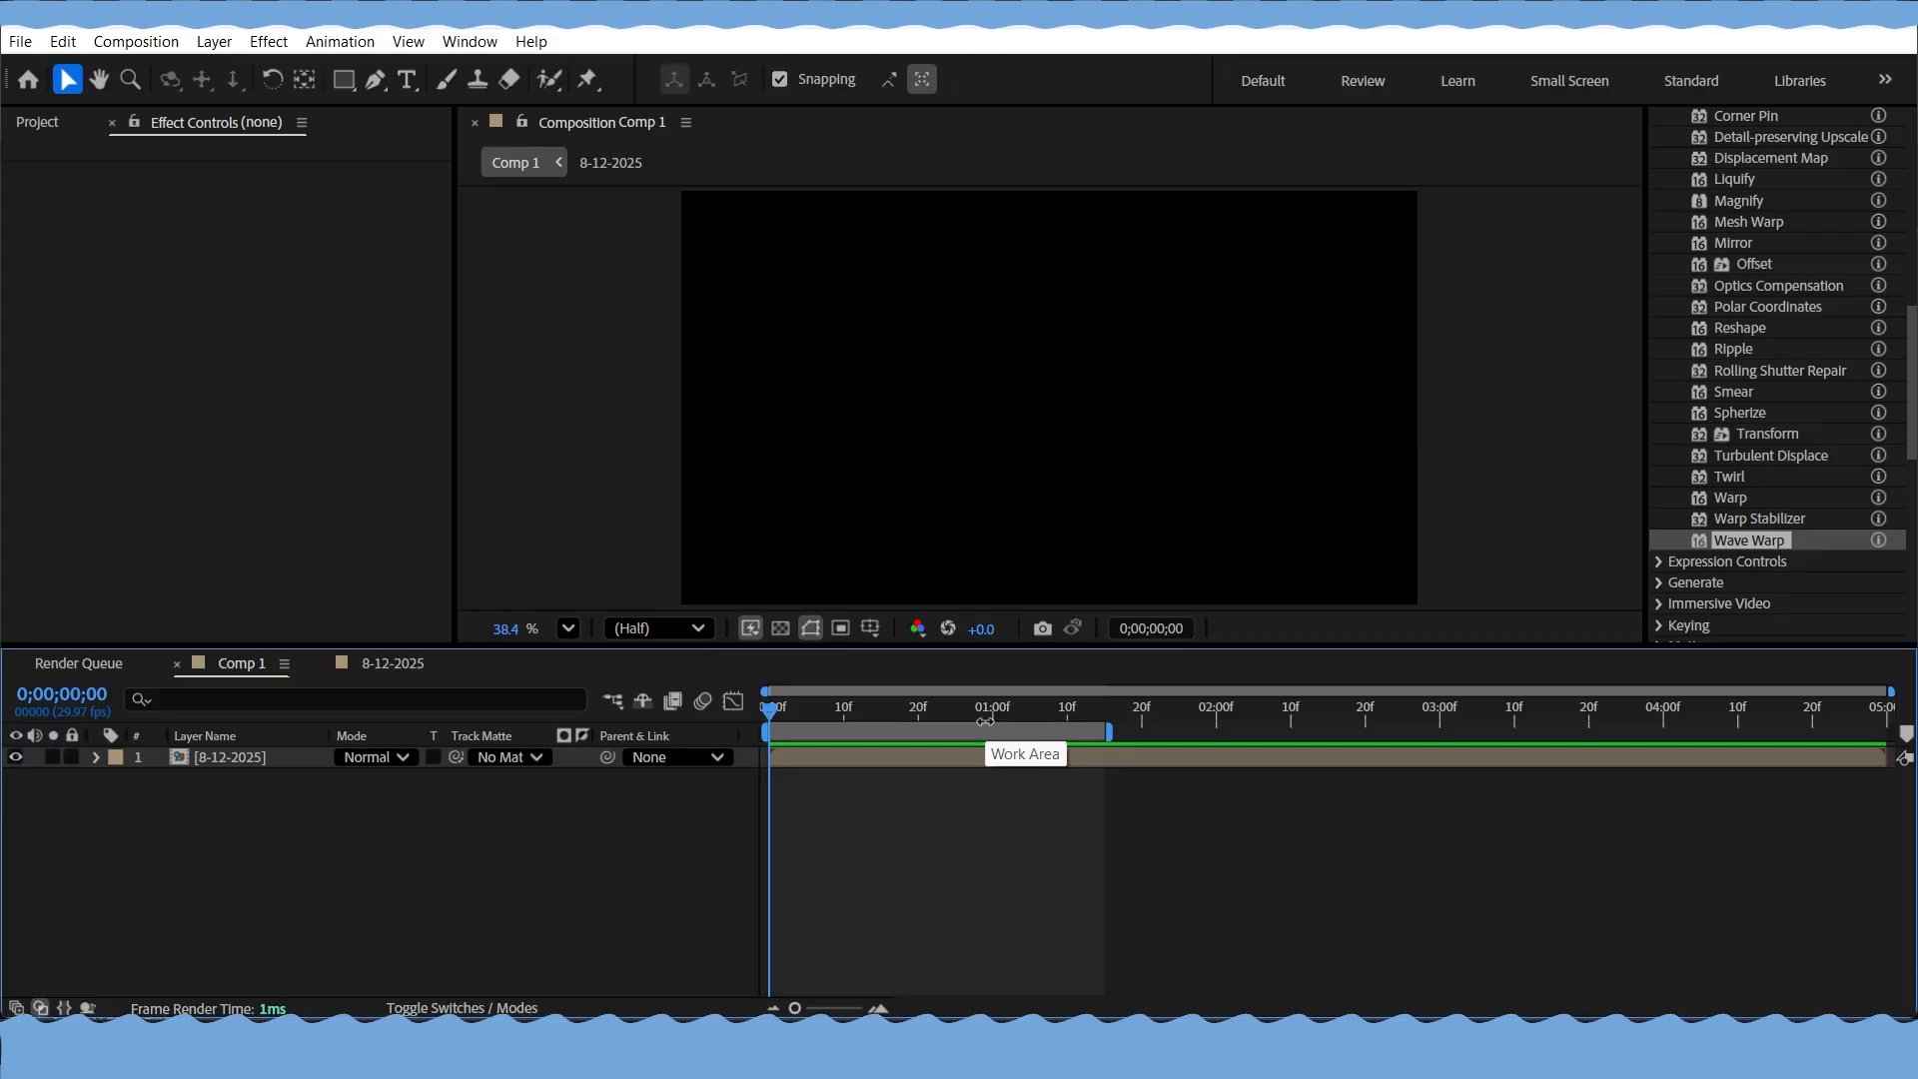
{"action": "key", "text": "space"}
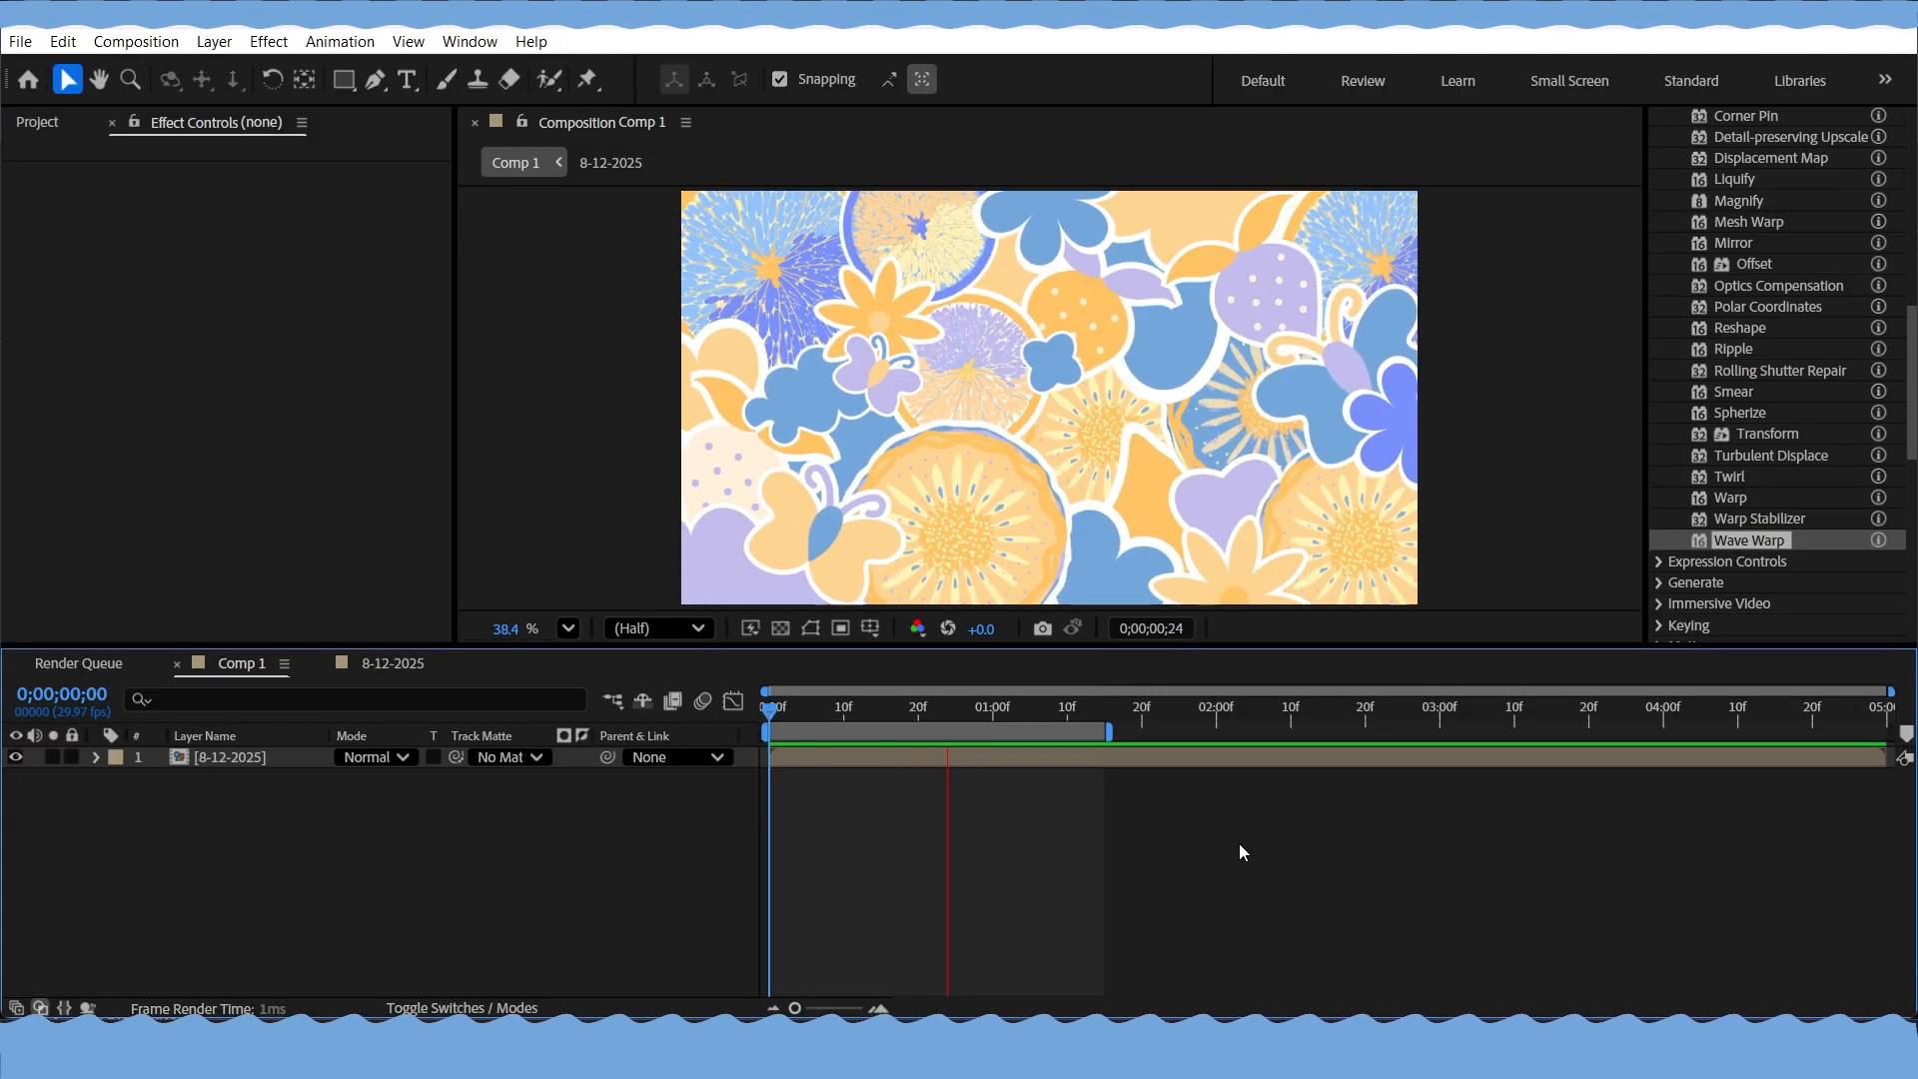
{"action": "key", "text": "space"}
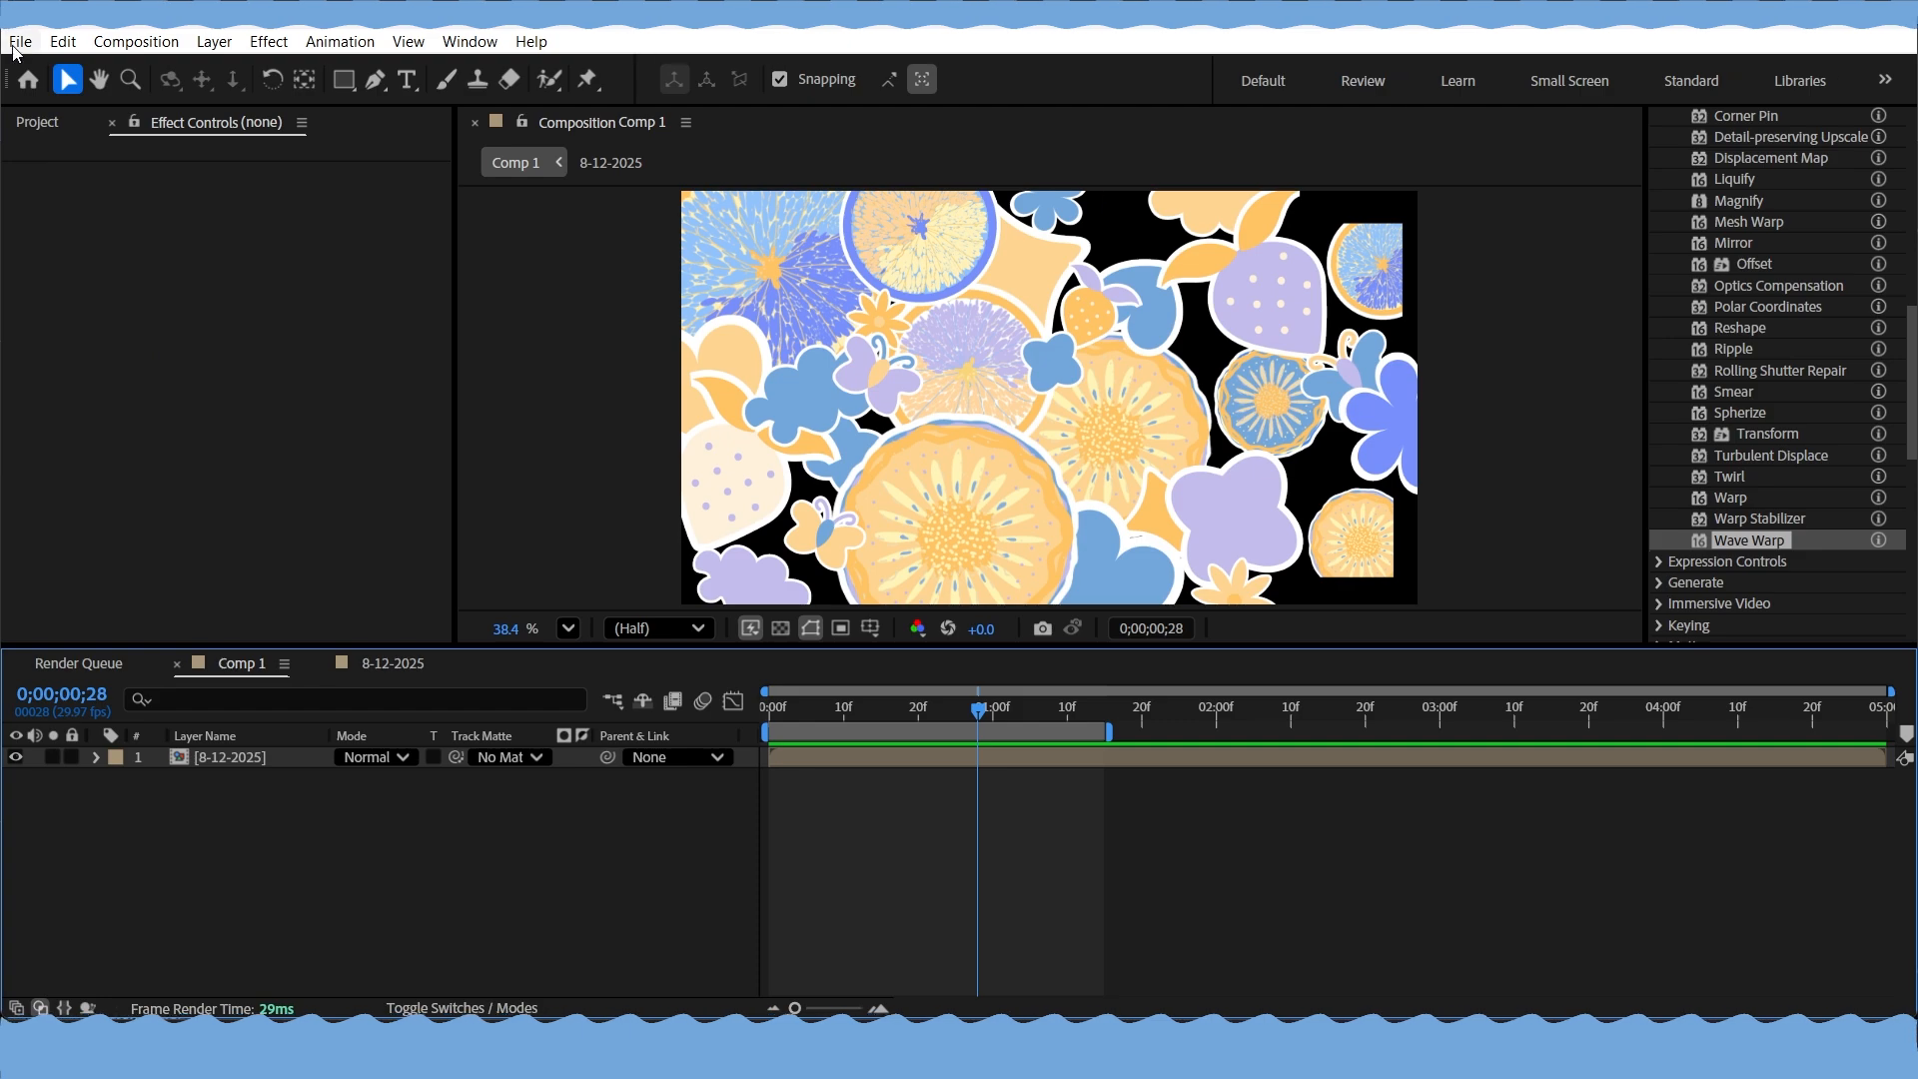
Add Comp 1 to the Render Queue for export
{"action": "left_click", "coordinate": [20, 41]}
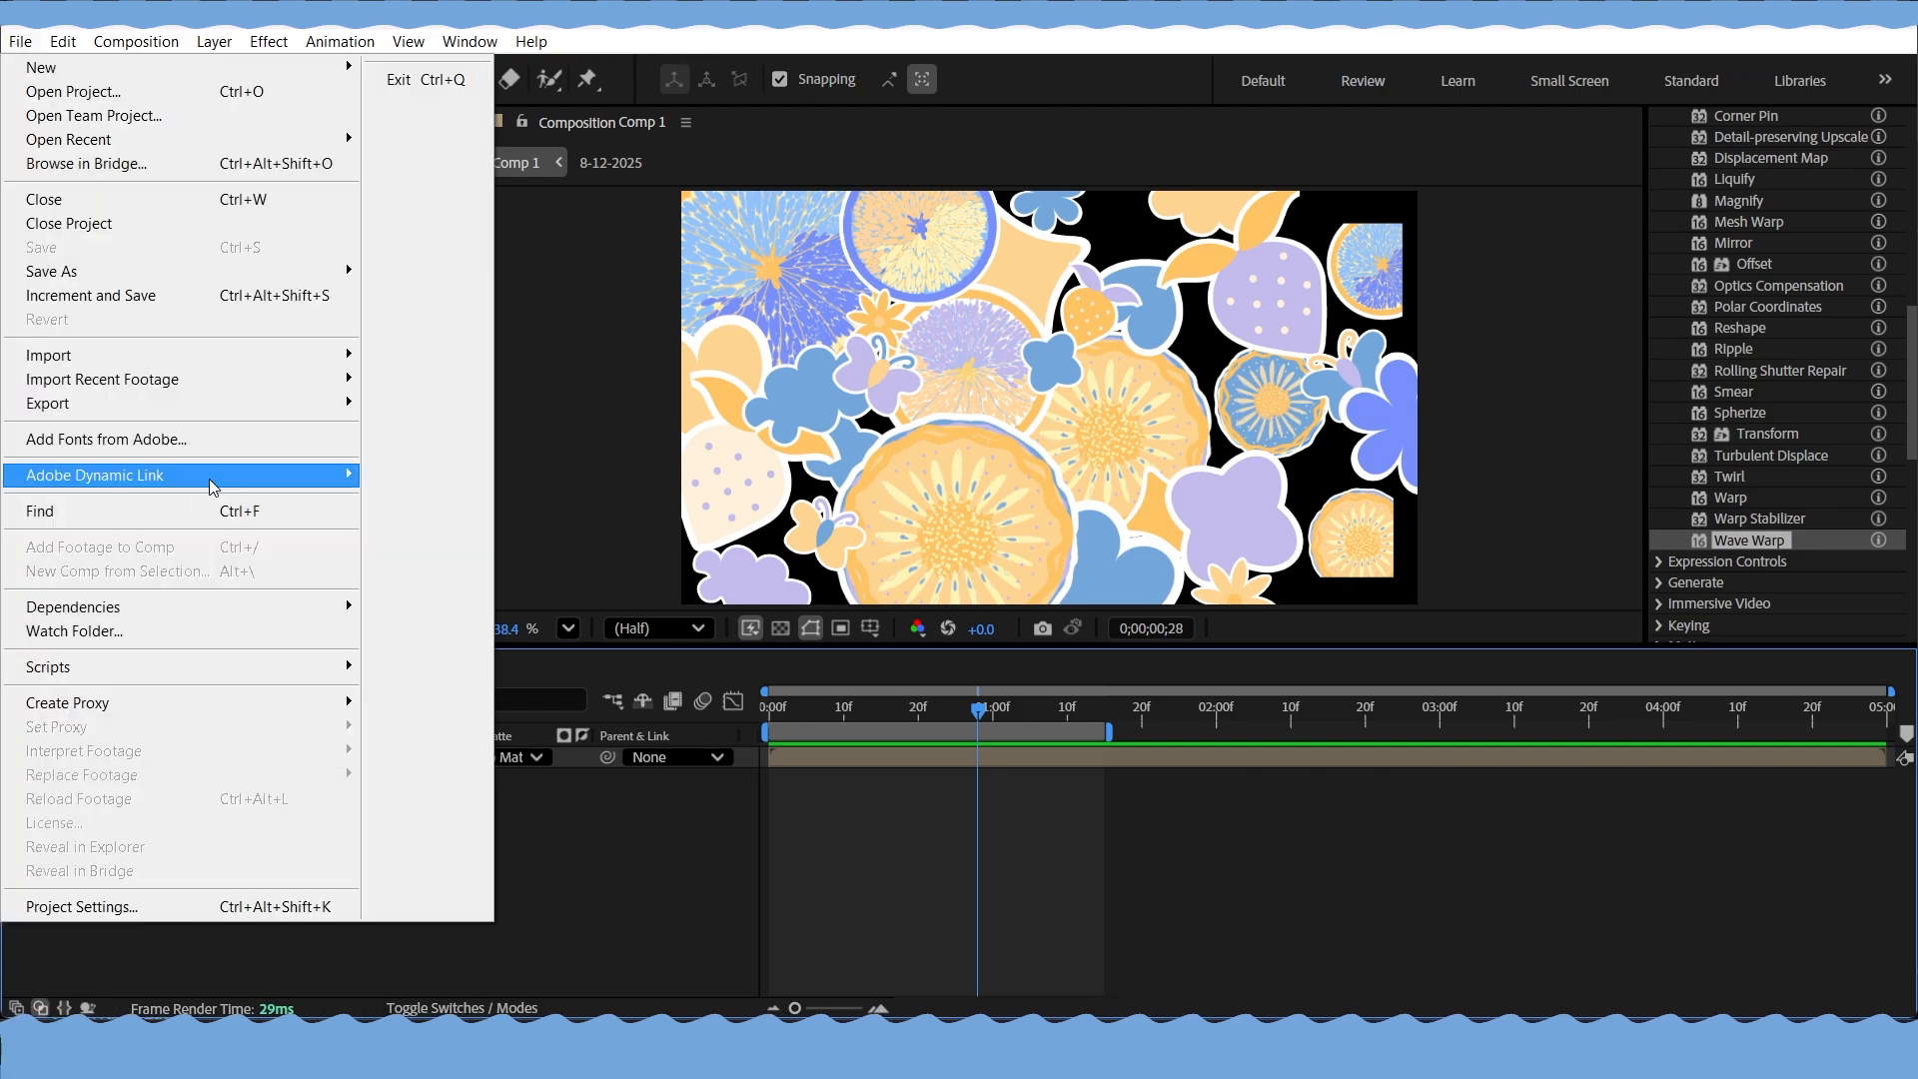
{"action": "mouse_move", "coordinate": [190, 417]}
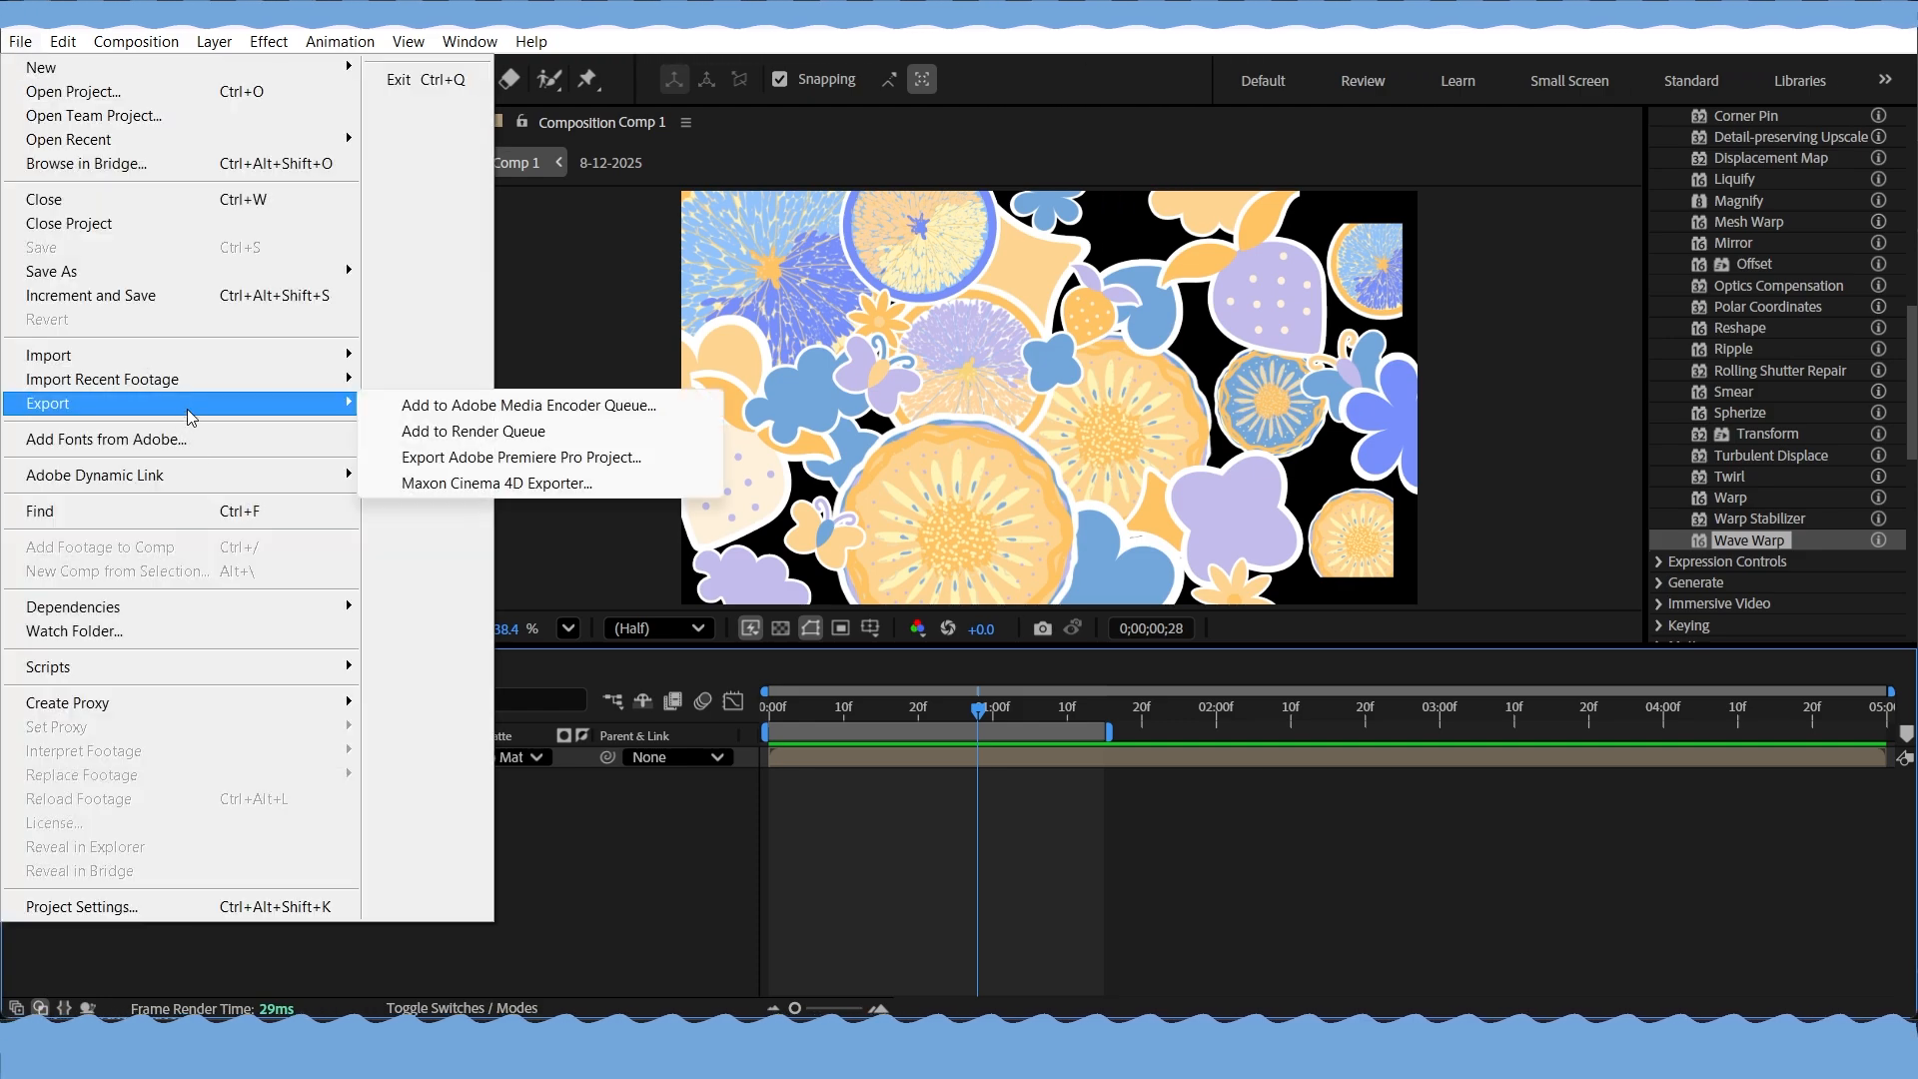
{"action": "left_click", "coordinate": [450, 432]}
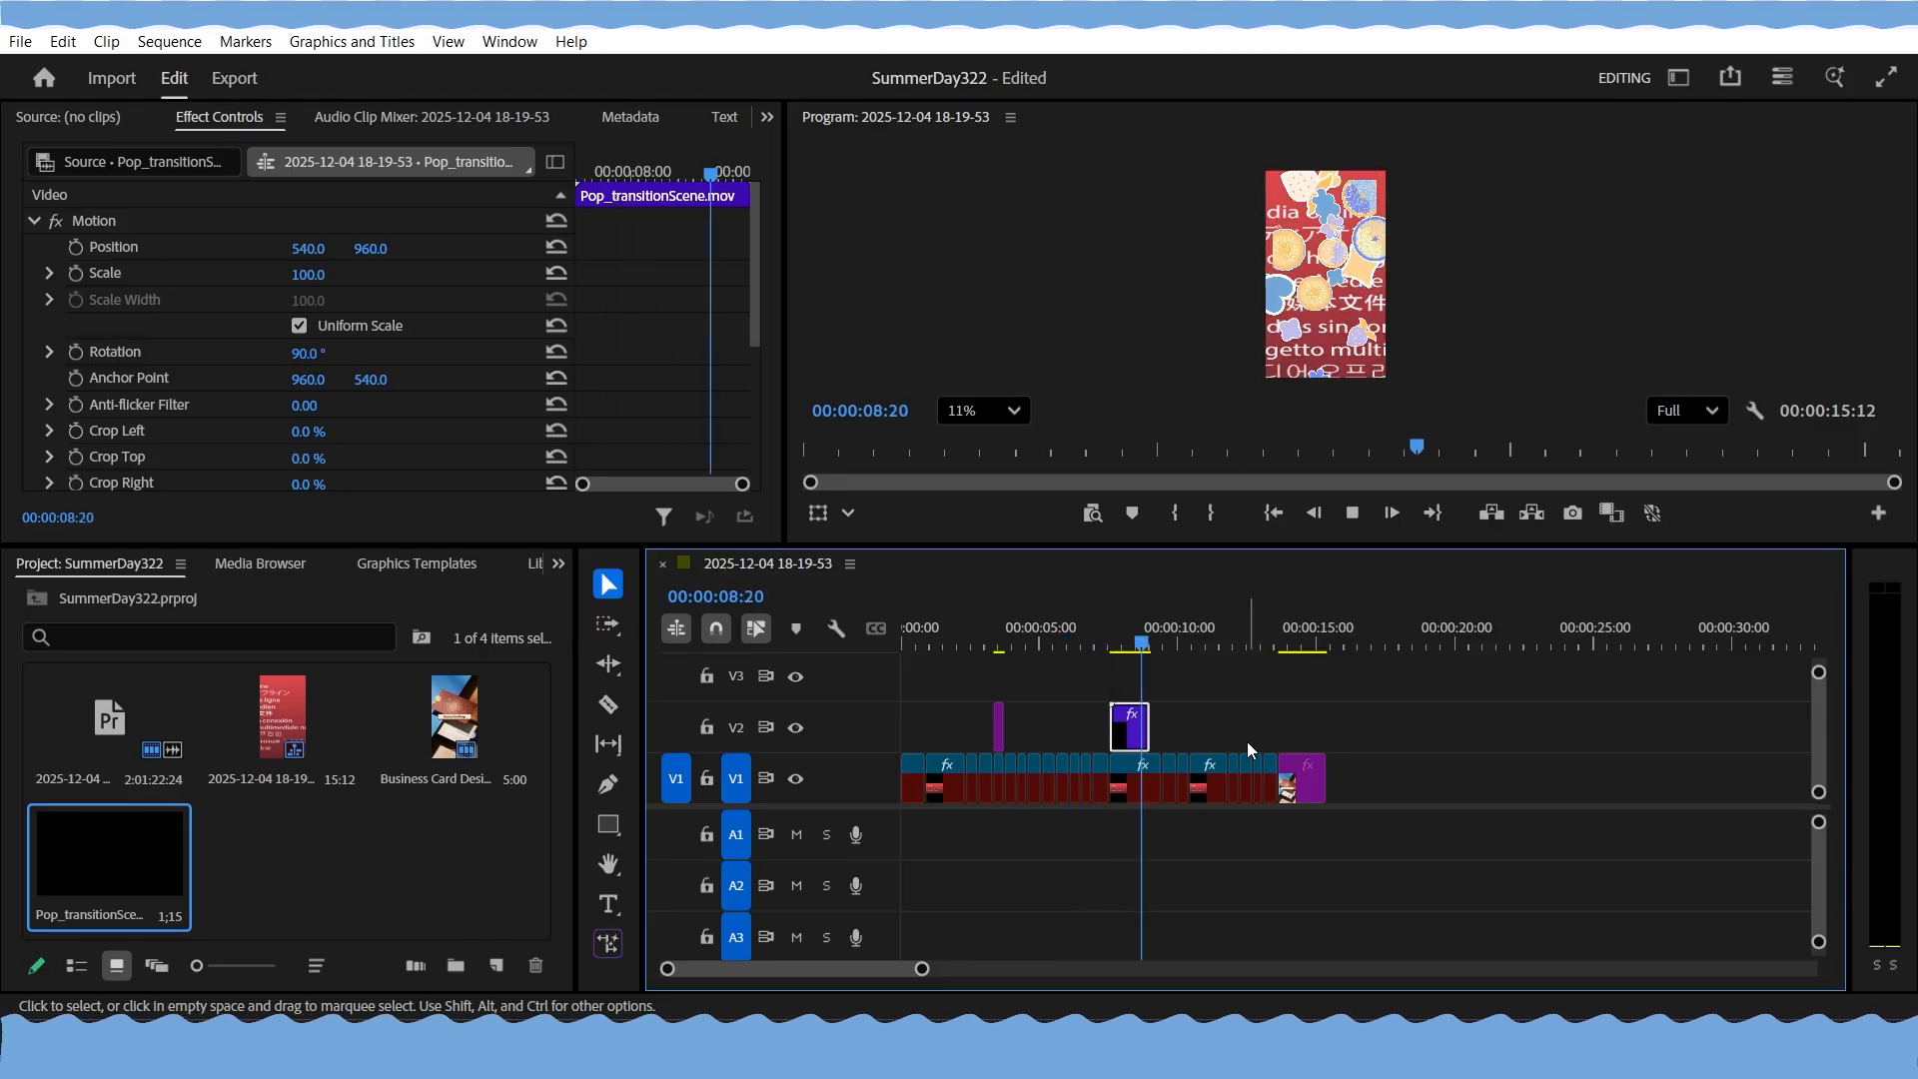
In Premiere Pro, review the sequence past the Pop_transitionScene.mov clip and stop playback
{"action": "key", "text": "space"}
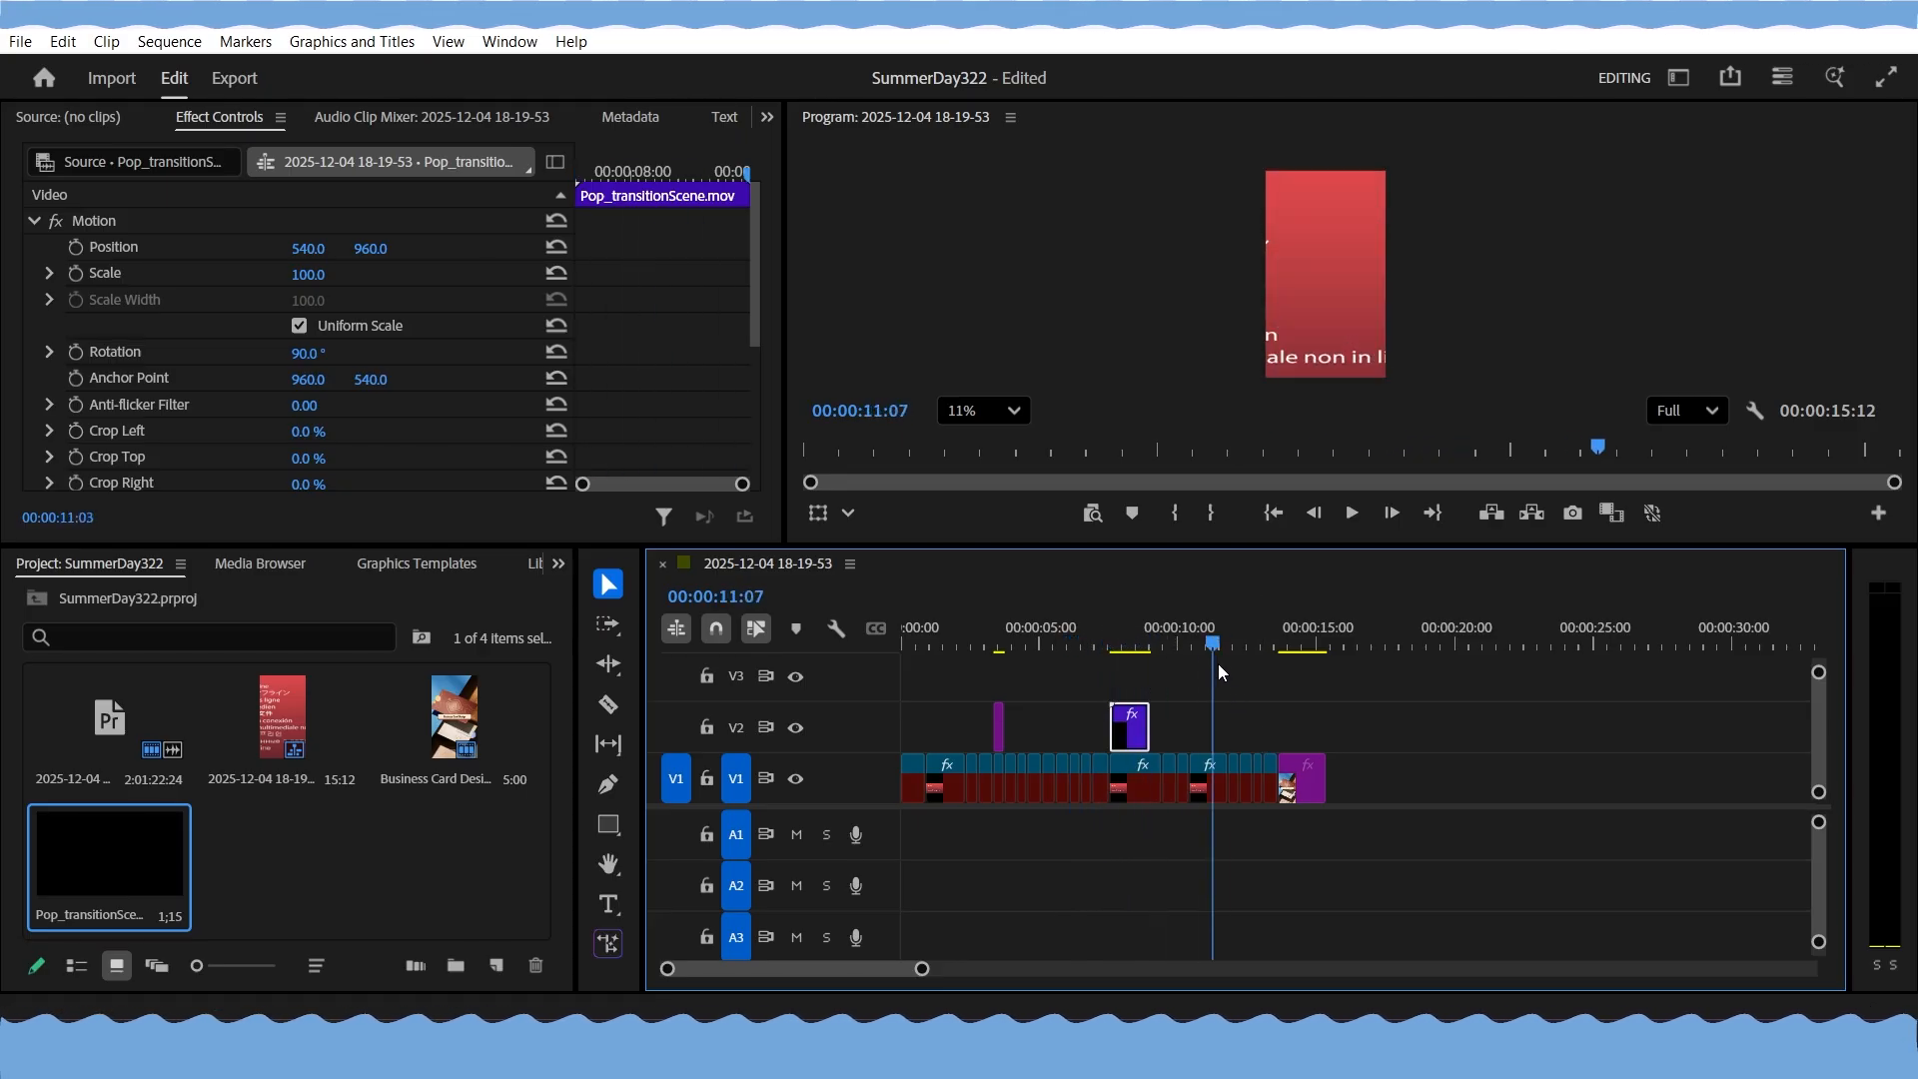